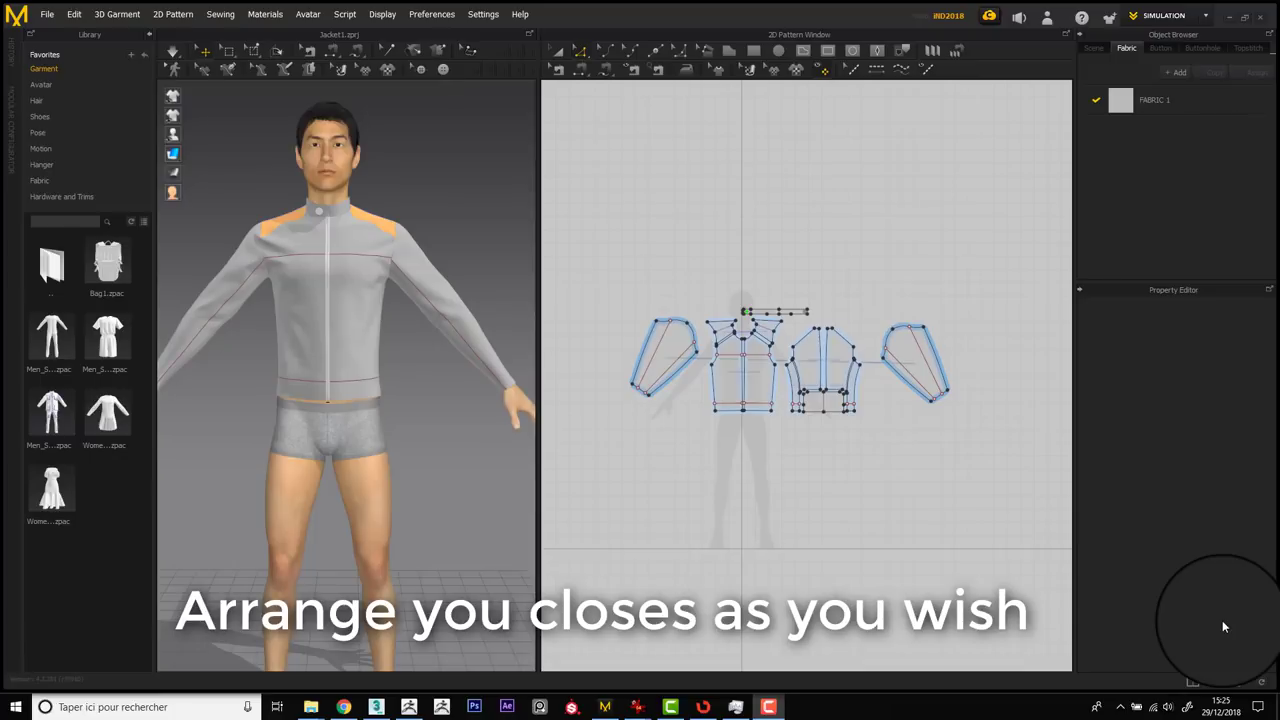
Step: Frame the left sleeve pattern in the 2D pattern window
middle_click_drag(651, 387, 700, 443)
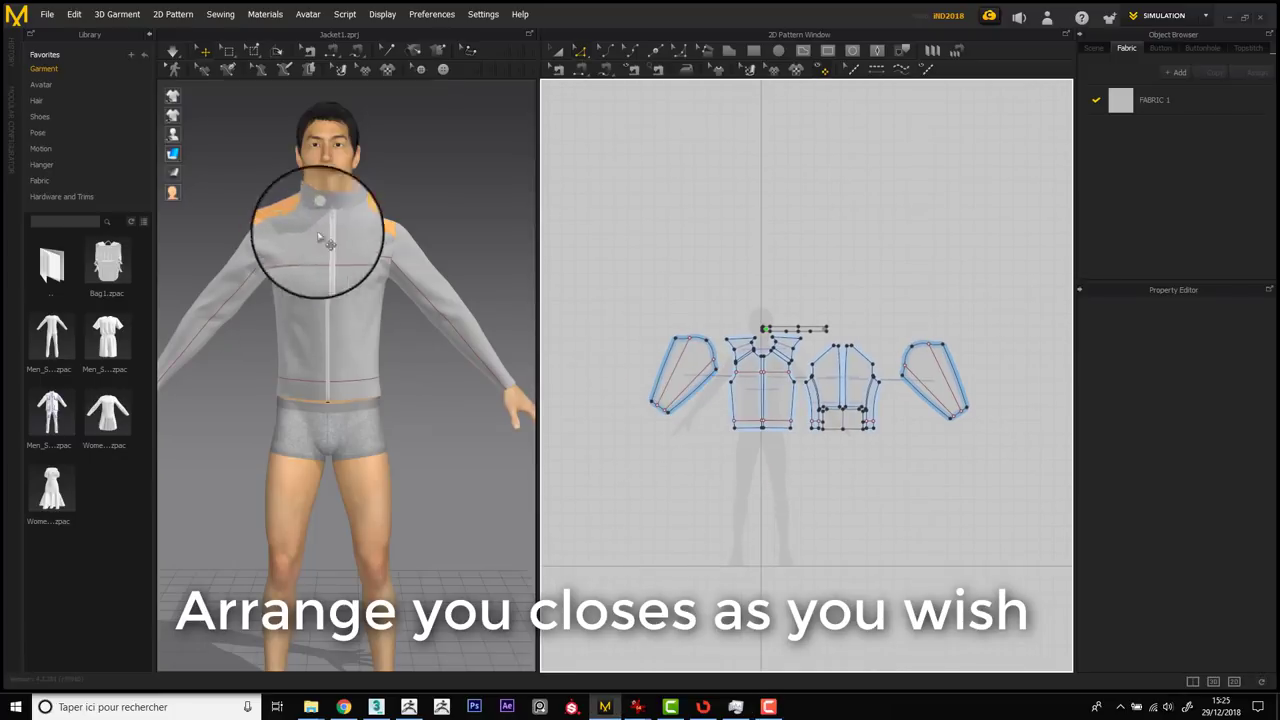
scroll(686, 384, "down", 2)
scroll(690, 380, "up", 6)
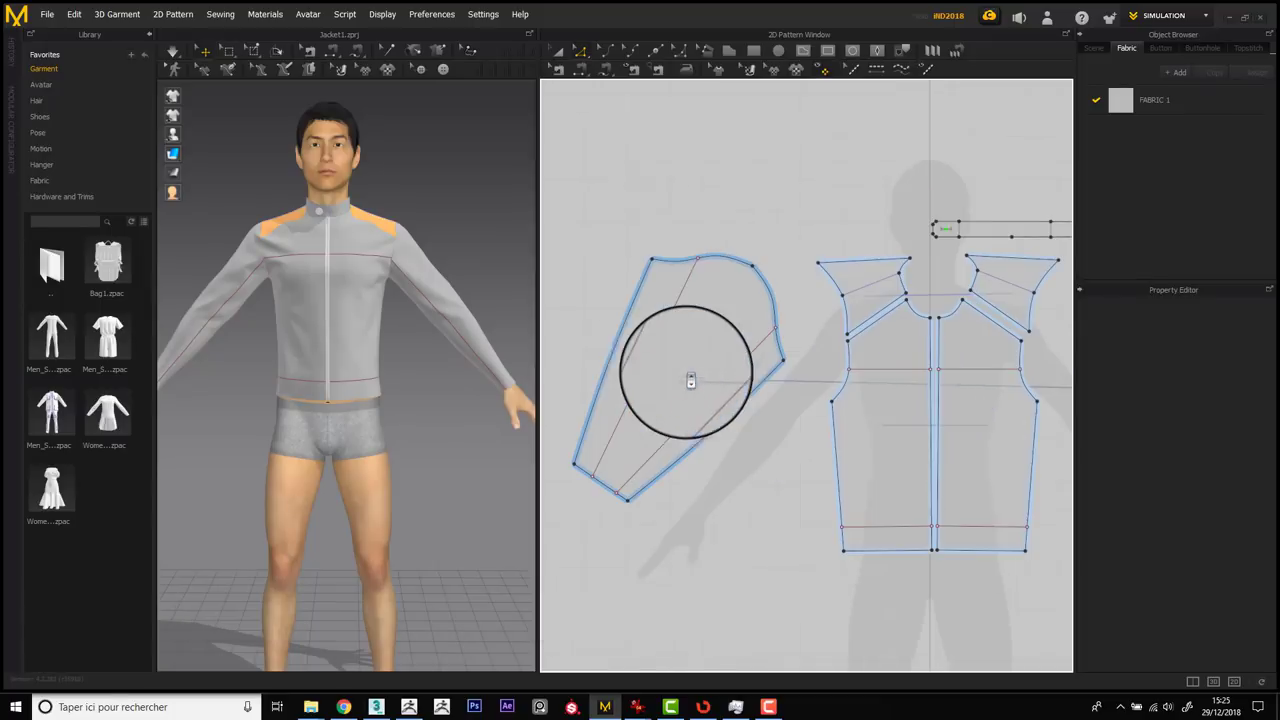
left_click(697, 318)
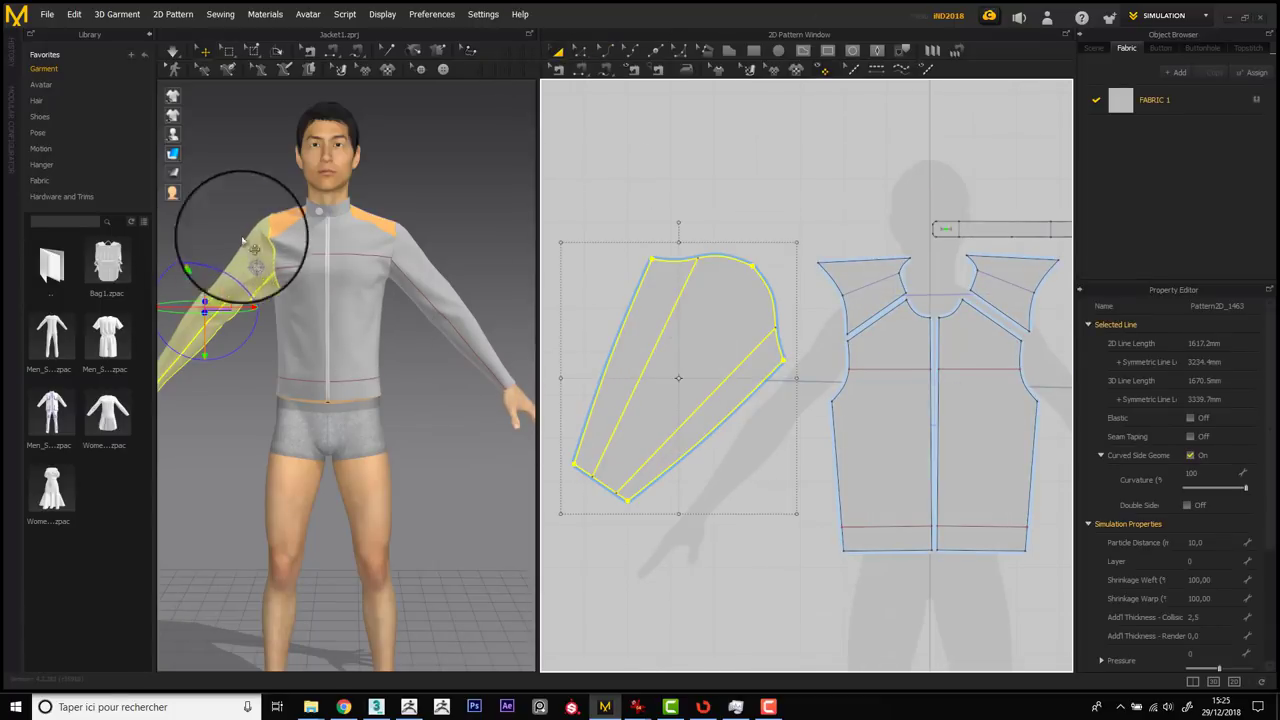
middle_click_drag(685, 339, 703, 343)
left_click(583, 53)
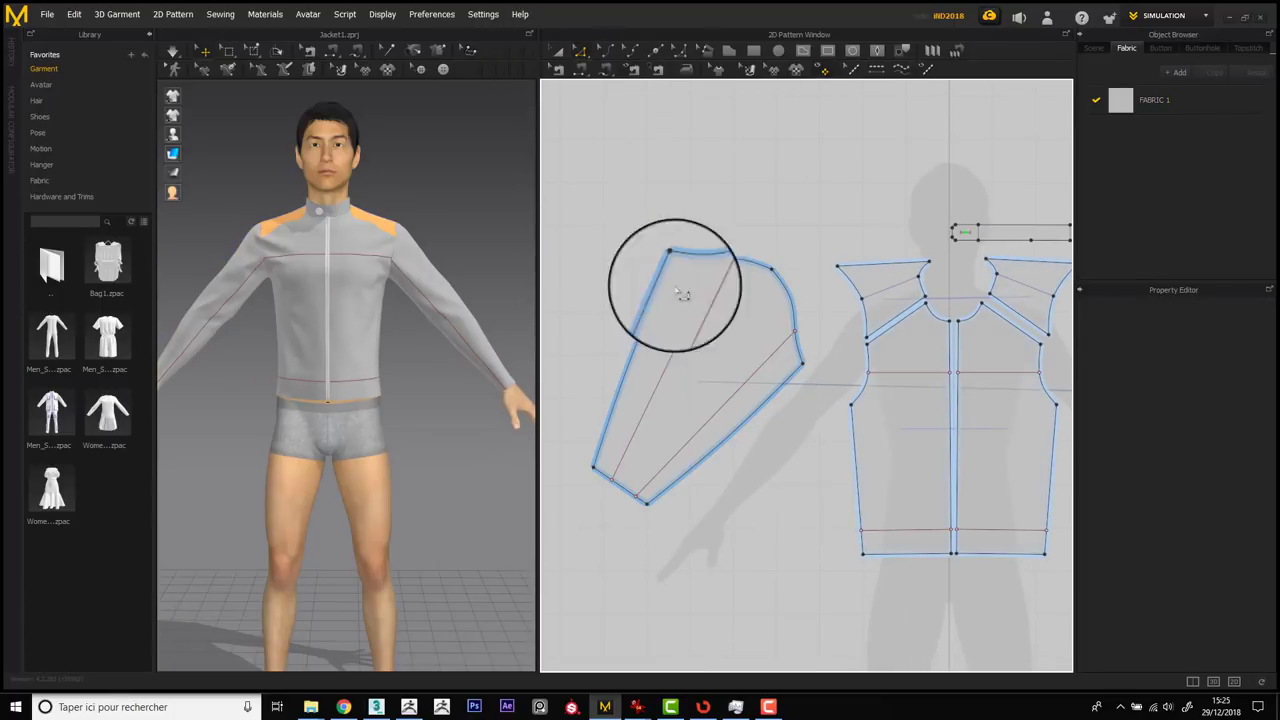
Step: Cut & Sew the sleeve along its diagonal and second internal lines
left_click(695, 311)
left_click(768, 375)
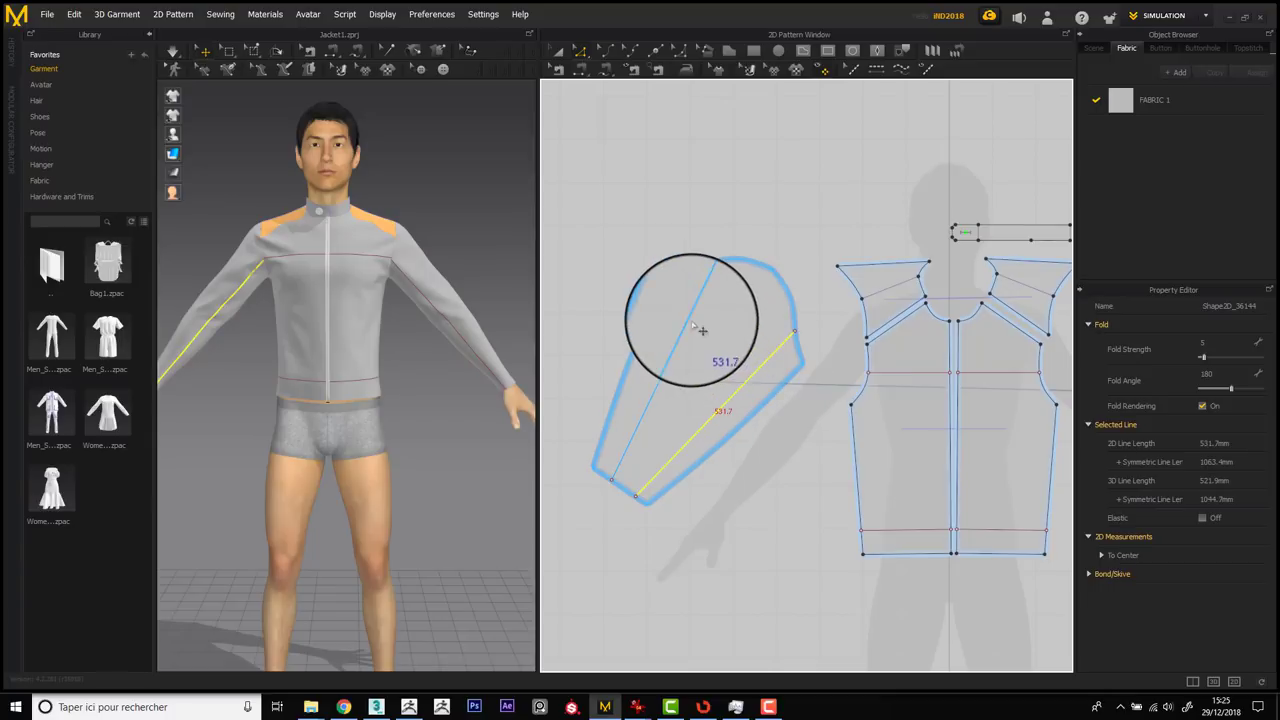
right_click(692, 322)
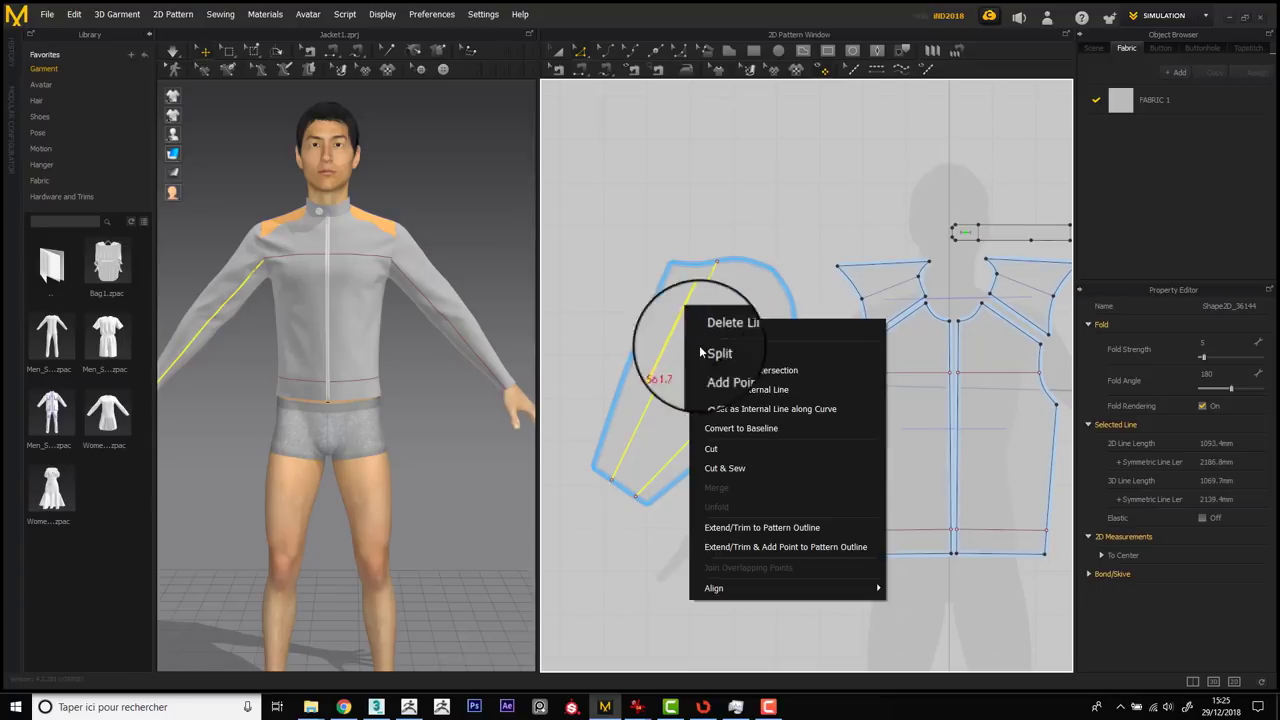
left_click(731, 470)
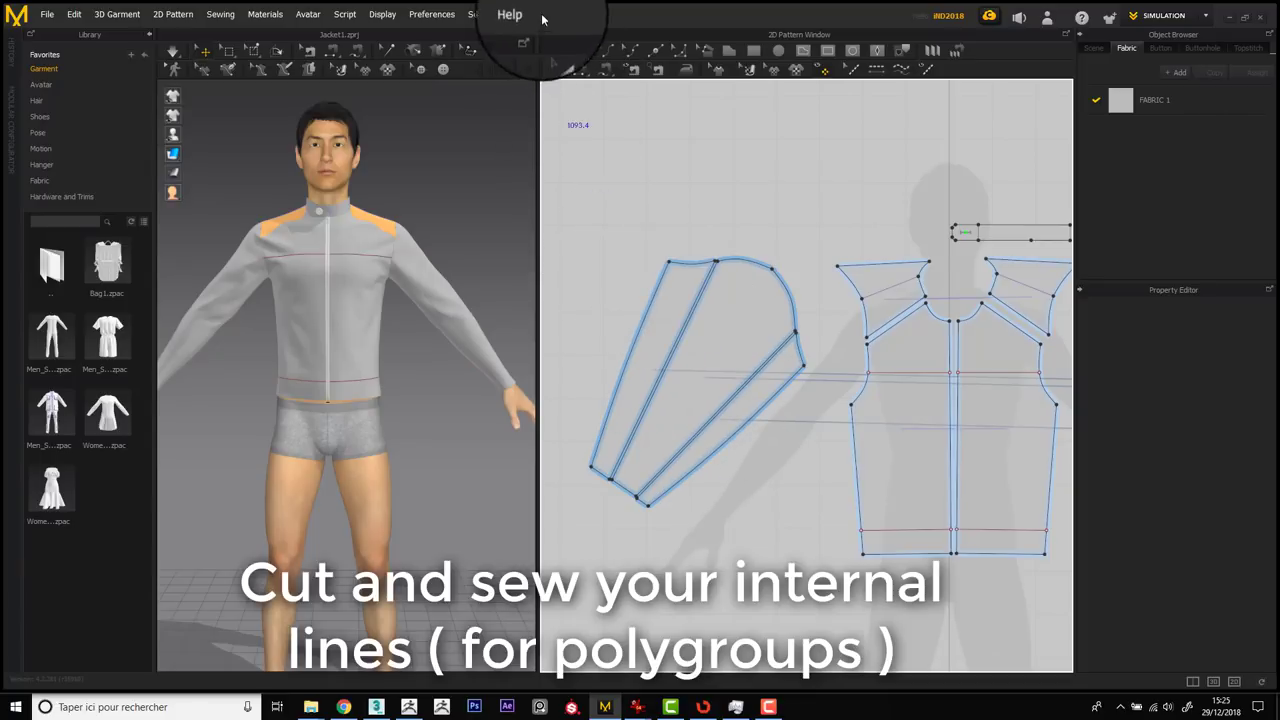
Step: Orbit the 3D view to the arm and select sleeve pieces to verify the split
right_click_drag(279, 284, 389, 277)
scroll(369, 277, "up", 3)
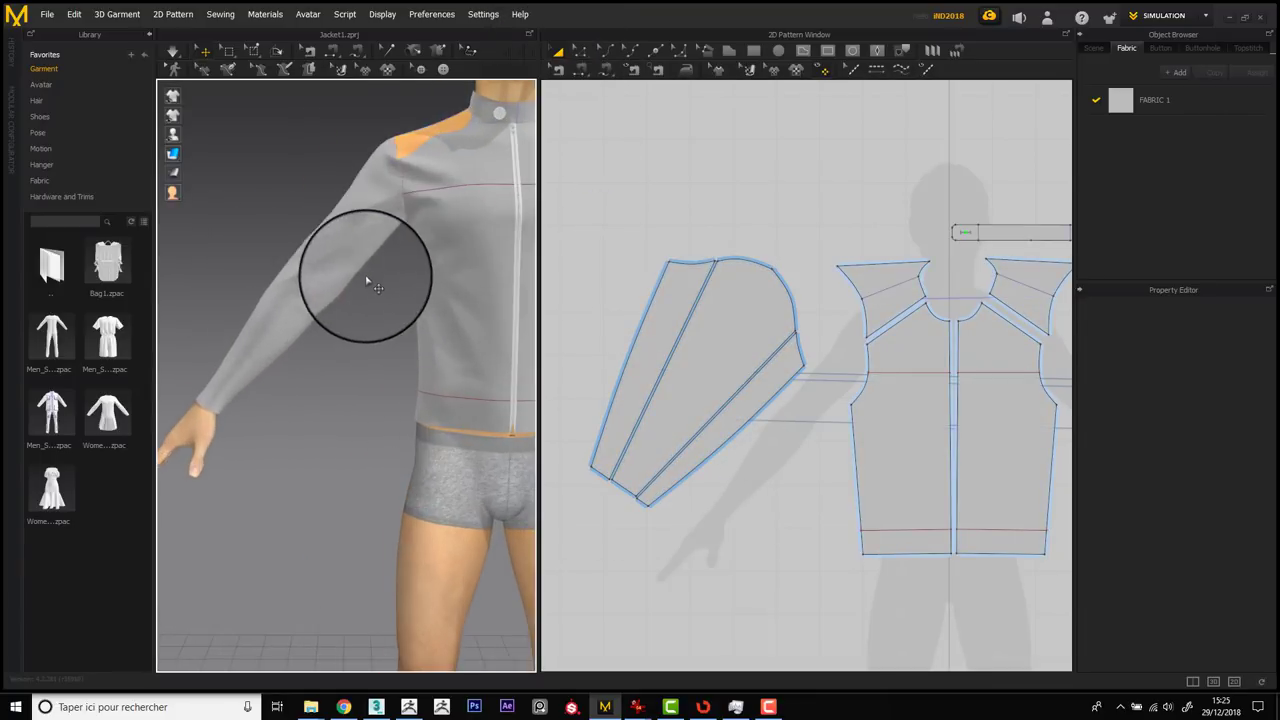
scroll(366, 320, "down", 3)
scroll(351, 318, "up", 3)
right_click_drag(351, 318, 417, 331)
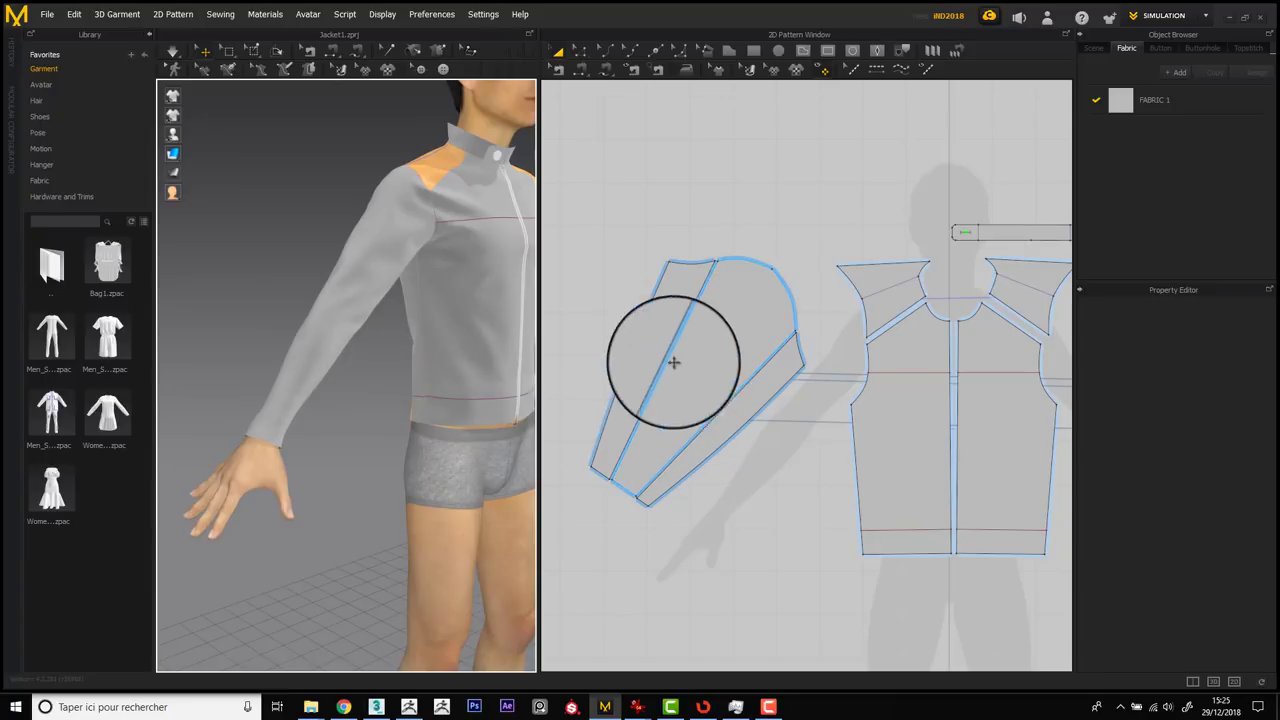
left_click(661, 291)
left_click(743, 318)
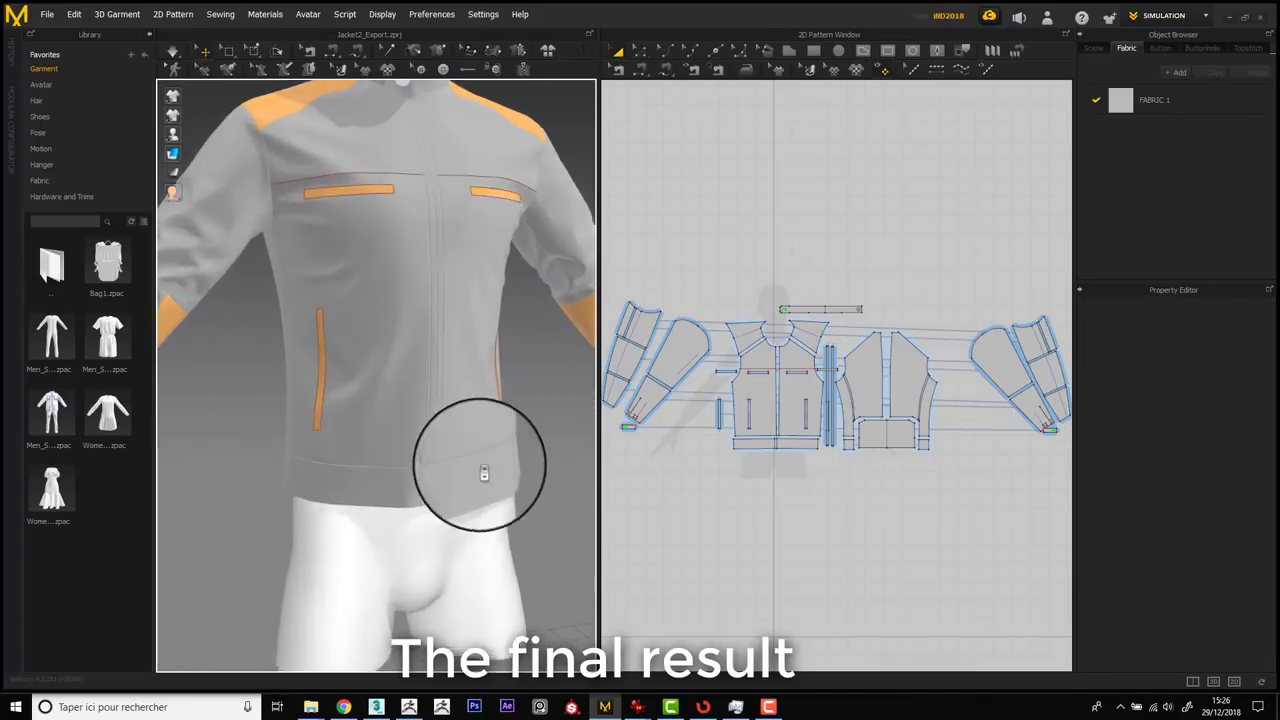
Step: Inspect the large sleeve piece, upper cuff and narrow top strip by selecting each
scroll(534, 465, "down", 3)
scroll(510, 470, "down", 3)
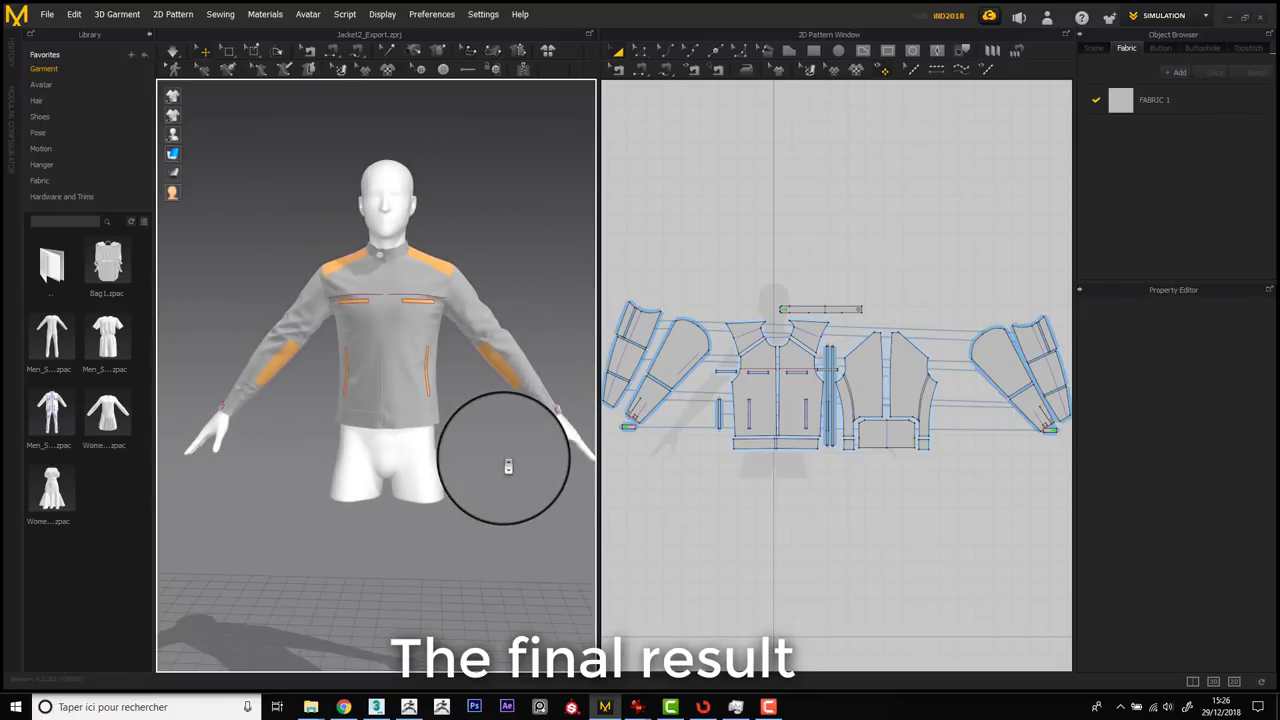
scroll(690, 420, "up", 3)
scroll(750, 420, "up", 3)
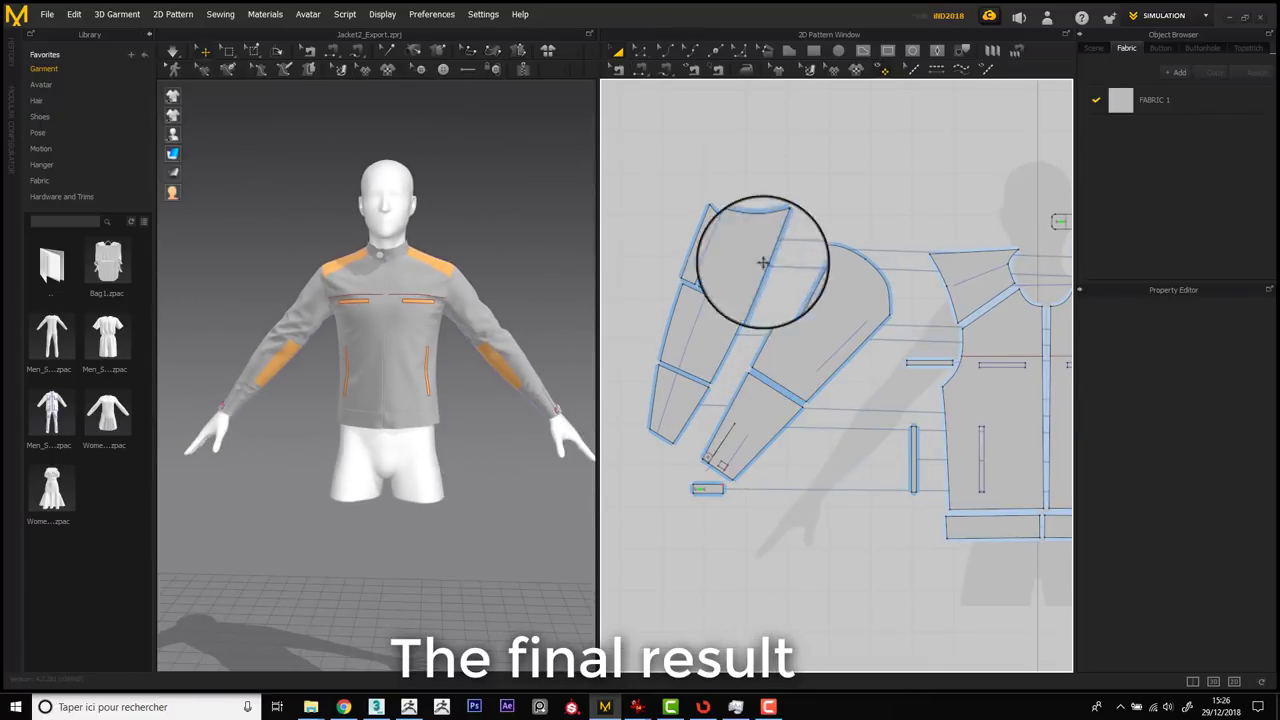
left_click(803, 297)
left_click(751, 271)
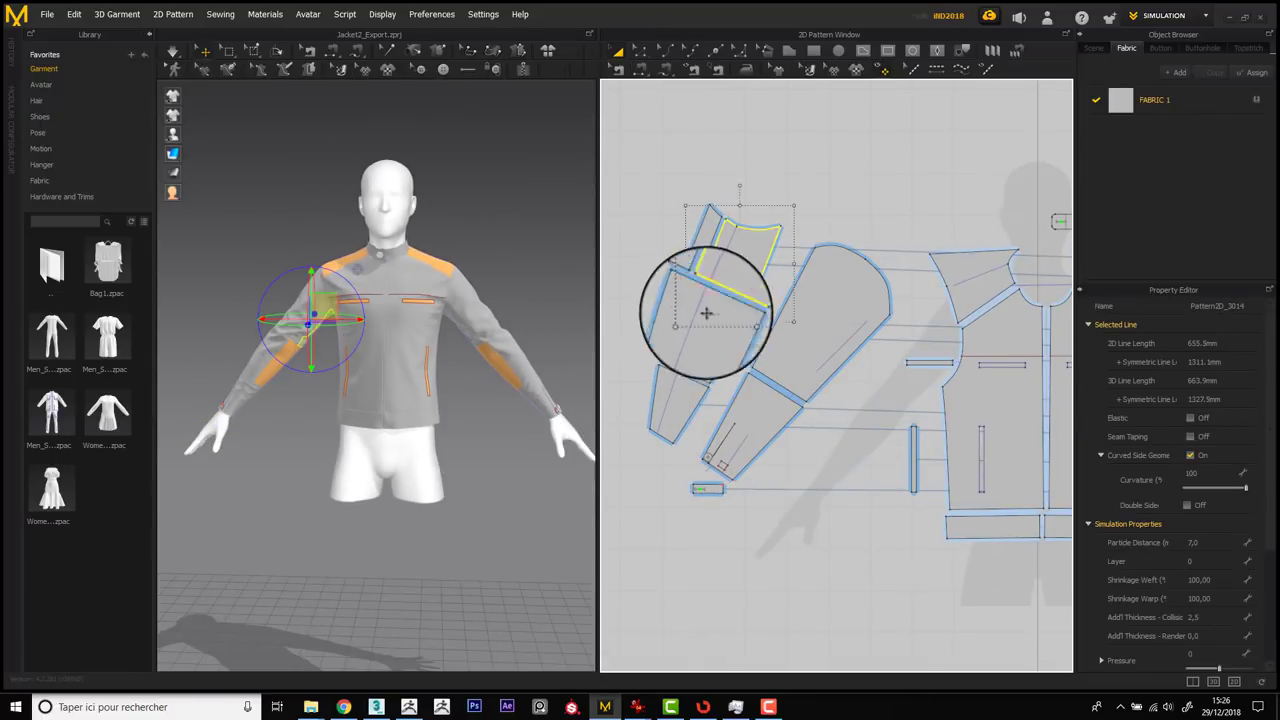
left_click(702, 238)
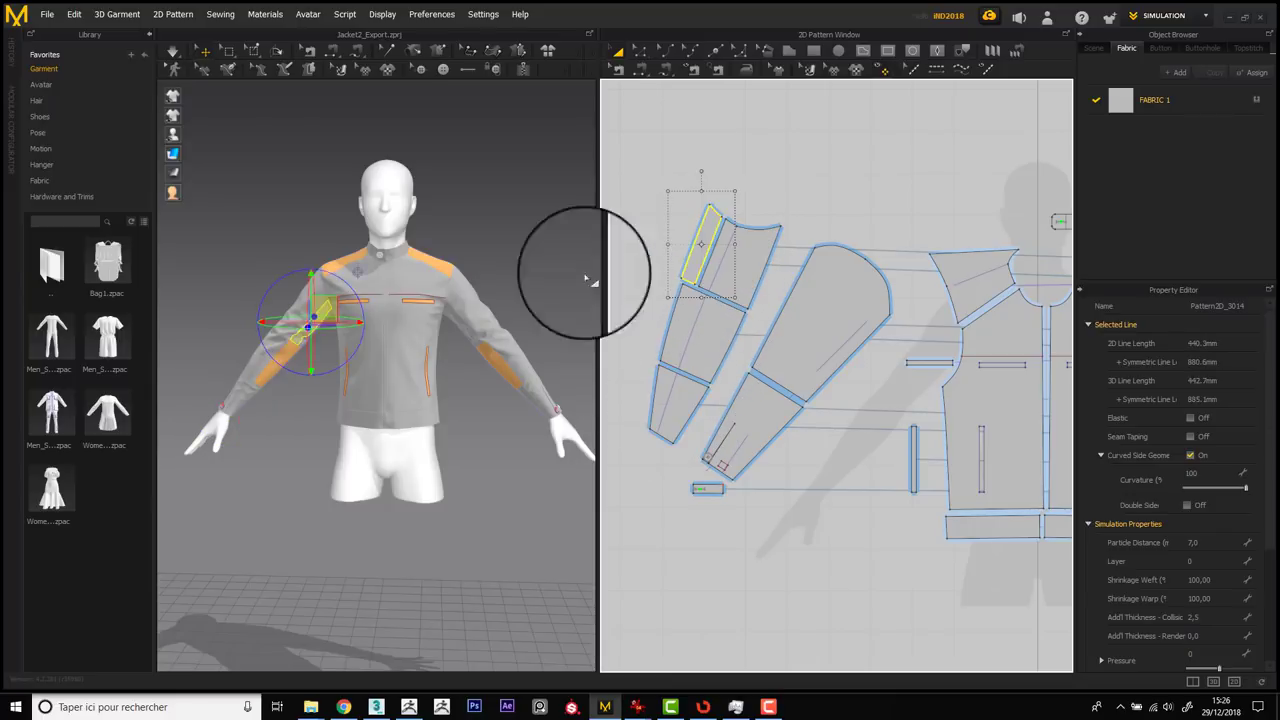
scroll(316, 410, "up", 5)
left_click(240, 398)
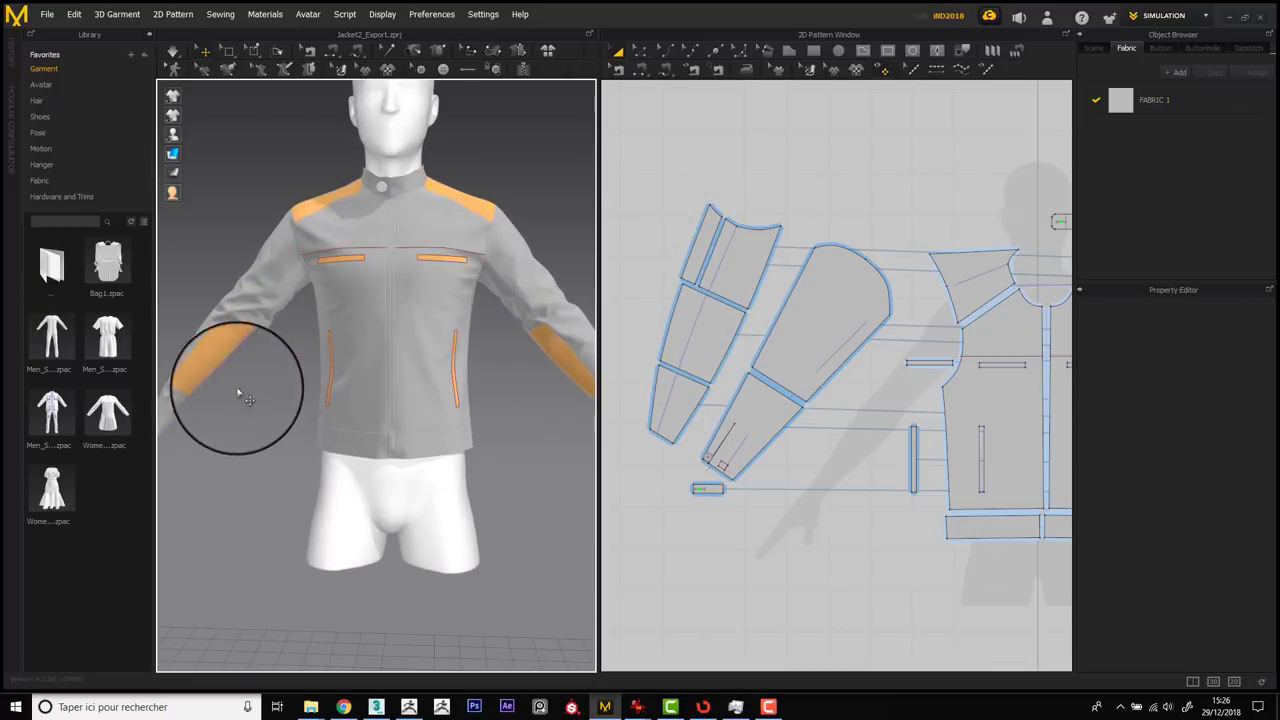
Step: Orbit to an angled view and inspect a sleeve strip and the front body panel
scroll(286, 386, "down", 5)
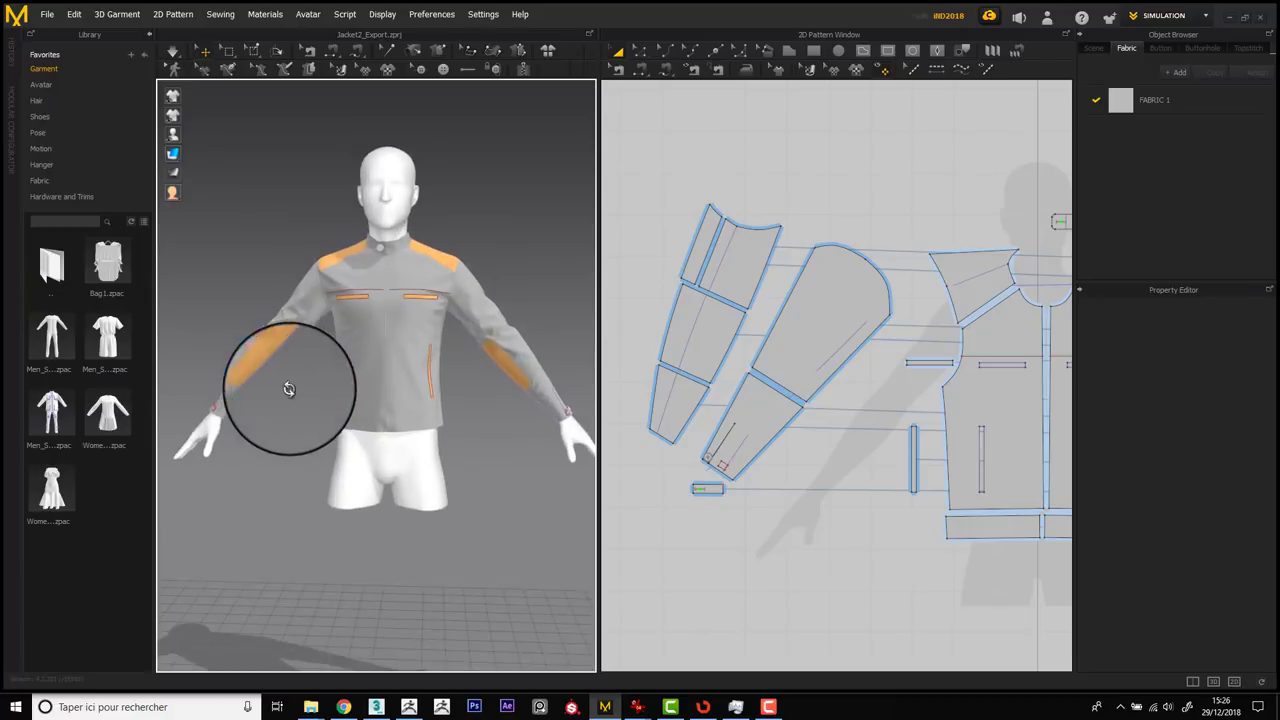
mouse_move(286, 386)
right_mouse_down()
mouse_move(246, 323)
mouse_move(284, 278)
right_mouse_up()
left_click(694, 266)
left_click(222, 298)
left_click(971, 414)
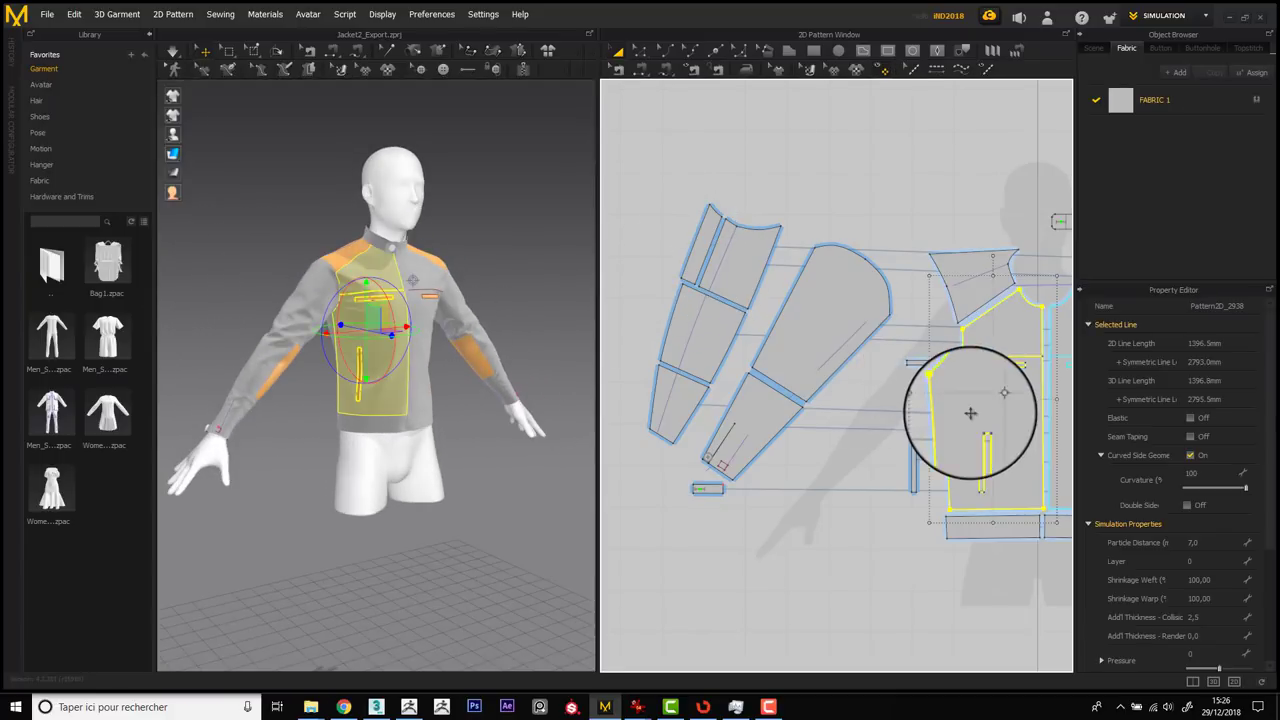
scroll(457, 537, "up", 3)
scroll(474, 449, "up", 2)
scroll(490, 443, "up", 2)
left_click(491, 446)
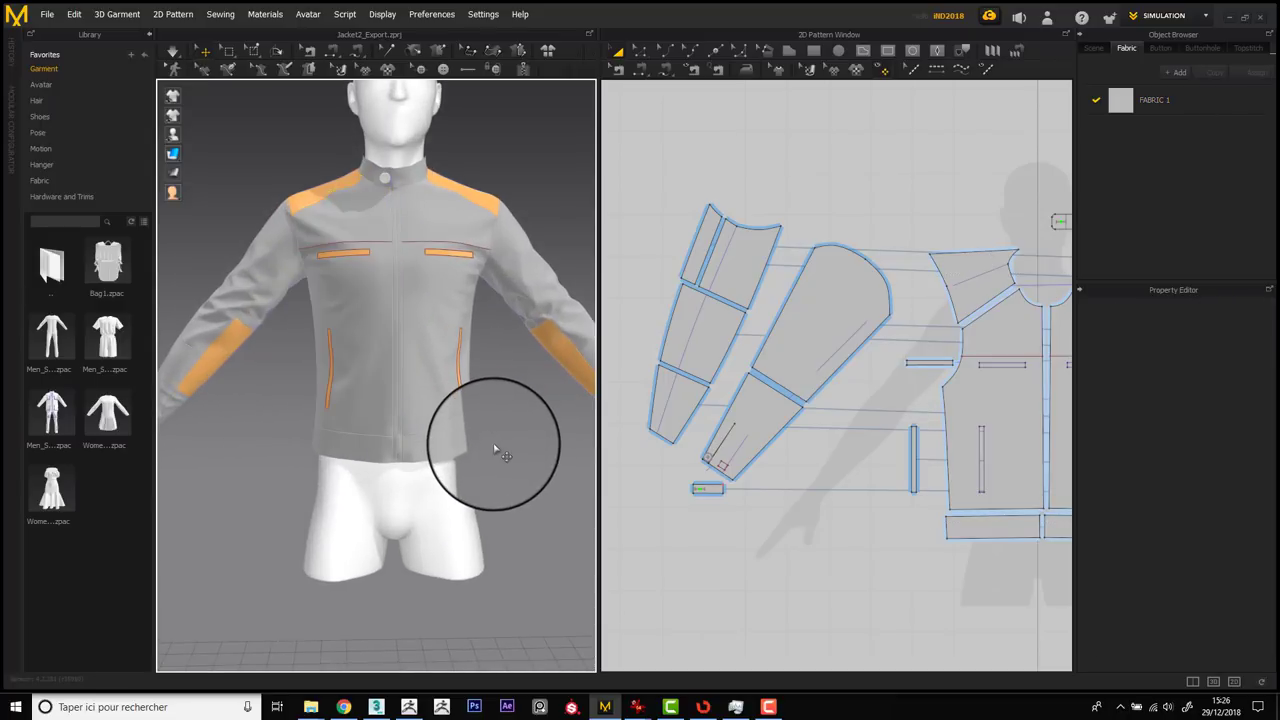
scroll(497, 450, "down", 2)
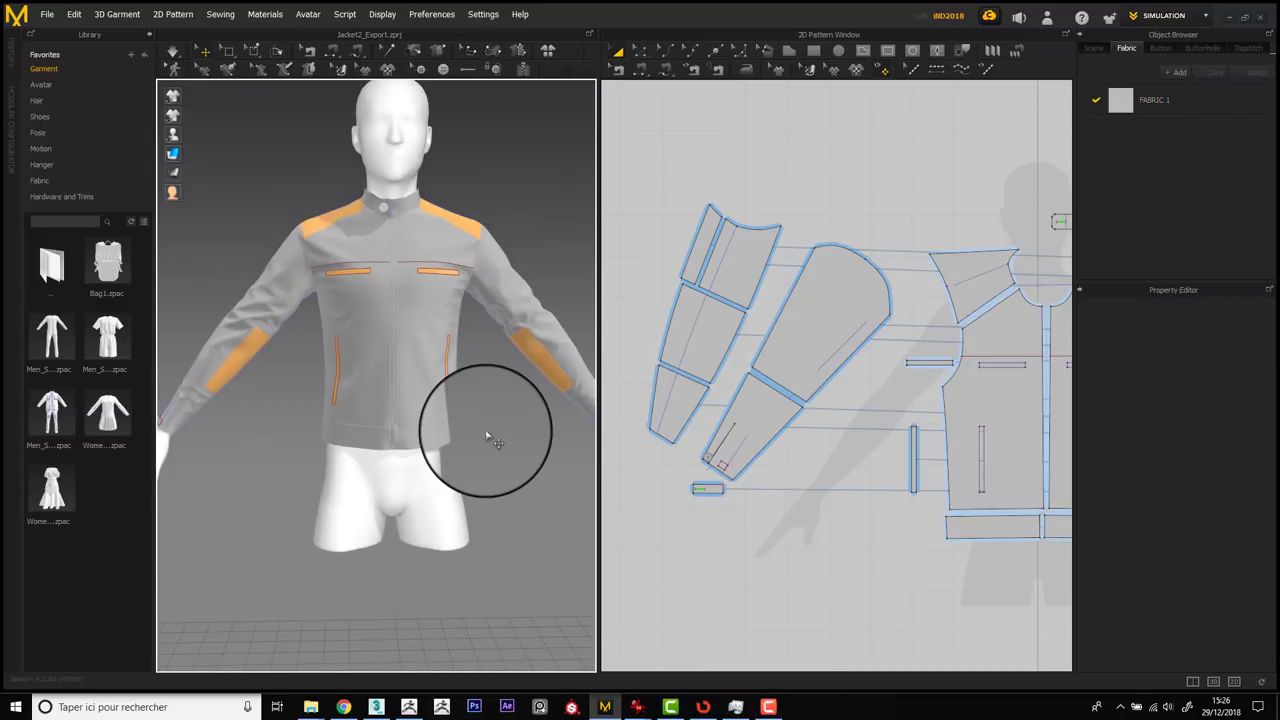
scroll(486, 440, "down", 2)
Step: Export the garment as an OBJ named Jacket, overwriting the existing jacket.obj
left_click(47, 14)
mouse_move(55, 188)
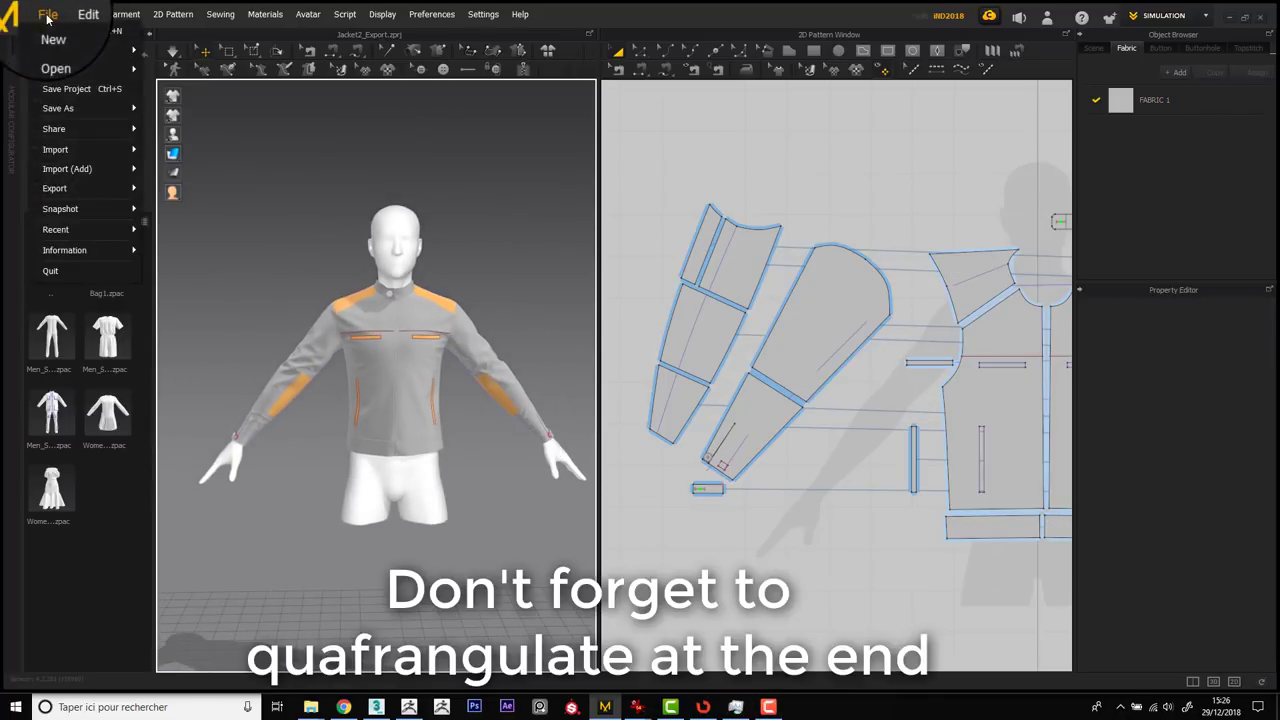
left_click(181, 192)
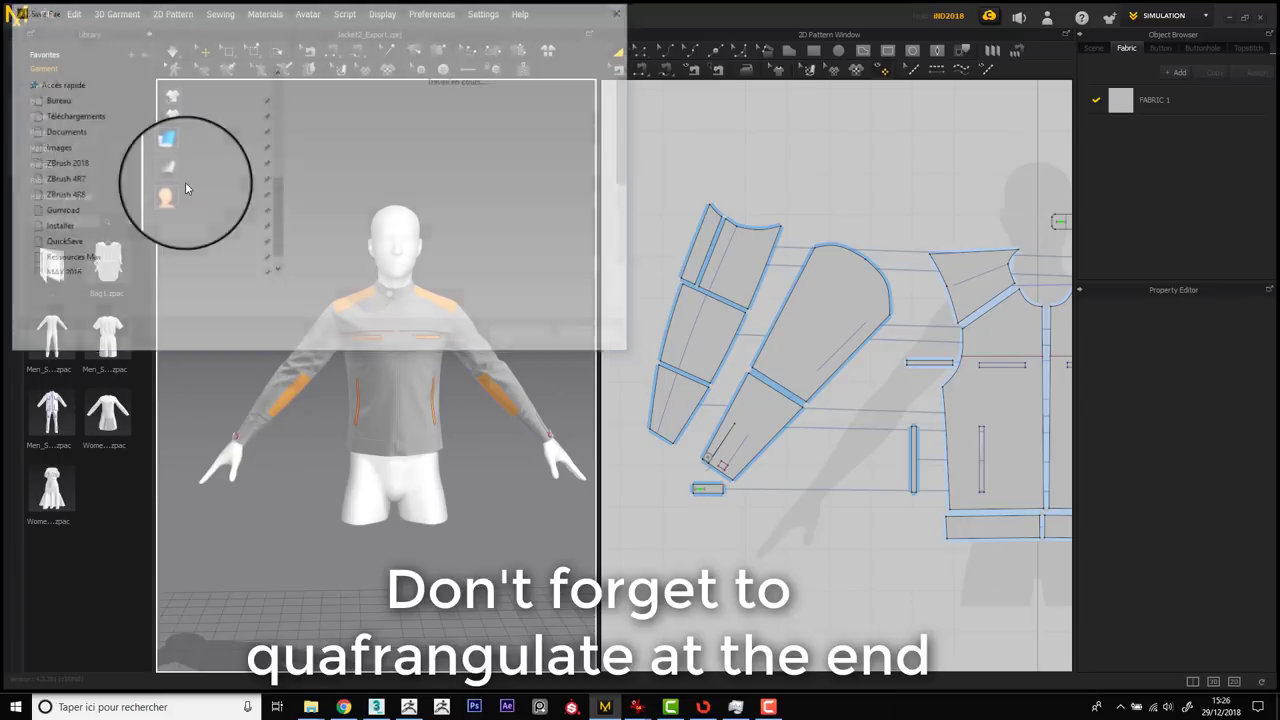
type("J")
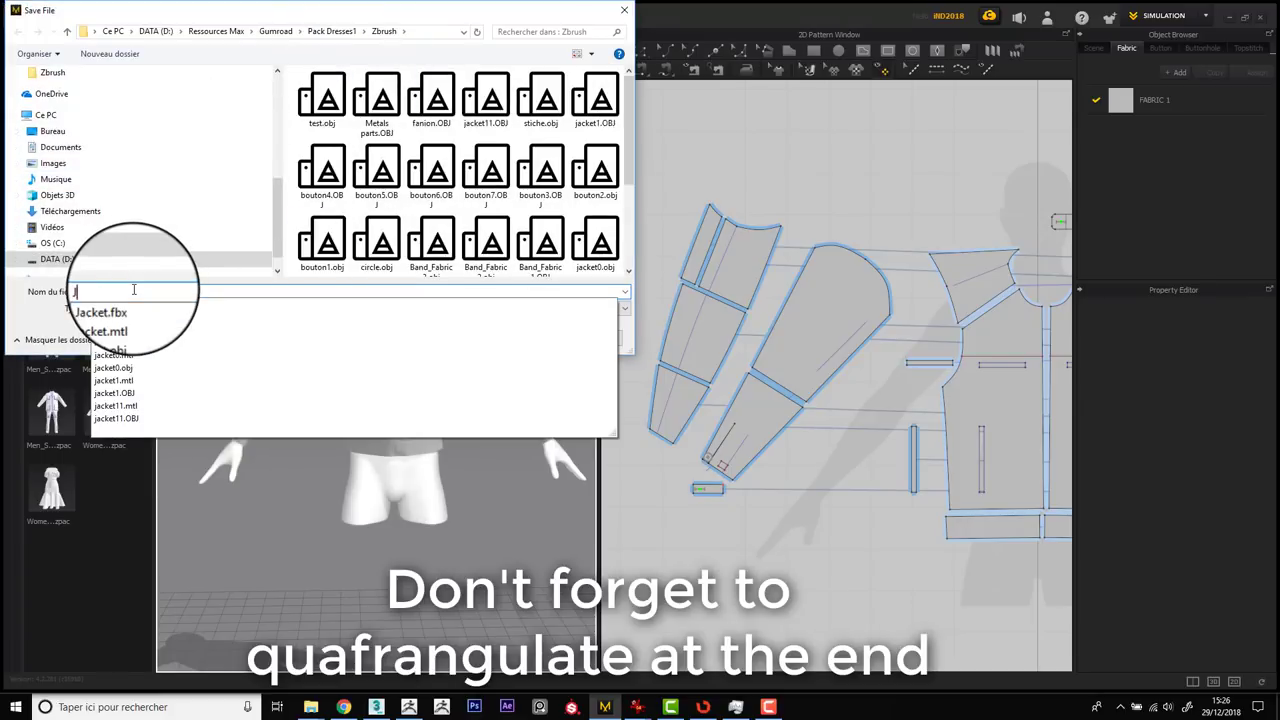
type("acket")
key("Return")
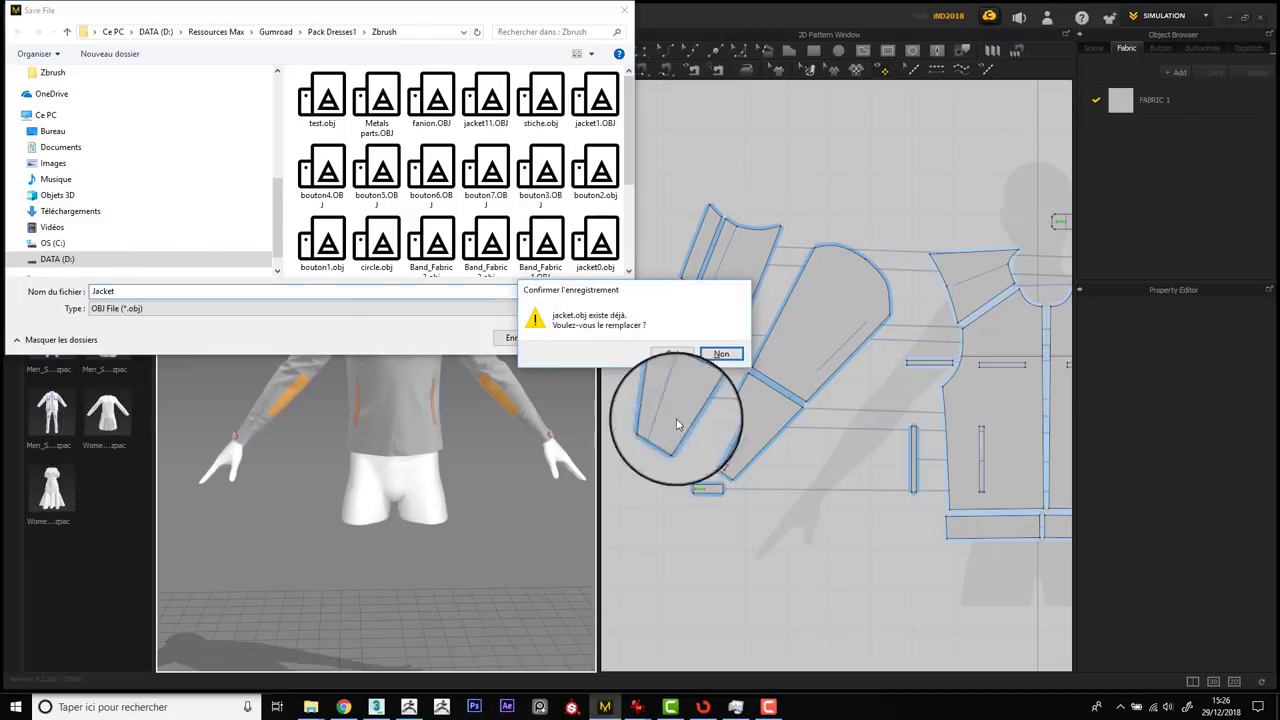
left_click(673, 353)
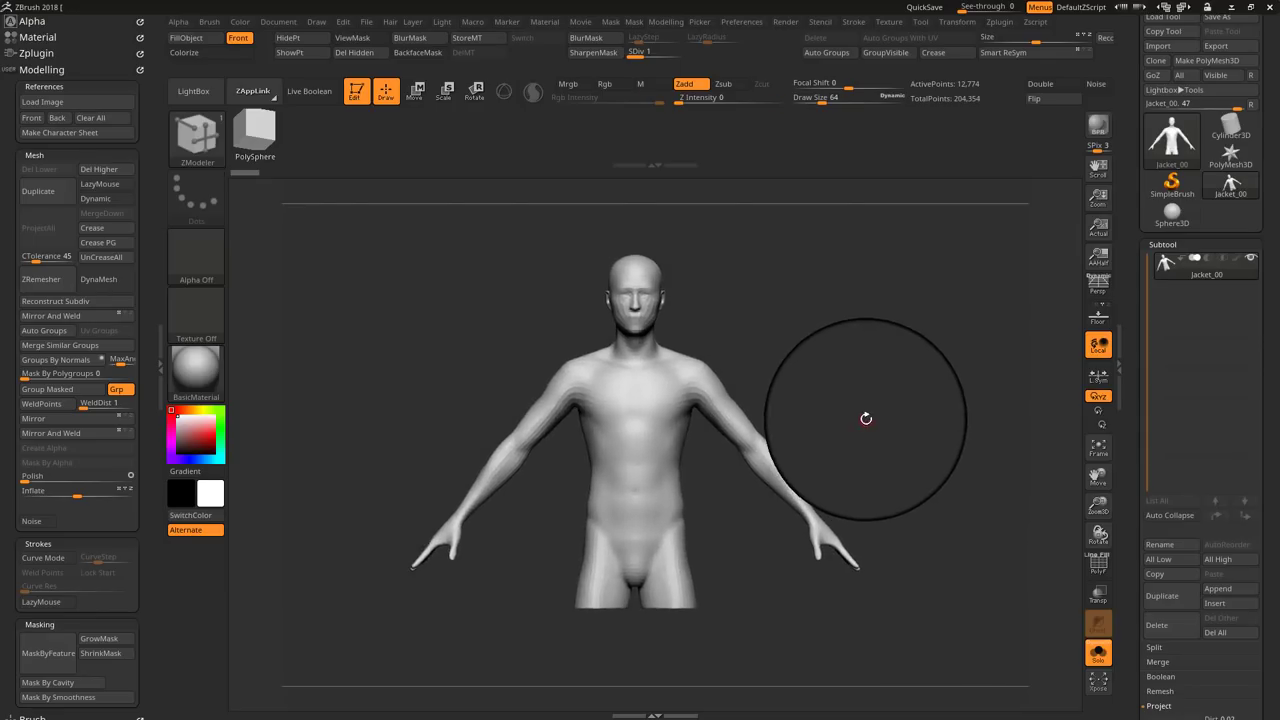
Step: Import the exported jacket OBJ into ZBrush through a PolyMesh3D tool
mouse_move(944, 423)
left_mouse_down()
mouse_move(714, 400)
mouse_move(851, 386)
left_mouse_up()
left_click(1231, 152)
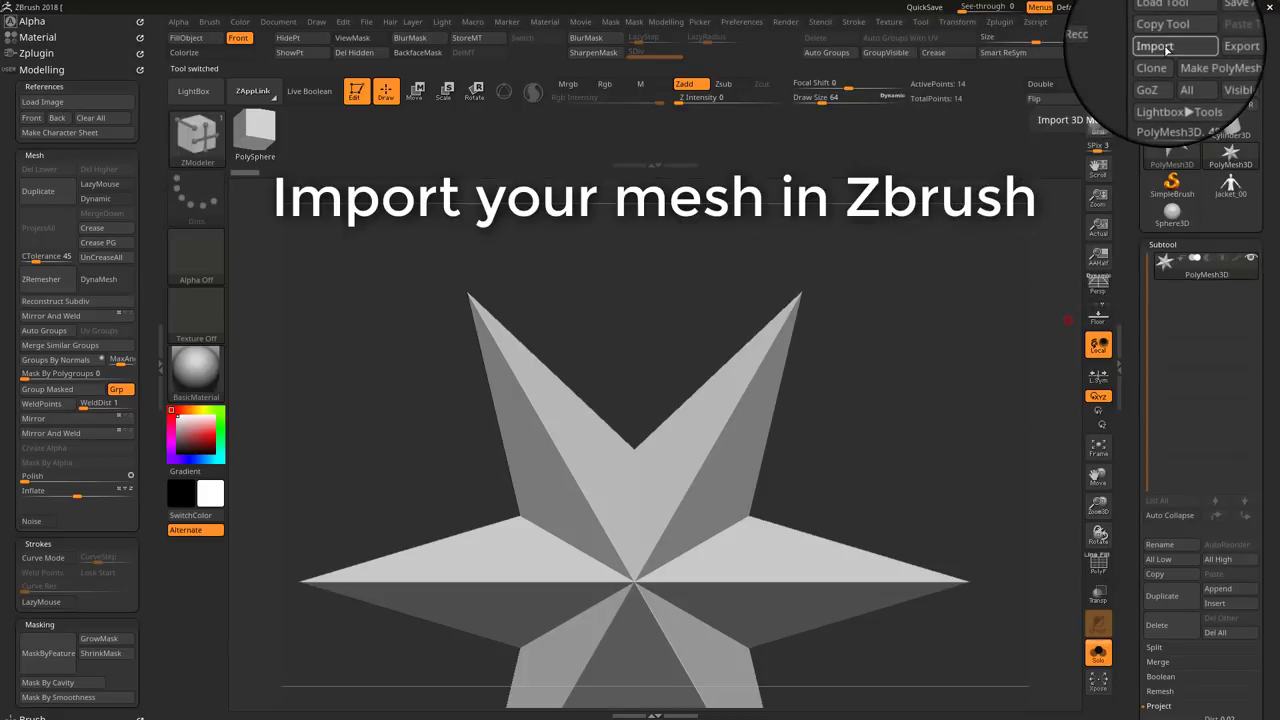
left_click(1157, 46)
double_click(463, 138)
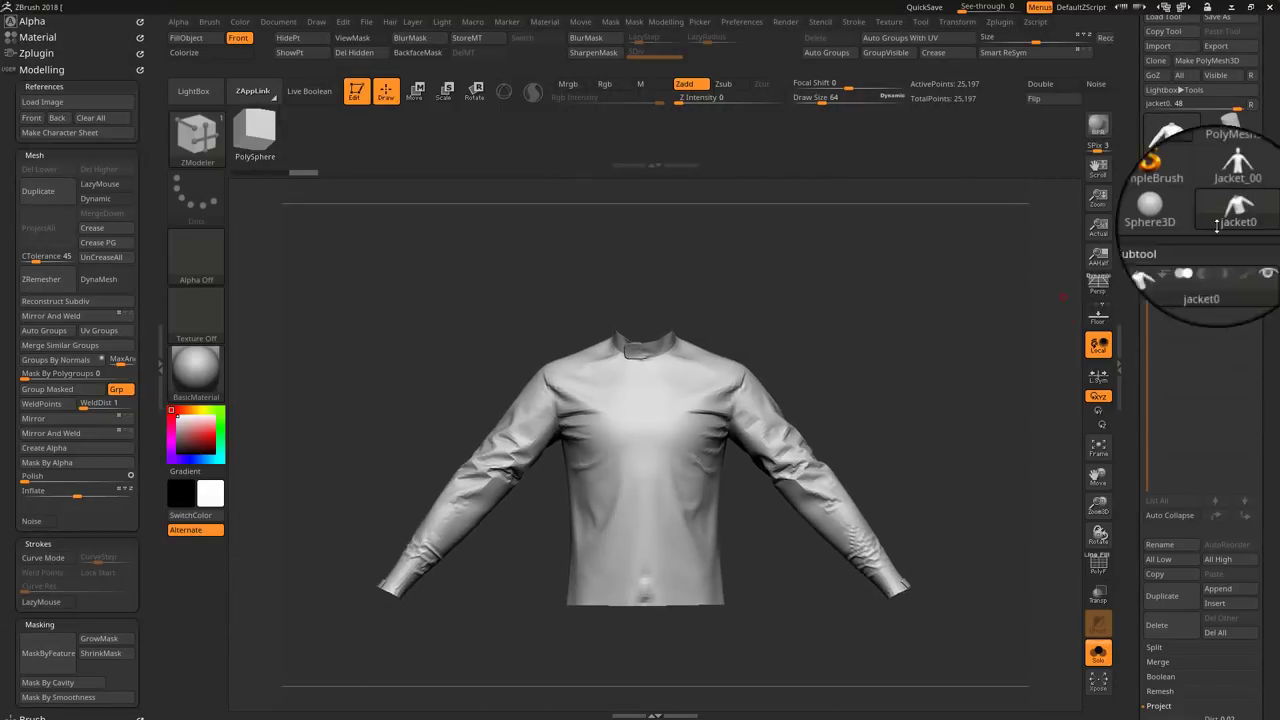
Step: Return to Jacket_00 and append jacket1 as its second subtool
left_click(1231, 187)
left_click(1218, 588)
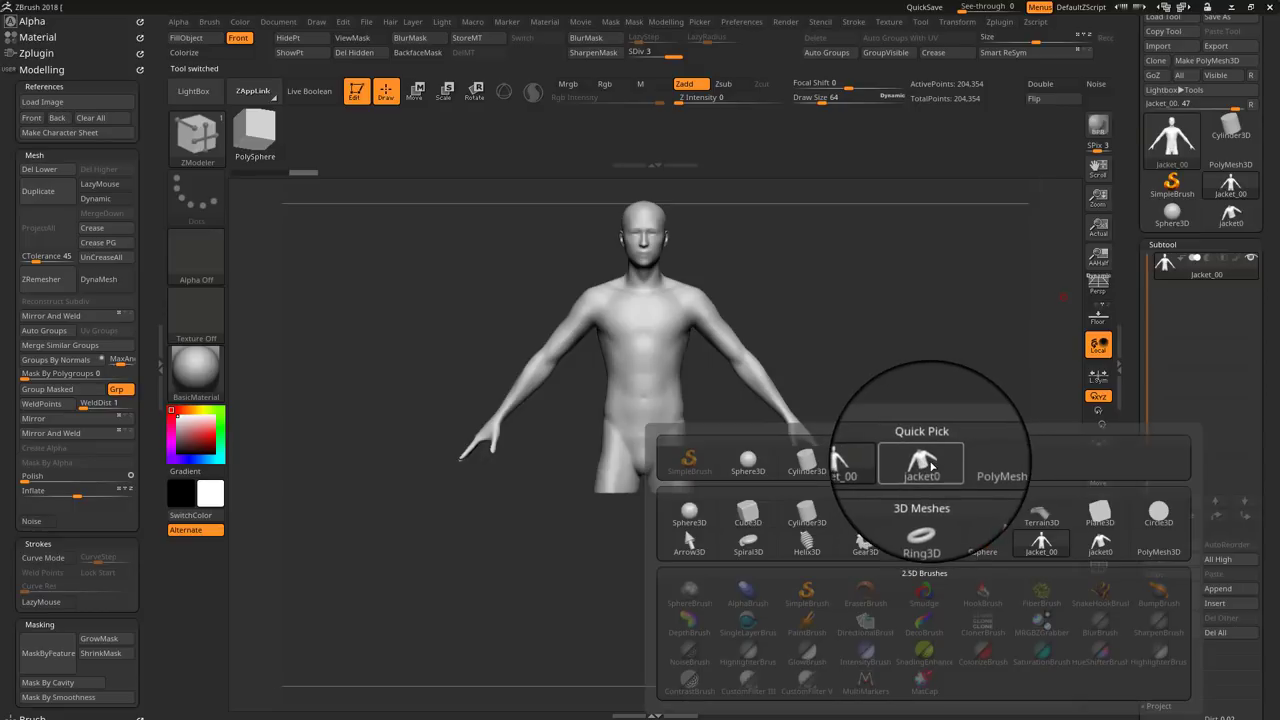
left_click(920, 376)
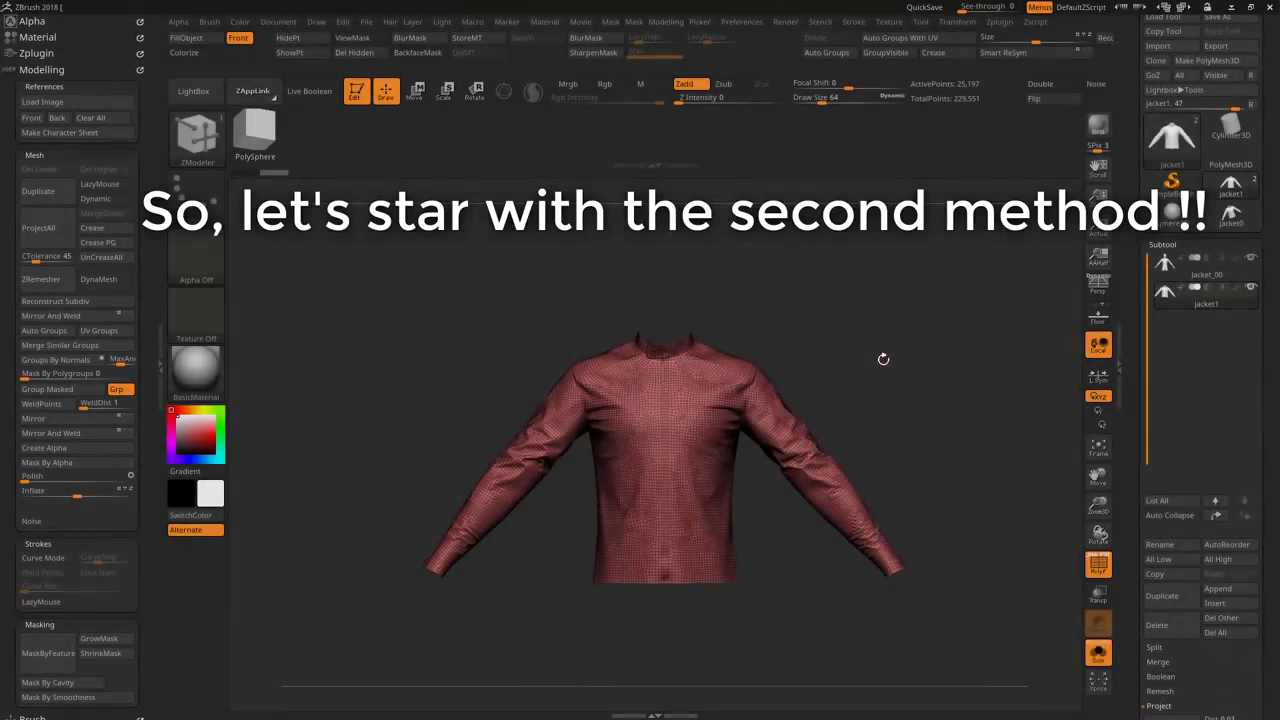
Step: Group jacket1 by UVs, duplicate the collar into jacket2, delete it from jacket1, isolate the vest
left_click(893, 43)
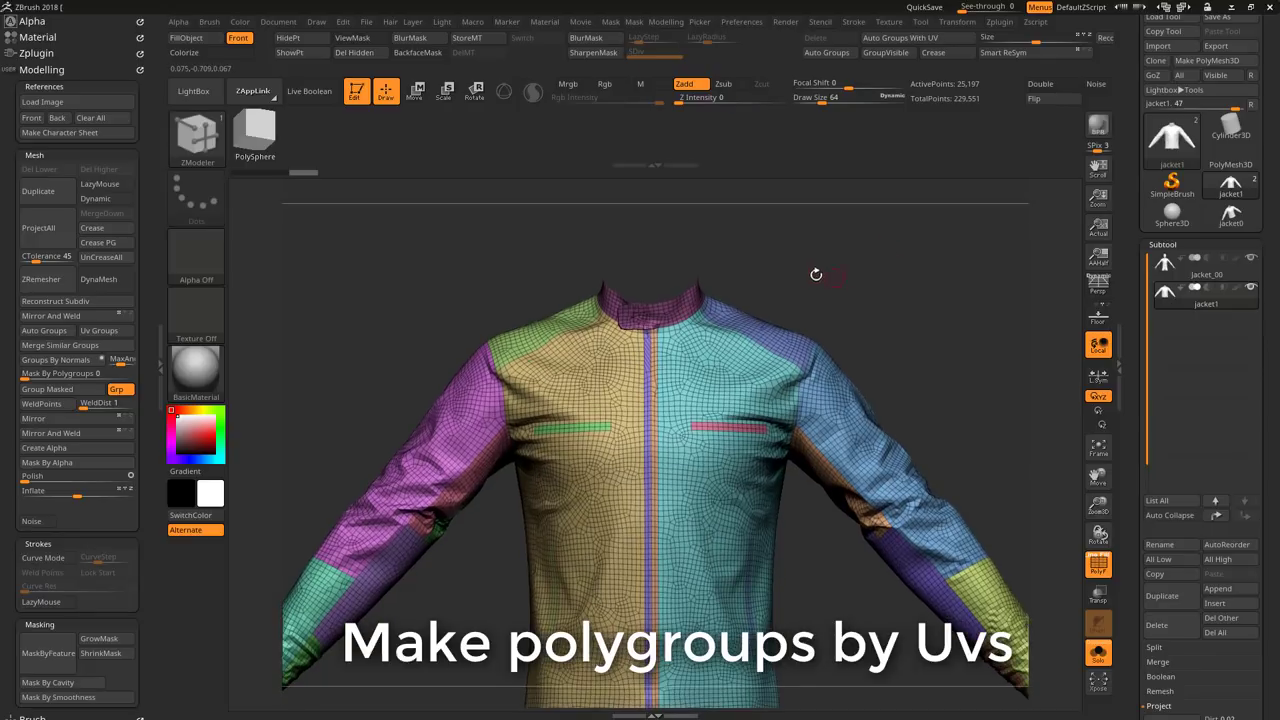
left_click(632, 343, "ctrl+shift")
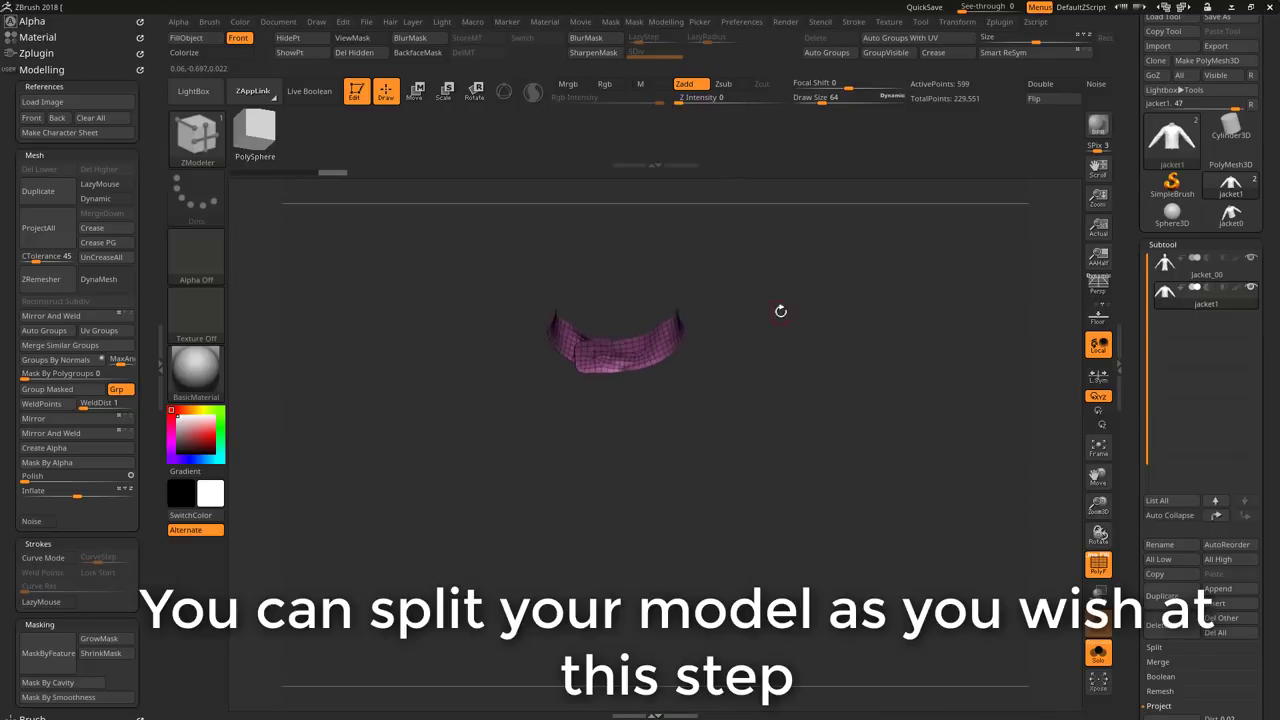
left_click(1162, 596)
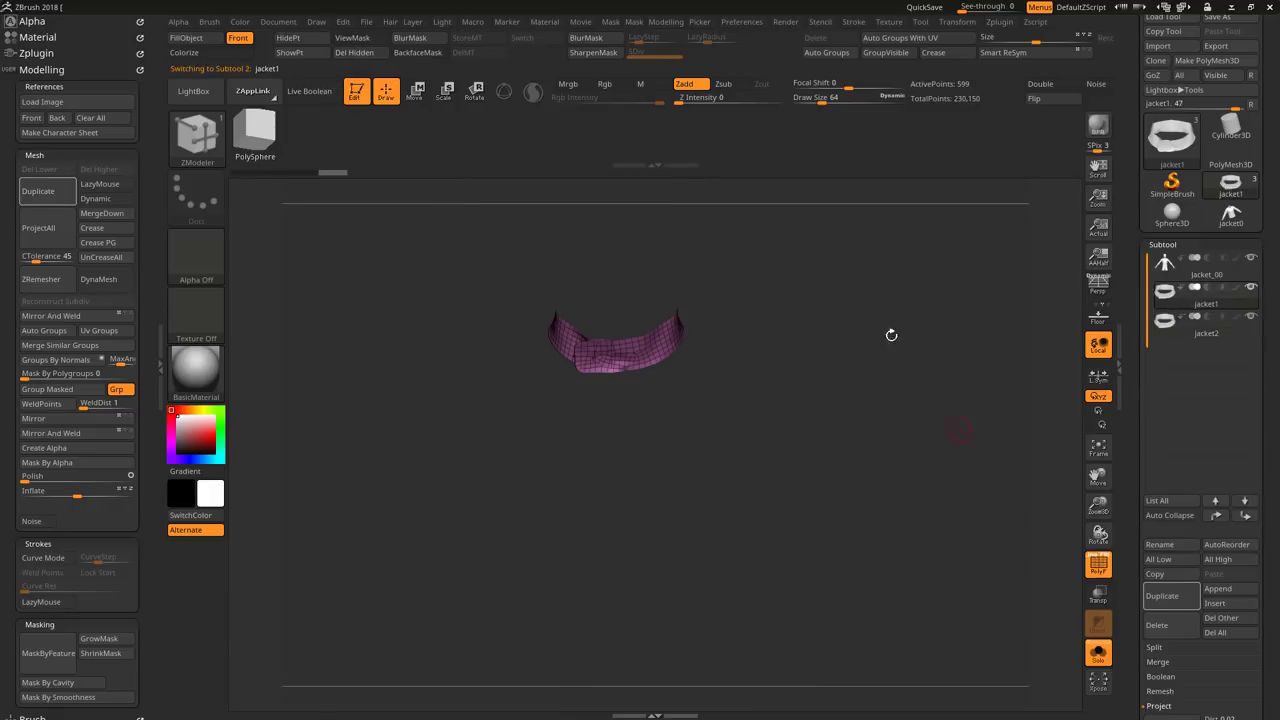
left_click(527, 211, "ctrl+shift")
left_click(356, 53)
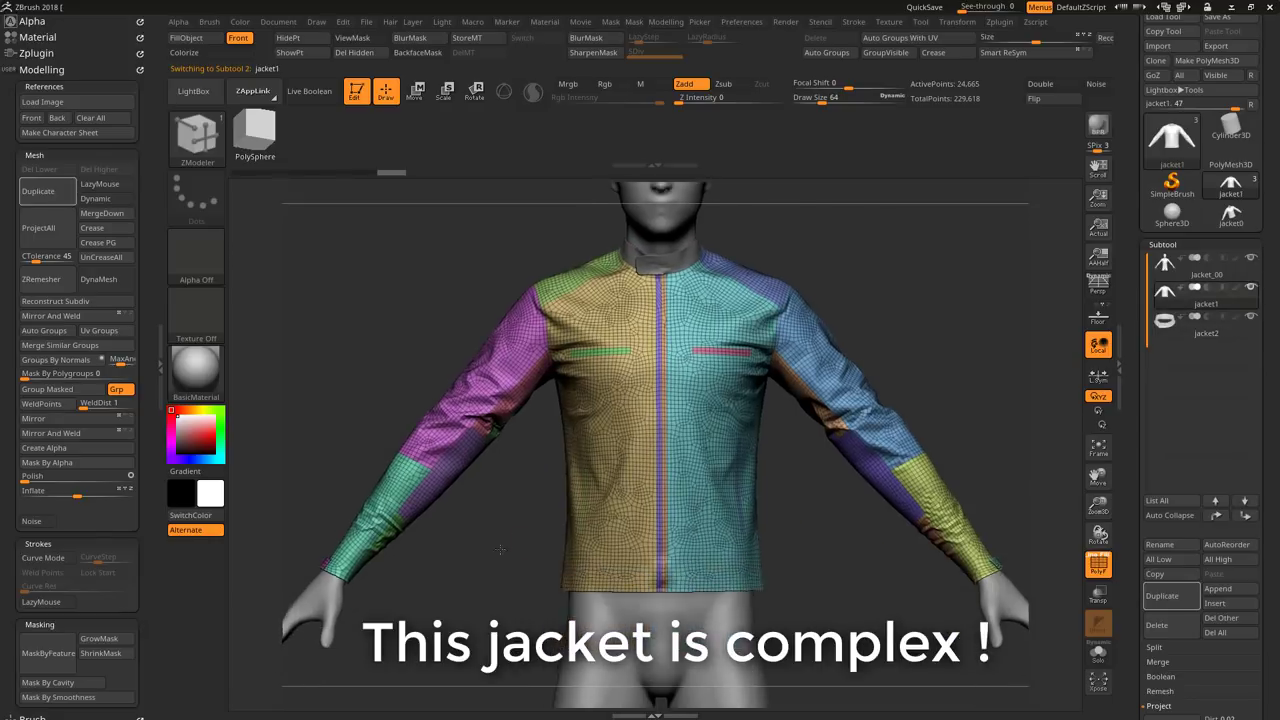
right_click_drag(501, 549, 547, 432, "ctrl")
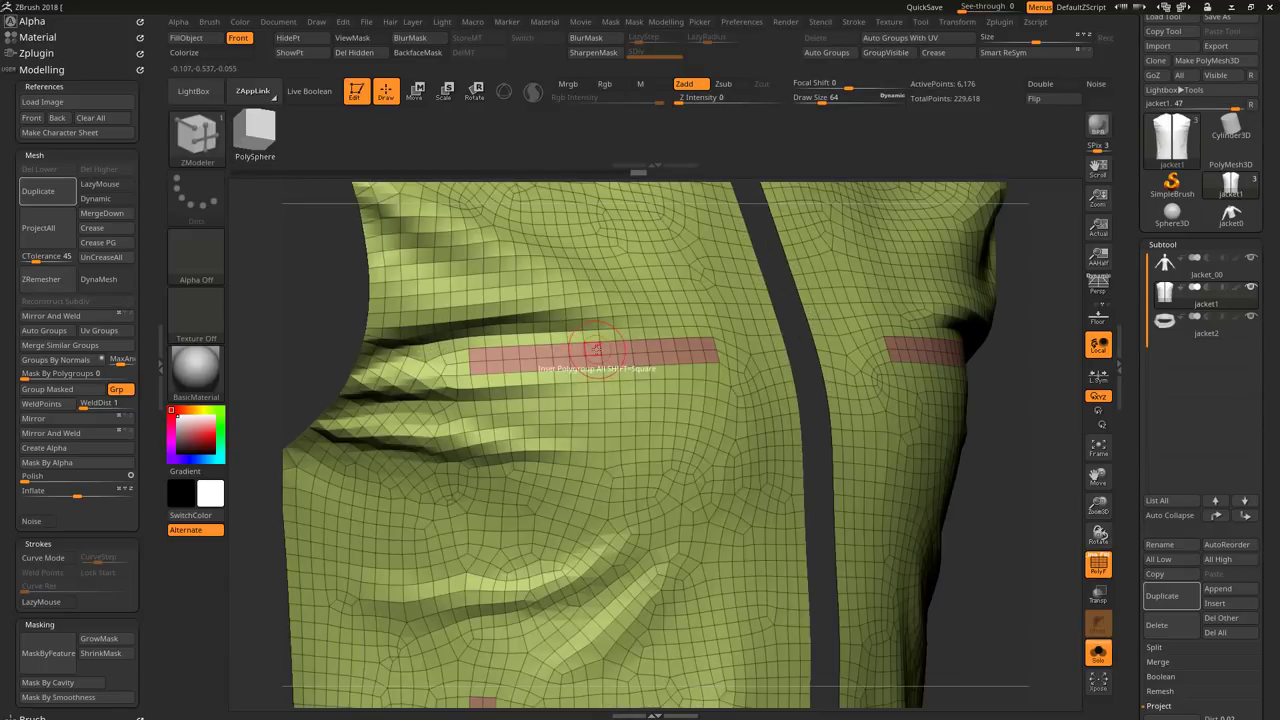
Step: Push the pocket strips inward with ZModeler Extrude set to Polygroup All
key("space")
left_click(470, 312)
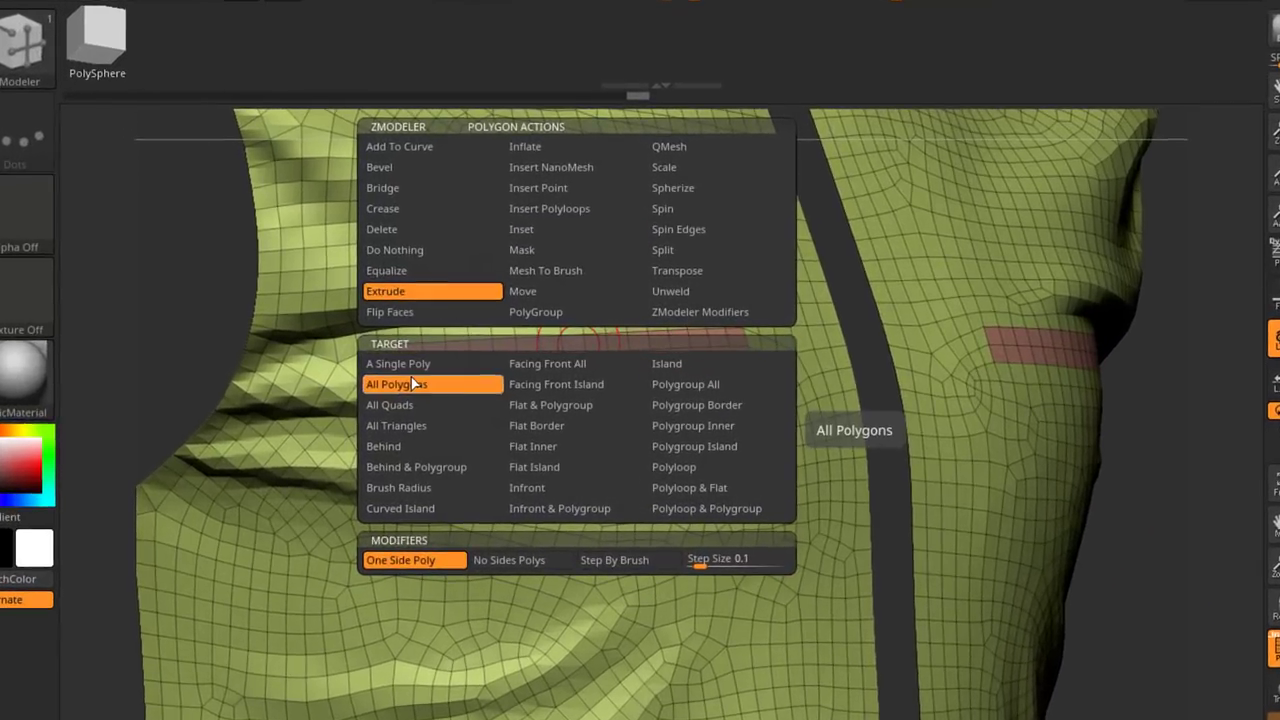
left_click(701, 392)
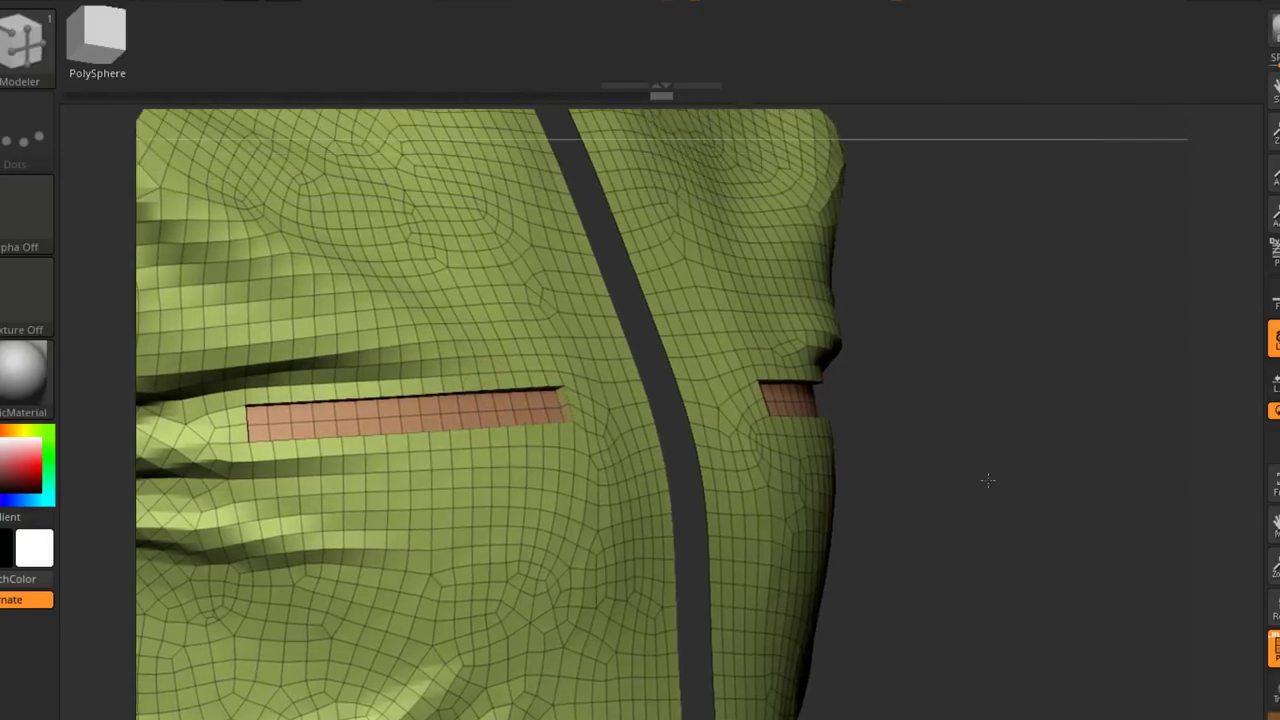
Step: Inset a border around the pocket slit openings
left_click_drag(1081, 470, 600, 500)
key("space")
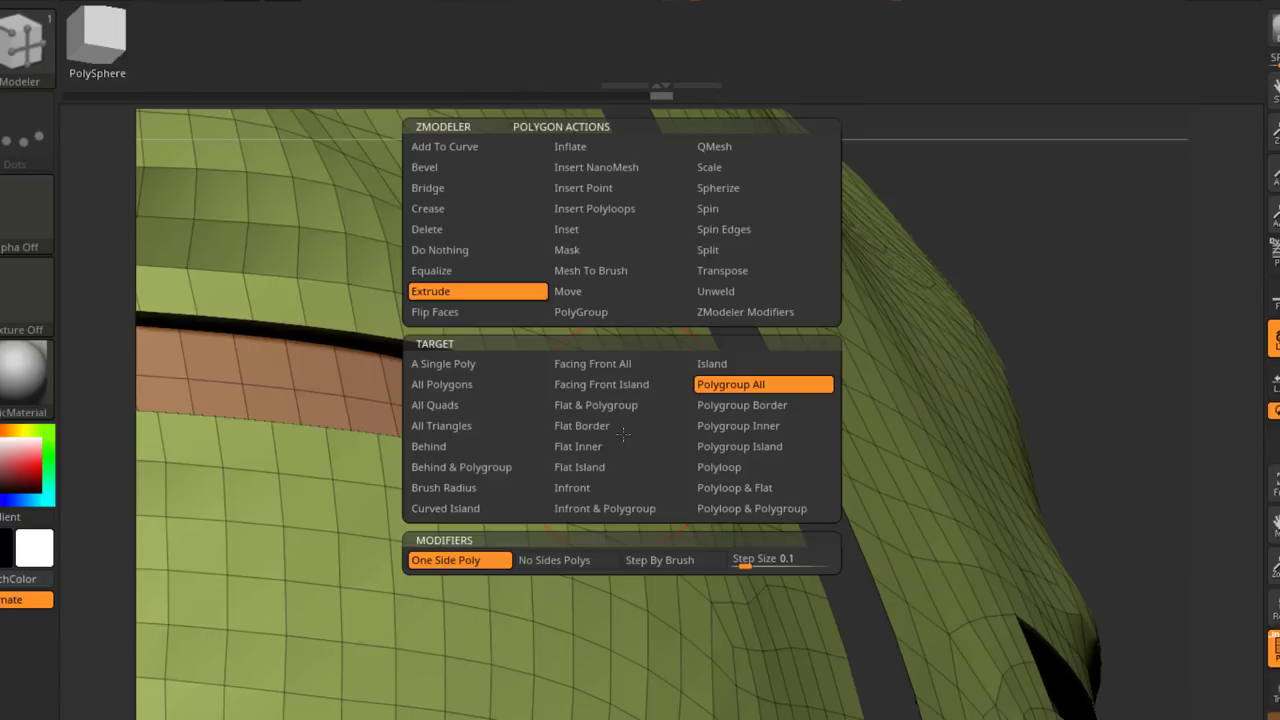
left_click(575, 232)
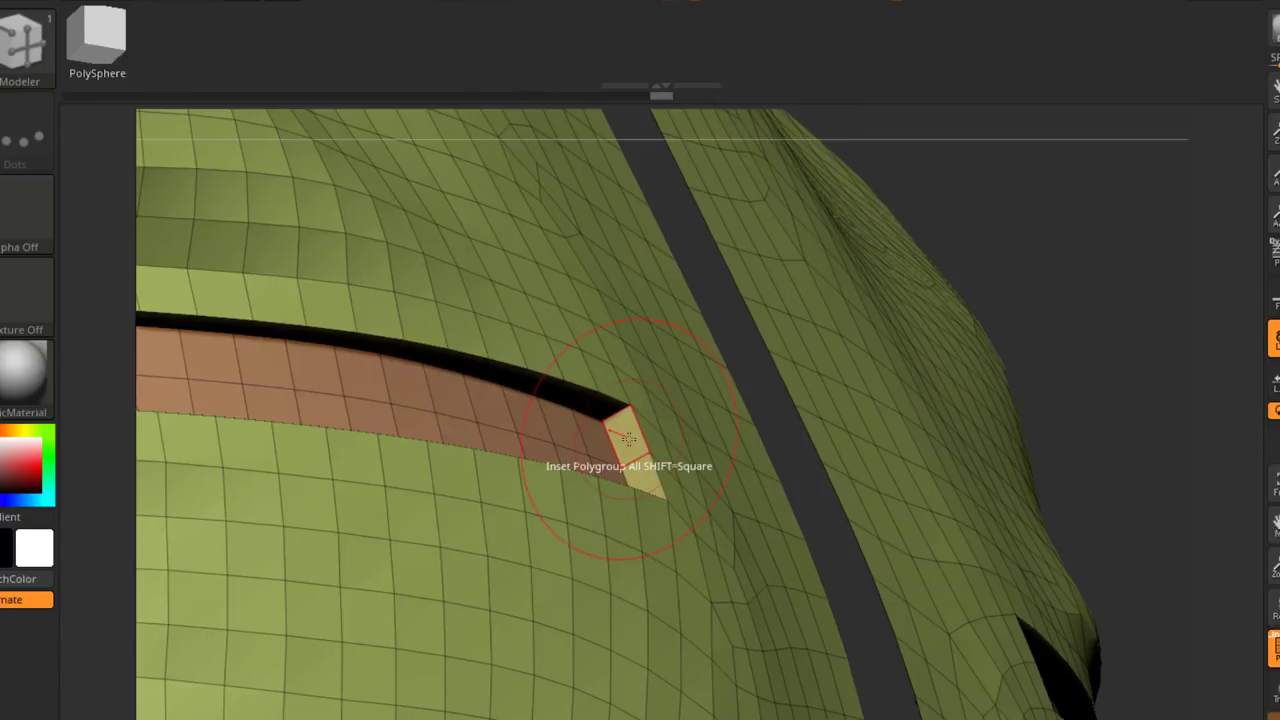
mouse_move(1073, 248)
left_mouse_down()
mouse_move(1074, 586)
mouse_move(640, 449)
mouse_move(730, 360)
mouse_move(688, 600)
left_mouse_up()
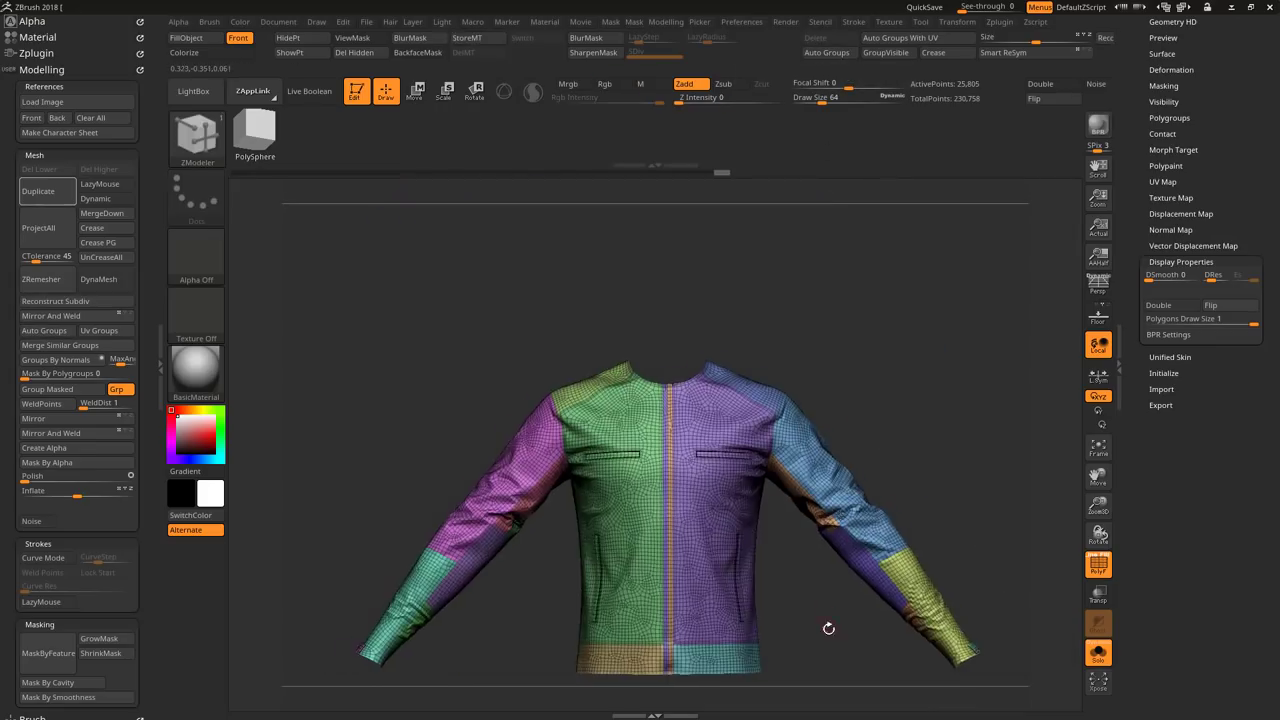
Step: Extrude all sleeve polygons inward for thickness and turn off Double display
mouse_move(828, 628)
left_mouse_down()
mouse_move(585, 458)
mouse_move(553, 352)
left_mouse_up()
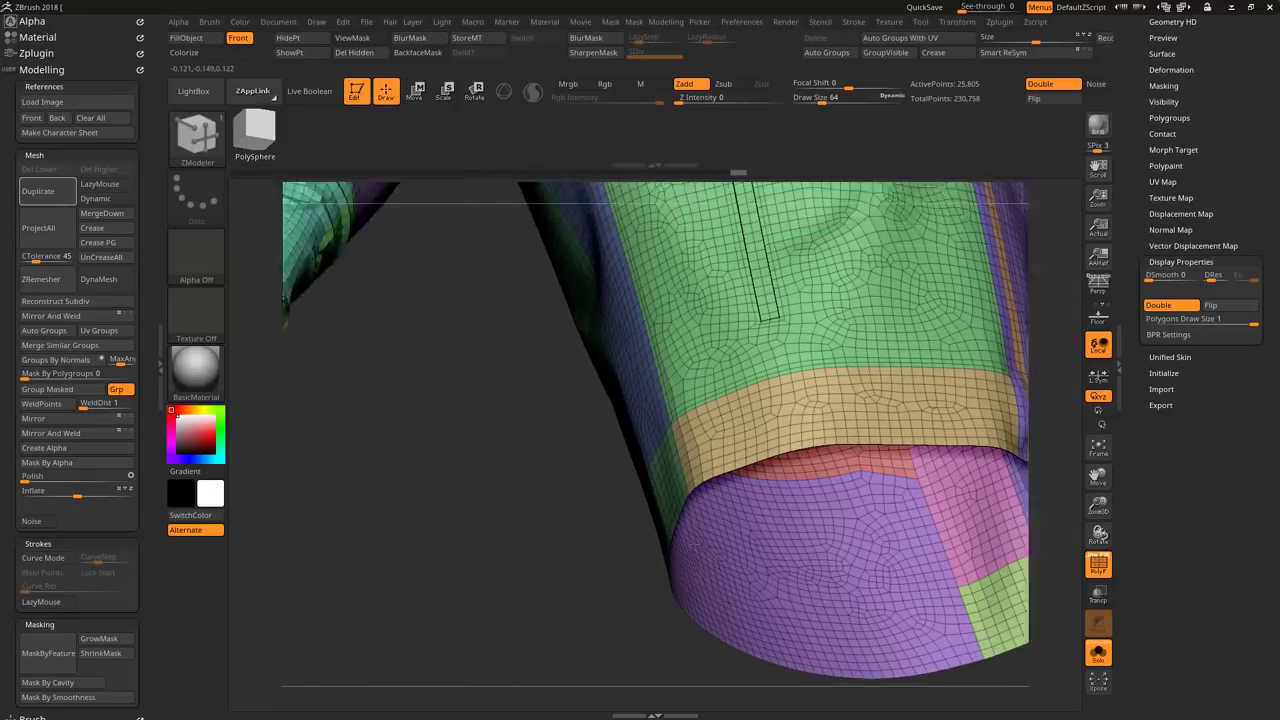
key("w")
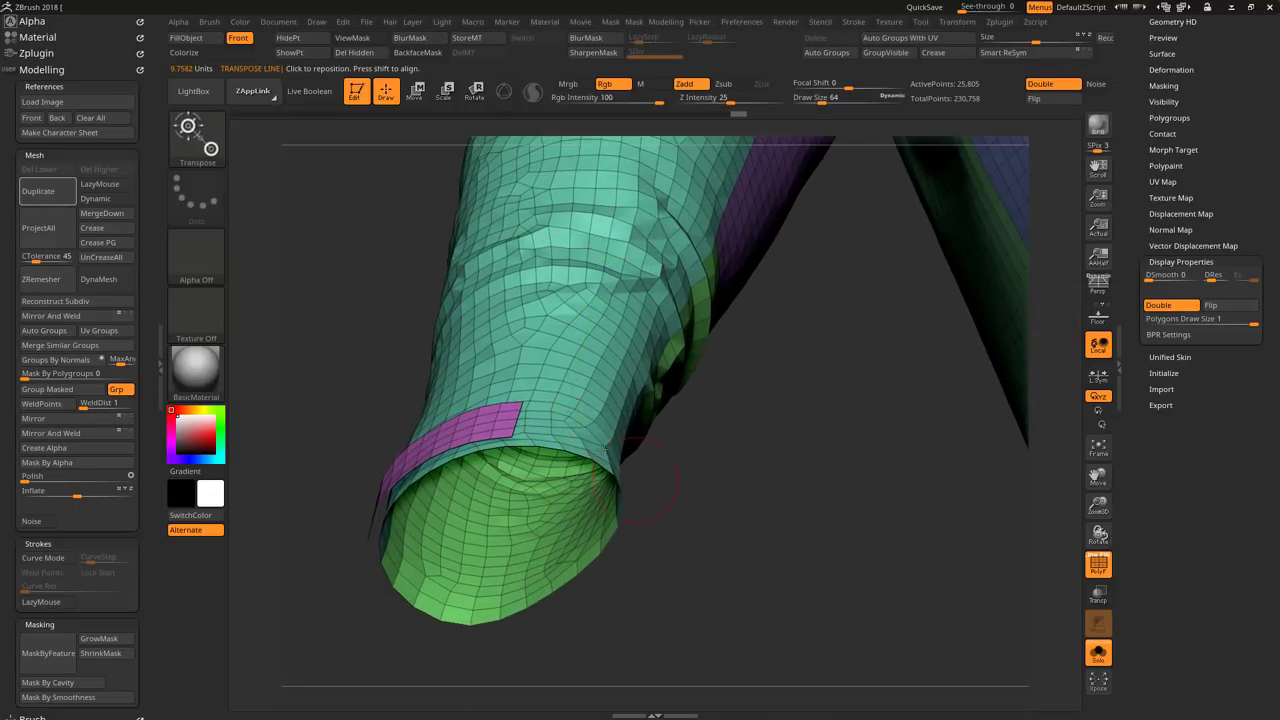
key("b")
key("z")
key("m")
key("space")
left_click(420, 311)
left_click(428, 377)
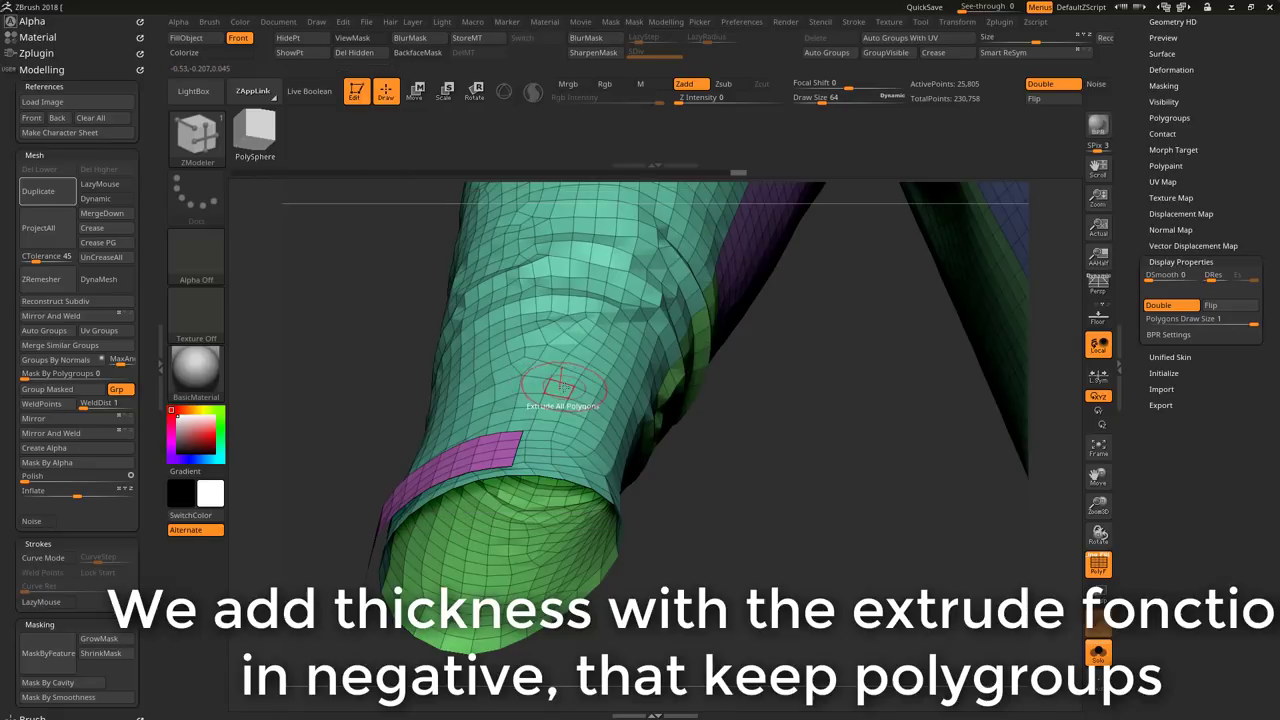
left_click_drag(583, 407, 560, 398)
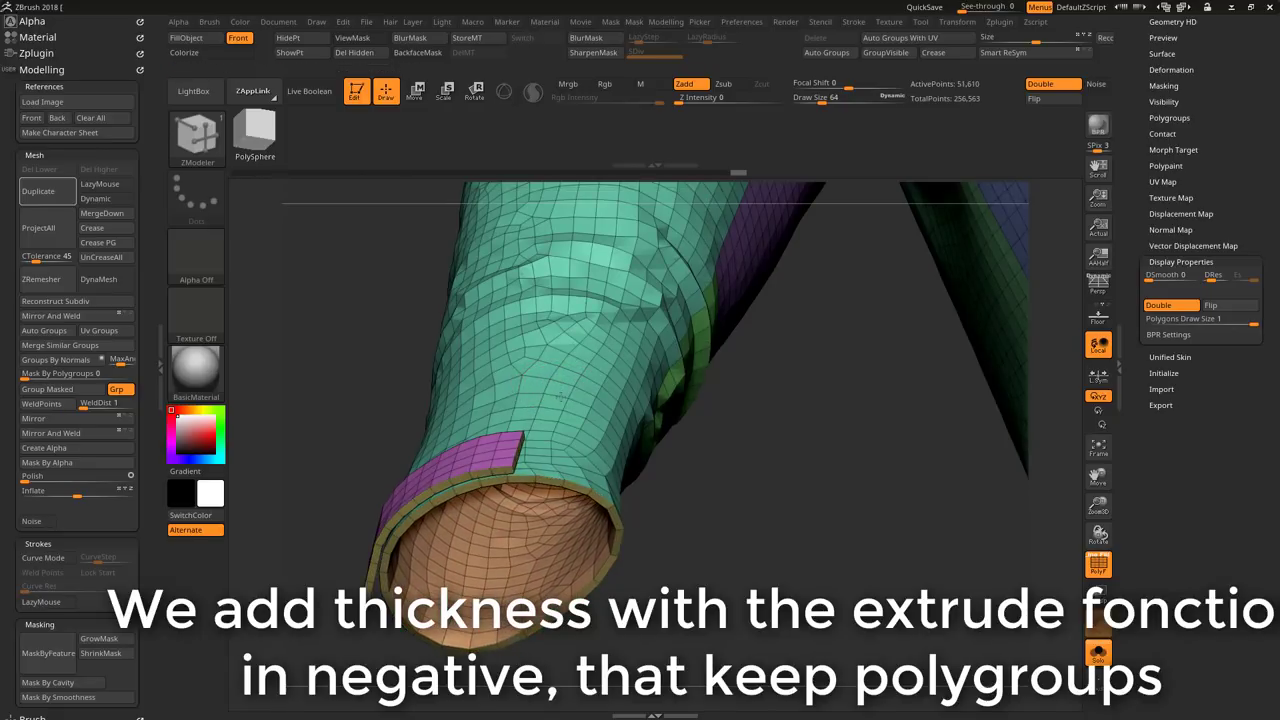
left_click(1158, 305)
Step: Choose Inset, then mask the cuff's complete inner edge loop
mouse_move(1000, 420)
left_mouse_down()
mouse_move(866, 457)
mouse_move(714, 573)
left_mouse_up()
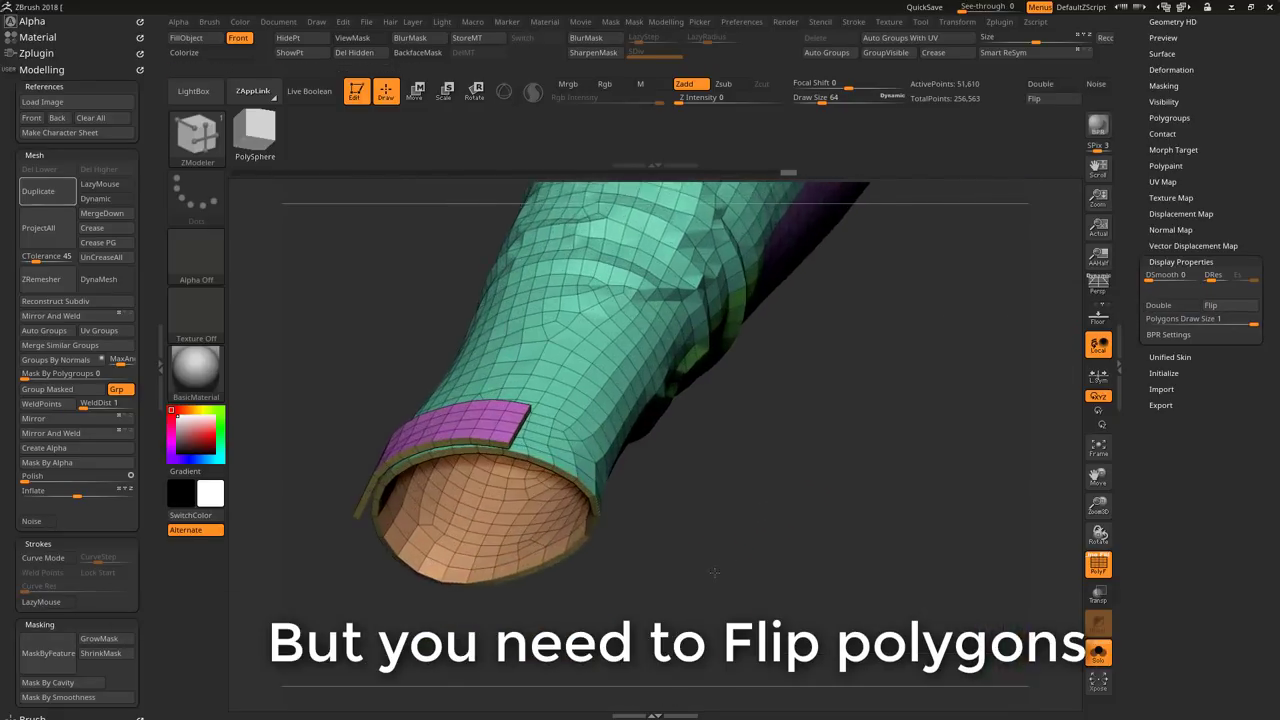
key("space")
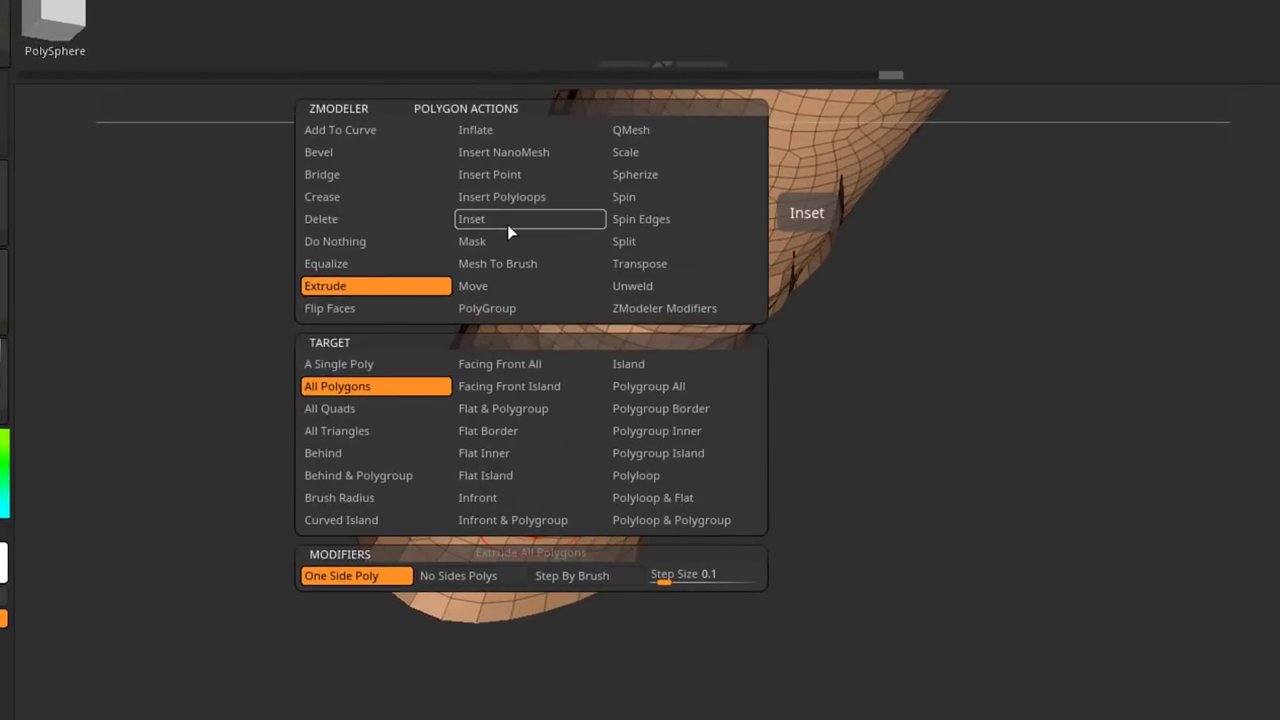
left_click(507, 224)
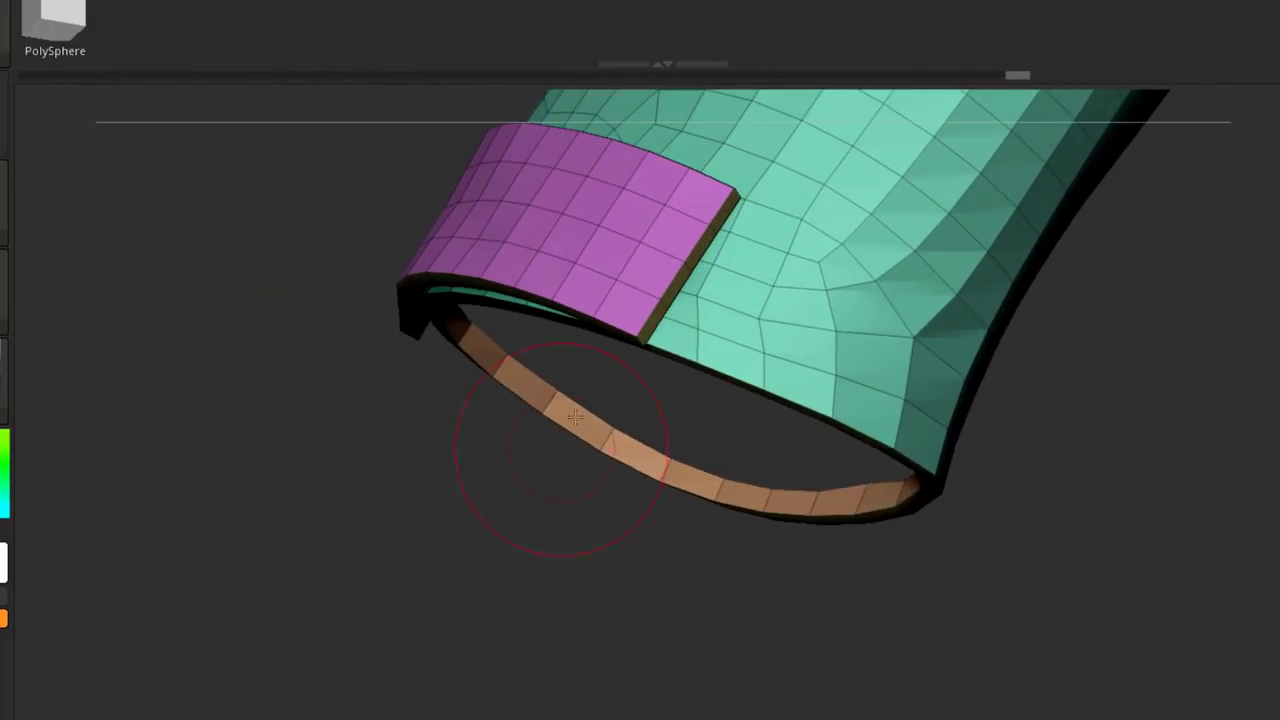
key("space")
left_click(546, 398)
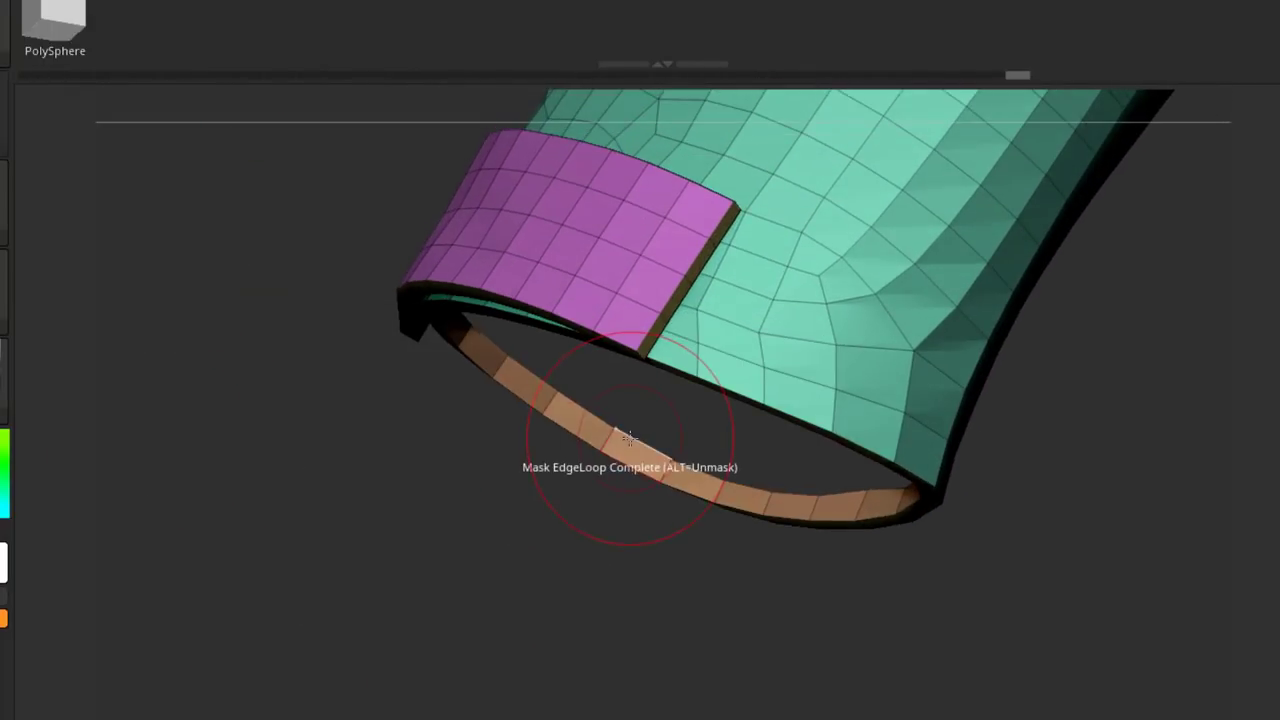
mouse_move(600, 480)
left_mouse_down()
mouse_move(428, 577)
mouse_move(455, 503)
left_mouse_up()
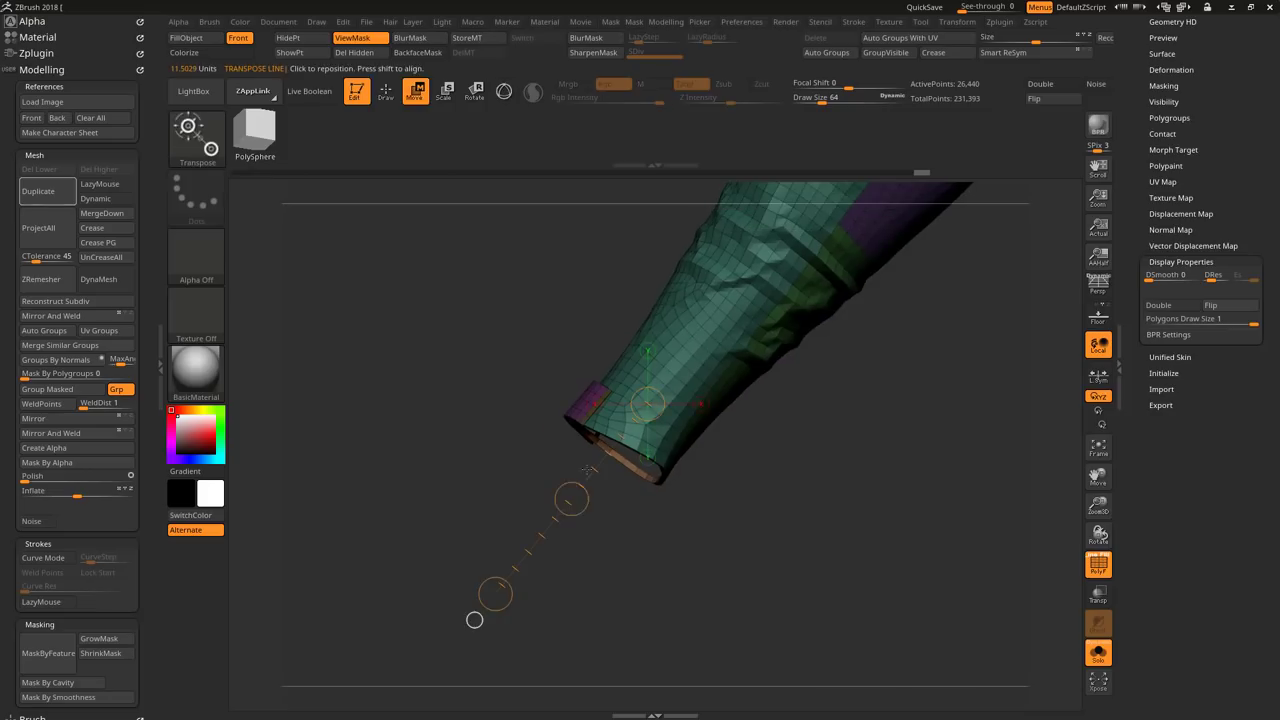
Step: Scale the cuff's complete inner edge loop inward to form a deep lining
left_click_drag(760, 430, 538, 496)
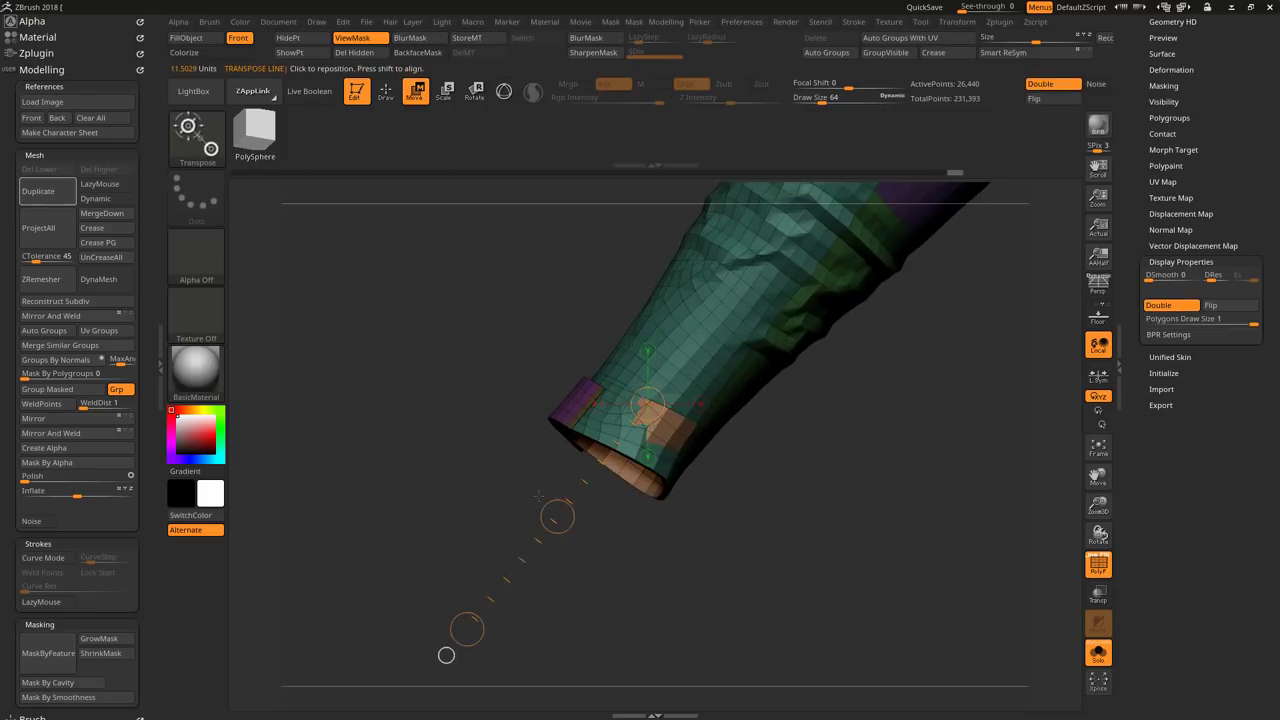
key("r")
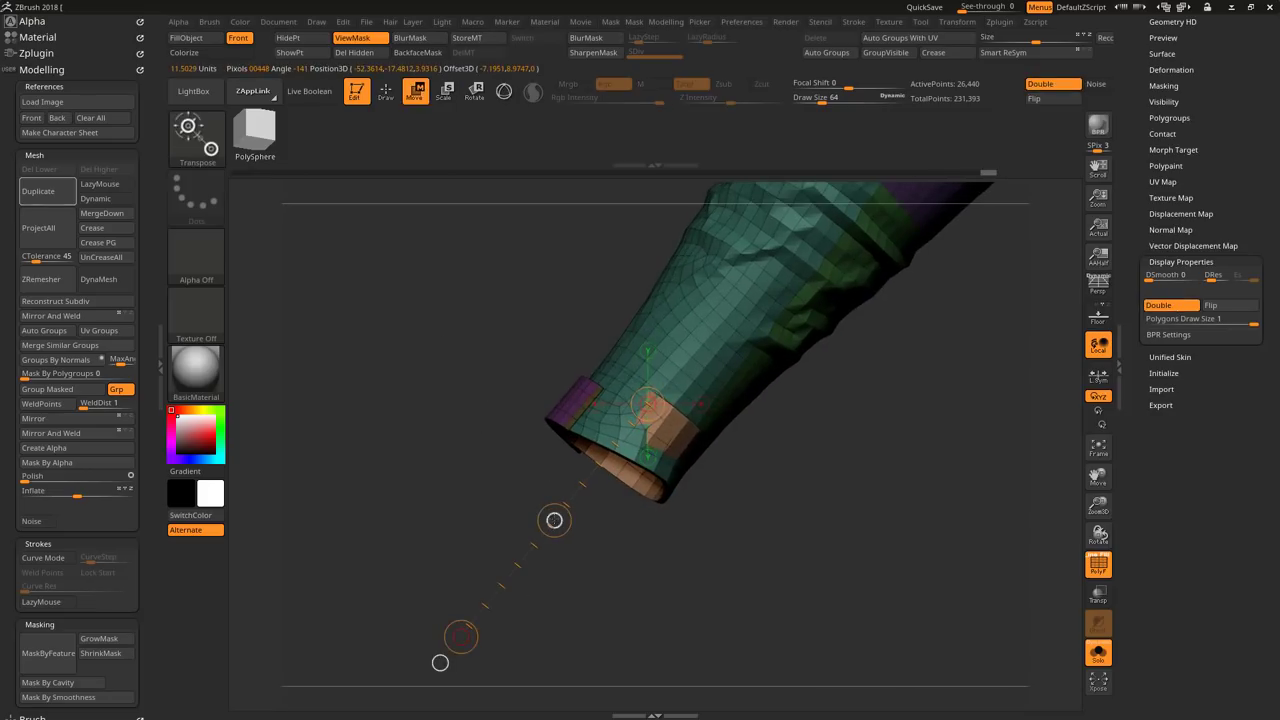
key("q")
left_click_drag(440, 662, 573, 480)
key("space")
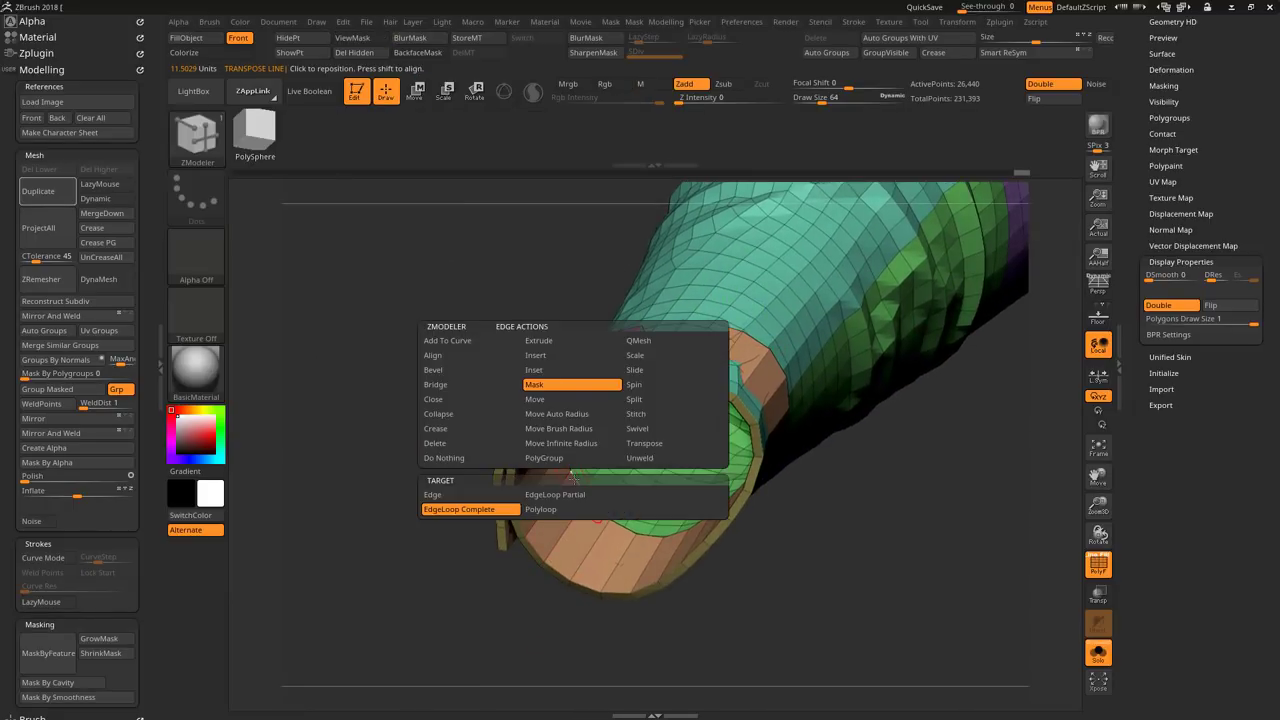
left_click(476, 509)
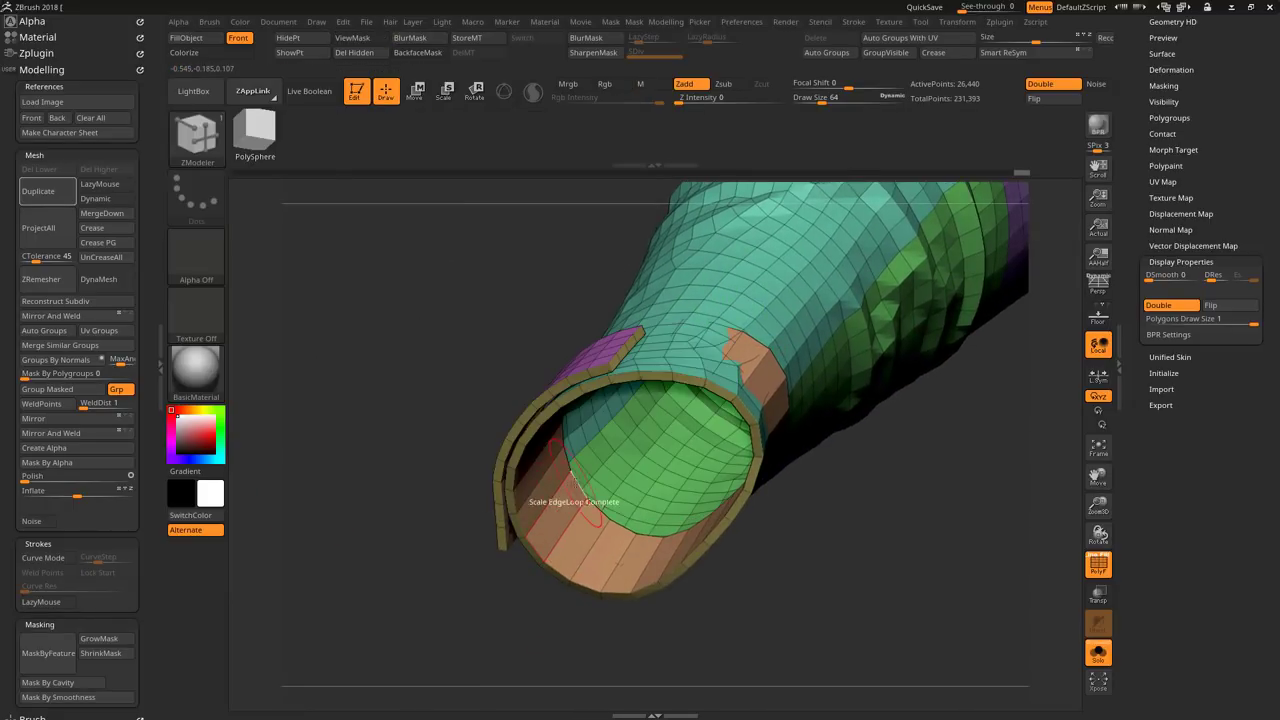
left_click_drag(394, 561, 387, 465)
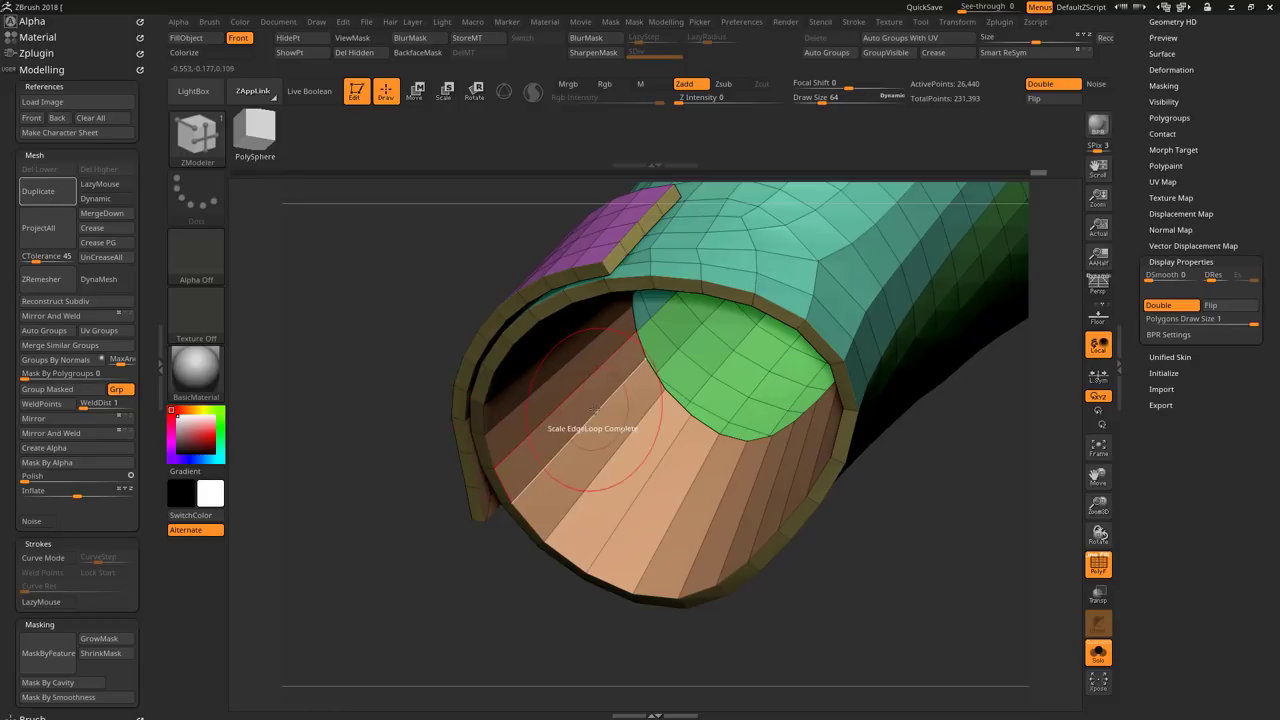
Step: Set ZModeler back to Inset with Polygroup All and check the sleeve opening
key("space")
left_click(545, 366)
left_click(621, 399)
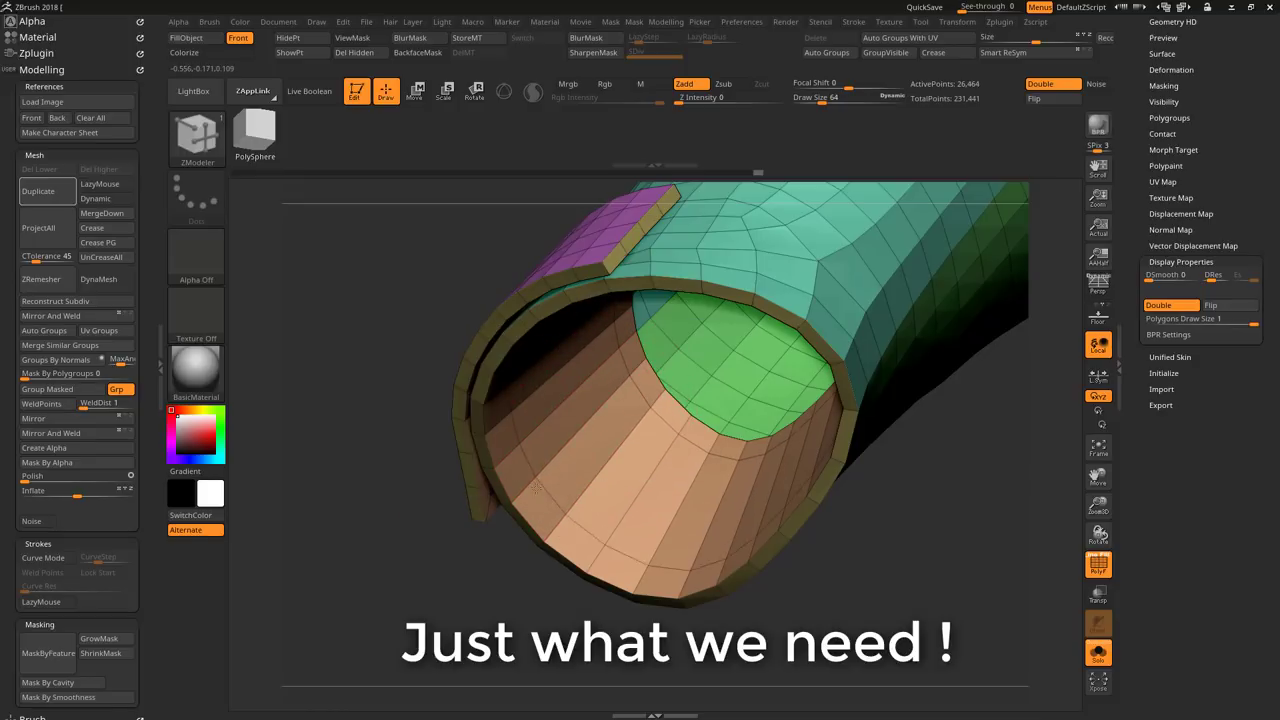
mouse_move(533, 490)
left_mouse_down()
mouse_move(702, 509)
mouse_move(560, 517)
left_mouse_up()
Step: Scale the hem and neckline edge loops the same way to thicken their rims
key("w")
left_click_drag(606, 474, 771, 686)
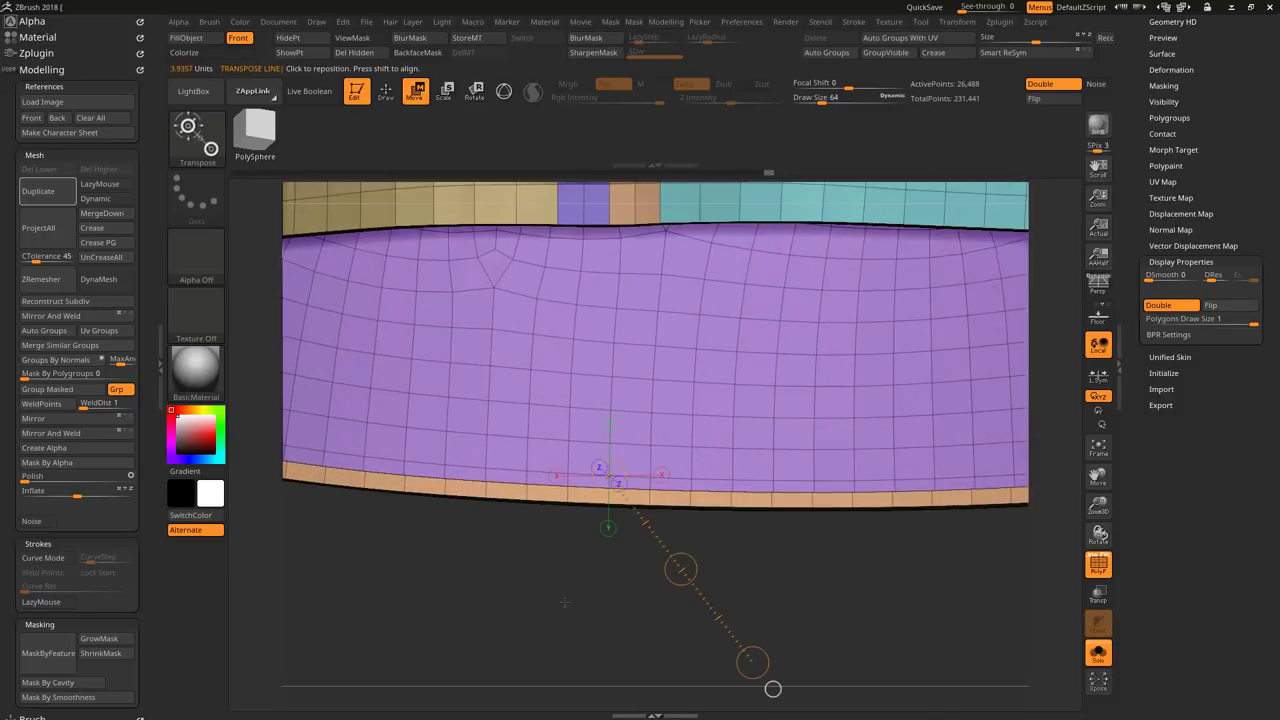
key("w")
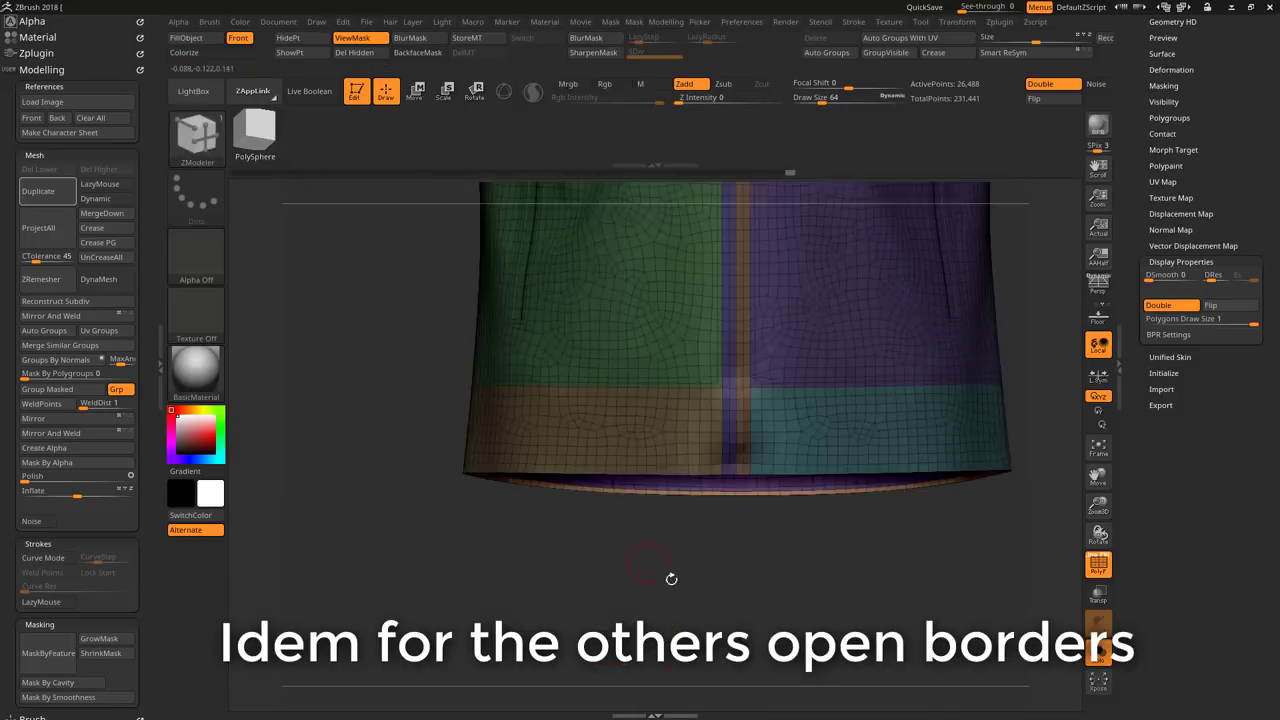
mouse_move(648, 461)
left_mouse_down()
mouse_move(632, 567)
mouse_move(337, 637)
mouse_move(778, 607)
left_mouse_up()
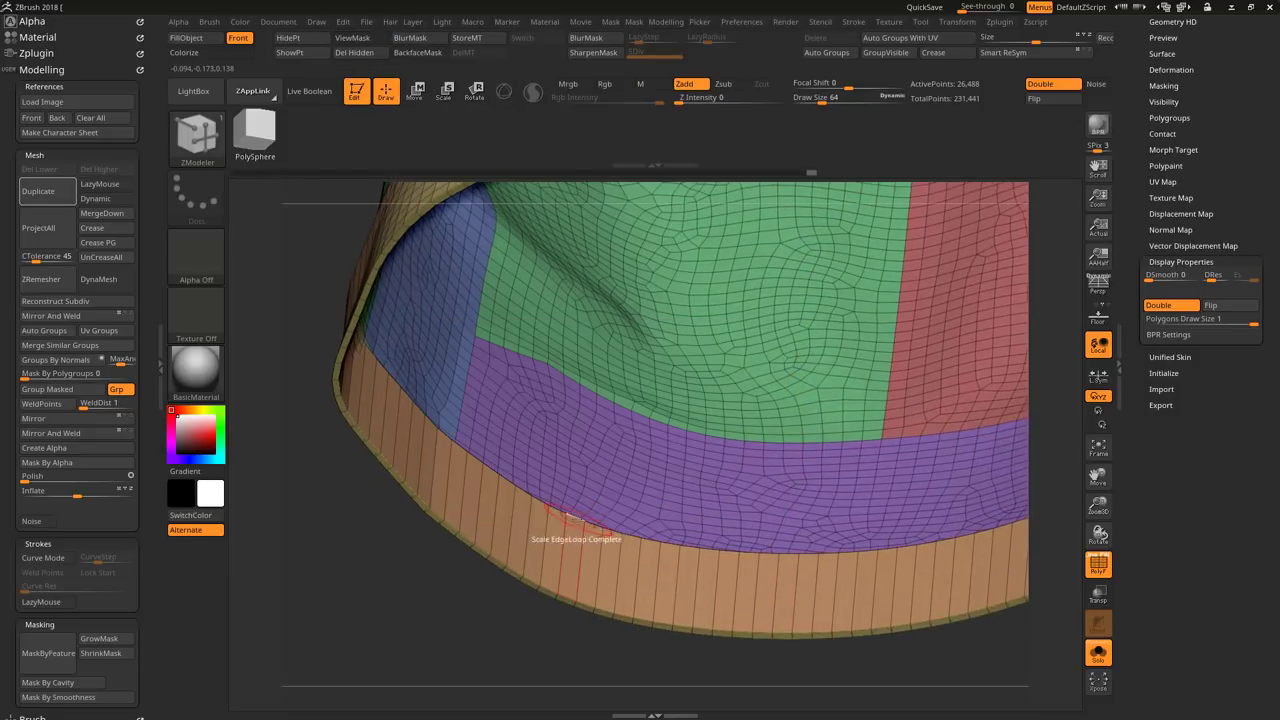
left_click_drag(565, 515, 463, 497)
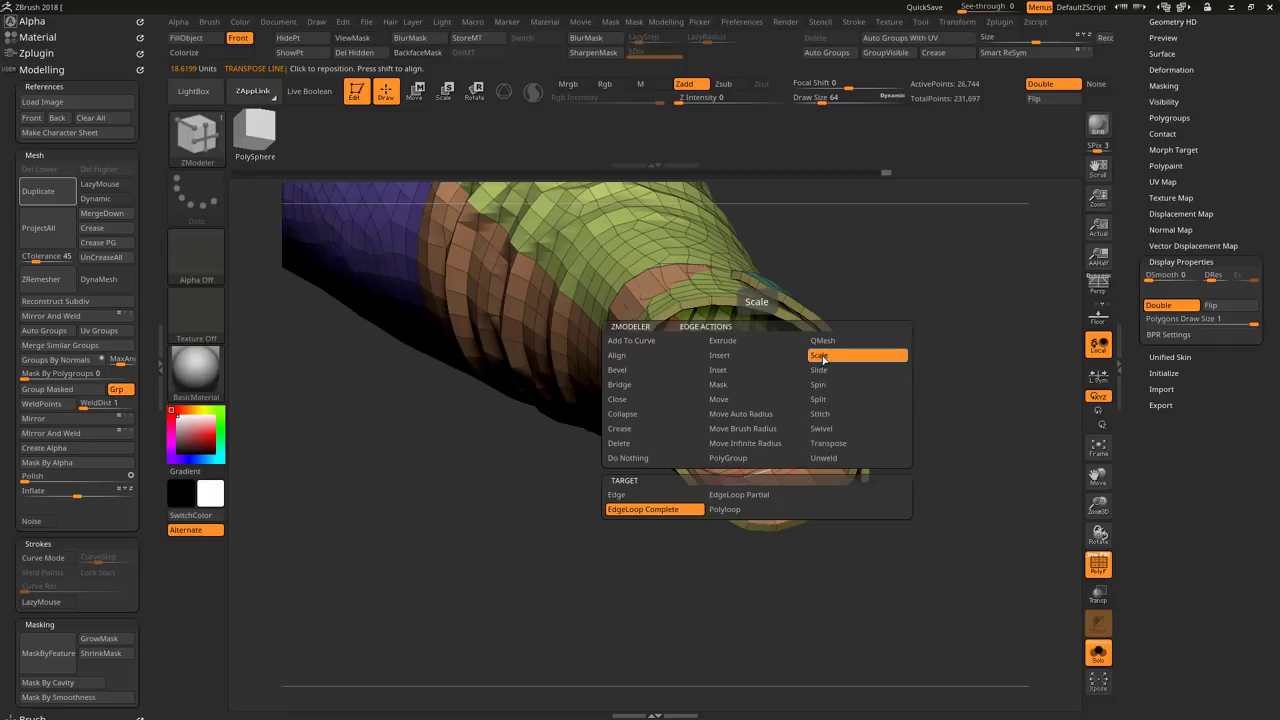
left_click(820, 356)
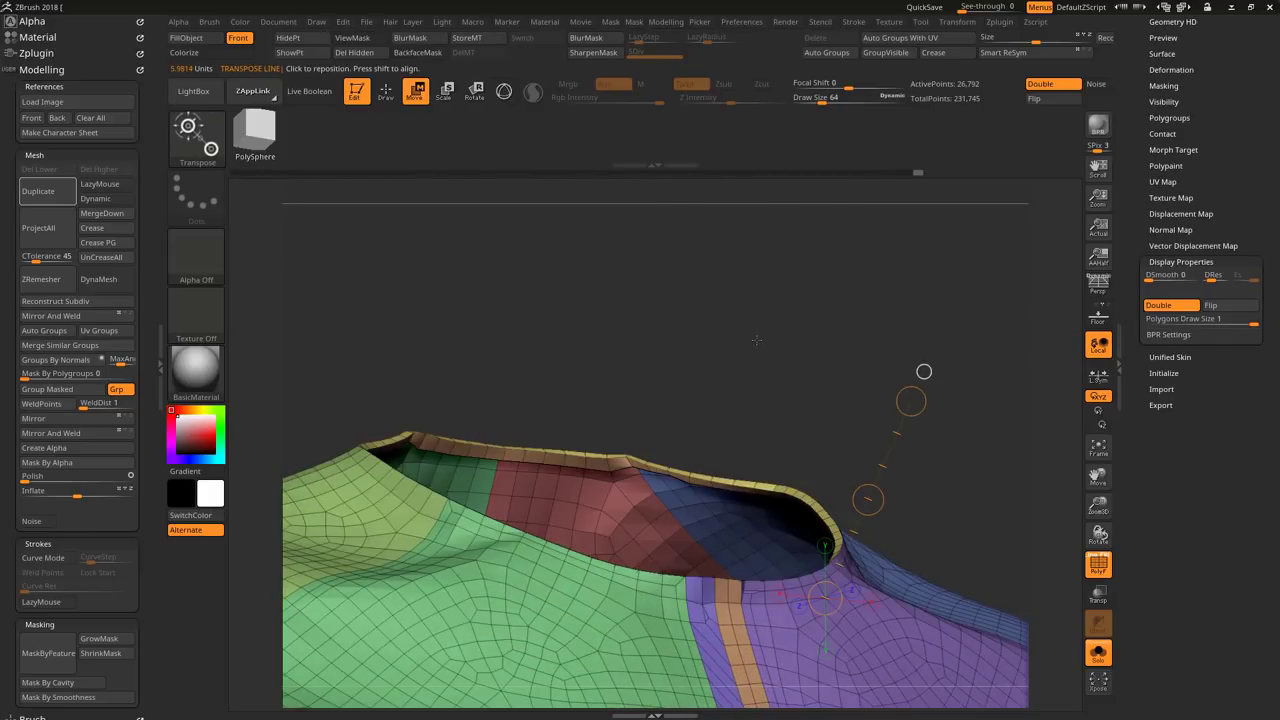
mouse_move(757, 340)
left_mouse_down()
mouse_move(654, 330)
mouse_move(734, 313)
left_mouse_up()
Step: Show the collar subtool and extrude all its polygons into a thick shell
left_click(1099, 655)
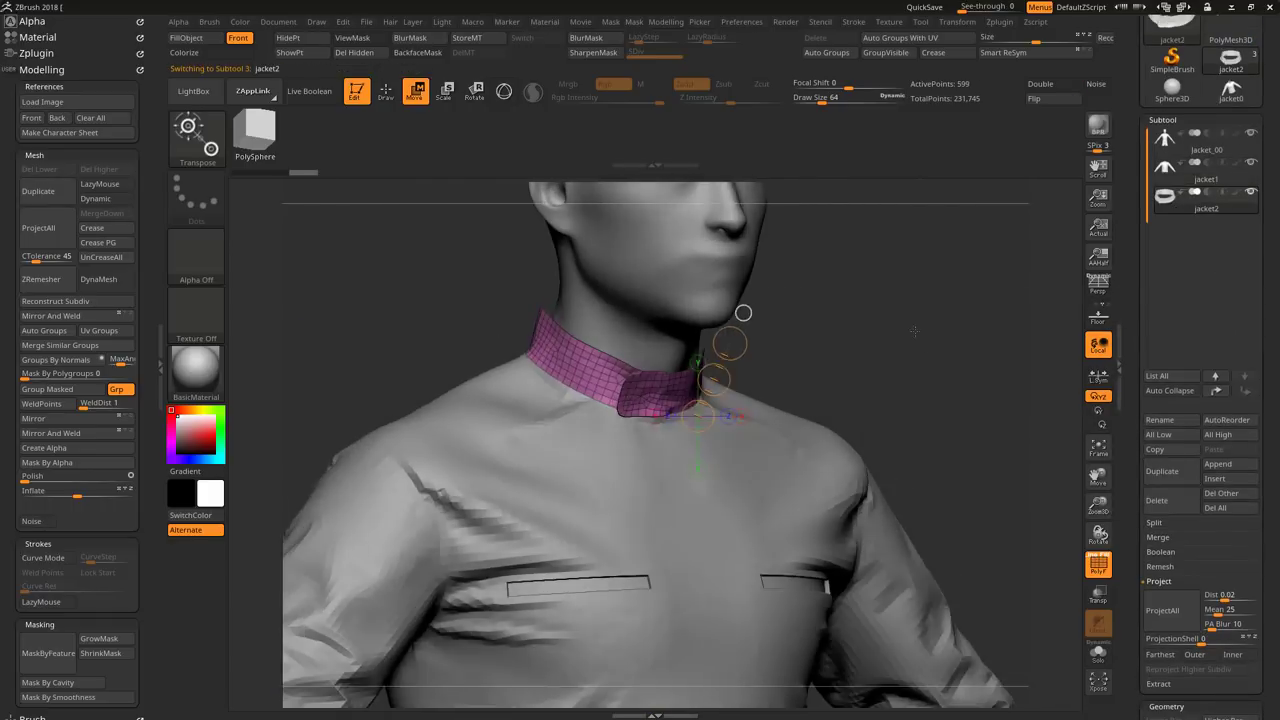
key("q")
key("b")
key("z")
key("m")
key("space")
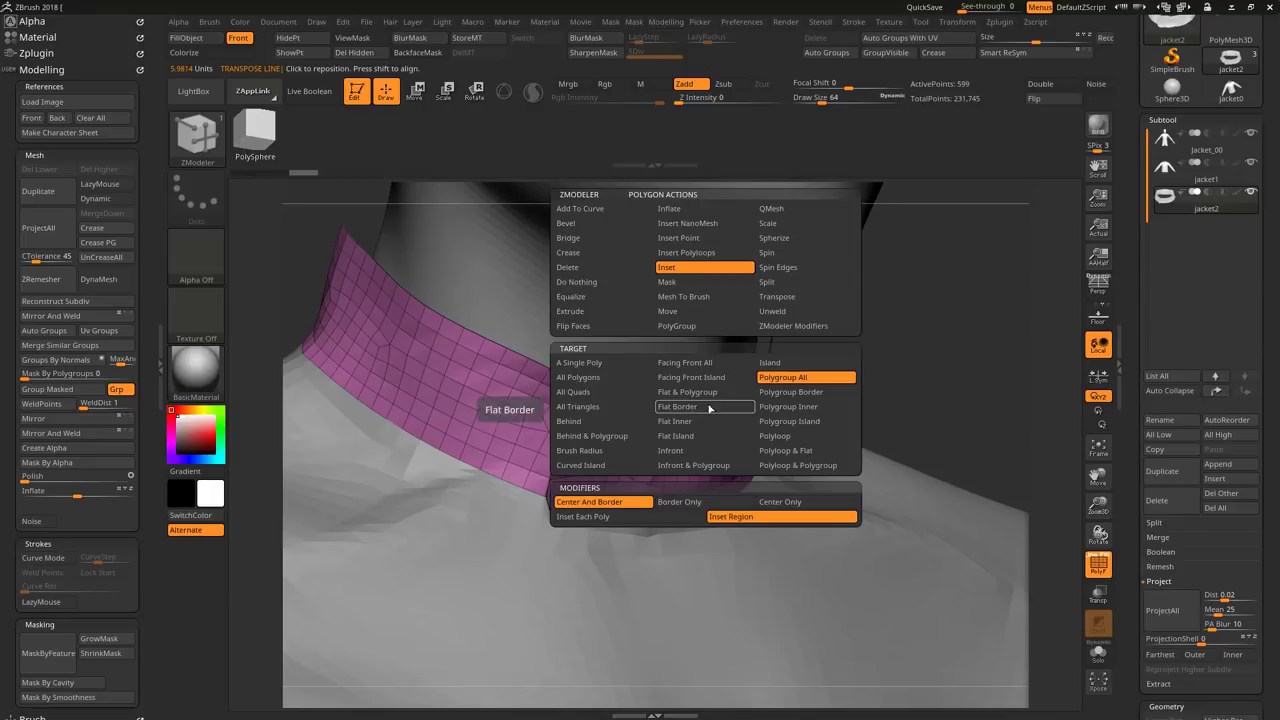
left_click_drag(703, 425, 715, 416)
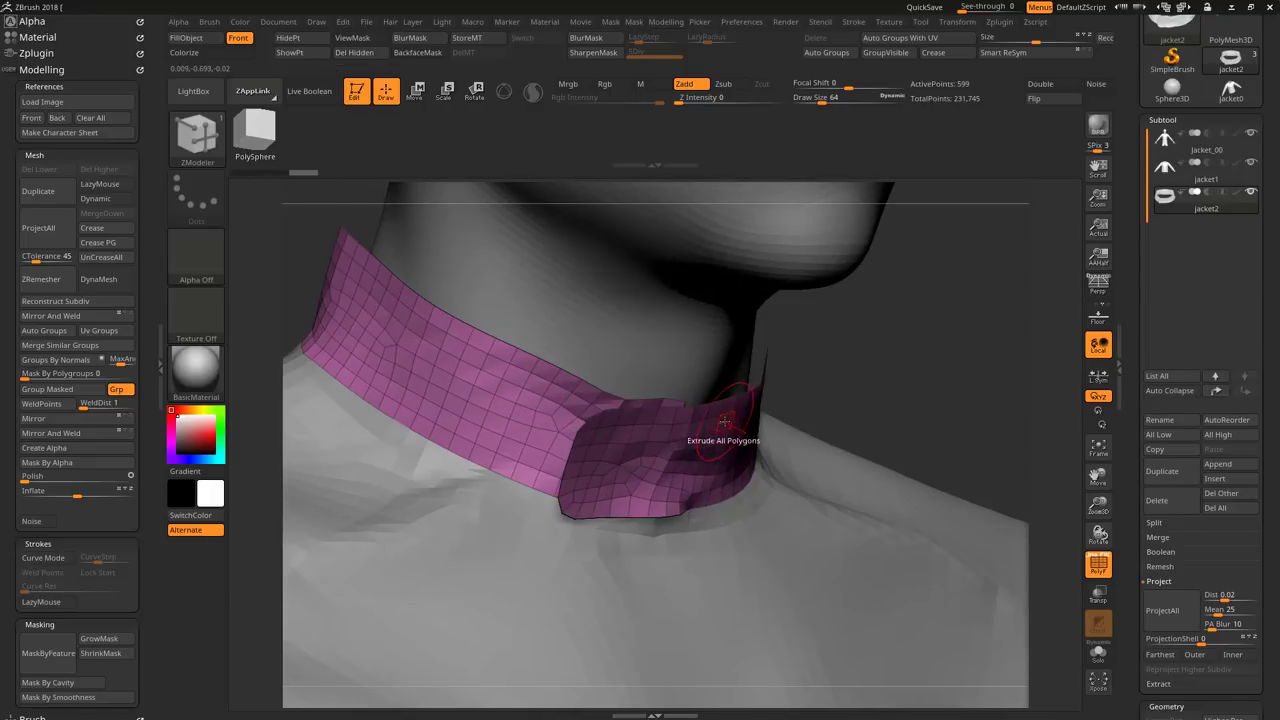
Step: Flip the collar's normals and set the ZModeler action to Inset
scroll(1165, 500, "down", 10)
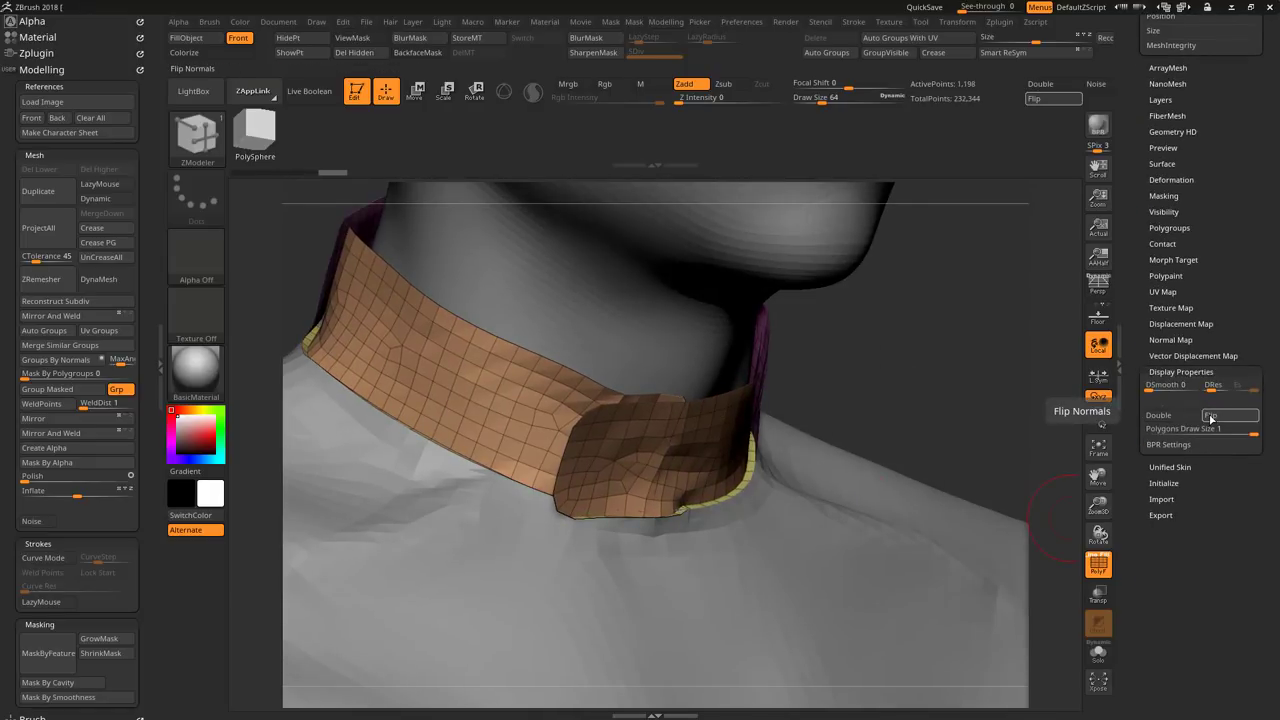
left_click(1210, 418)
key("space")
left_click(785, 269)
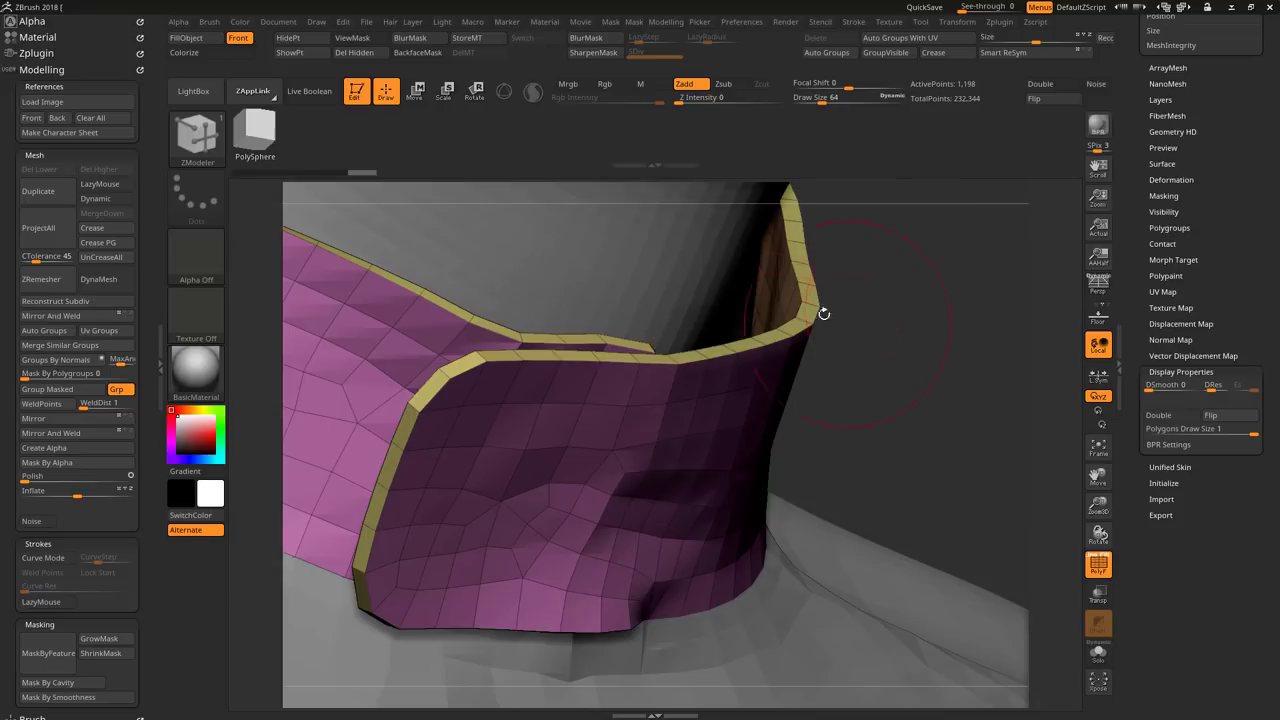
right_click_drag(808, 295, 396, 311)
key("space")
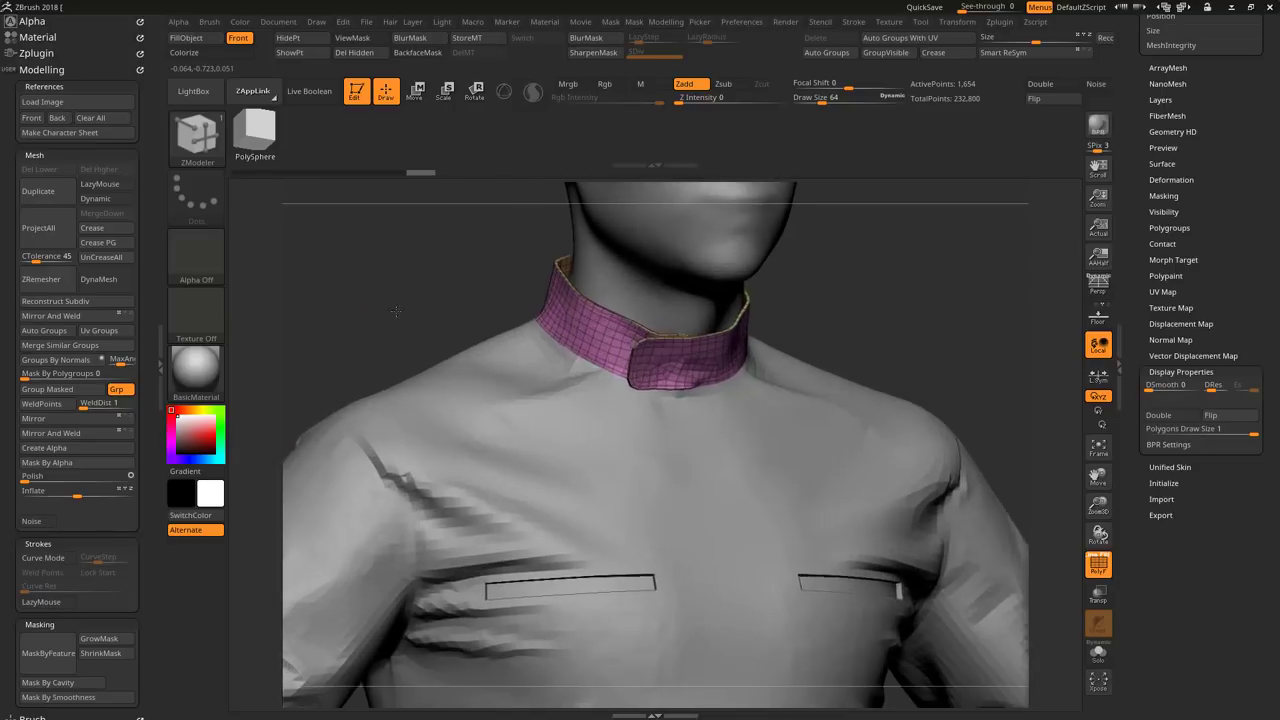
Step: Divide the collar in Geometry to smooth it, then select the jacket1 subtool
key("d")
left_click(1172, 131)
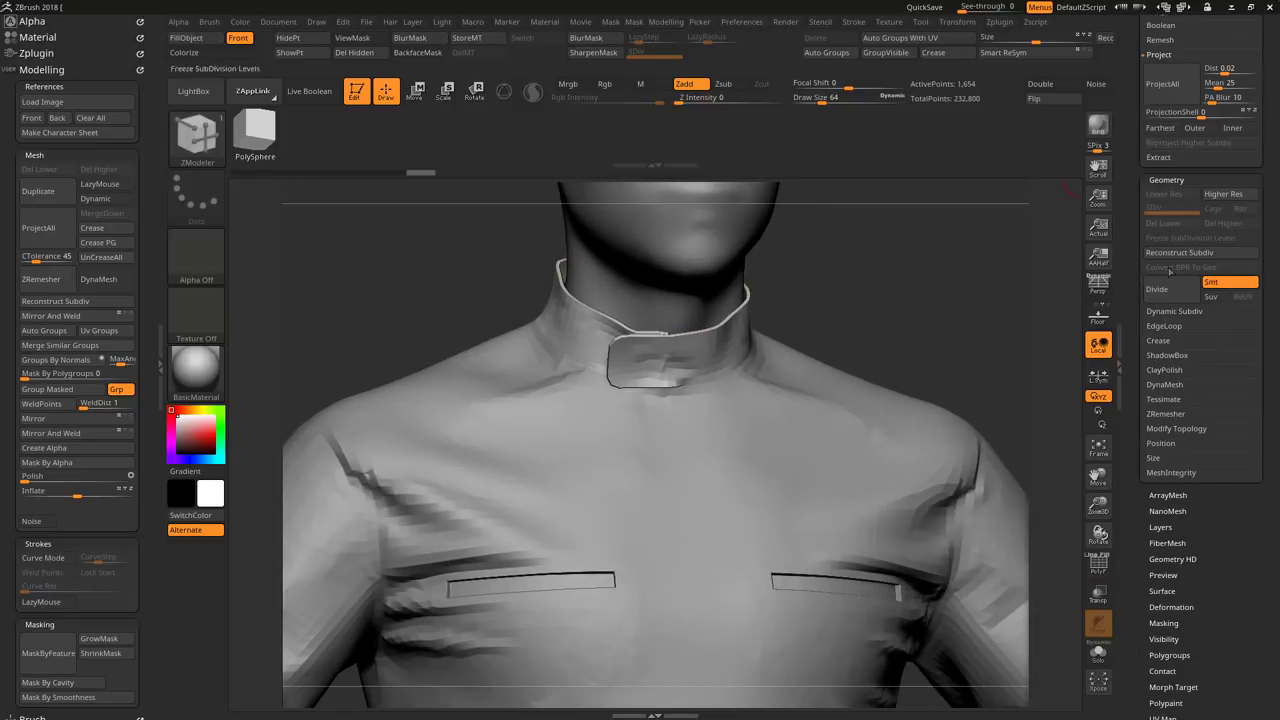
left_click(1098, 653)
key("shift+d")
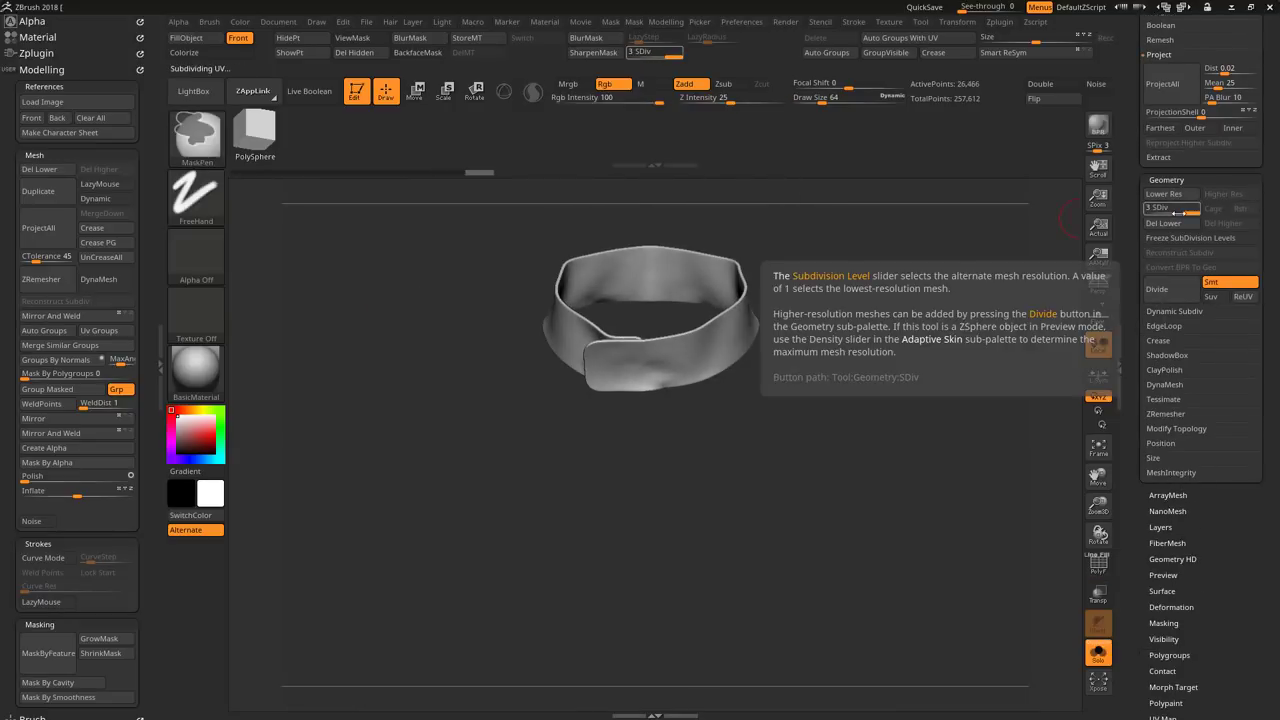
key("shift+d")
scroll(1133, 127, "up", 10)
left_click(1190, 240)
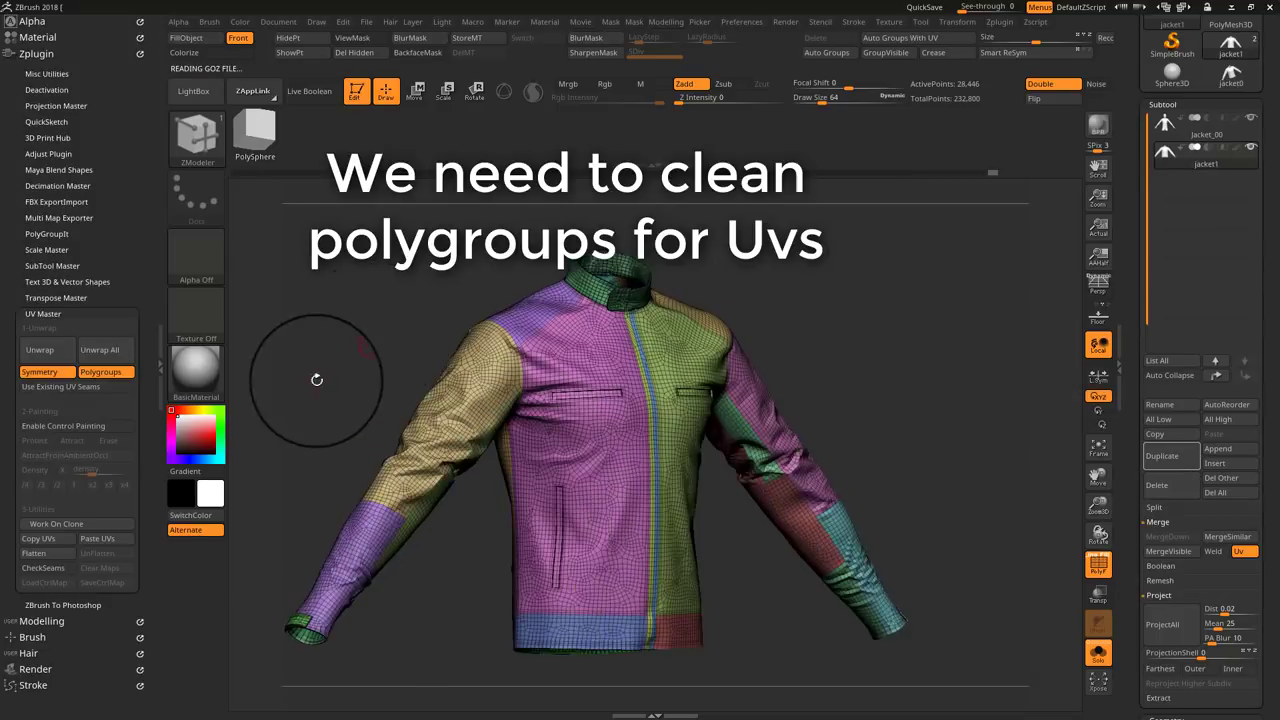
Step: Frame the jacket and orbit onto the sleeve with polygroup colours and wireframe shown
key("f")
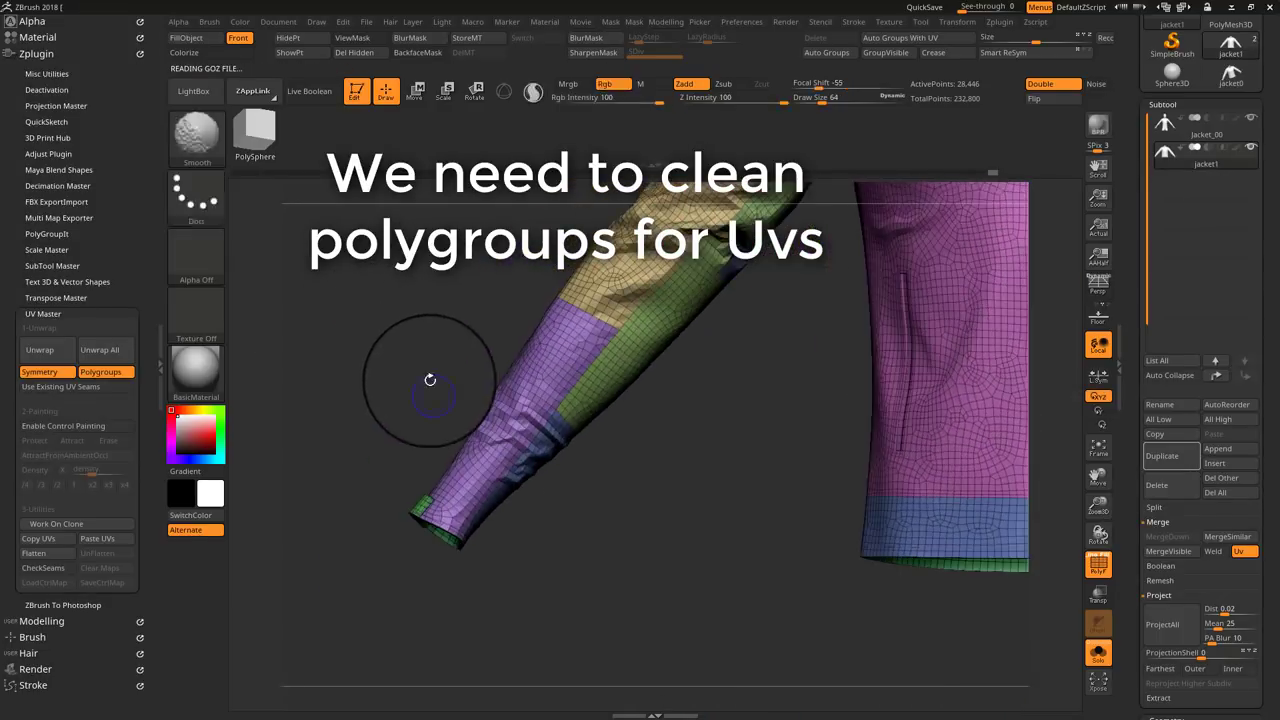
key("shift+f")
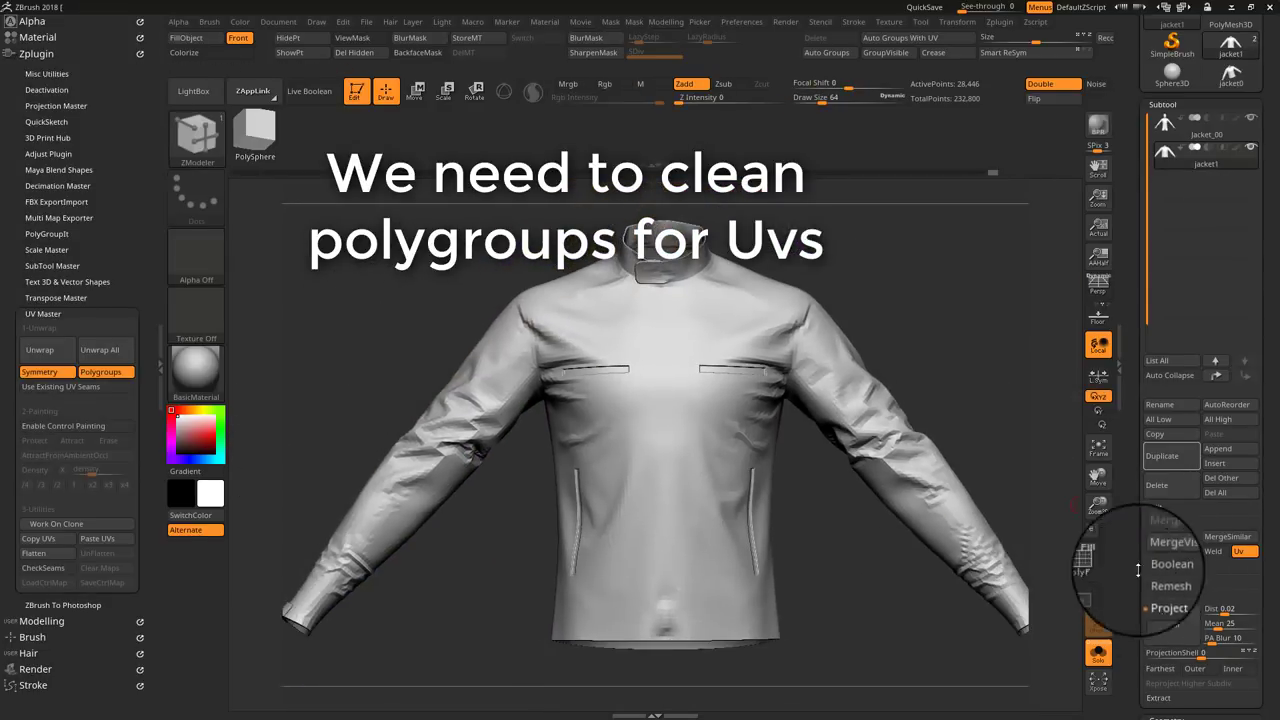
mouse_move(314, 443)
left_mouse_down()
mouse_move(486, 380)
mouse_move(435, 406)
mouse_move(447, 336)
mouse_move(414, 343)
mouse_move(434, 400)
mouse_move(354, 400)
mouse_move(453, 352)
mouse_move(497, 457)
mouse_move(490, 320)
left_mouse_up()
key("shift+f")
key("shift+f")
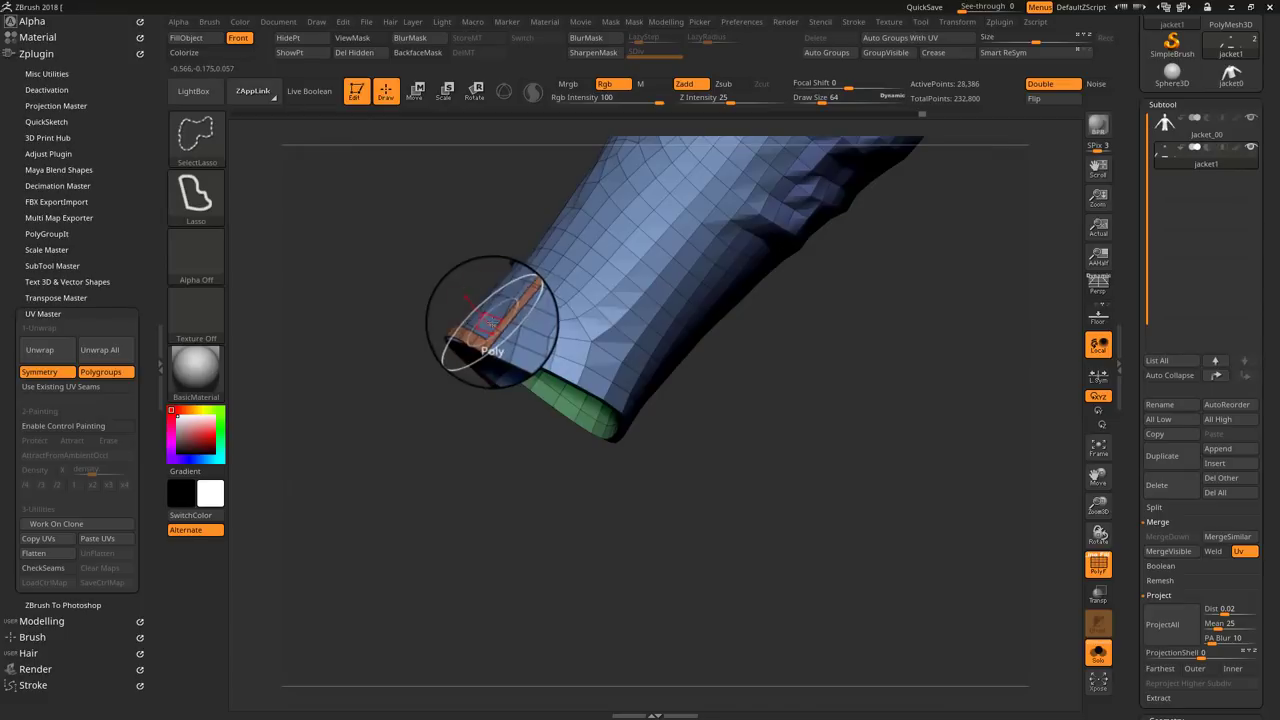
Step: Isolate the cuff piece to inspect it, then zoom in and isolate the cuff strip
left_click(493, 351, "ctrl+shift")
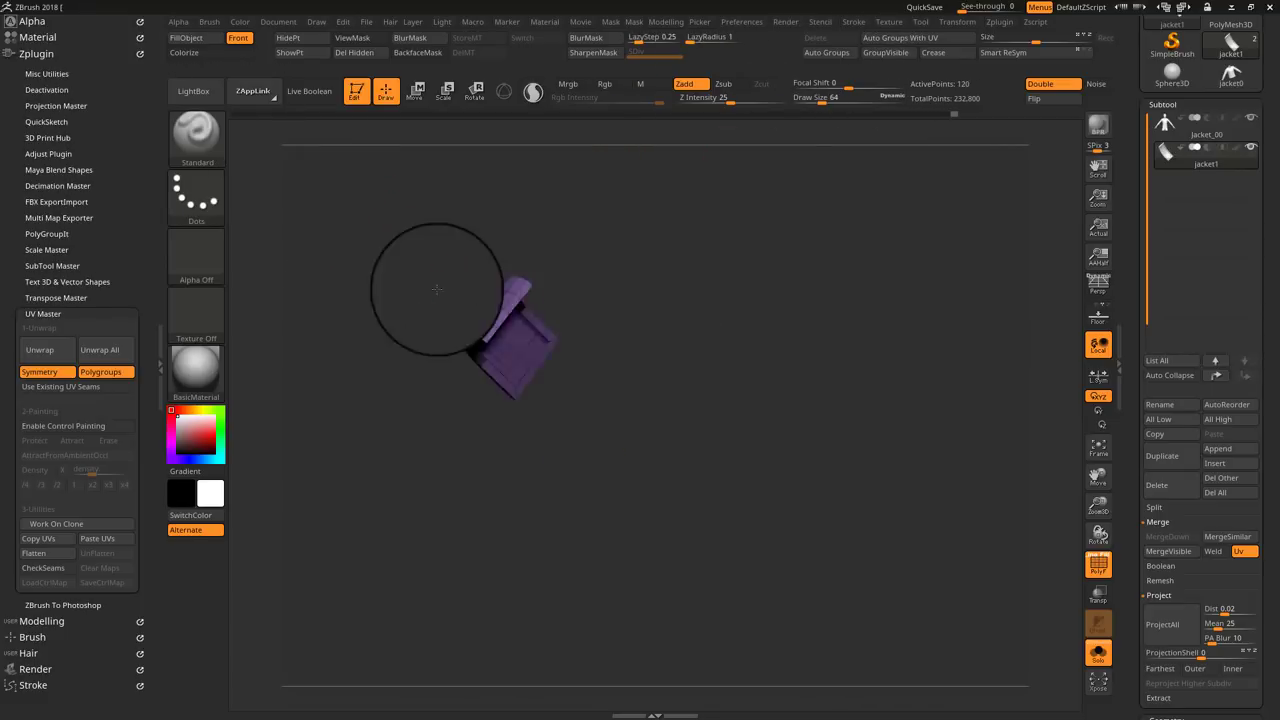
left_click_drag(511, 451, 497, 492)
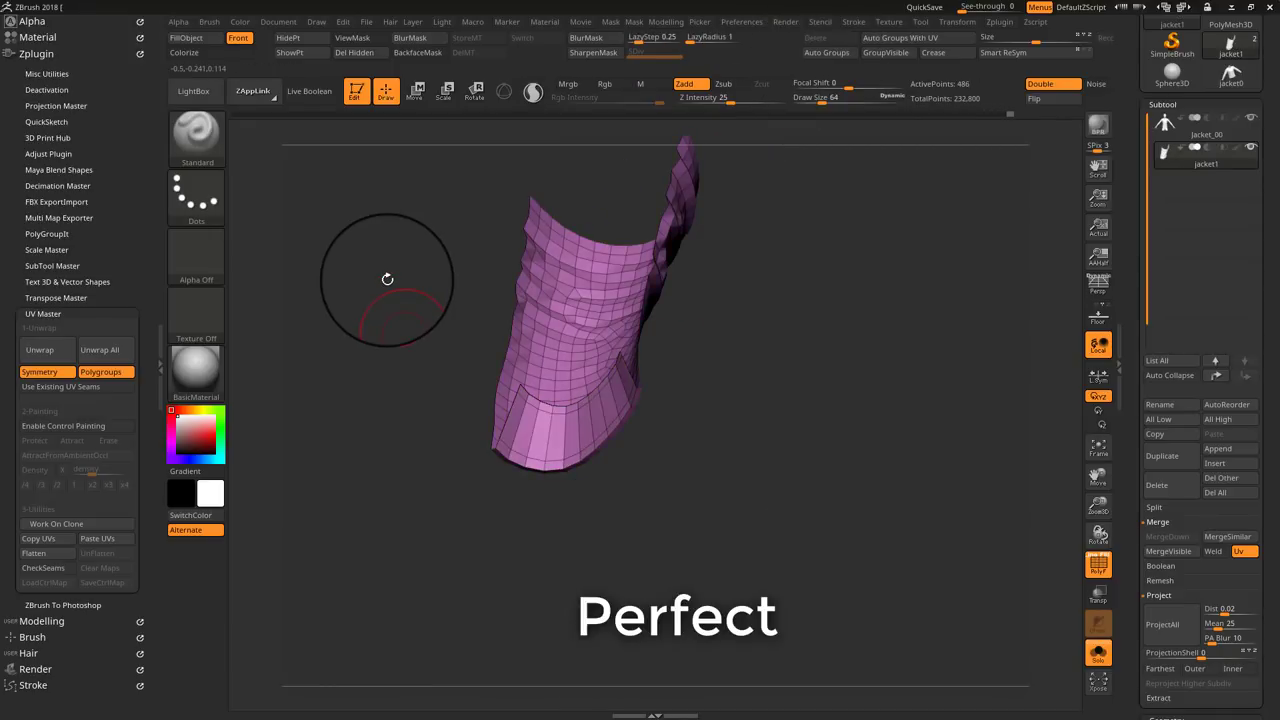
left_click(369, 322, "ctrl+shift")
left_click_drag(646, 491, 632, 290)
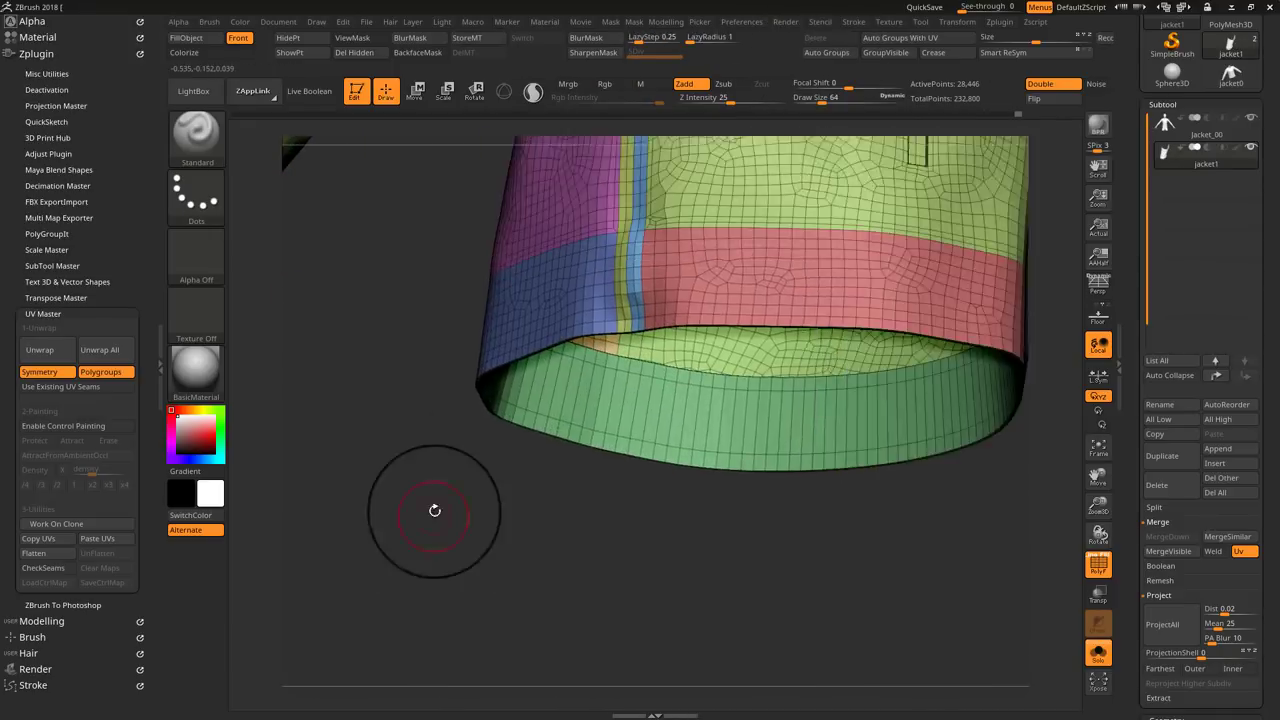
mouse_move(622, 340)
left_mouse_down()
mouse_move(400, 366)
mouse_move(600, 540)
left_mouse_up()
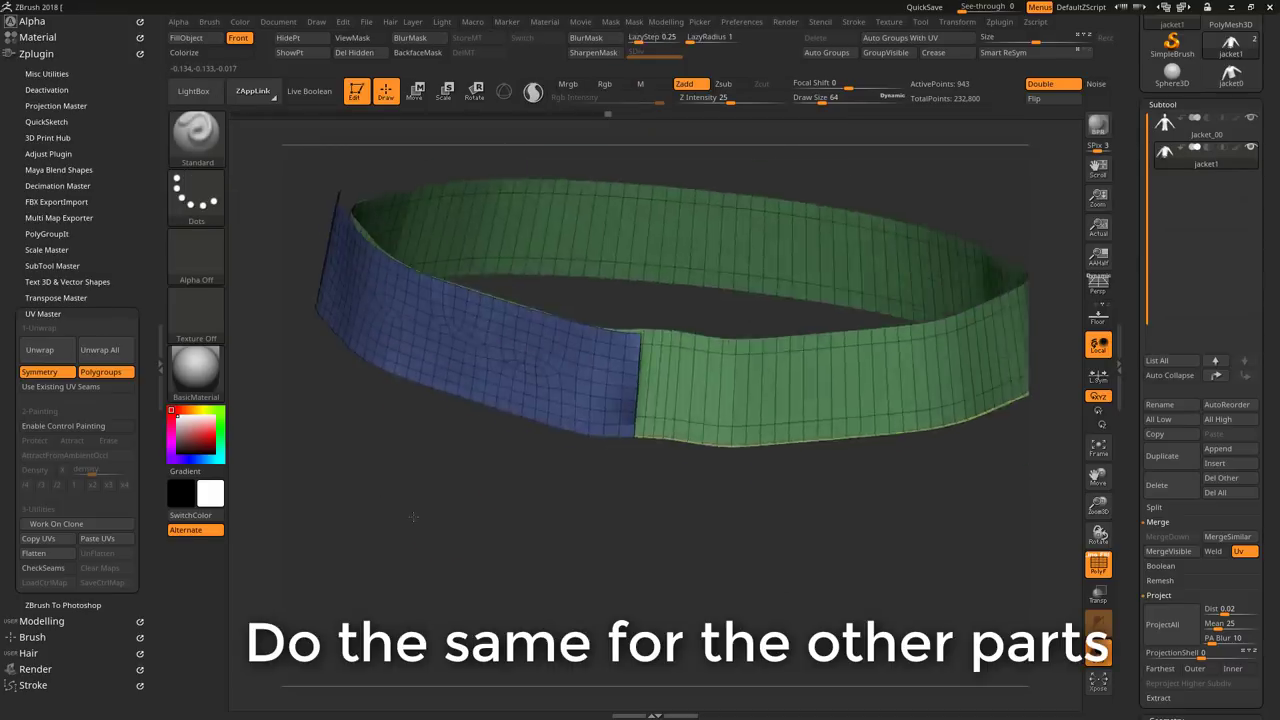
Step: Isolate the hem strip and hide the surrounding mesh around it in several passes
left_click_drag(600, 420, 700, 420)
left_click_drag(441, 434, 662, 621, "ctrl+alt+shift")
left_click(600, 300, "ctrl+shift")
left_click_drag(457, 286, 971, 457, "ctrl+shift")
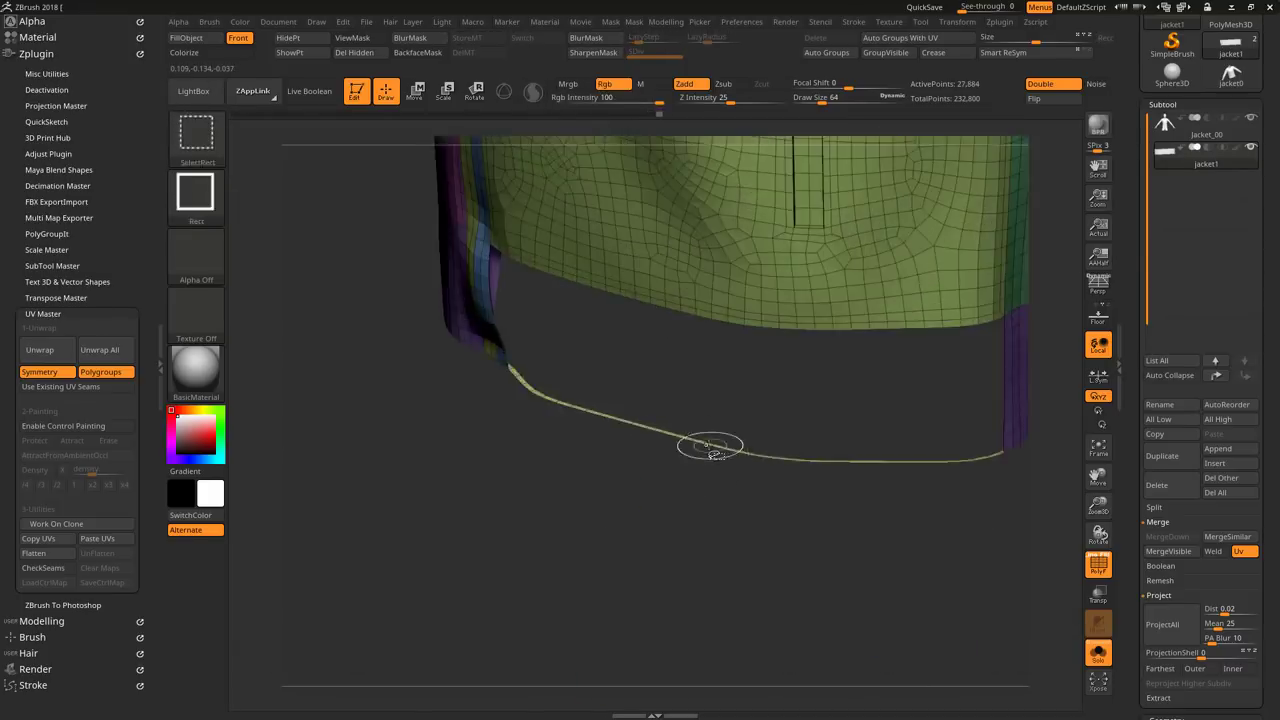
left_click_drag(600, 500, 700, 400)
mouse_move(736, 464)
left_mouse_down("ctrl+alt+shift")
mouse_move(522, 365)
mouse_move(578, 384)
left_mouse_up("ctrl+alt+shift")
left_click_drag(766, 271, 620, 280)
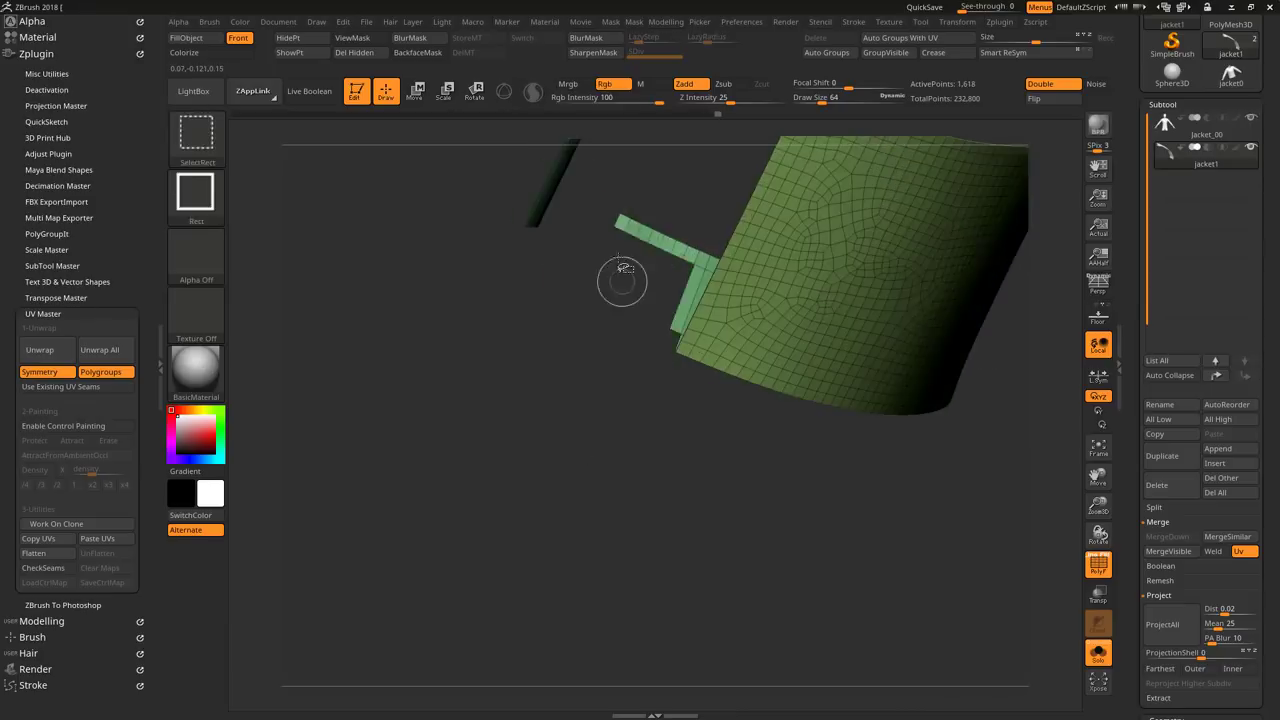
left_click_drag(823, 480, 694, 371, "ctrl+alt+shift")
mouse_move(760, 420)
left_mouse_down()
mouse_move(904, 249)
mouse_move(557, 474)
mouse_move(650, 520)
left_mouse_up()
left_click(562, 482, "ctrl+shift")
left_click(688, 559, "ctrl+shift")
Step: Isolate the vertical front strips, including the teal polygroup strip, then unhide the whole jacket
mouse_move(688, 559)
left_mouse_down()
mouse_move(511, 434)
mouse_move(704, 555)
left_mouse_up()
left_click(511, 434, "ctrl+shift")
left_click(716, 302, "ctrl+shift")
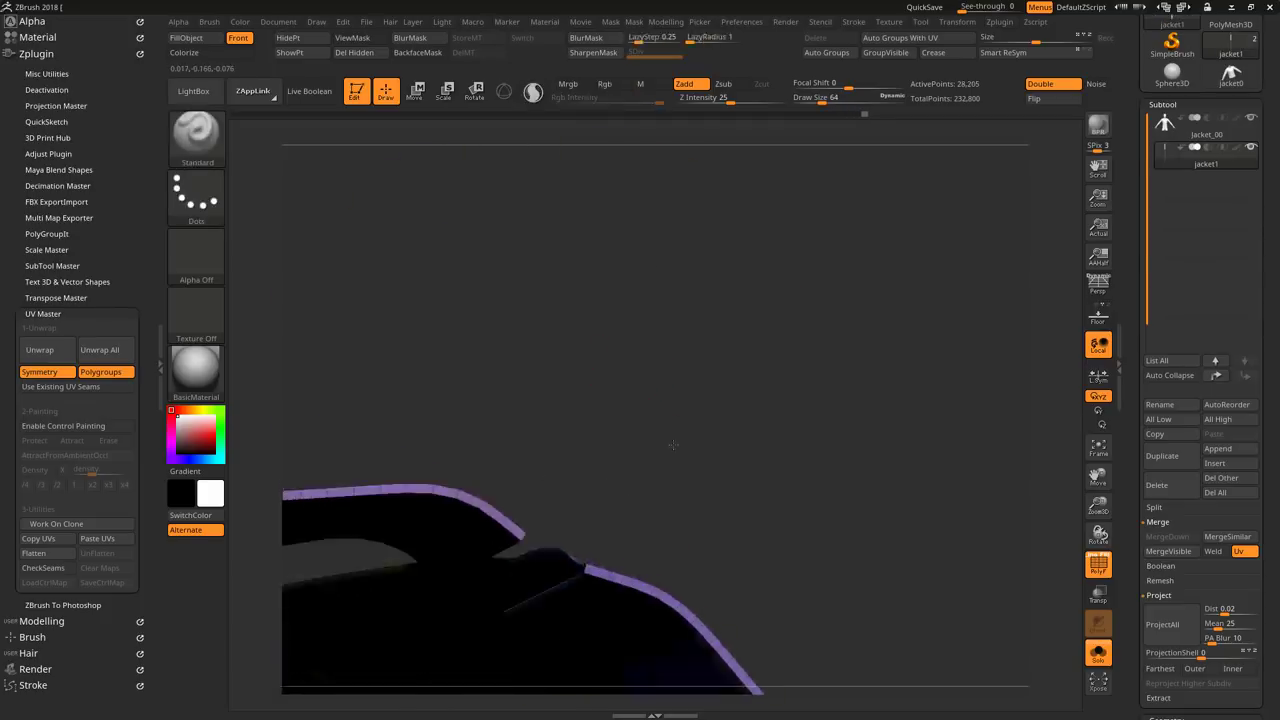
mouse_move(716, 302)
left_mouse_down()
mouse_move(600, 400)
mouse_move(469, 428)
mouse_move(656, 272)
mouse_move(692, 529)
mouse_move(952, 517)
mouse_move(788, 246)
mouse_move(541, 269)
left_mouse_up()
key("shift+f")
key("shift+f")
left_click(656, 272, "ctrl+shift")
left_click(692, 529, "ctrl+shift")
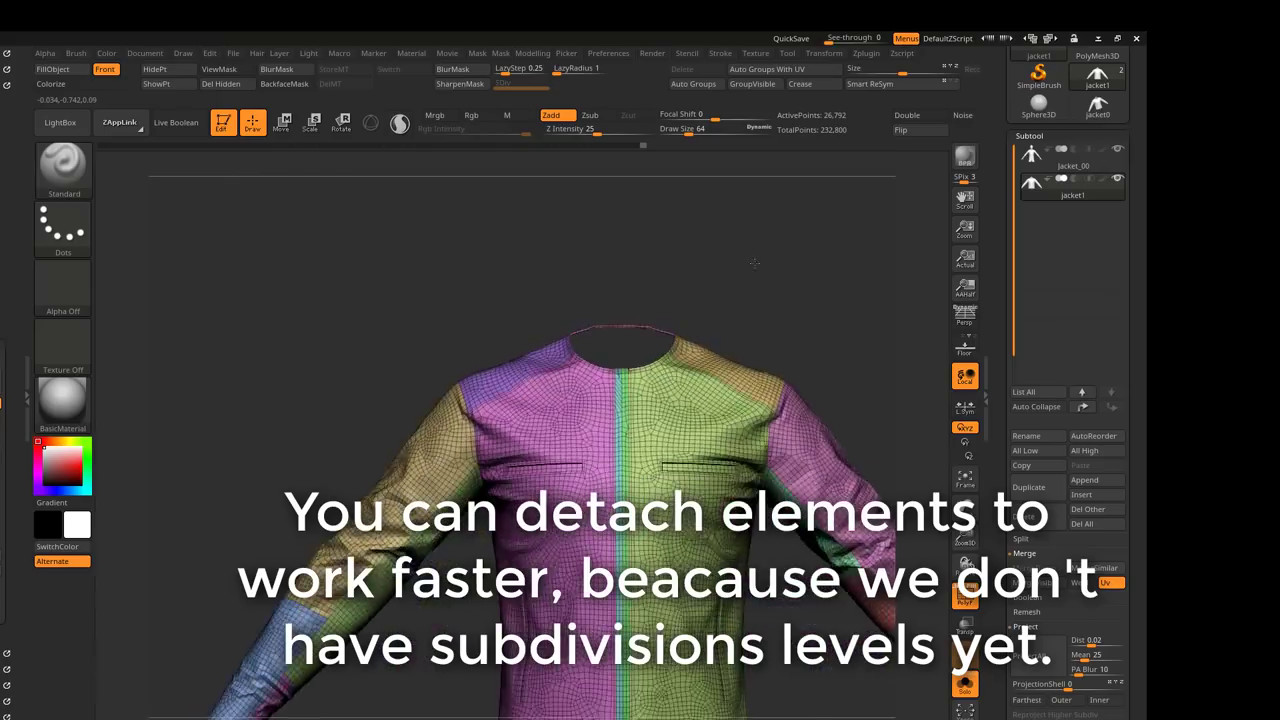
Step: Zoom onto the neckline and isolate the purple polygroup to check it edge-on
left_click_drag(433, 273, 443, 313)
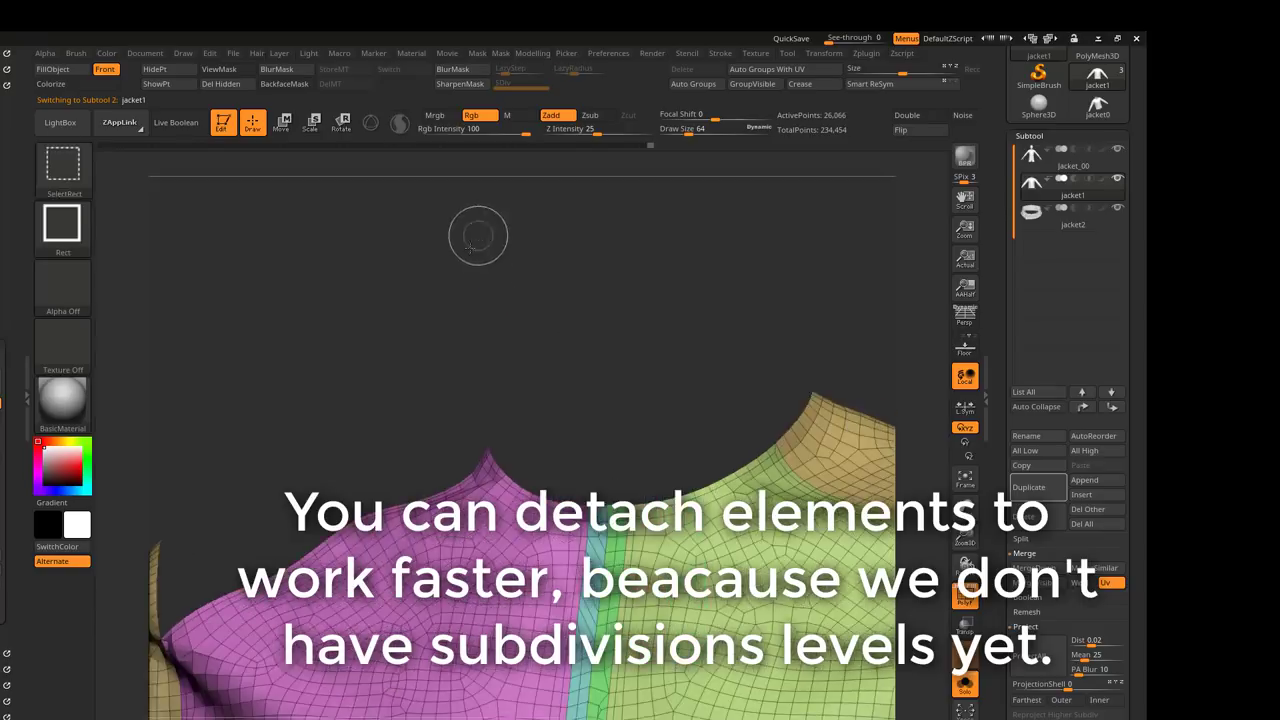
mouse_move(477, 234)
left_mouse_down()
mouse_move(409, 254)
mouse_move(423, 274)
mouse_move(447, 469)
left_mouse_up()
left_click(446, 469, "ctrl+shift")
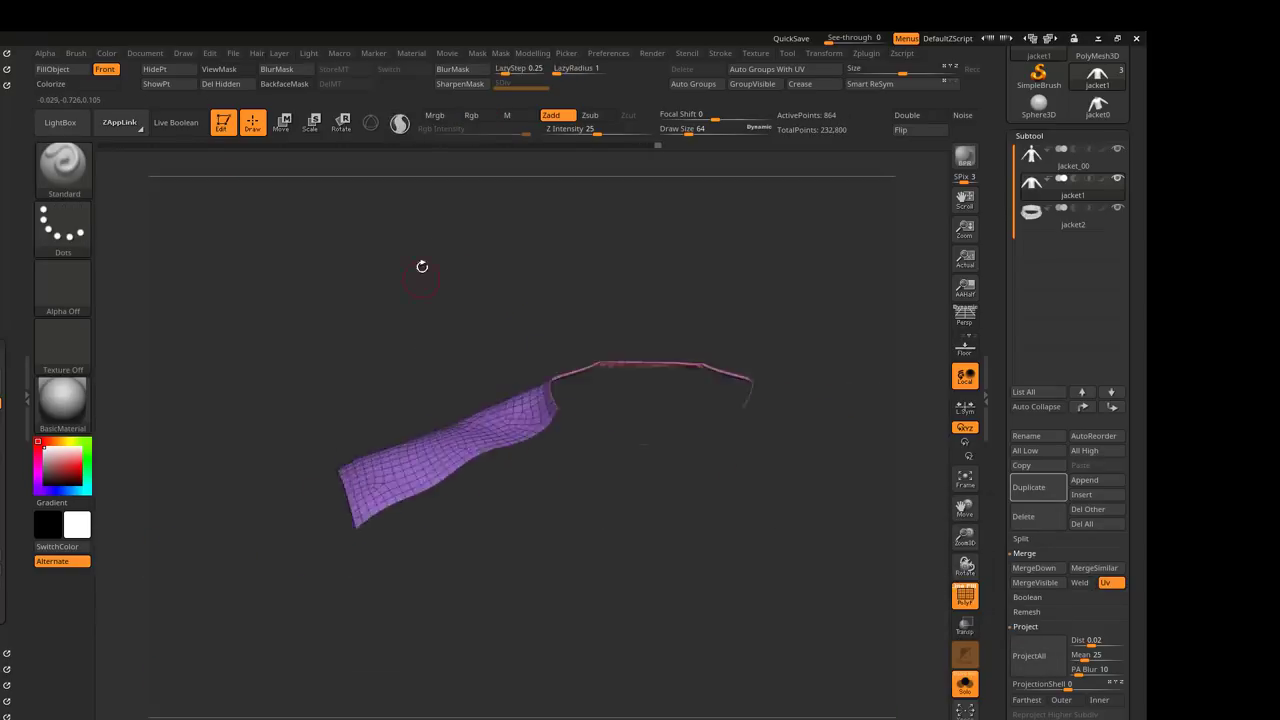
mouse_move(423, 266)
left_mouse_down()
mouse_move(586, 520)
mouse_move(586, 283)
mouse_move(720, 97)
left_mouse_up()
mouse_move(560, 260)
left_mouse_down()
mouse_move(457, 263)
mouse_move(560, 420)
left_mouse_up()
left_click(469, 303, "ctrl+shift")
left_click(520, 432, "ctrl+shift")
left_click(605, 461, "ctrl+shift")
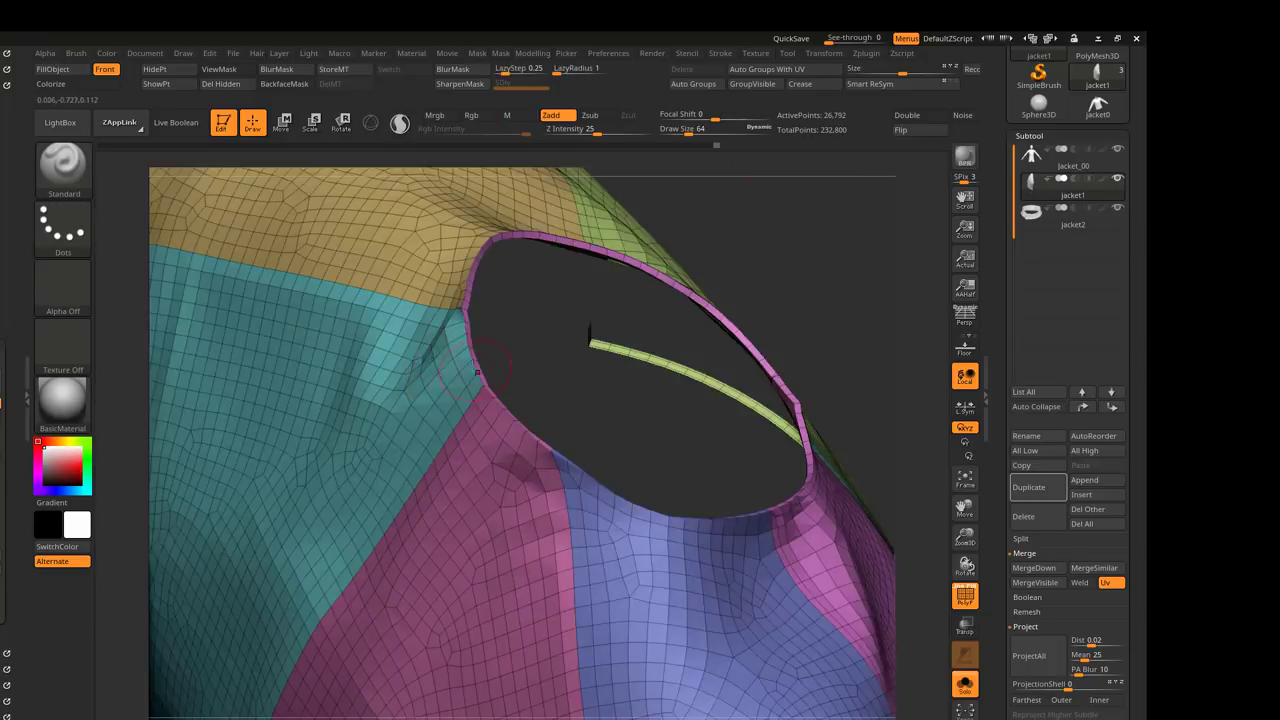
Step: Isolate the pink neckline strip, hide extra mesh, and check the yellow, green and teal pieces
left_click(614, 329, "ctrl+shift")
left_click_drag(614, 329, 528, 340)
left_click(528, 340, "ctrl+shift")
left_click(450, 375, "ctrl+shift")
mouse_move(450, 375)
left_mouse_down()
mouse_move(347, 410)
mouse_move(560, 300)
mouse_move(606, 429)
left_mouse_up()
left_click(408, 451, "ctrl+shift")
left_click(380, 394, "ctrl+shift")
left_click(604, 288, "ctrl+shift")
left_click(606, 429, "ctrl+shift")
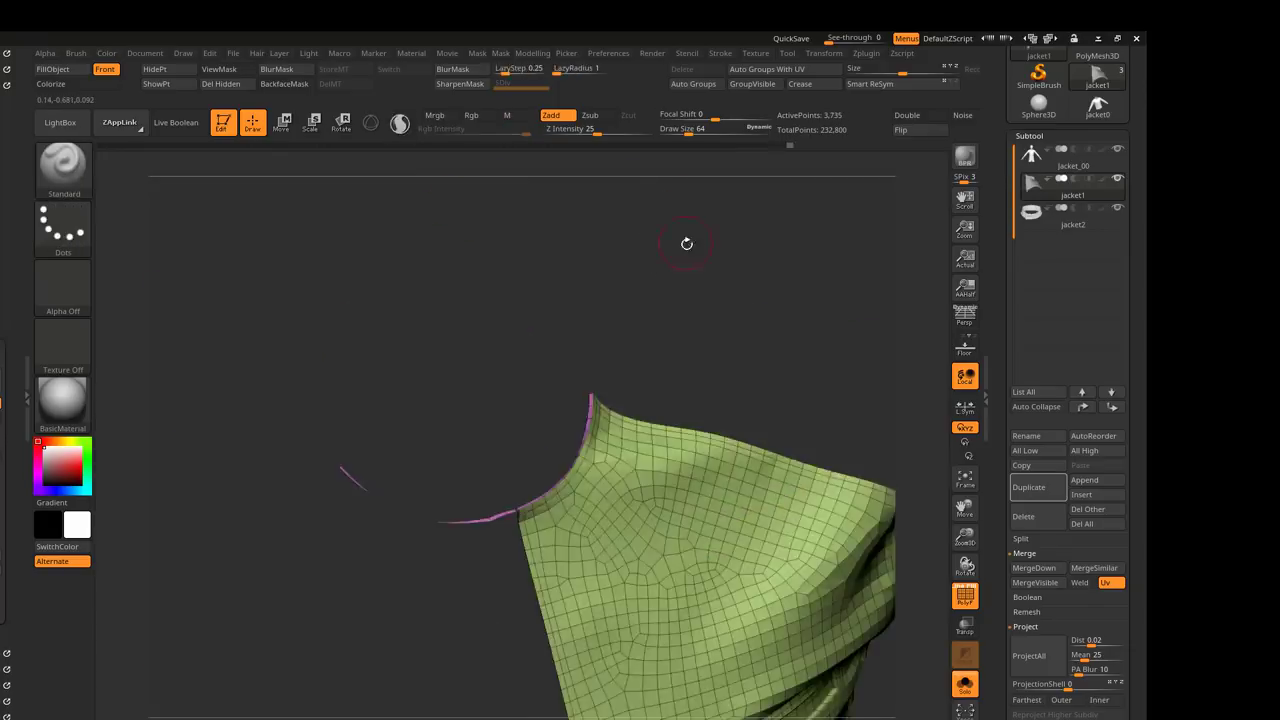
left_click(686, 243, "ctrl+shift")
left_click(381, 286, "ctrl+shift")
left_click(381, 286, "ctrl+shift")
Step: Isolate the neck hole edge pieces and thin strips, then merge the collar down into the jacket
left_click(549, 640, "ctrl+shift")
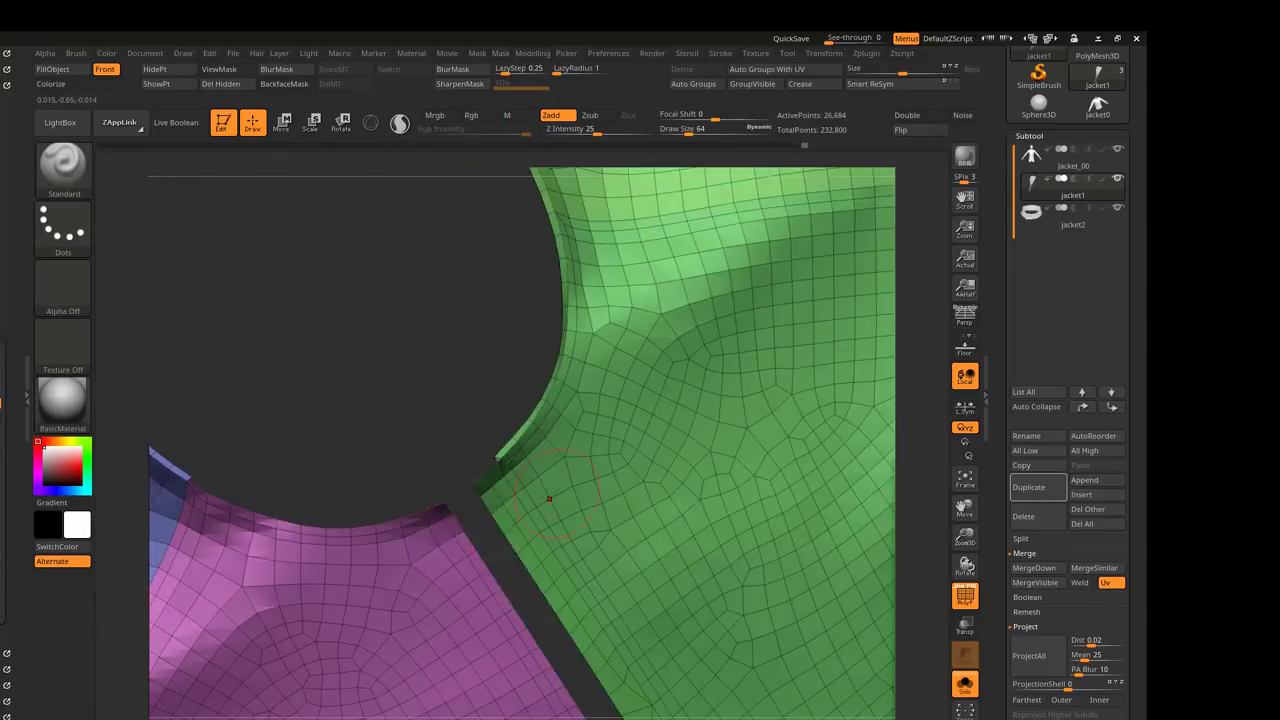
left_click(514, 500, "ctrl+shift")
left_click(436, 432, "ctrl+shift")
left_click_drag(234, 260, 557, 523)
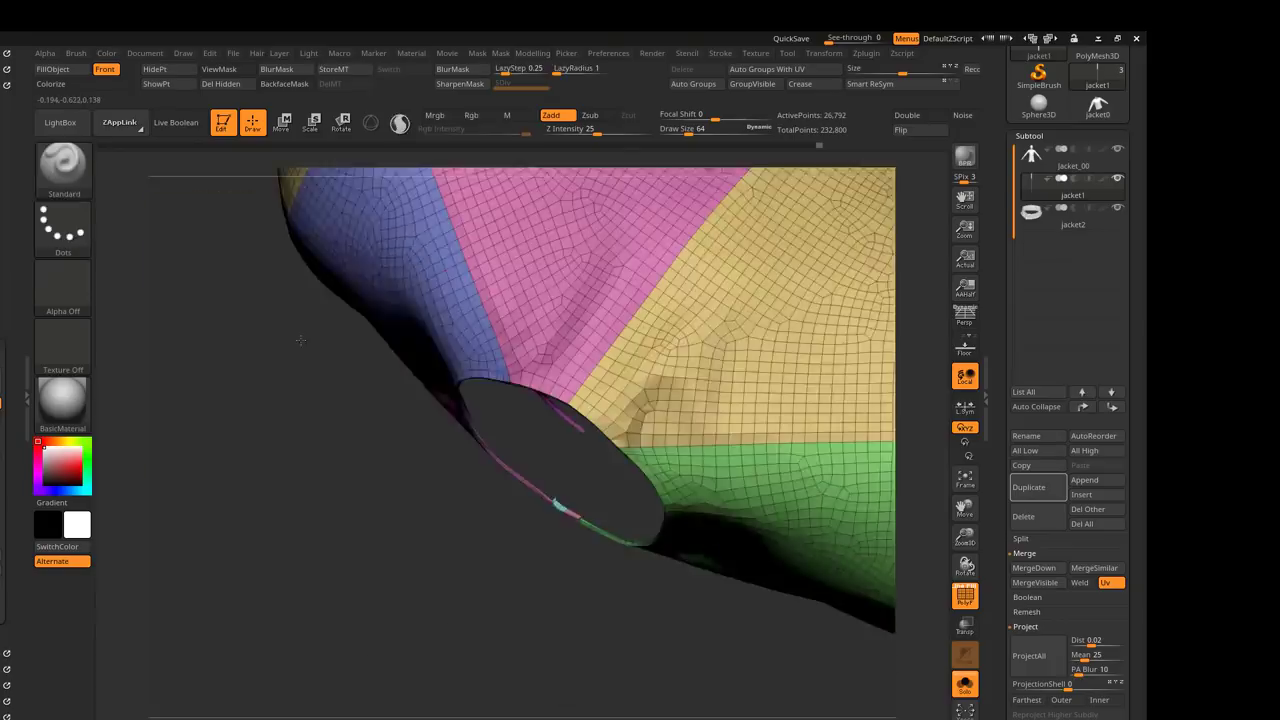
left_click(498, 494, "ctrl+shift")
left_click(498, 494, "ctrl+shift")
left_click(543, 366, "ctrl+shift")
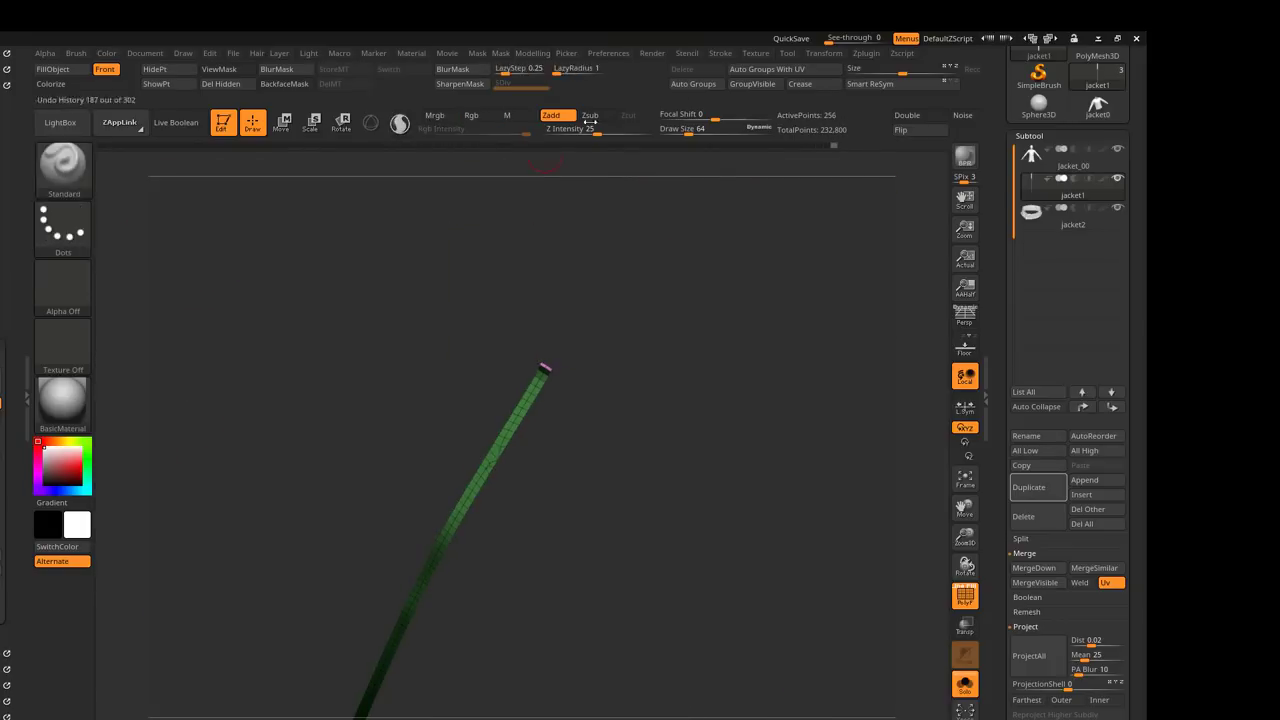
left_click(543, 366, "ctrl+shift")
left_click_drag(543, 366, 500, 297)
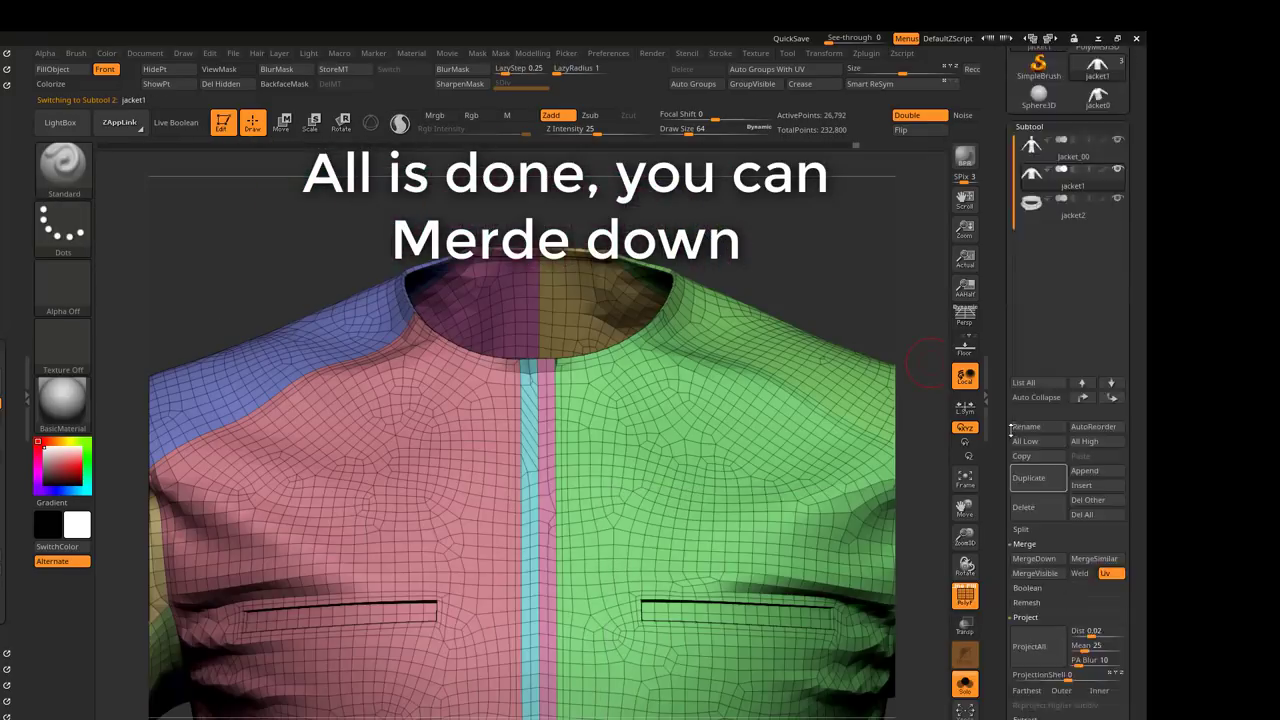
left_click(1033, 229)
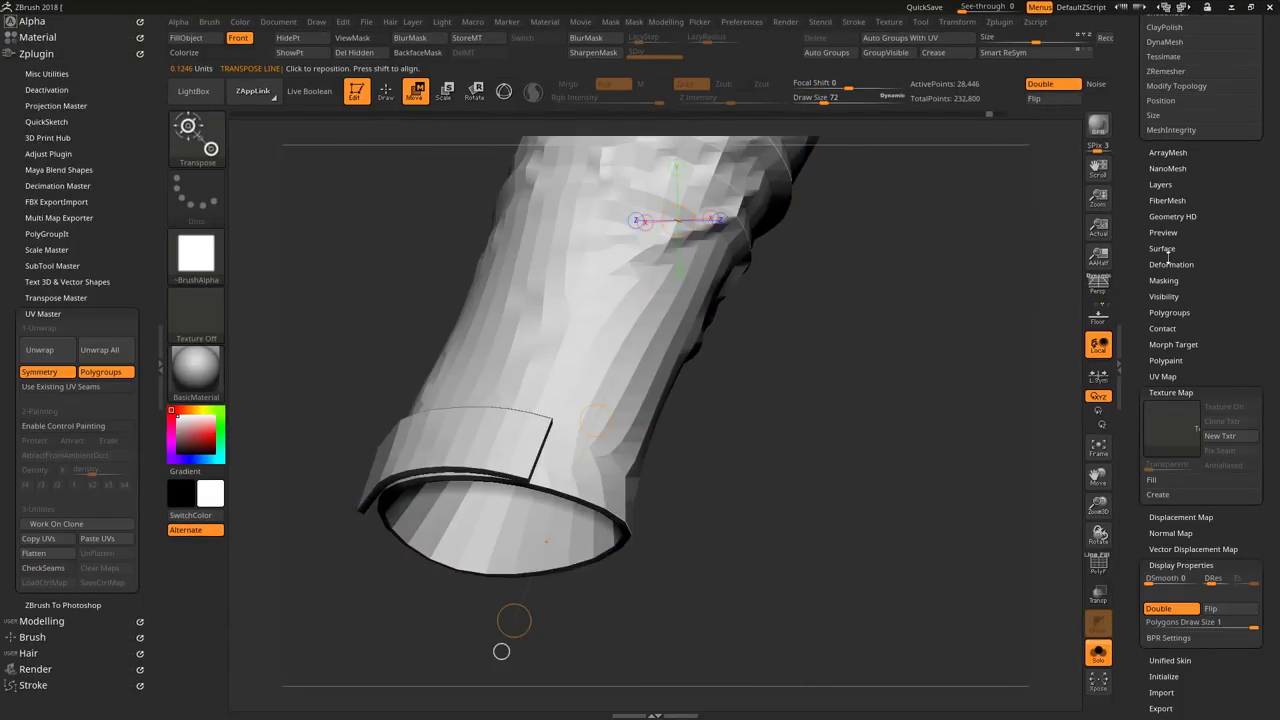
Step: Subdivide the jacket twice with Divide and turn off the wireframe and polygroup display
scroll(1139, 268, "up", 5)
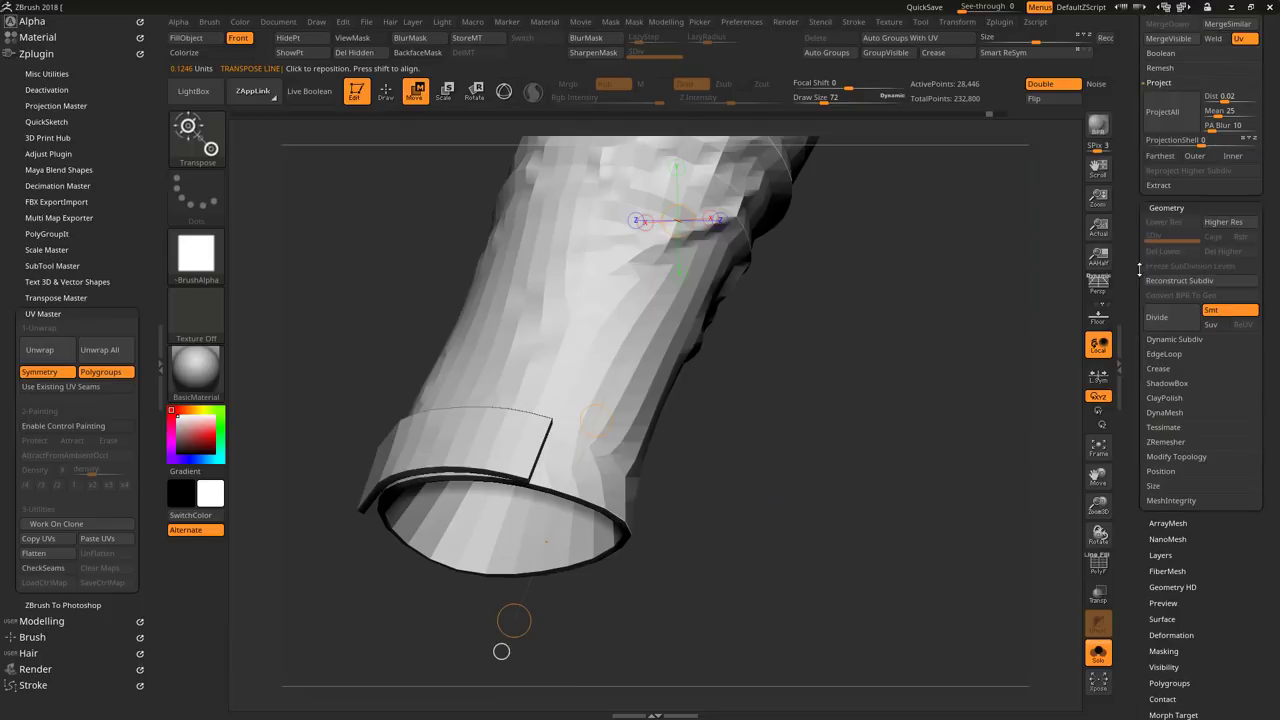
left_click(1173, 321)
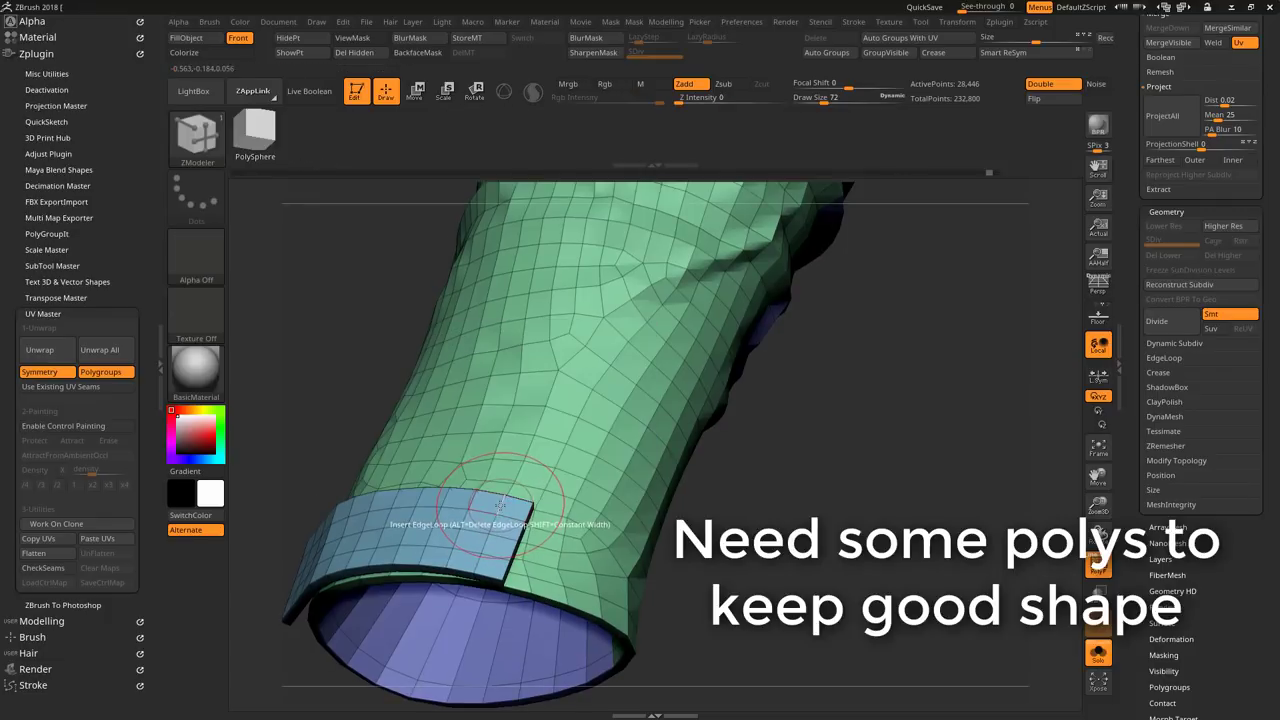
left_click_drag(476, 567, 439, 462)
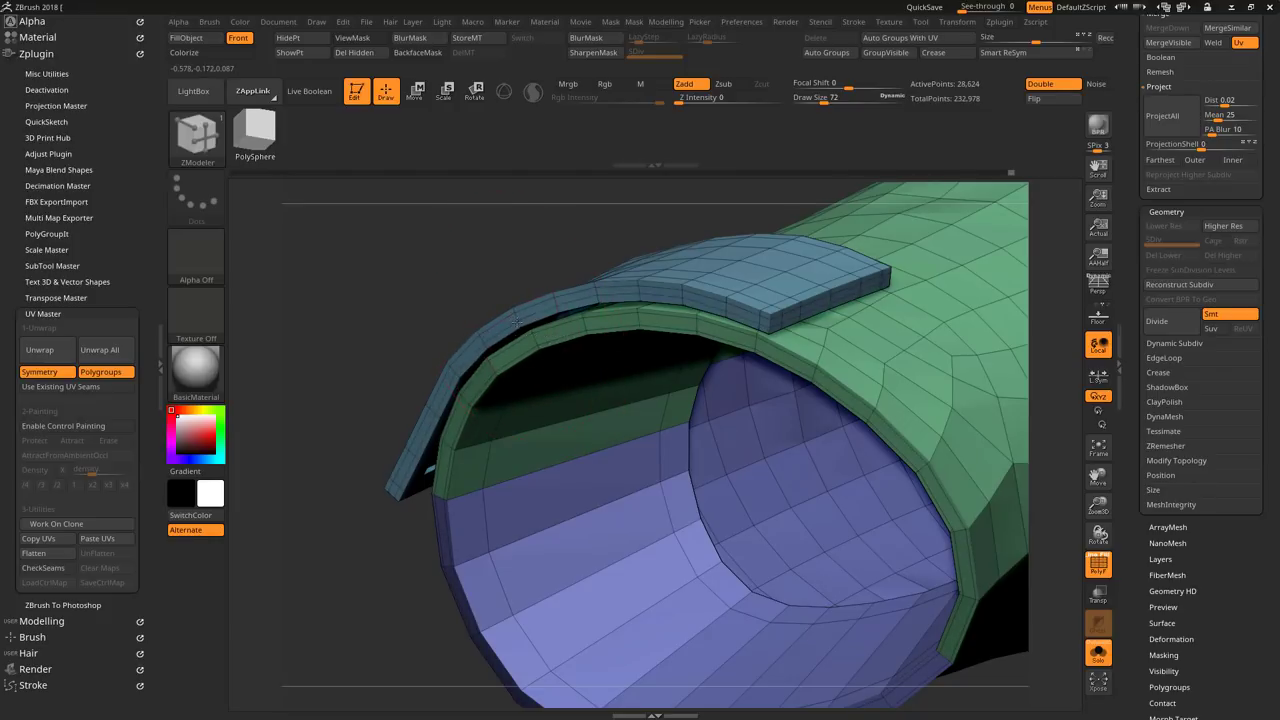
left_click(1157, 321)
key("shift+f")
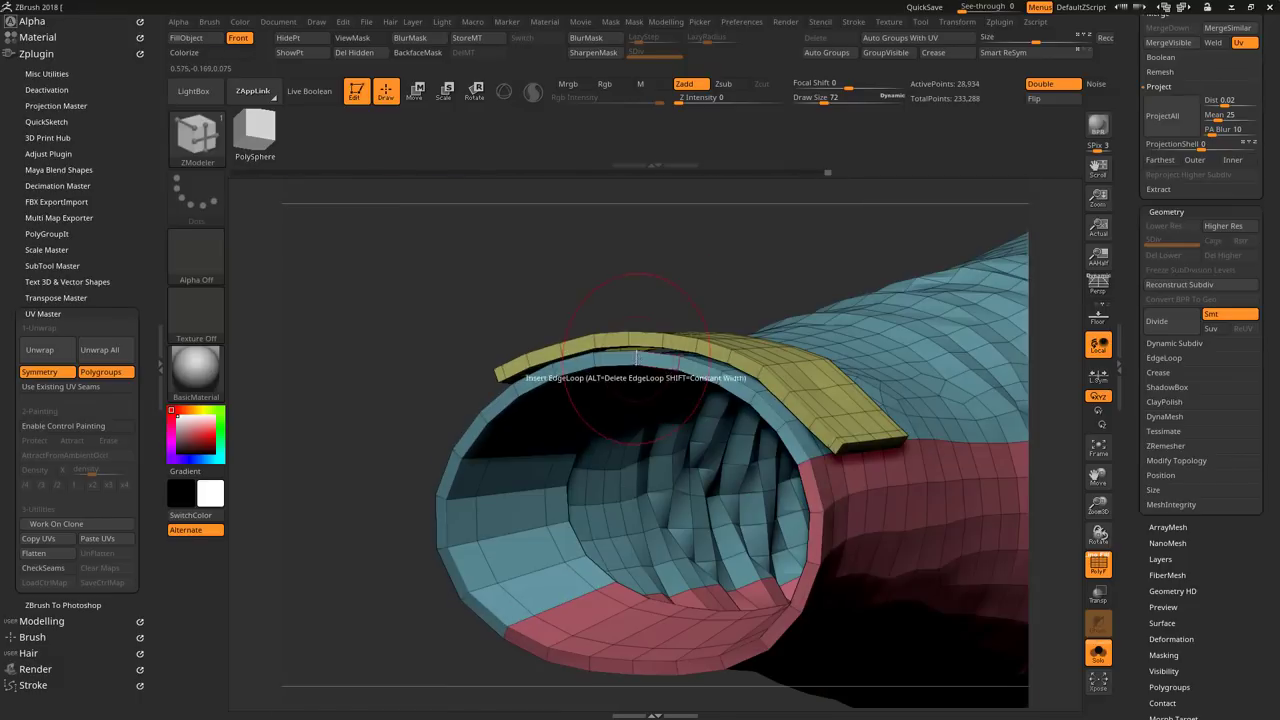
mouse_move(628, 343)
left_mouse_down()
mouse_move(531, 463)
mouse_move(835, 547)
left_mouse_up()
key("shift+f")
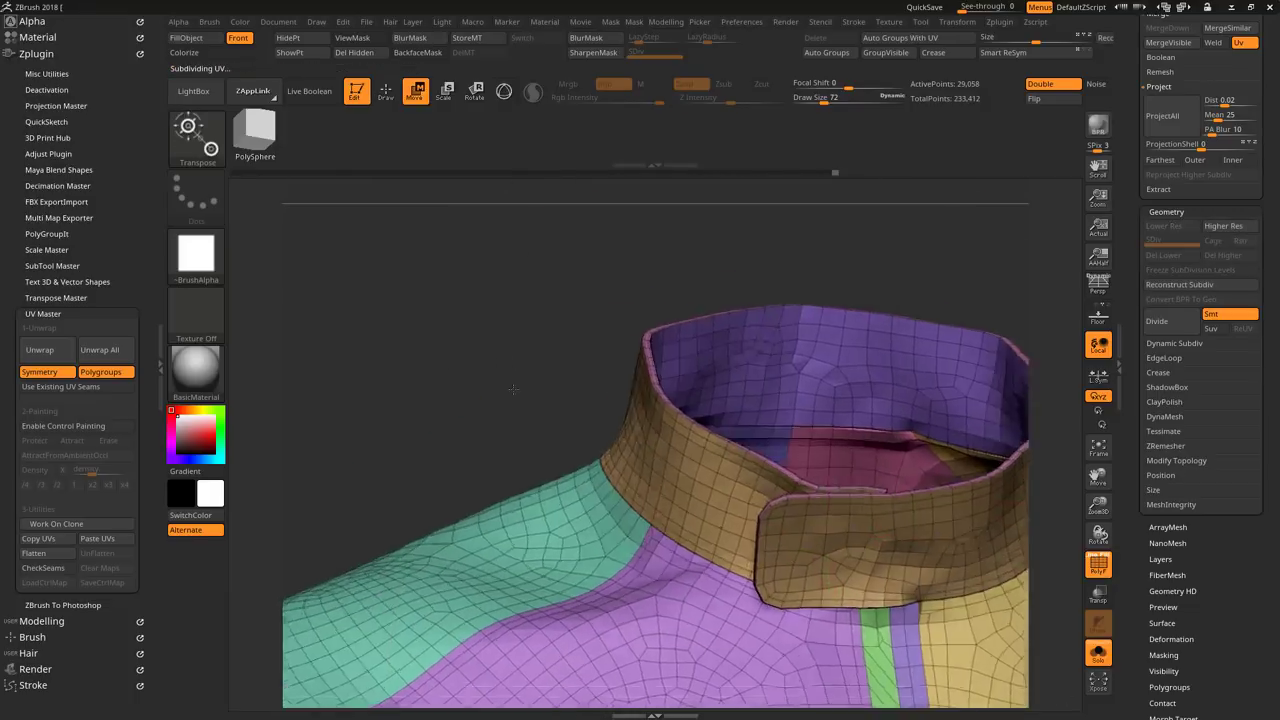
Step: Reposition the collar with the Move tool and confirm merging it down into the jacket
key("b")
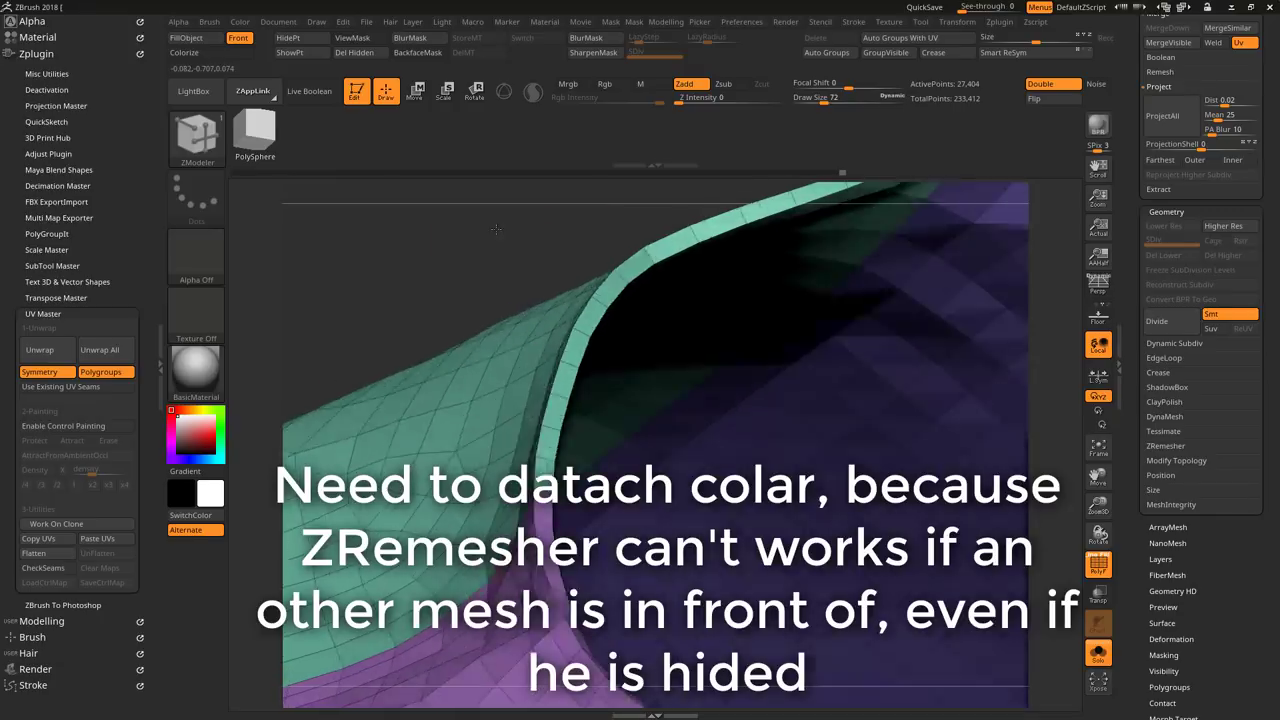
left_click_drag(496, 230, 592, 305)
mouse_move(445, 309)
left_mouse_down()
mouse_move(414, 286)
mouse_move(404, 245)
left_mouse_up()
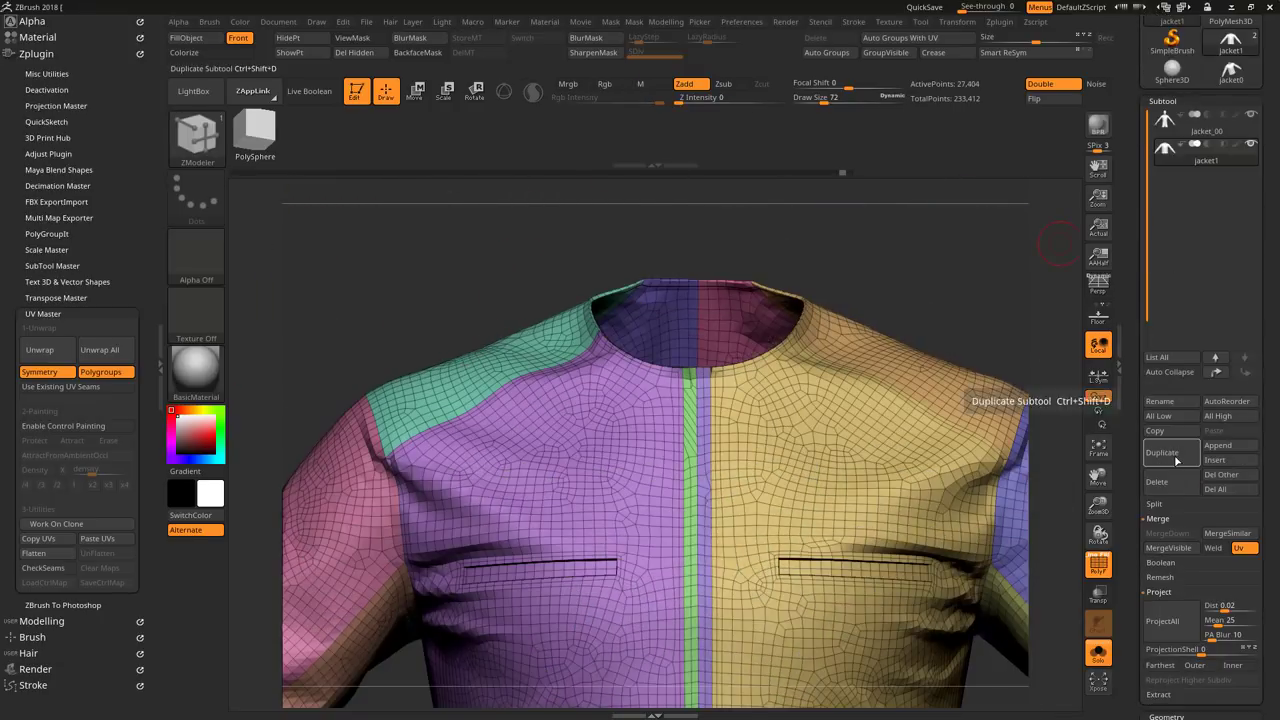
key("Up")
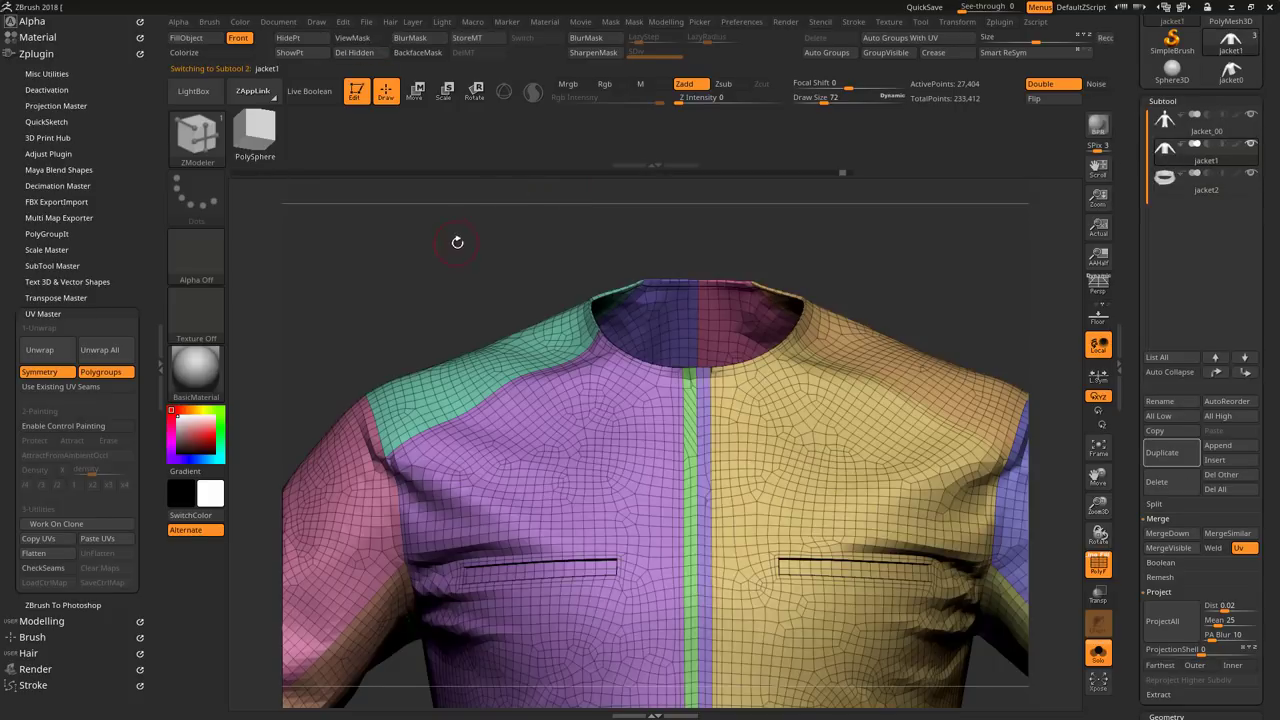
key("w")
left_click_drag(457, 242, 459, 280)
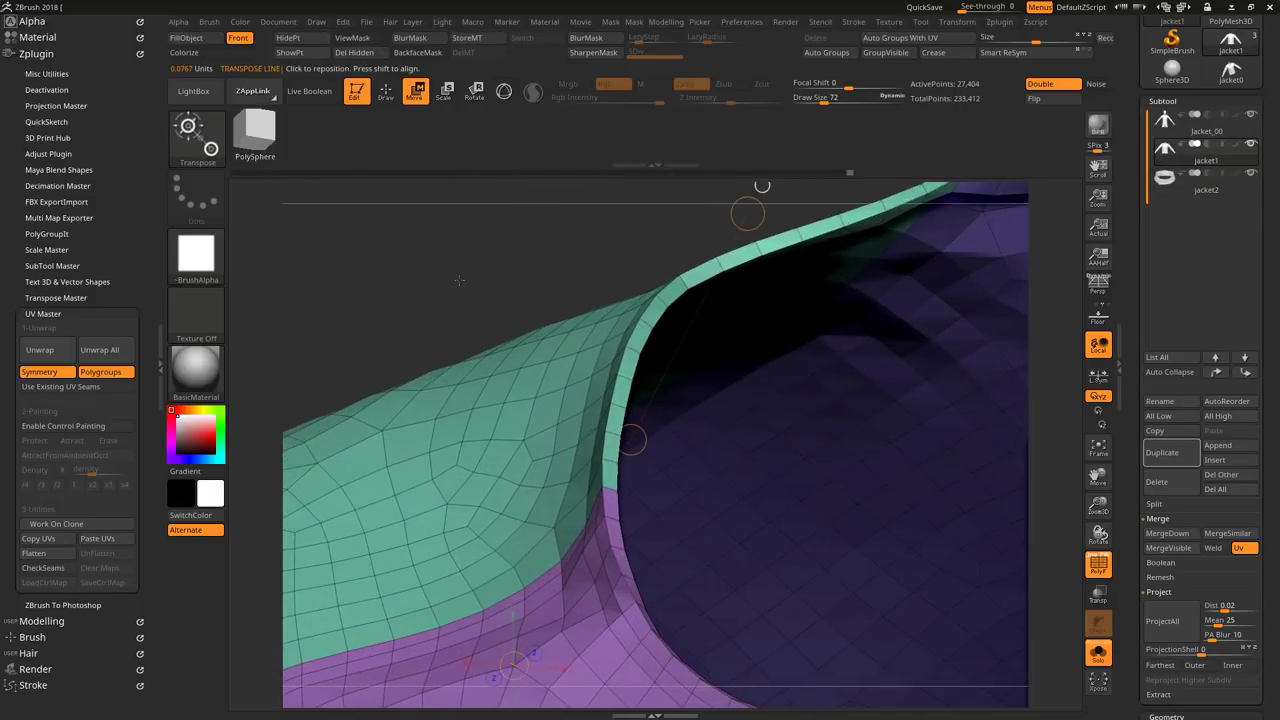
key("q")
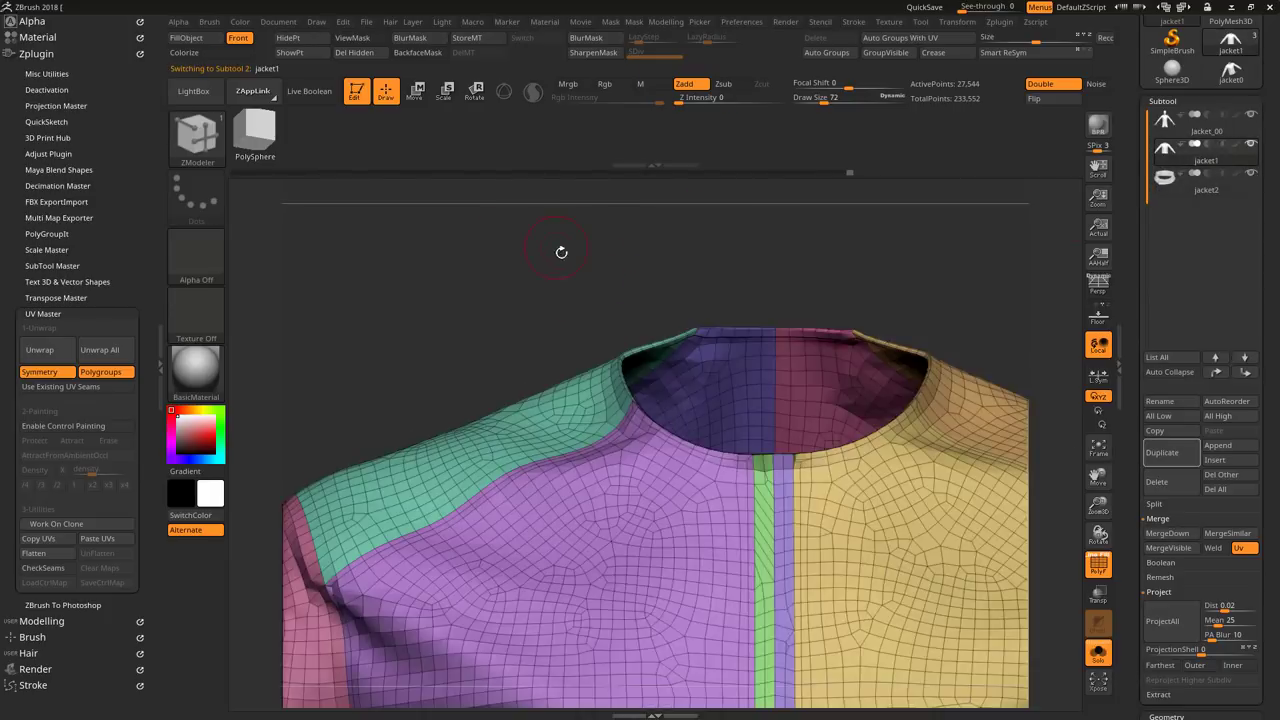
left_click_drag(561, 252, 468, 237)
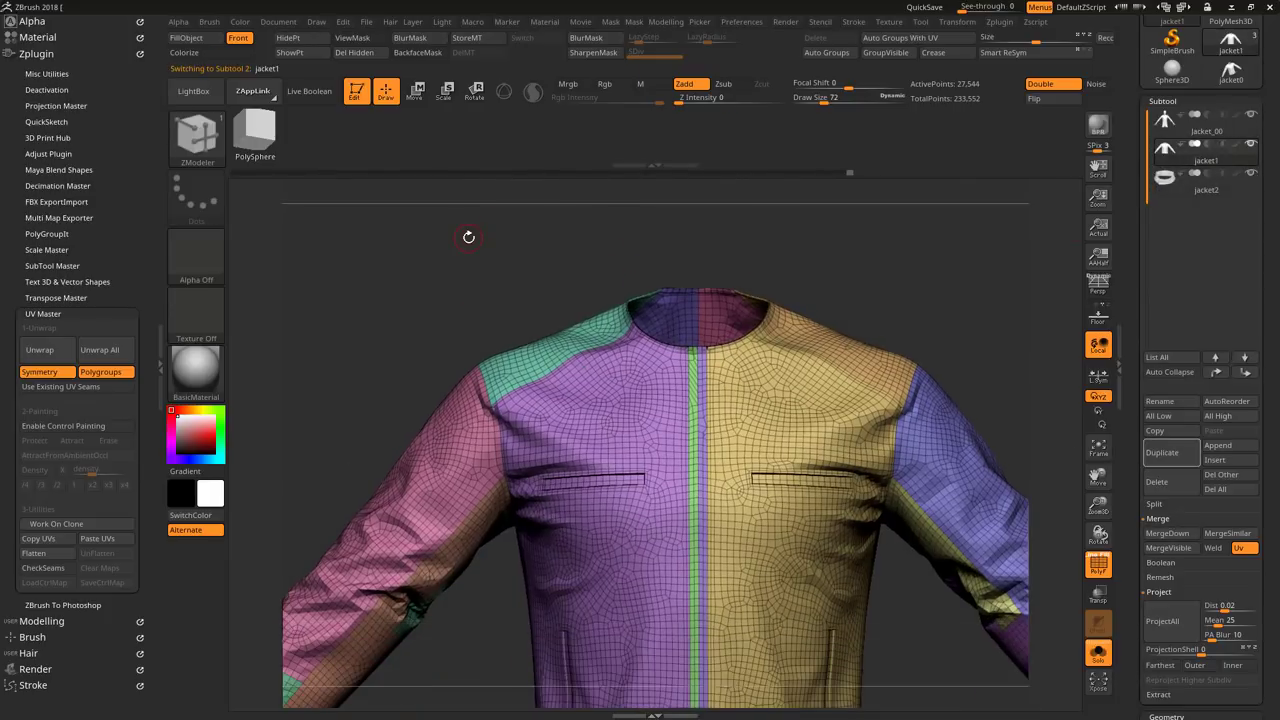
scroll(1151, 366, "down", 5)
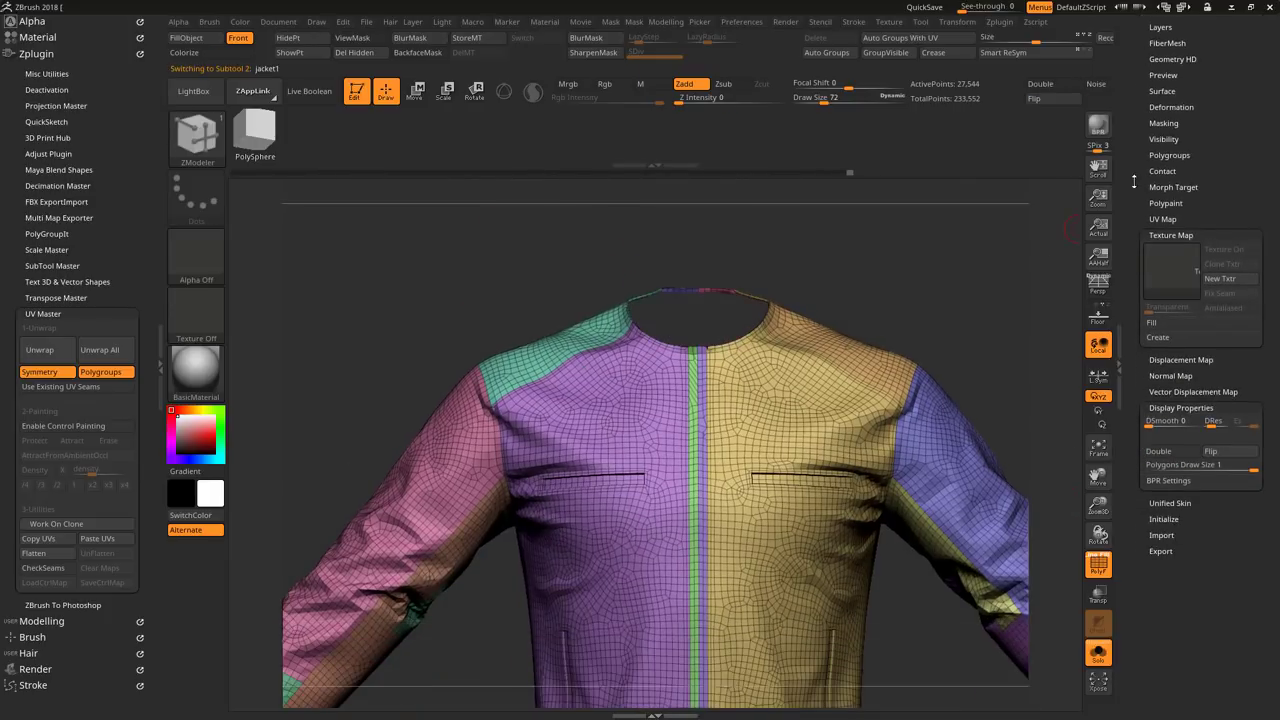
scroll(1134, 181, "up", 10)
left_click(1043, 610)
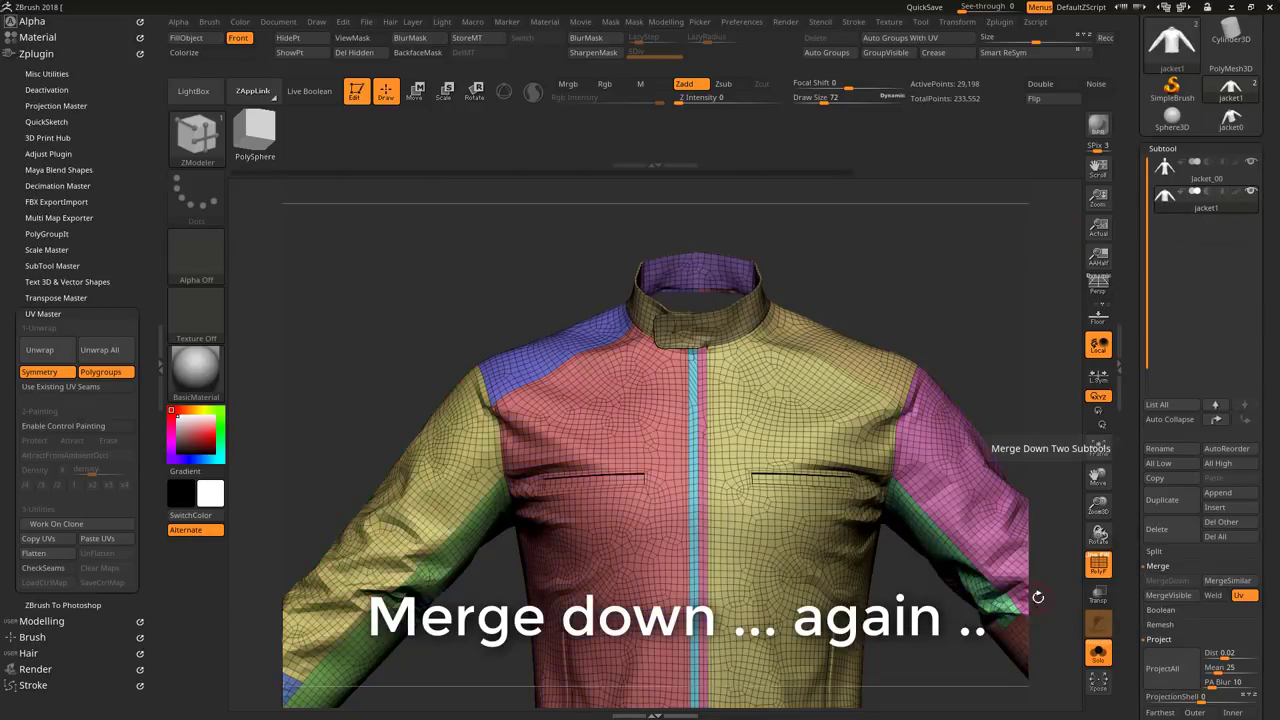
Step: Bring the jacket sleeve into view, try a seam brush, and undo the first attempt
key("w")
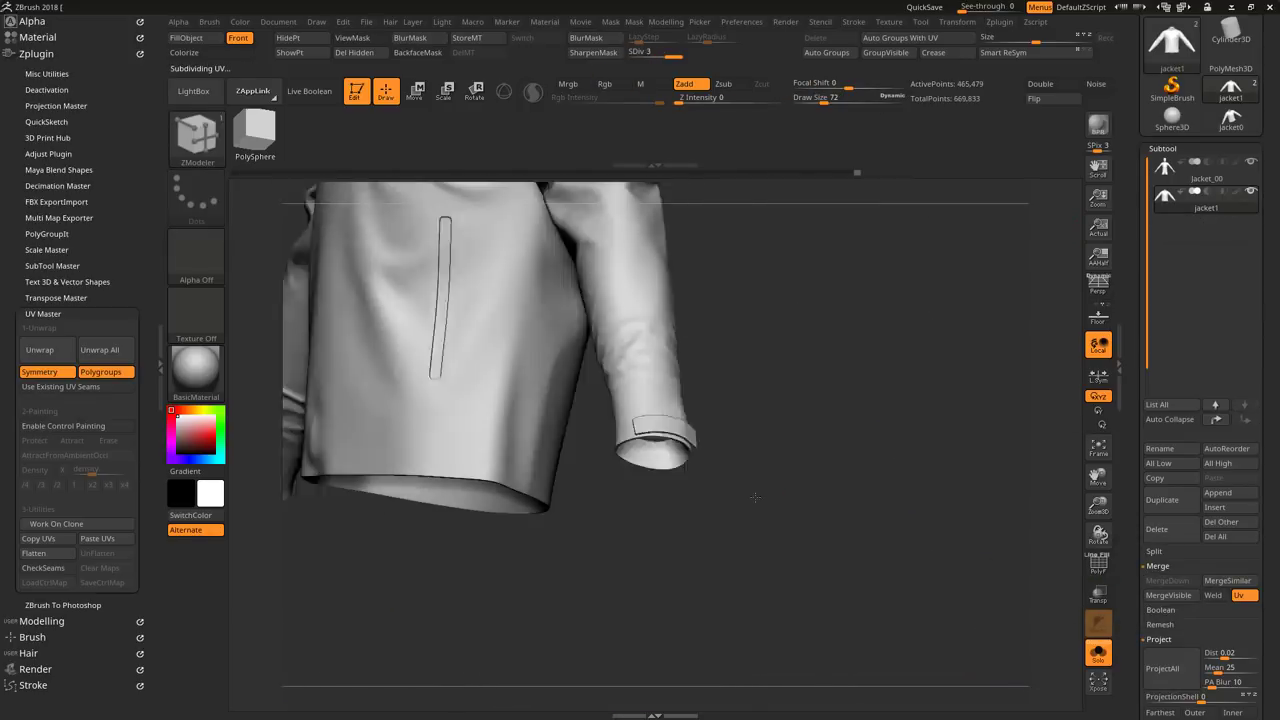
left_click_drag(990, 540, 1002, 623)
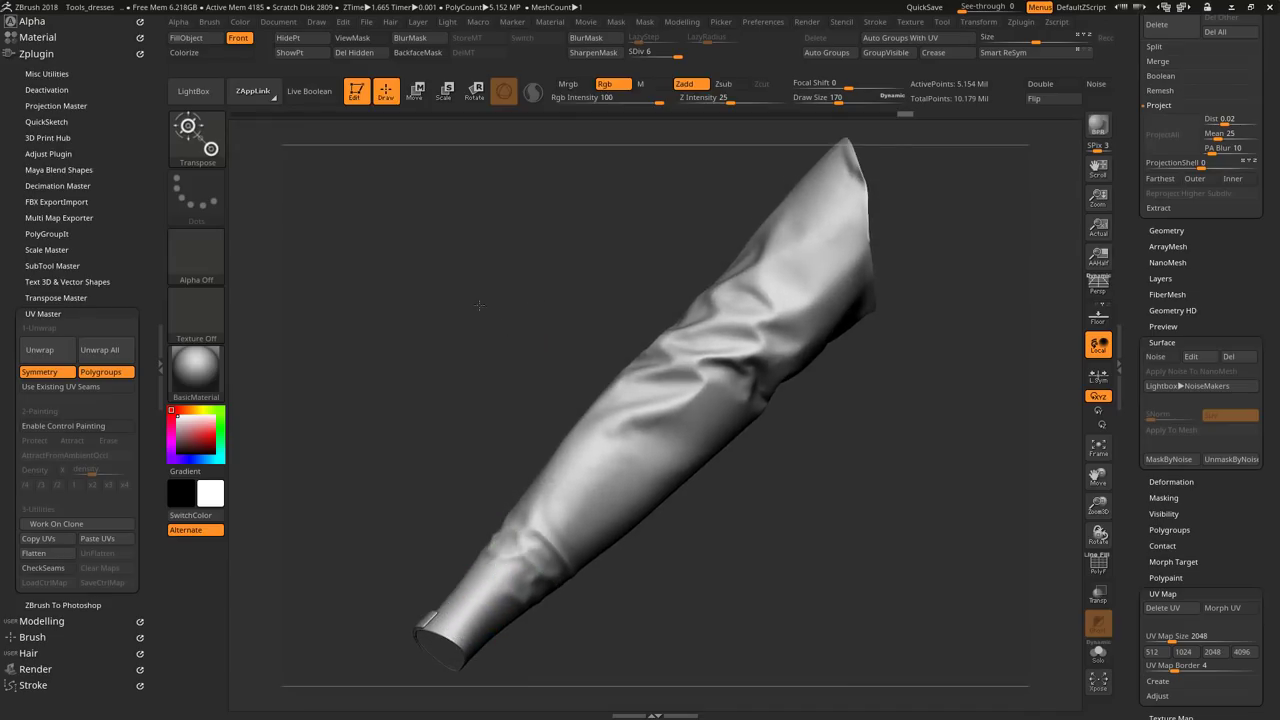
key("comma")
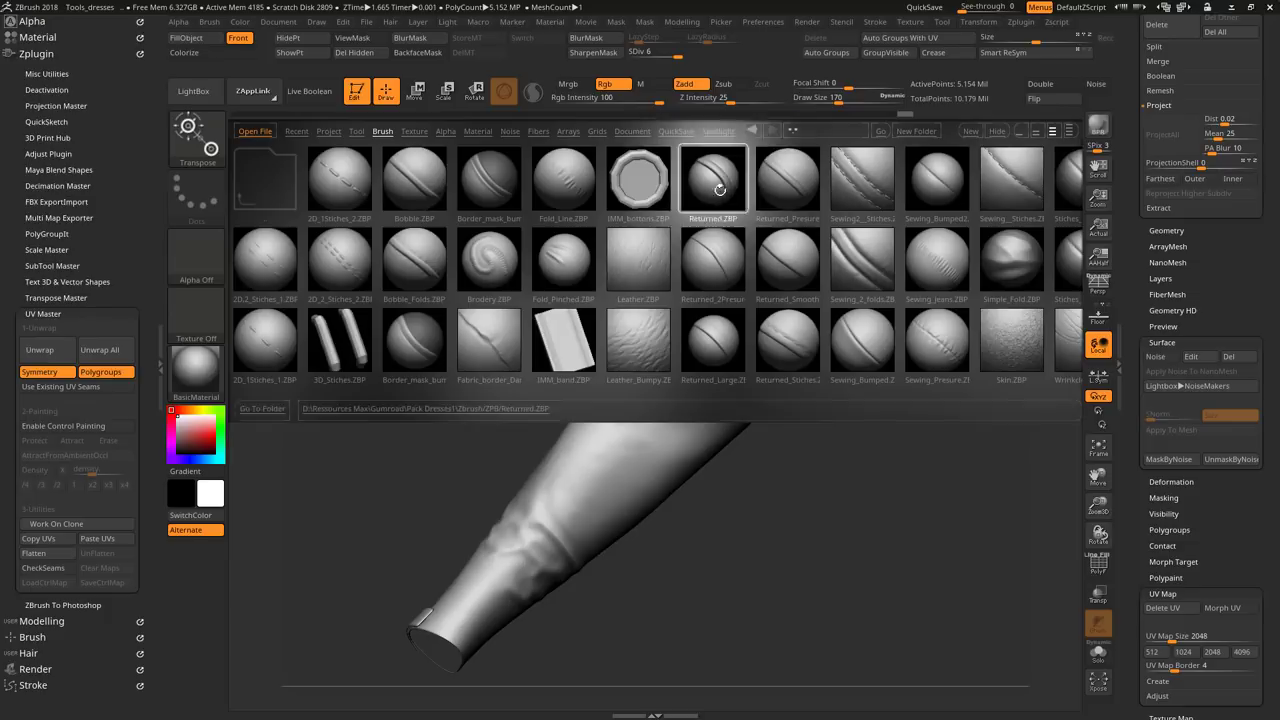
left_click_drag(748, 349, 888, 347)
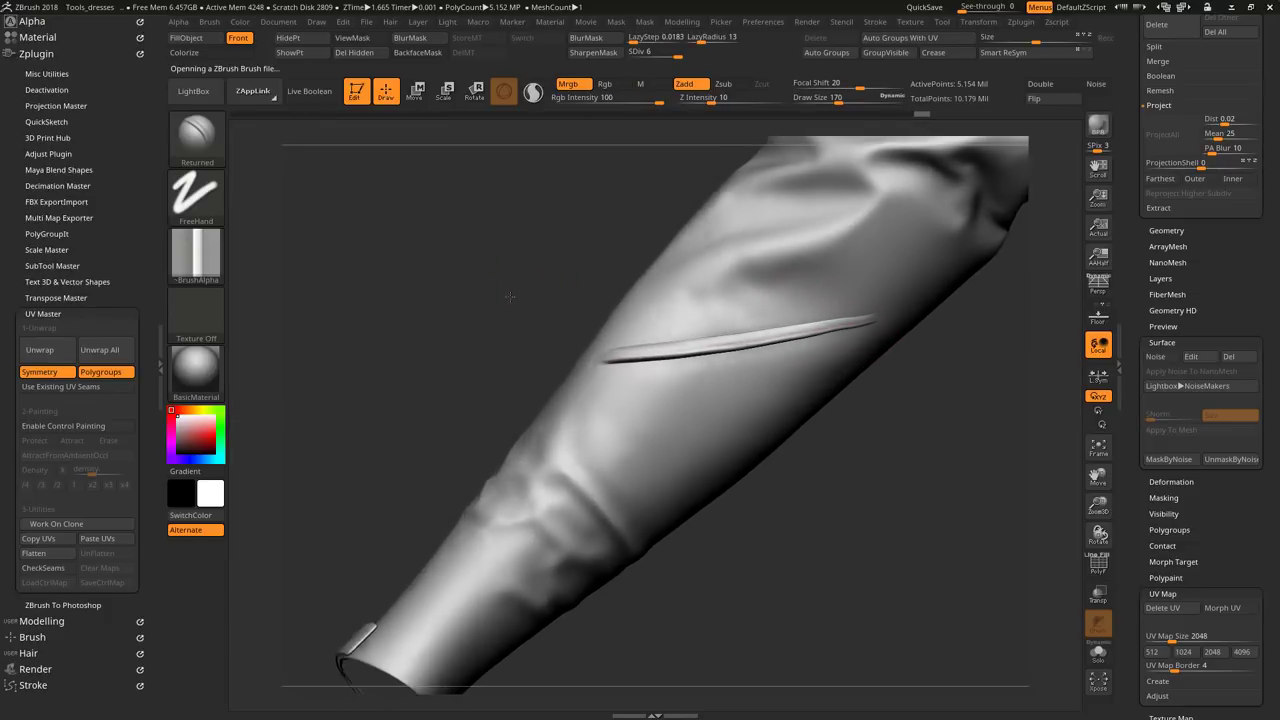
mouse_move(631, 355)
left_mouse_down("alt")
mouse_move(481, 313)
mouse_move(263, 112)
left_mouse_up("alt")
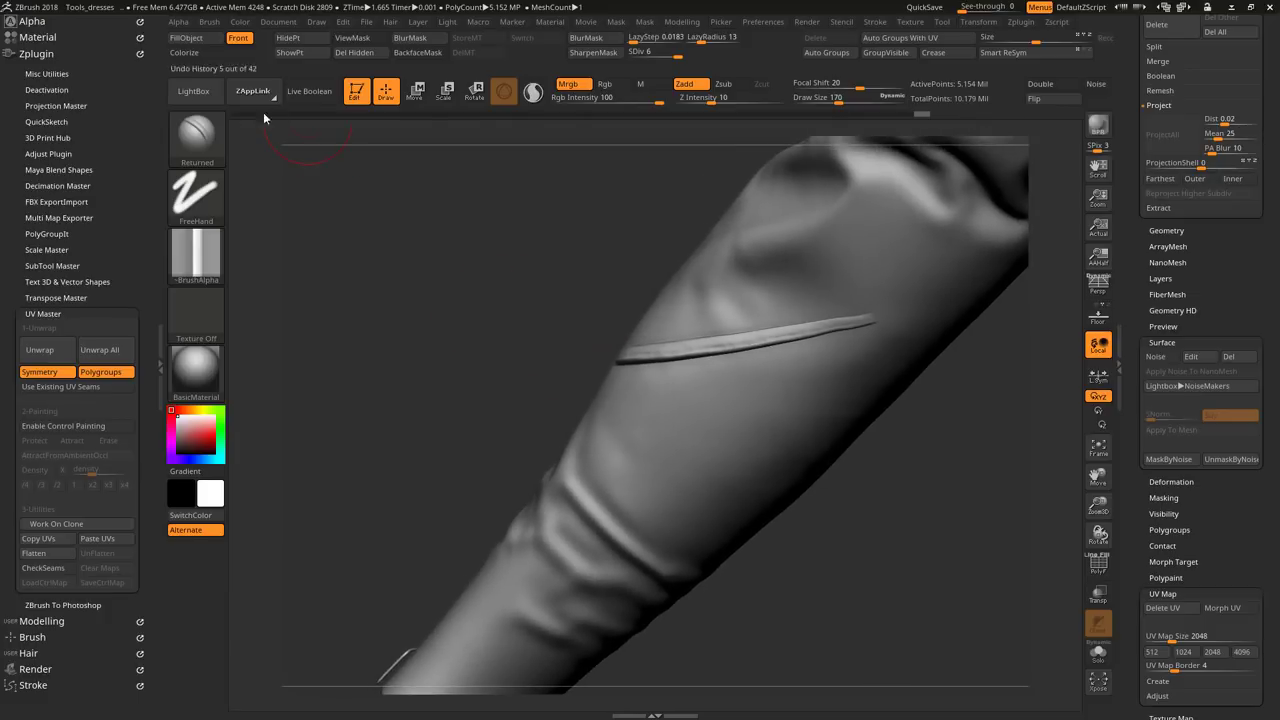
left_click(249, 113)
Step: Load the Returned_2Presure seam brush and zoom in on the sleeve
key("comma")
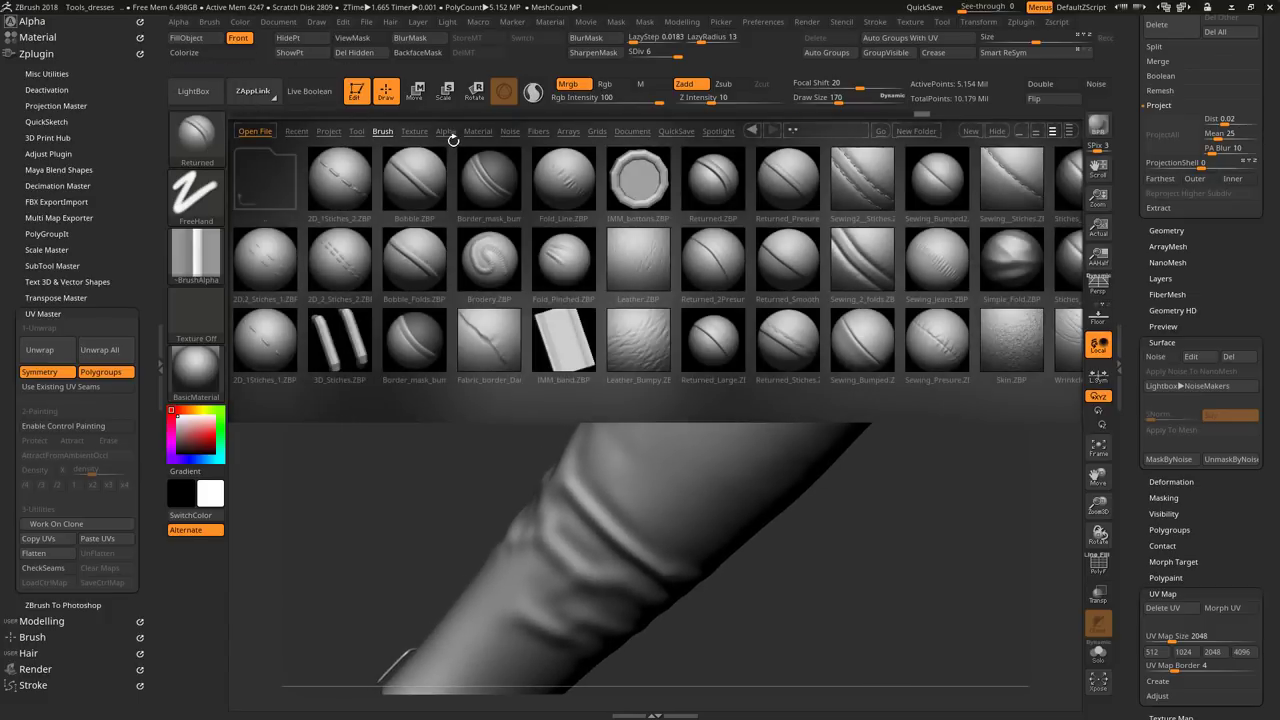
double_click(722, 258)
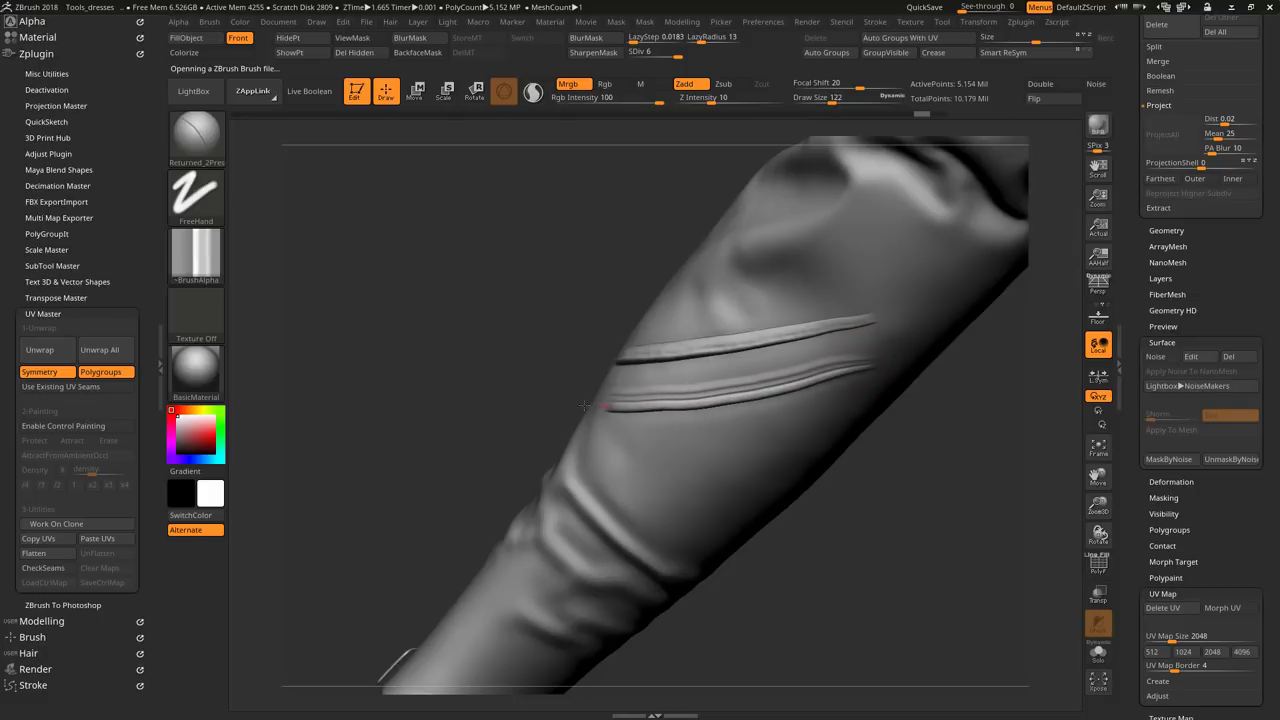
mouse_move(584, 405)
left_mouse_down()
mouse_move(846, 501)
mouse_move(314, 151)
left_mouse_up()
left_click(193, 91)
Step: Load the 2D_2_Stiches_2 brush and draw stitch lines along the lower sleeve seam
left_click(196, 95)
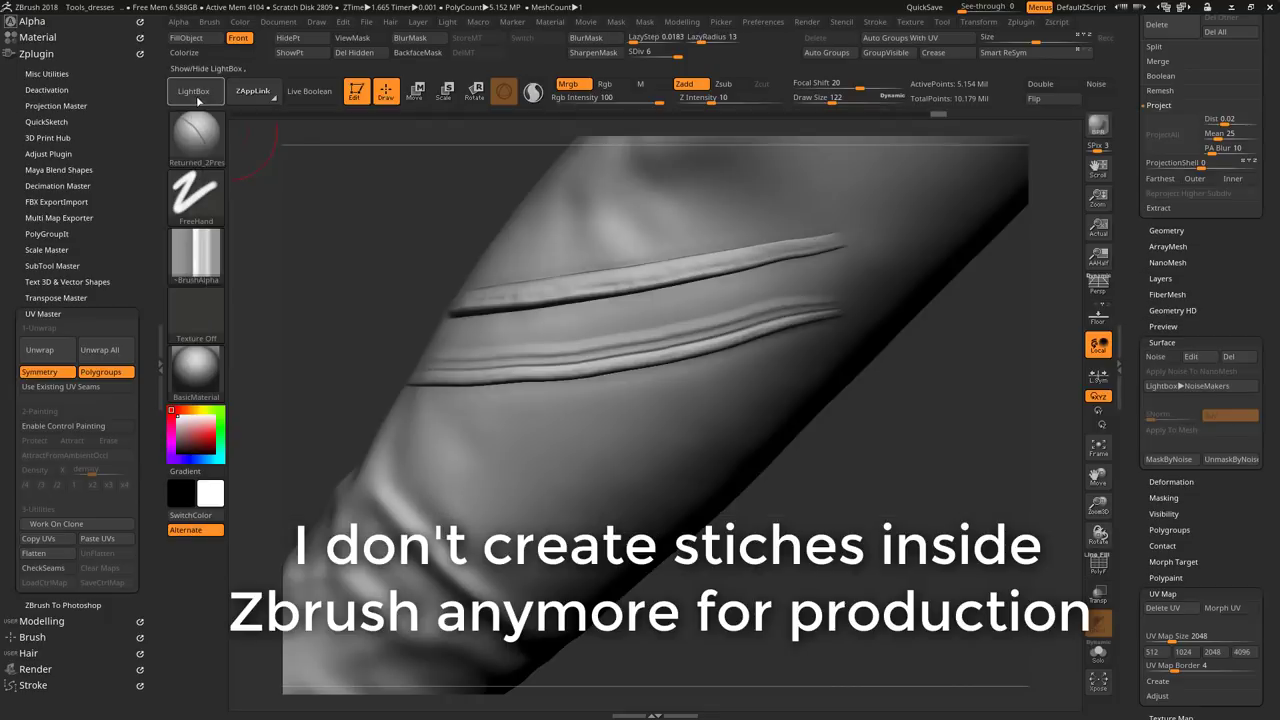
left_click(196, 95)
double_click(348, 255)
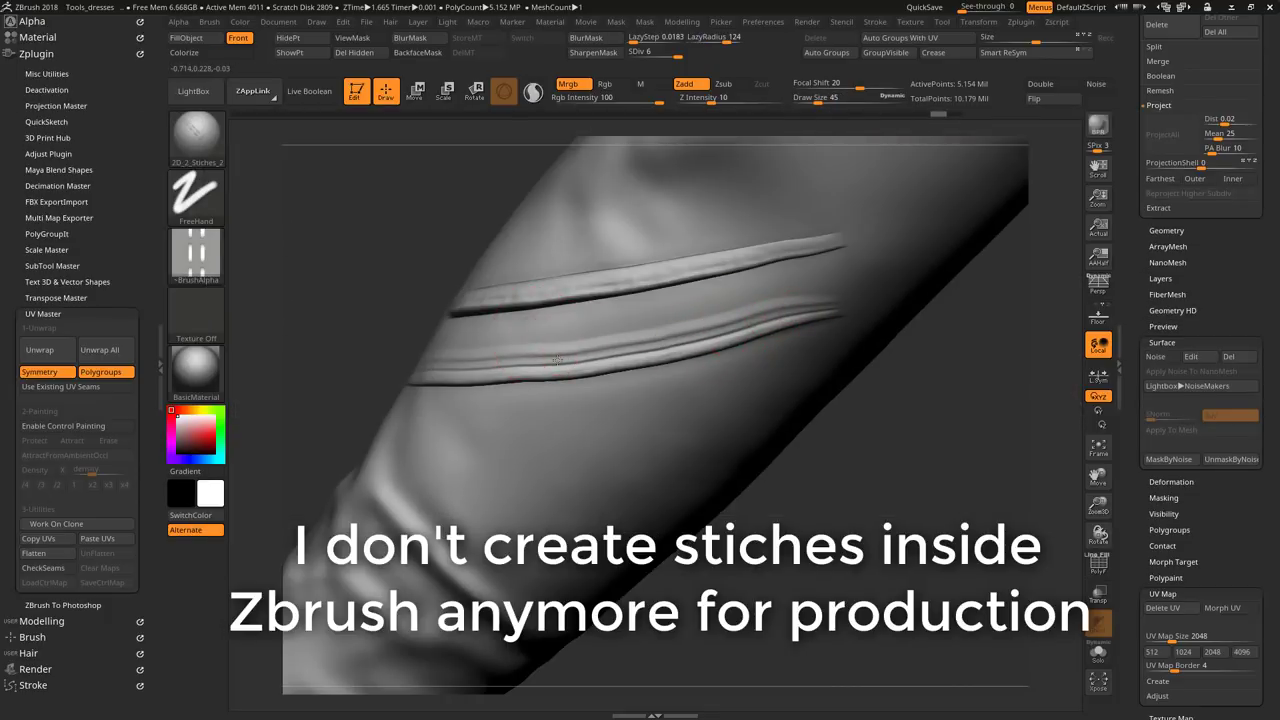
left_click_drag(557, 360, 603, 357)
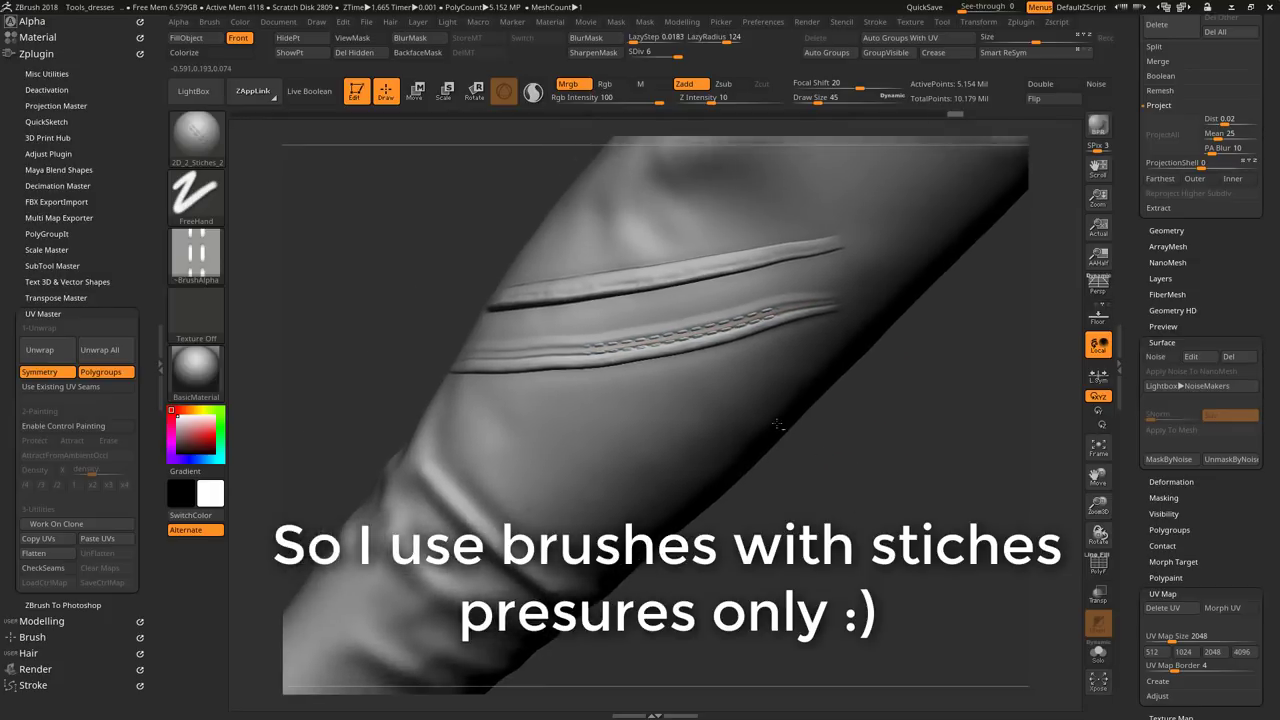
left_click_drag(742, 360, 683, 374)
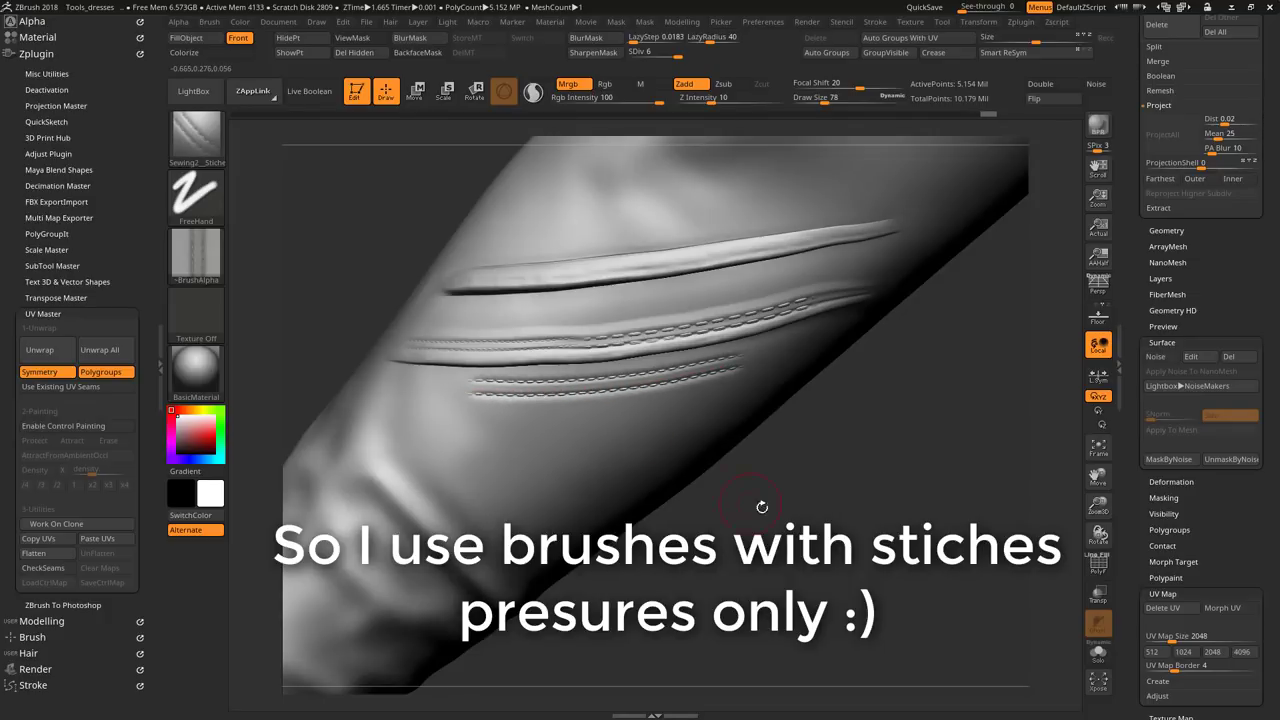
left_click_drag(762, 507, 795, 511)
Step: Load the Brodery embroidery brush, then the Border_mask_bump brush, and zoom in on the sleeve
left_click(193, 91)
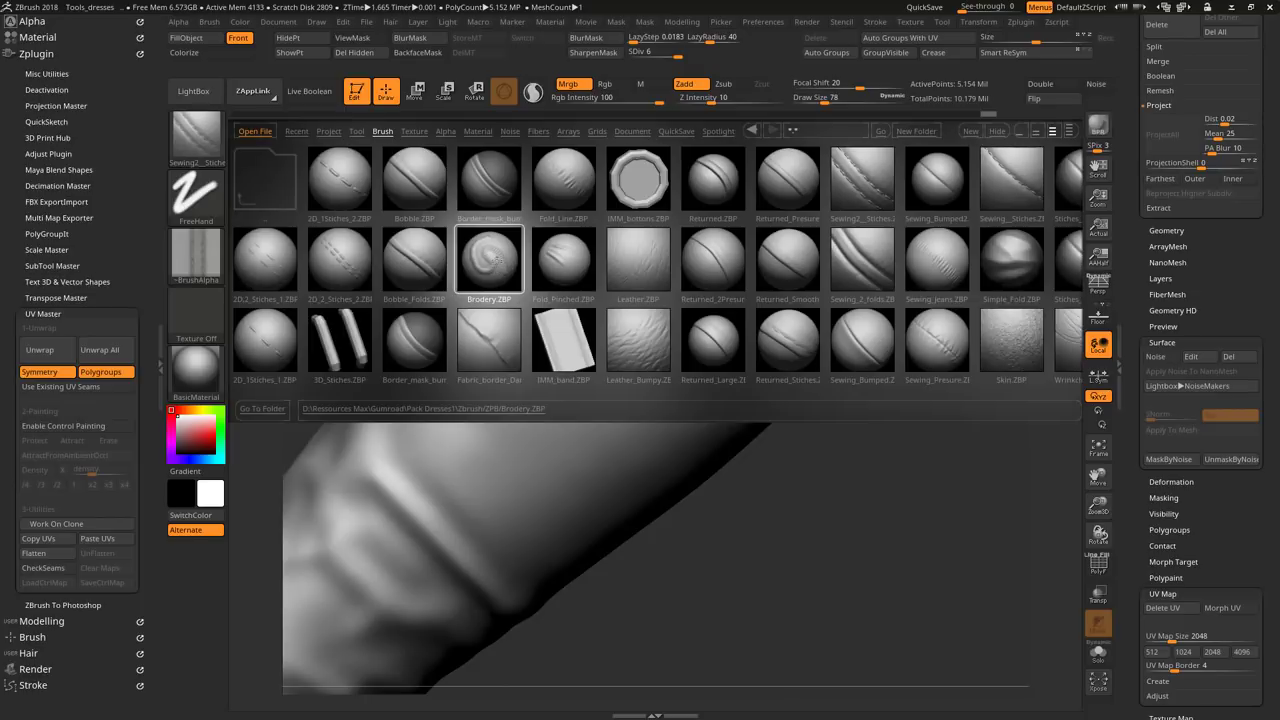
double_click(497, 259)
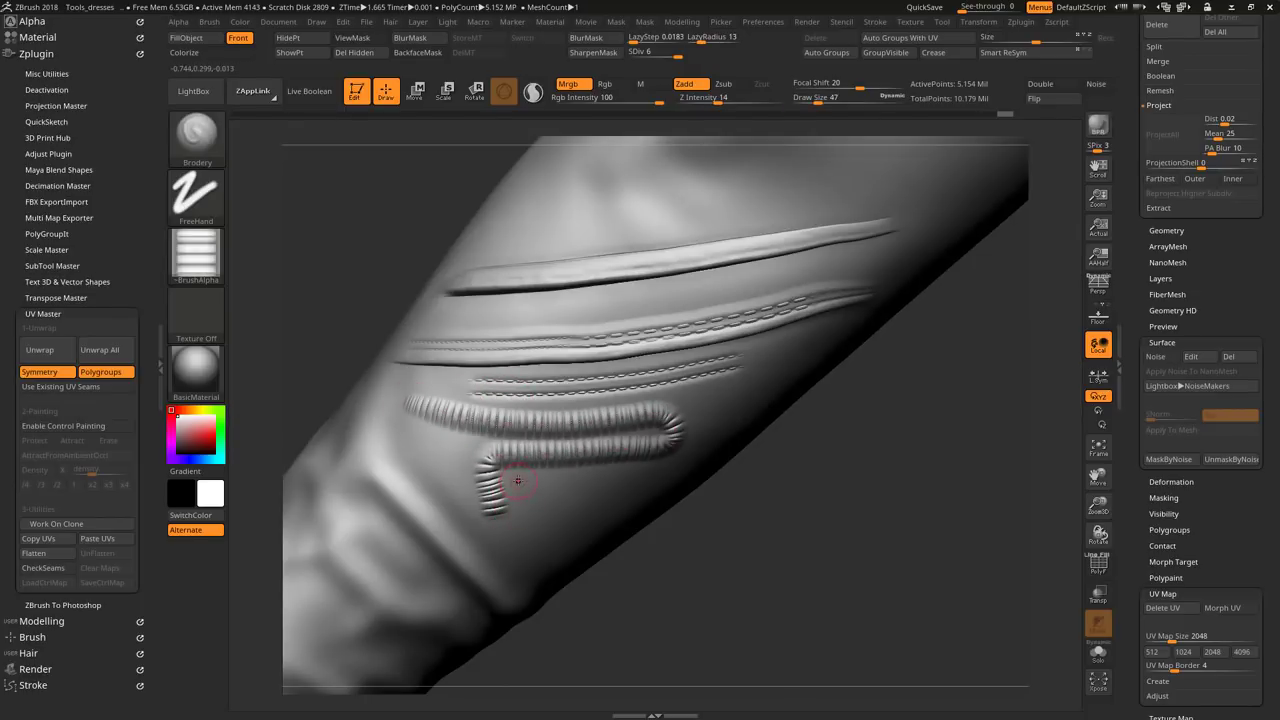
left_click_drag(371, 349, 351, 234)
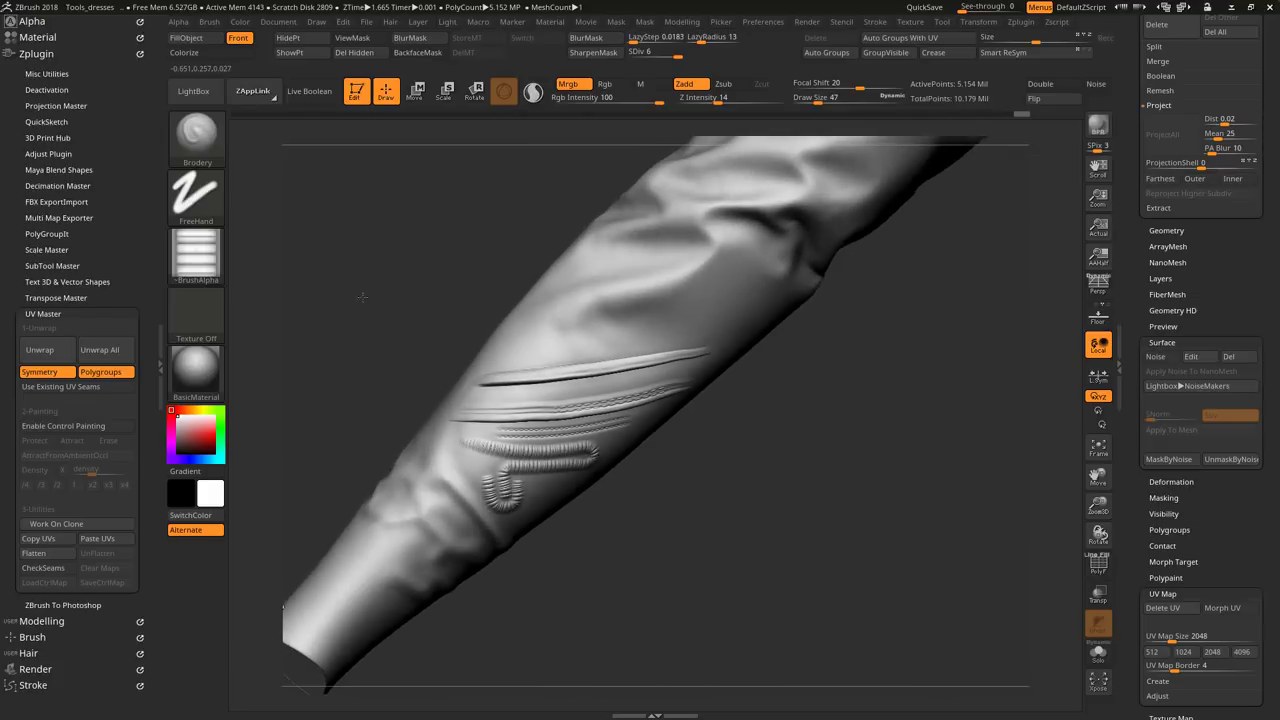
left_click(200, 93)
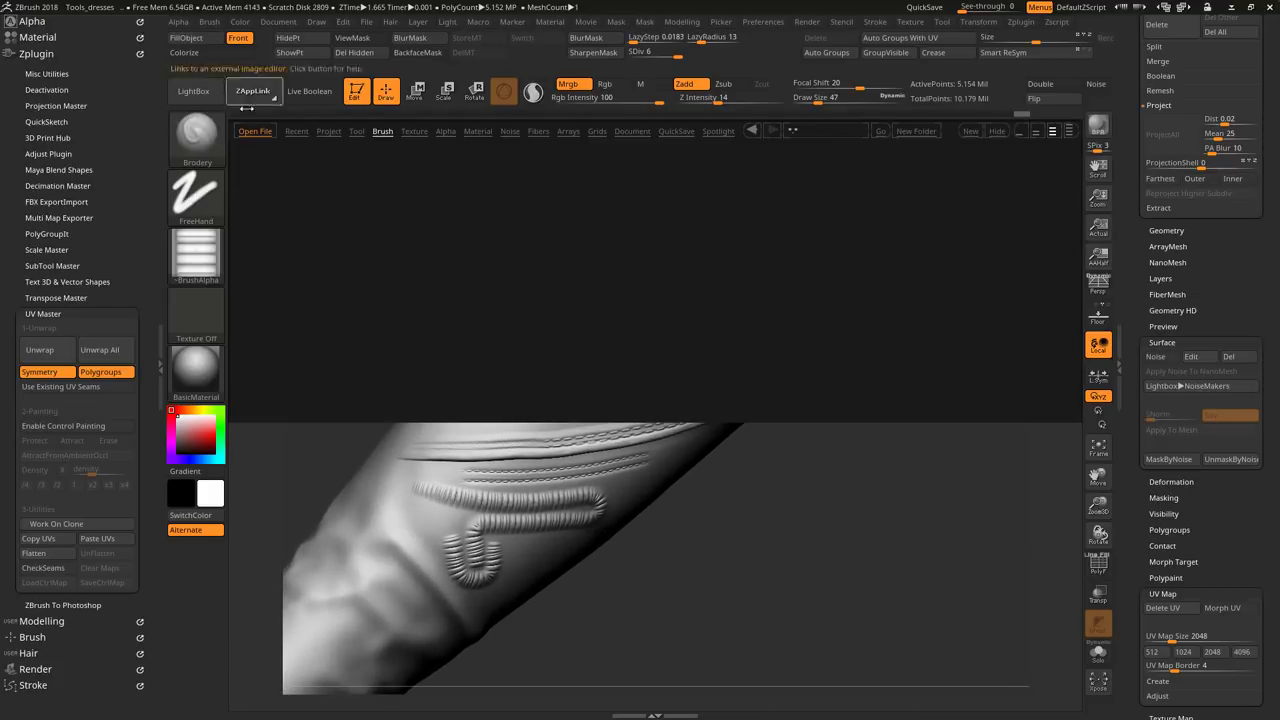
double_click(496, 180)
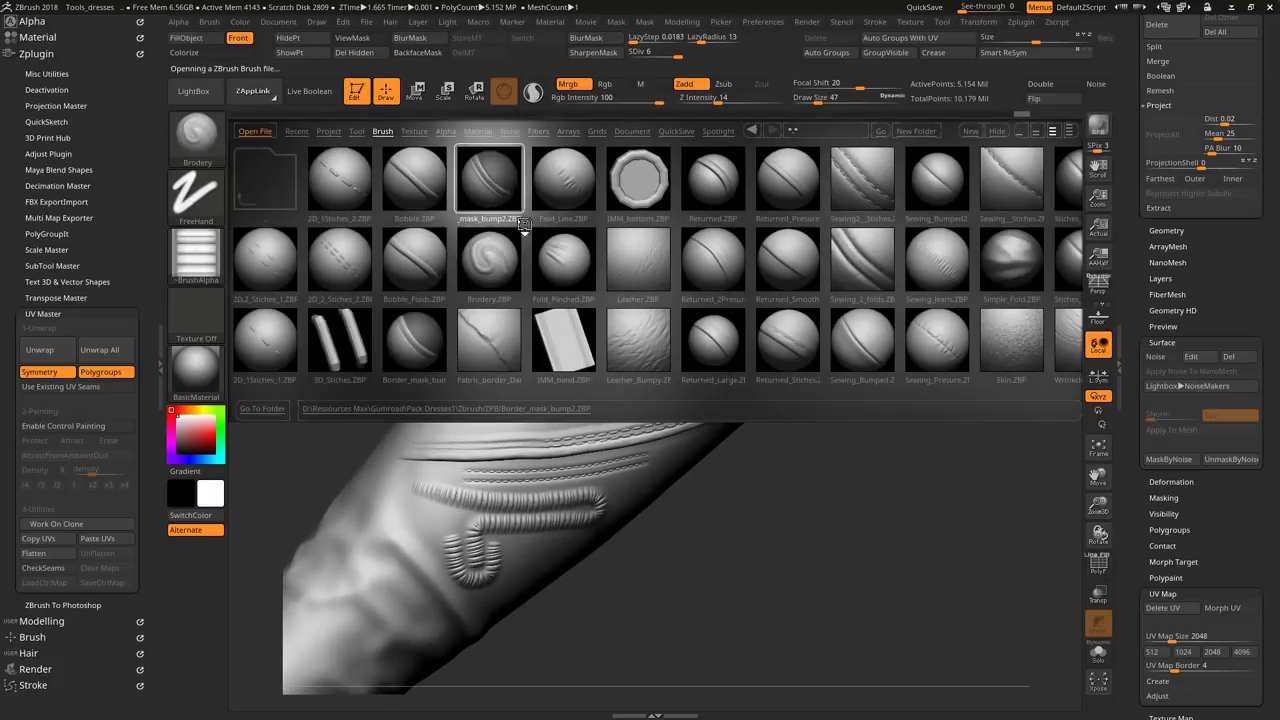
left_click_drag(843, 486, 817, 418)
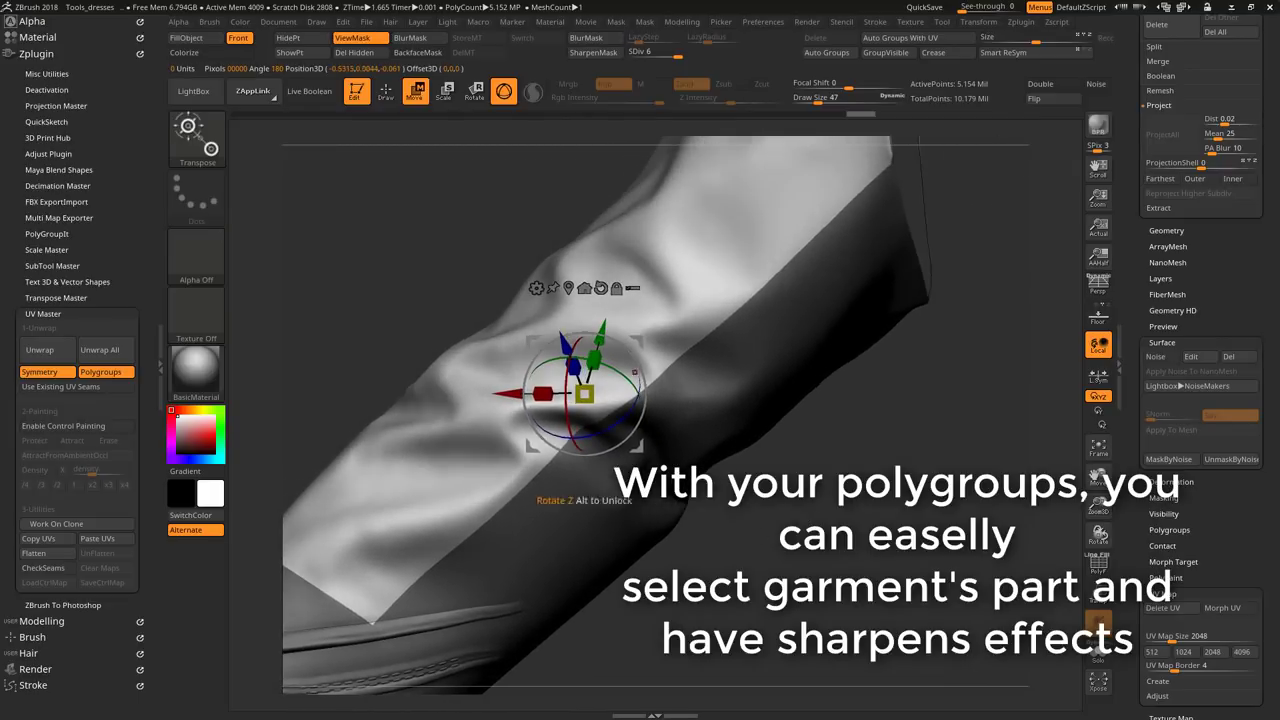
Step: Return to sculpting, enlarge the brush to 131, and hide the mask shading
key("q")
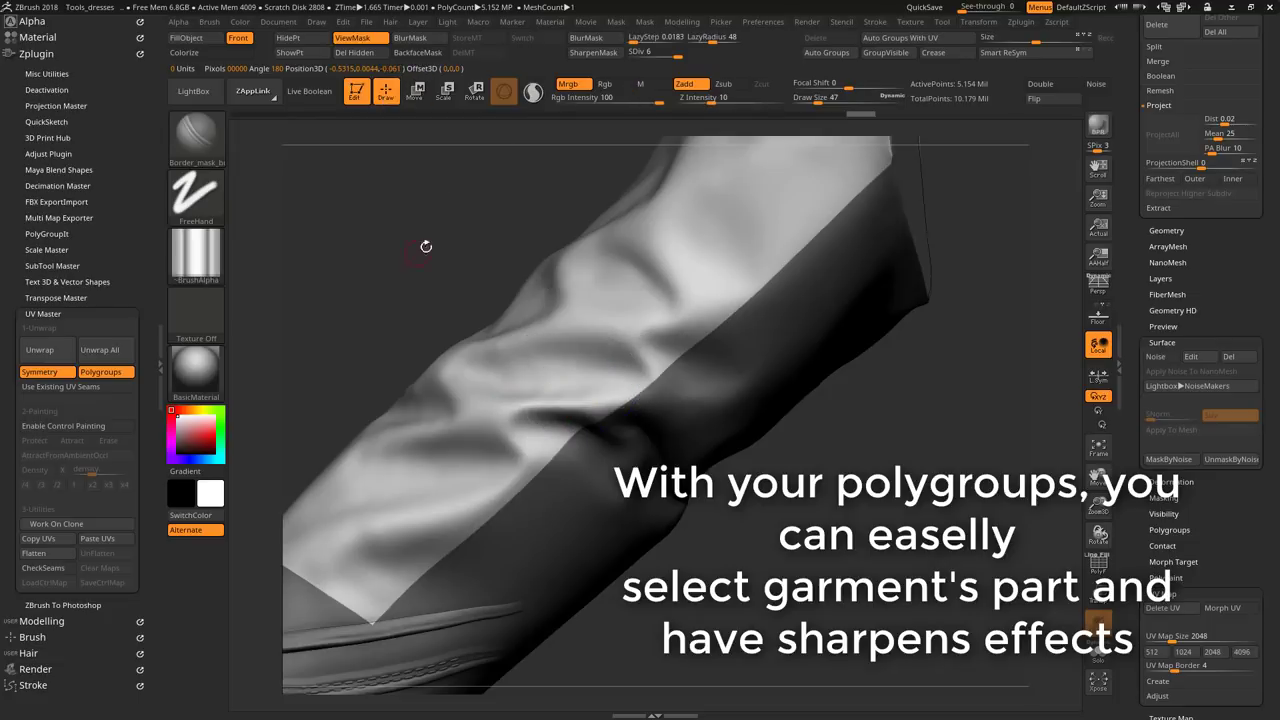
key("s")
left_click_drag(824, 207, 866, 180)
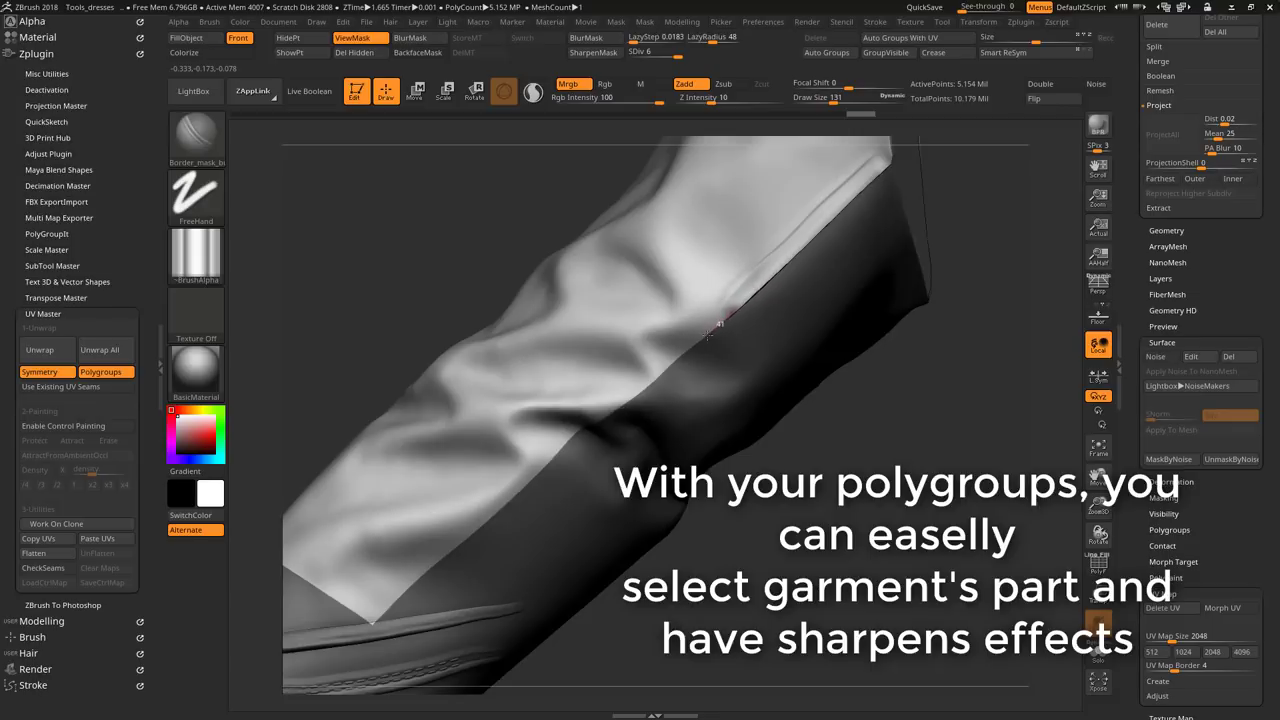
mouse_move(848, 535)
left_mouse_down()
mouse_move(842, 422)
mouse_move(863, 449)
mouse_move(865, 511)
mouse_move(408, 158)
left_mouse_up()
key("ctrl+h")
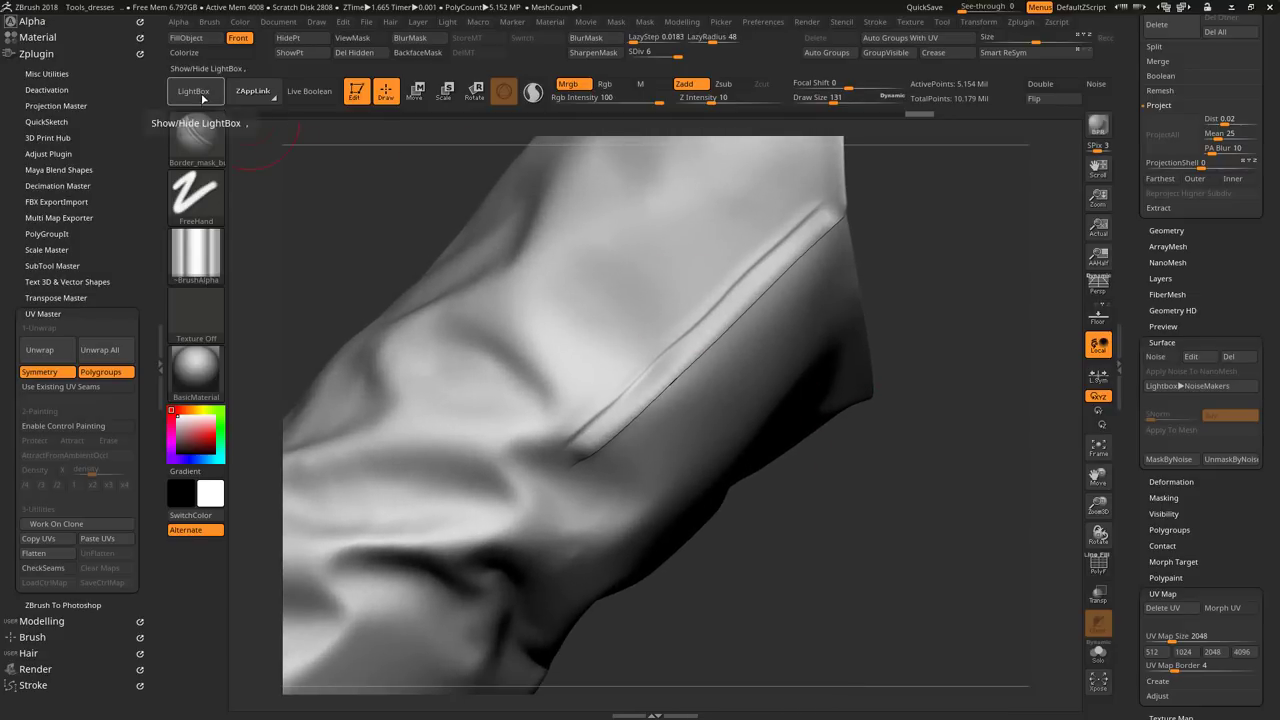
Step: Load the 2D_1Stiches_2 brush and draw a stitch line down the sleeve seam
left_click(220, 135)
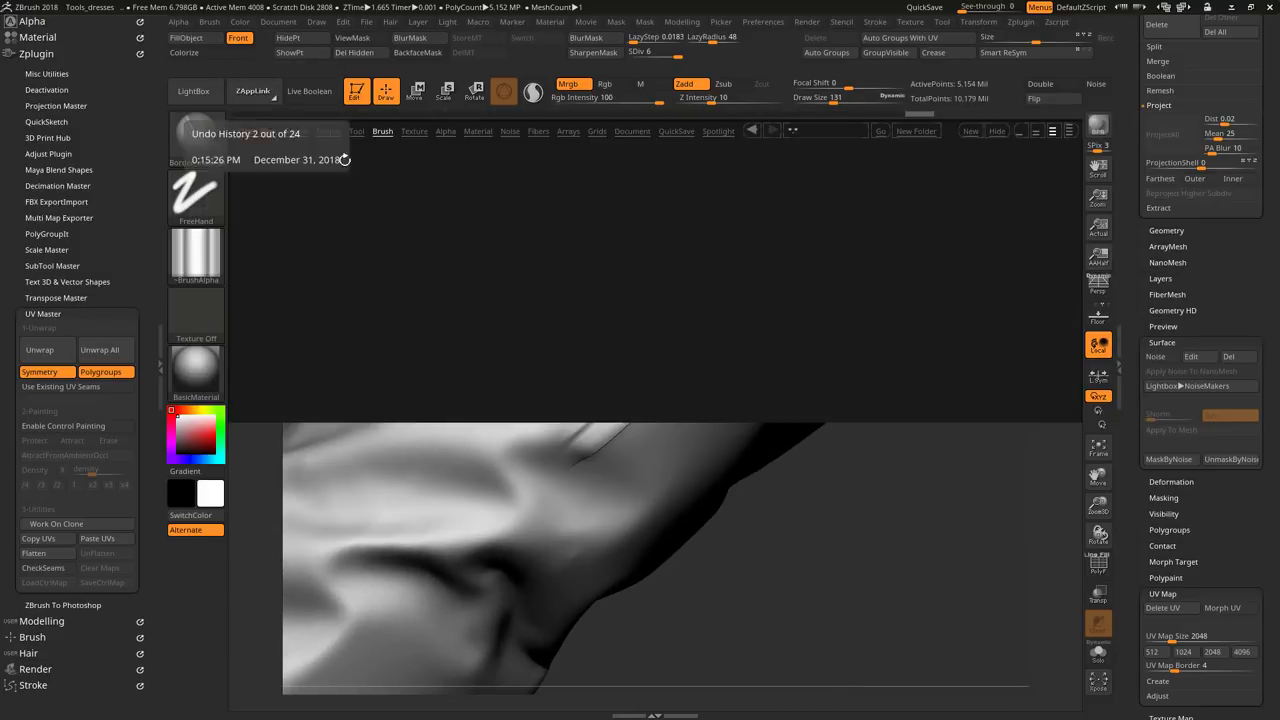
left_click(193, 91)
double_click(340, 180)
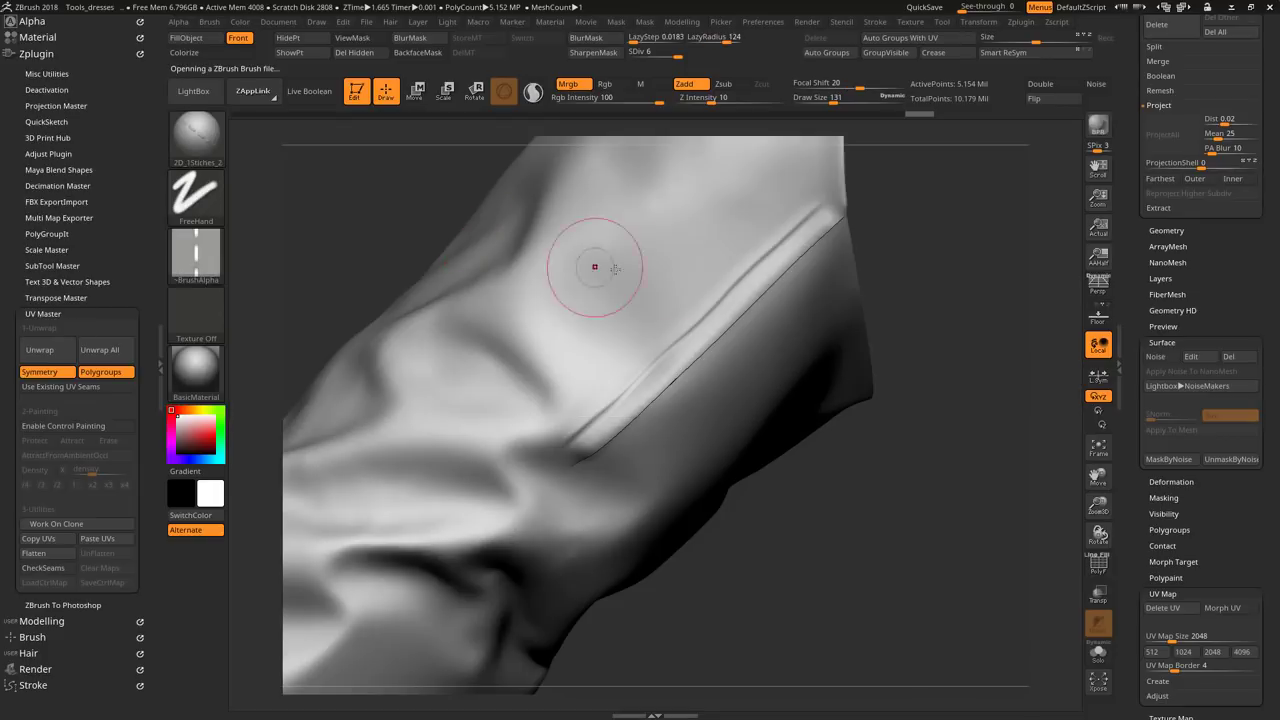
left_click_drag(570, 460, 818, 215)
key("s")
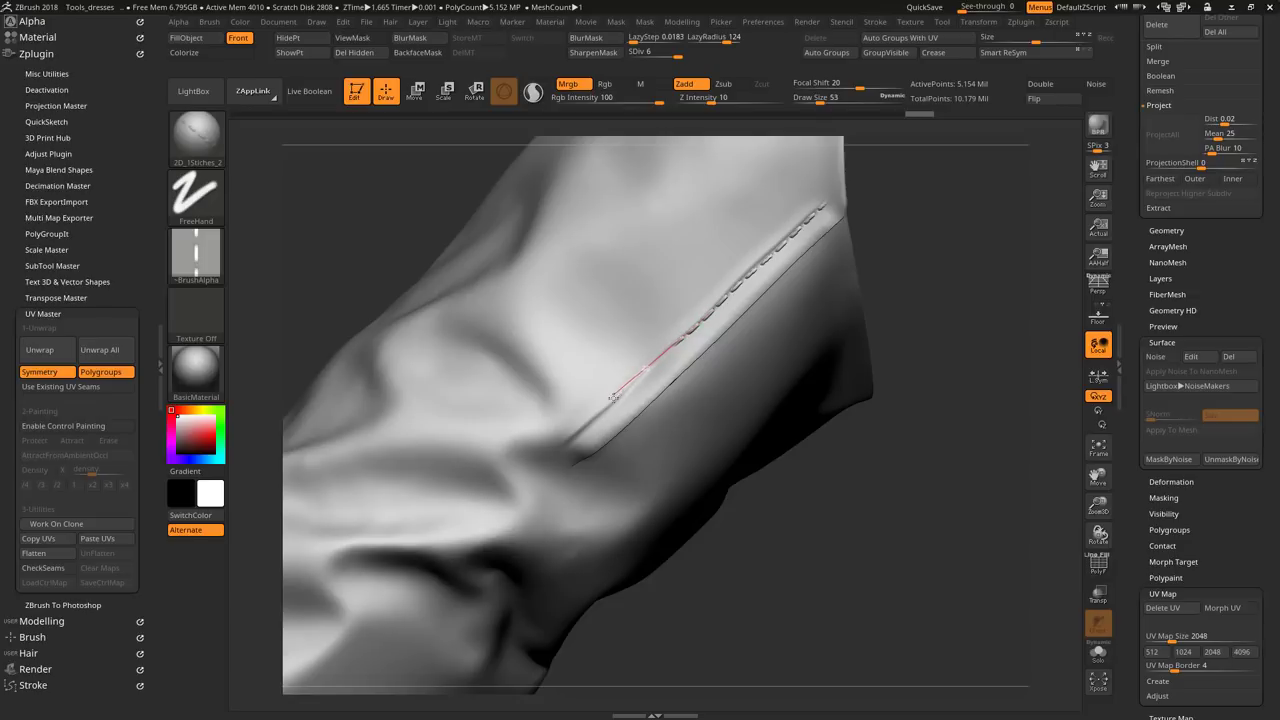
left_click_drag(612, 398, 572, 457)
left_click_drag(858, 466, 480, 268)
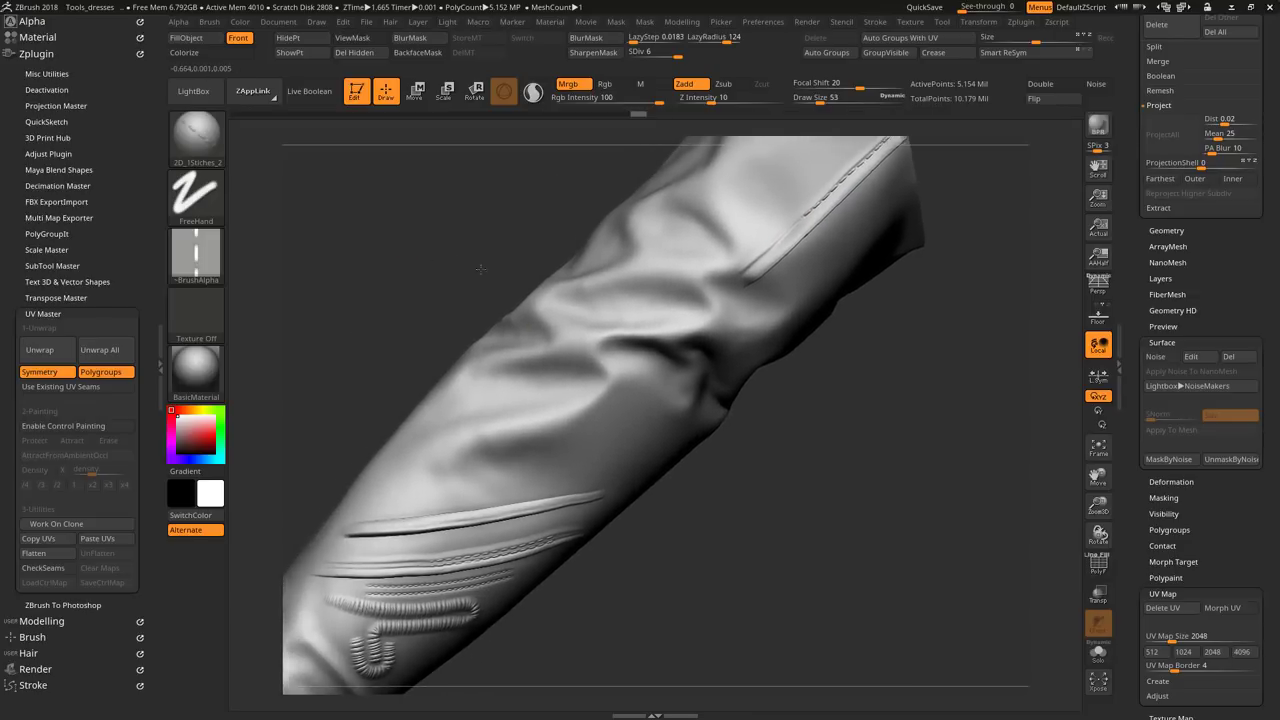
Step: Load Returned_Stiches, then Sewing_Bumped, and draw a bumped stitch line across the sleeve
key("comma")
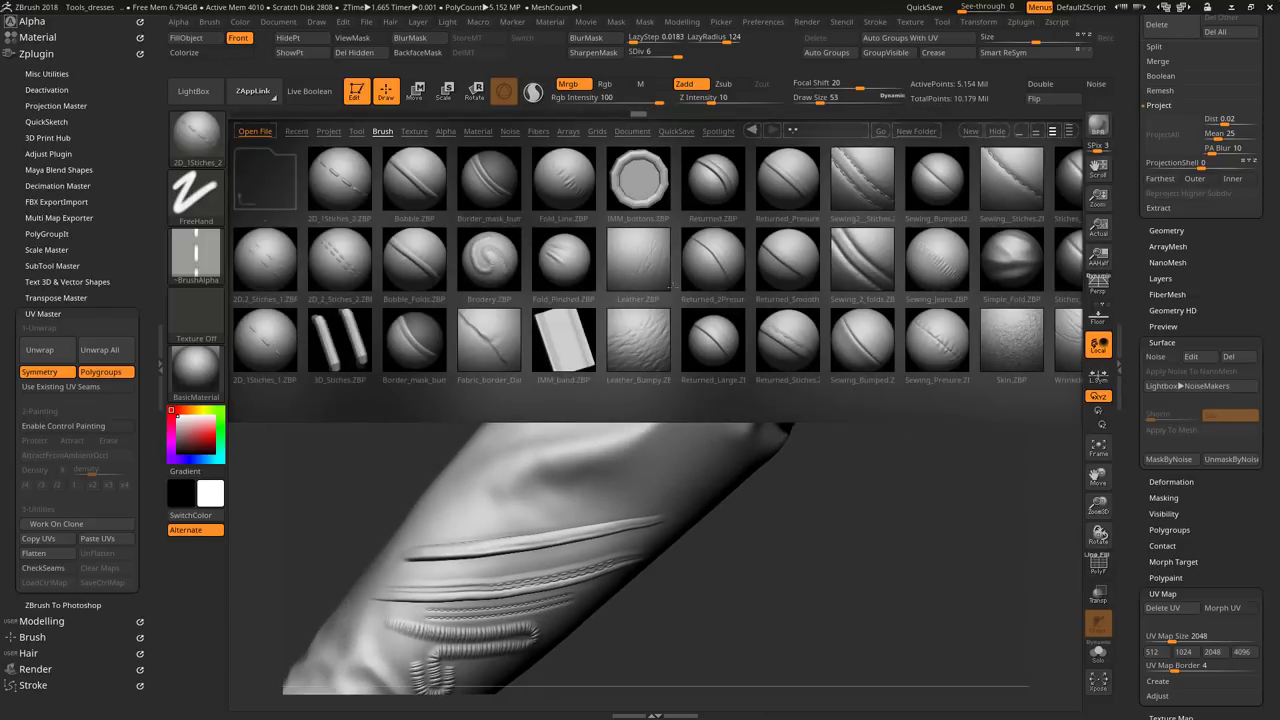
double_click(782, 333)
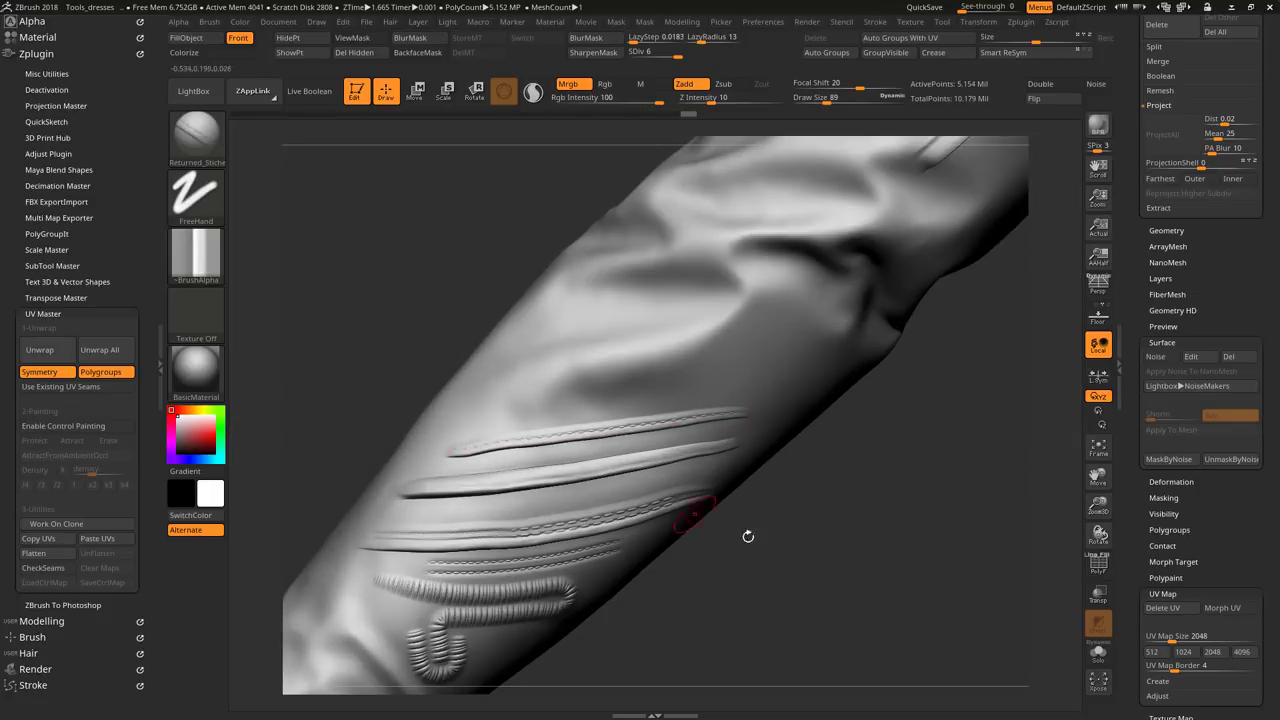
left_click_drag(389, 285, 814, 586)
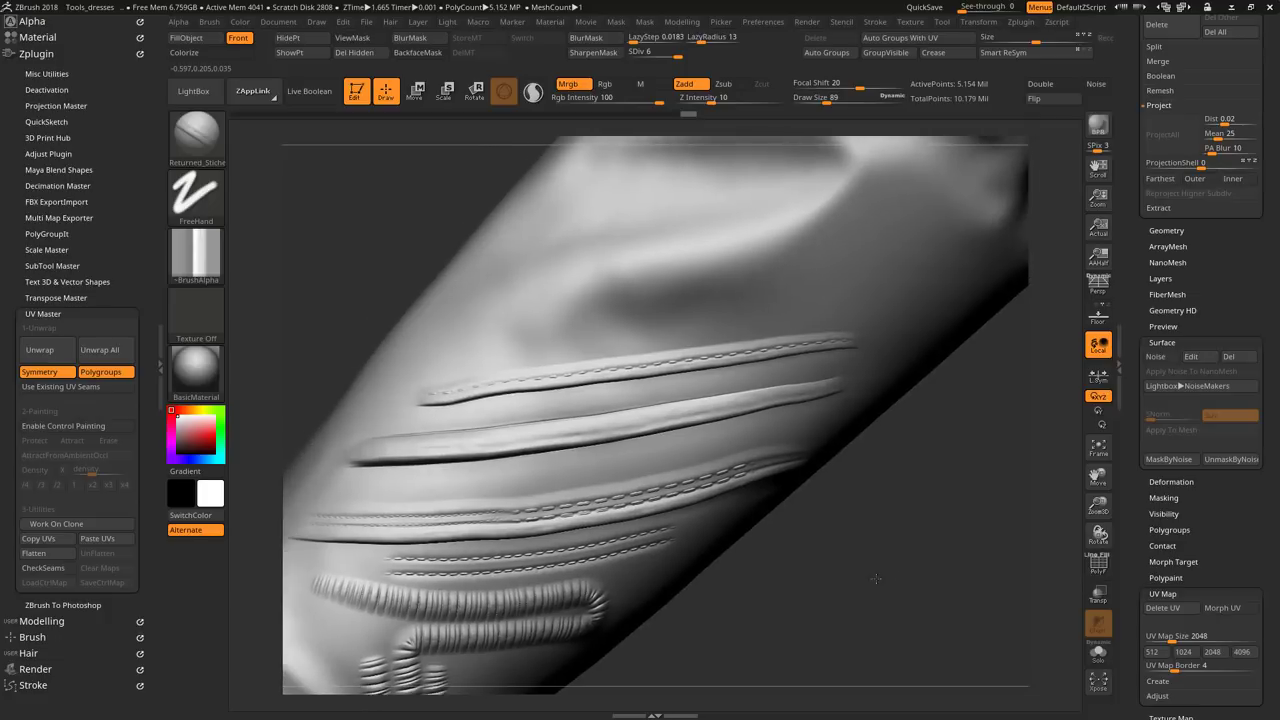
left_click(210, 138)
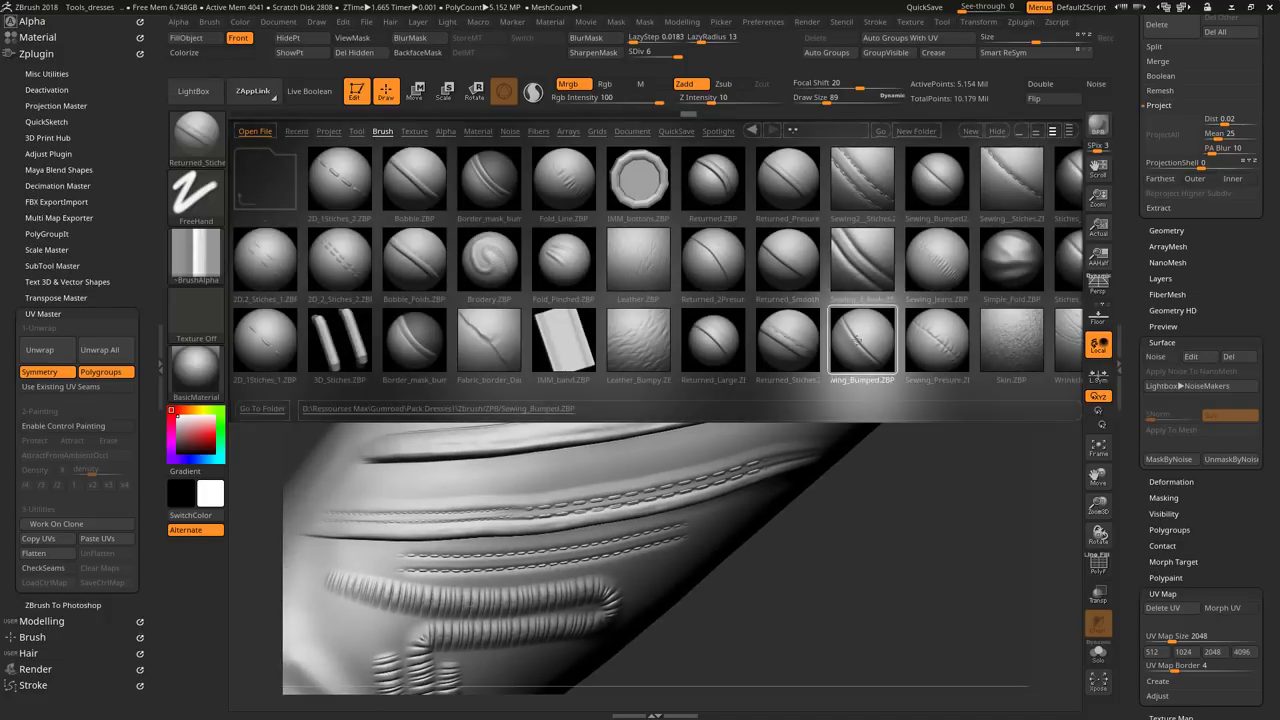
left_click(870, 340)
mouse_move(910, 537)
left_mouse_down()
mouse_move(878, 262)
mouse_move(726, 328)
mouse_move(540, 380)
left_mouse_up()
mouse_move(420, 331)
left_mouse_down()
mouse_move(691, 453)
mouse_move(443, 460)
left_mouse_up()
Step: Stitch along the upper seam groove with the Sewing_Presure and Sewing_Stiches brushes
left_click(193, 91)
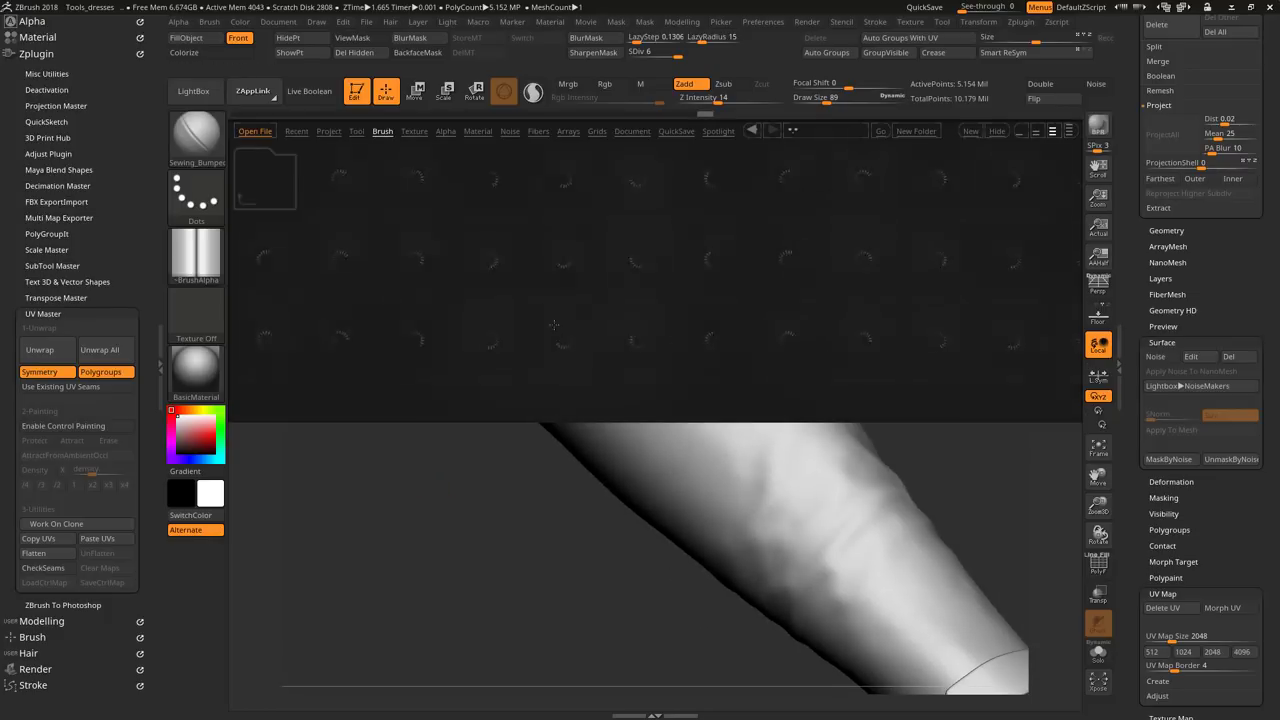
double_click(930, 348)
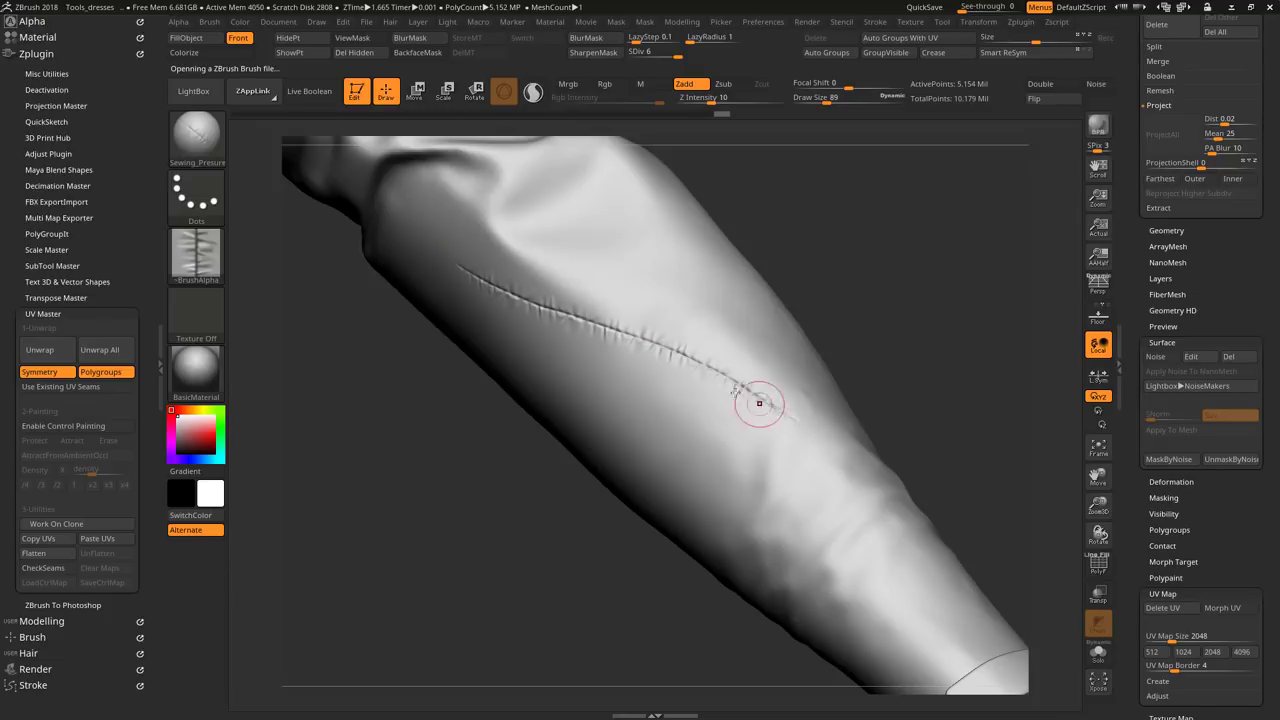
left_click(206, 103)
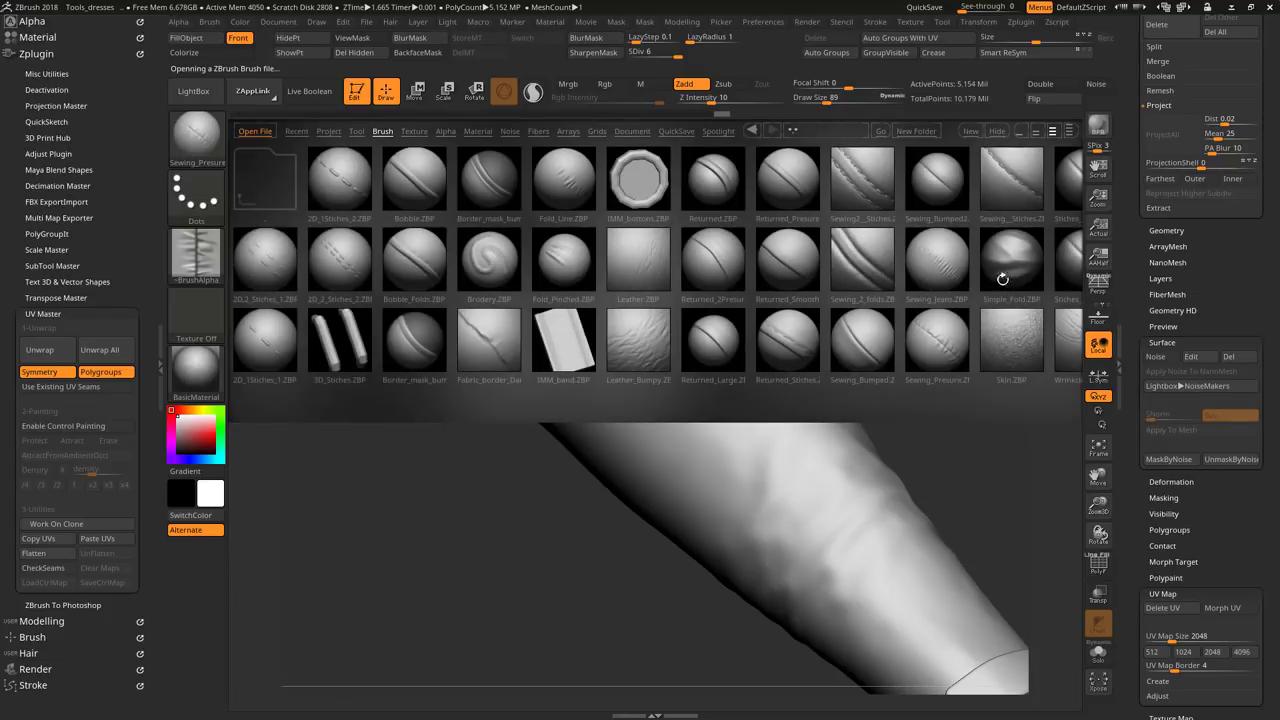
double_click(1019, 186)
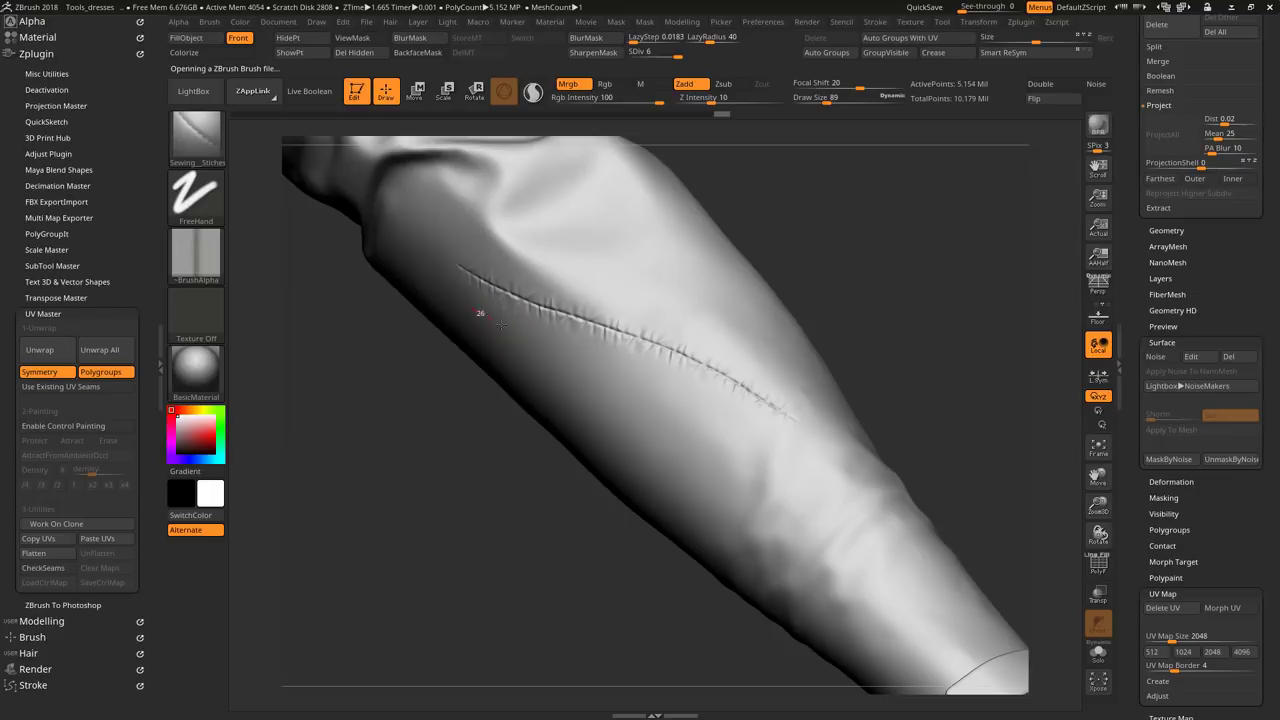
right_click_drag(407, 386, 455, 245, "alt")
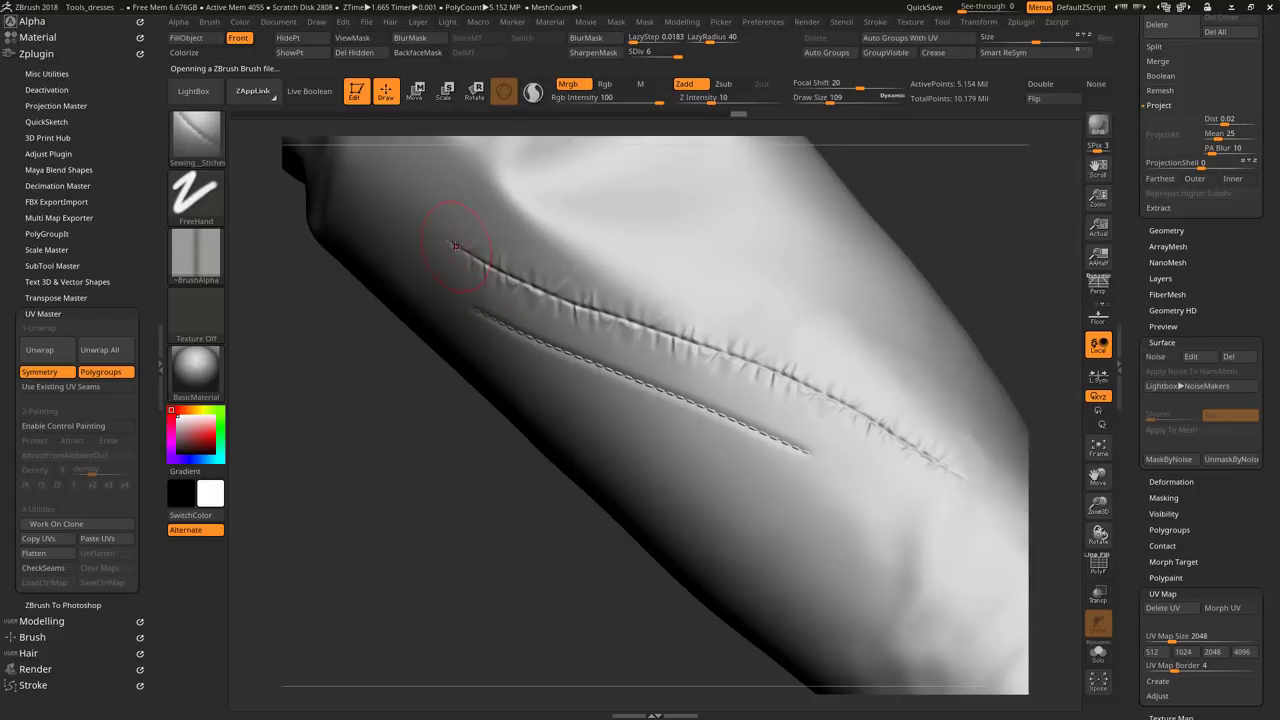
left_click_drag(605, 314, 655, 327)
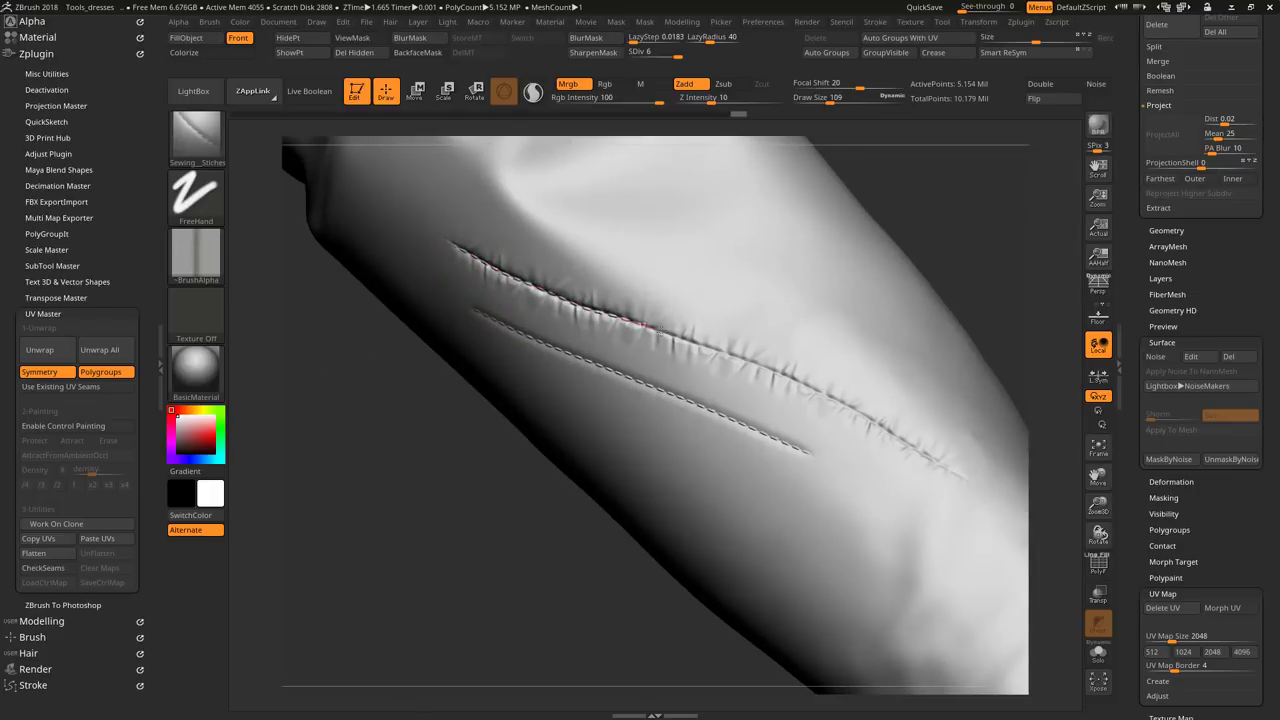
left_click_drag(772, 370, 800, 386)
mouse_move(440, 520)
left_mouse_down()
mouse_move(431, 494)
mouse_move(456, 513)
left_mouse_up()
key("comma")
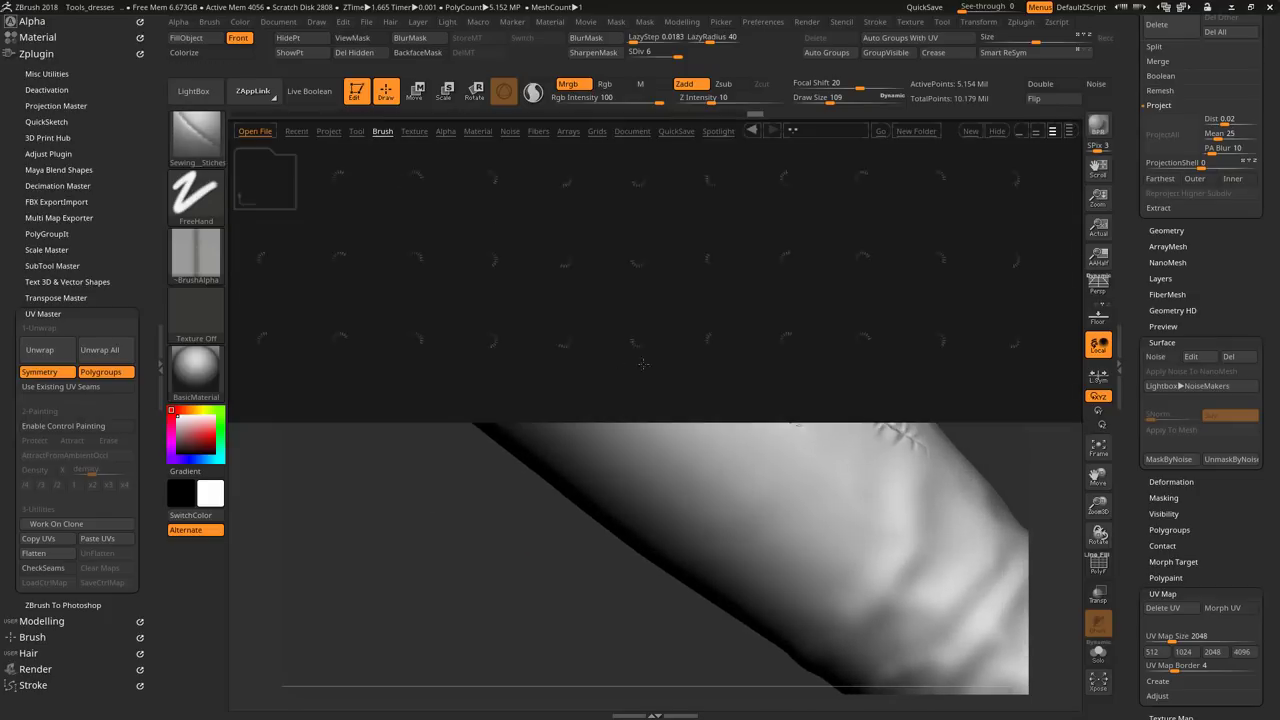
double_click(489, 340)
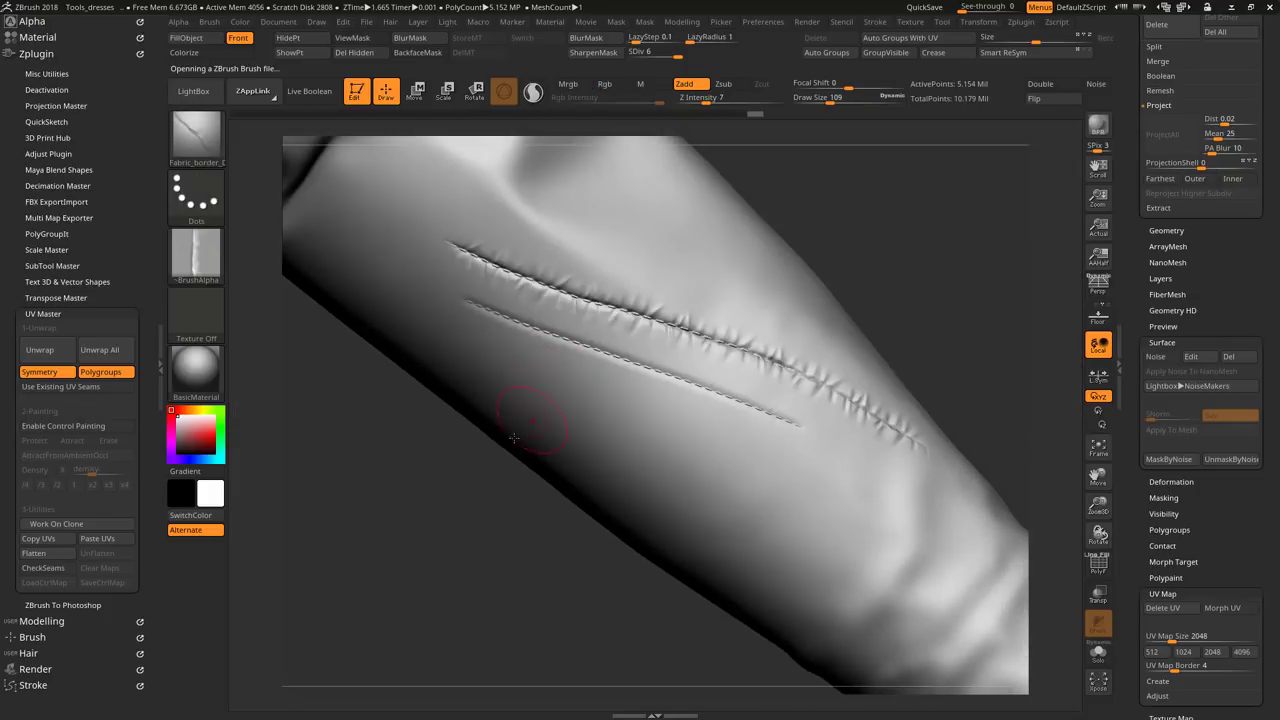
Step: Carve a long Fabric_border seam groove down the sleeve to its lower edge
left_click_drag(427, 471, 781, 435)
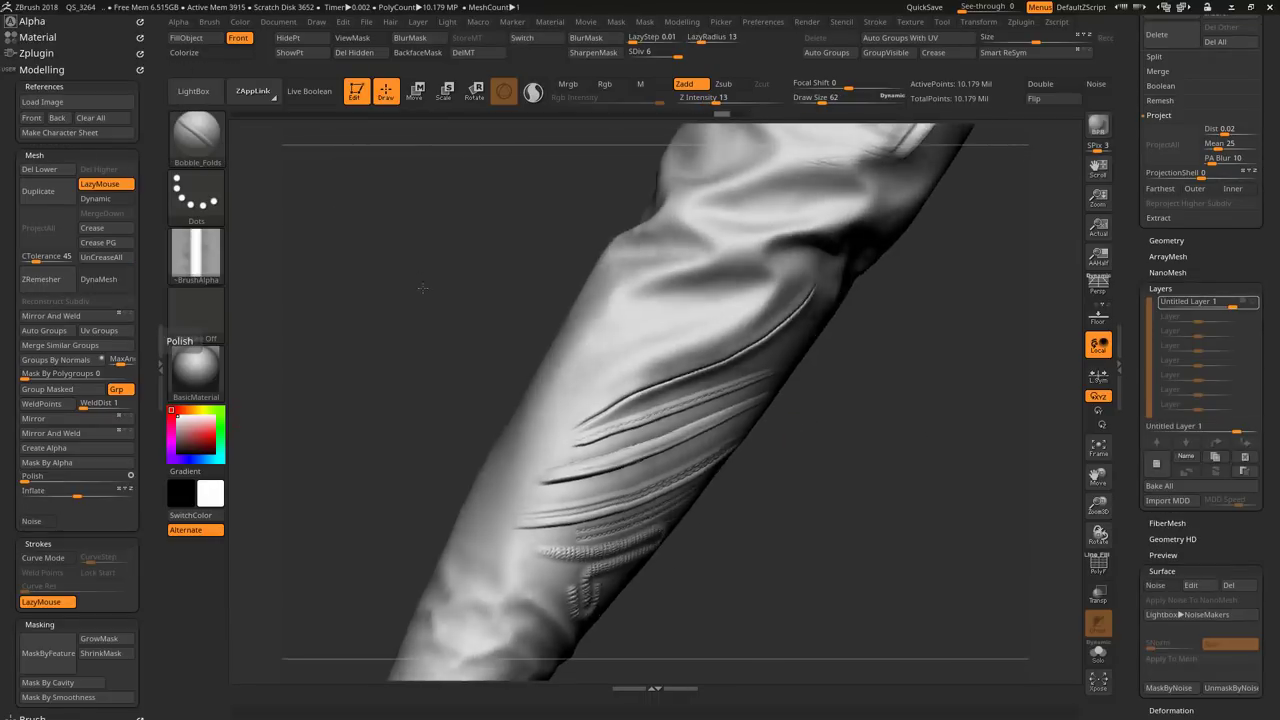
mouse_move(760, 283)
left_mouse_down()
mouse_move(640, 345)
mouse_move(520, 472)
left_mouse_up()
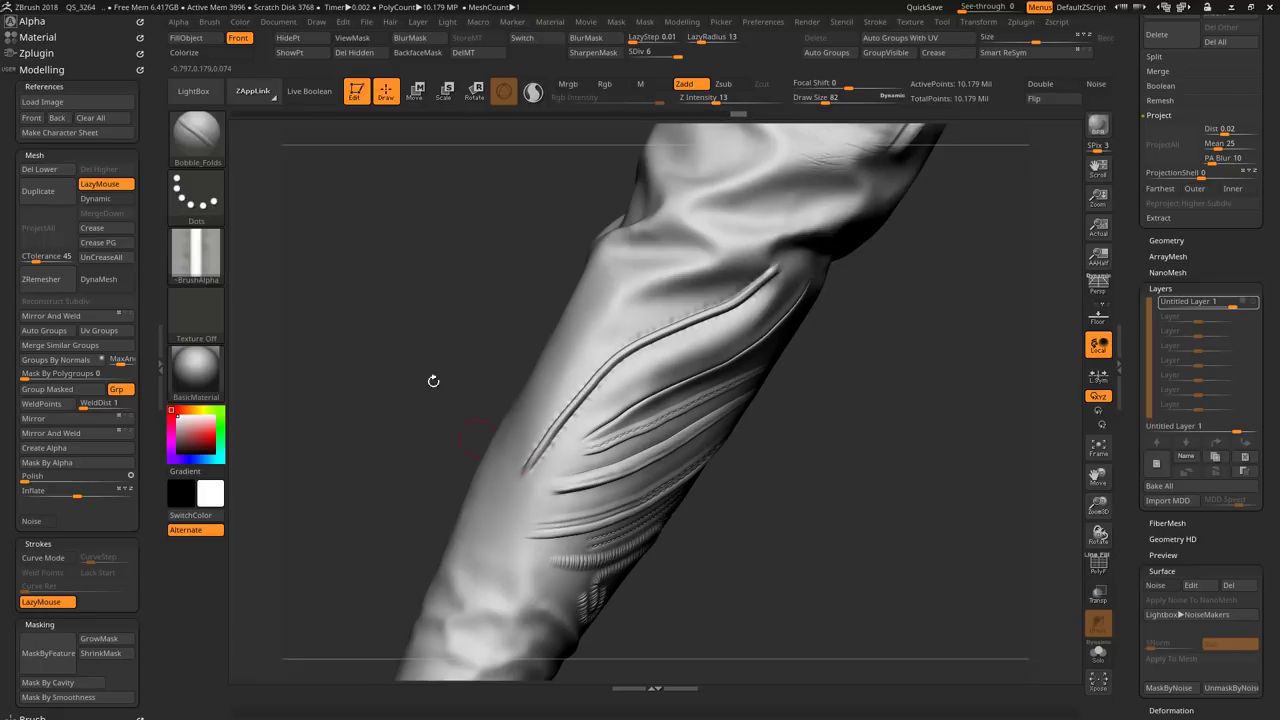
left_click_drag(431, 380, 409, 389)
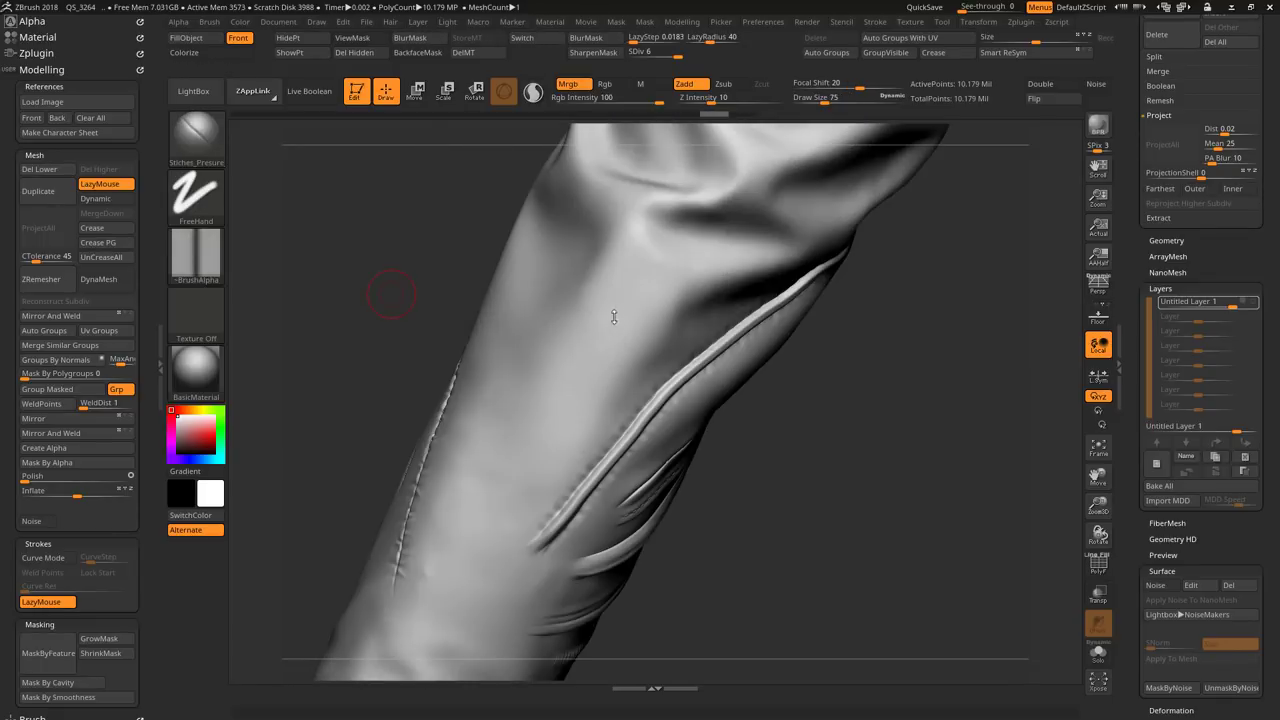
left_click_drag(526, 460, 484, 526)
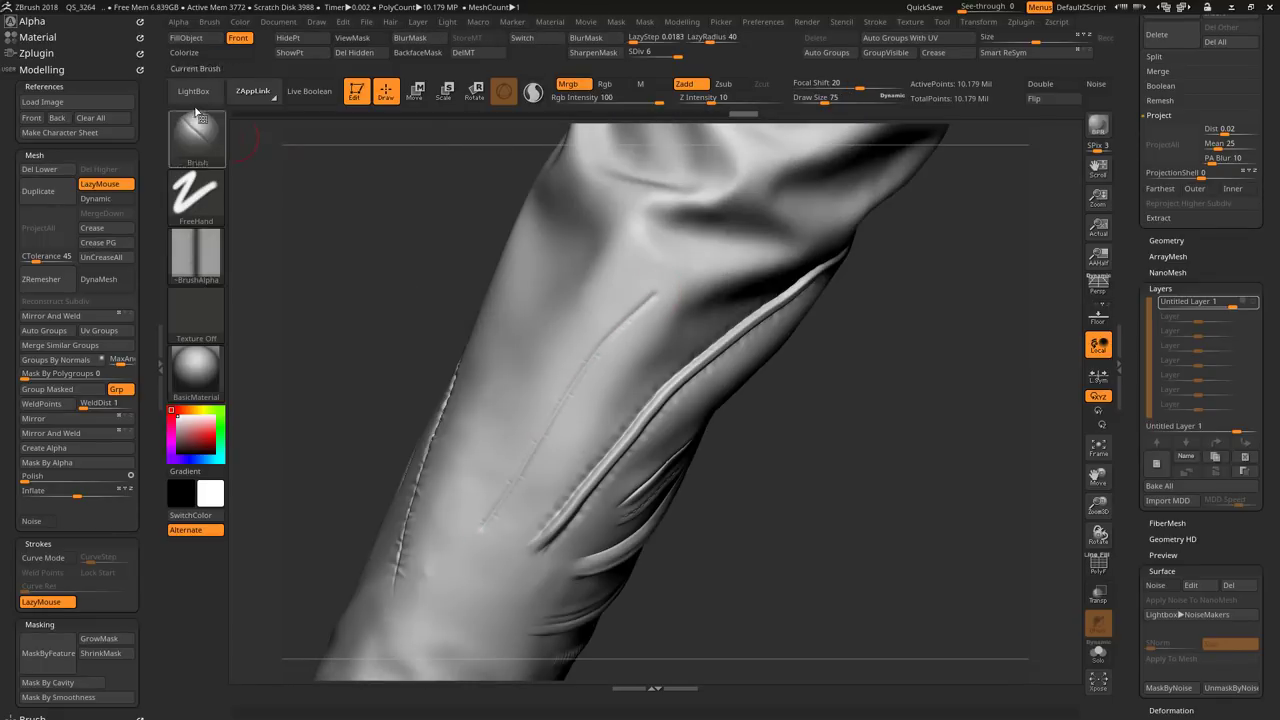
left_click(193, 91)
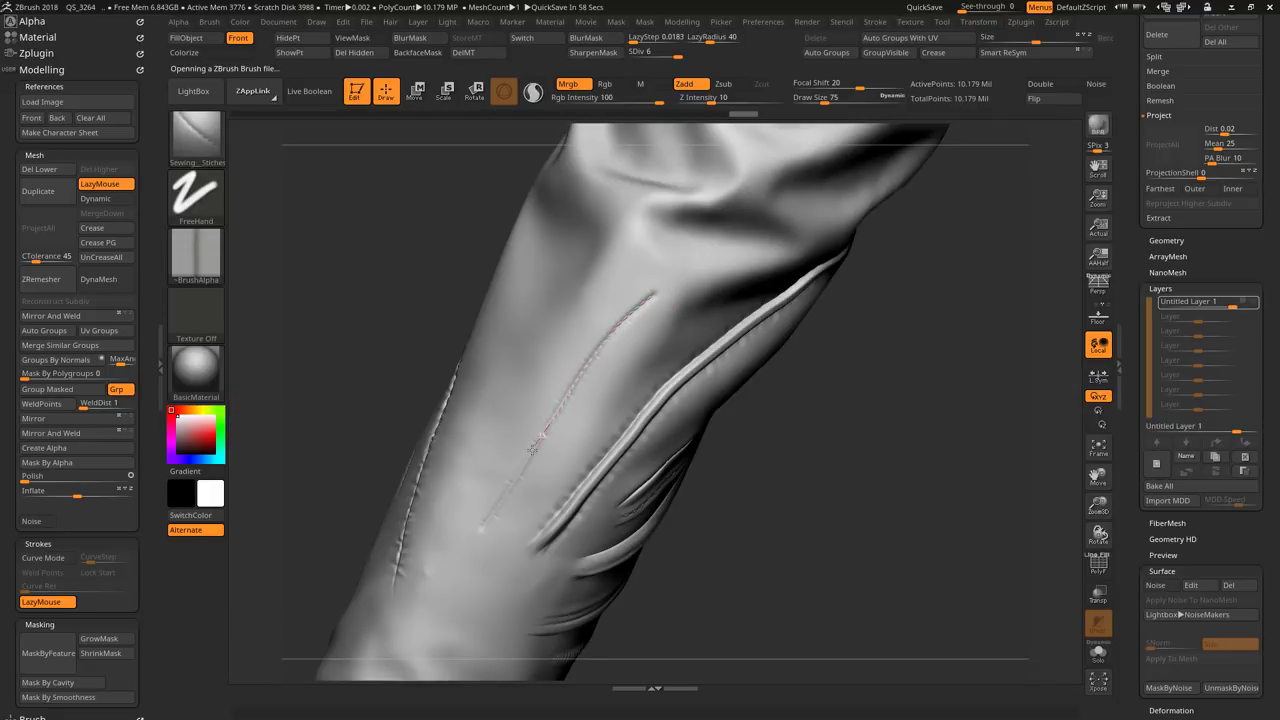
right_click_drag(537, 440, 877, 571)
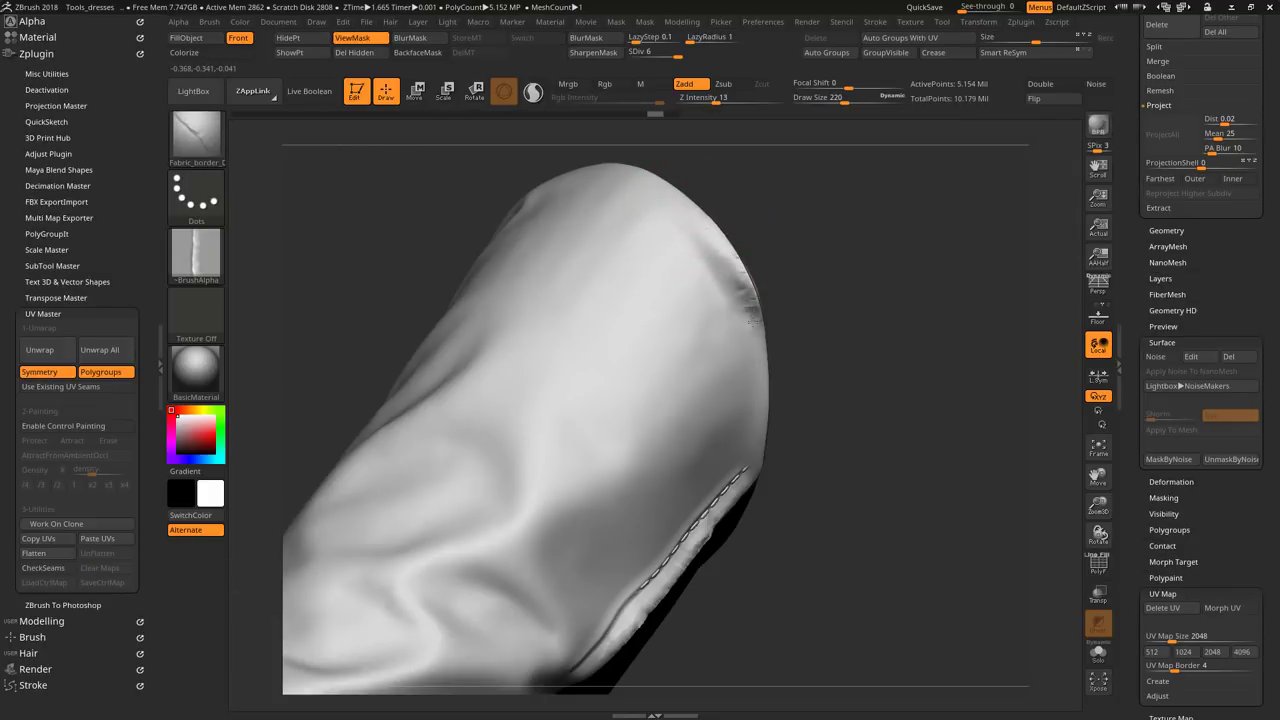
Step: Turn the shoulder seam toward the view and load the Fold_Pinched brush
left_click_drag(816, 416, 630, 201)
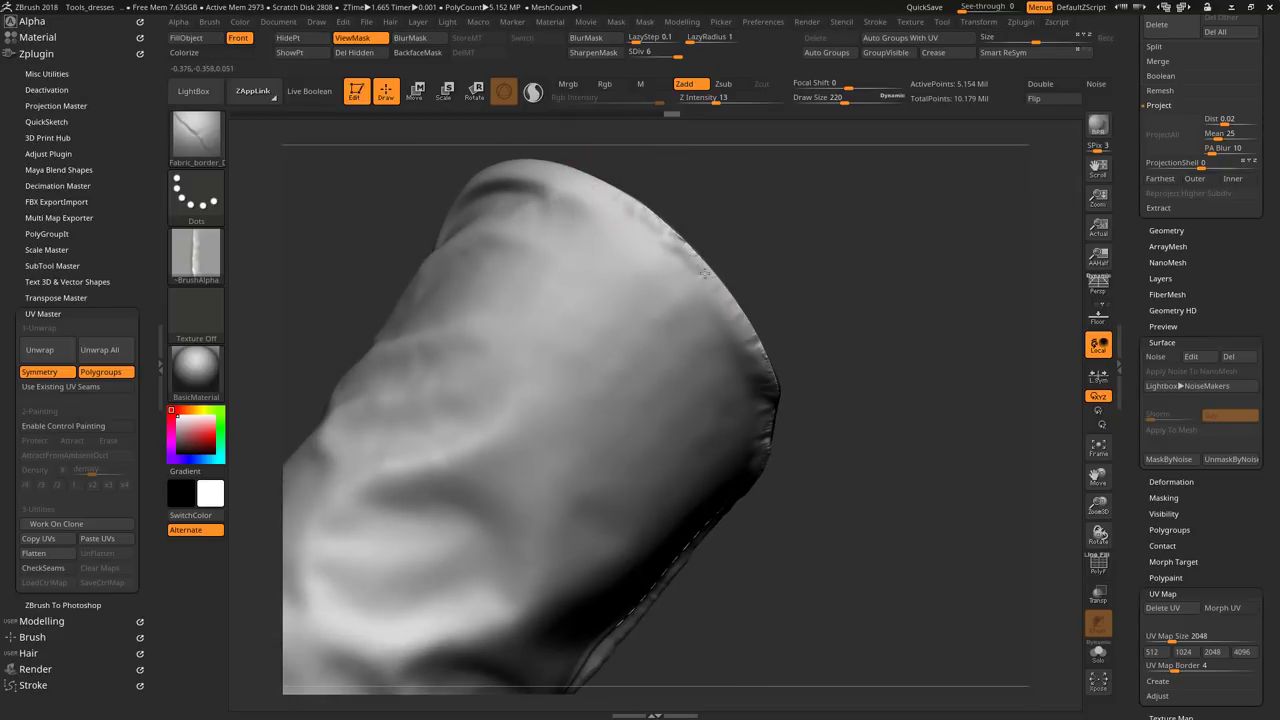
left_click_drag(705, 272, 620, 340)
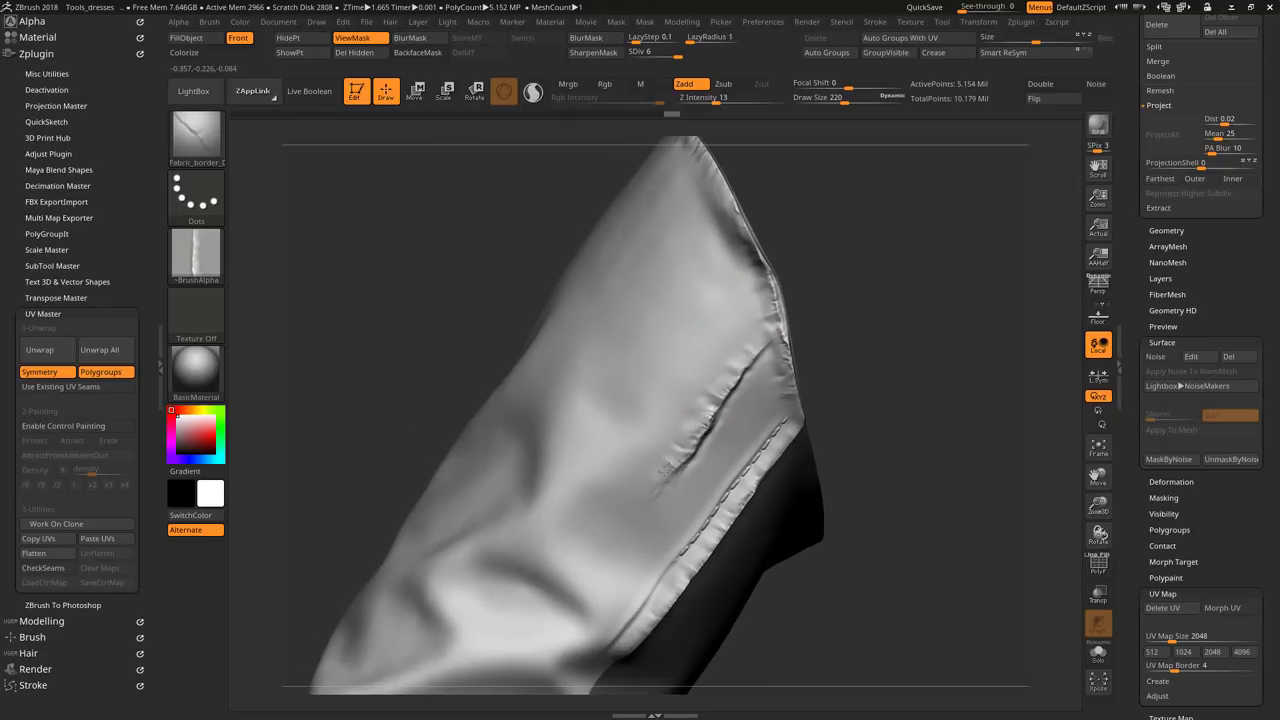
left_click_drag(382, 367, 428, 250)
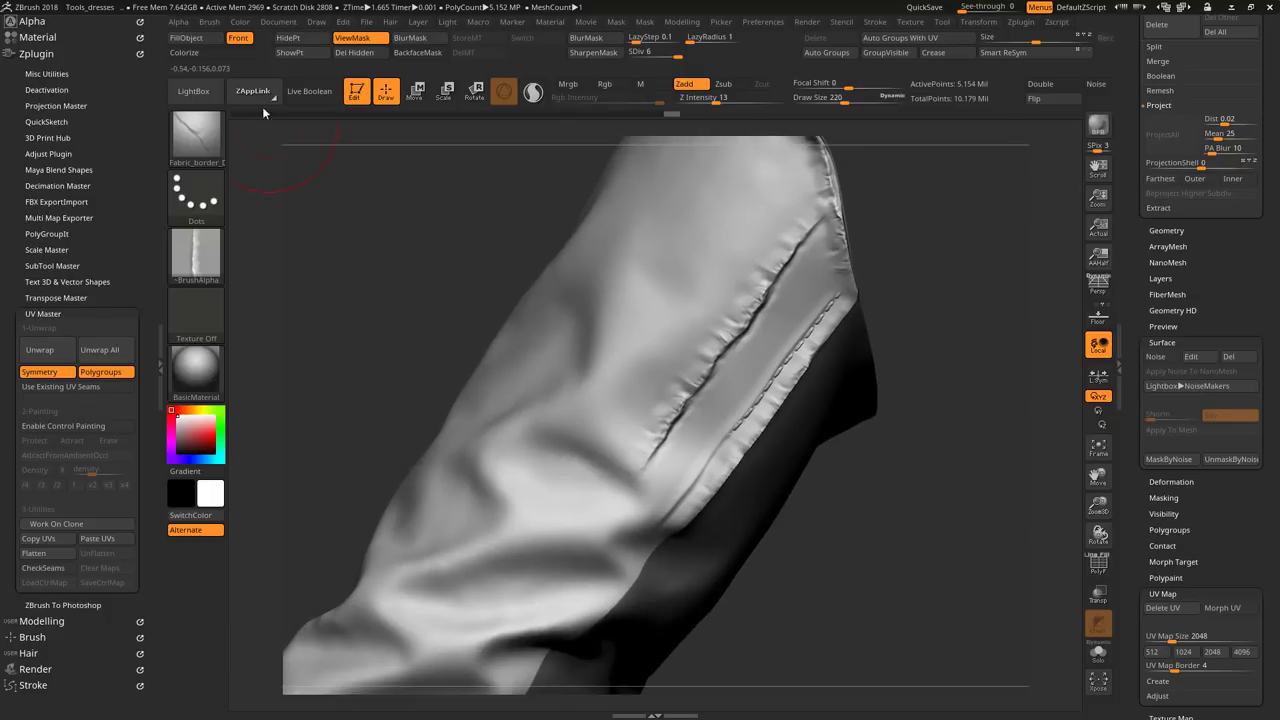
left_click(193, 91)
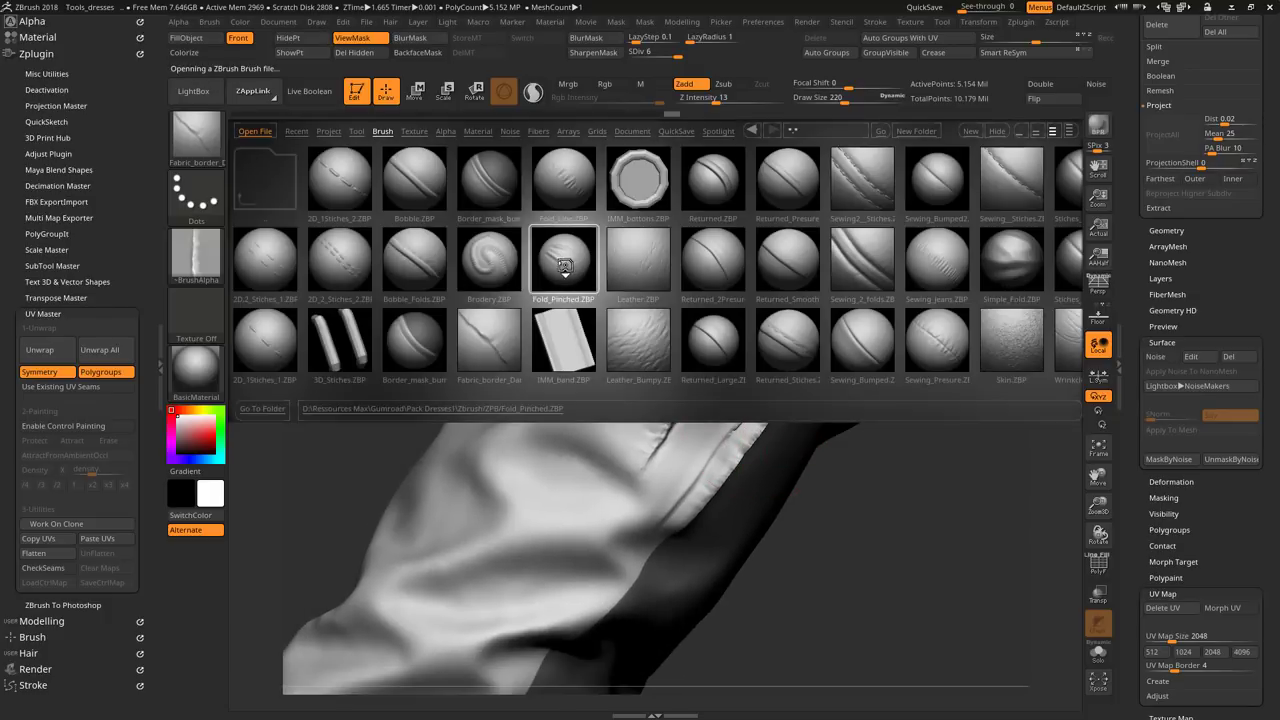
double_click(564, 265)
Step: Tilt the shoulder and swap to the Fold_Line brush from the brush library
left_click_drag(888, 330, 790, 316)
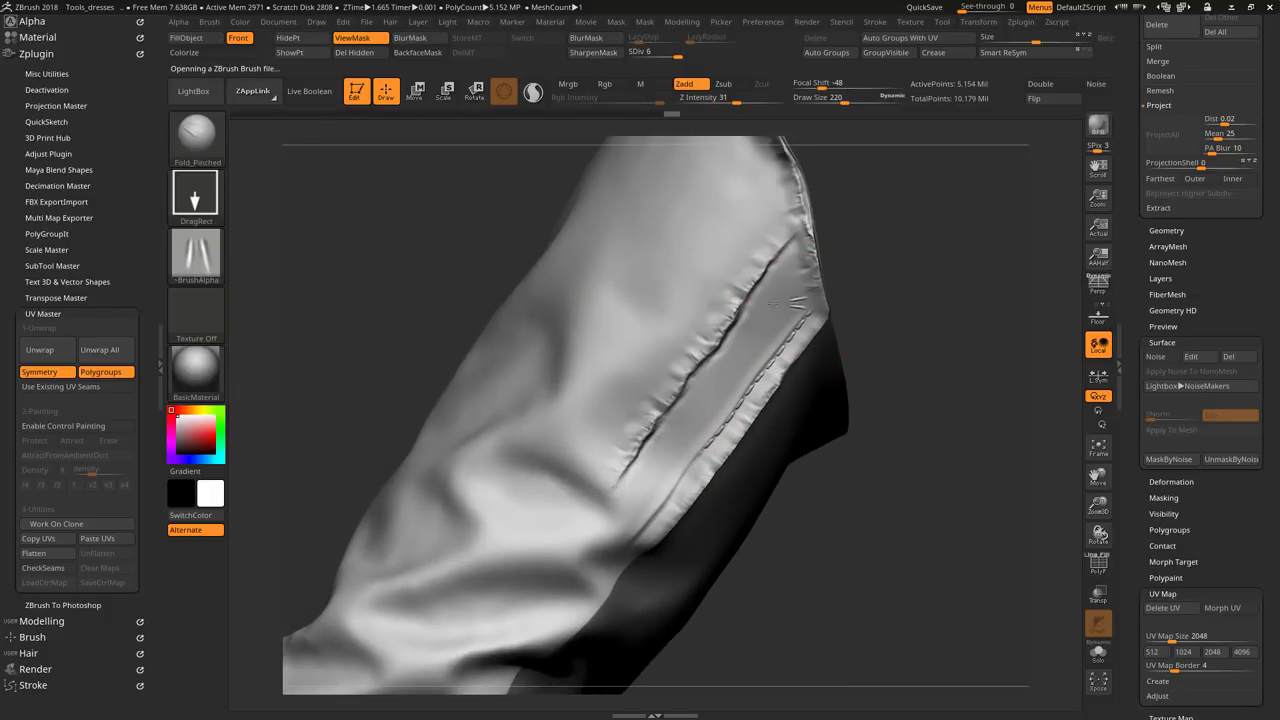
left_click_drag(909, 379, 795, 330)
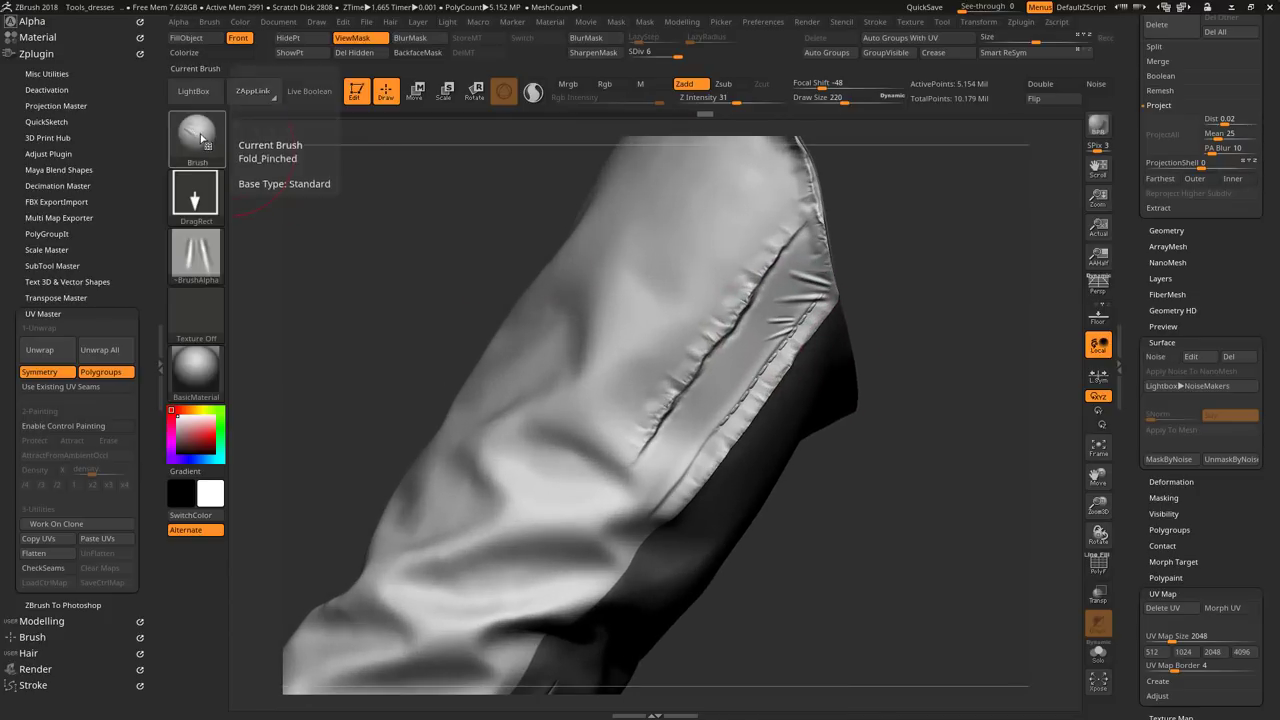
left_click(218, 98)
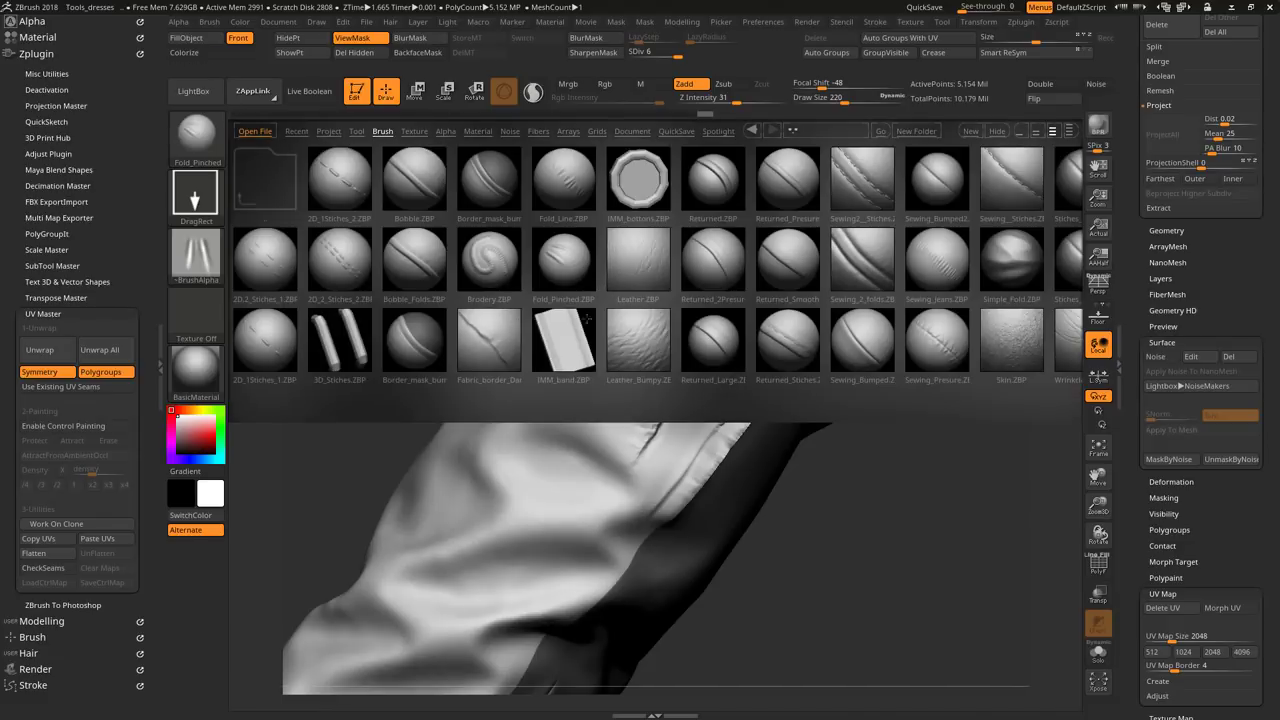
left_click_drag(587, 318, 472, 333)
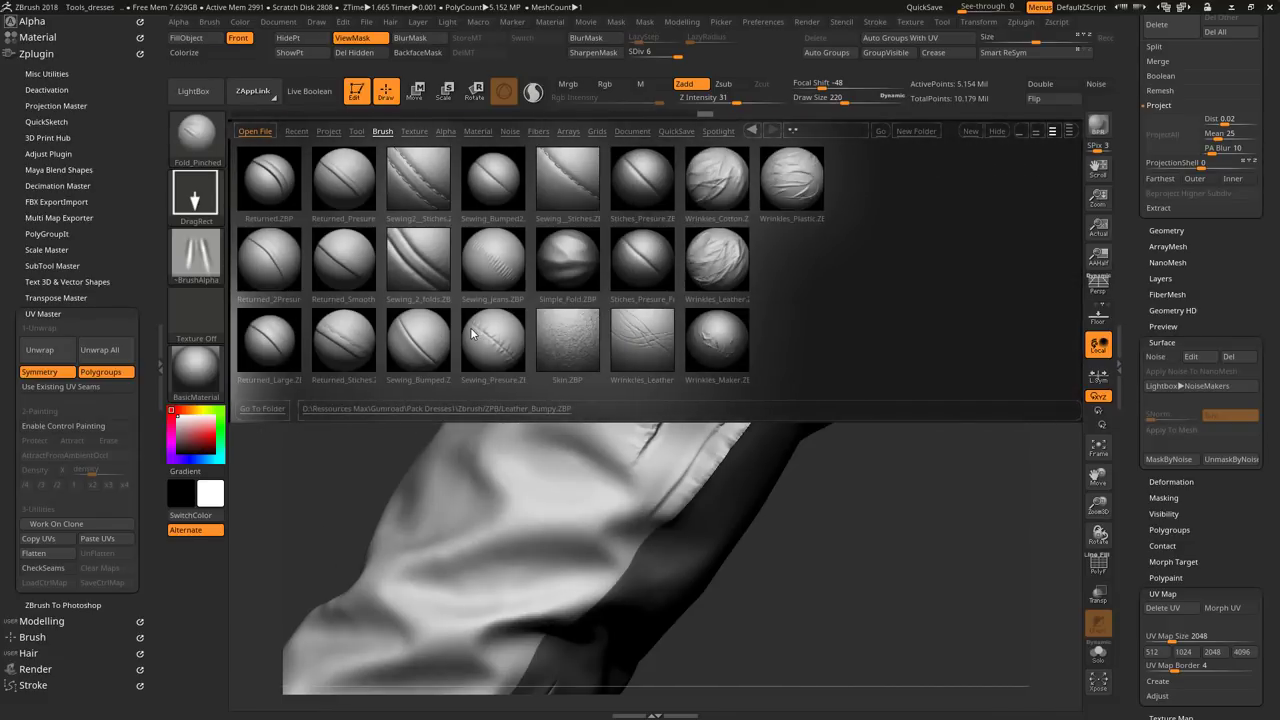
left_click_drag(472, 333, 538, 318)
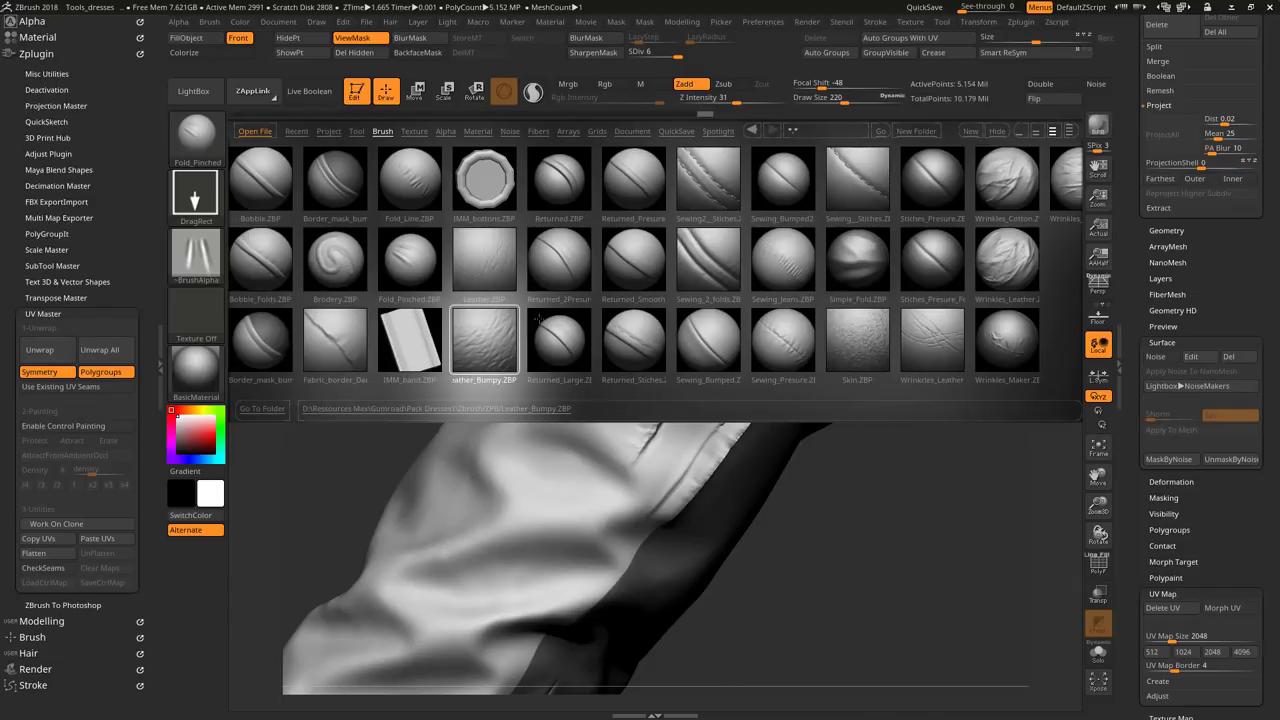
double_click(410, 180)
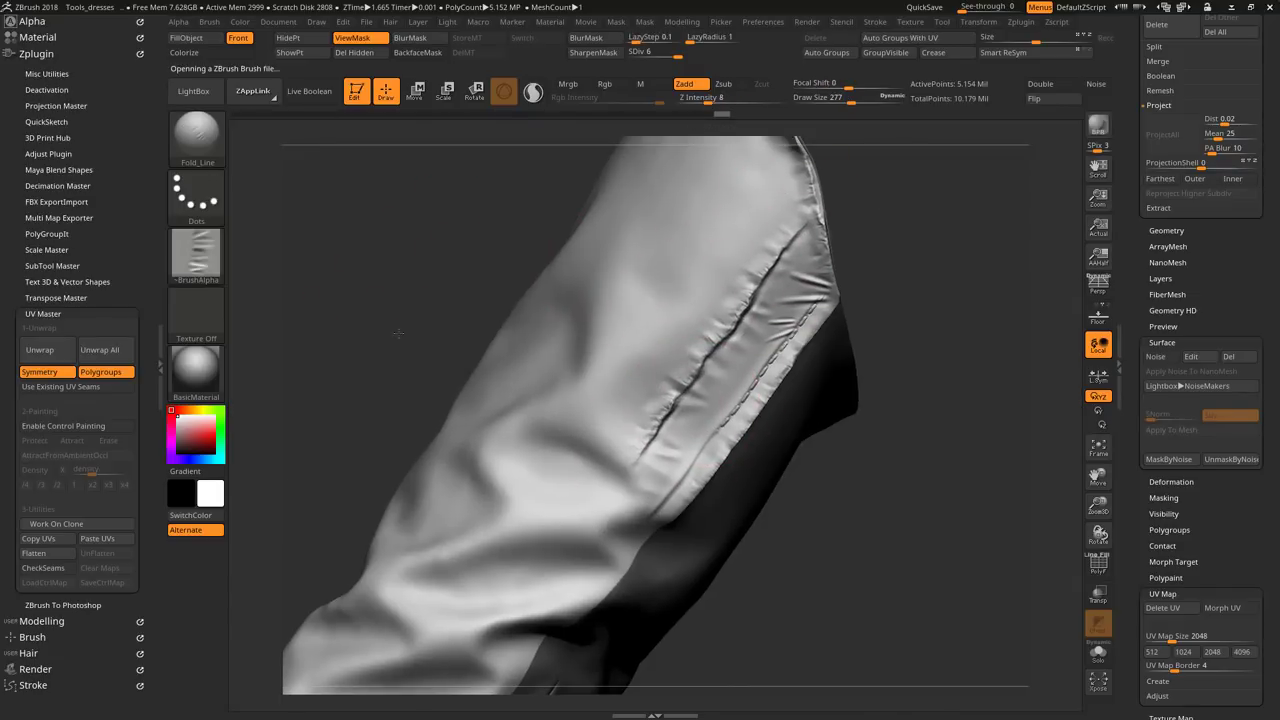
Step: Inspect the sleeve's front seam and rounded top from several angles, then reopen the brush library
mouse_move(880, 450)
left_mouse_down()
mouse_move(904, 265)
mouse_move(671, 229)
left_mouse_up()
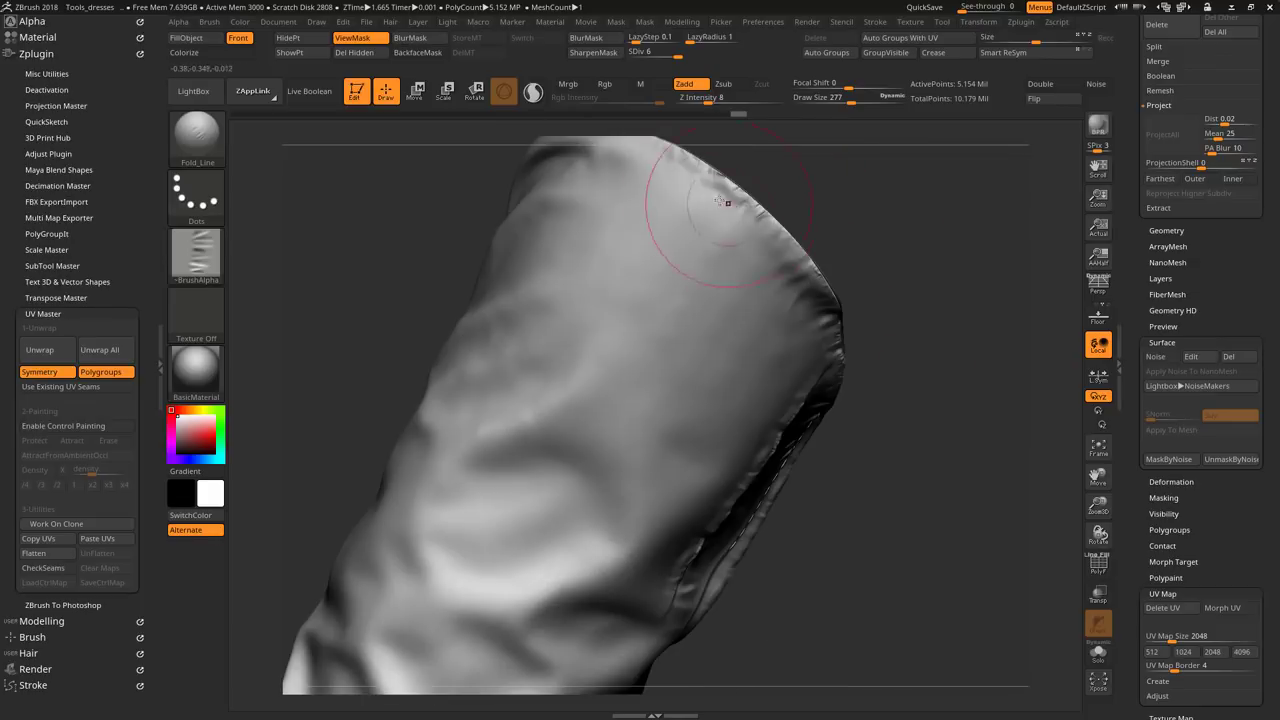
left_click_drag(780, 245, 828, 350)
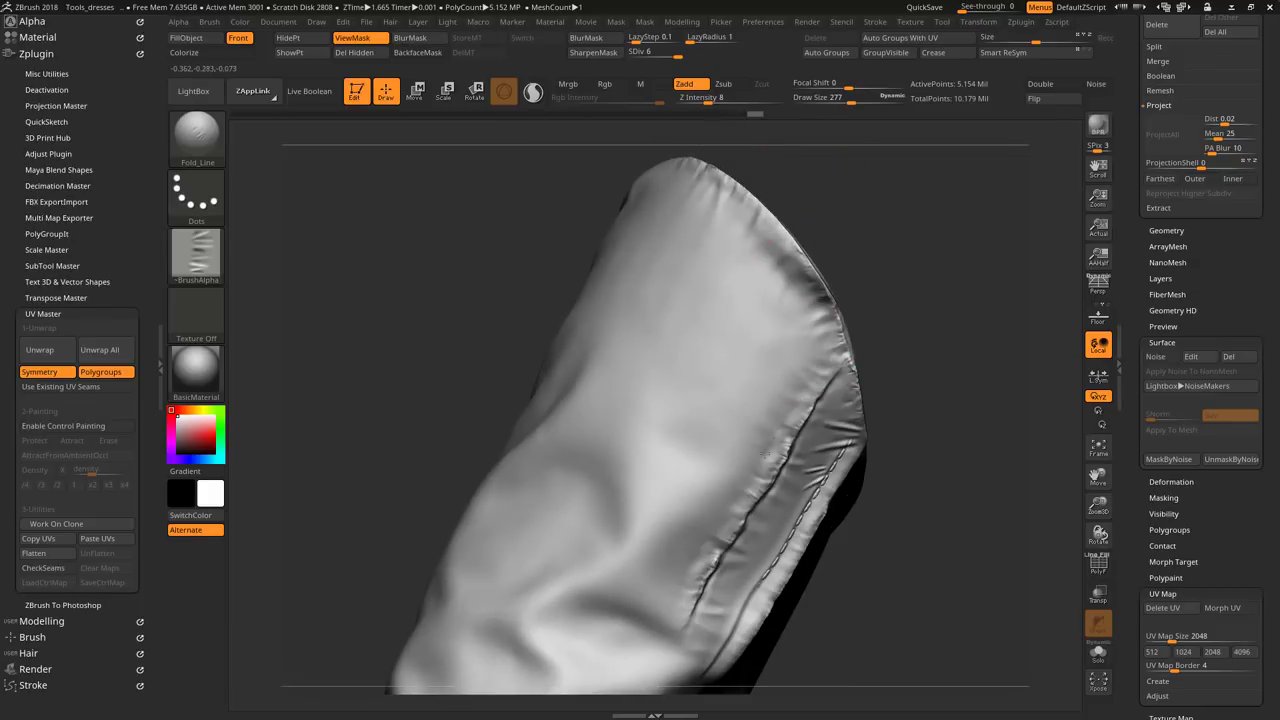
left_click_drag(930, 472, 760, 330)
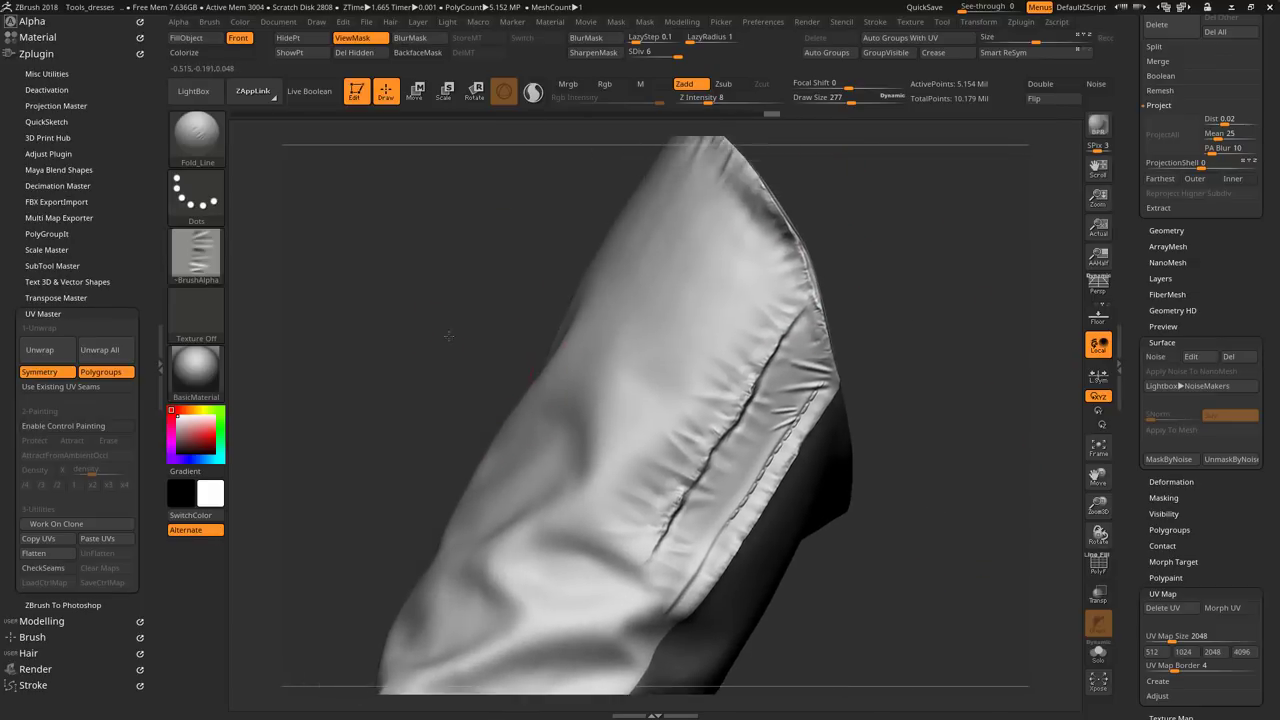
left_click(199, 100)
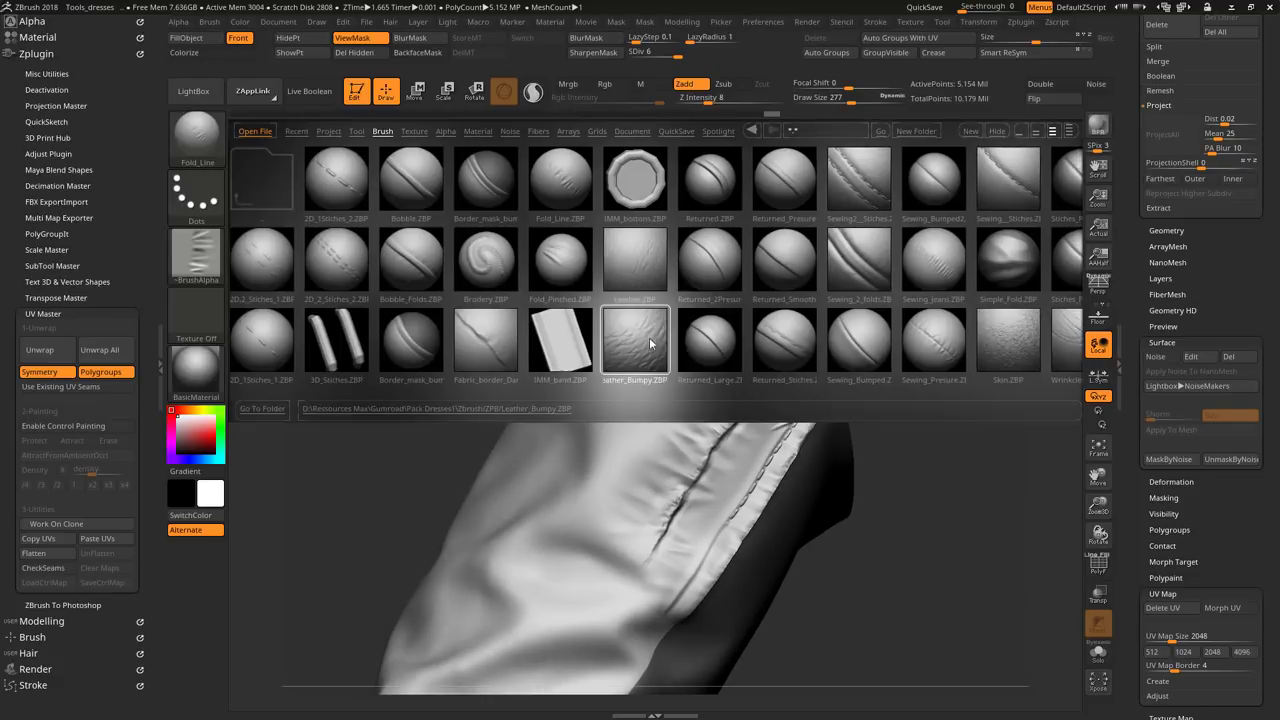
Step: Load Leather_Bumpy and stamp bumpy leather texture along the upper sleeve
double_click(649, 337)
left_click_drag(727, 250, 749, 273)
key("ctrl+z")
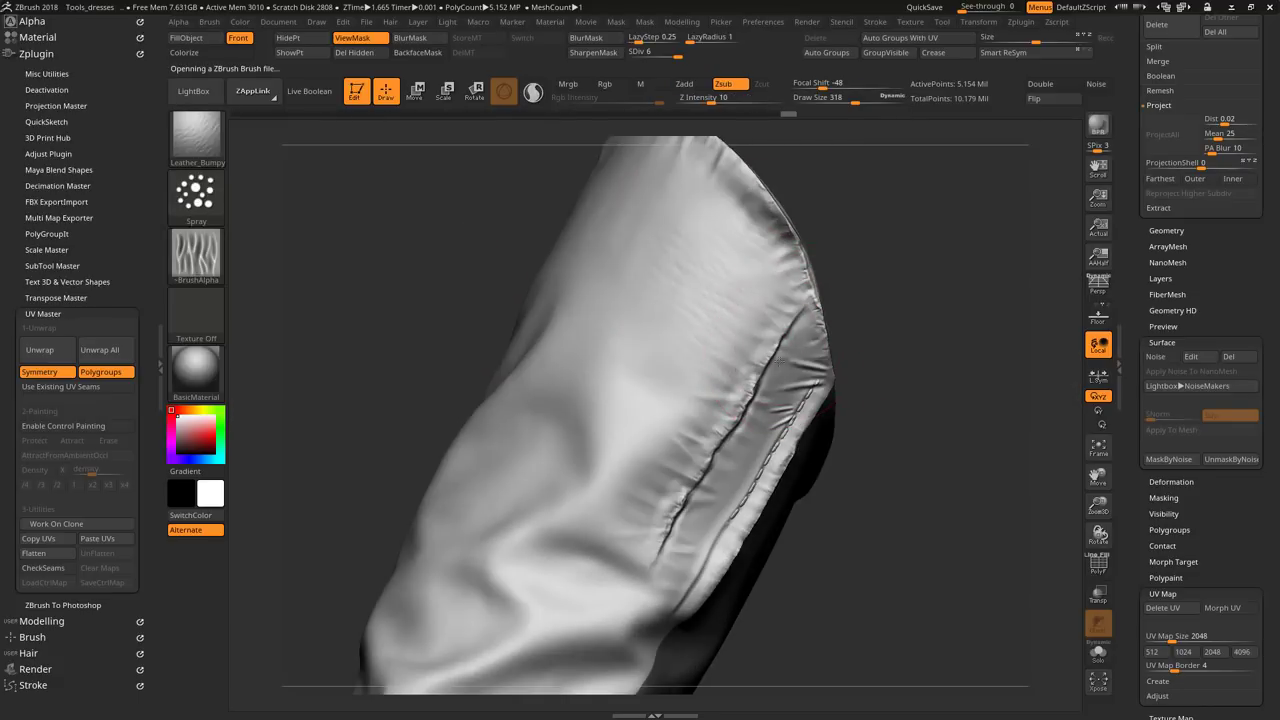
left_click_drag(686, 300, 780, 287)
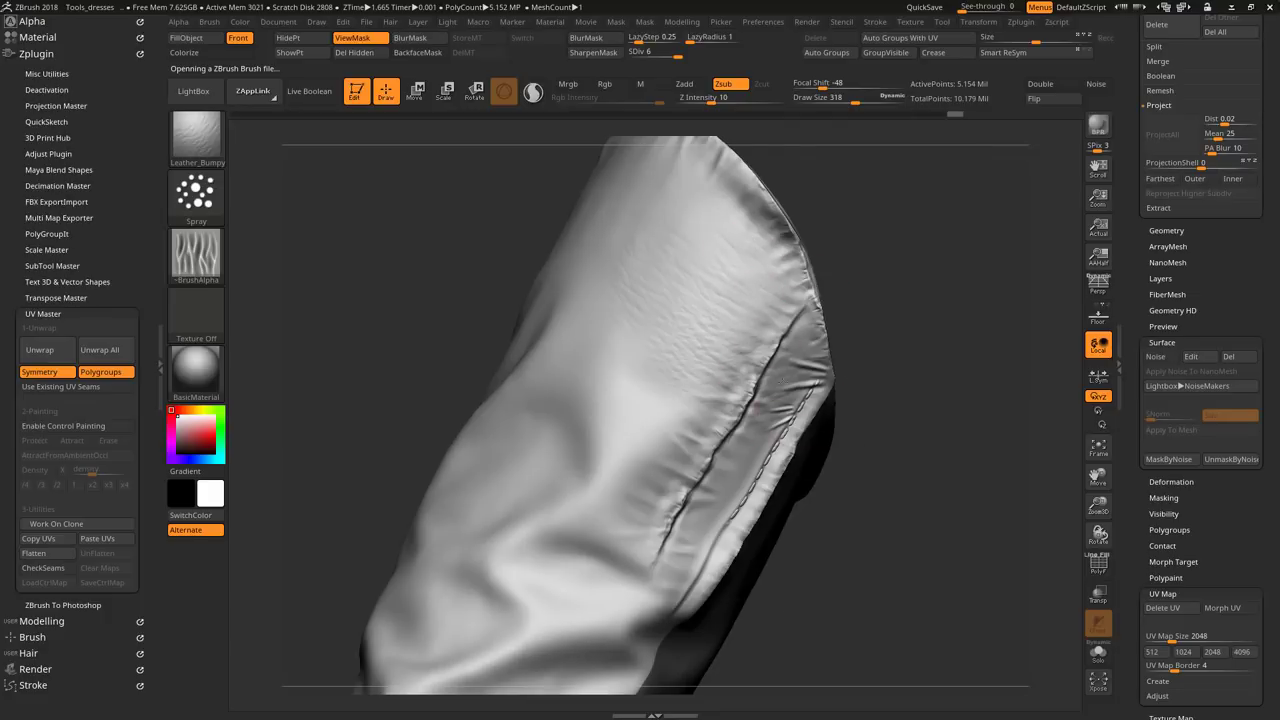
right_click_drag(757, 405, 743, 433)
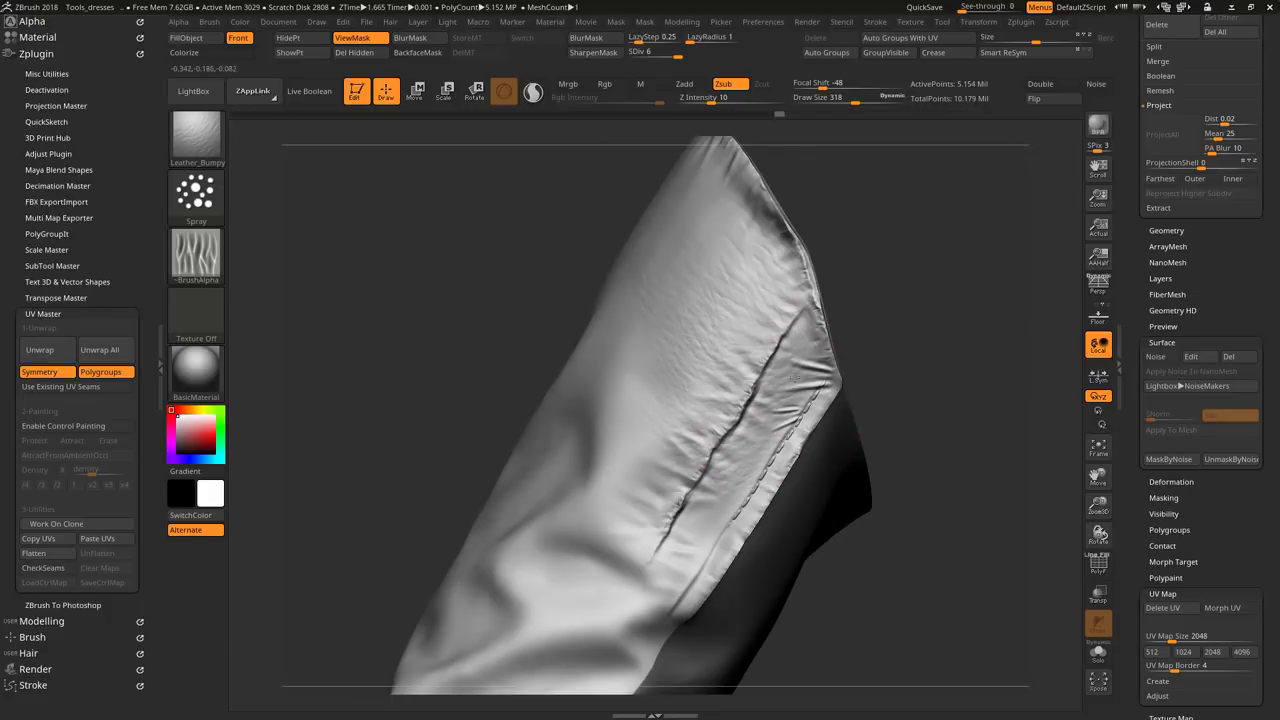
Step: Load the Wrinkles_Leather brush, adjust its size, and bring the lower sleeve into view
key("b")
key("comma")
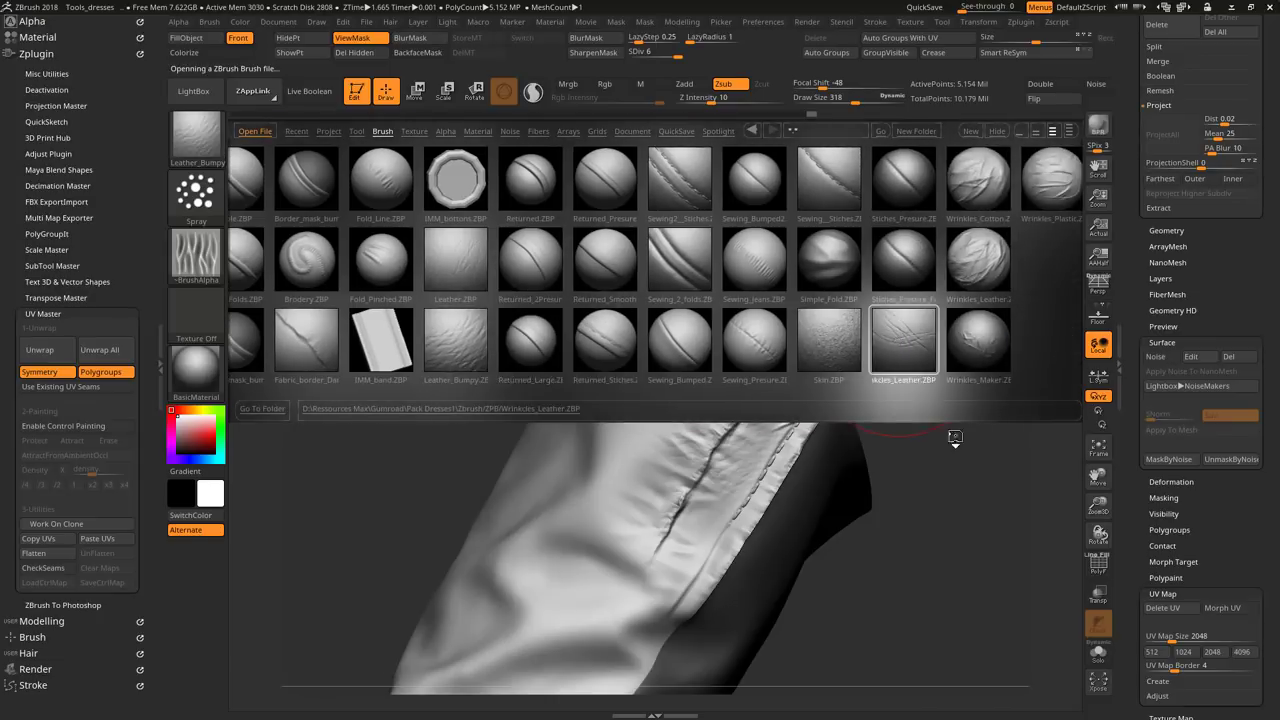
double_click(900, 340)
key("bracketleft")
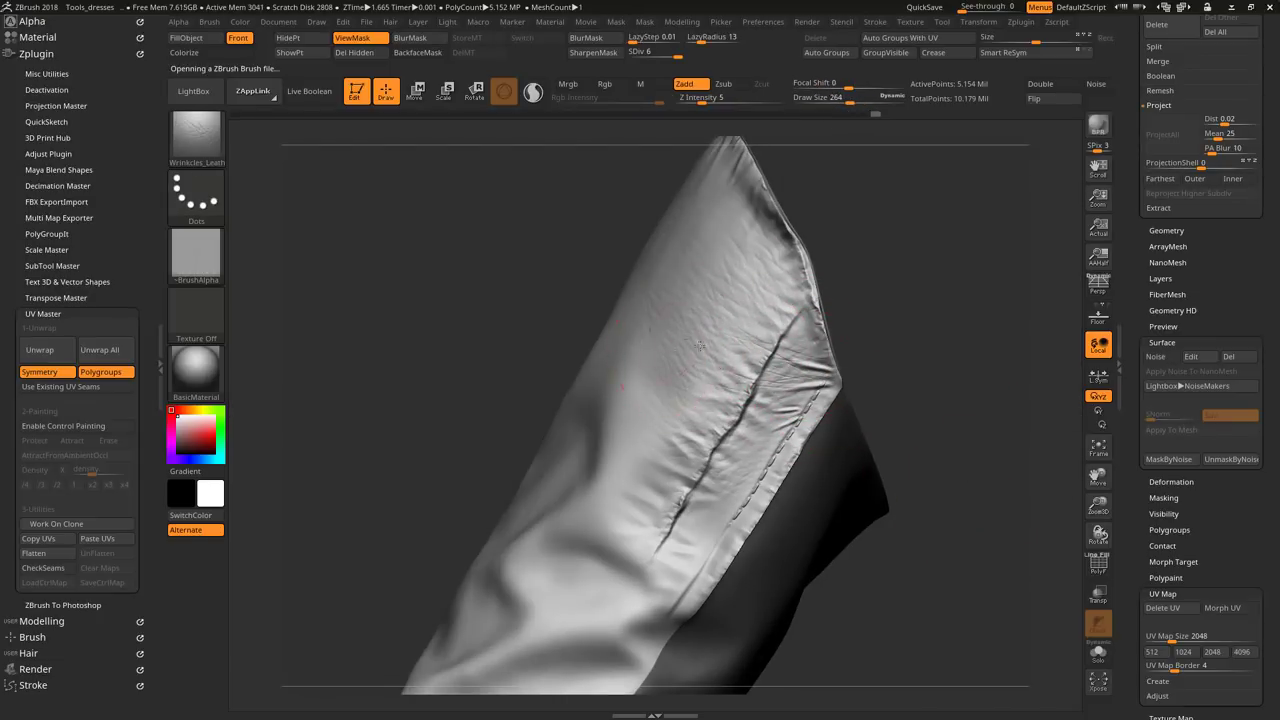
key("bracketright")
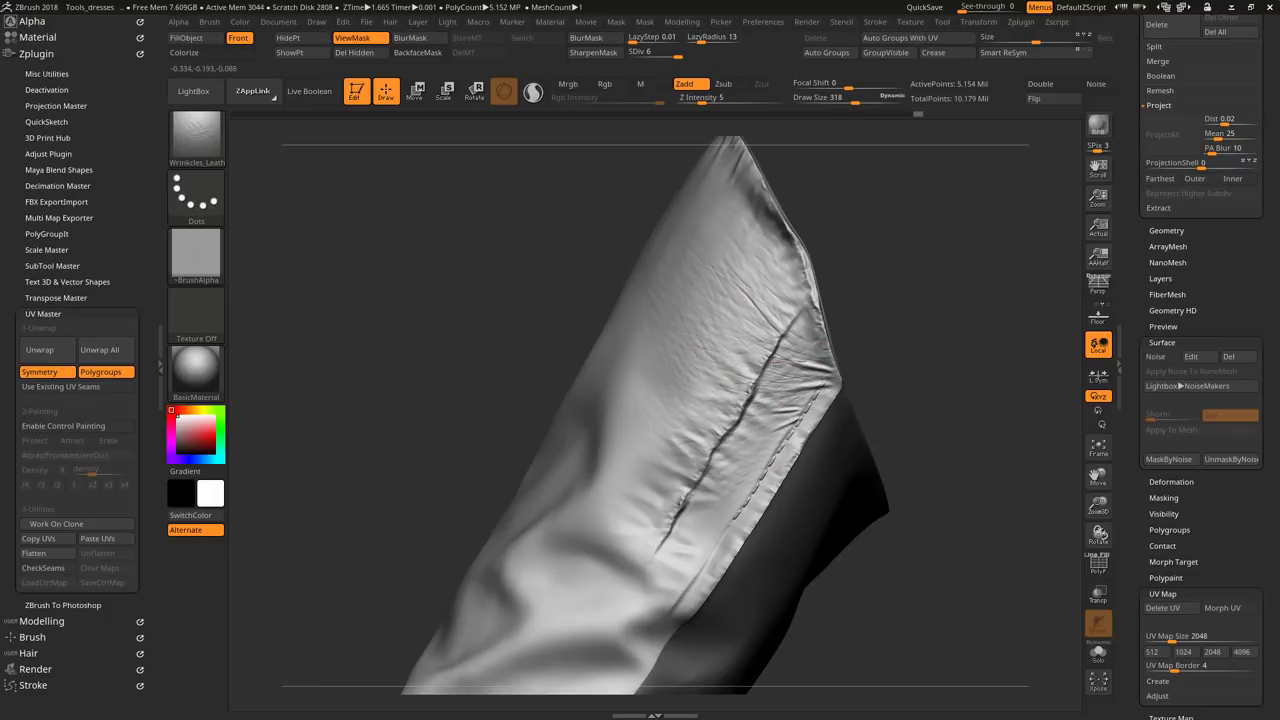
left_click_drag(663, 603, 763, 483, "alt")
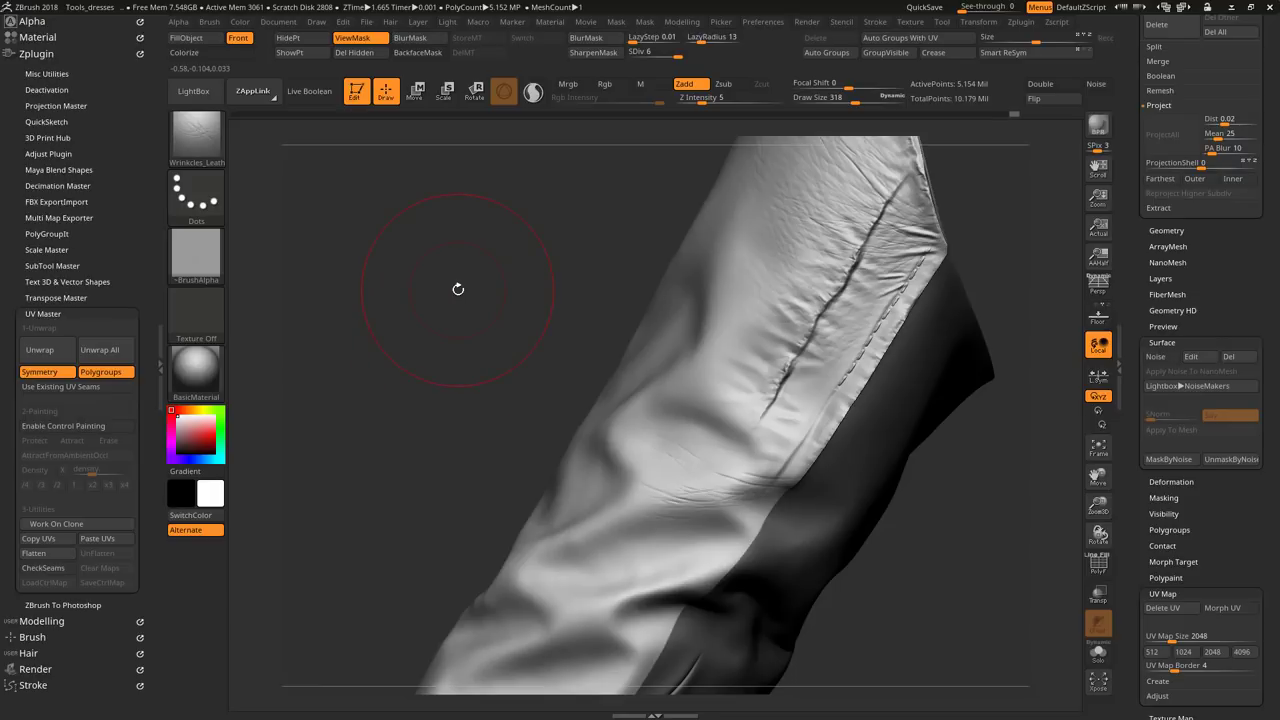
Step: Try the Returned_Large and Wrinkles_Maker brushes, turning the sleeve to face the front
left_click(193, 91)
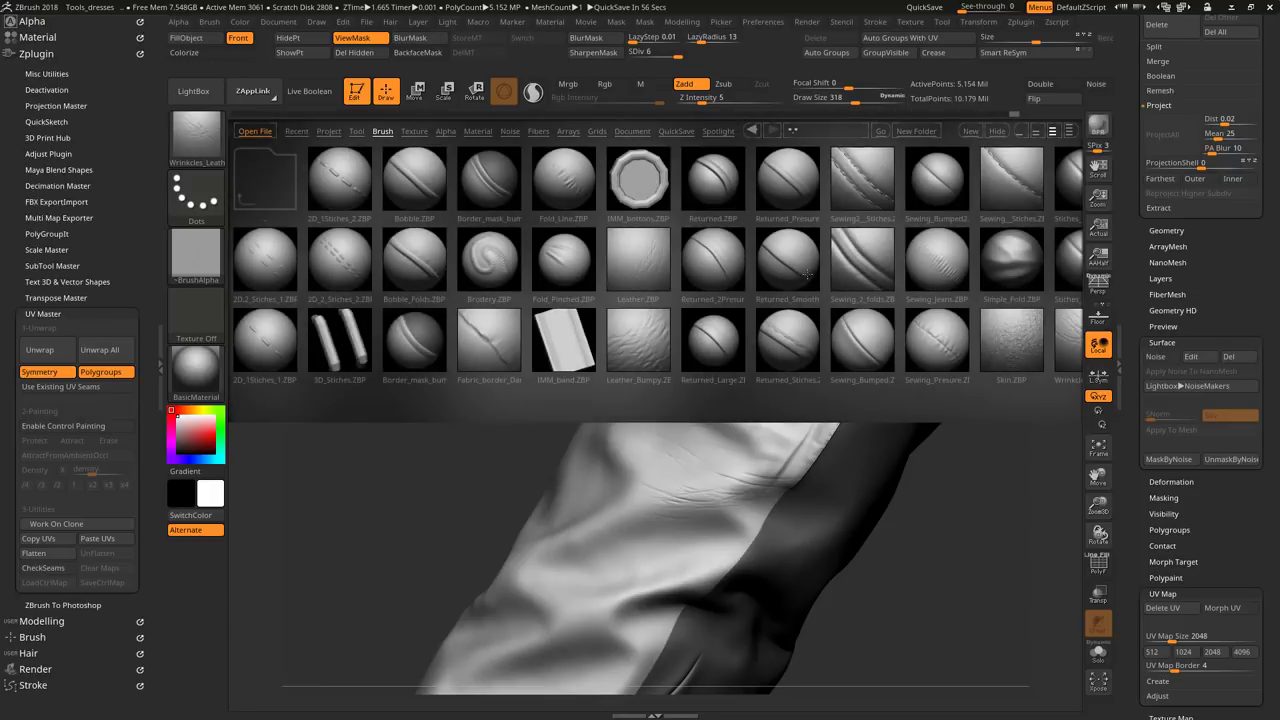
double_click(630, 340)
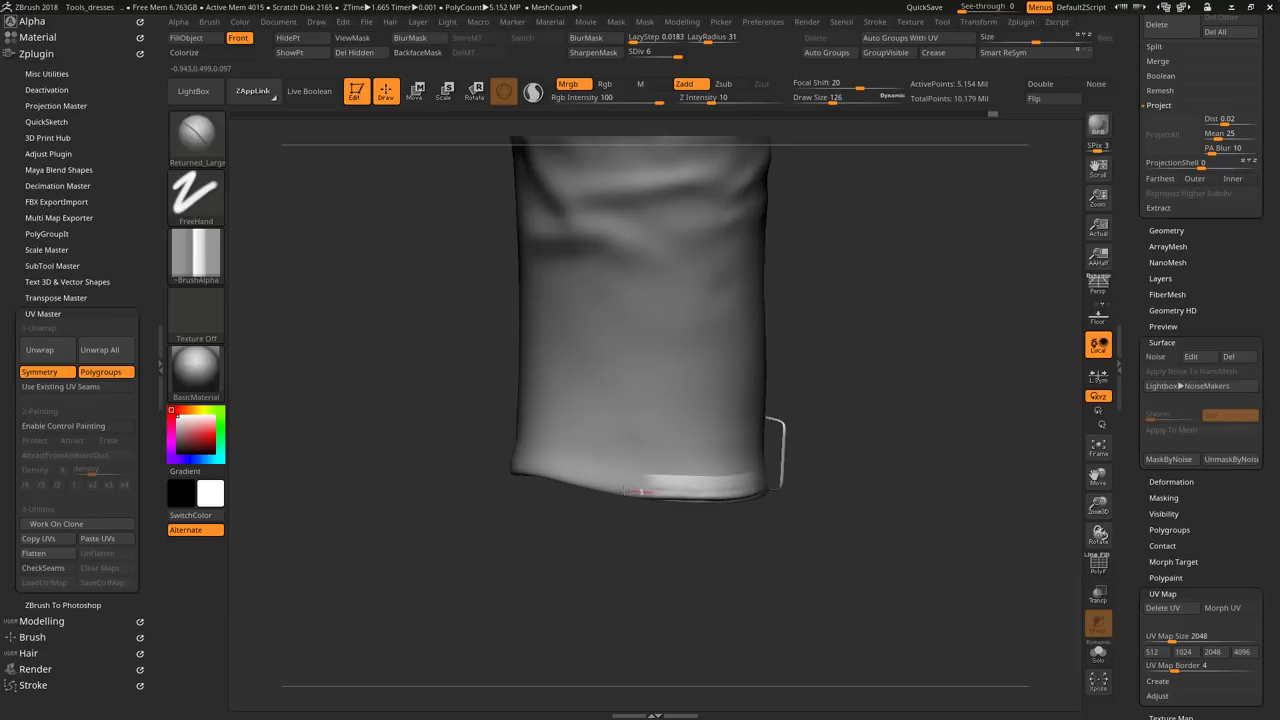
left_click_drag(507, 465, 374, 451)
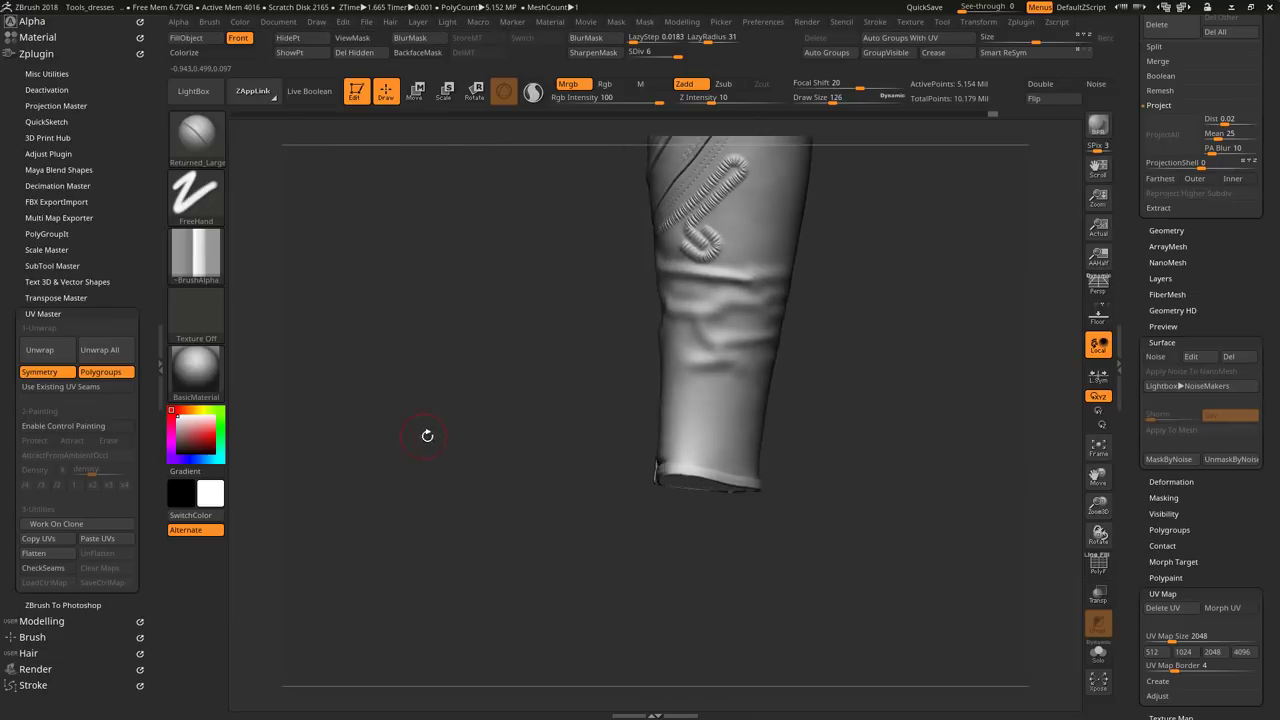
key("comma")
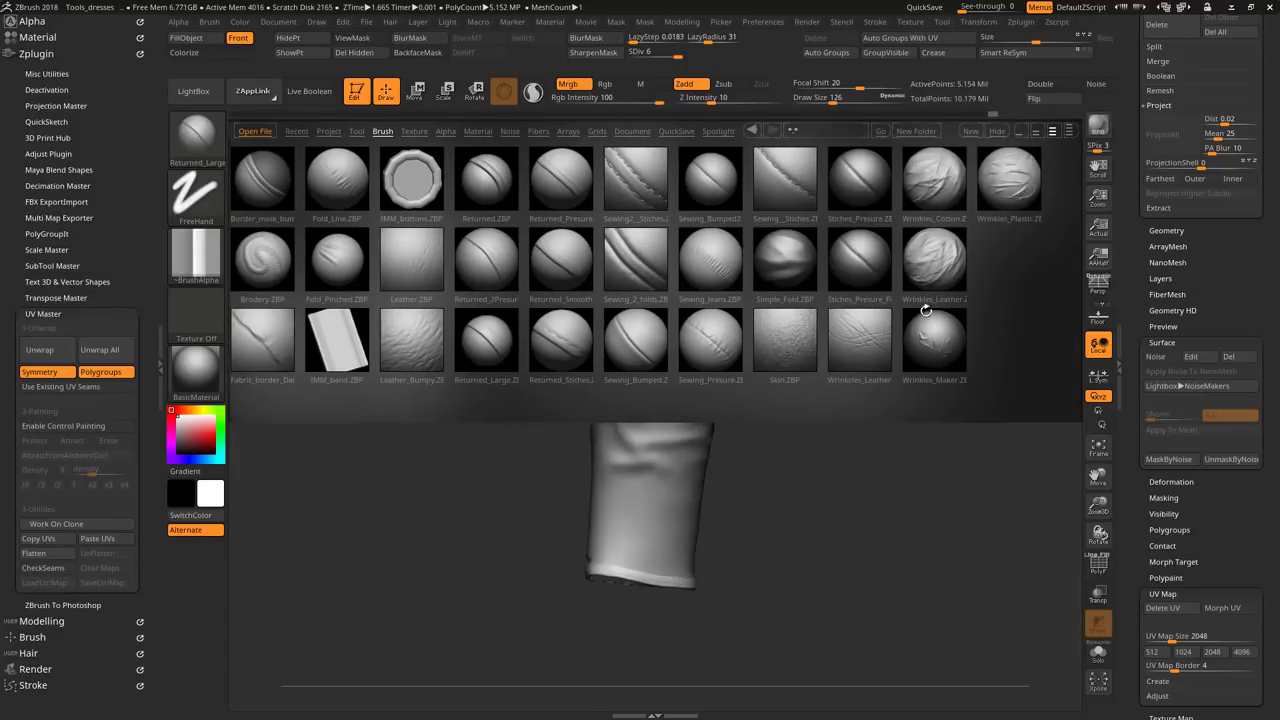
double_click(939, 344)
mouse_move(566, 397)
left_mouse_down()
mouse_move(793, 440)
mouse_move(485, 408)
mouse_move(686, 394)
left_mouse_up()
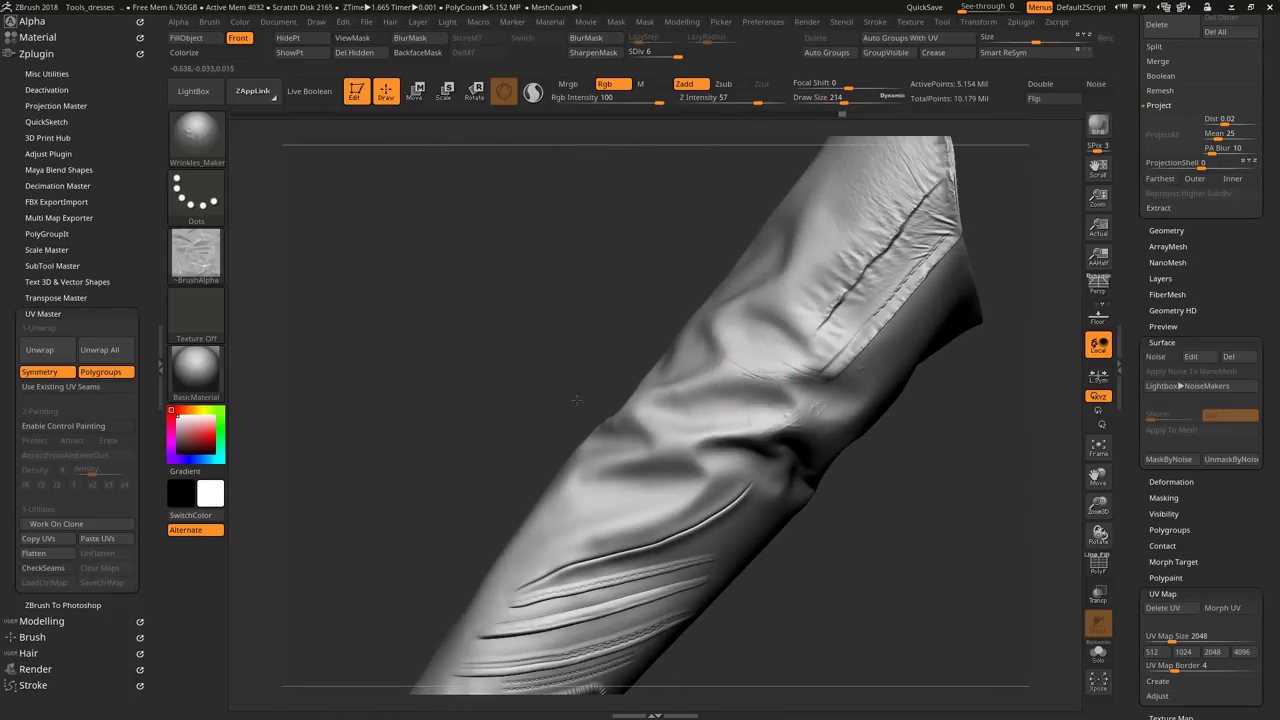
left_click_drag(895, 495, 700, 329)
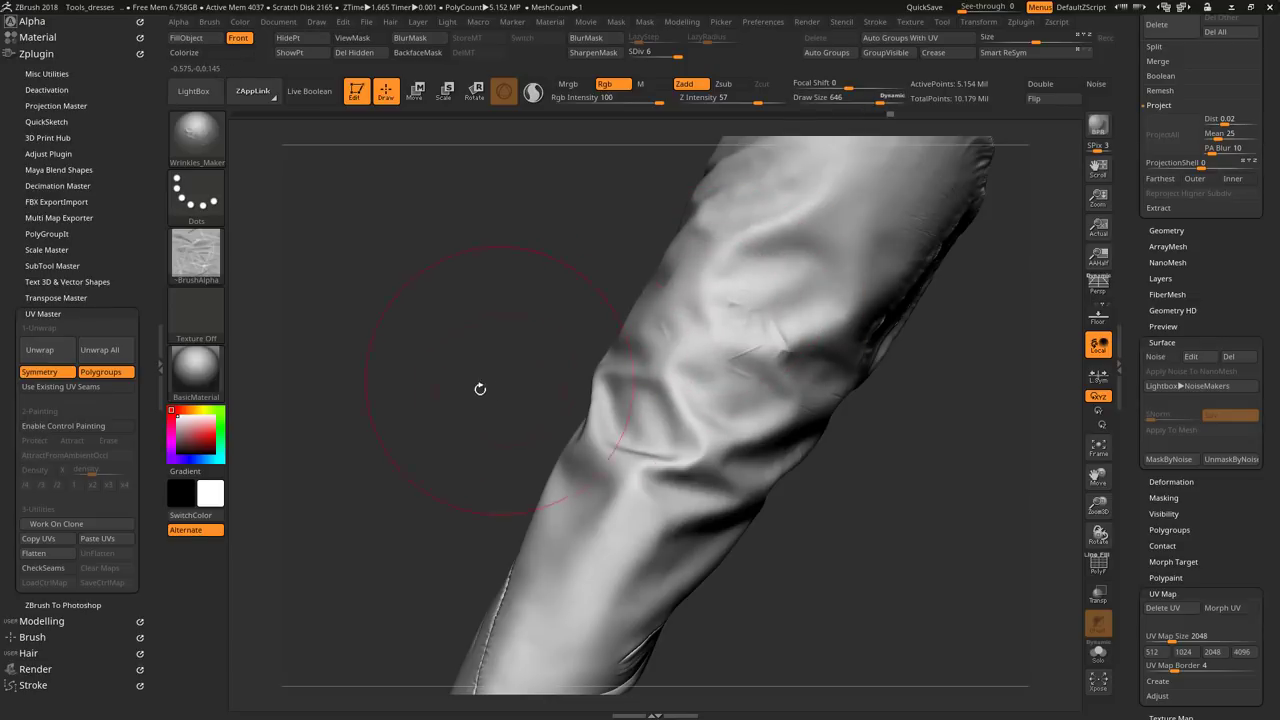
left_click_drag(480, 389, 240, 230)
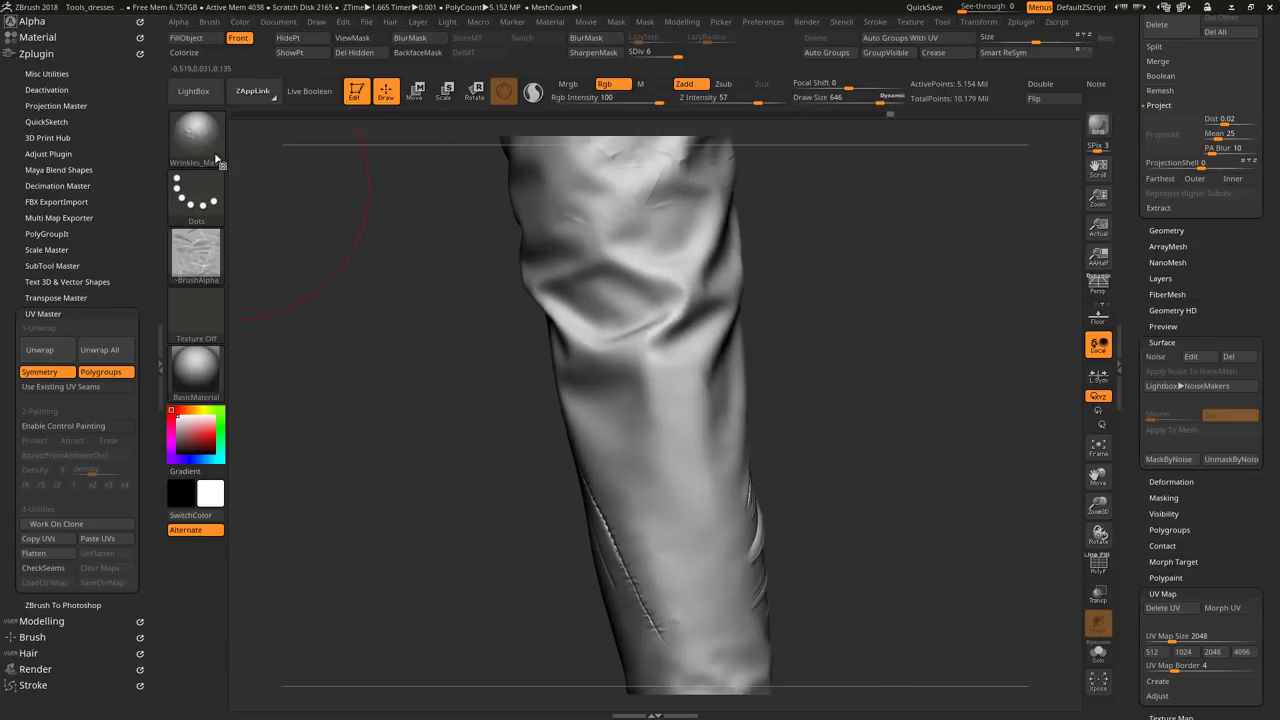
Step: Sculpt cotton wrinkles onto the sleeve with a smaller Wrinkles_Cotton brush
left_click(216, 158)
left_click(660, 330)
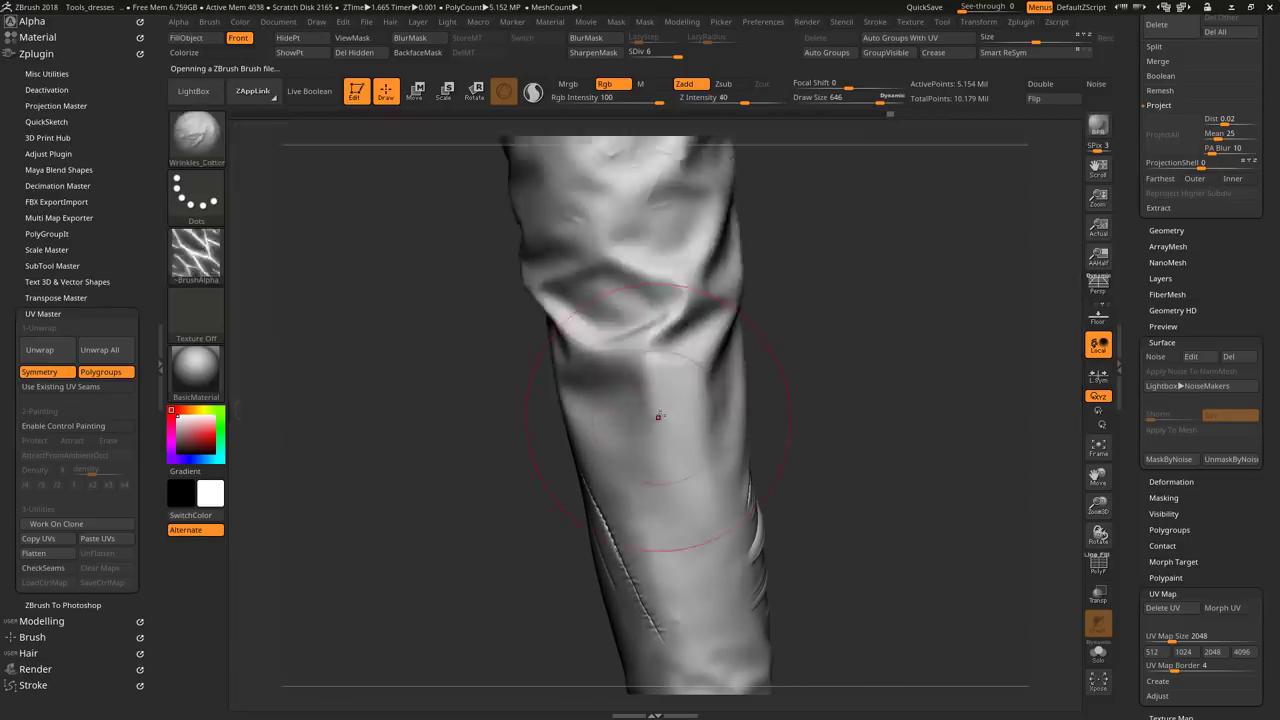
key("bracketleft")
key("bracketleft")
mouse_move(659, 415)
left_mouse_down()
mouse_move(614, 400)
mouse_move(697, 480)
mouse_move(577, 413)
left_mouse_up()
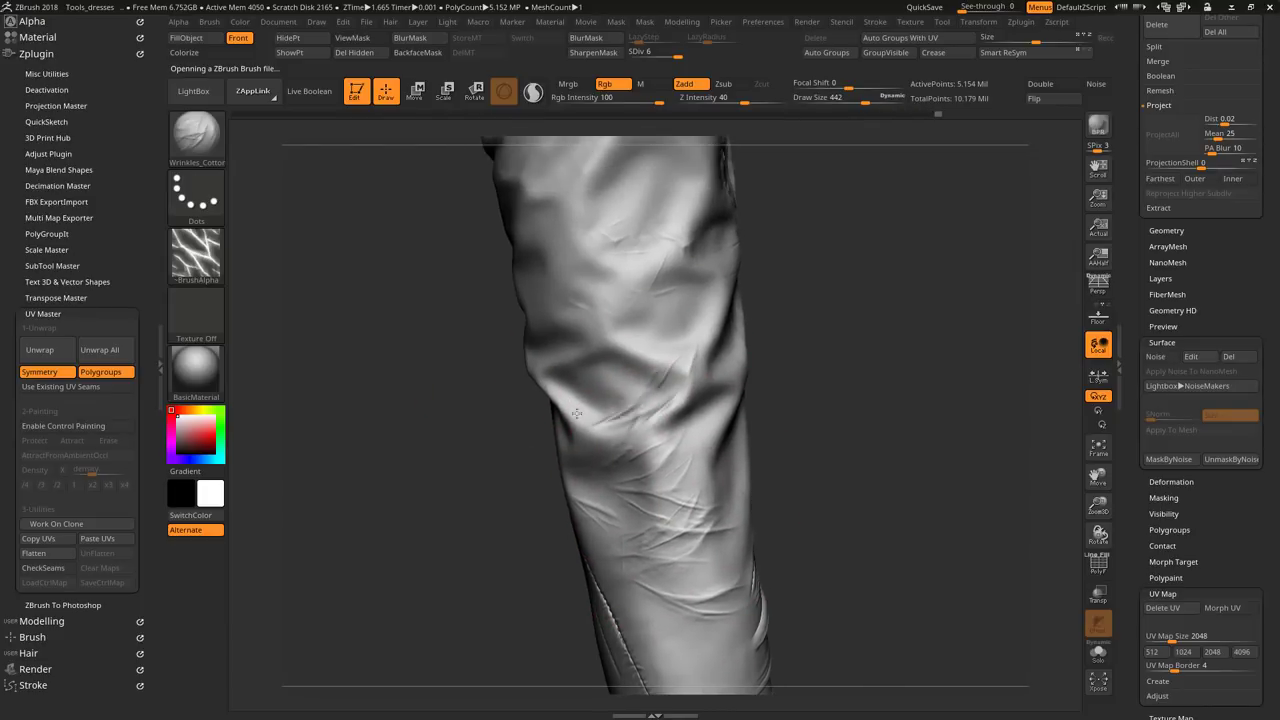
Step: Sculpt leather wrinkles on the upper sleeve with Wrinkles_Leather
left_click(194, 91)
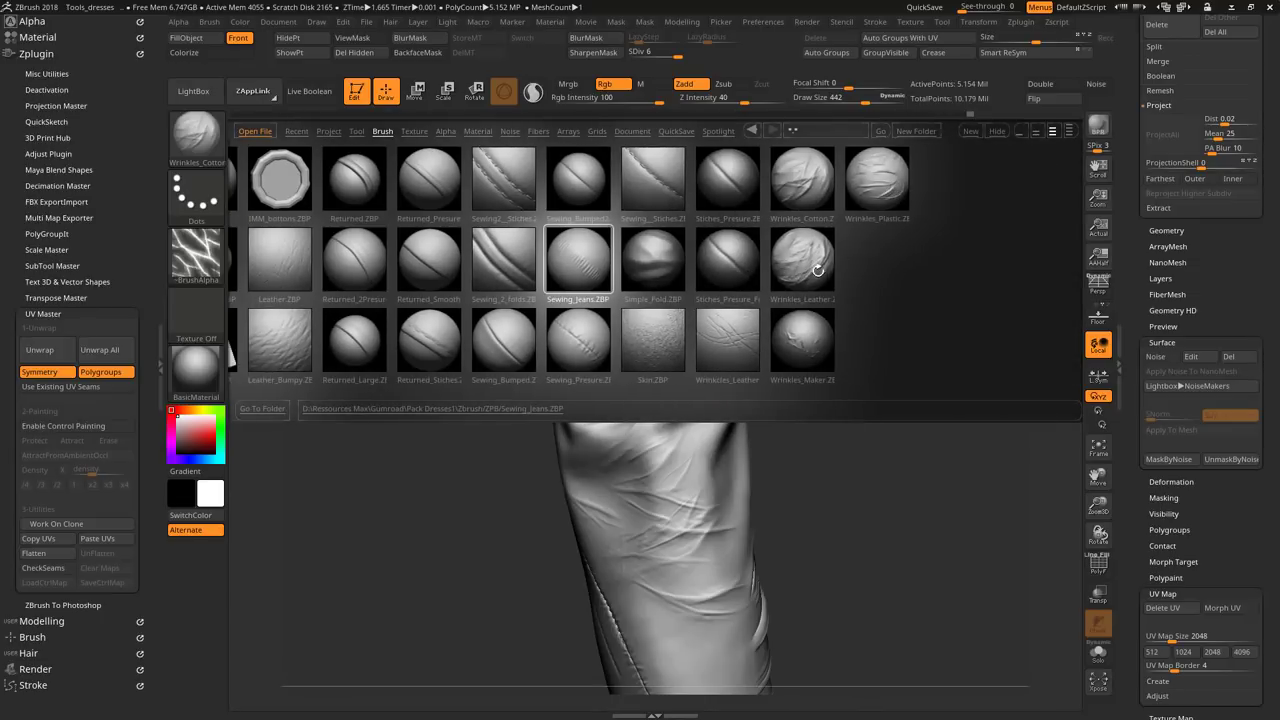
double_click(818, 270)
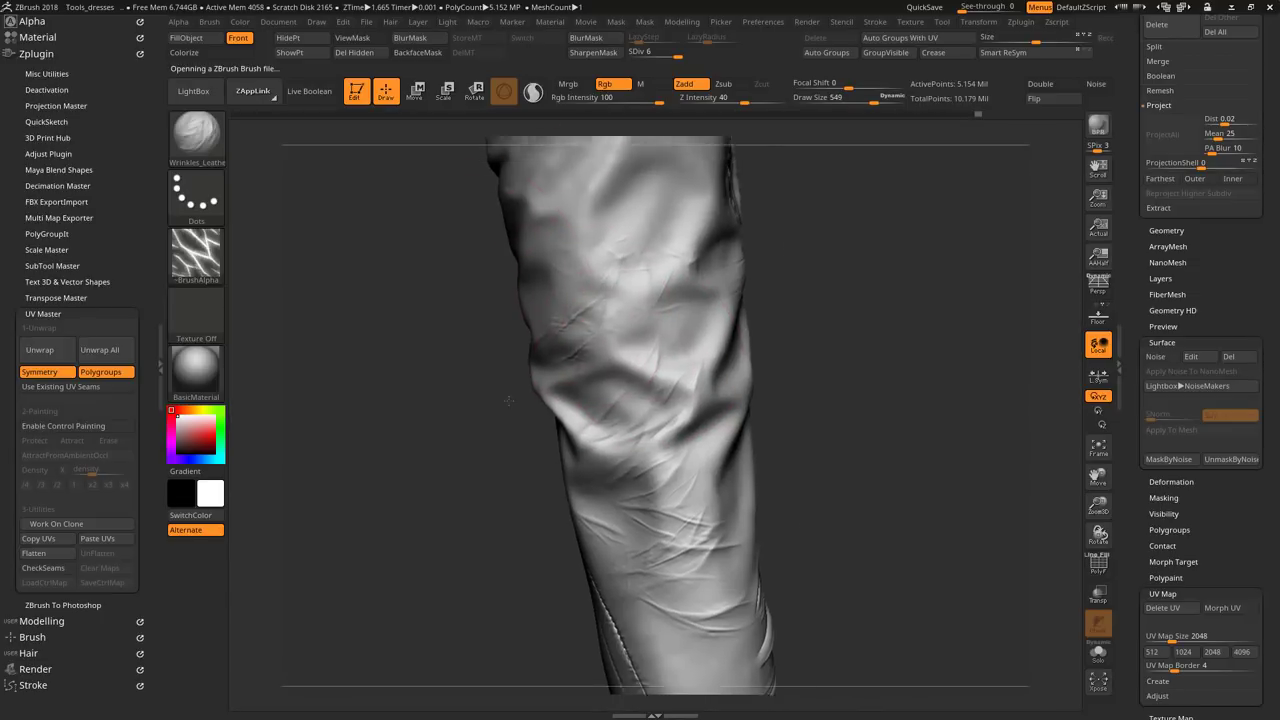
mouse_move(535, 330)
left_mouse_down()
mouse_move(603, 468)
mouse_move(511, 492)
mouse_move(545, 560)
left_mouse_up()
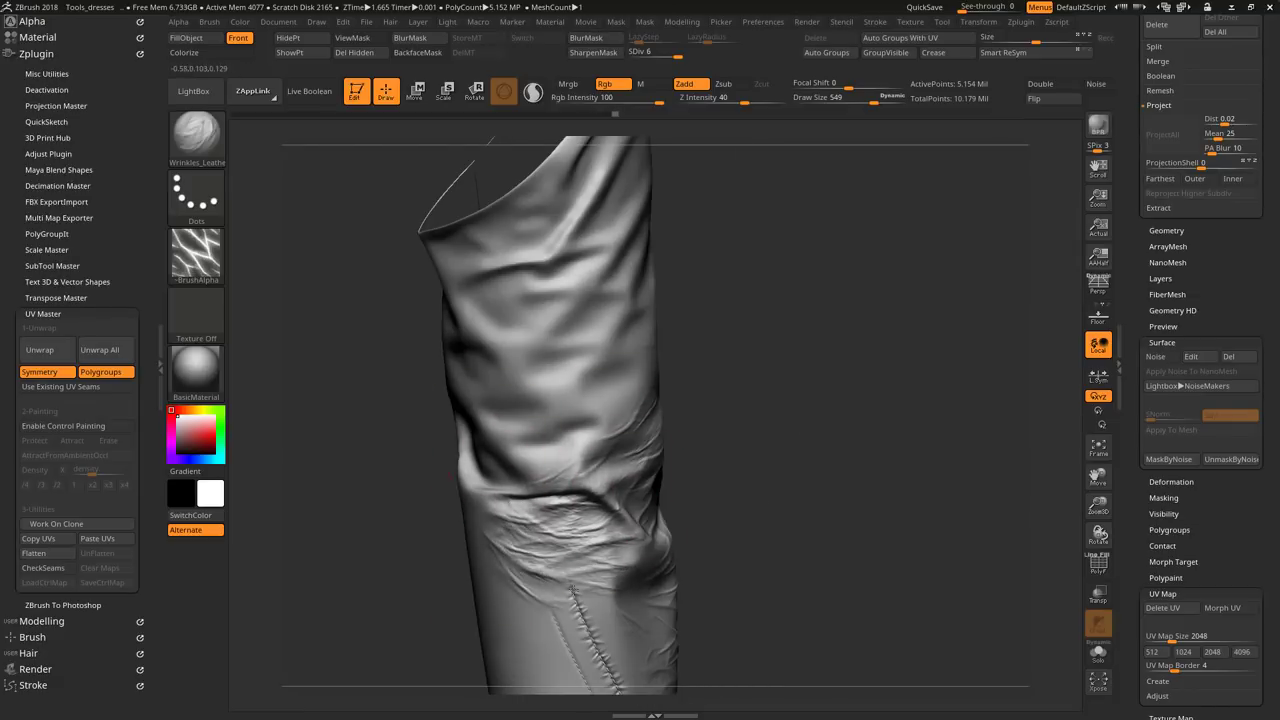
key("ctrl")
mouse_move(589, 359)
left_mouse_down()
mouse_move(597, 279)
mouse_move(512, 391)
left_mouse_up()
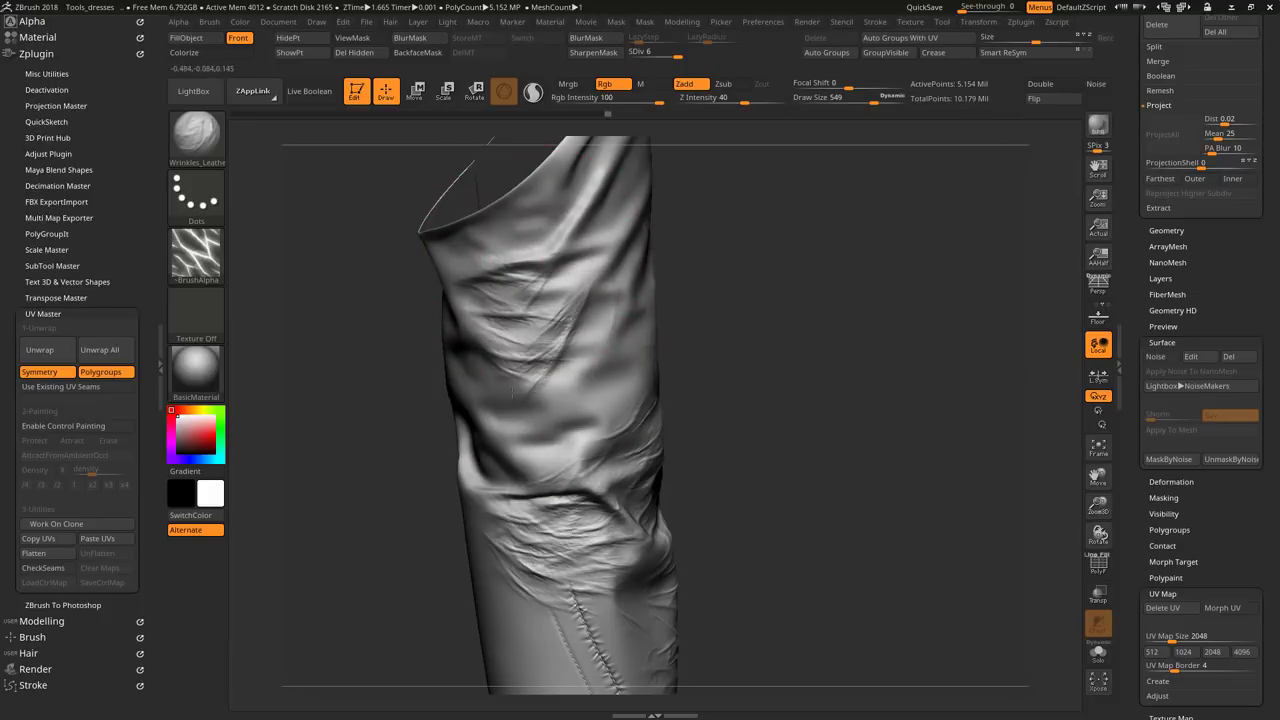
Step: Load the Simple_Fold brush at draw size 131, Z intensity 16
left_click(188, 92)
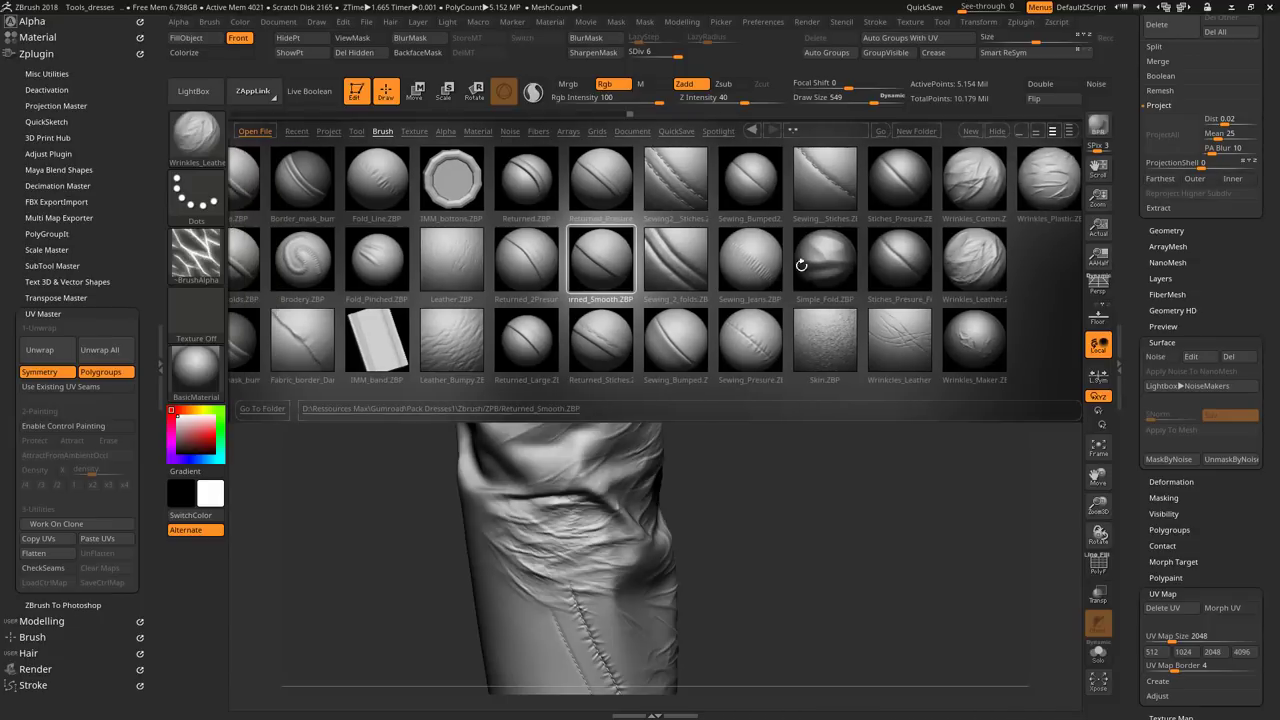
double_click(801, 265)
mouse_move(801, 265)
left_mouse_down()
mouse_move(628, 494)
mouse_move(615, 432)
left_mouse_up()
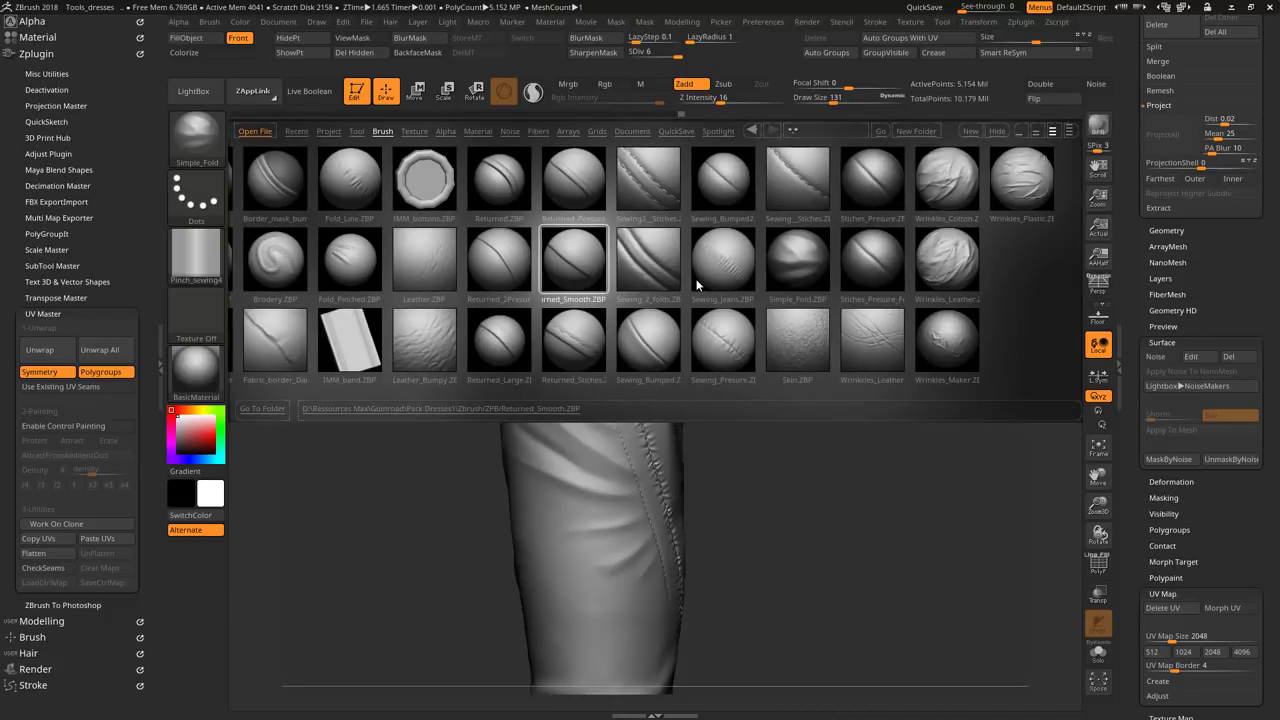
scroll(696, 278, "up", 3)
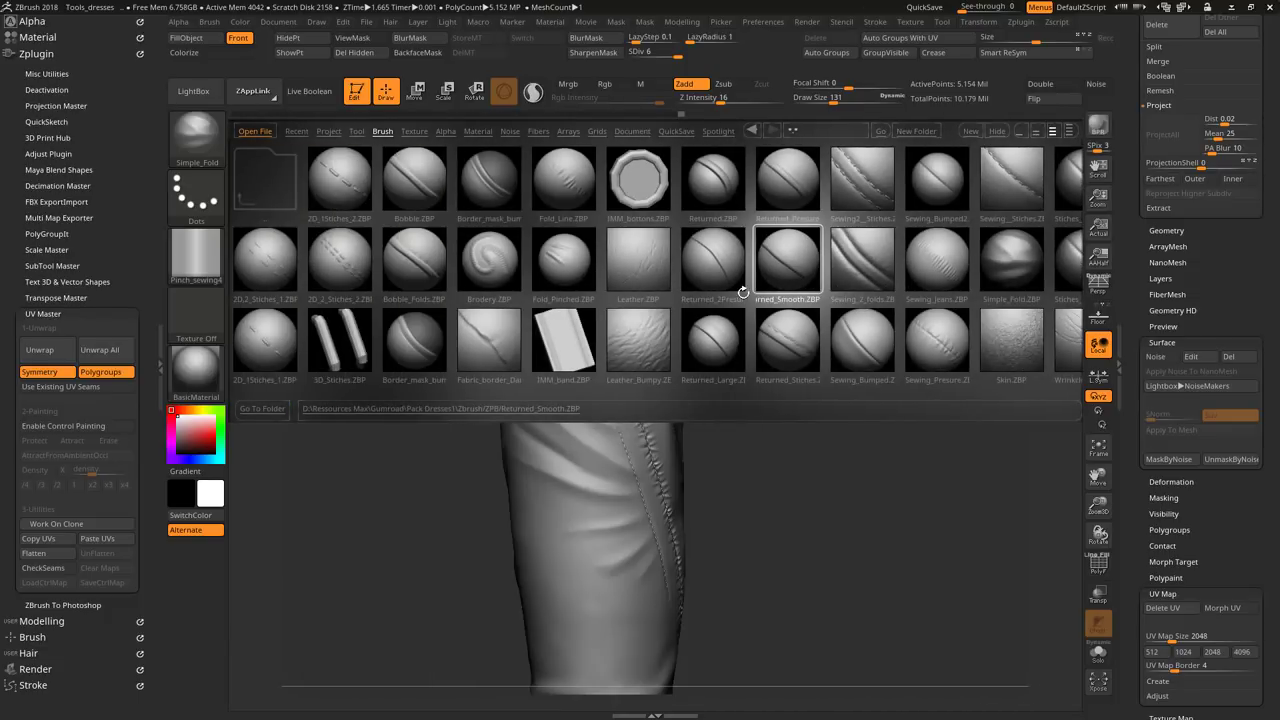
Step: Load the IMM_buttons brush set and insert a first button on the jacket panel
key("m")
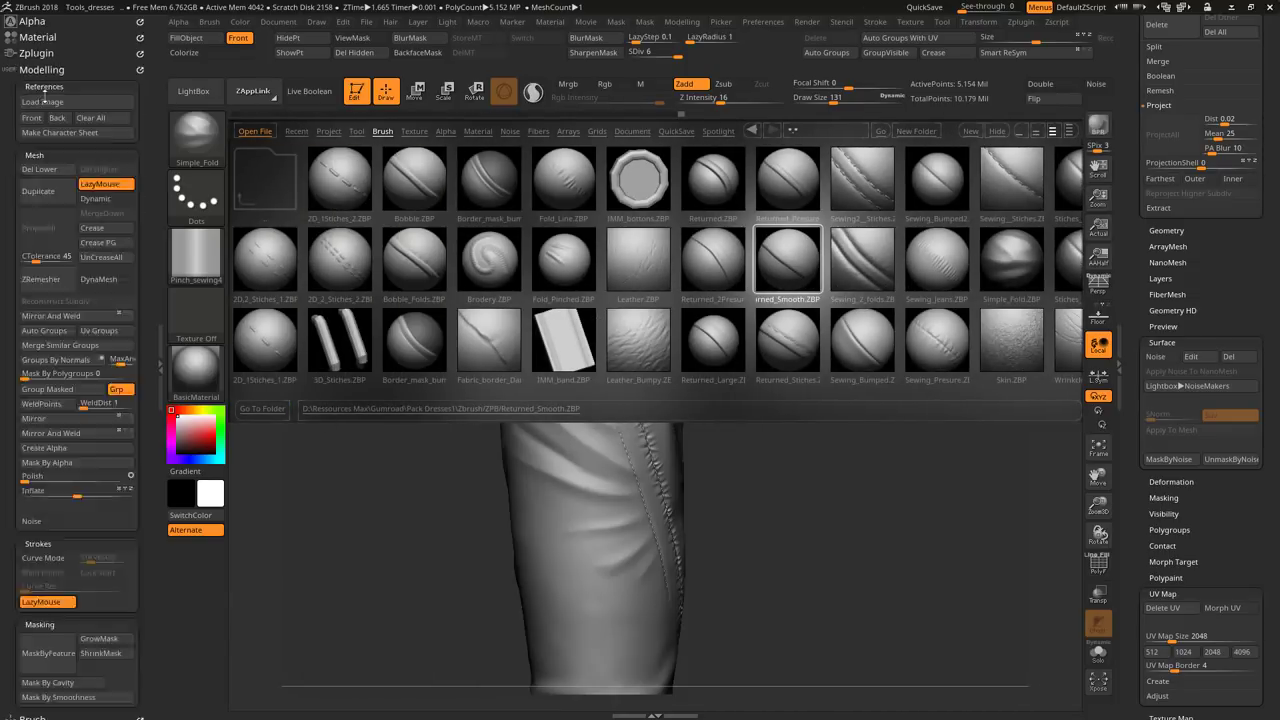
double_click(617, 205)
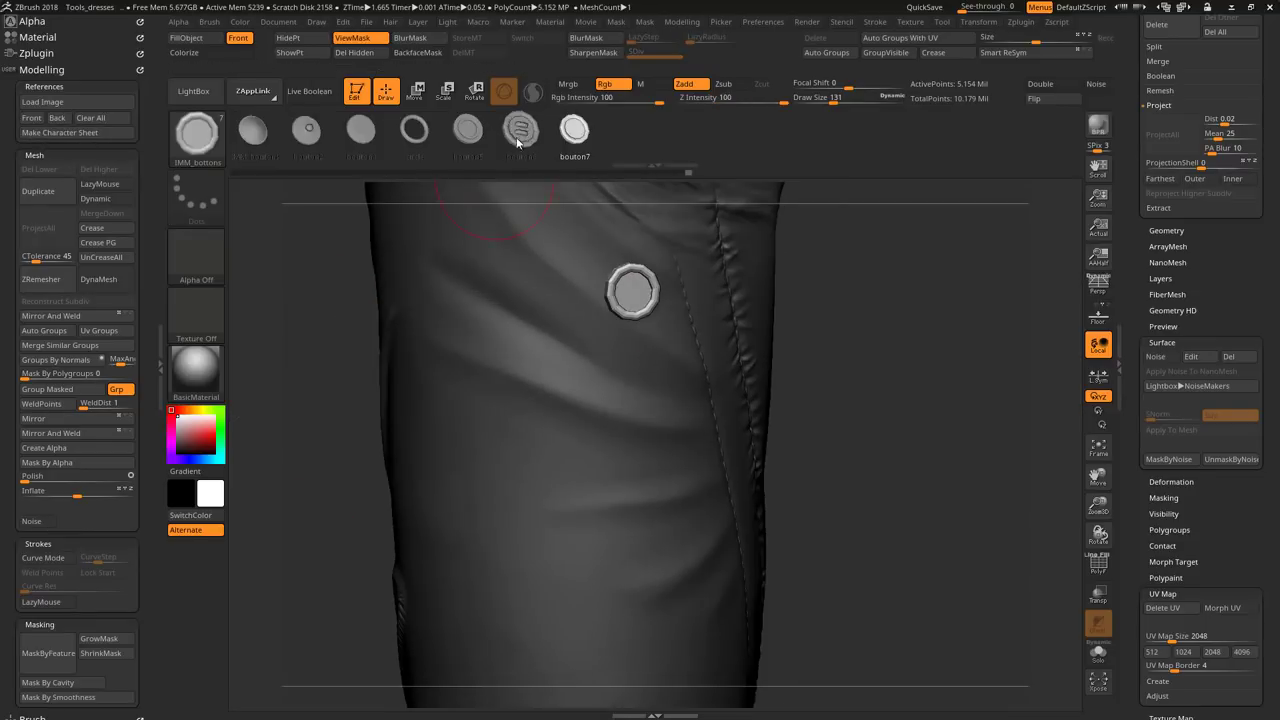
left_click(508, 129)
left_click_drag(562, 277, 575, 285)
Step: Add more button designs beside the seam, including the plain ring, small, smooth dome and flat buttons
left_click(466, 137)
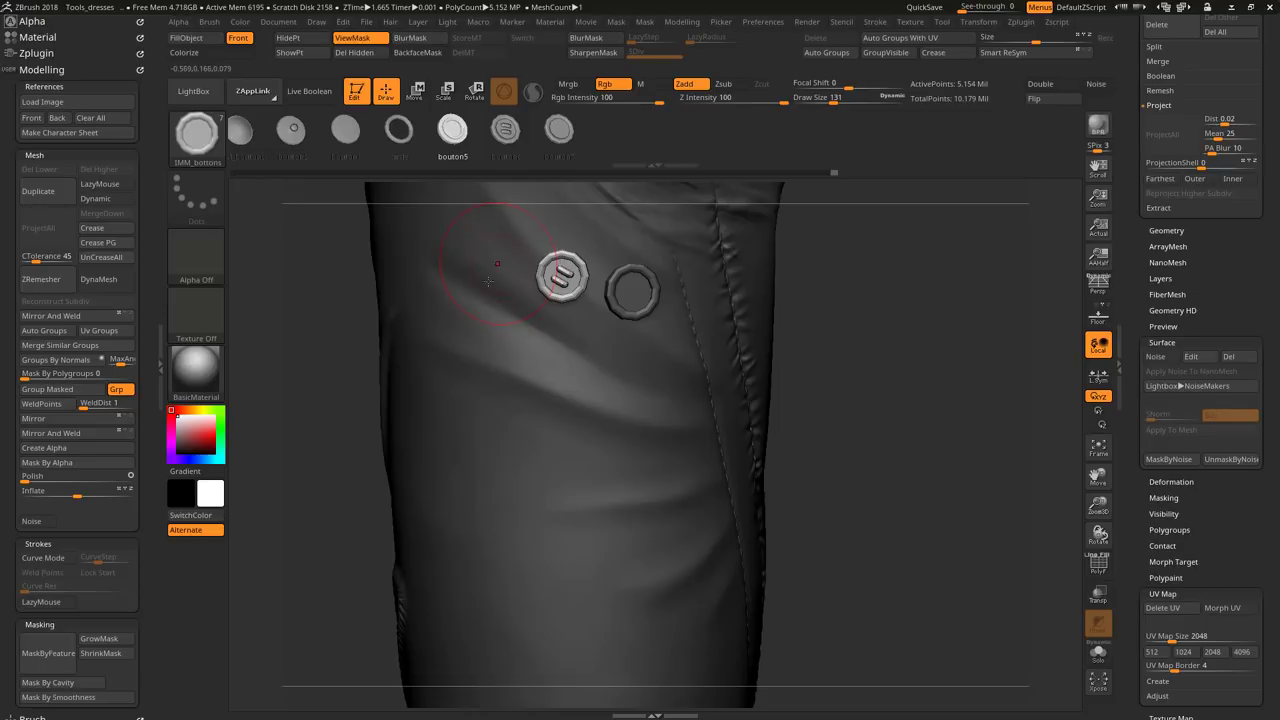
left_click(398, 130)
left_click(290, 129)
left_click_drag(545, 352, 543, 362)
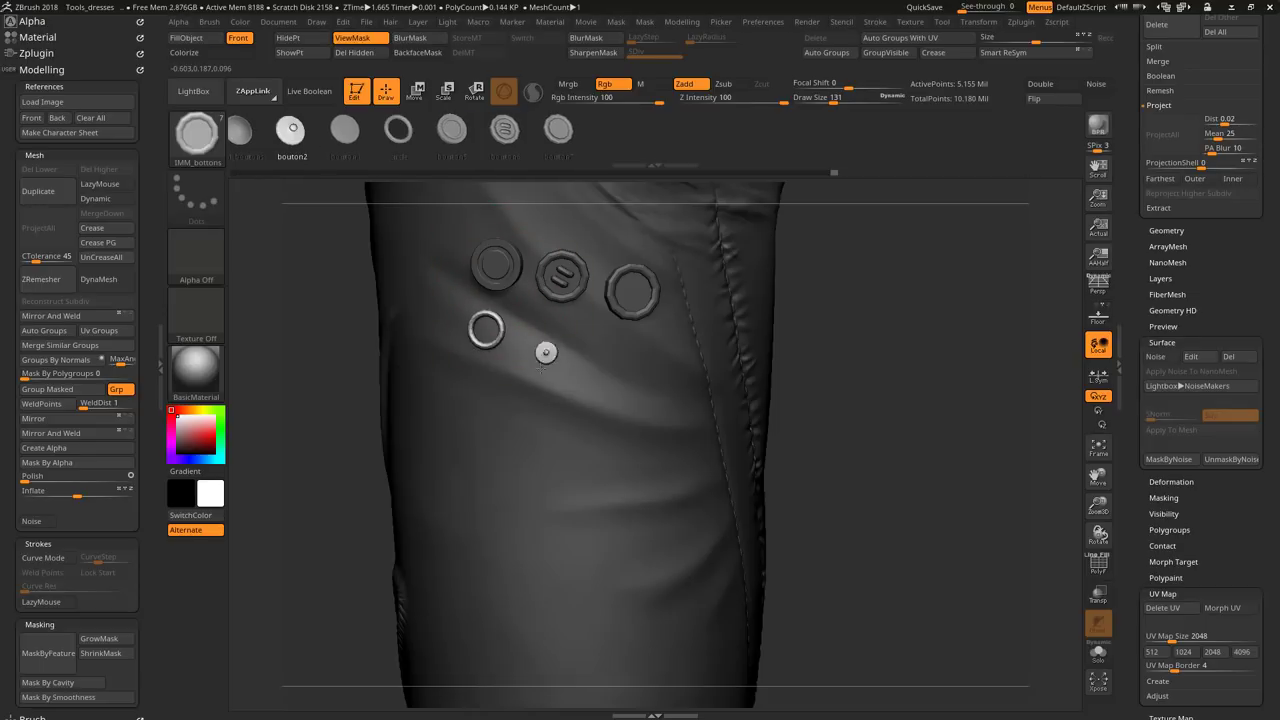
left_click(598, 393)
left_click(568, 403)
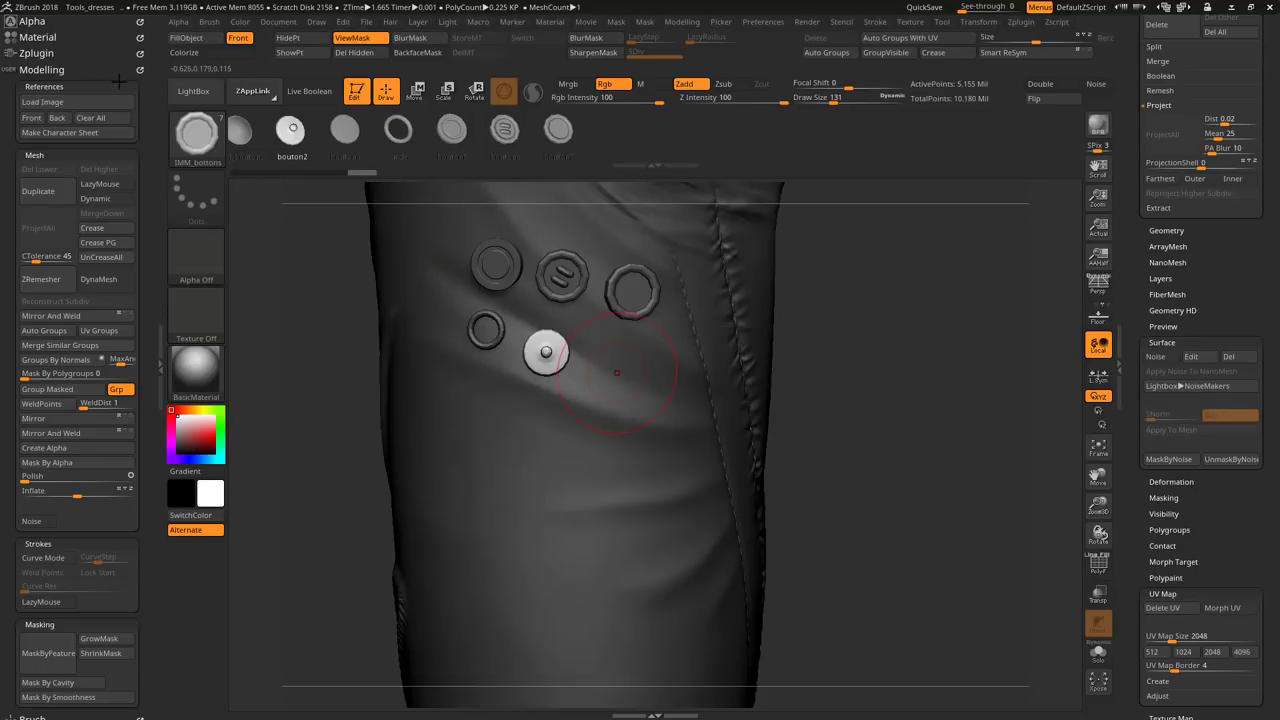
left_click(343, 129)
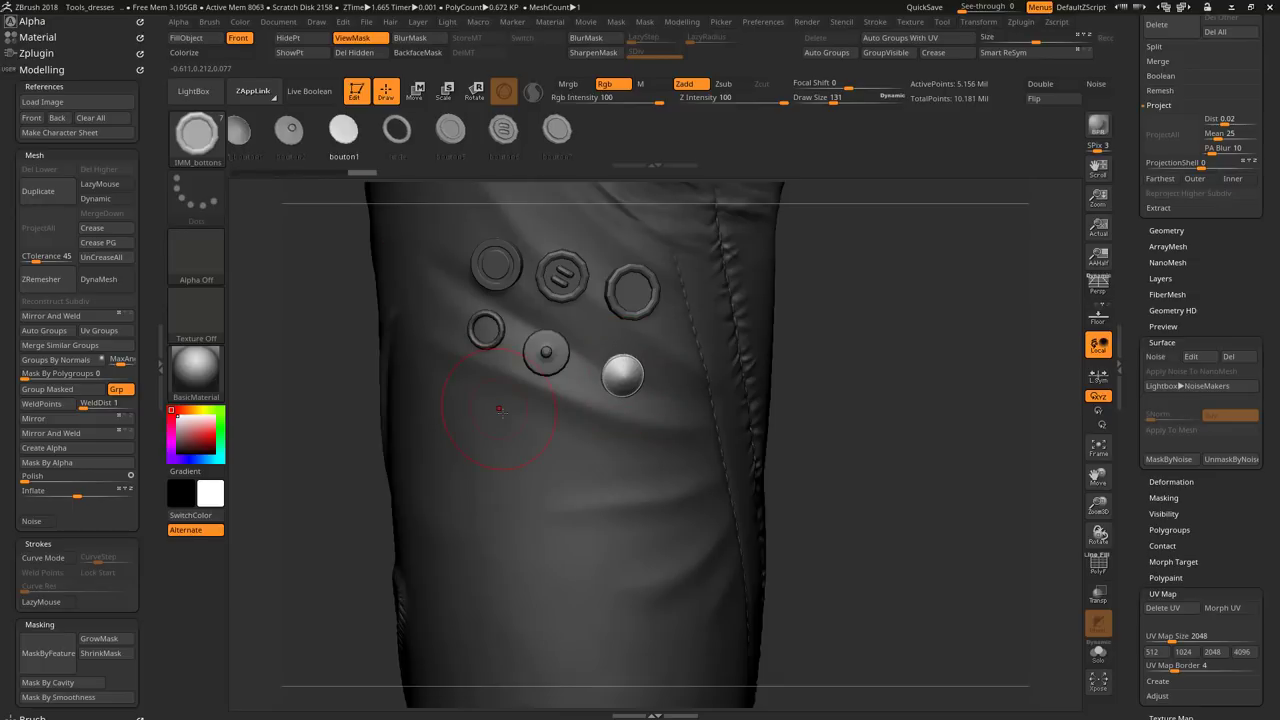
left_click(502, 401)
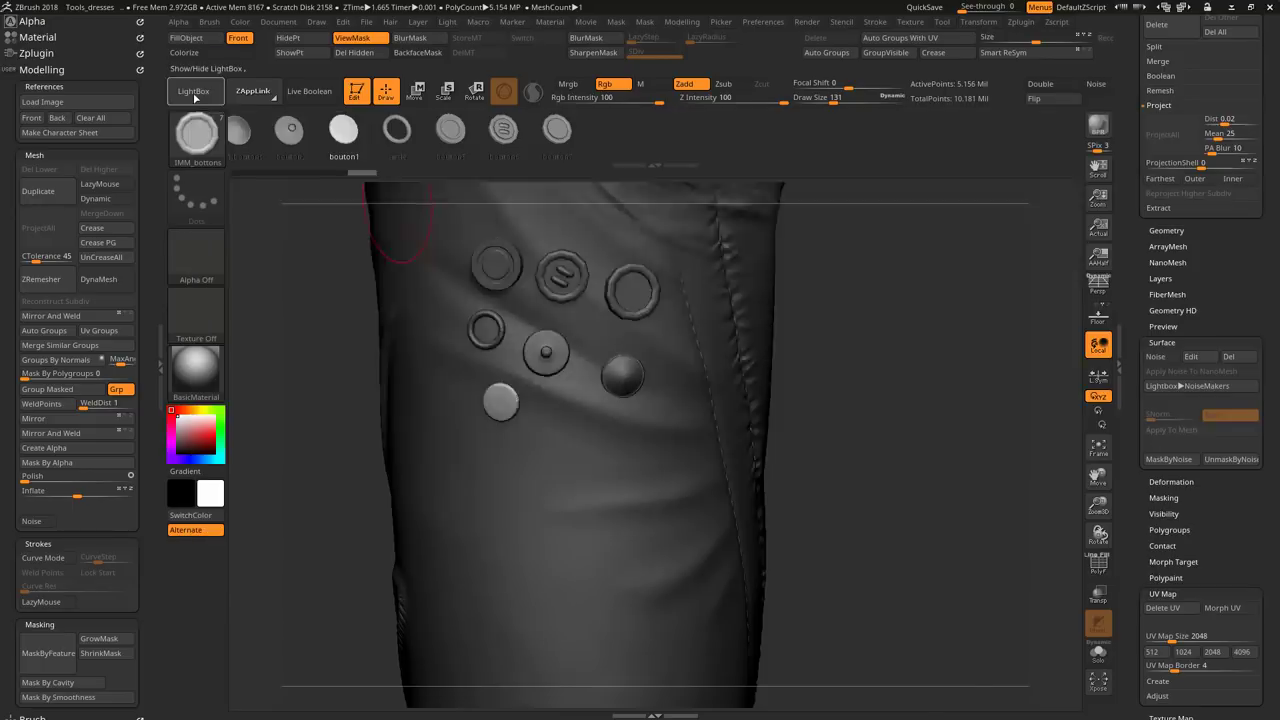
left_click(196, 133)
Step: Lay a first stitch row with the 3D_Stiches curve brush at draw size 56
left_click(549, 427)
key("s")
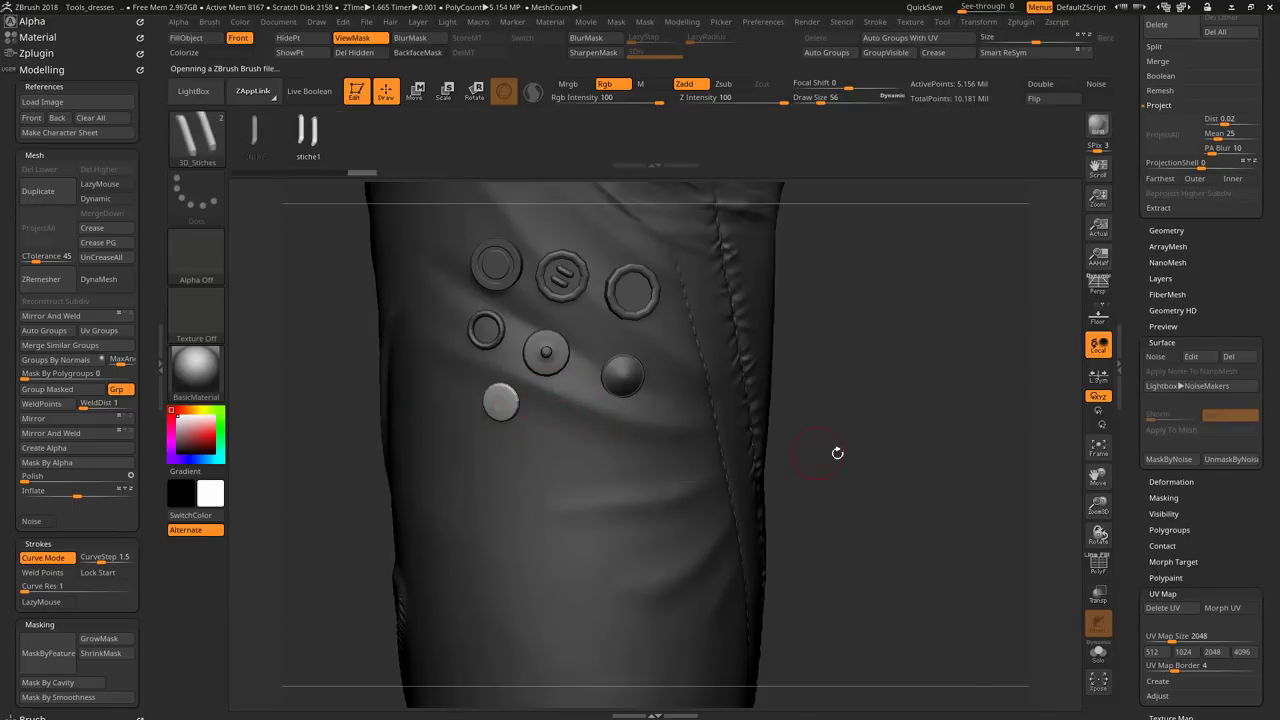
mouse_move(837, 451)
left_mouse_down()
mouse_move(957, 489)
mouse_move(693, 357)
left_mouse_up()
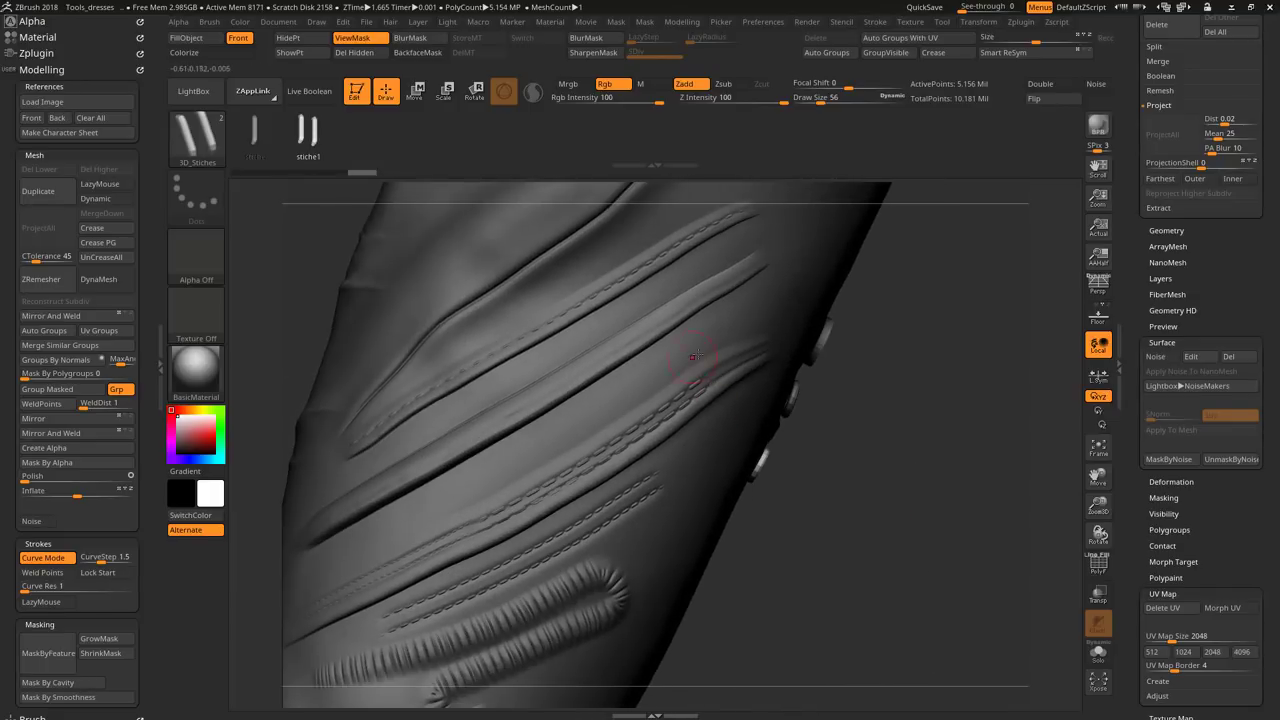
left_click(655, 375)
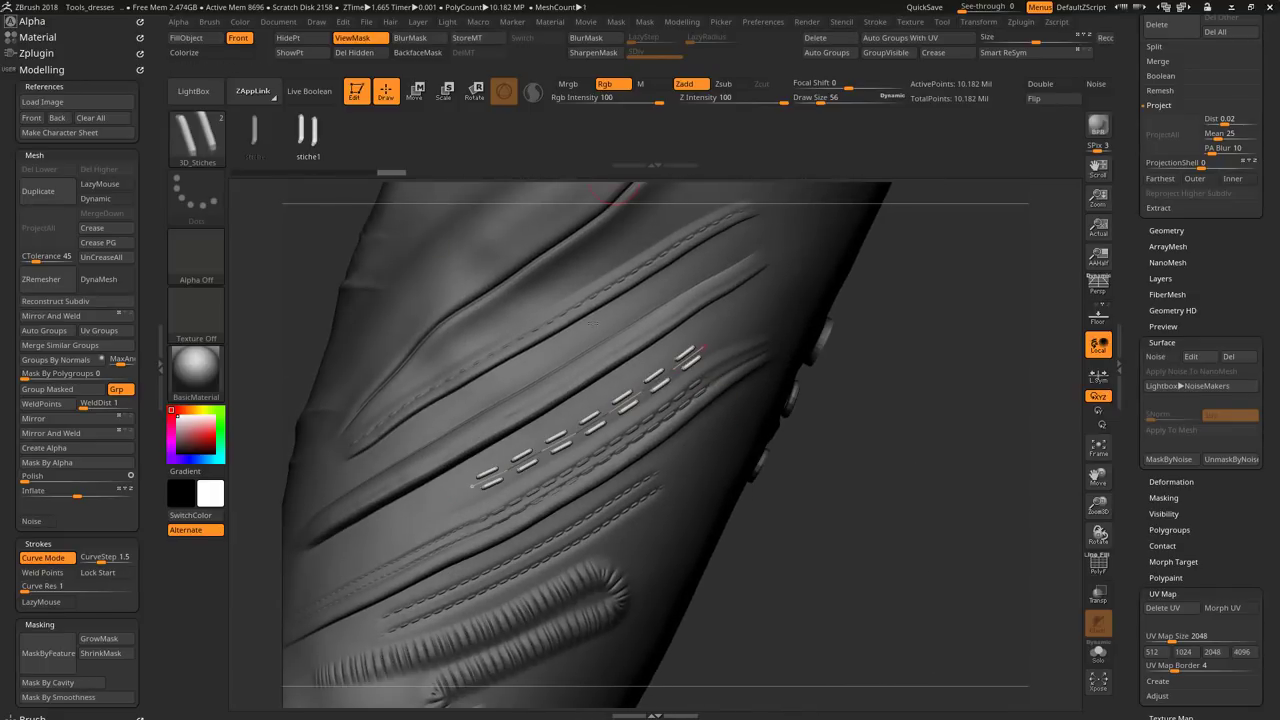
Step: At draw size 30, stitch along the strap's upper seam and commit the stitches
left_click_drag(946, 460, 760, 250)
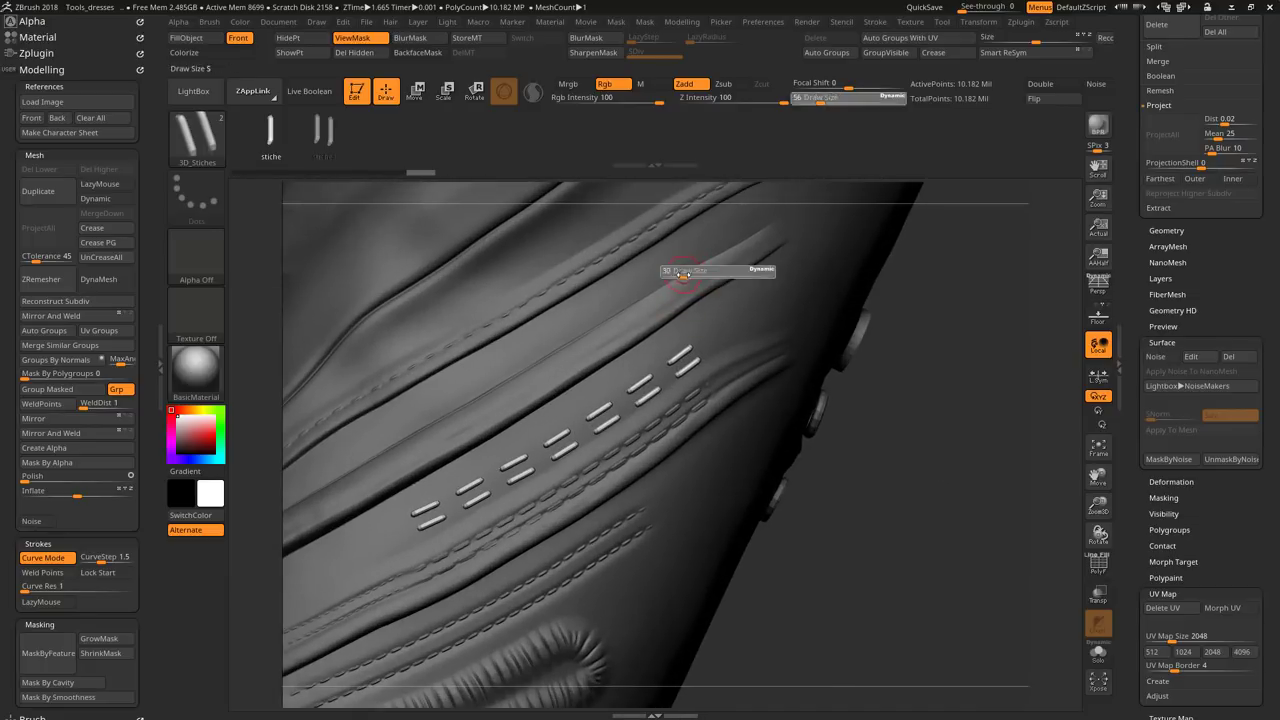
key("s")
left_click(690, 274)
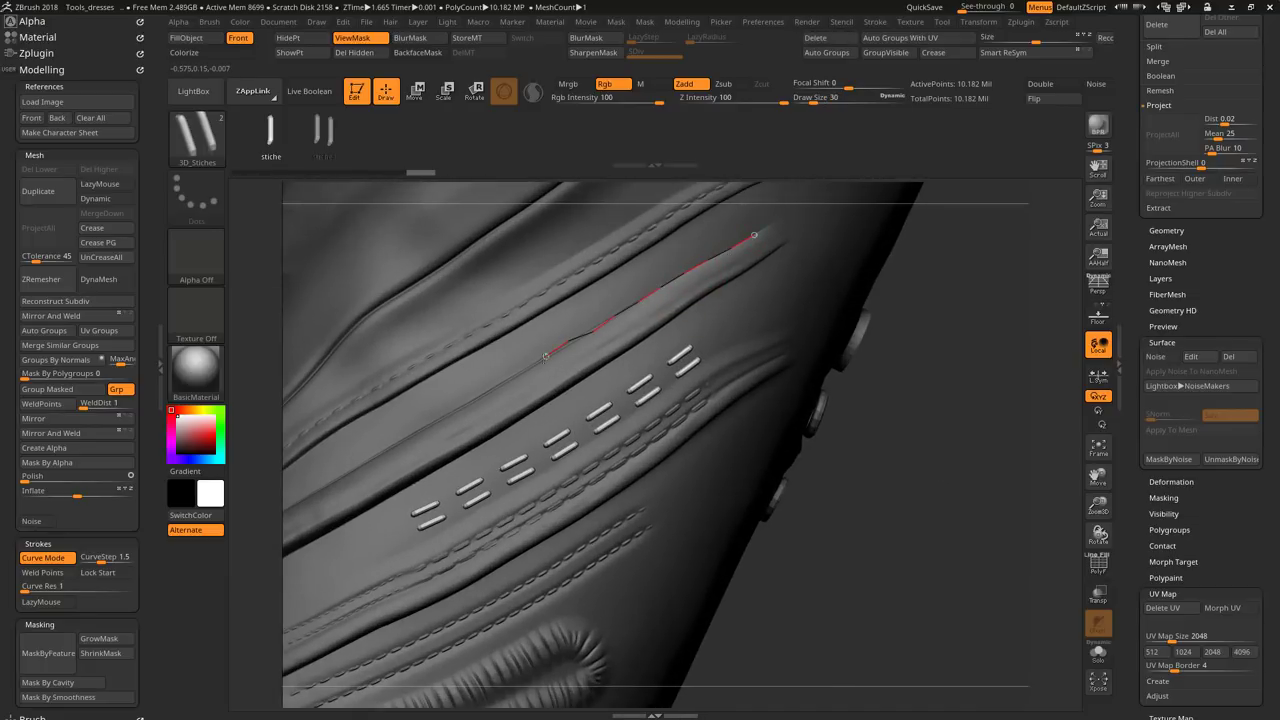
left_click(545, 356)
left_click_drag(545, 356, 535, 364)
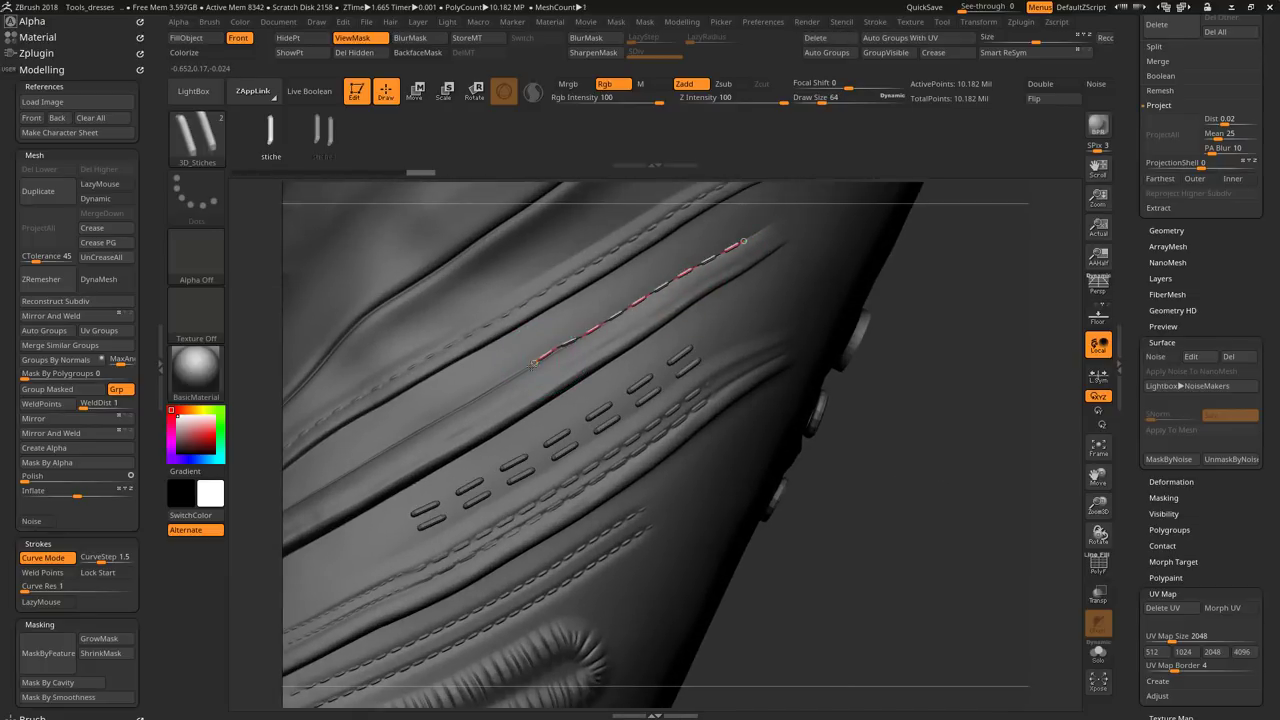
left_click(941, 487)
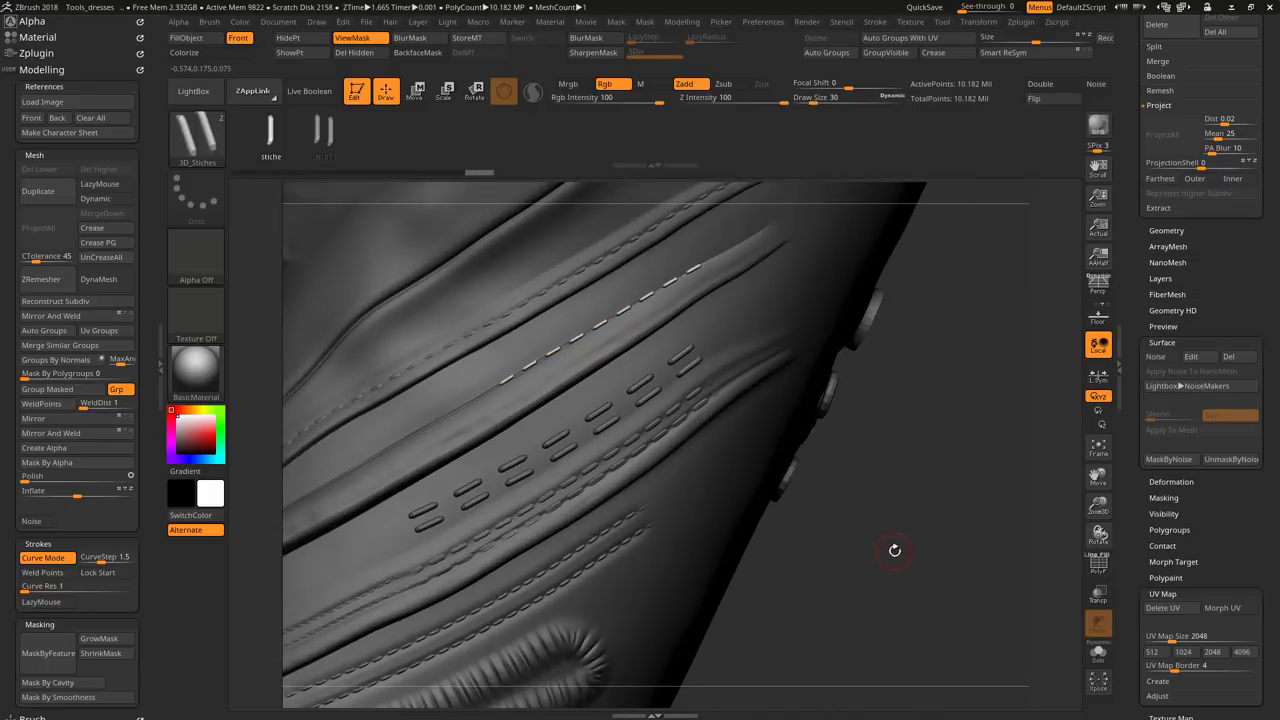
mouse_move(894, 550)
left_mouse_down()
mouse_move(813, 538)
mouse_move(990, 541)
mouse_move(850, 410)
mouse_move(832, 443)
mouse_move(352, 389)
mouse_move(844, 407)
mouse_move(240, 450)
left_mouse_up()
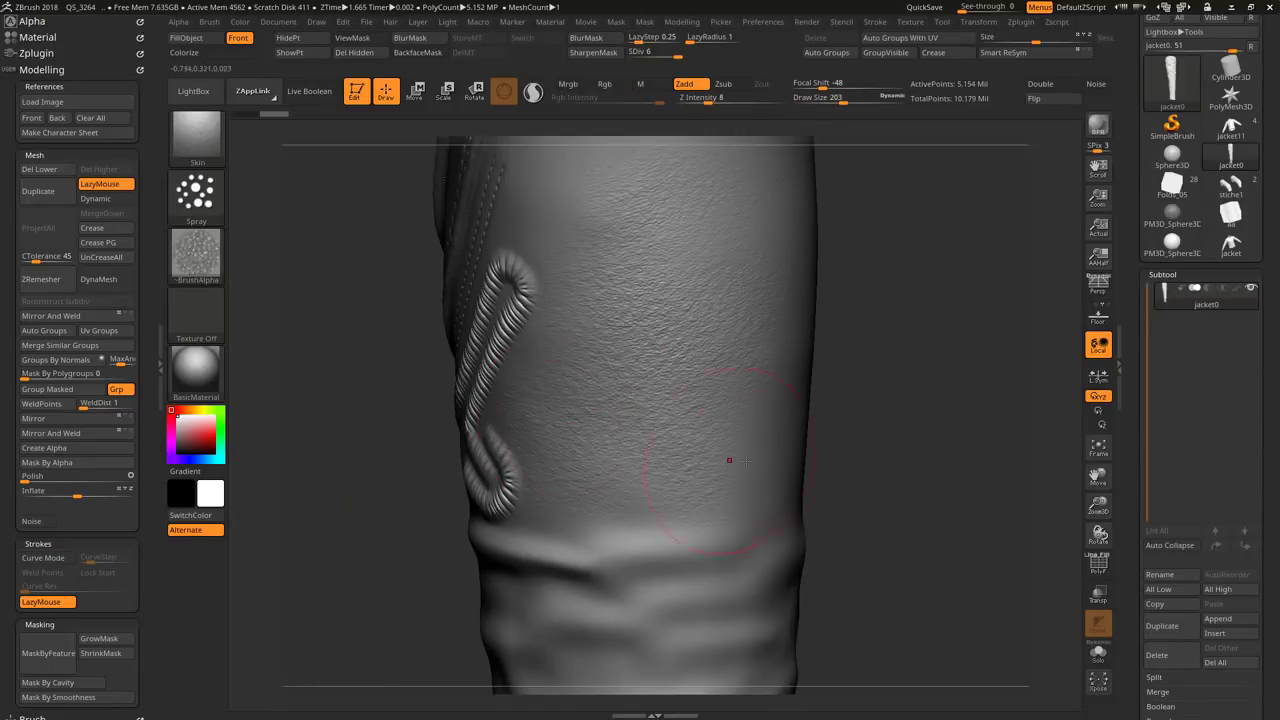
Step: Add bumpy leather texture to the sleeve with the Leather_Bumpy brush
left_click_drag(370, 432, 551, 336)
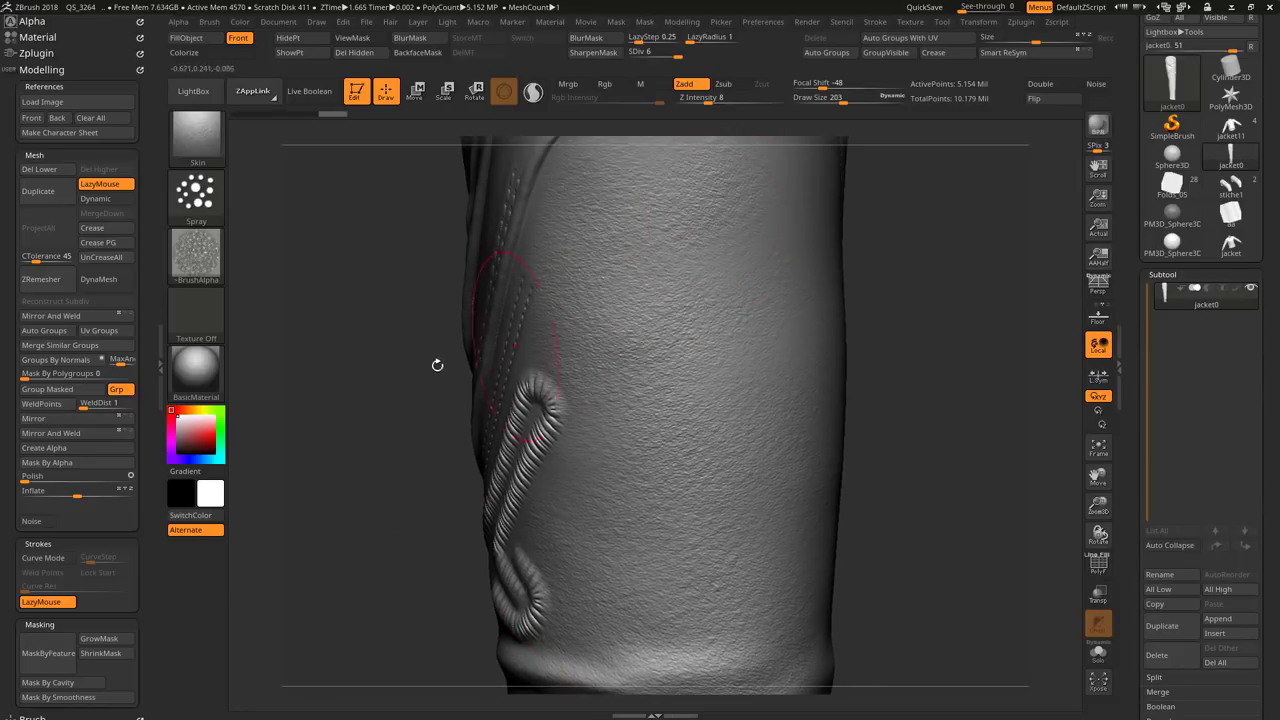
key("comma")
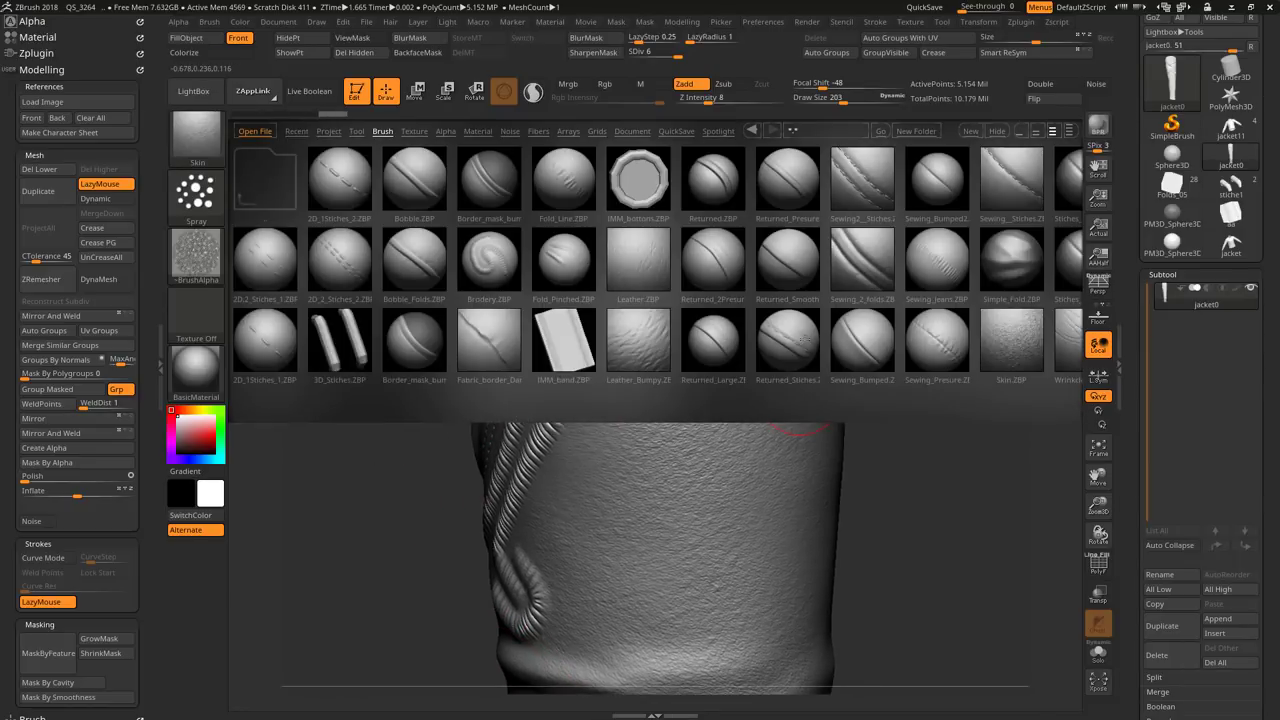
left_click_drag(804, 341, 748, 264)
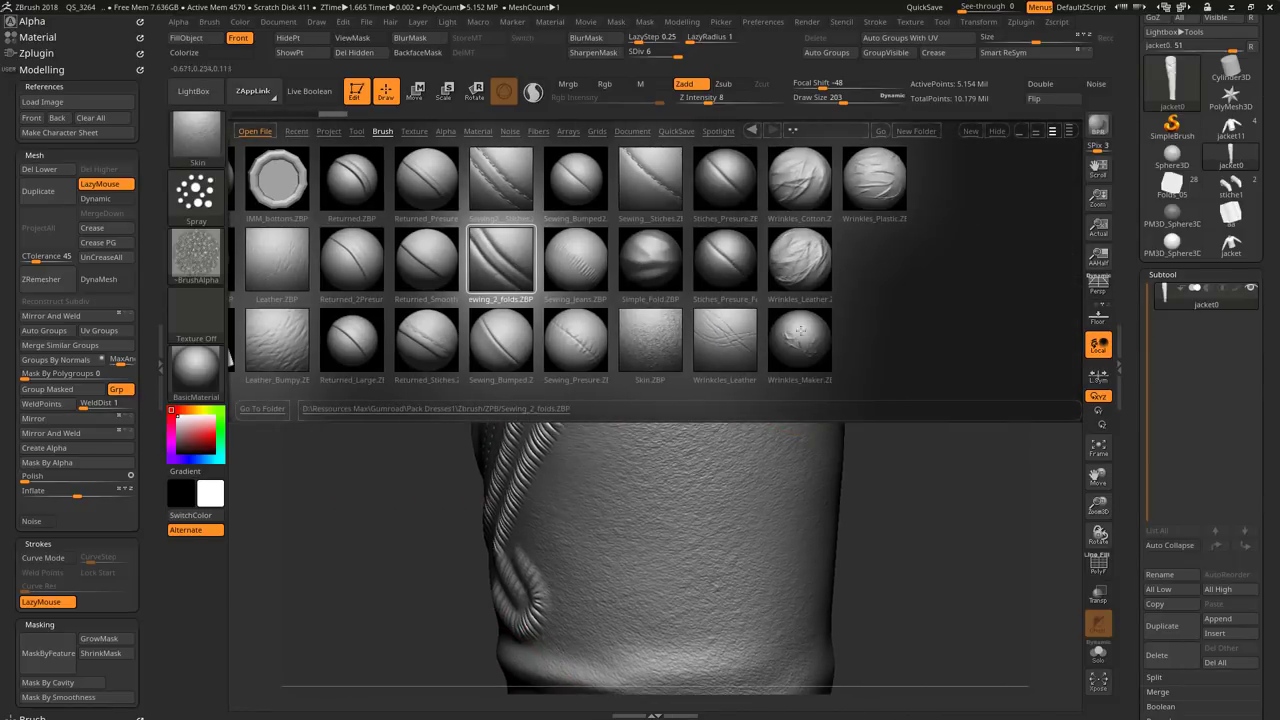
double_click(280, 338)
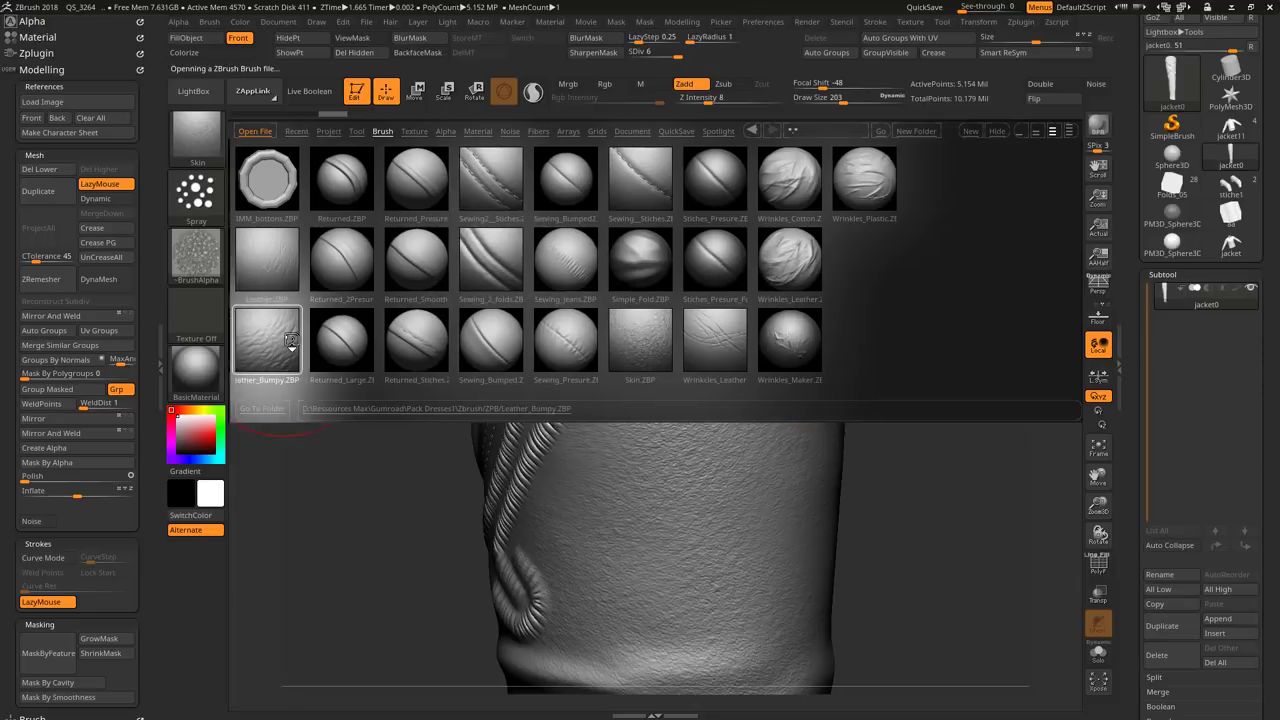
left_click_drag(644, 421, 640, 556)
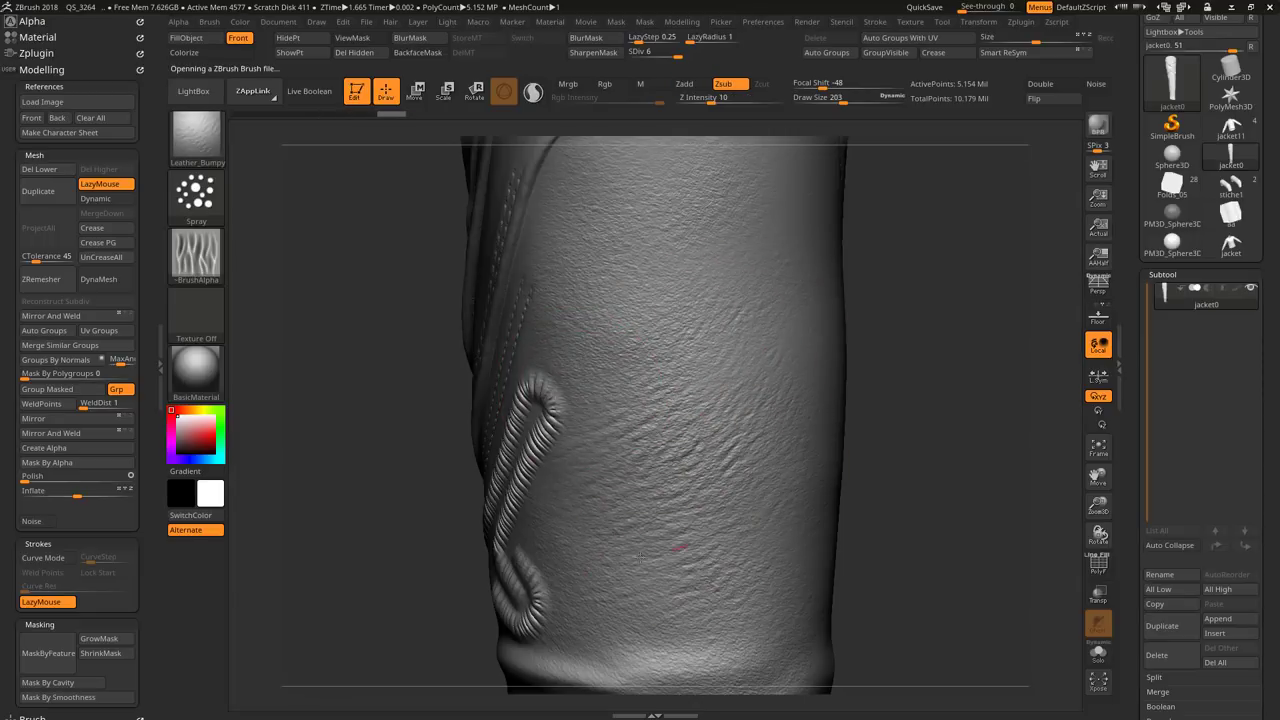
Step: Lay leather grain across the sleeve with the Leather brush at draw size 150, Z intensity 14
left_click(205, 125)
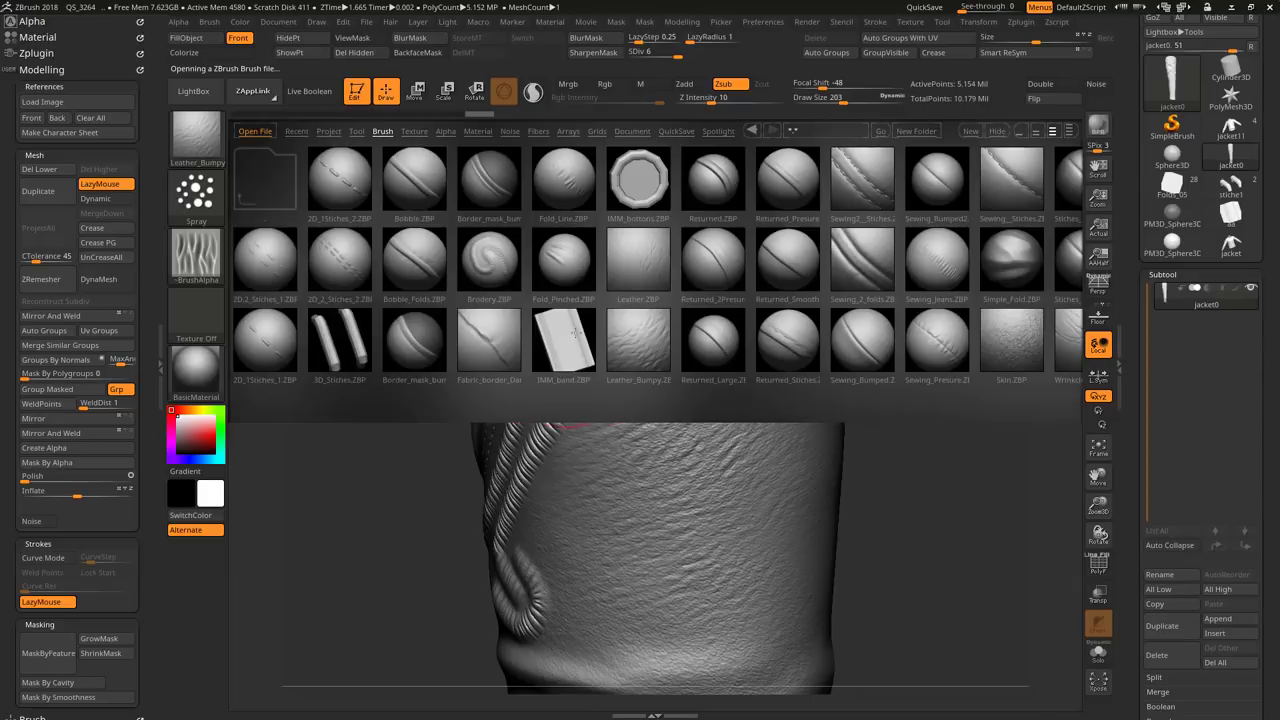
left_click(634, 257)
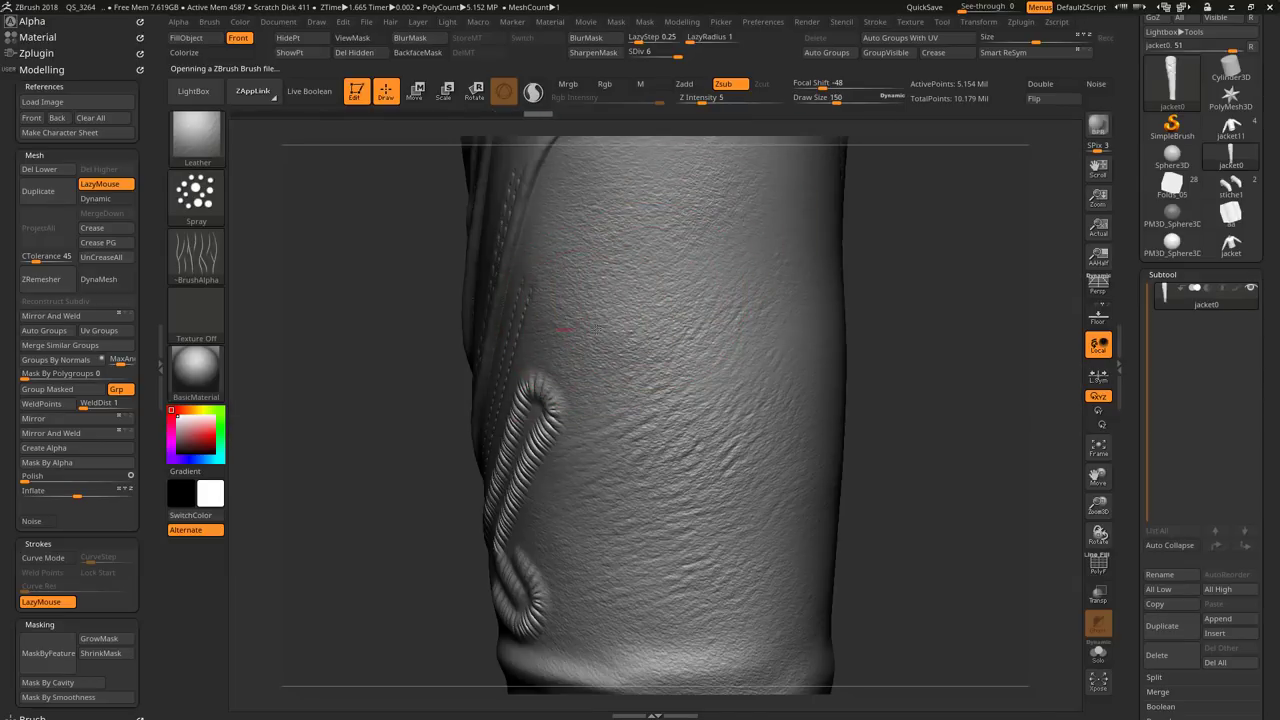
left_click_drag(555, 327, 744, 267)
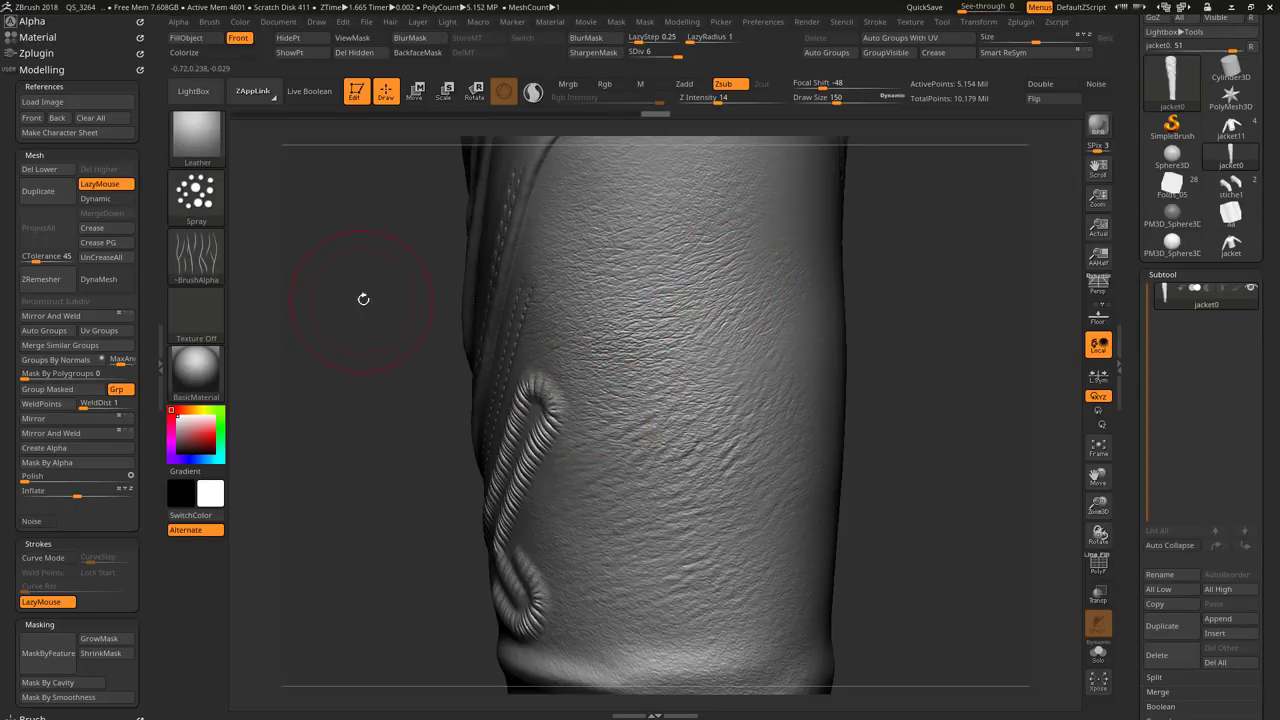
left_click_drag(363, 299, 818, 308)
key("comma")
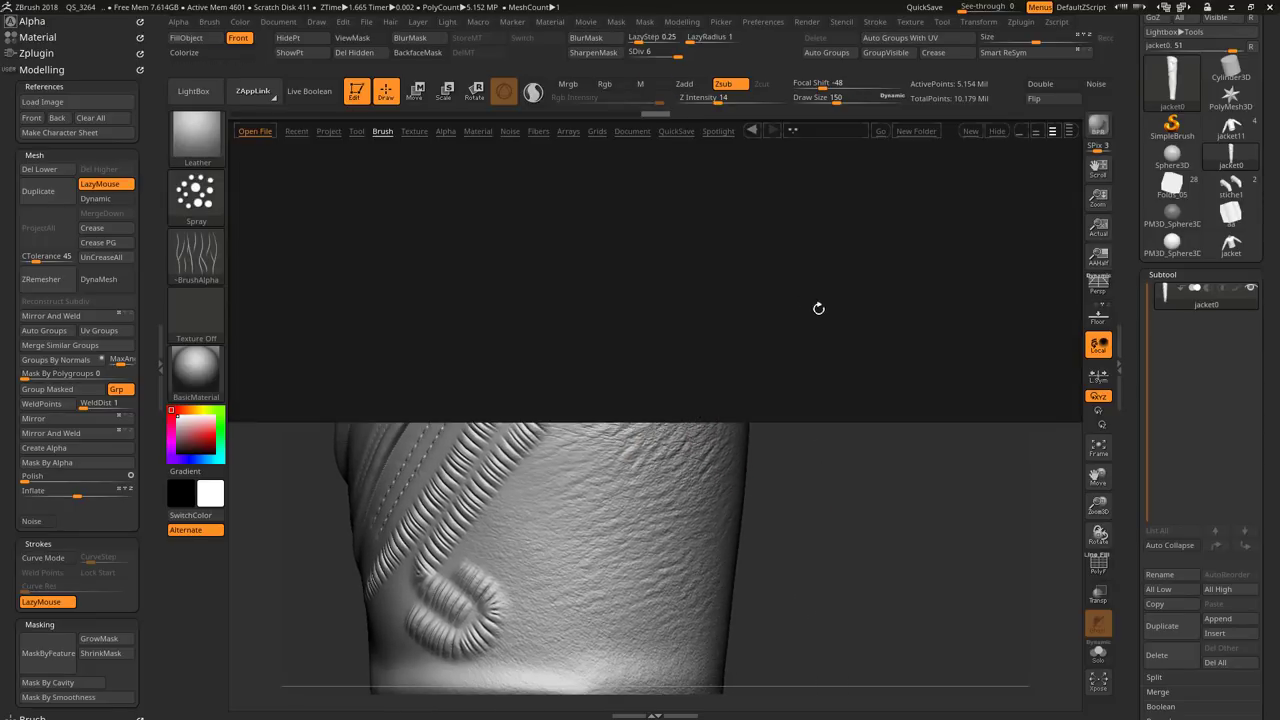
Step: Load Wrinkles_Leather at draw size 409 and view the creased sleeve from several sides
double_click(815, 240)
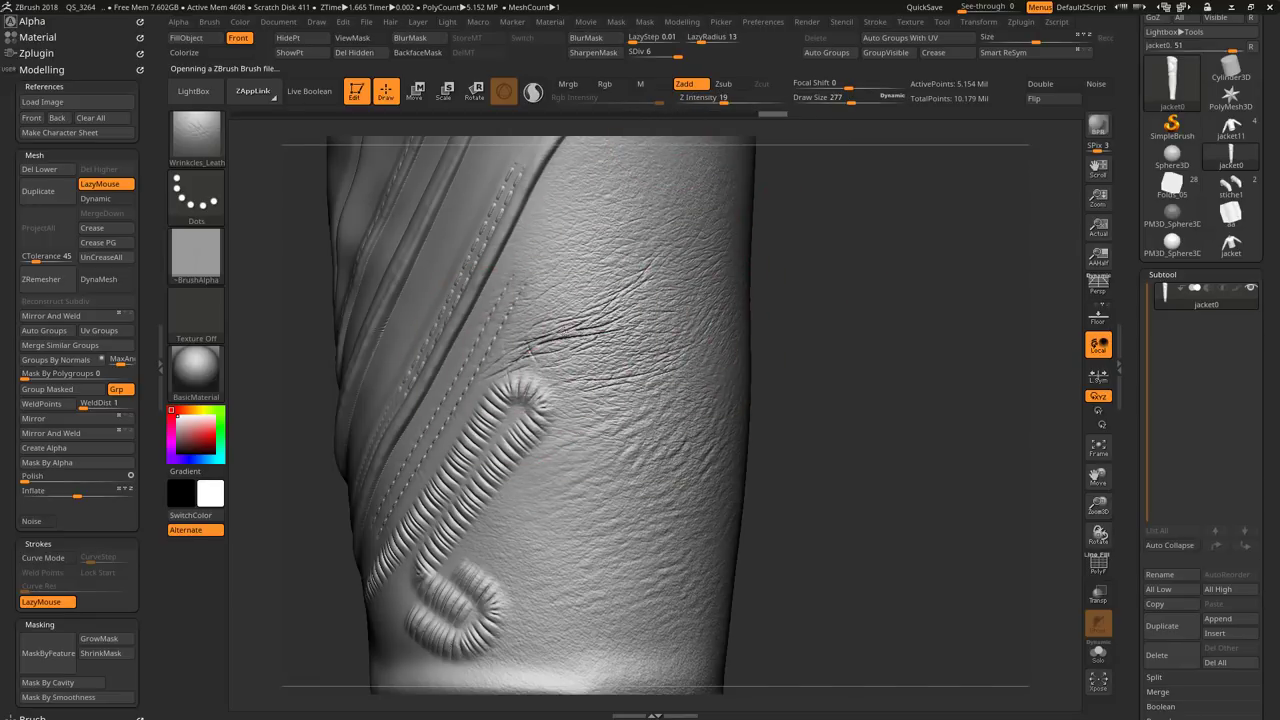
key("bracketright")
key("bracketright")
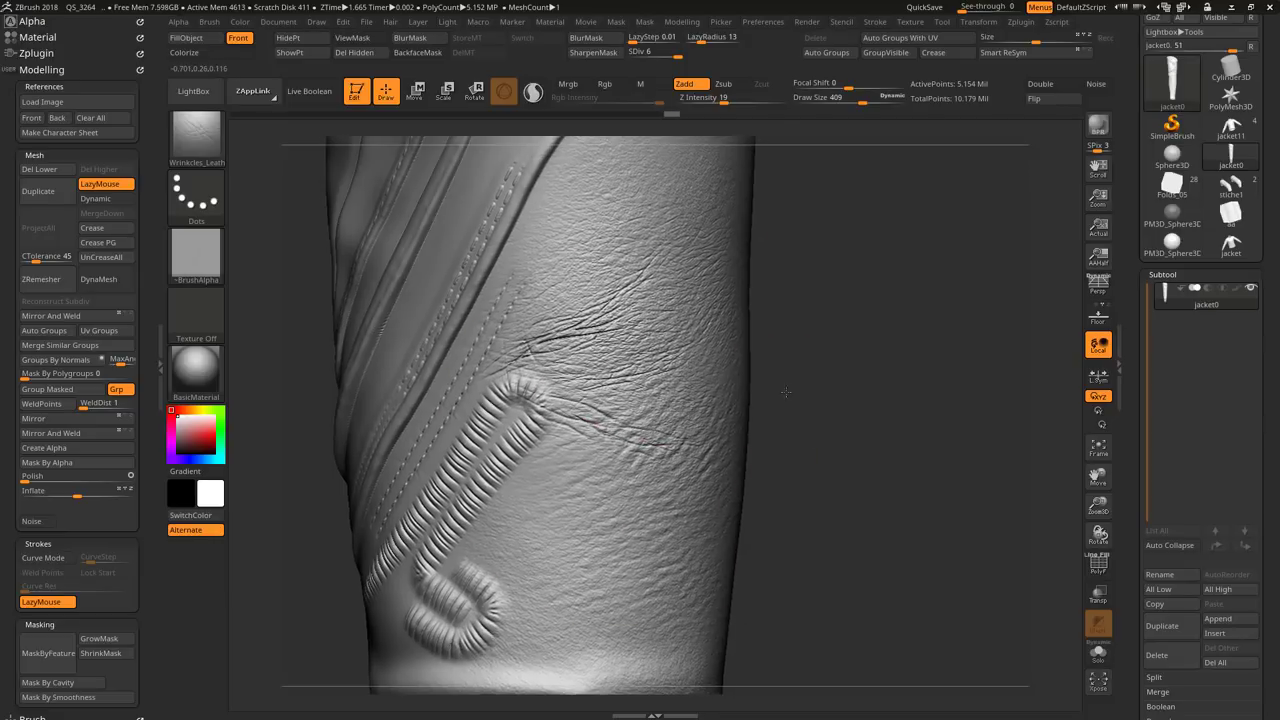
left_click_drag(760, 470, 840, 490)
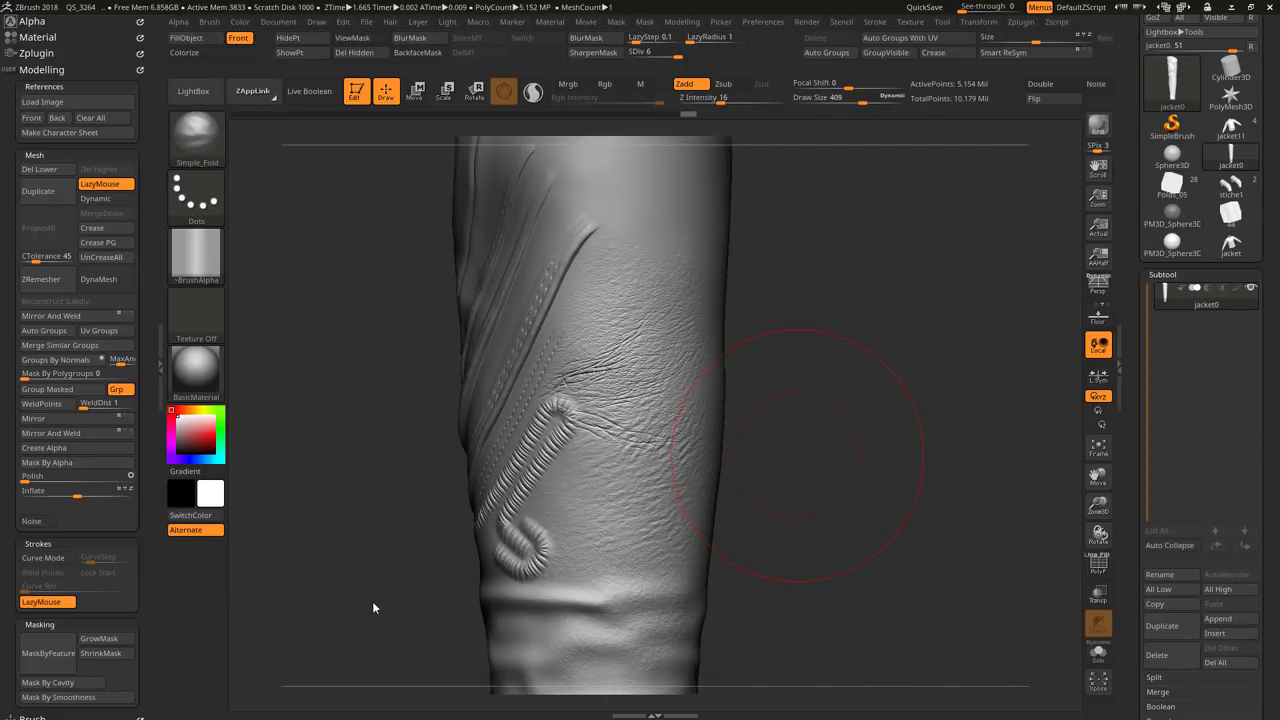
mouse_move(372, 602)
left_mouse_down()
mouse_move(972, 503)
mouse_move(948, 647)
left_mouse_up()
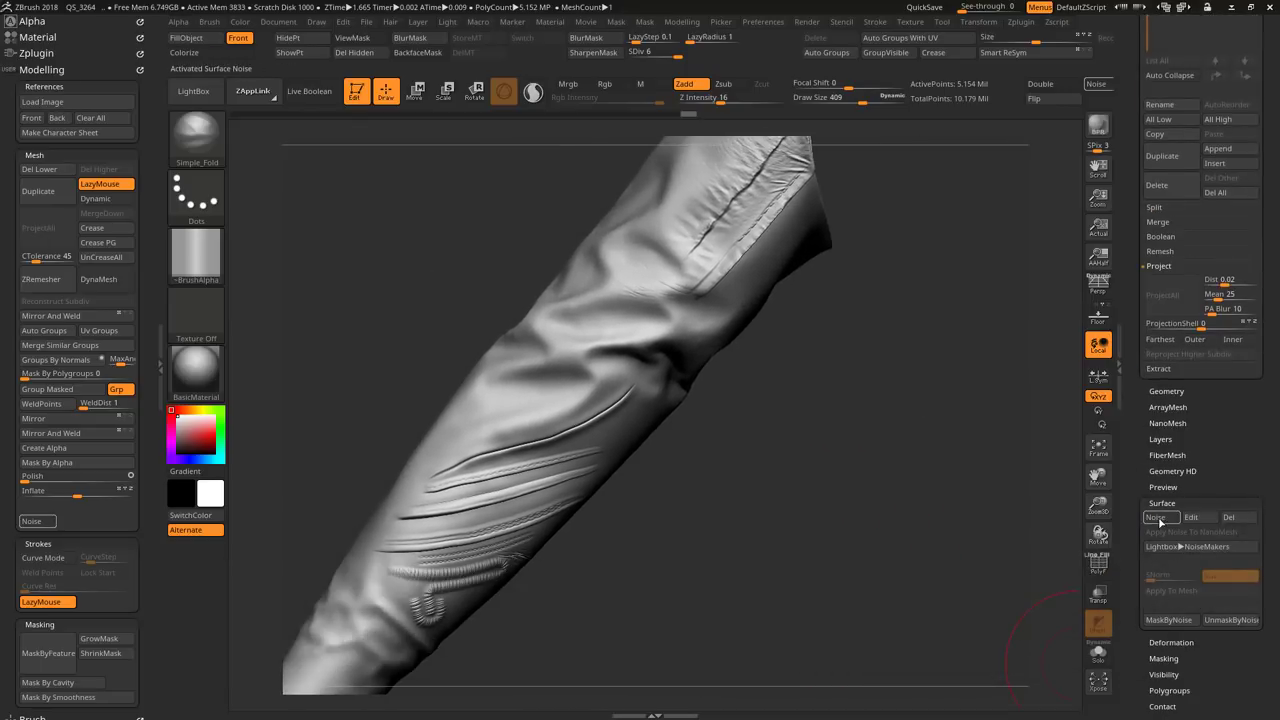
Step: Enable surface noise and apply the Hard2 noise preset from NoiseMaker
left_click(1156, 518)
left_click(1191, 517)
key("Escape")
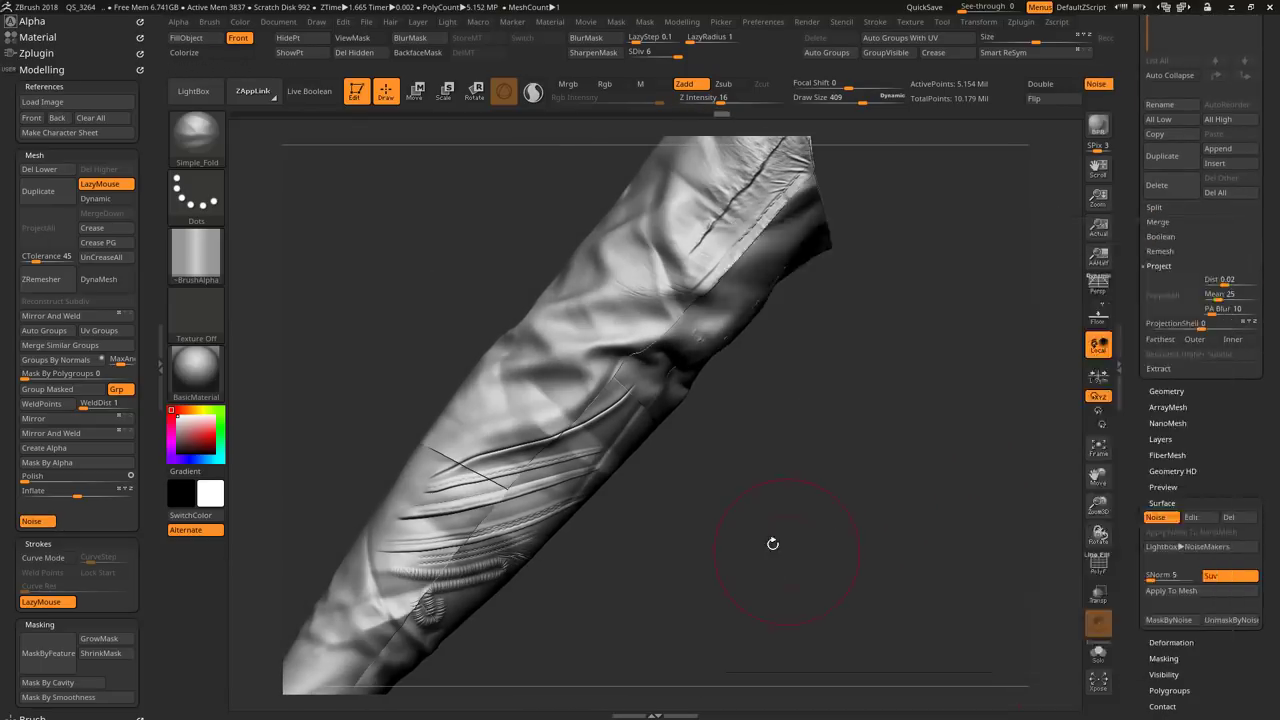
left_click(1201, 520)
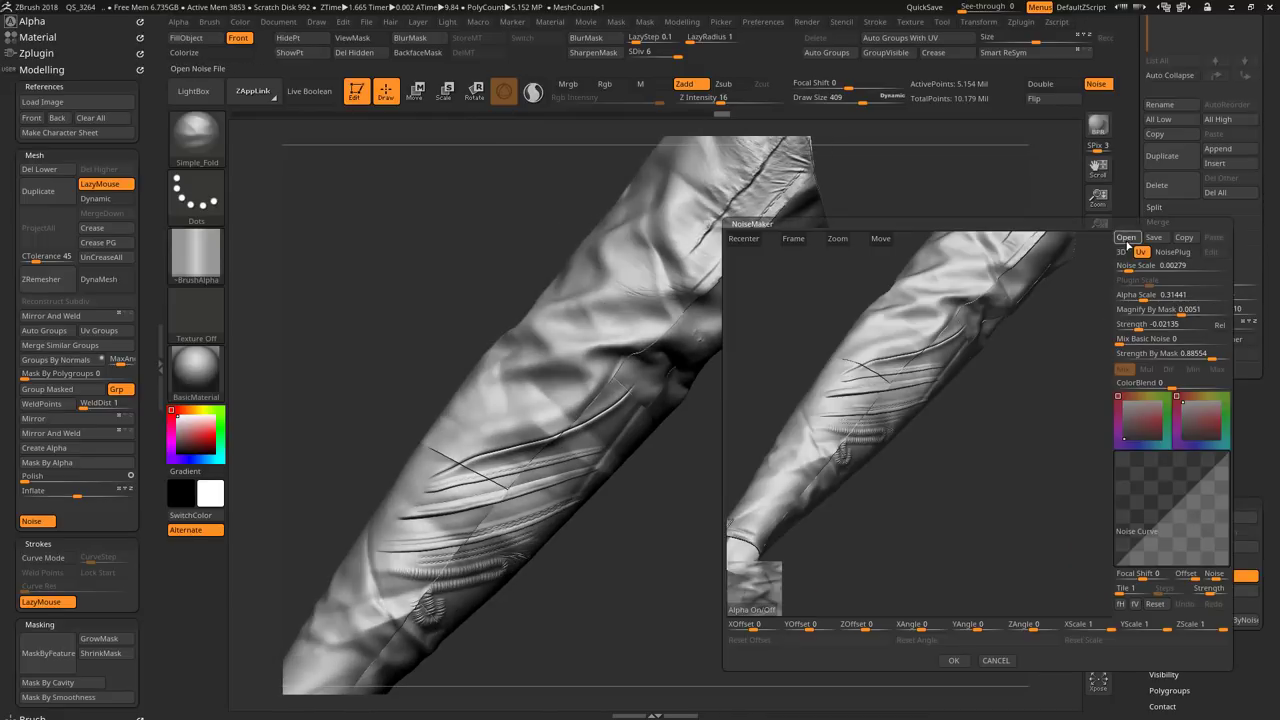
left_click(1126, 238)
double_click(413, 150)
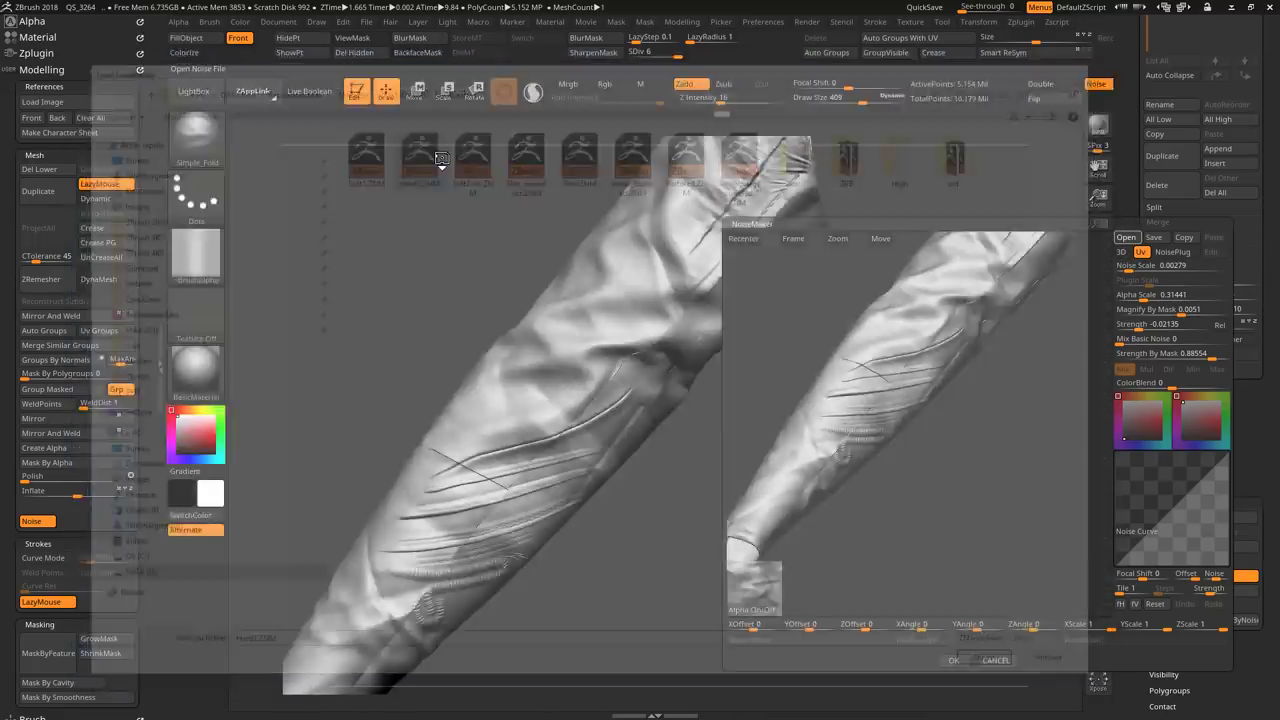
left_click_drag(953, 492, 961, 501)
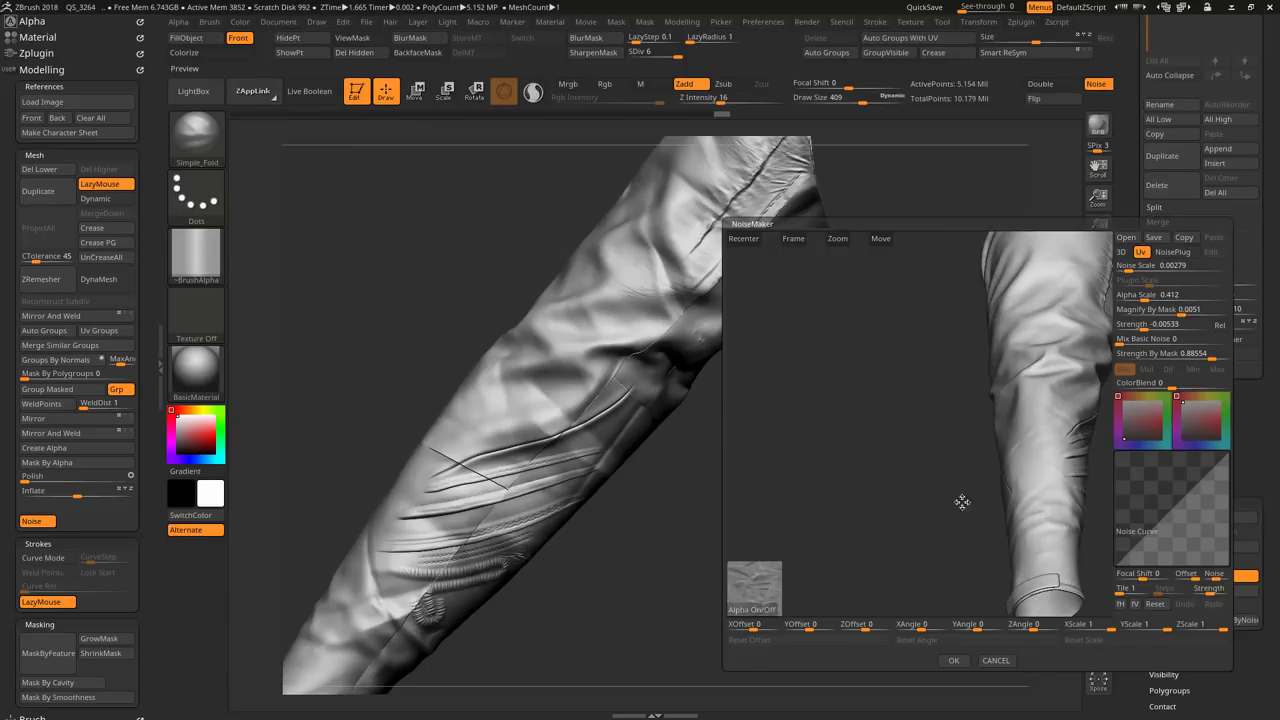
left_click(954, 661)
mouse_move(900, 620)
left_mouse_down()
mouse_move(822, 506)
mouse_move(791, 515)
left_mouse_up()
Step: Replace the sleeve noise with the Skin_imperfect preset and inspect it
left_click(1157, 517)
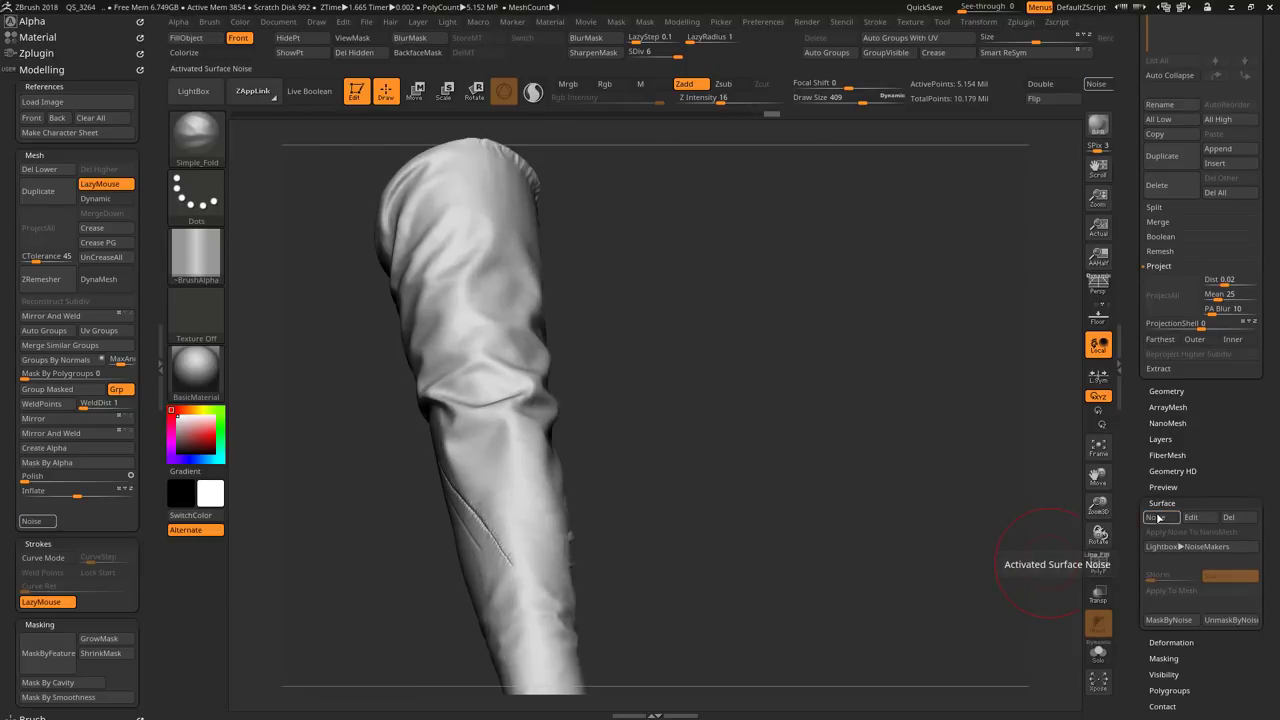
left_click(1188, 519)
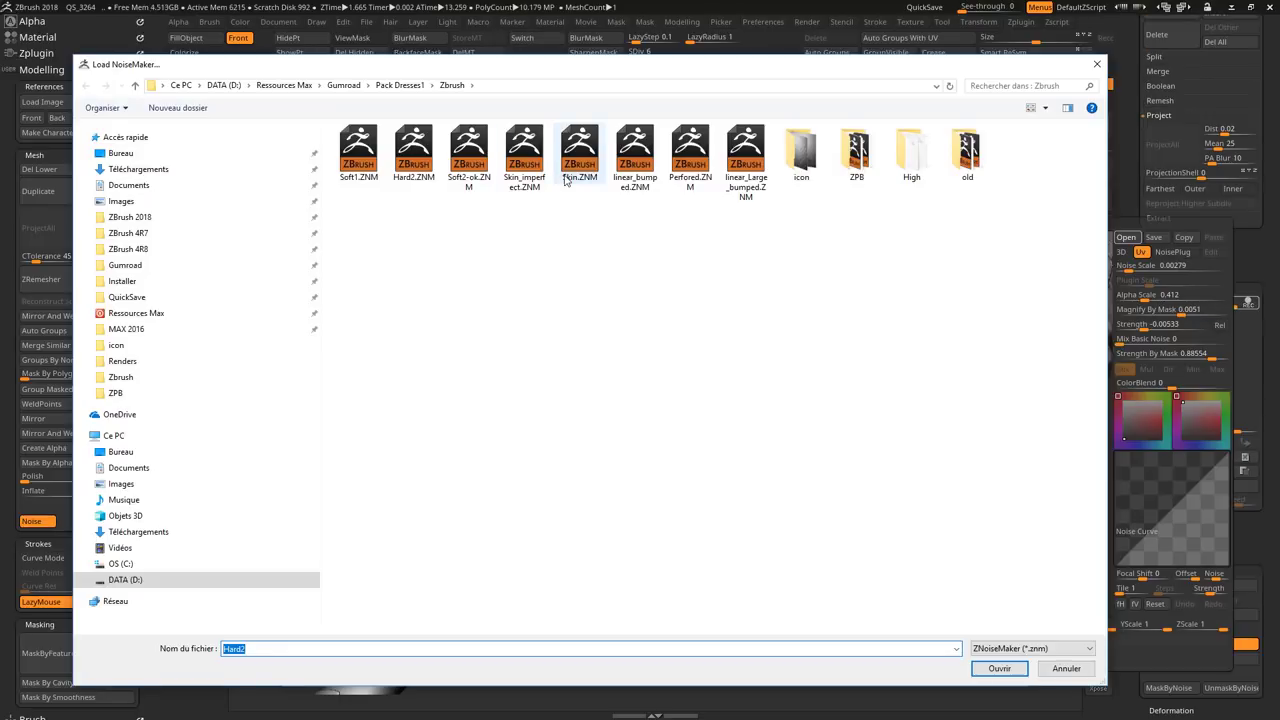
double_click(520, 178)
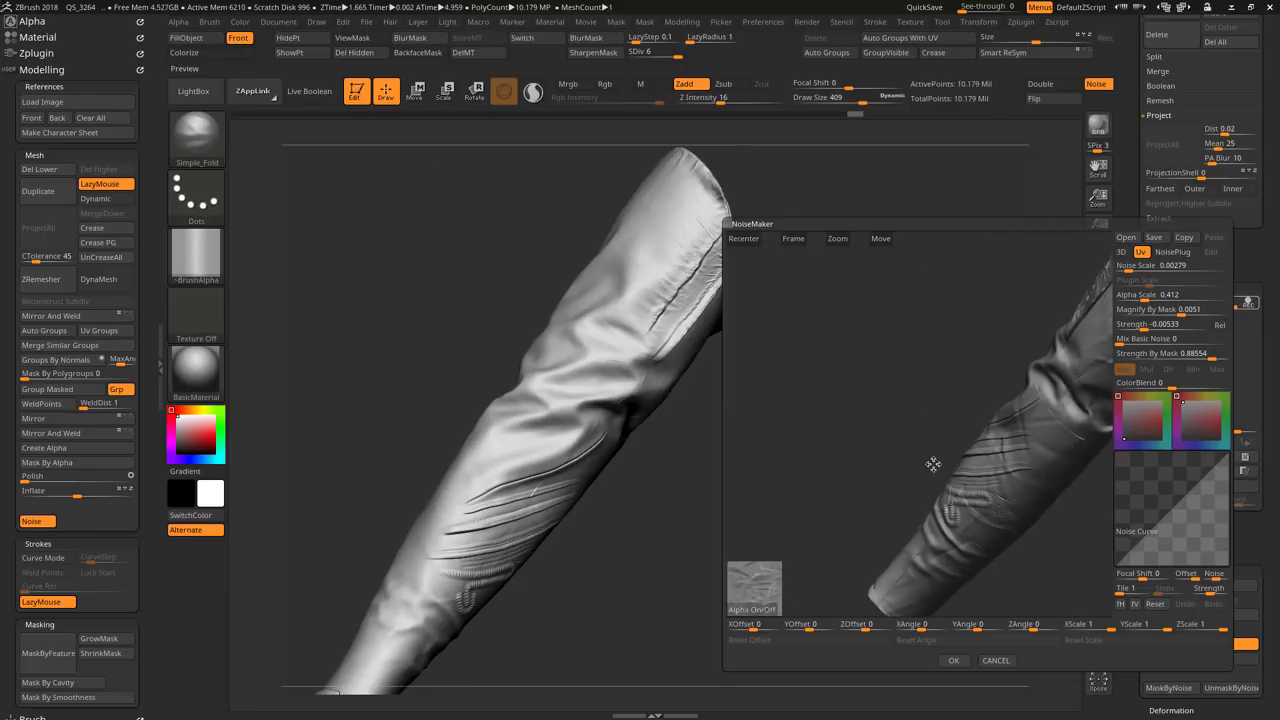
mouse_move(1000, 531)
left_mouse_down()
mouse_move(1137, 284)
mouse_move(1143, 299)
left_mouse_up()
left_click(953, 660)
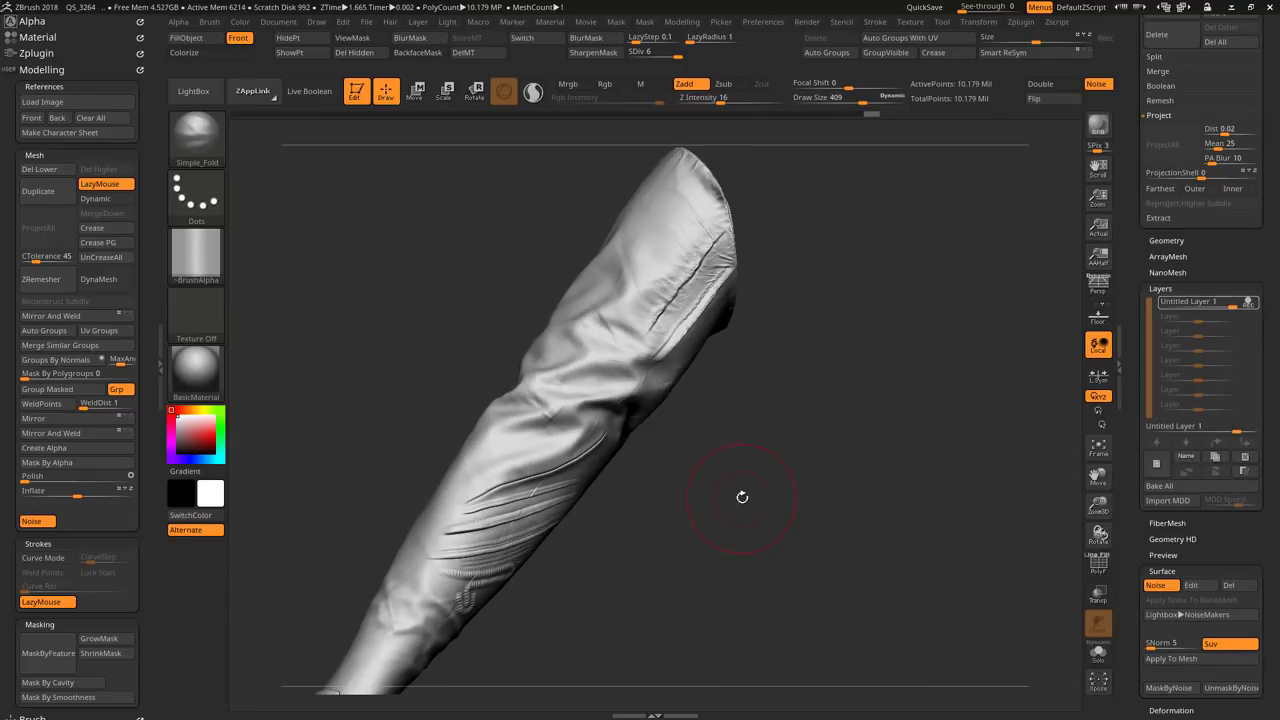
mouse_move(723, 500)
left_mouse_down()
mouse_move(830, 522)
mouse_move(811, 531)
mouse_move(883, 449)
mouse_move(759, 434)
left_mouse_up()
Step: Apply a diagonal striped noise preset with Alpha Scale 0.06178
left_click(1191, 585)
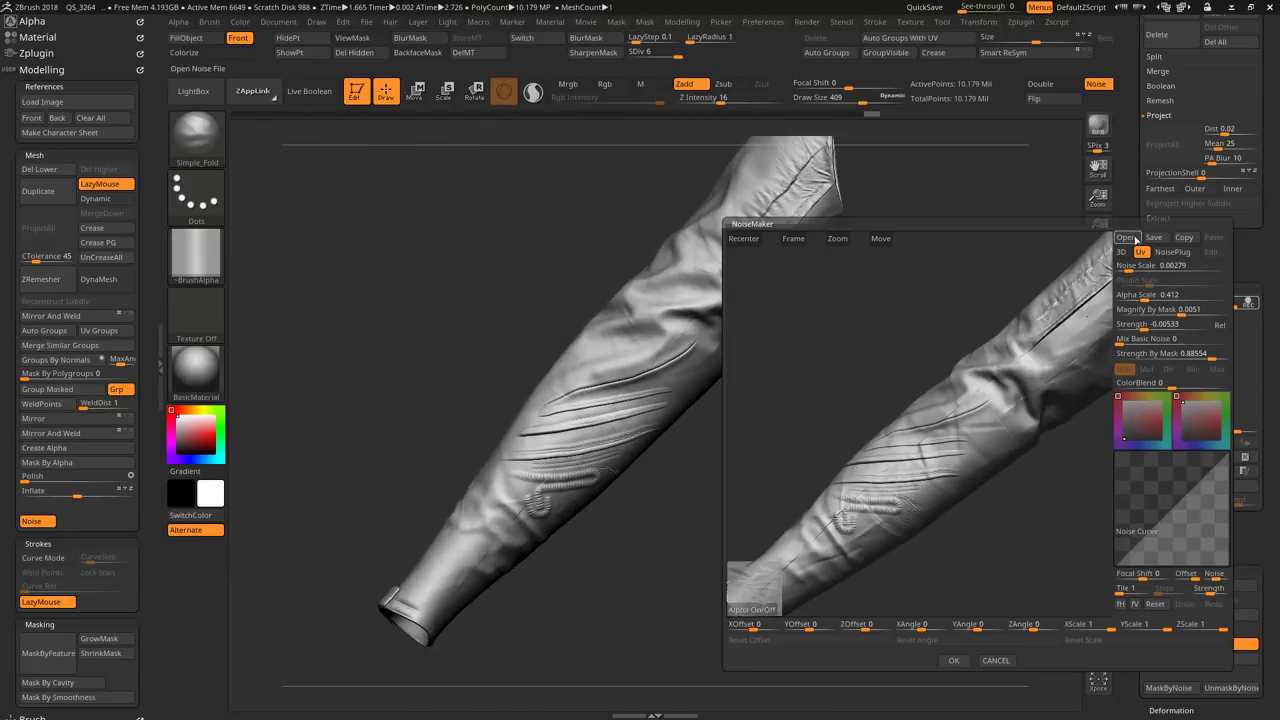
left_click(1126, 237)
double_click(595, 145)
left_click_drag(845, 378, 831, 393)
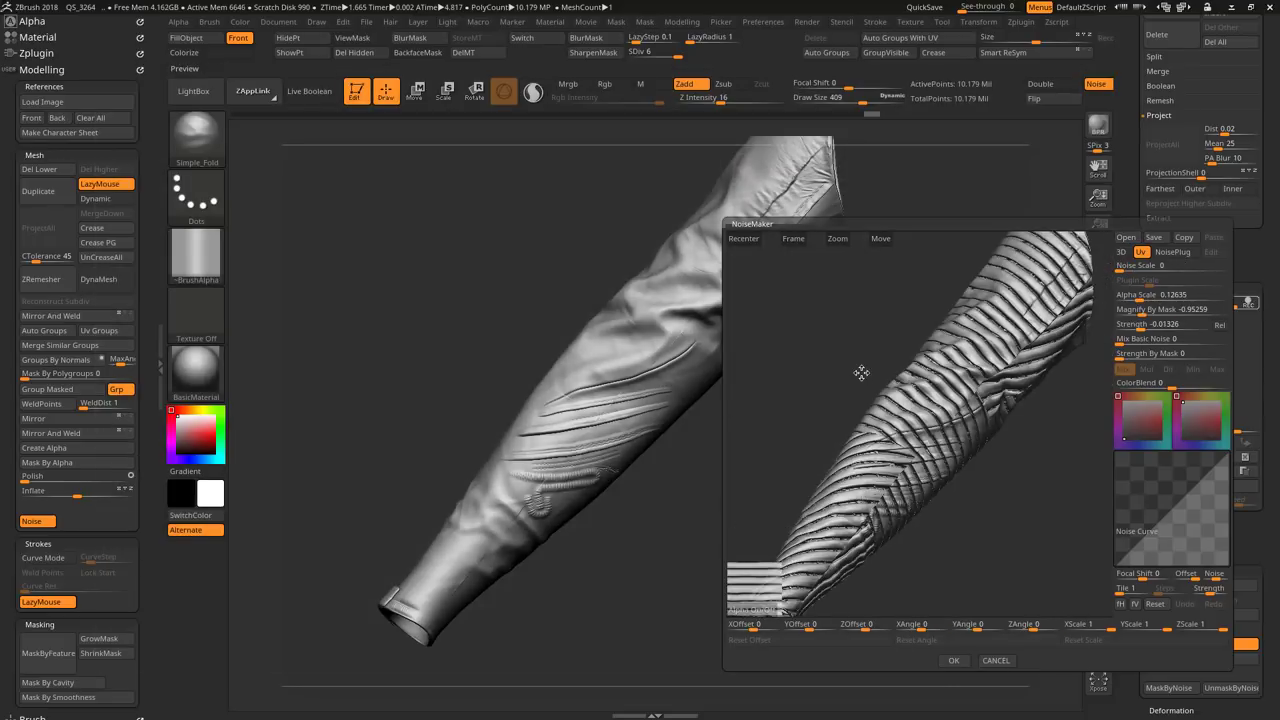
left_click(953, 660)
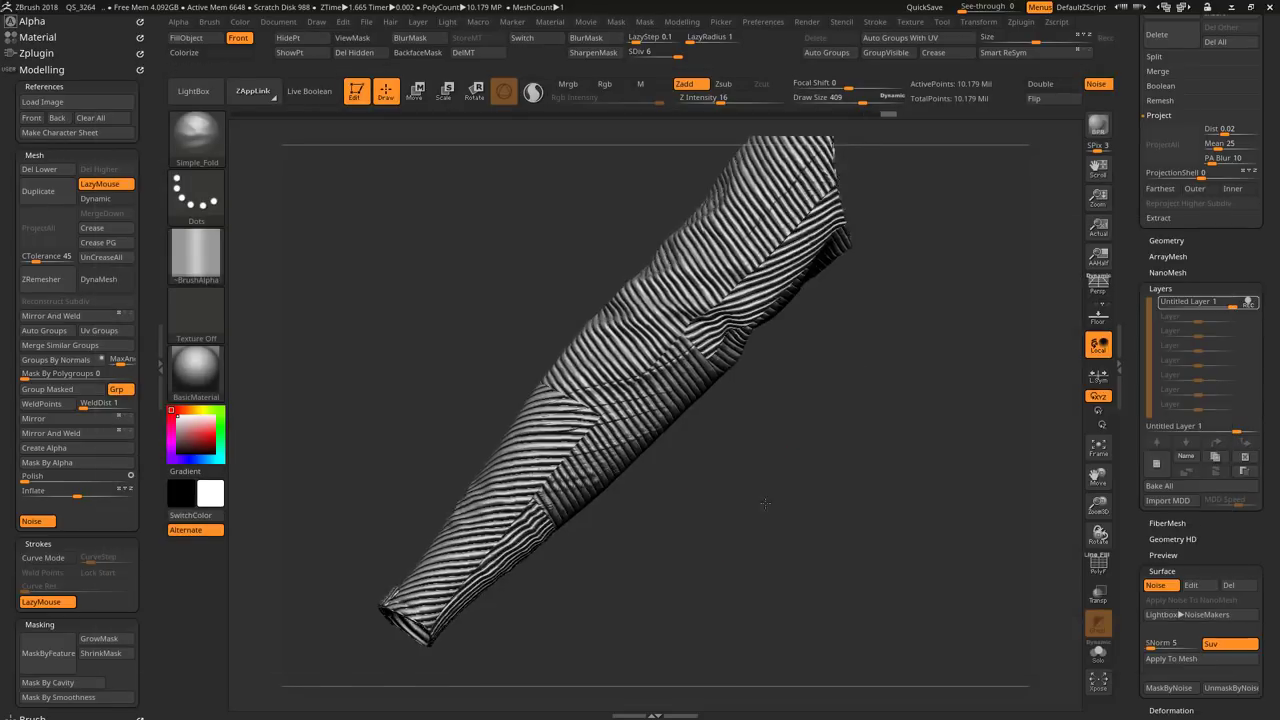
Step: Switch the sleeve noise to the linear_bumped preset
left_click(1195, 586)
left_click(1126, 237)
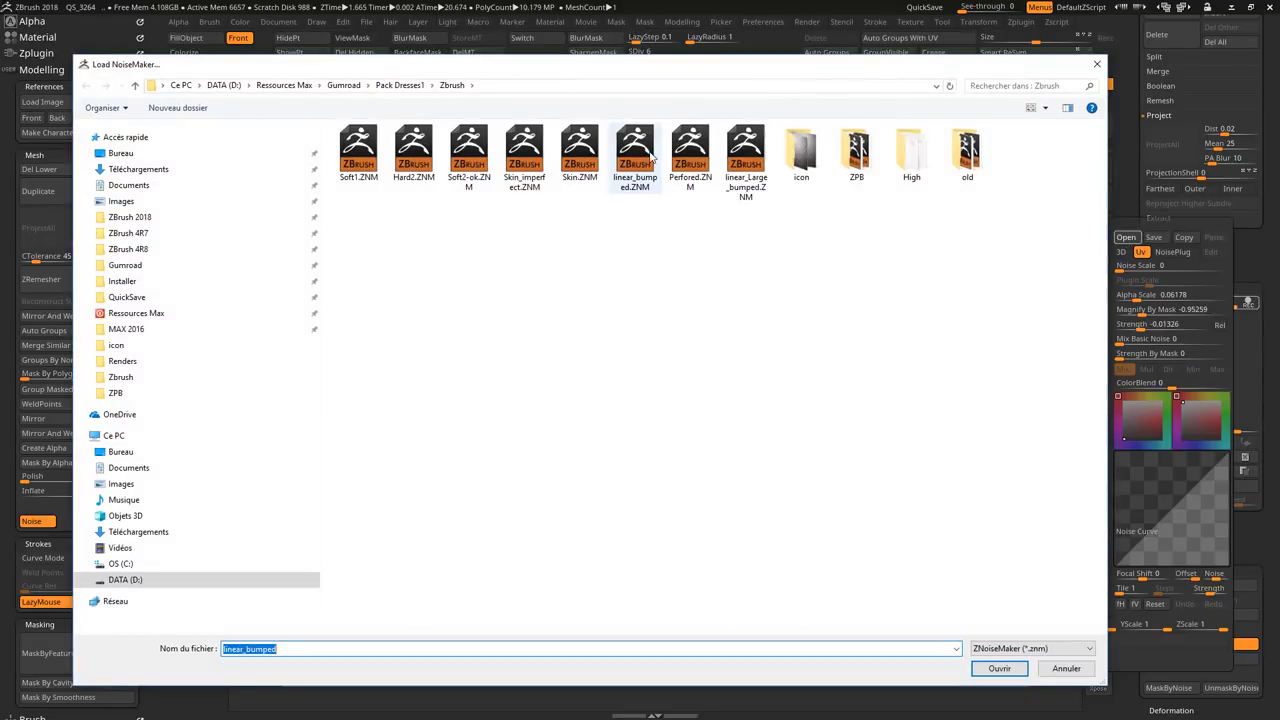
double_click(594, 140)
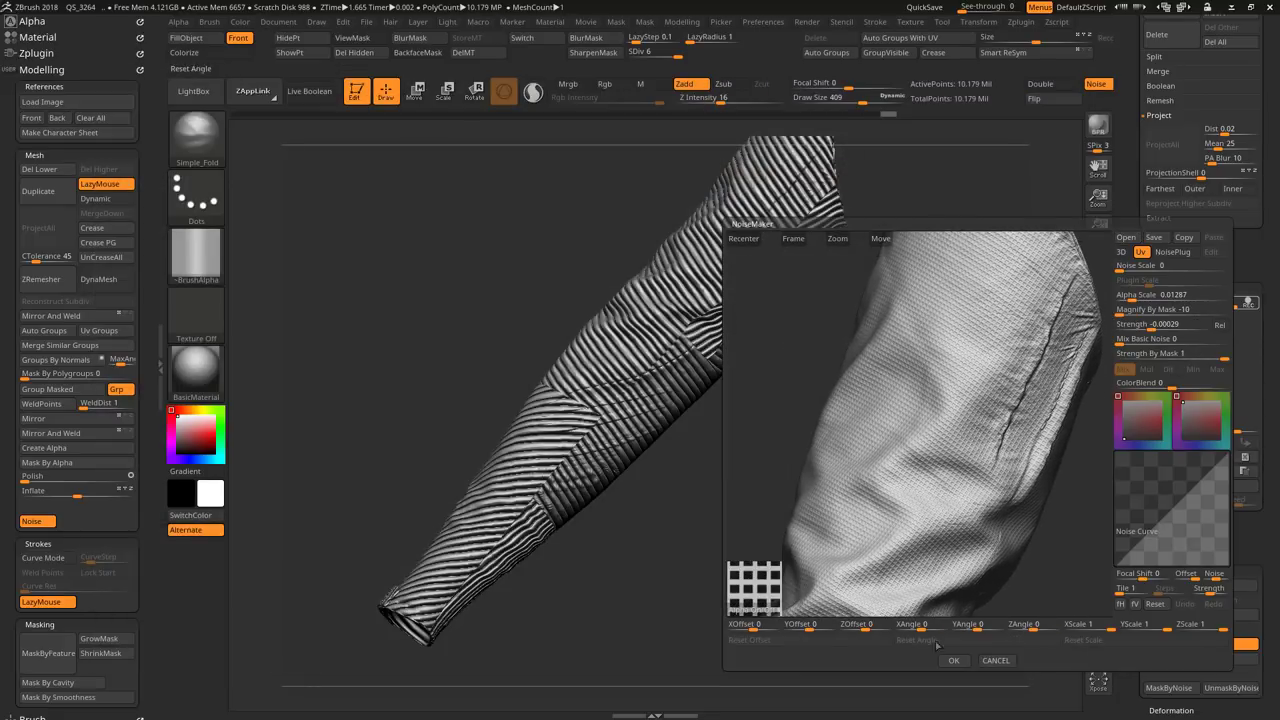
left_click(953, 660)
scroll(853, 541, "up", 5)
scroll(853, 541, "down", 3)
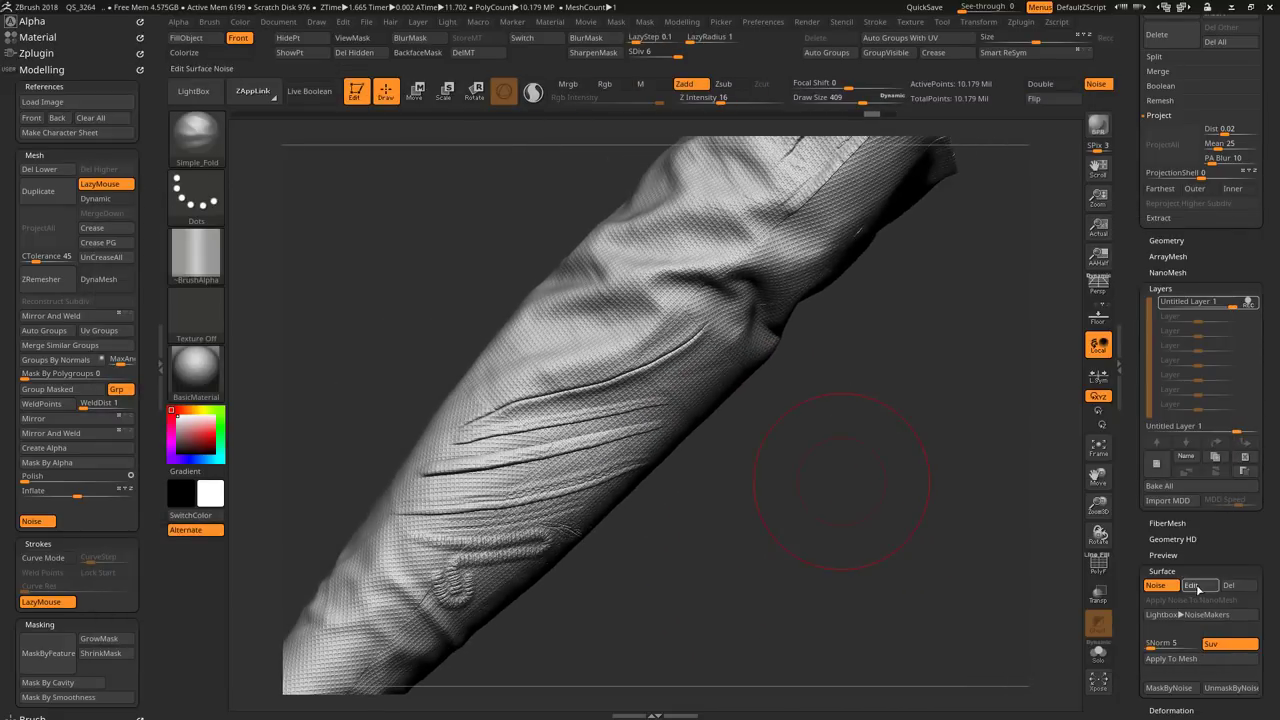
Step: Adjust noise Strength and finish with a horizontal ribbed stripe preset
left_click(1191, 585)
left_click_drag(1135, 325, 1150, 326)
left_click(1126, 237)
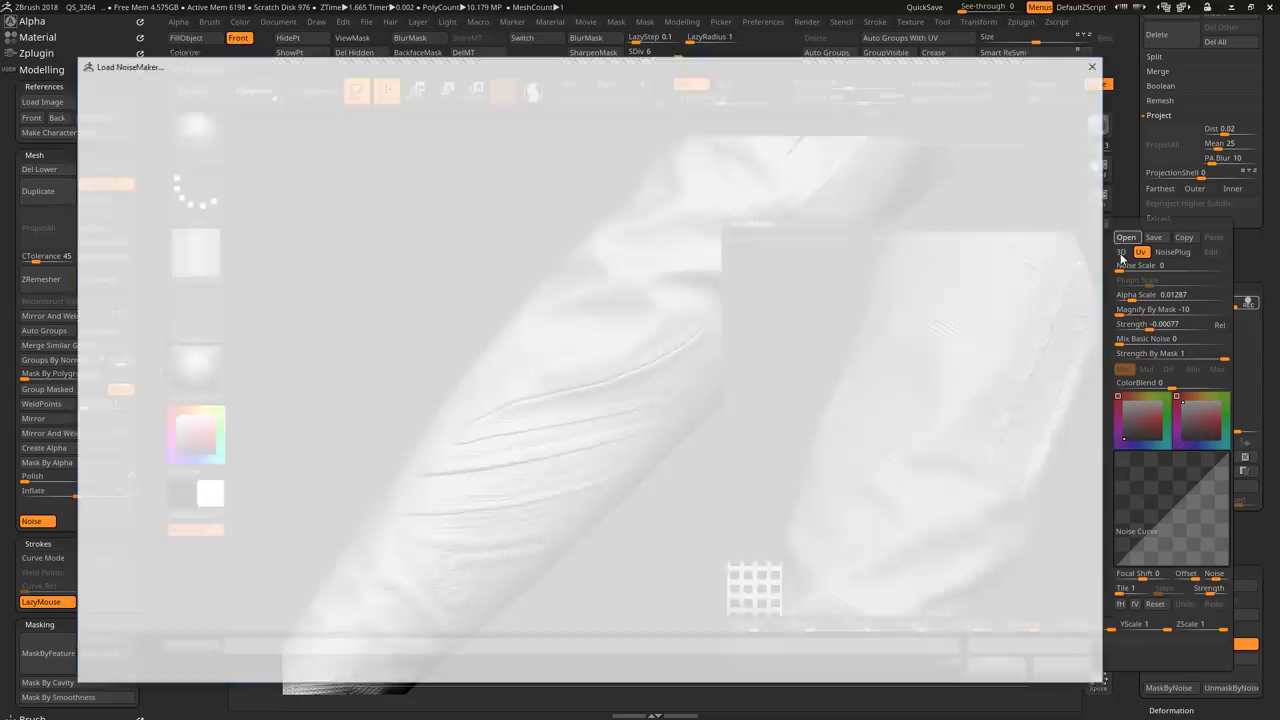
double_click(760, 140)
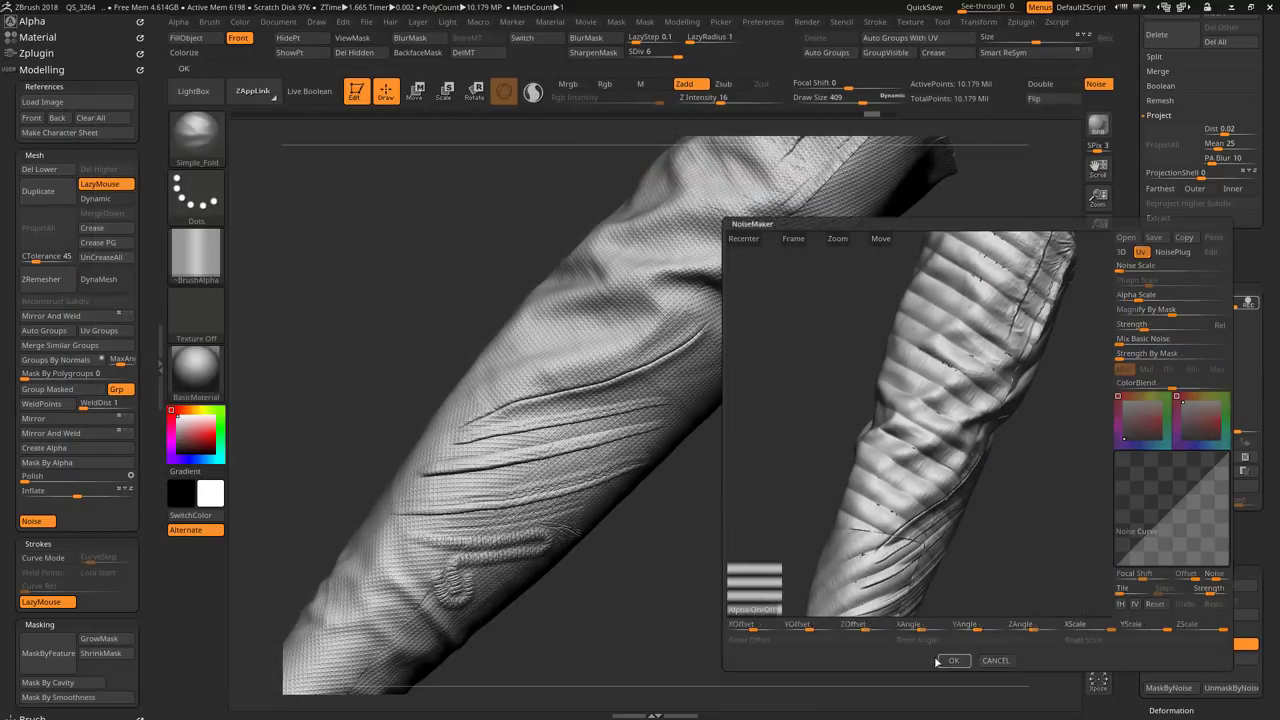
left_click(953, 660)
left_click_drag(767, 498, 770, 517)
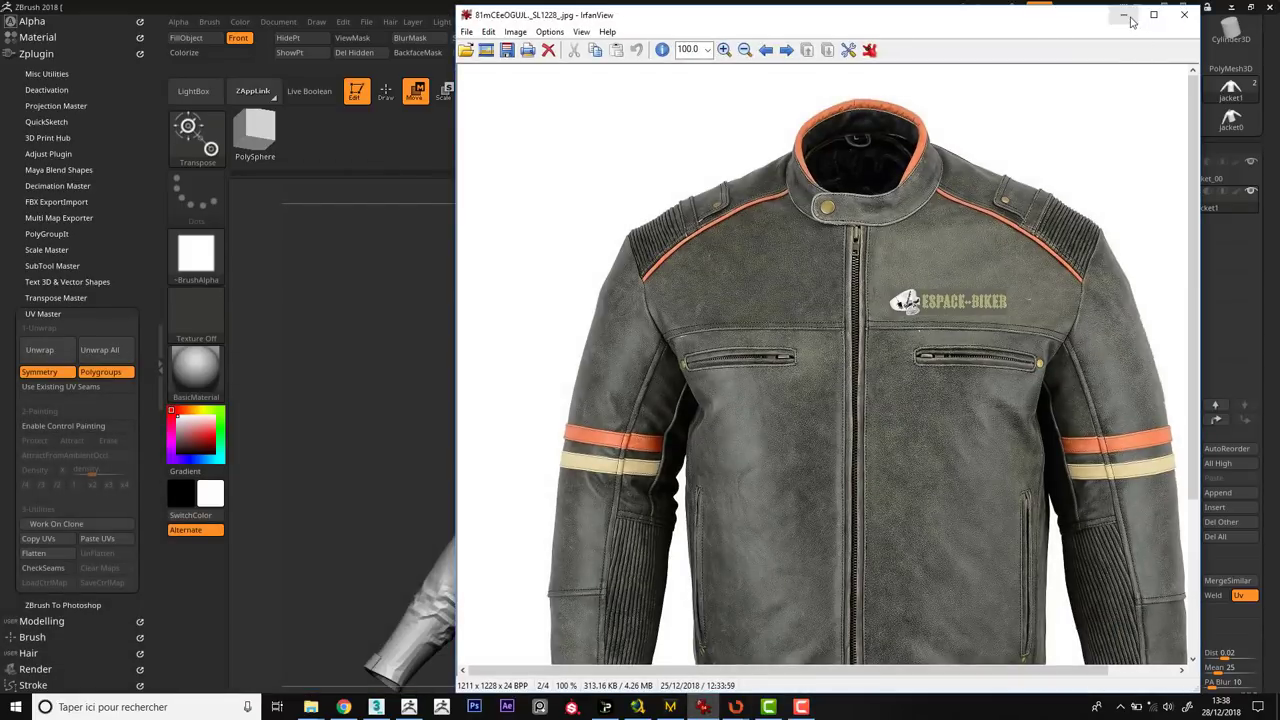
Step: Minimize the IrfanView jacket reference to return to ZBrush
left_click(1130, 18)
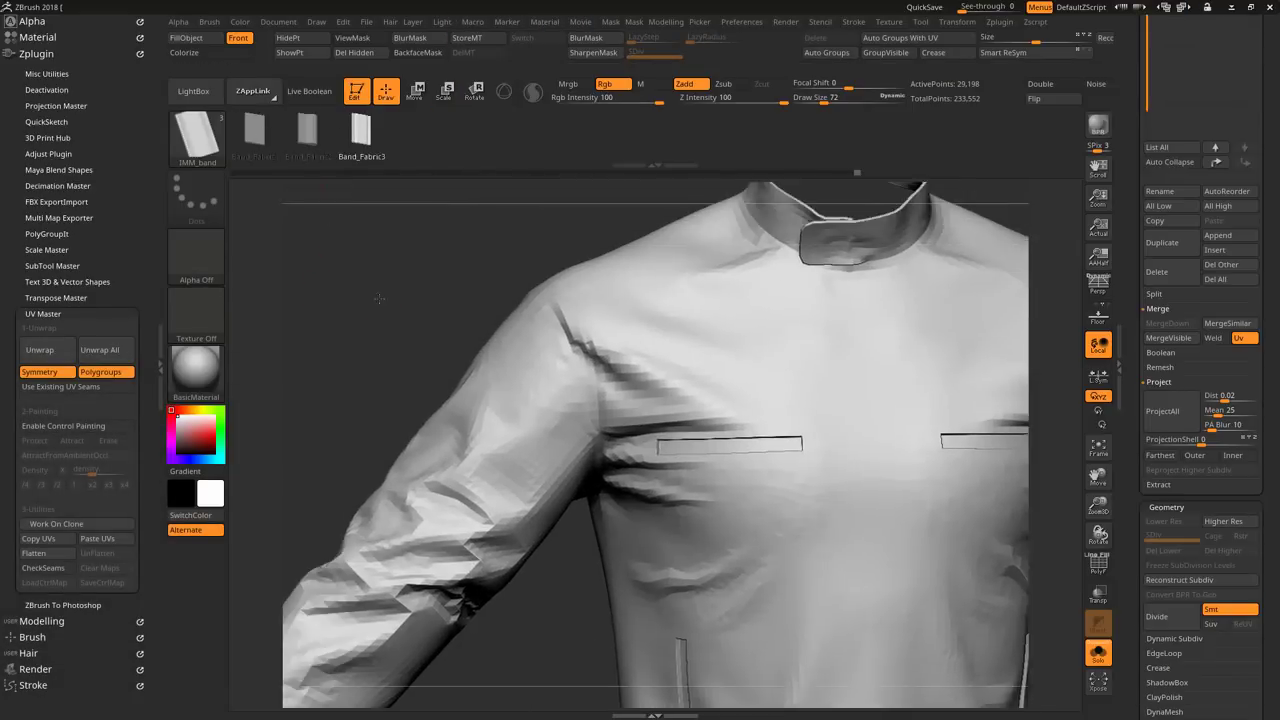
Step: Isolate the chest pocket band and set a transpose line across it
mouse_move(379, 298)
left_mouse_down()
mouse_move(289, 223)
mouse_move(305, 190)
left_mouse_up()
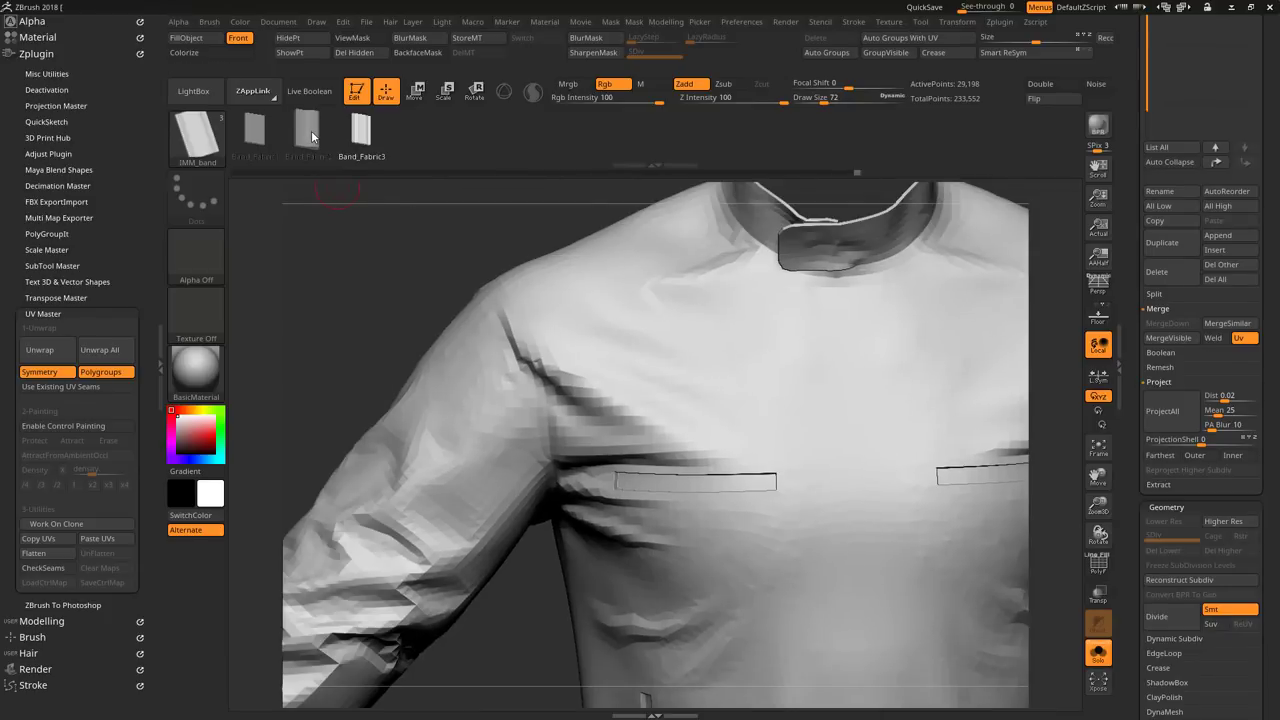
mouse_move(296, 323)
left_mouse_down("alt")
mouse_move(466, 537)
mouse_move(483, 363)
left_mouse_up("alt")
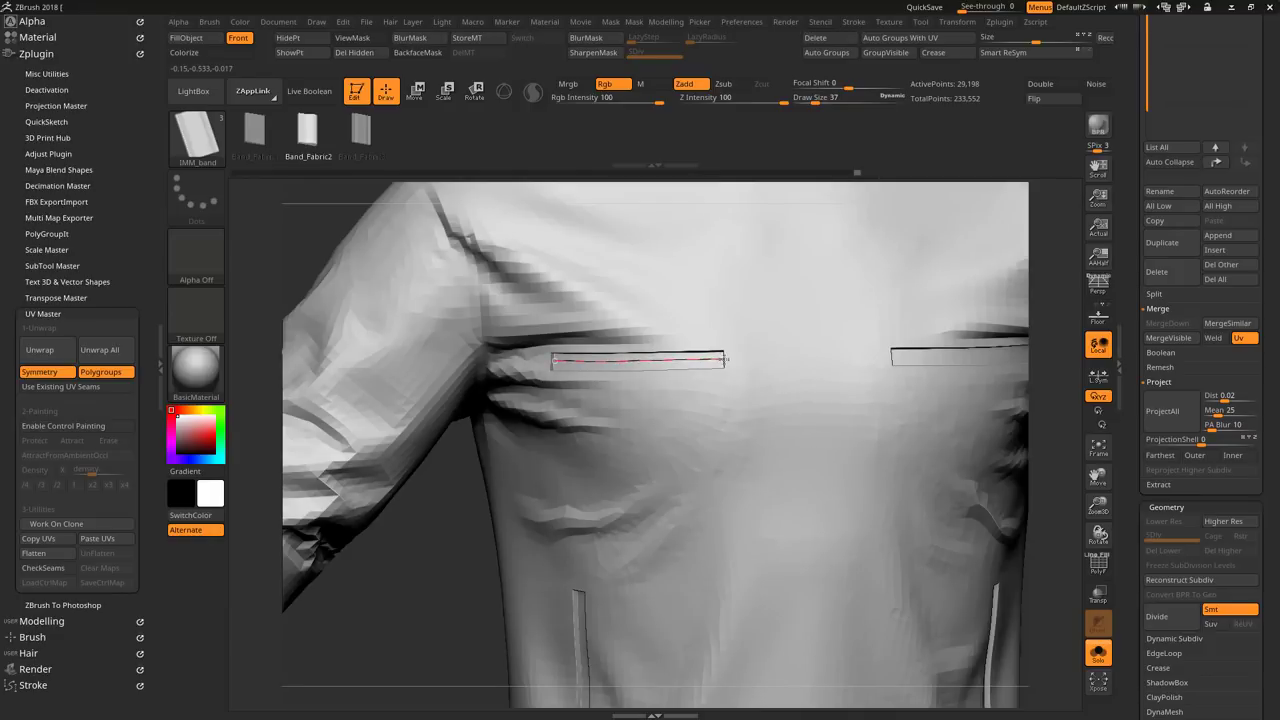
key("ctrl+h")
left_click_drag(726, 359, 807, 365, "alt")
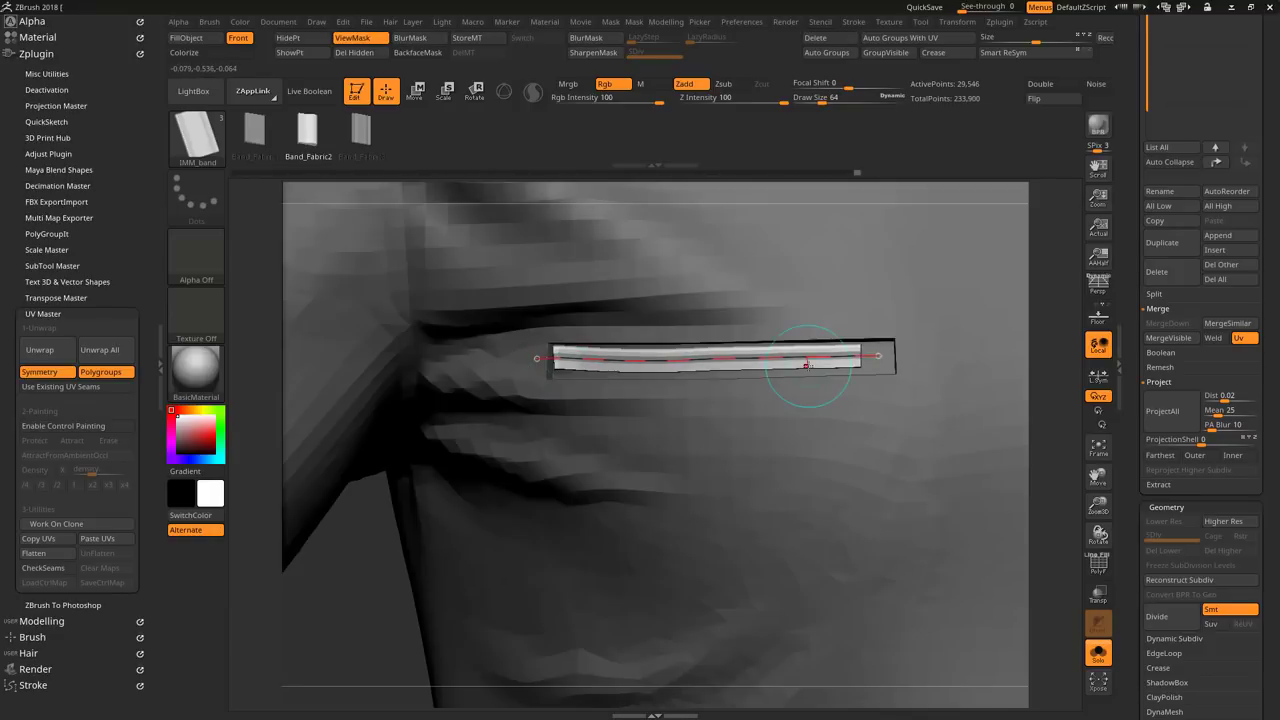
key("w")
left_click_drag(527, 359, 887, 367)
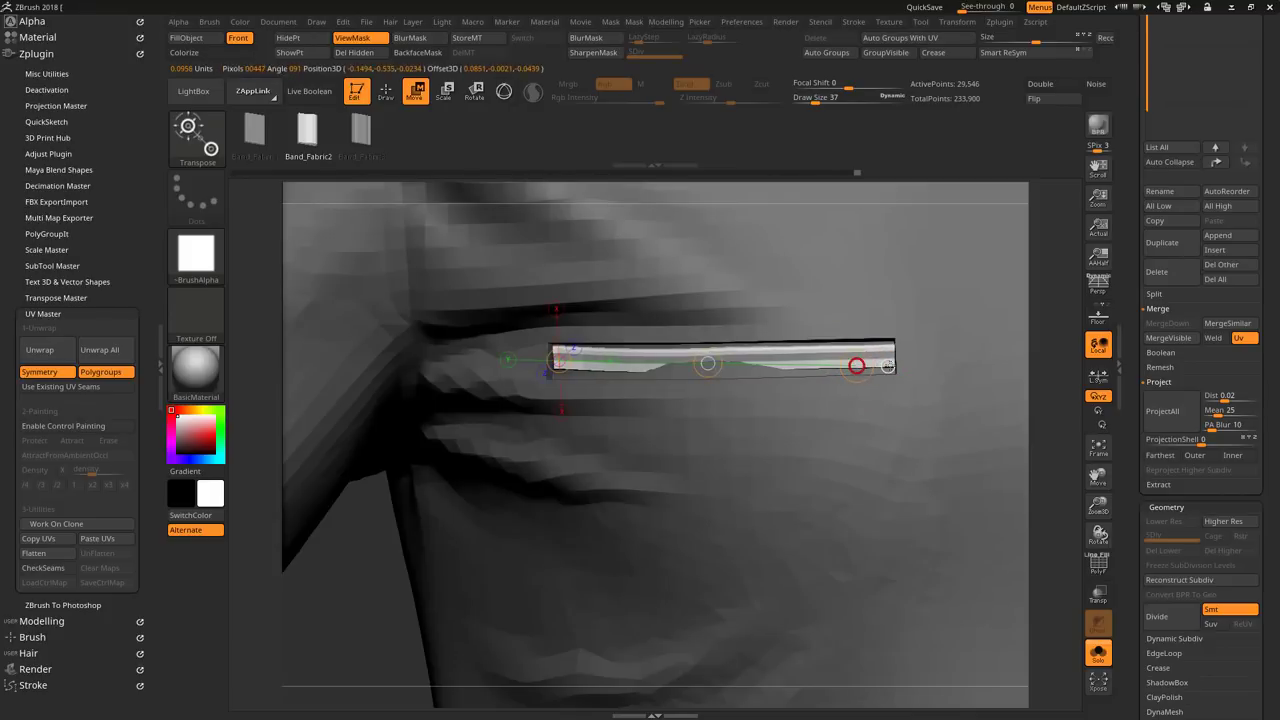
key("q")
key("b")
key("m")
key("v")
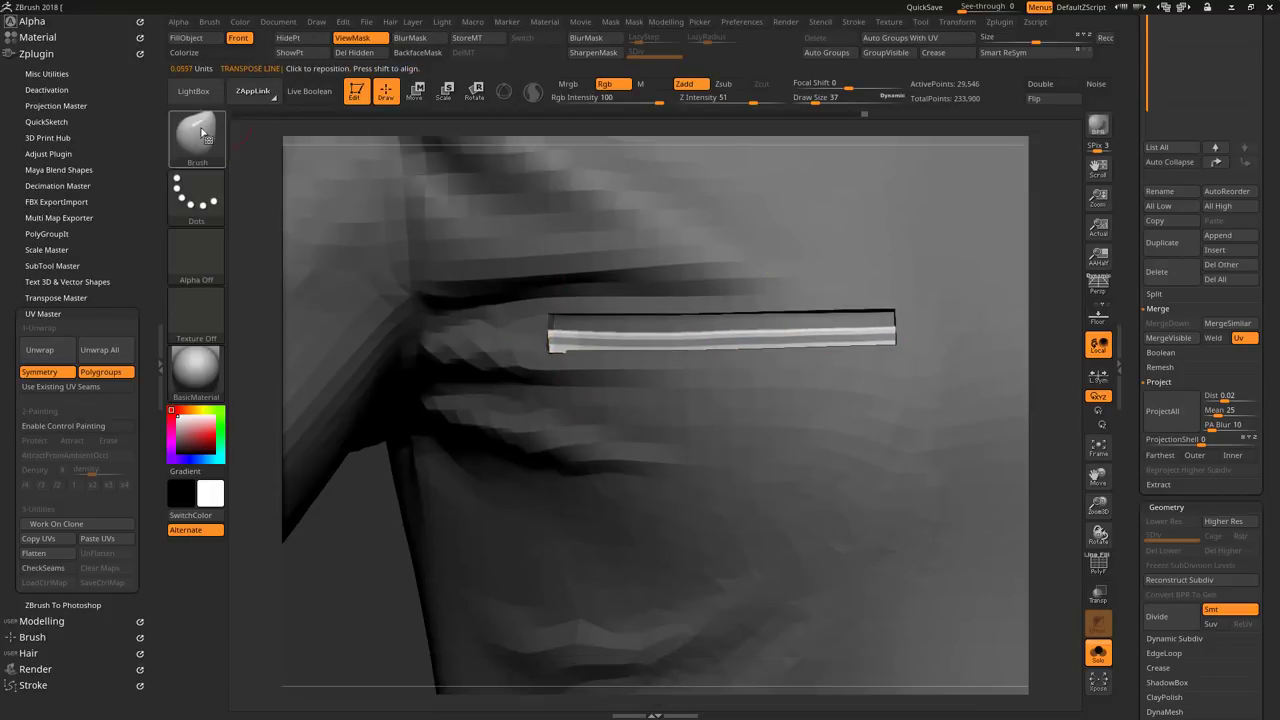
mouse_move(1038, 454)
left_mouse_down()
mouse_move(658, 349)
mouse_move(954, 326)
left_mouse_up()
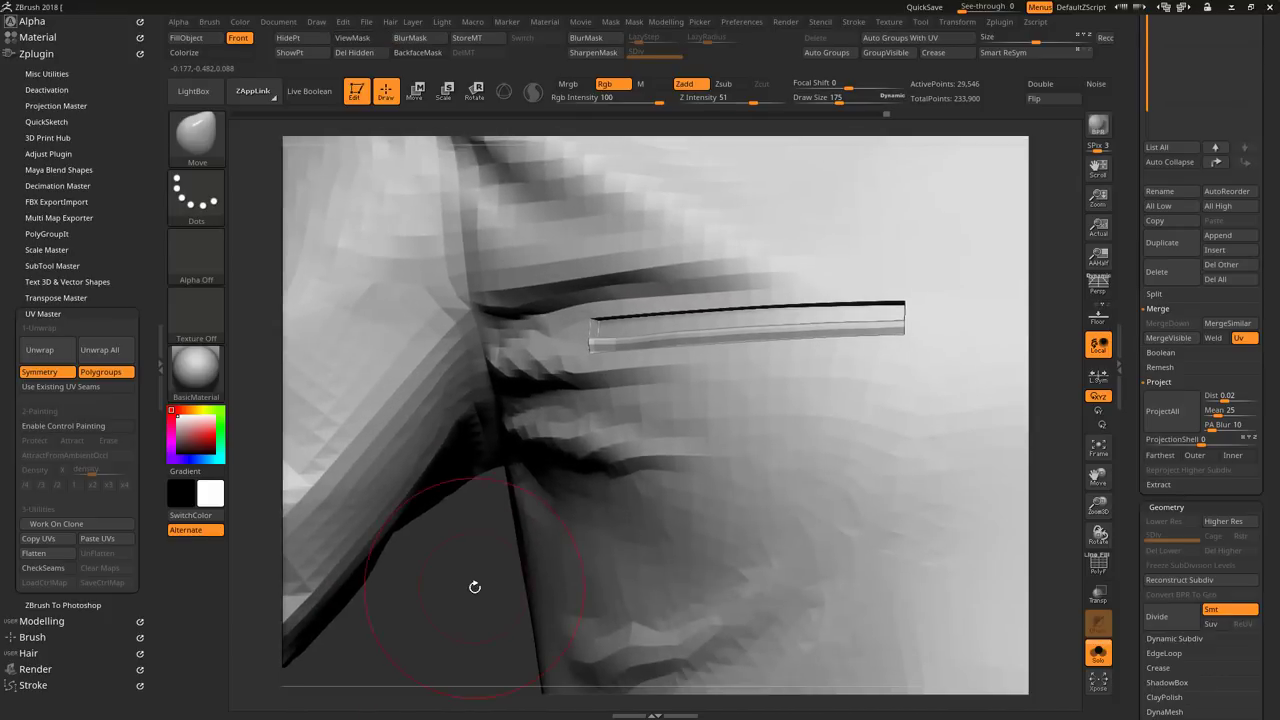
Step: Draw an IMM_band strip at size 42 along the pocket slit and fit it with Move/Rotate
key("b")
left_click(899, 340)
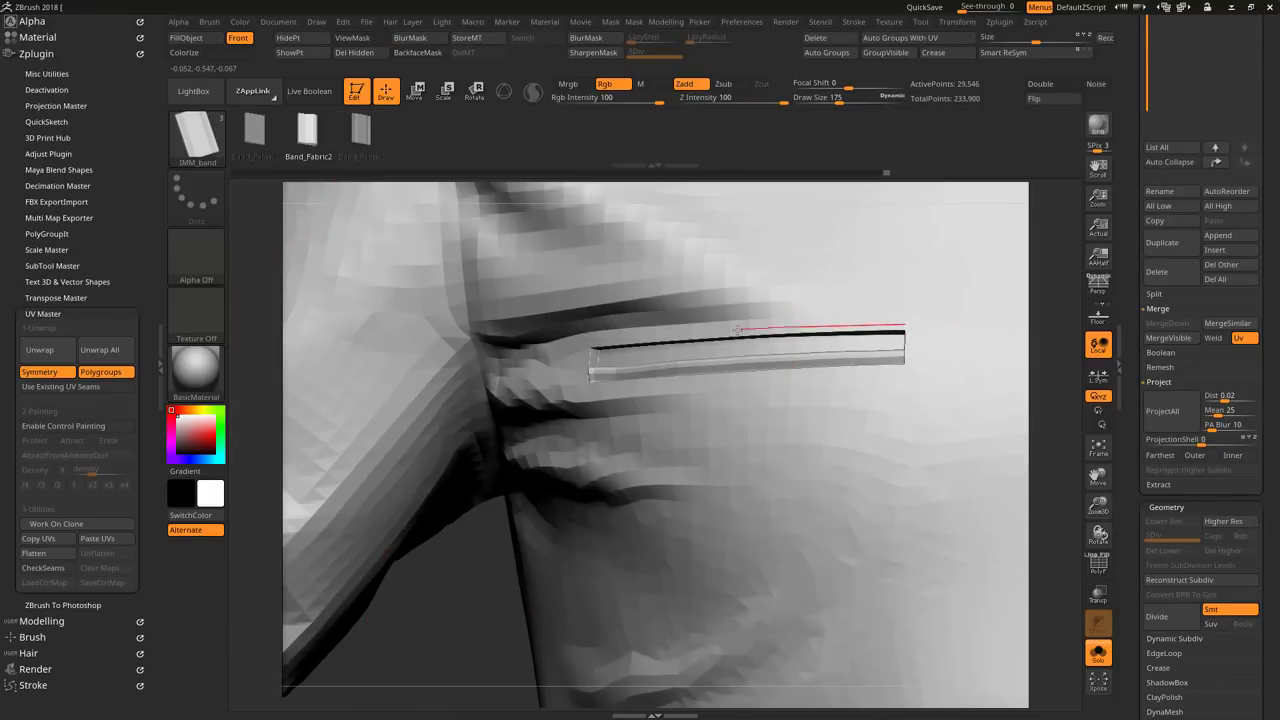
left_click_drag(903, 321, 590, 338)
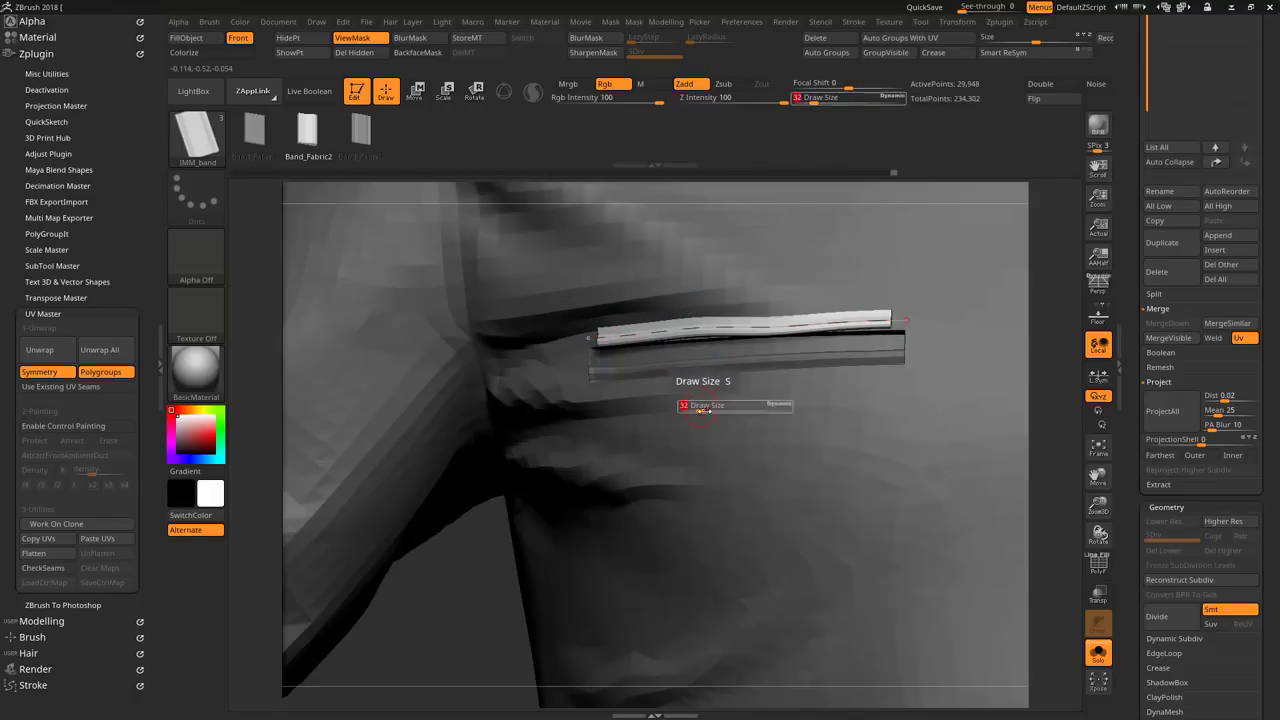
left_click_drag(703, 410, 713, 410)
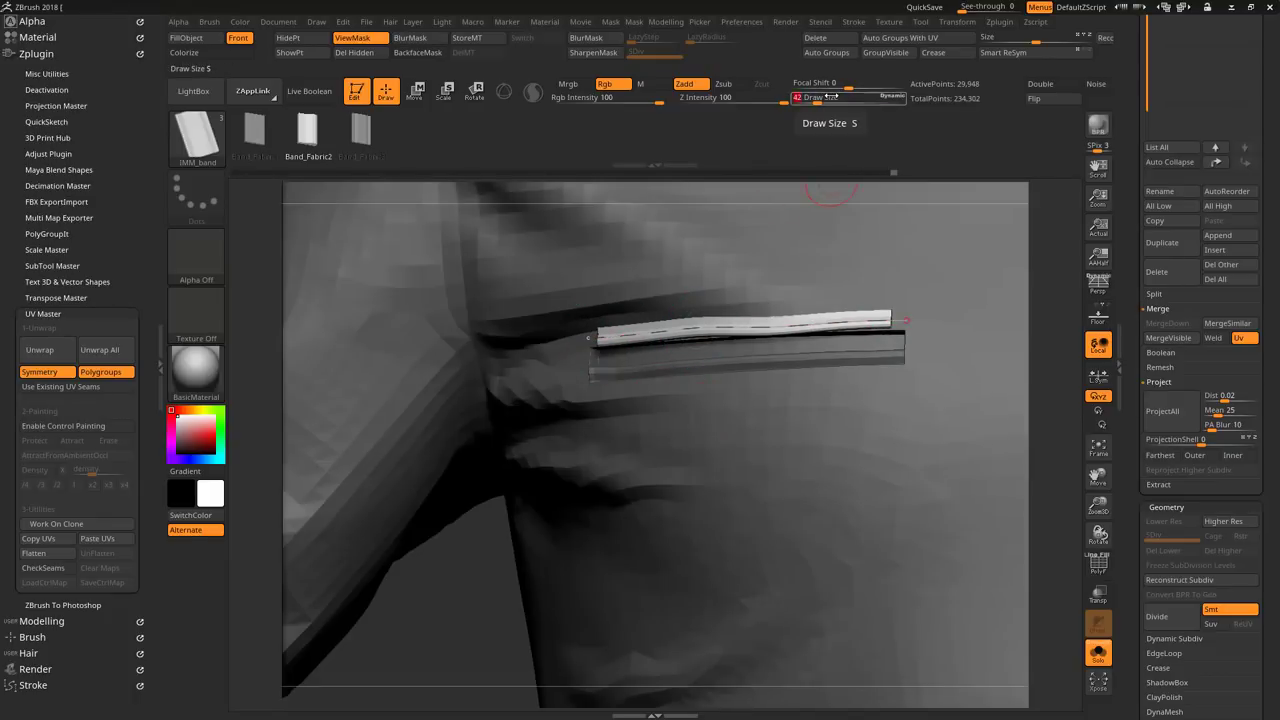
left_click_drag(905, 317, 548, 333)
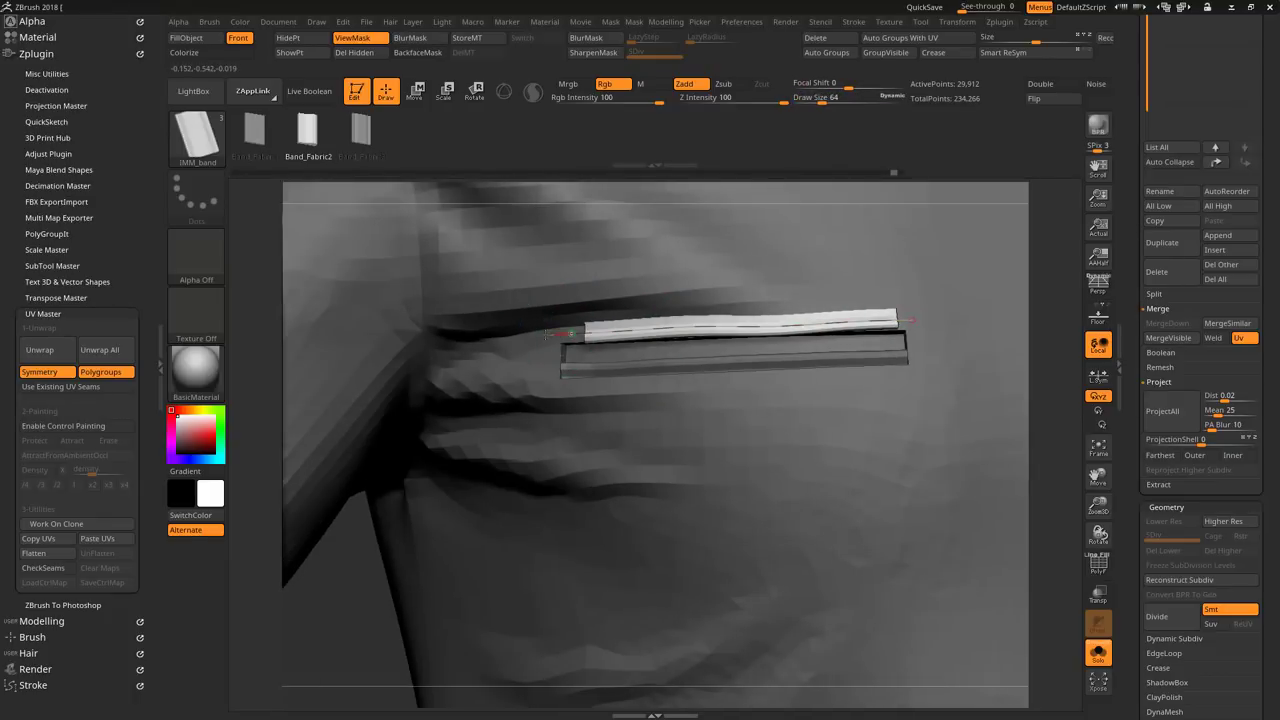
key("w")
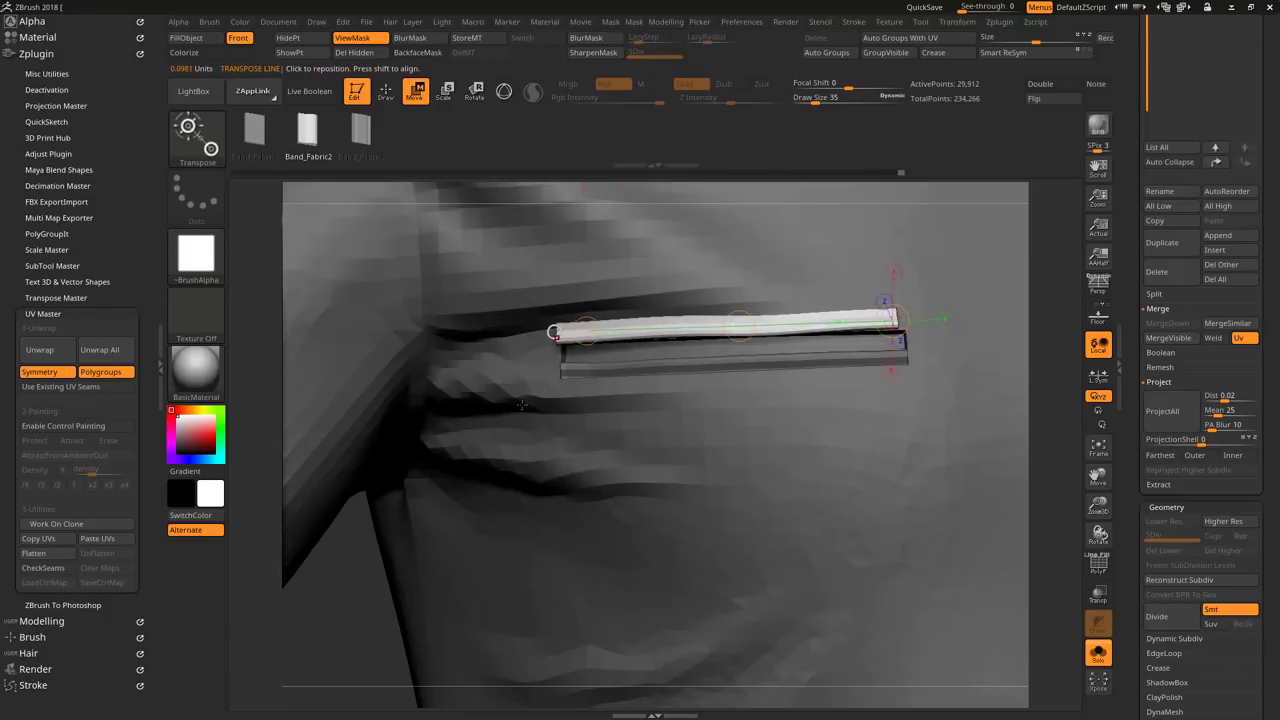
key("r")
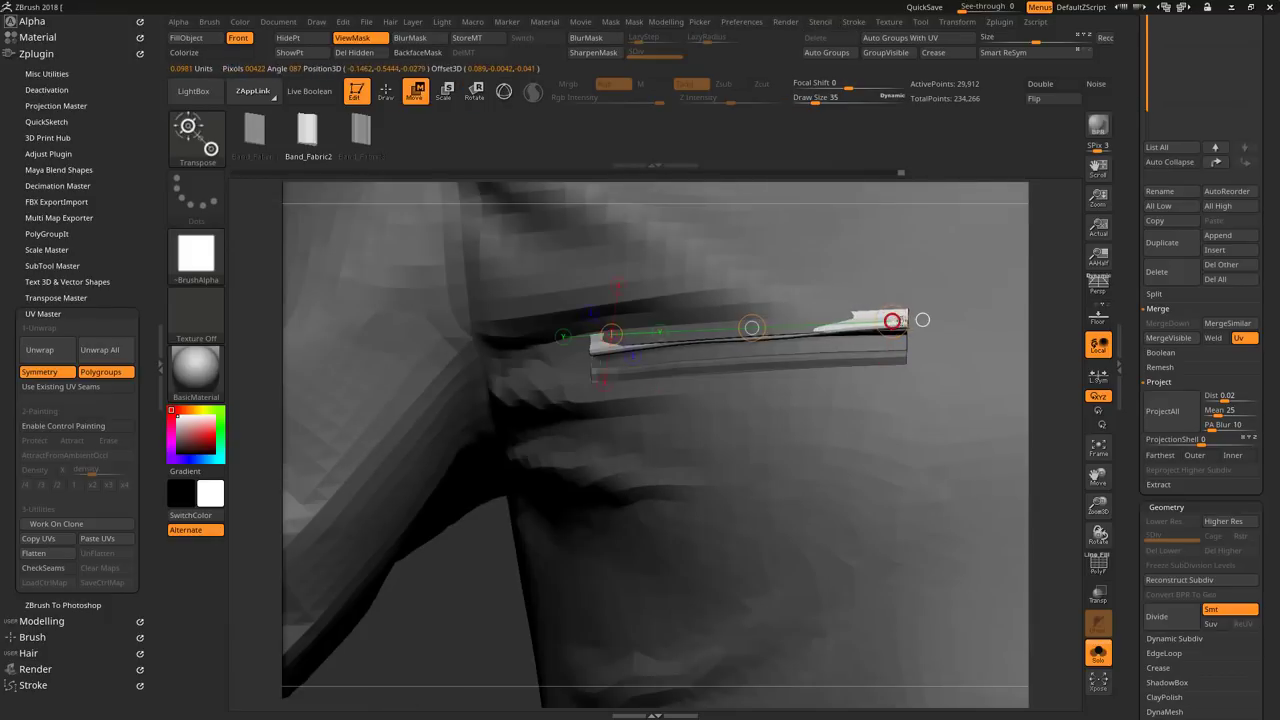
key("q")
key("s")
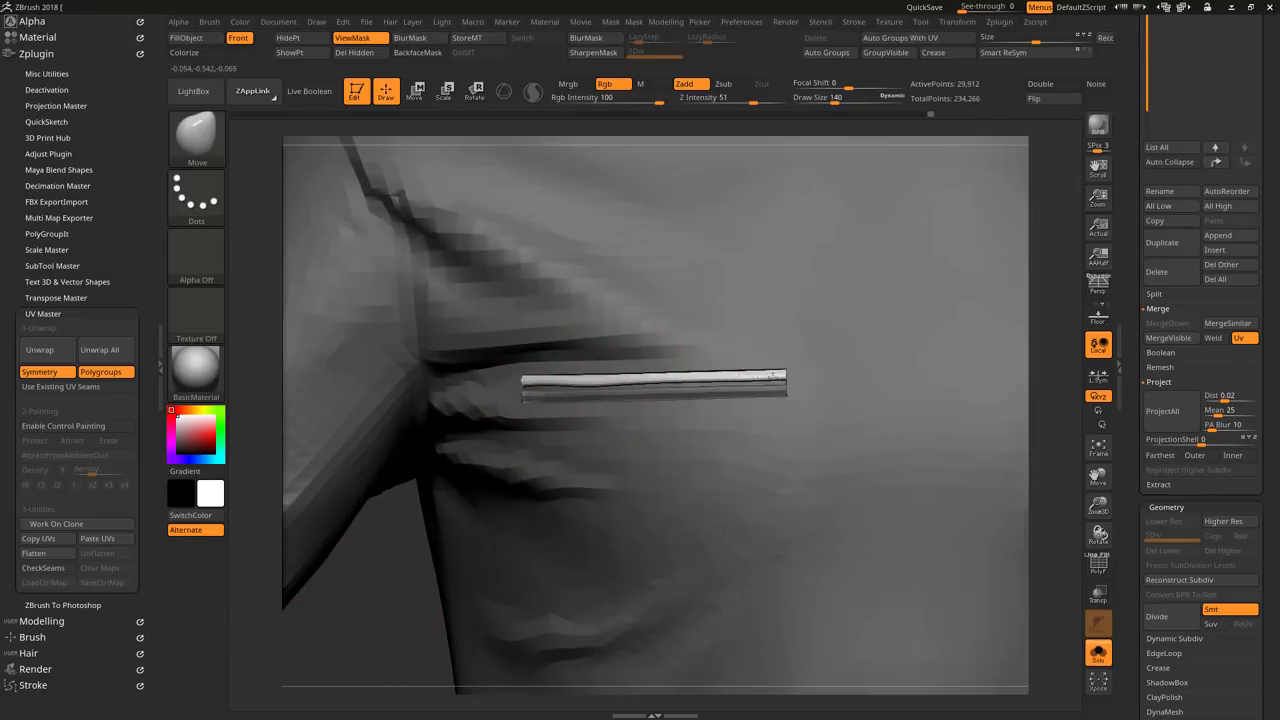
Step: Lay an IMM ZipperM zipper along the chest pocket curve, then move and scale it to fill the slot
key("b")
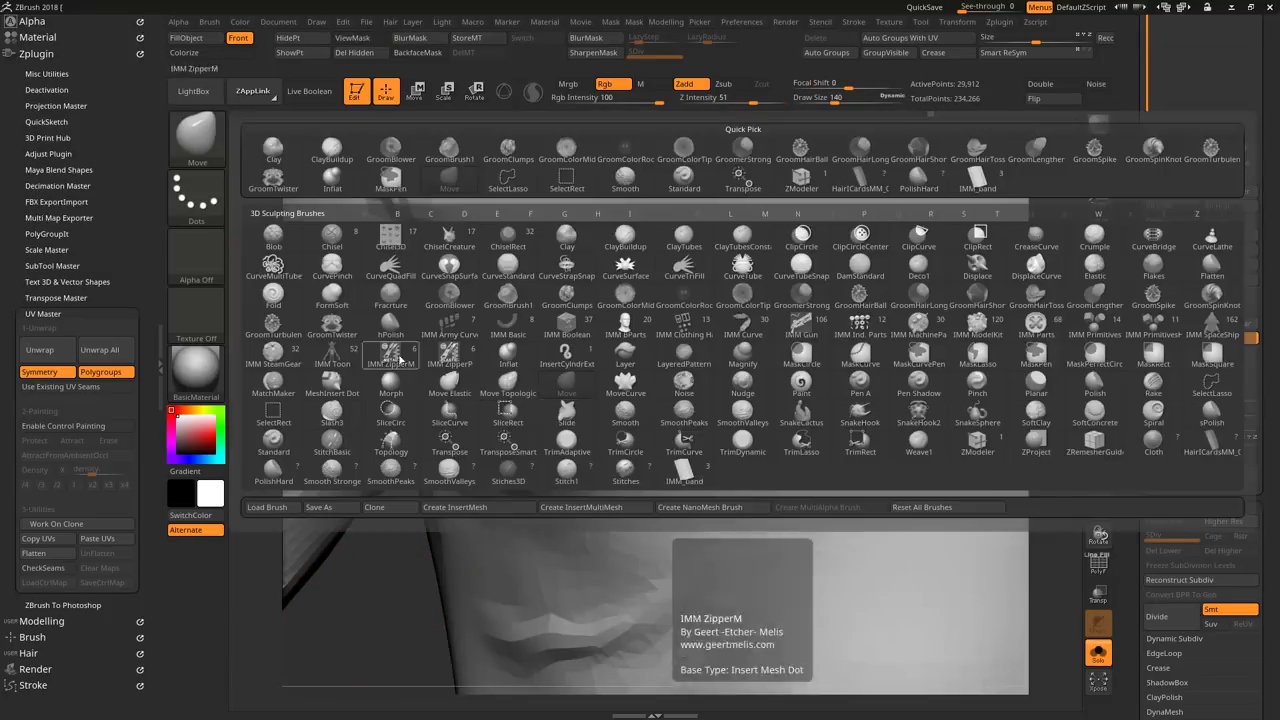
left_click(398, 357)
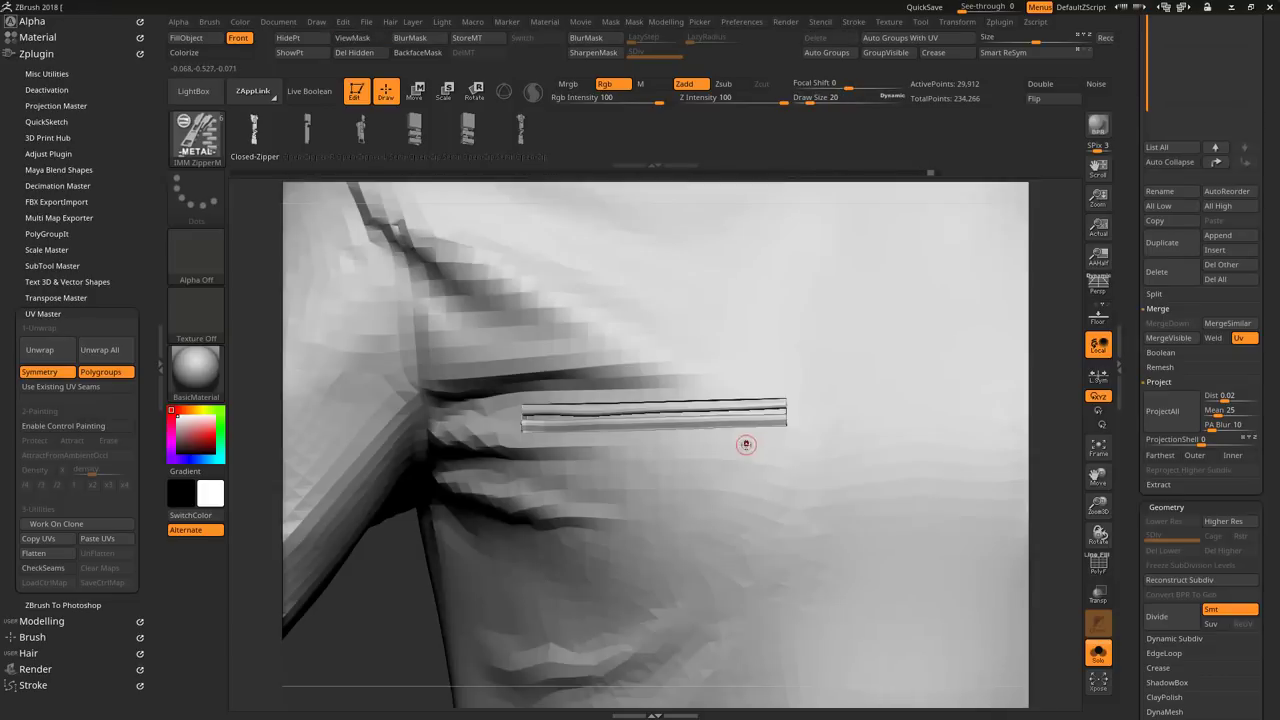
left_click(565, 448)
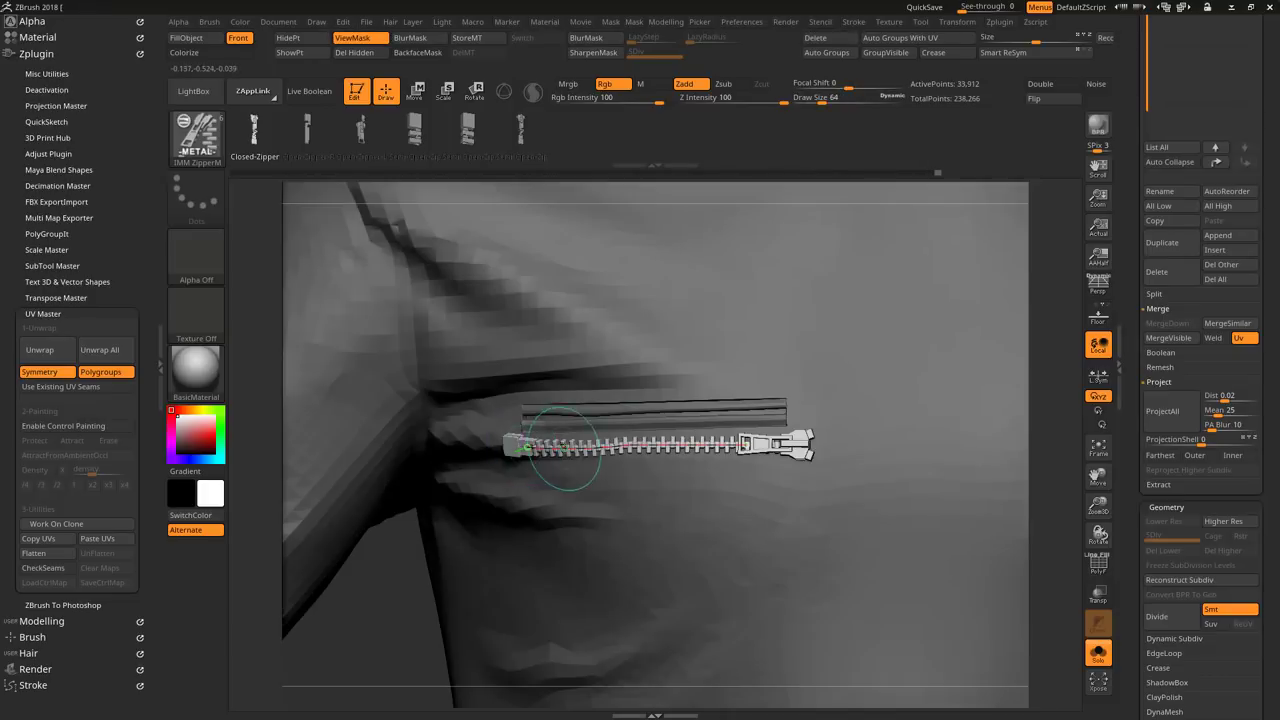
key("w")
left_click(393, 97)
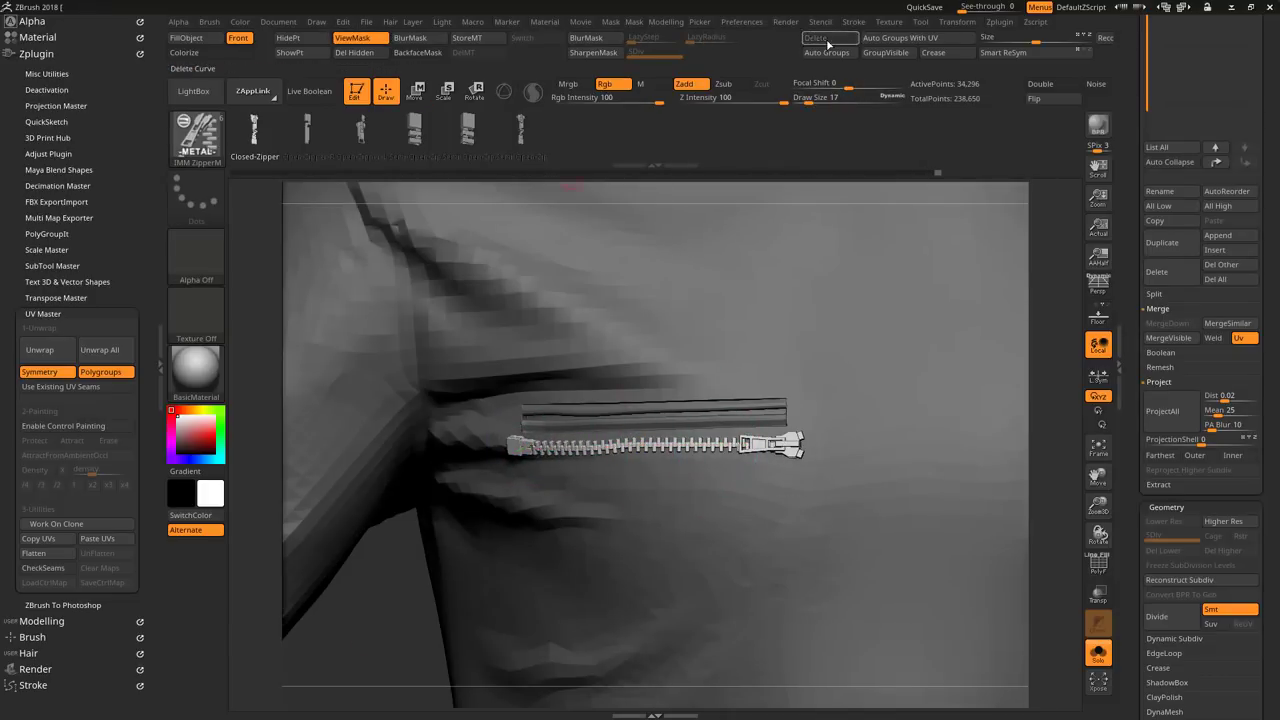
key("w")
key("e")
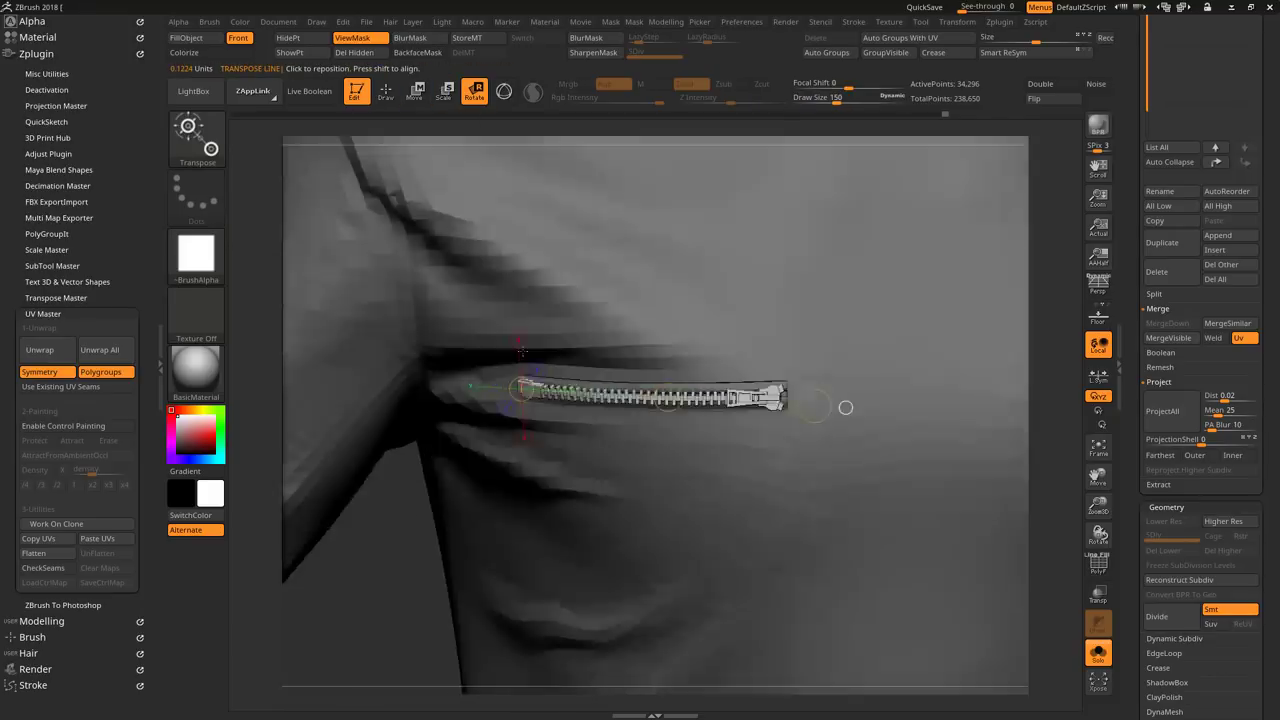
Step: Orbit around the shoulder and turn on polygroup colours to check the zipper's fit
left_click_drag(843, 406, 789, 454)
key("q")
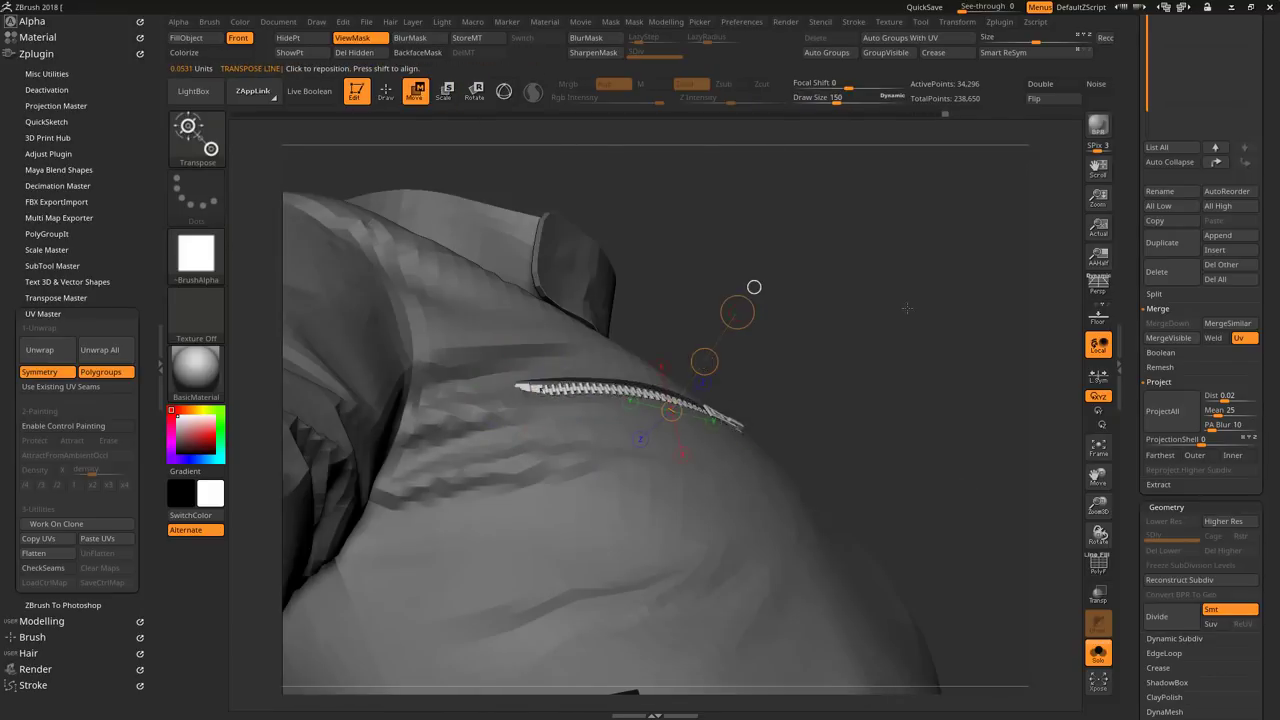
mouse_move(751, 286)
left_mouse_down()
mouse_move(515, 420)
mouse_move(545, 475)
mouse_move(352, 614)
left_mouse_up()
key("shift+f")
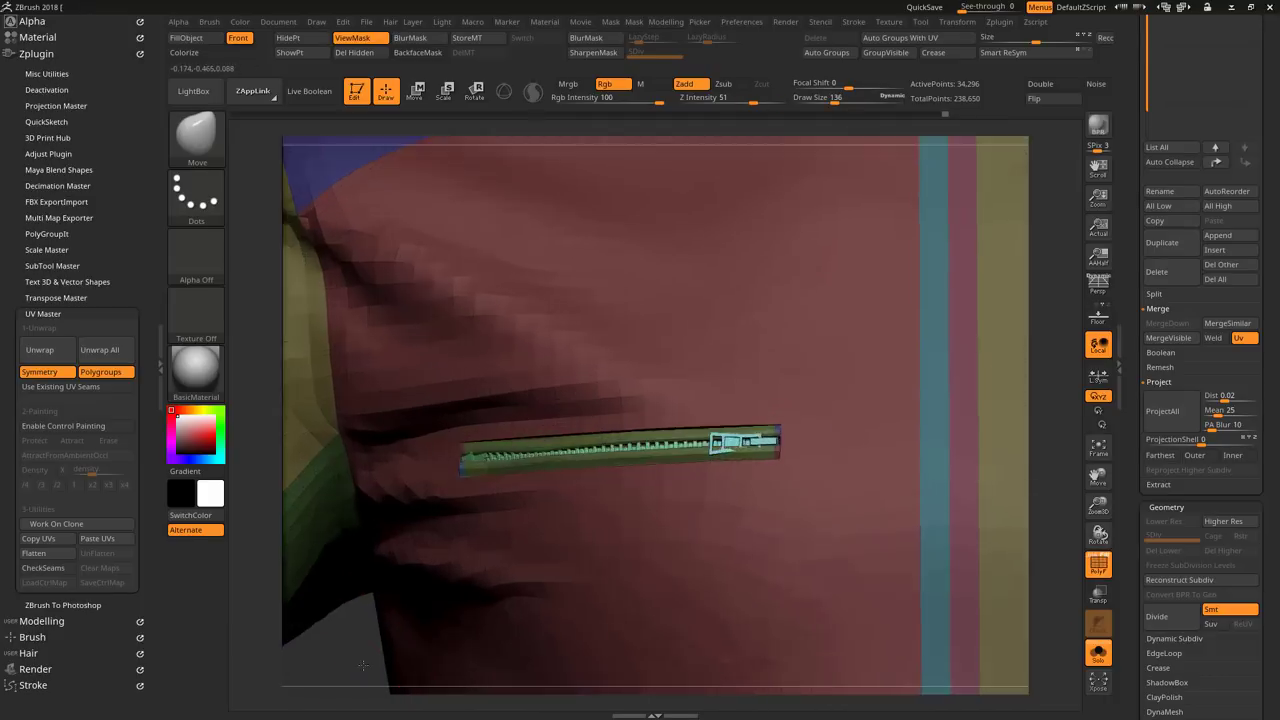
Step: Isolate the pocket piece and reposition a second vertical IMM_band strip beside the first
left_click(677, 478, "ctrl+shift")
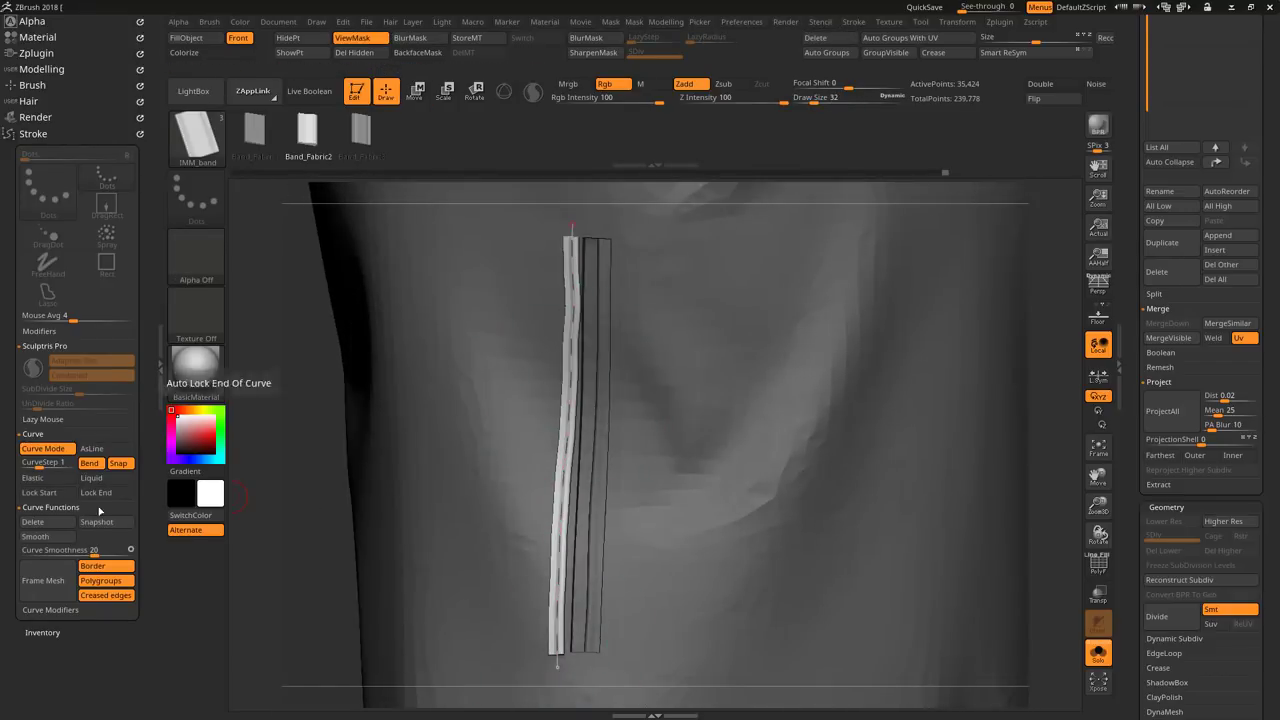
key("w")
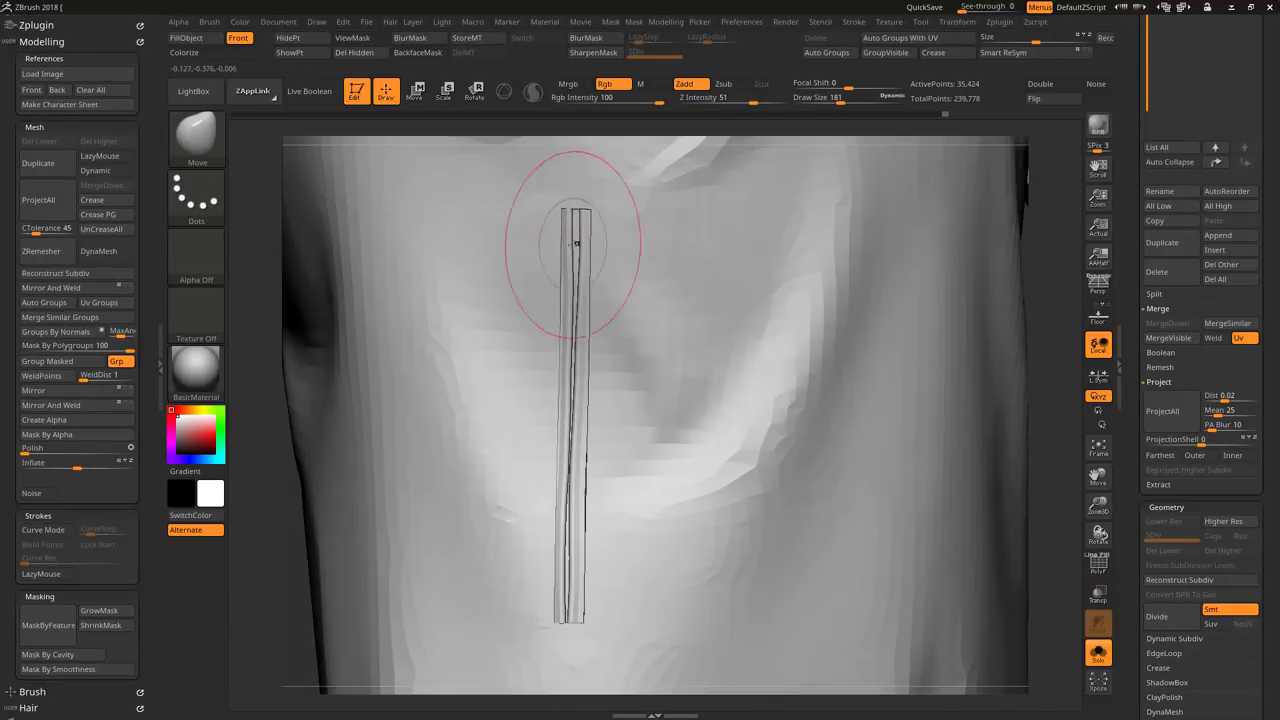
Step: Draw an IMM ZipperM Semi-Open-Zip along the lower pocket band, then move it into place
key("b")
left_click(640, 385)
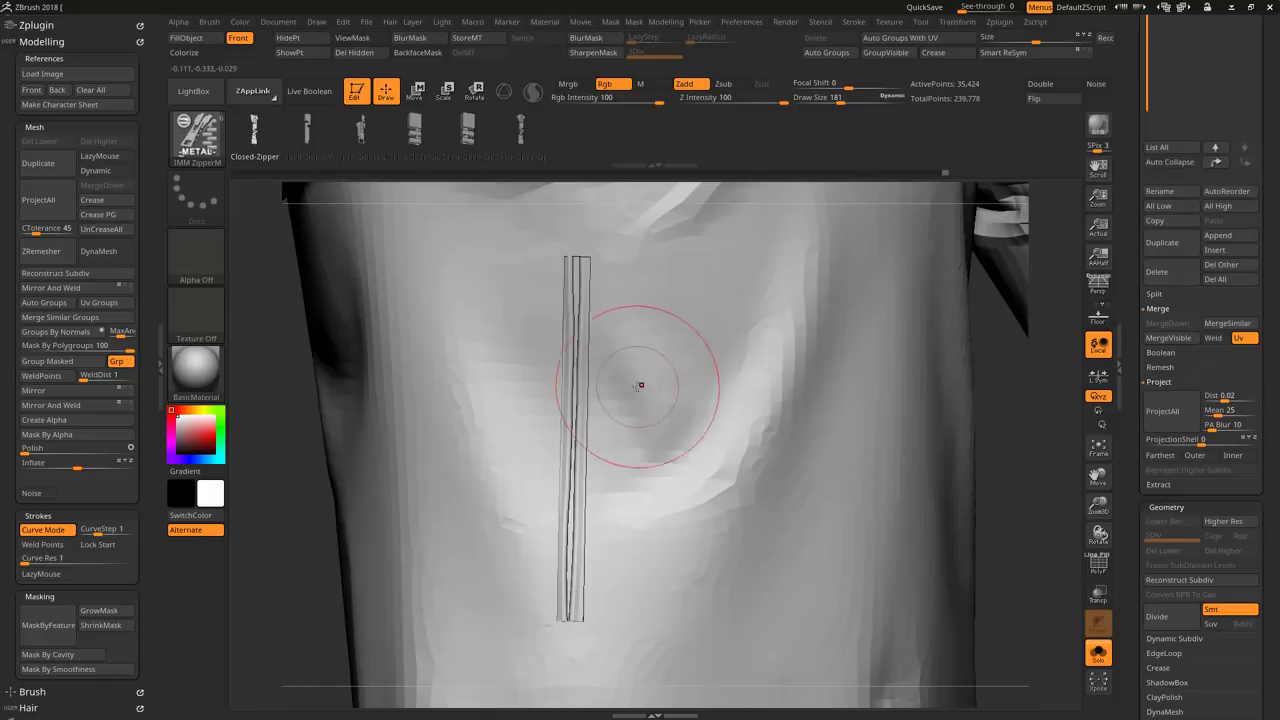
left_click(519, 130)
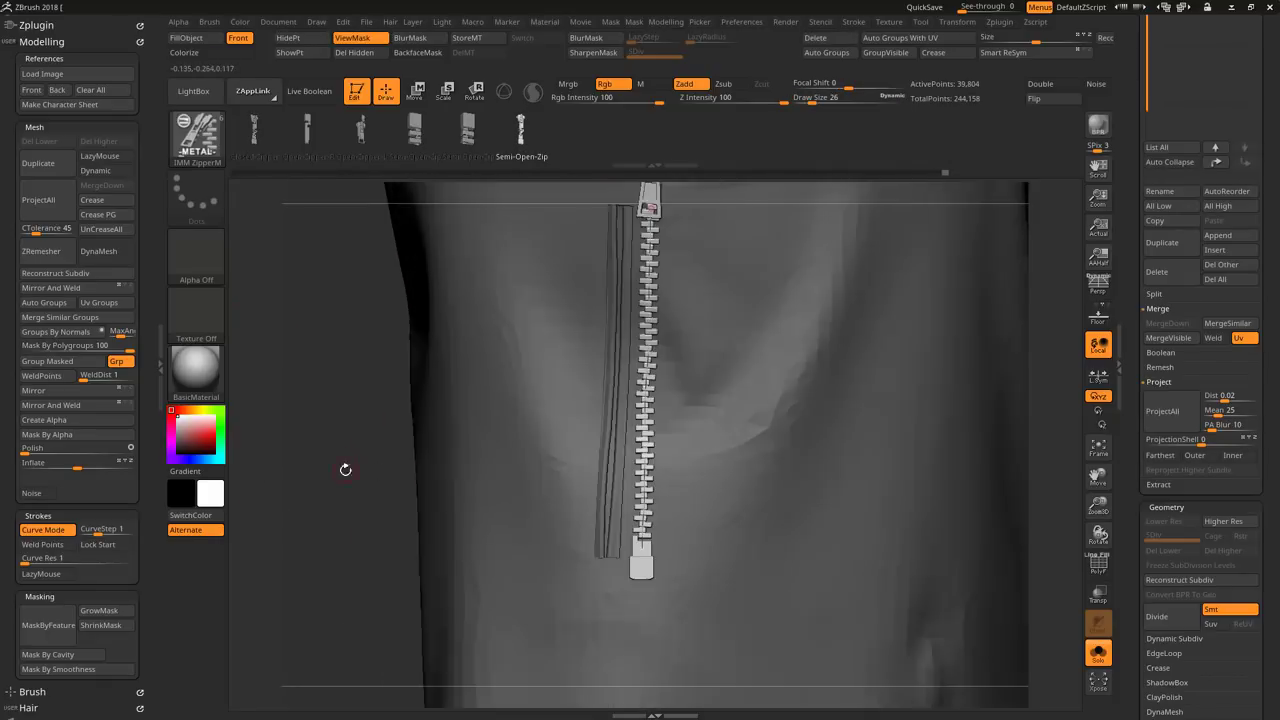
key("w")
key("w")
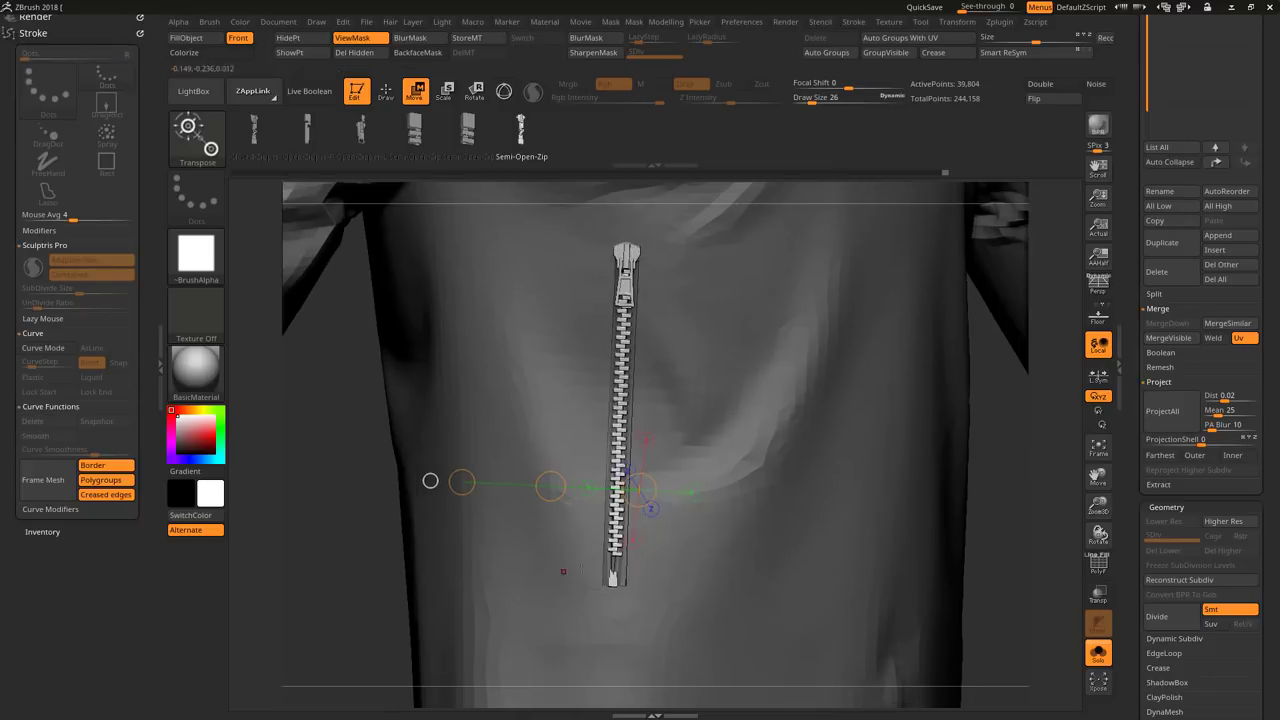
key("q")
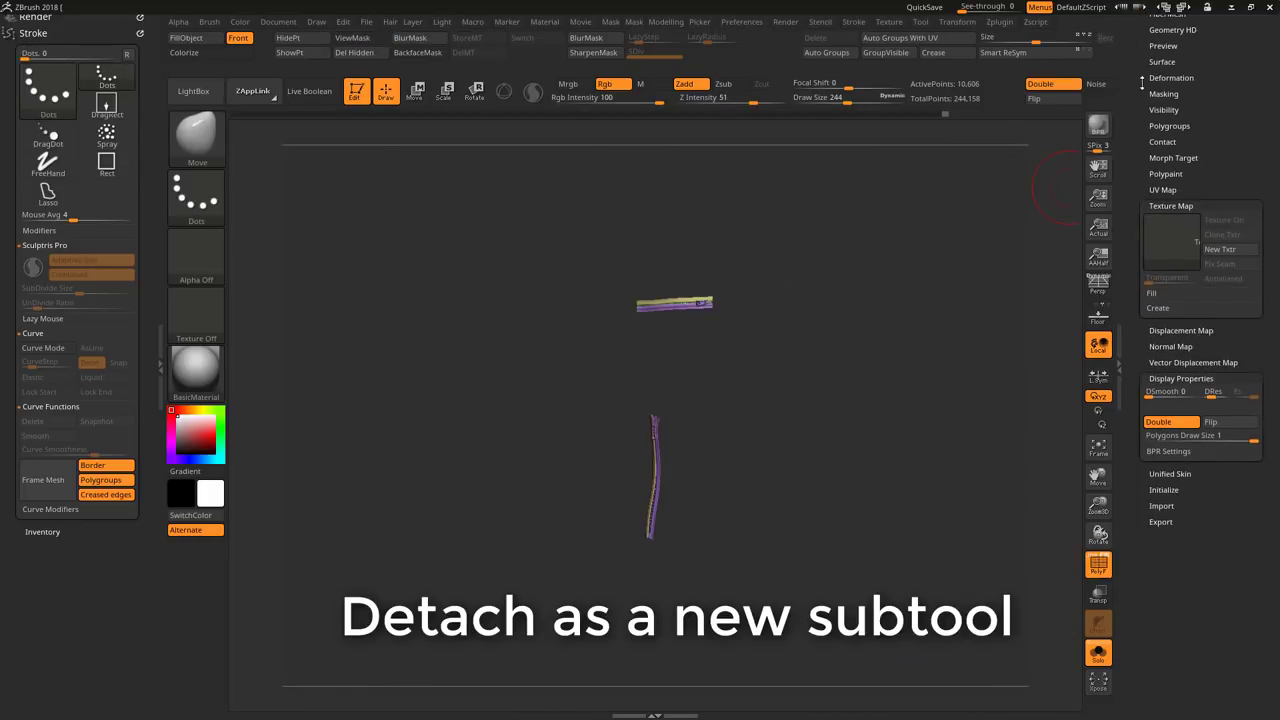
Step: Solo the pocket zippers, split them off into a new subtool and rename it Zippers
left_click_drag(18, 80, 18, 229)
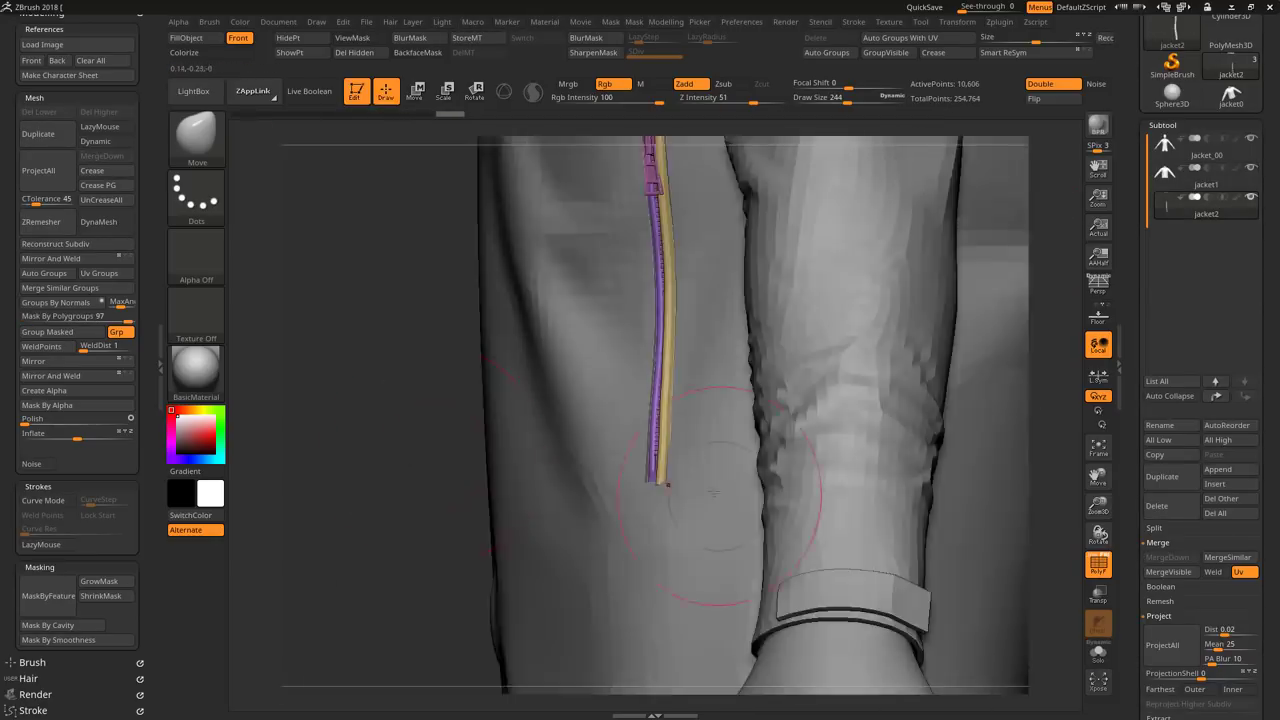
mouse_move(713, 493)
left_mouse_down()
mouse_move(424, 335)
mouse_move(966, 265)
mouse_move(957, 491)
left_mouse_up()
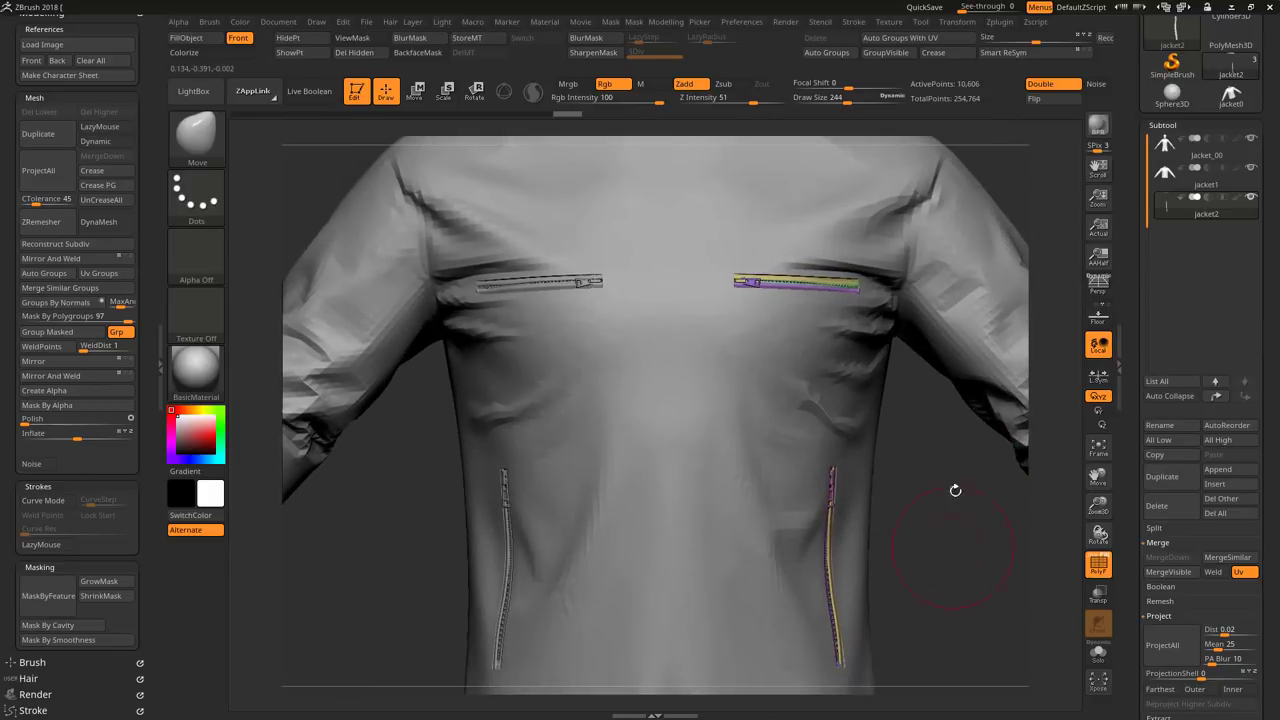
left_click(748, 295, "ctrl+shift")
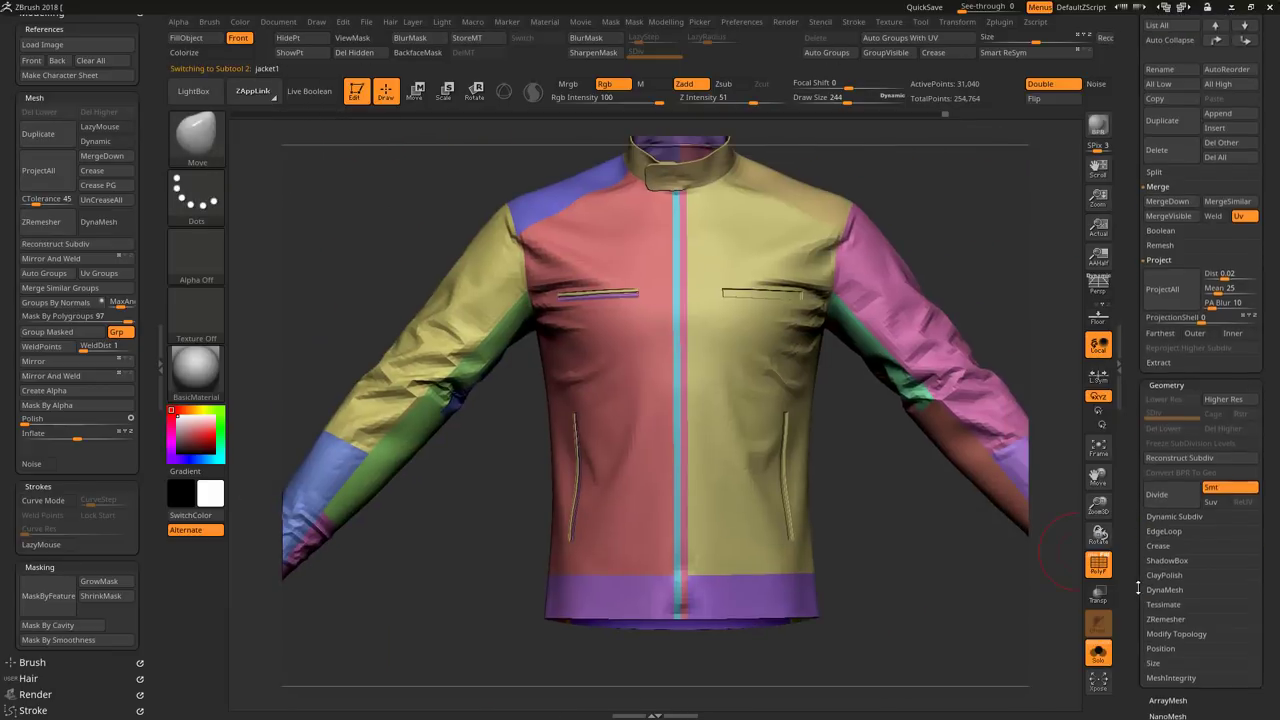
left_click(1043, 262)
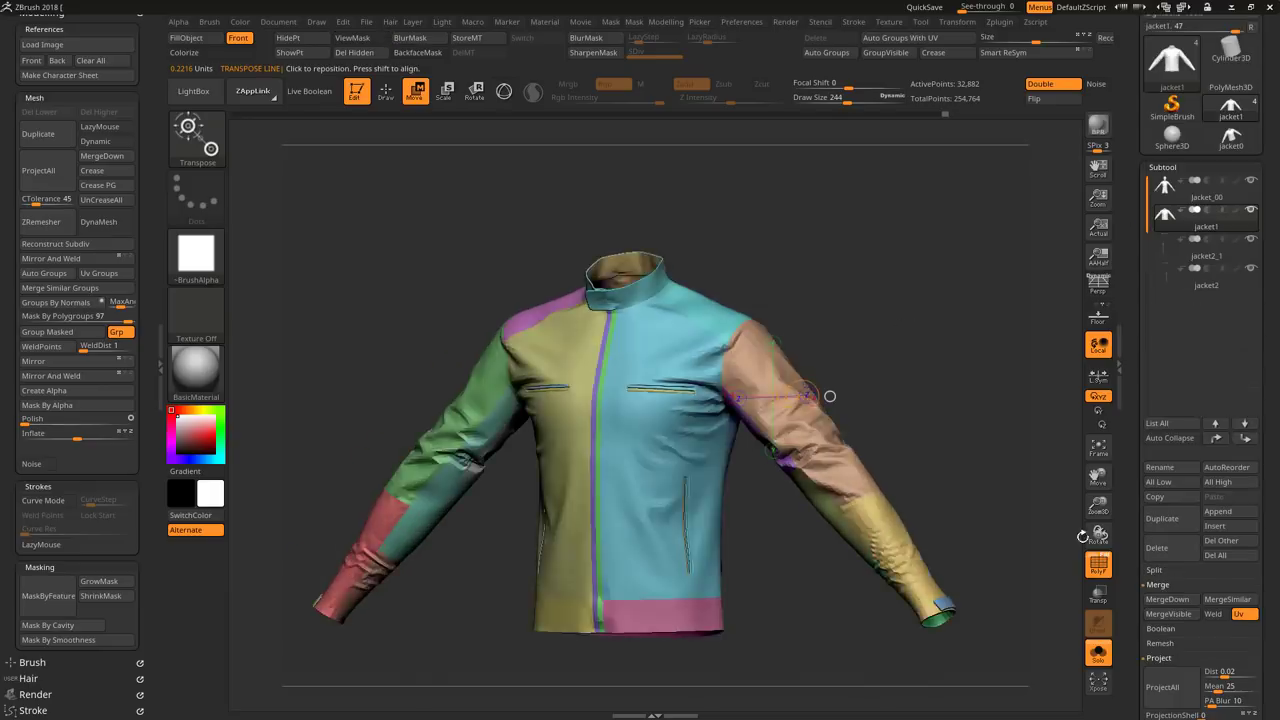
key("Down")
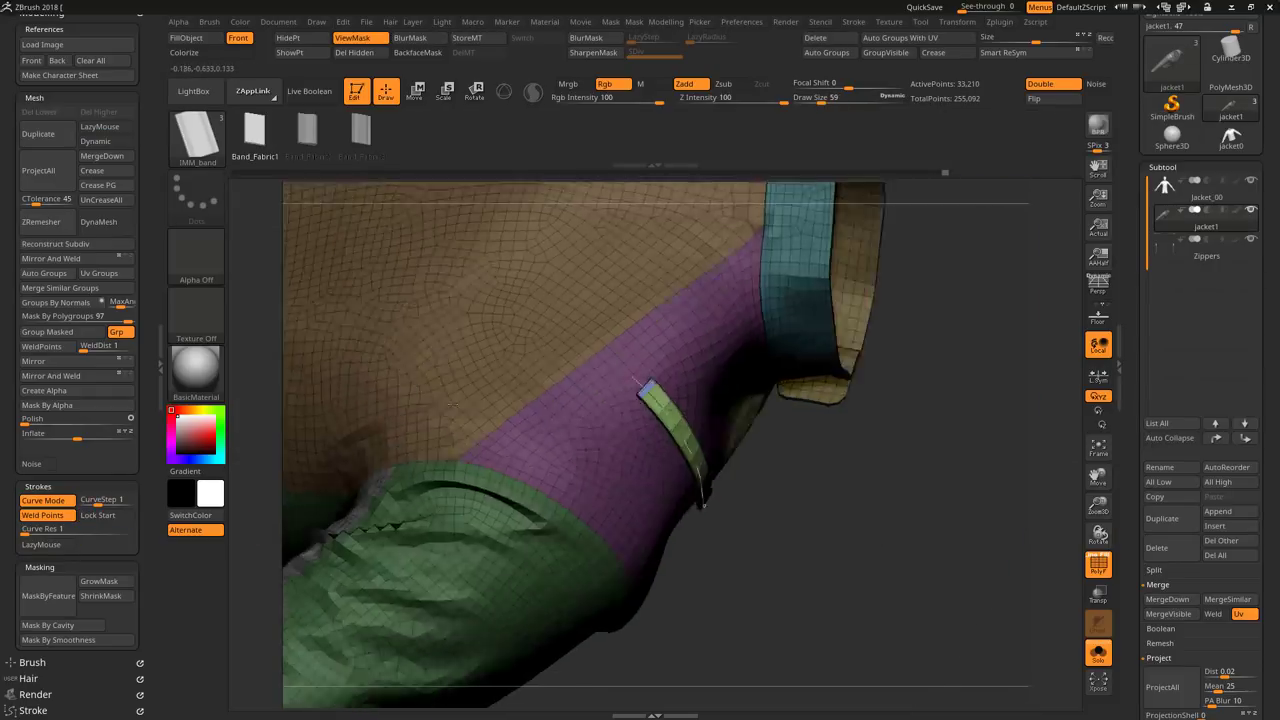
Step: Shape the IMM_band shoulder strap with the Move brush and turn polygroup colours off
key("s")
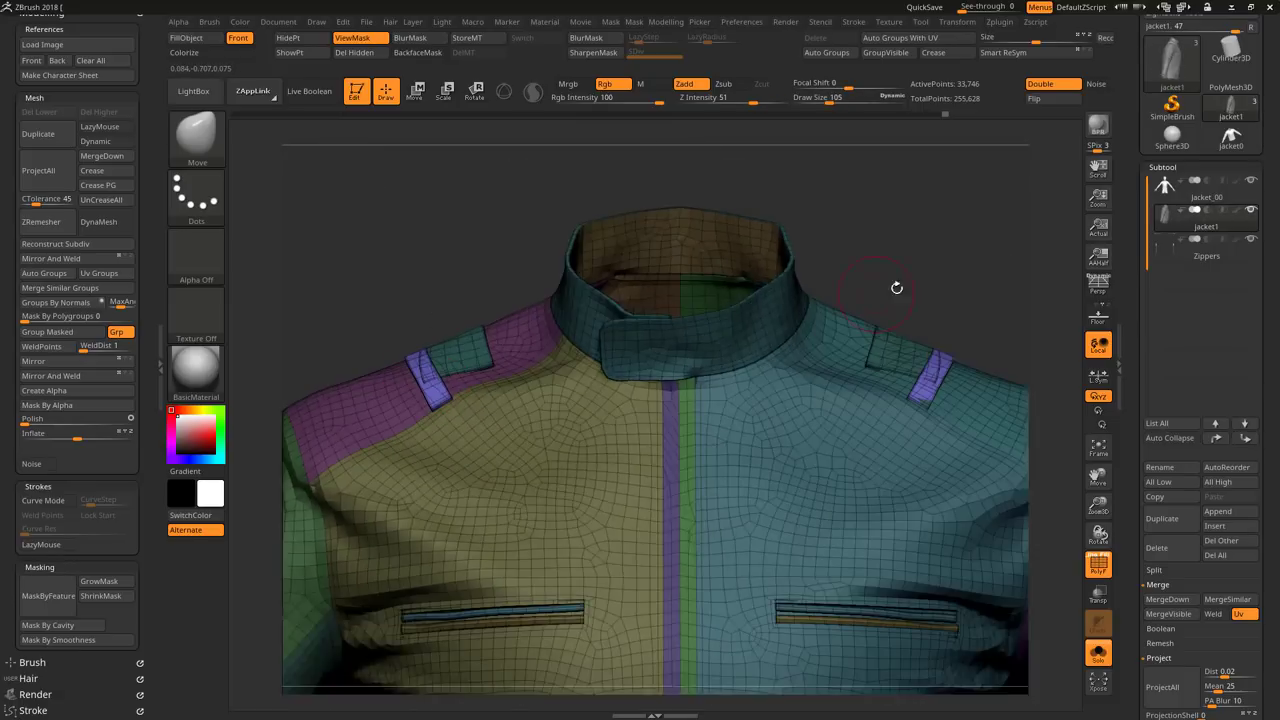
key("shift+f")
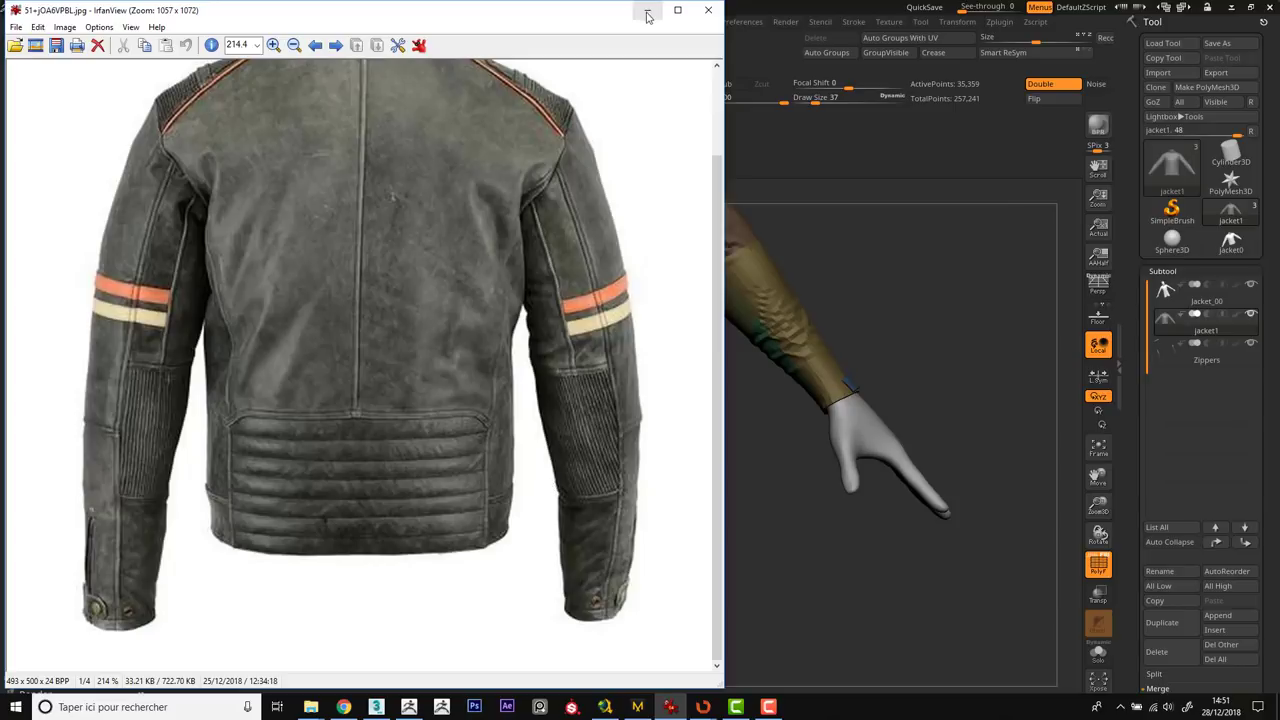
Step: Back in ZBrush, Merge Down the Zippers subtool into the subtool above it
left_click(647, 17)
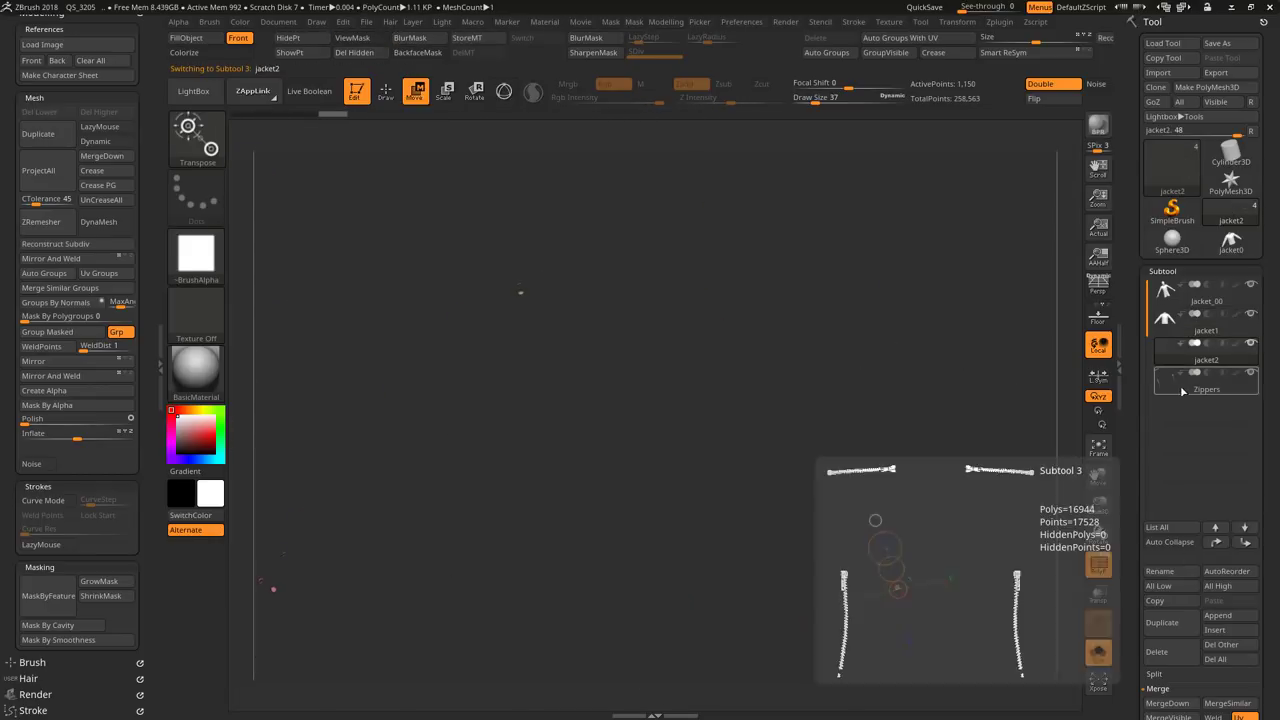
scroll(1200, 600, "down", 3)
left_click(1167, 470)
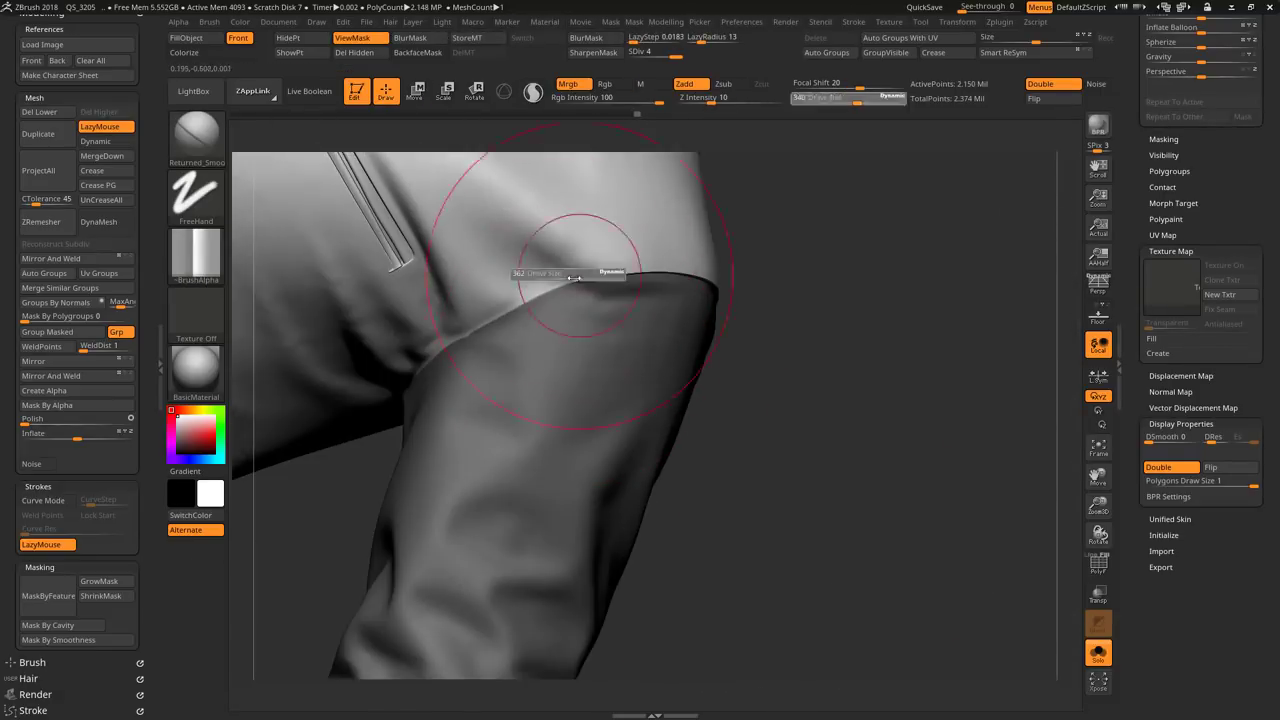
Step: Orbit to the sleeve-top seam and load the Fold_Line brush from LightBox to stroke the piping
left_click_drag(557, 271, 775, 420)
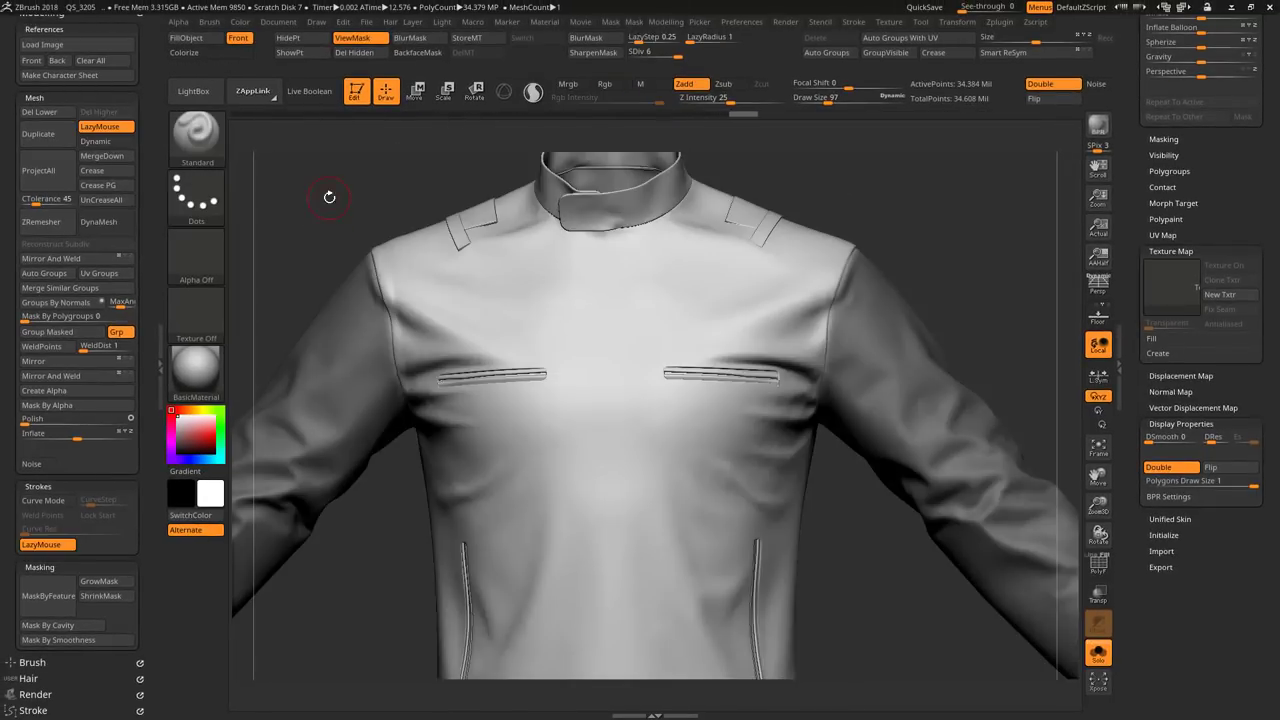
key("super")
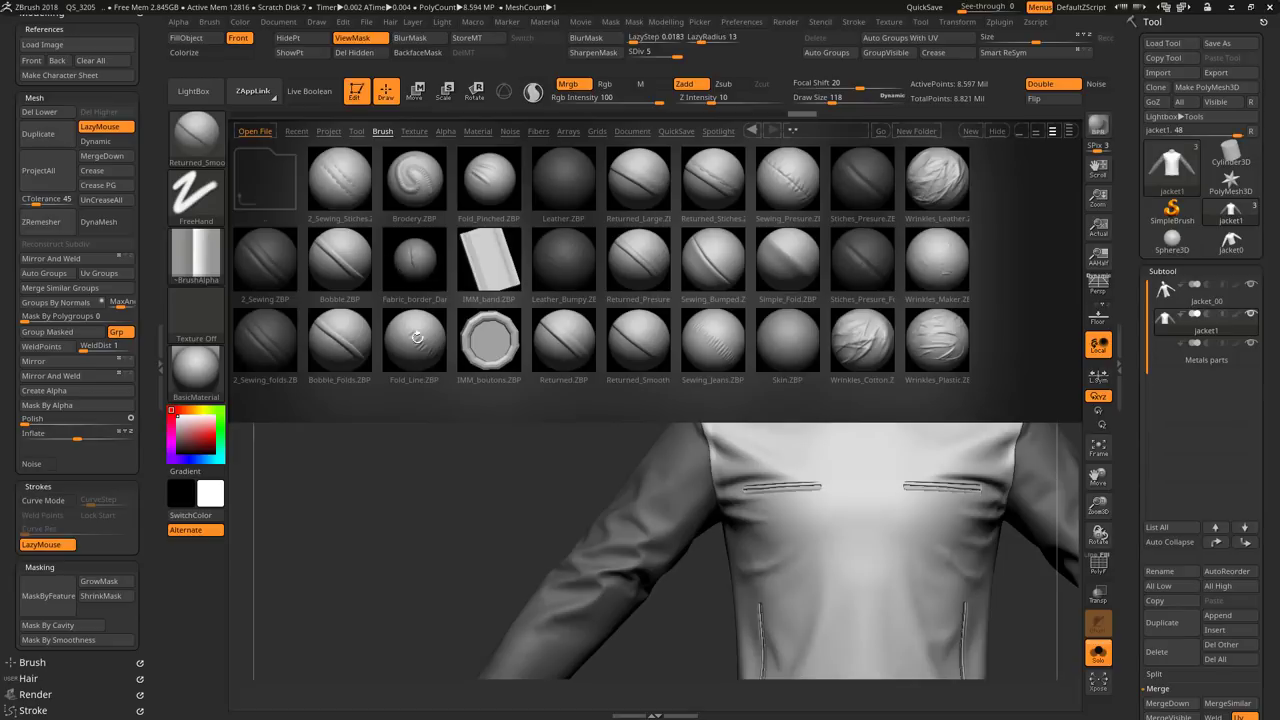
double_click(416, 337)
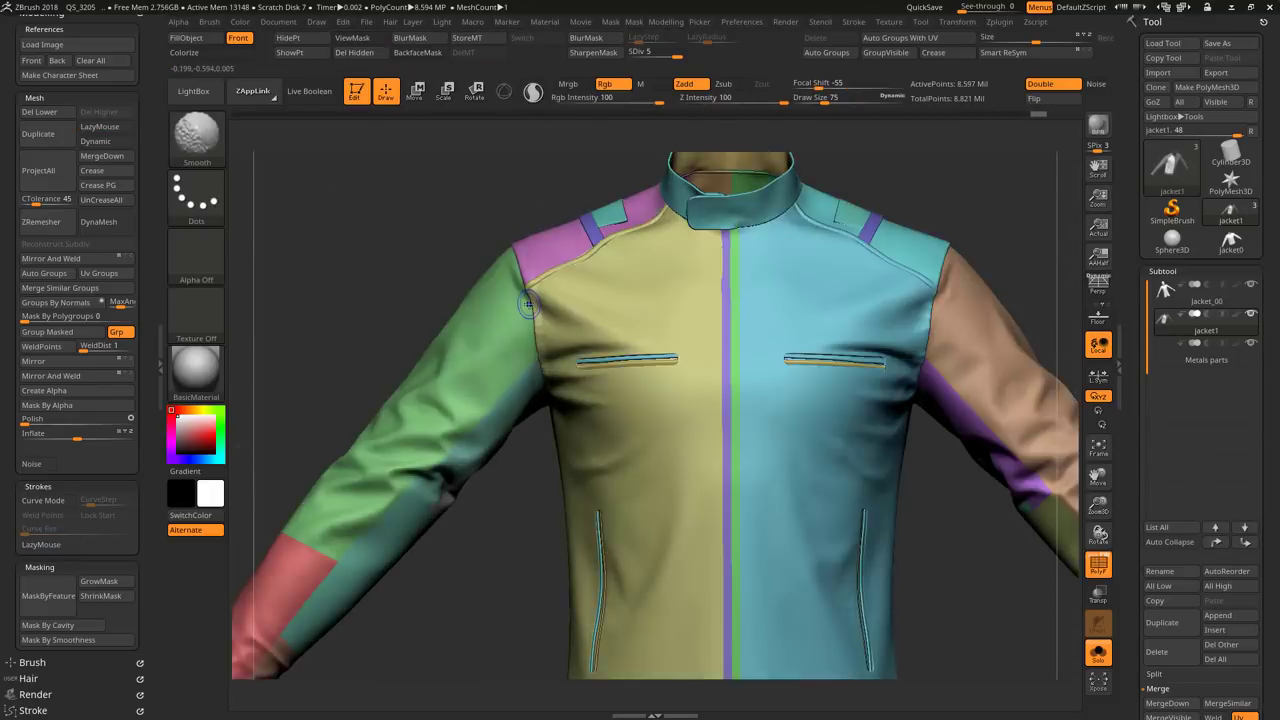
left_click(670, 707)
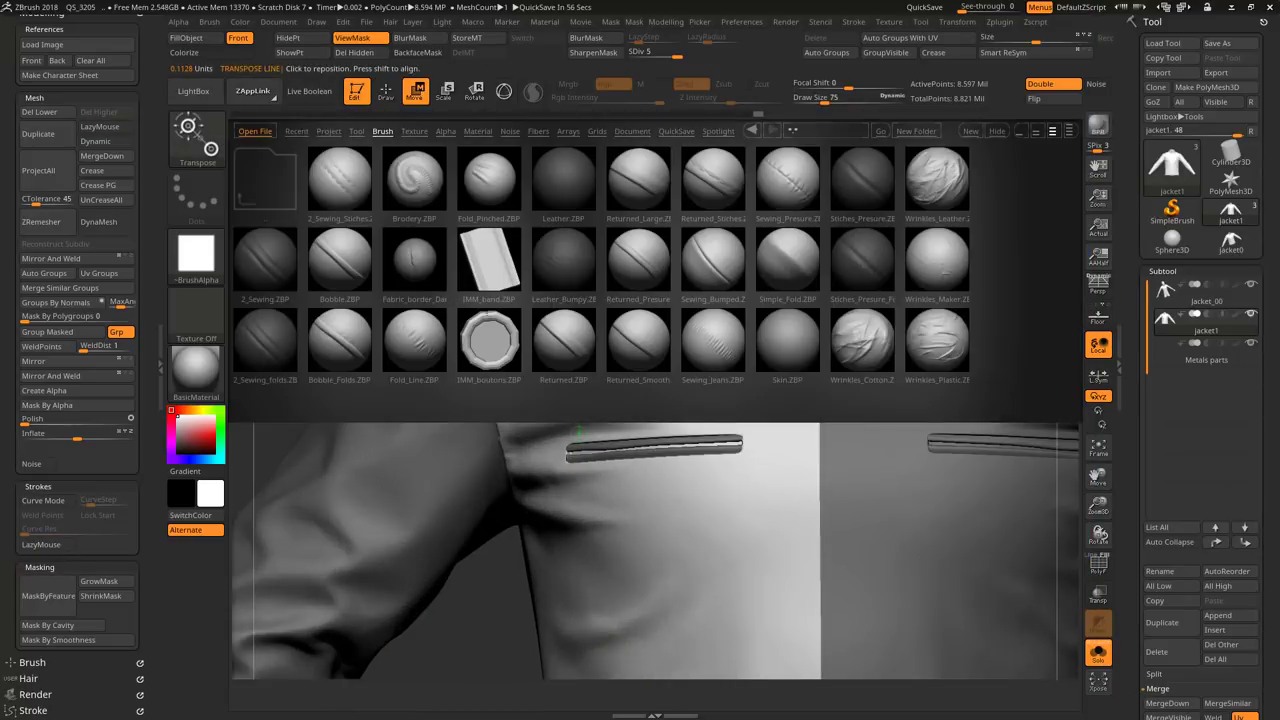
Step: Undo the last resize, mask the strip and stretch it down to the hem, then pick Semi-Open-Zip
left_click(568, 348)
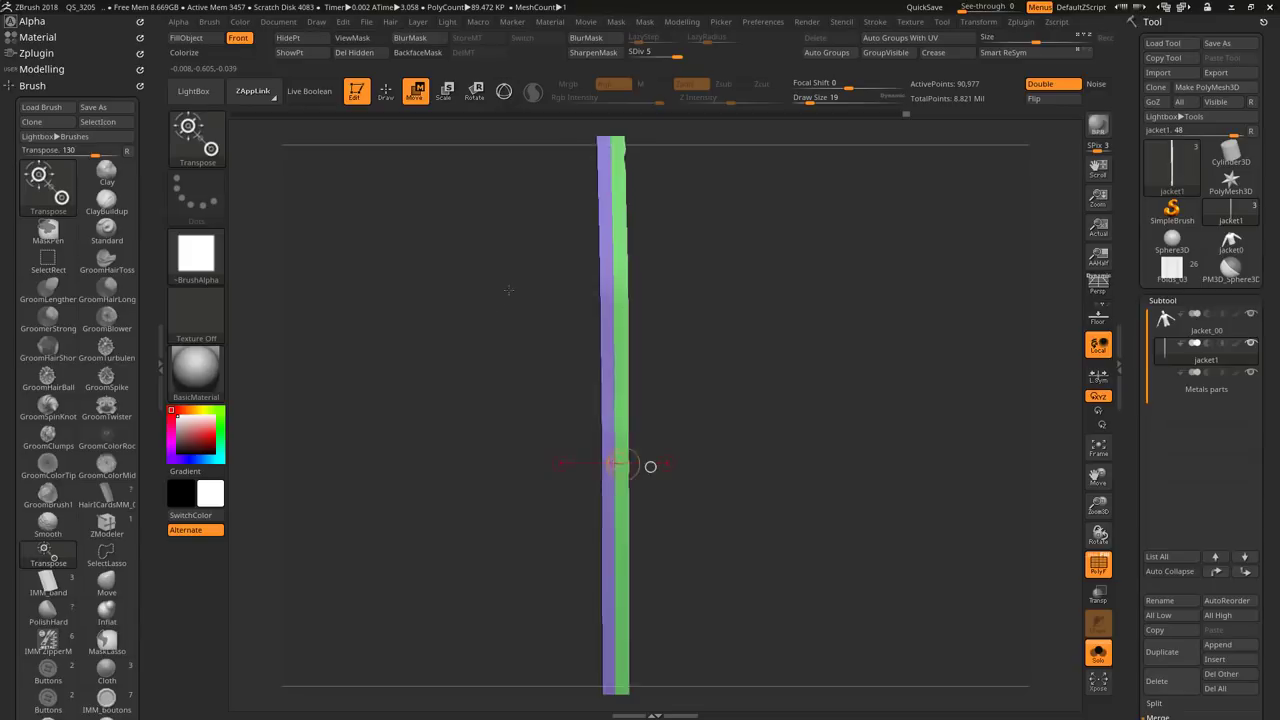
key("shift+f")
key("ctrl+z")
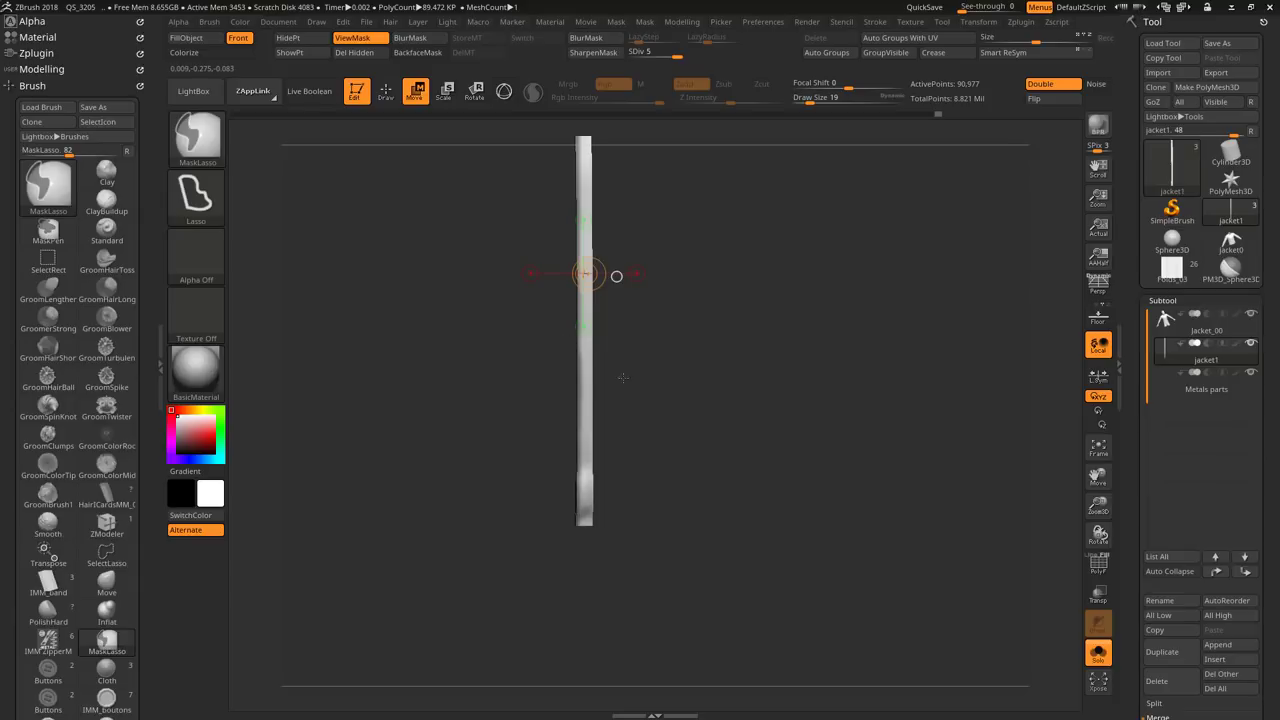
left_click_drag(616, 275, 638, 548)
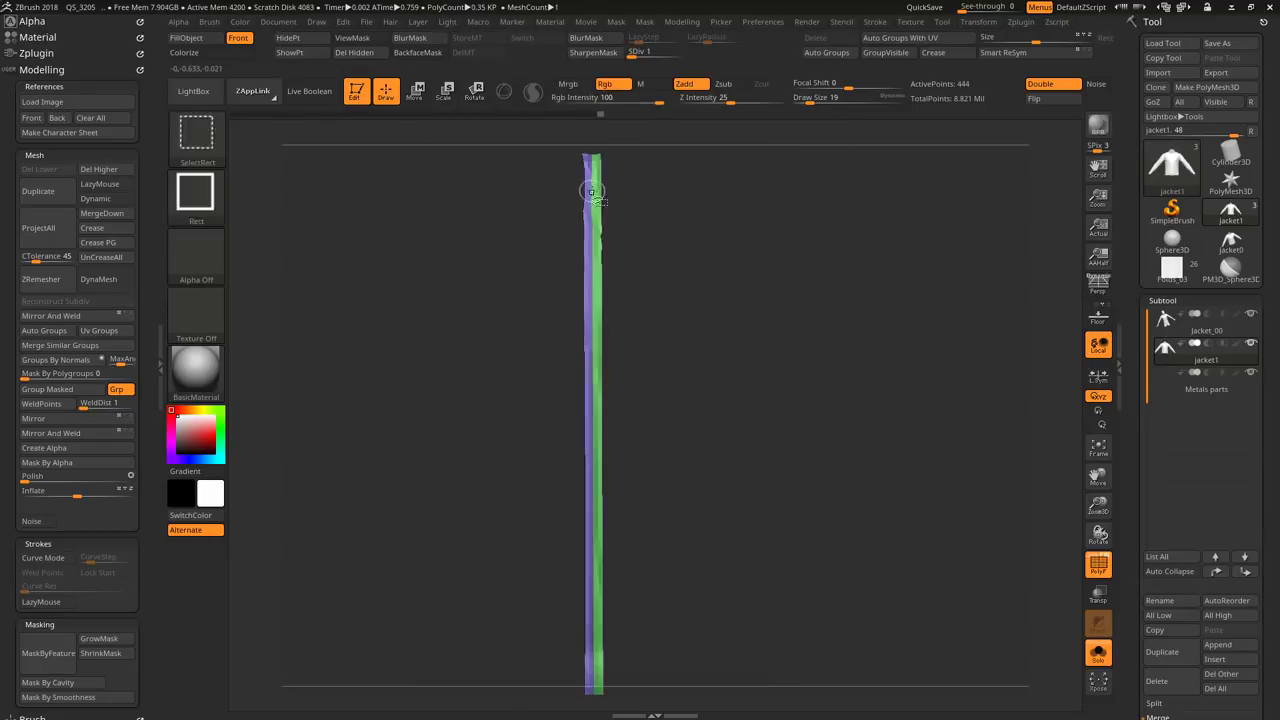
left_click(70, 582)
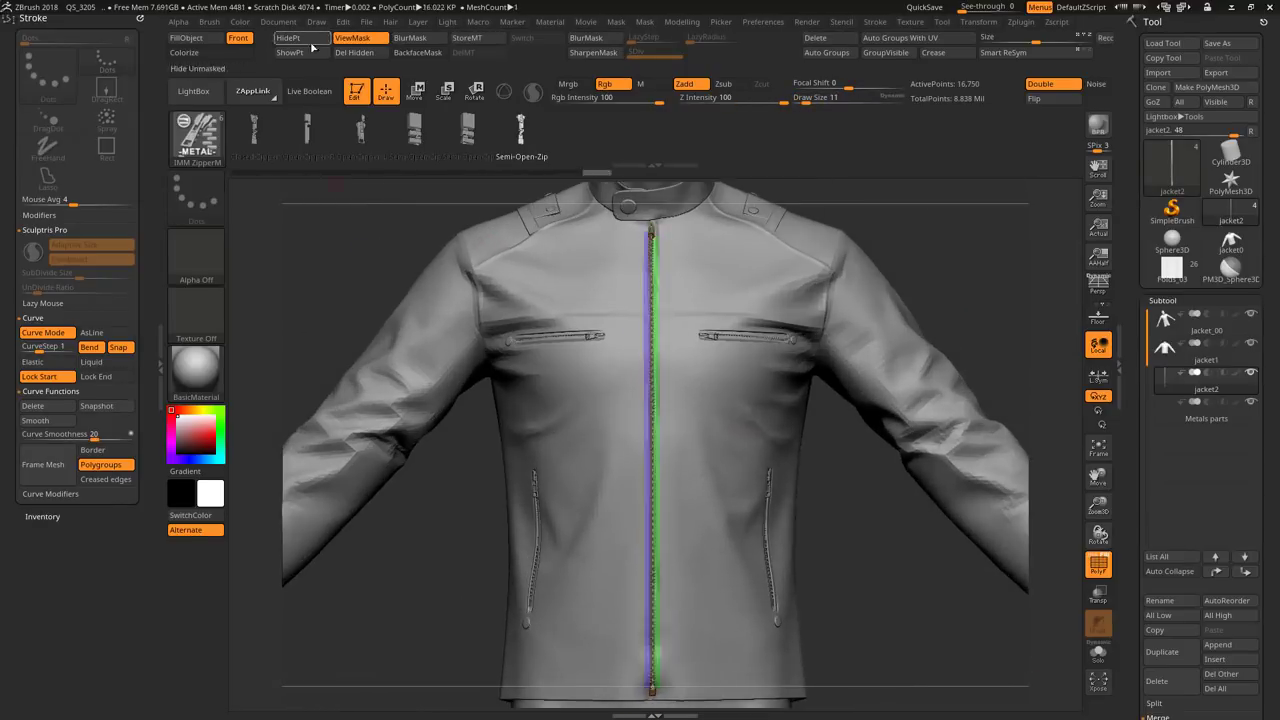
Step: Merge Down the jacket2 zipper piece into the Metals parts subtool
scroll(1216, 566, "down", 3)
left_click(1169, 612)
left_click(1040, 634)
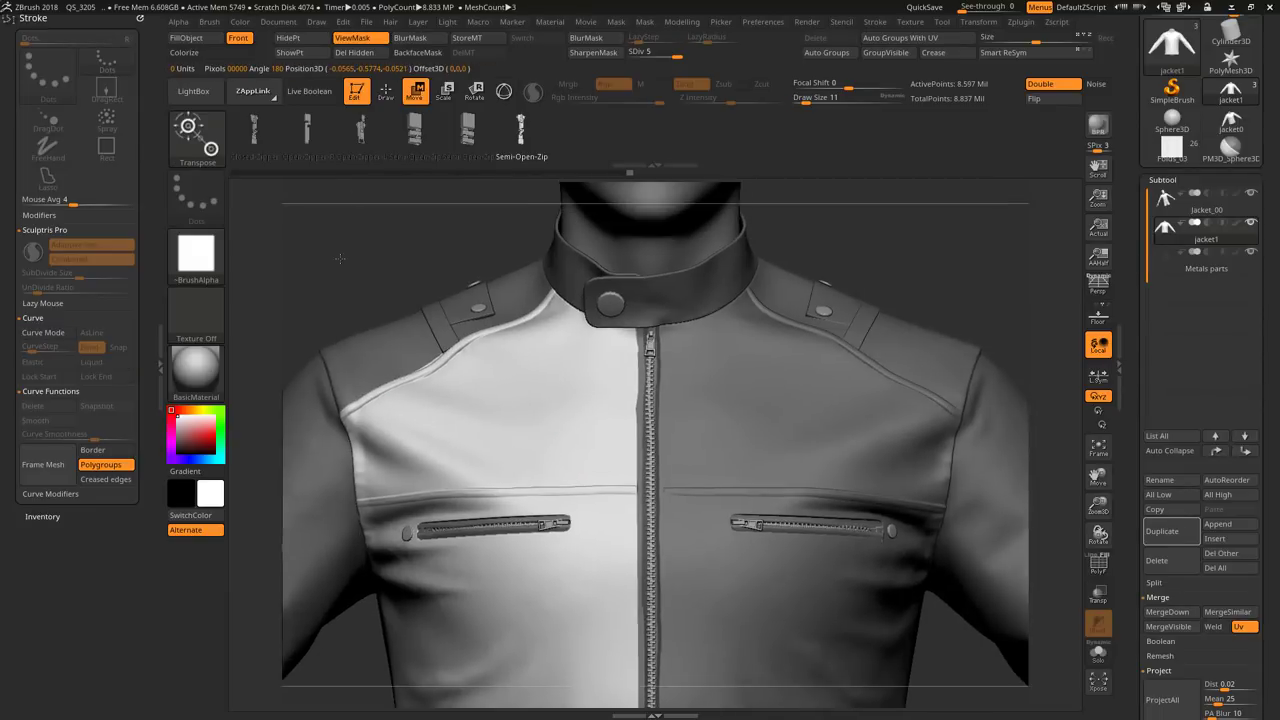
Step: Select the Border_mask_bump sculpting brush
key("b")
left_click(772, 216)
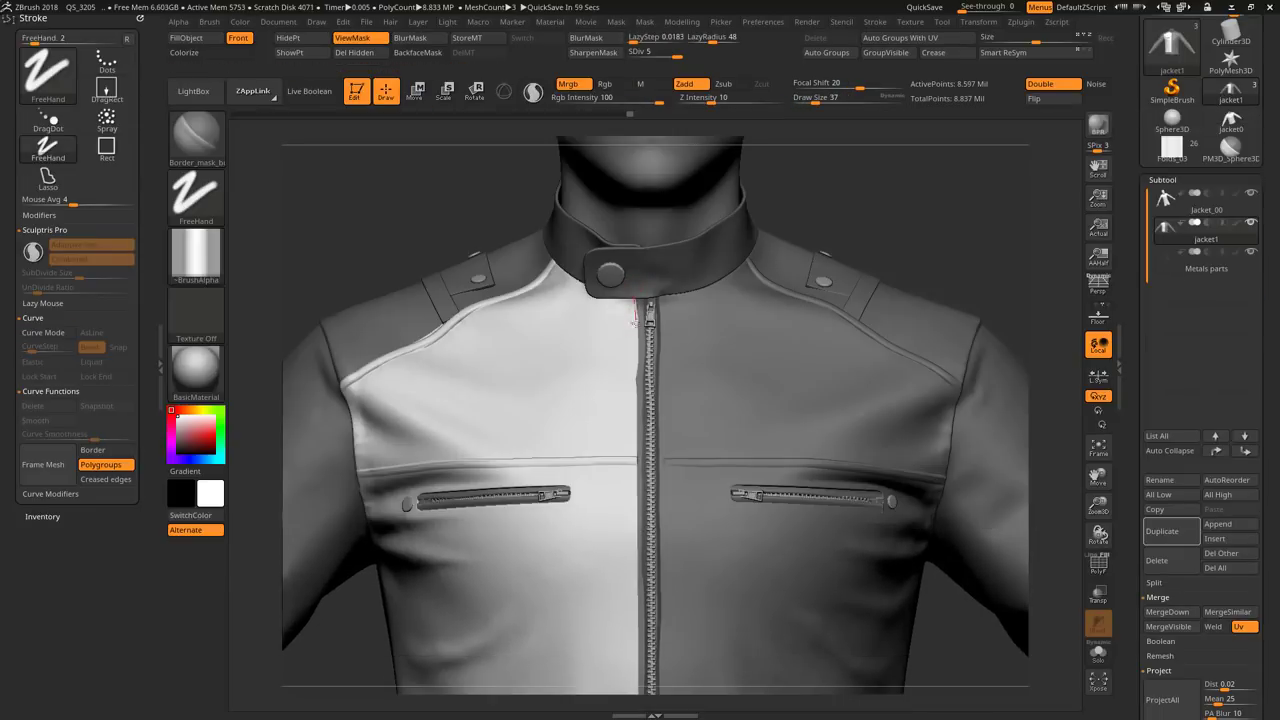
key("b")
key("Escape")
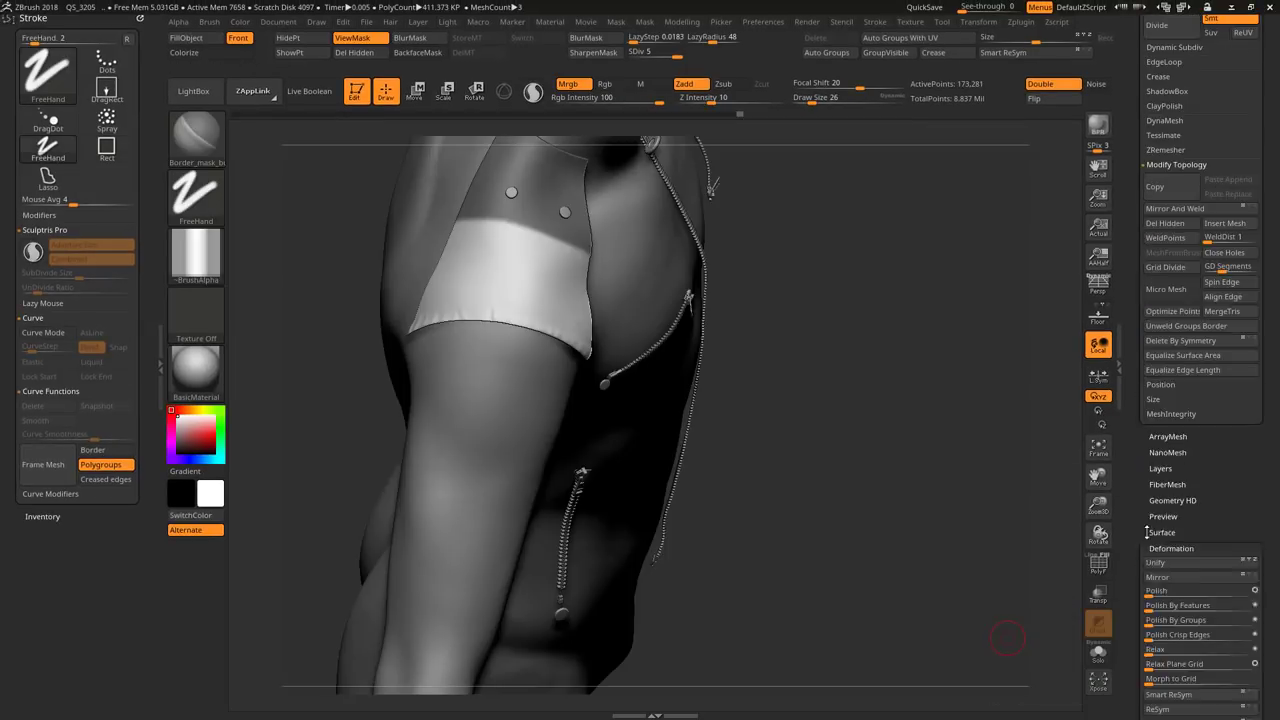
Step: Set up a 3D stripe noise in NoiseMaker, accept it, and apply it to the shoulder panel mesh
left_click(1155, 242)
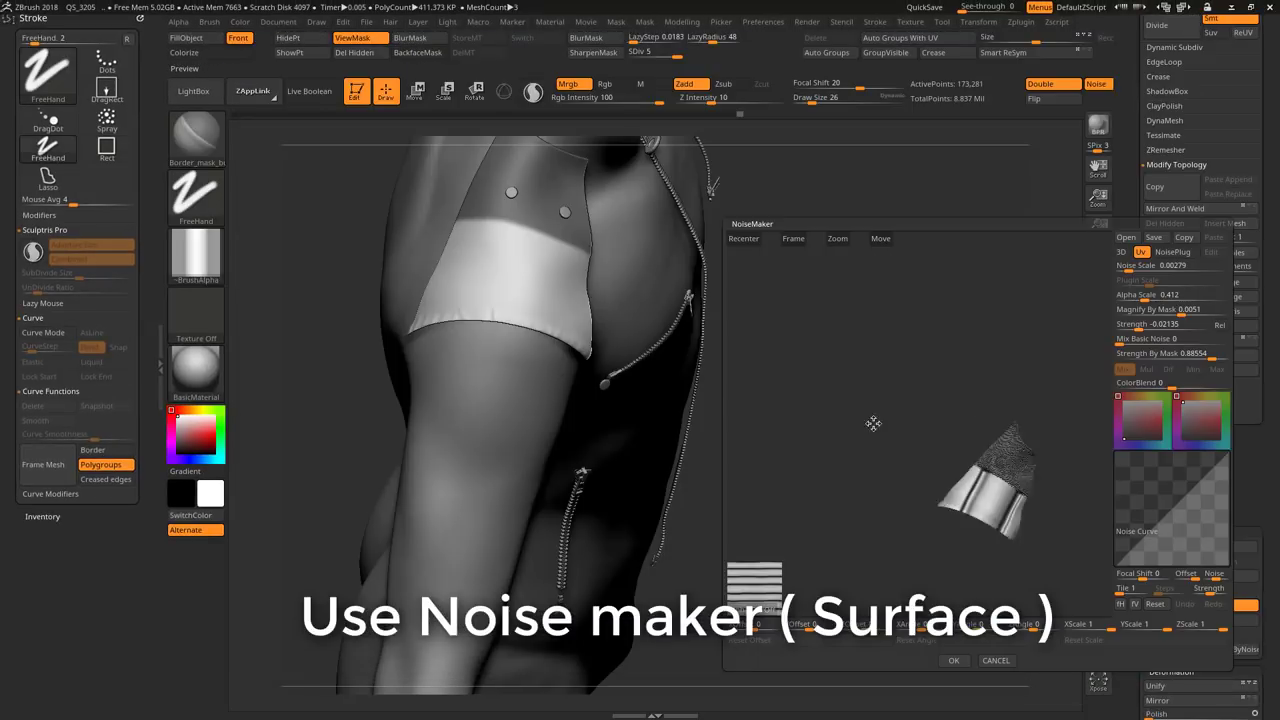
left_click(792, 244)
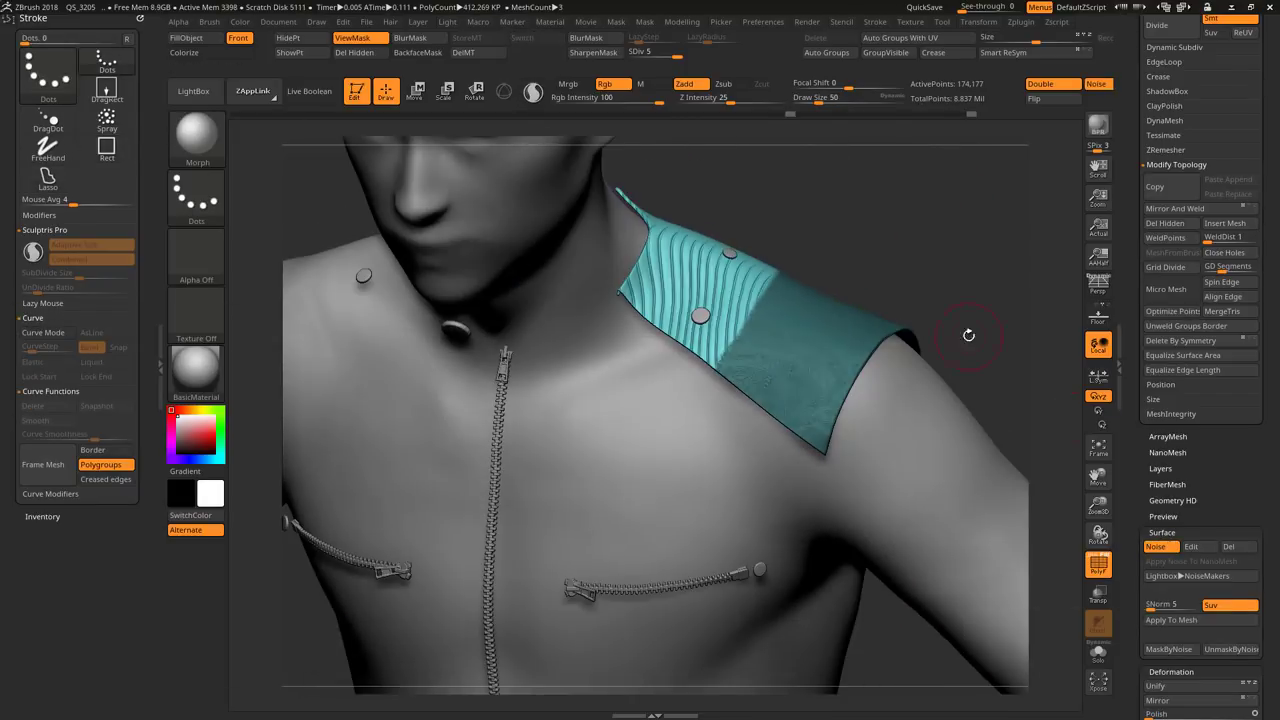
left_click(796, 239)
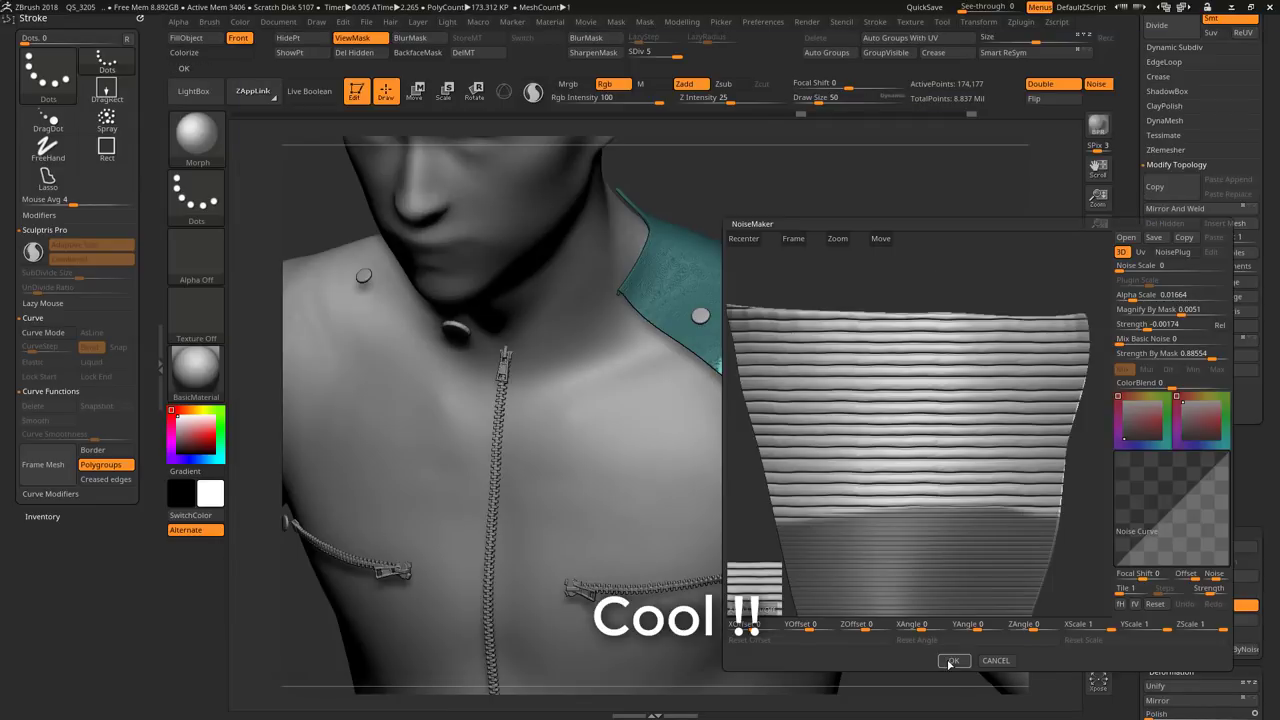
left_click(950, 661)
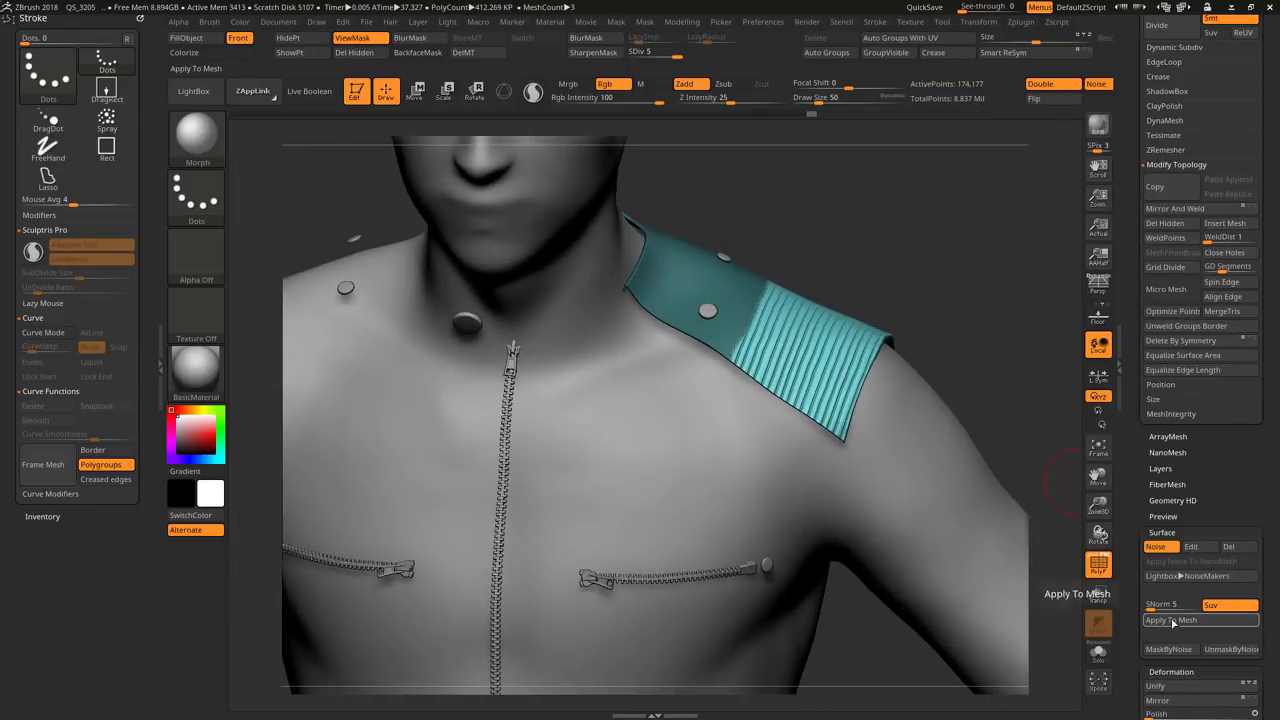
left_click(1173, 621)
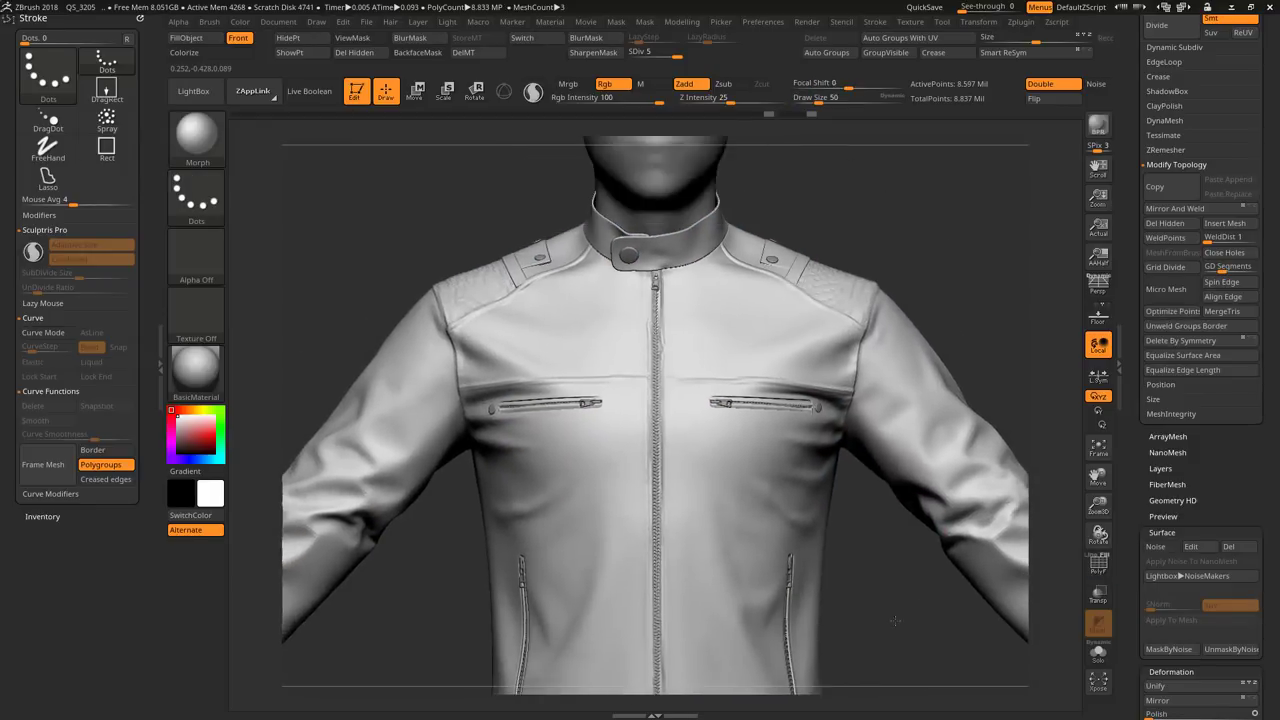
Step: Mask all but the centre zipper polygroup, drop two subdivision levels, and draw a tube down the zipper line to the hem
key("shift+f")
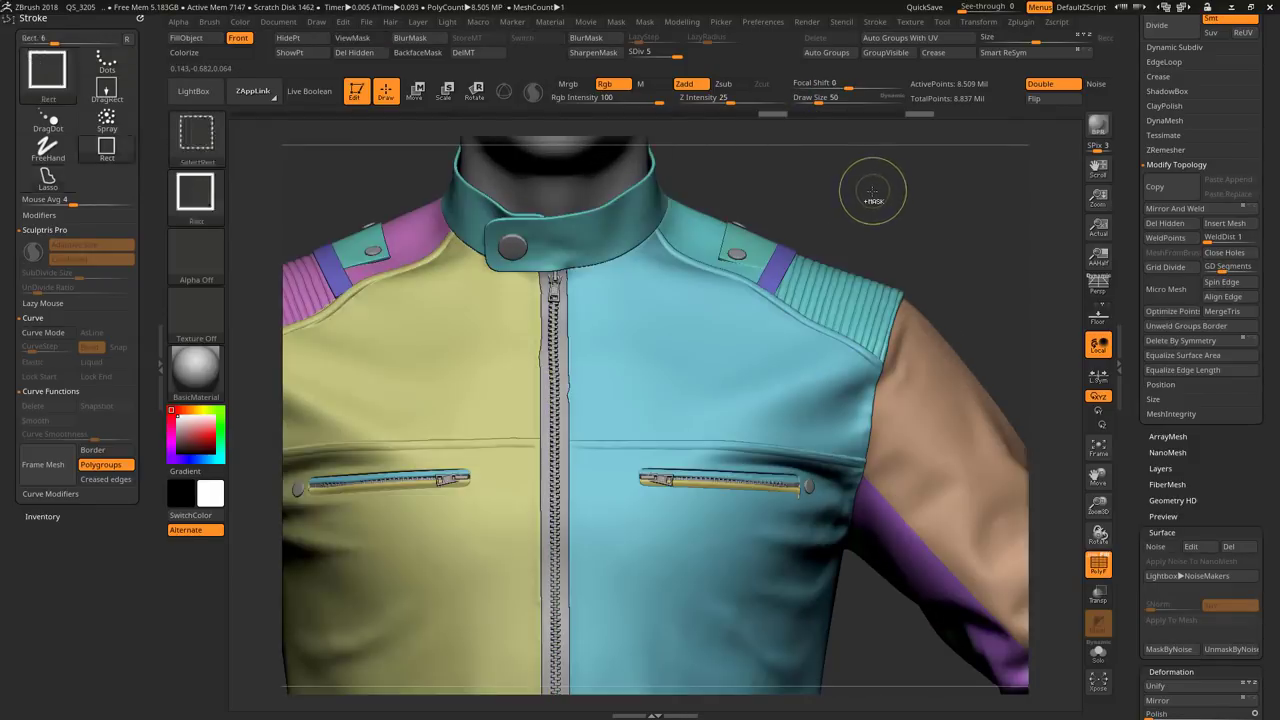
left_click(872, 195, "ctrl")
key("shift+d")
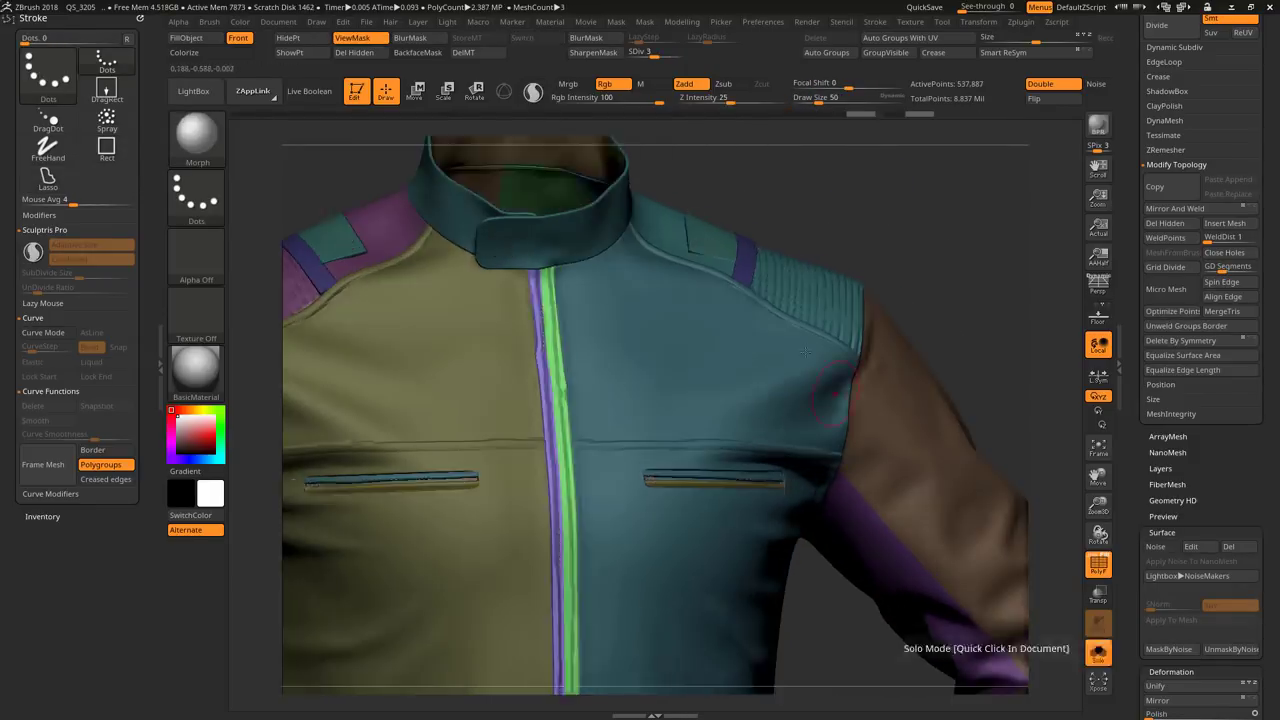
key("shift+d")
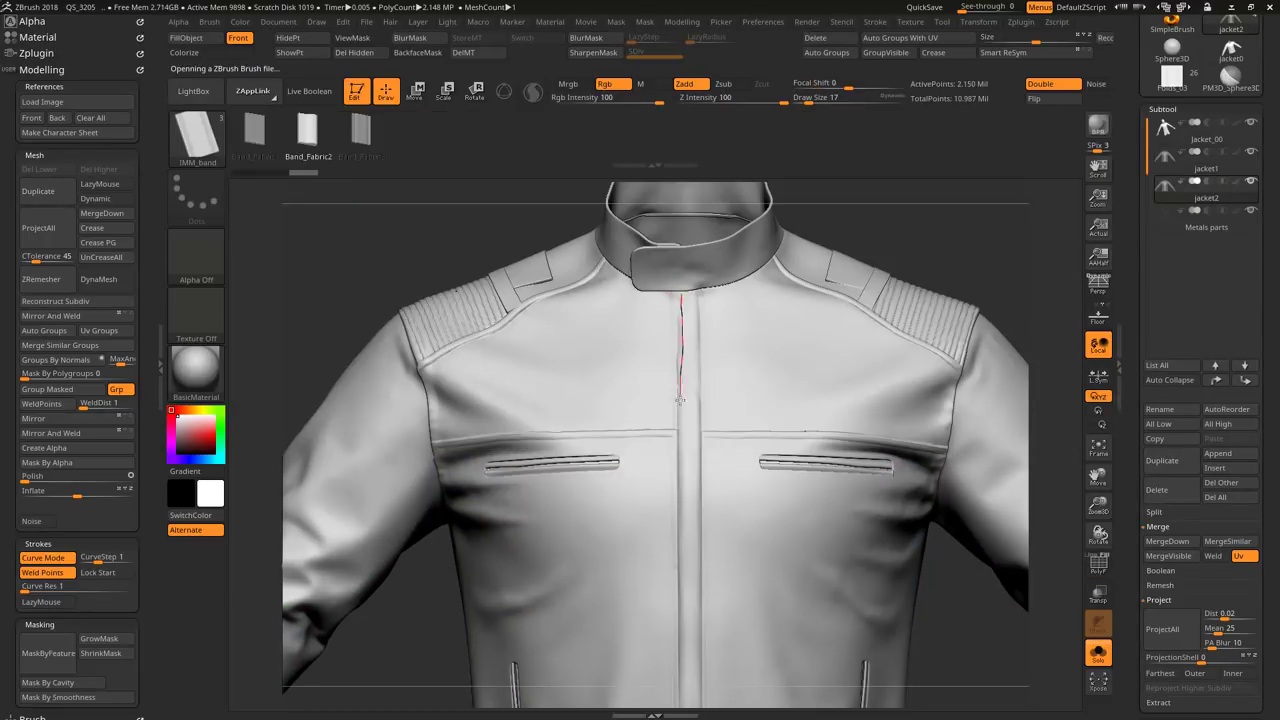
left_click_drag(680, 400, 681, 495)
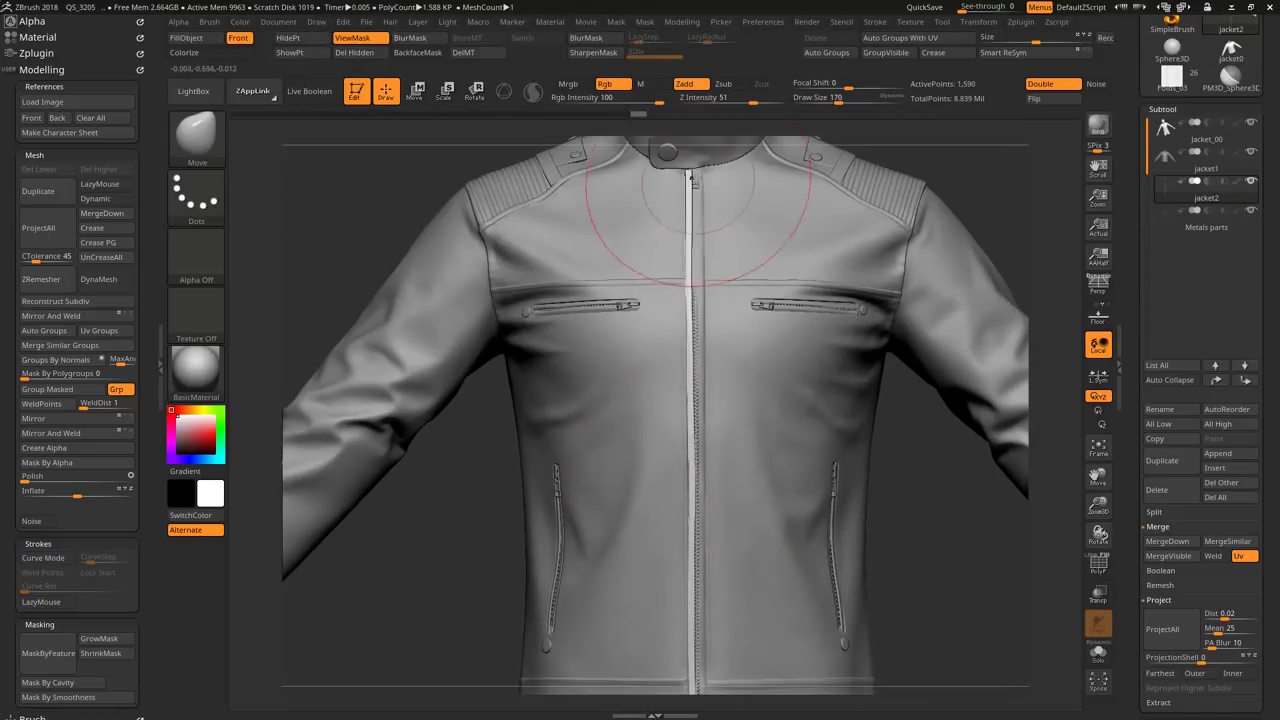
Step: Select the jacket2 piece and delete the spare jacket3 subtool
left_click(1110, 659)
left_click(1100, 655)
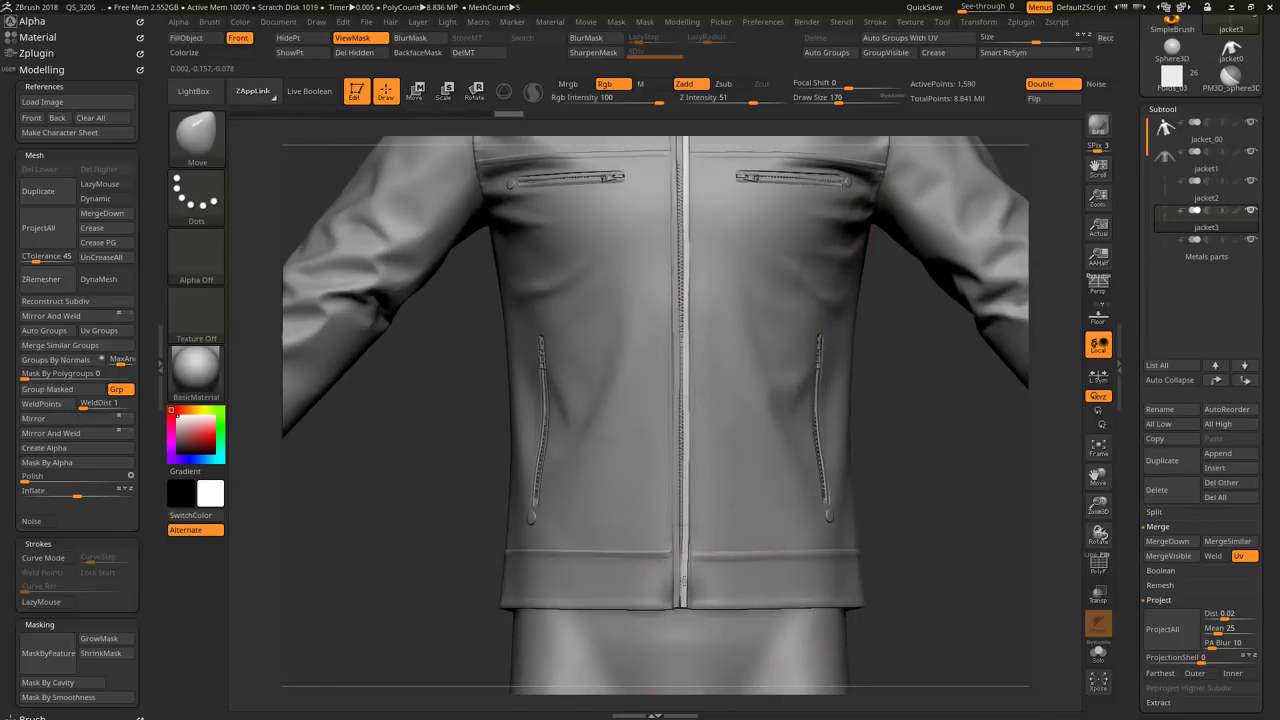
left_click(859, 478, "alt")
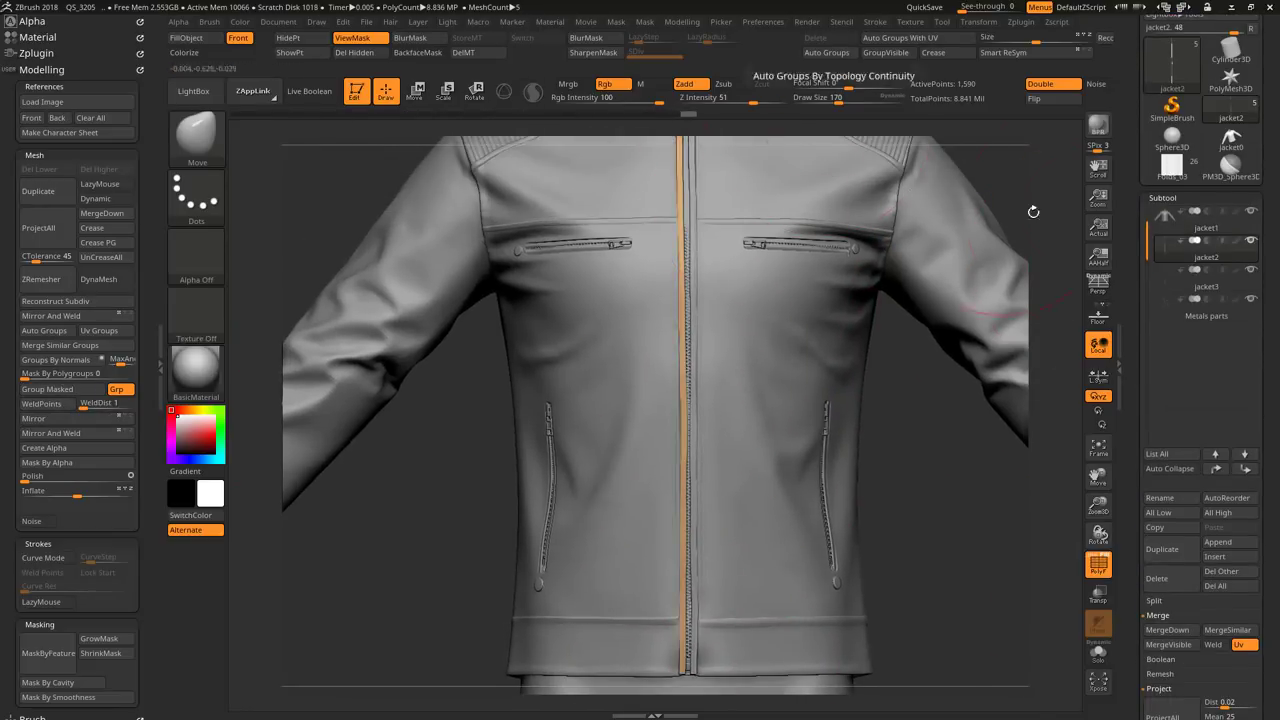
left_click(1157, 578)
left_click(966, 657)
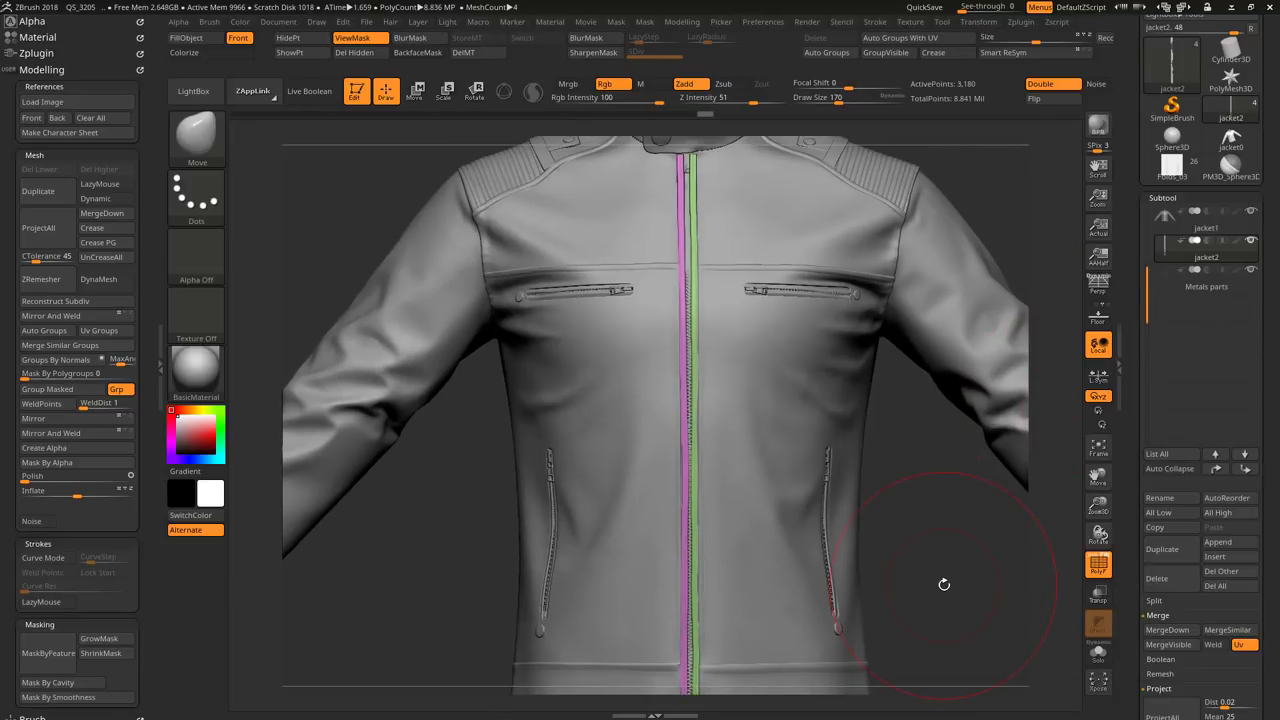
Step: Subdivide the zipper strip twice and merge it down into jacket1
left_click(1098, 657)
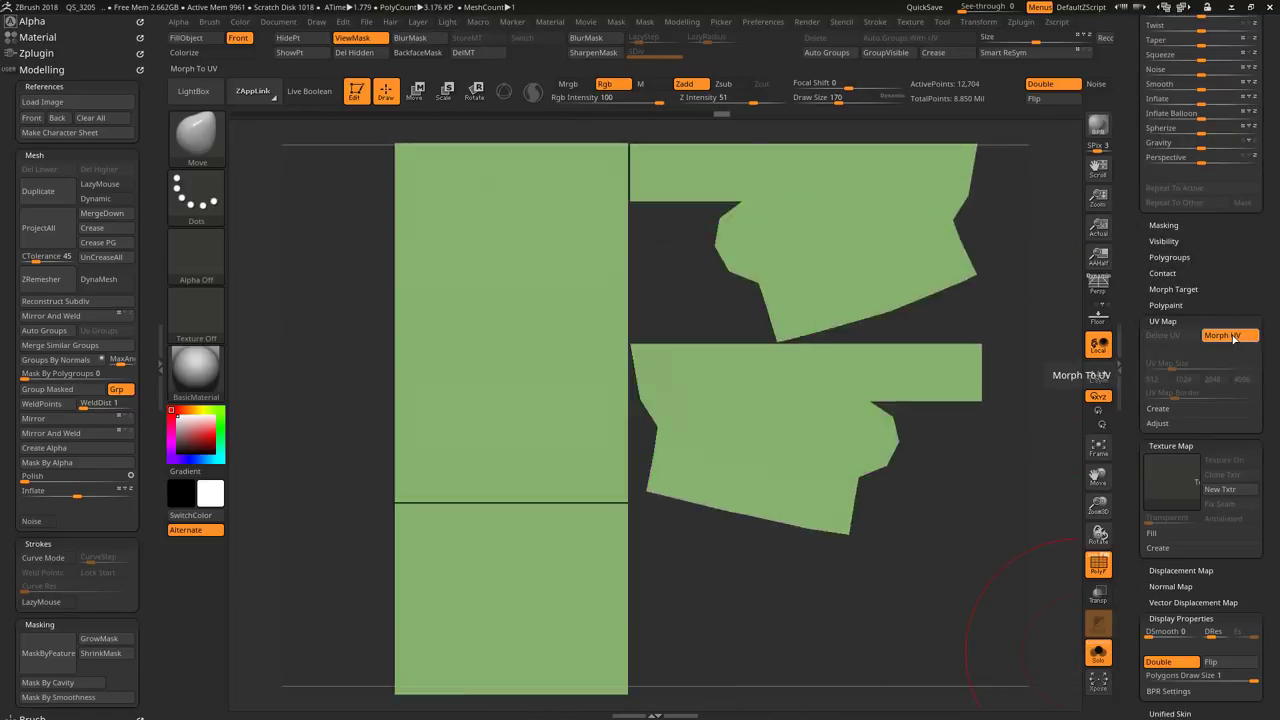
scroll(1200, 400, "up", 10)
key("ctrl+d")
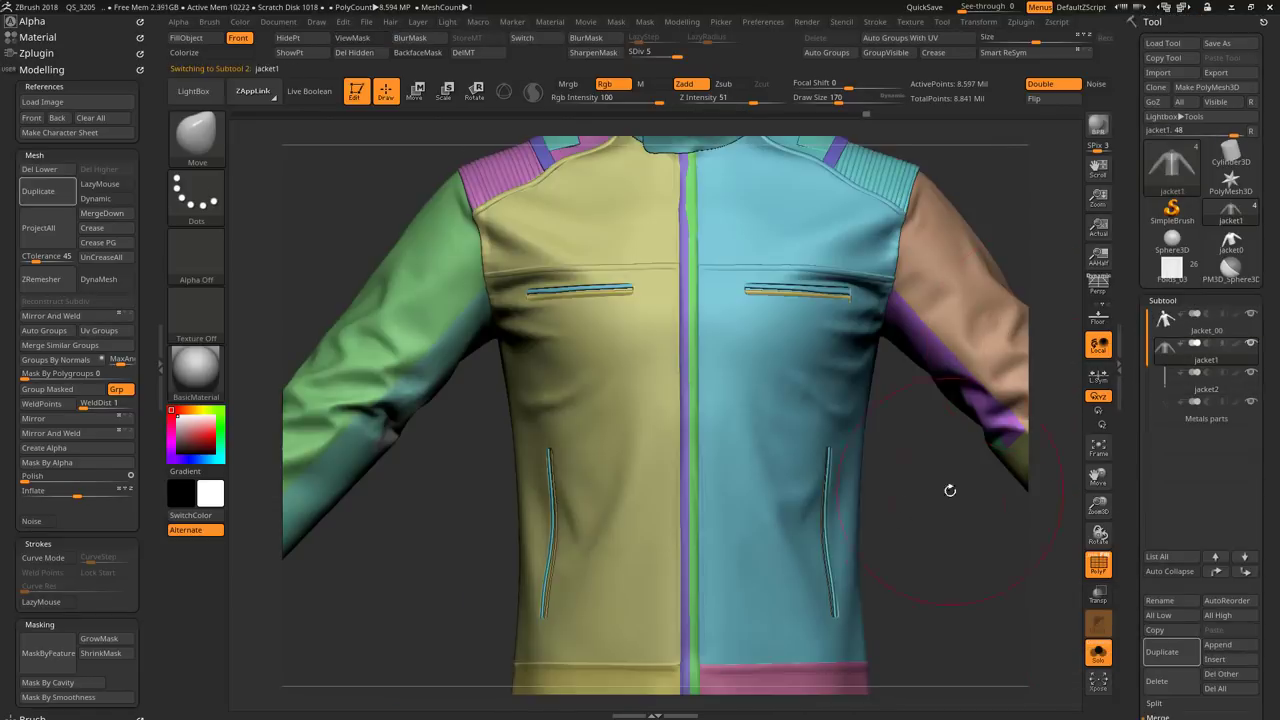
key("ctrl+d")
left_click(1206, 352)
scroll(1200, 450, "down", 5)
left_click(1167, 474)
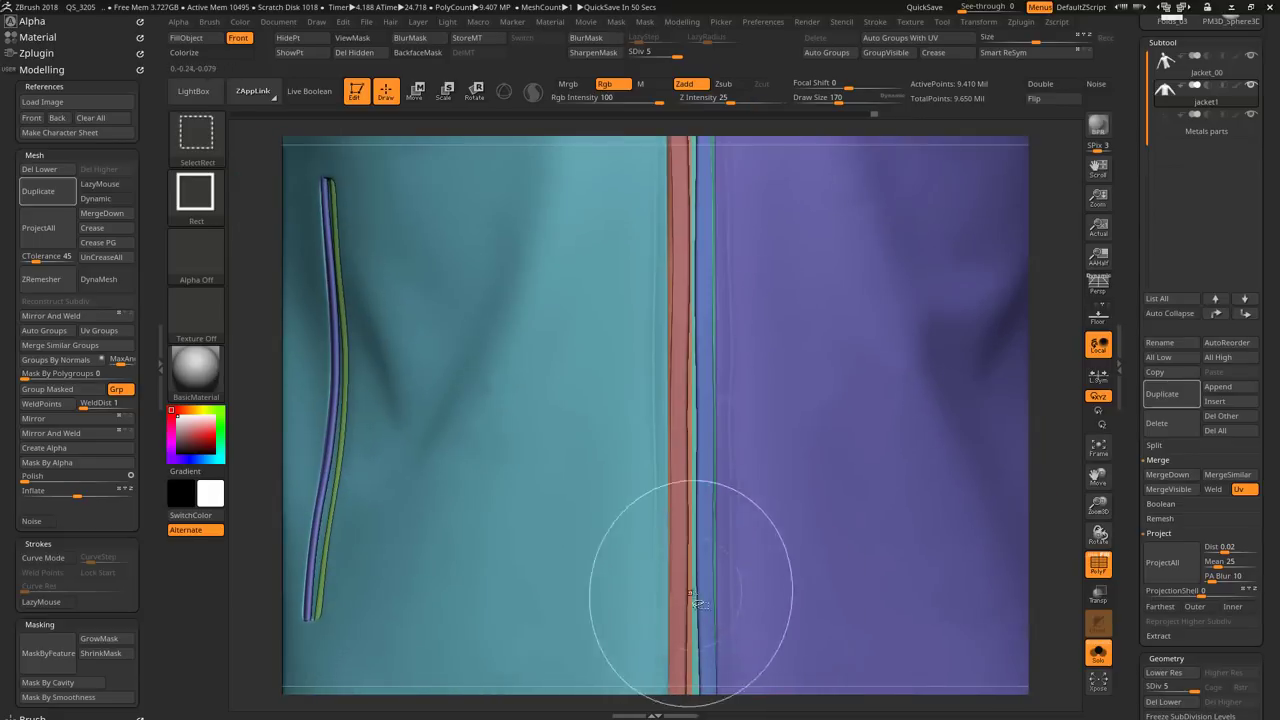
Step: Inspect the merged zipper strip, then check the centre zipper among the Metals parts with transparency
left_click(697, 598, "ctrl+shift")
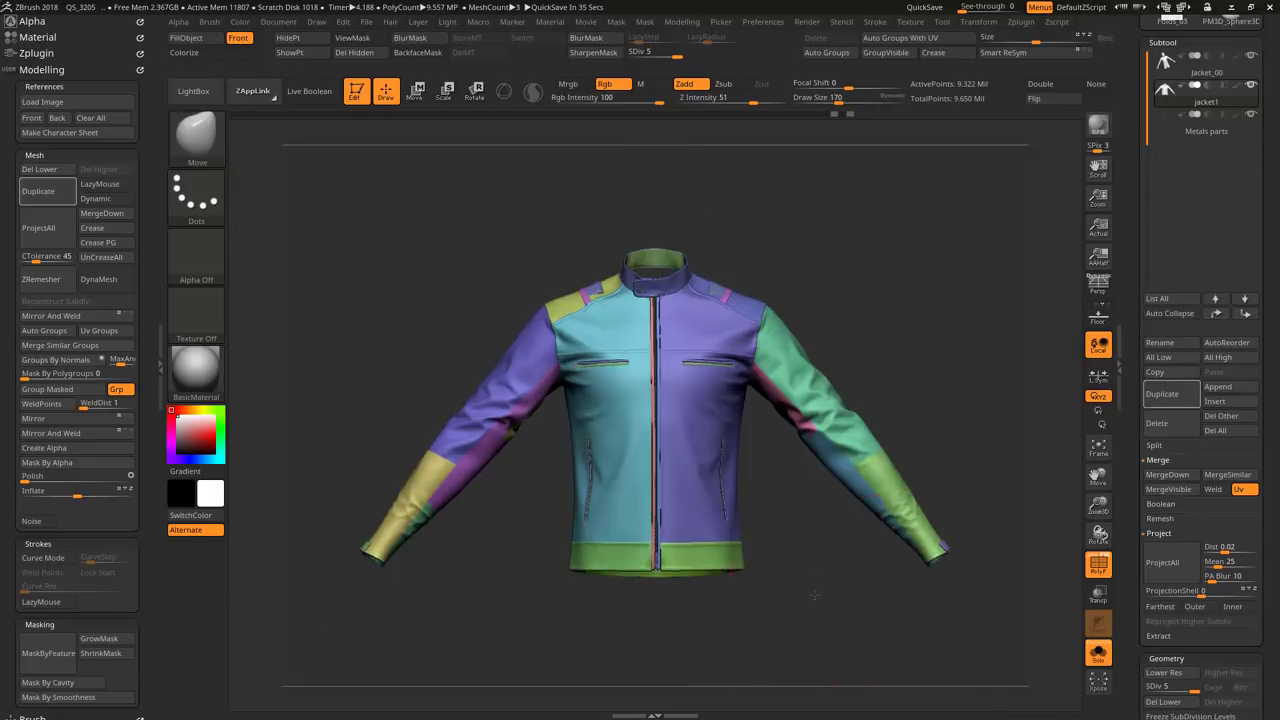
left_click_drag(780, 560, 865, 560)
left_click(1098, 655)
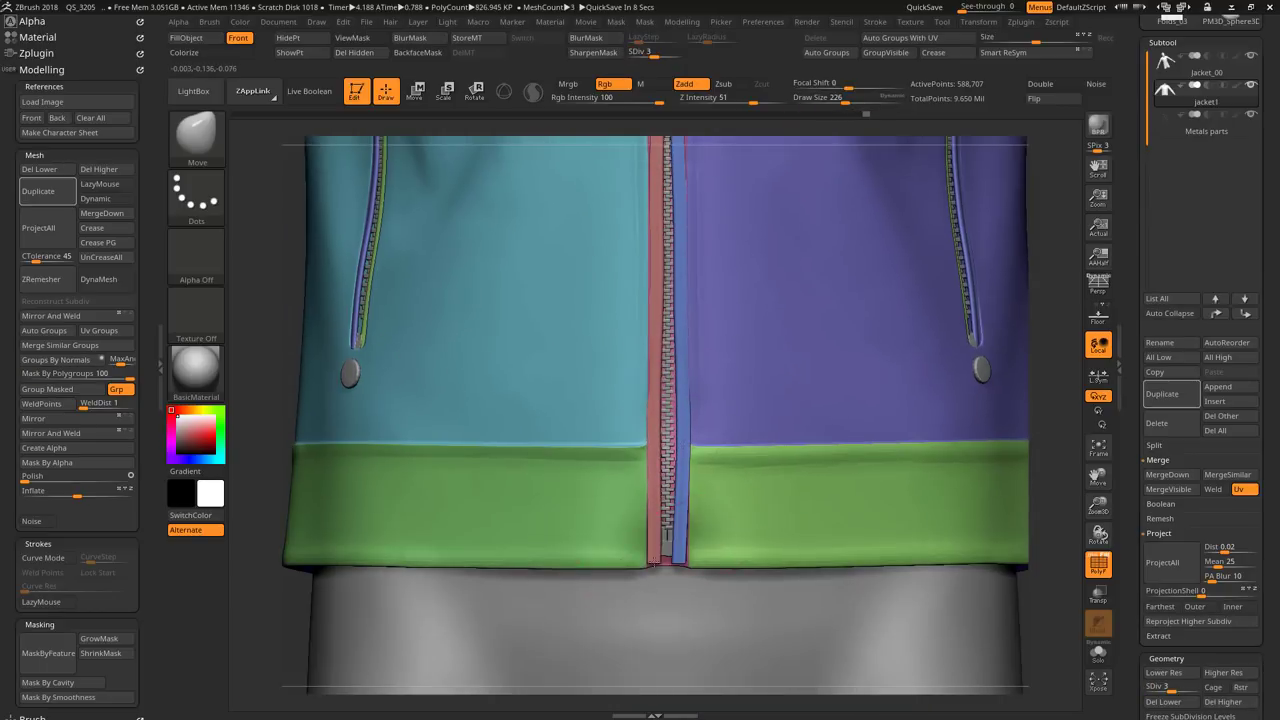
key("shift+f")
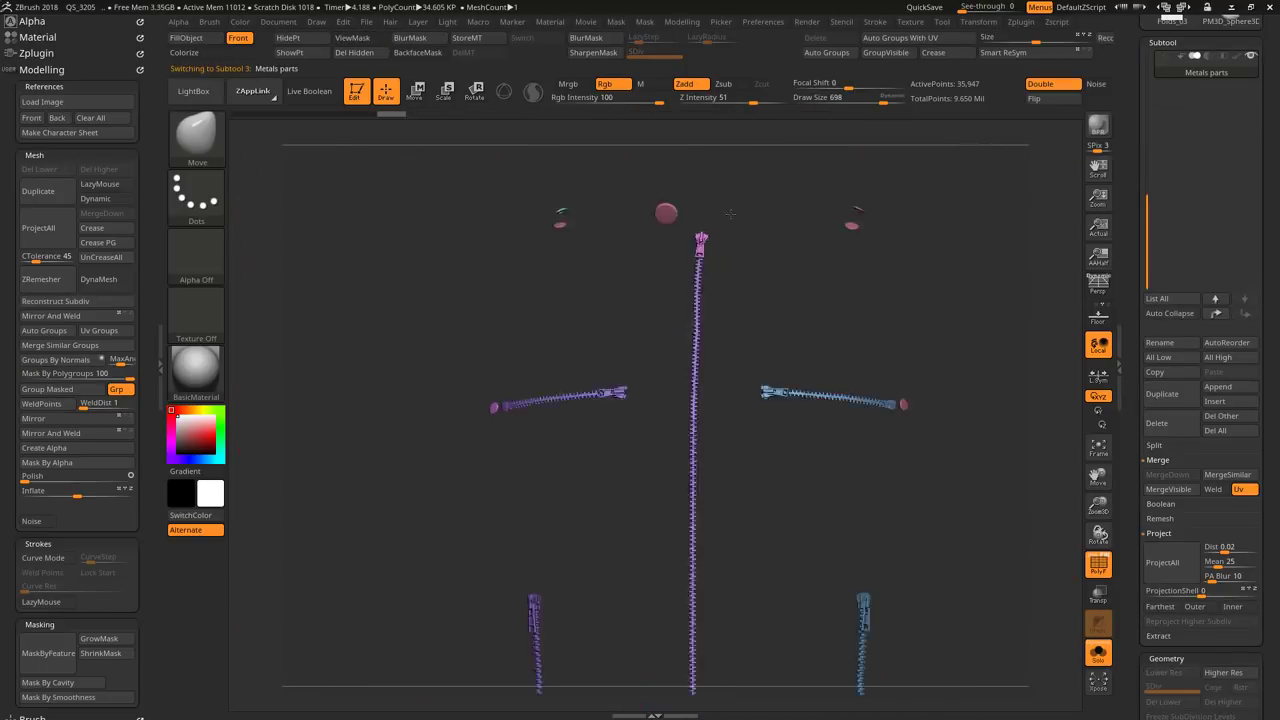
left_click_drag(717, 608, 668, 284, "ctrl+shift")
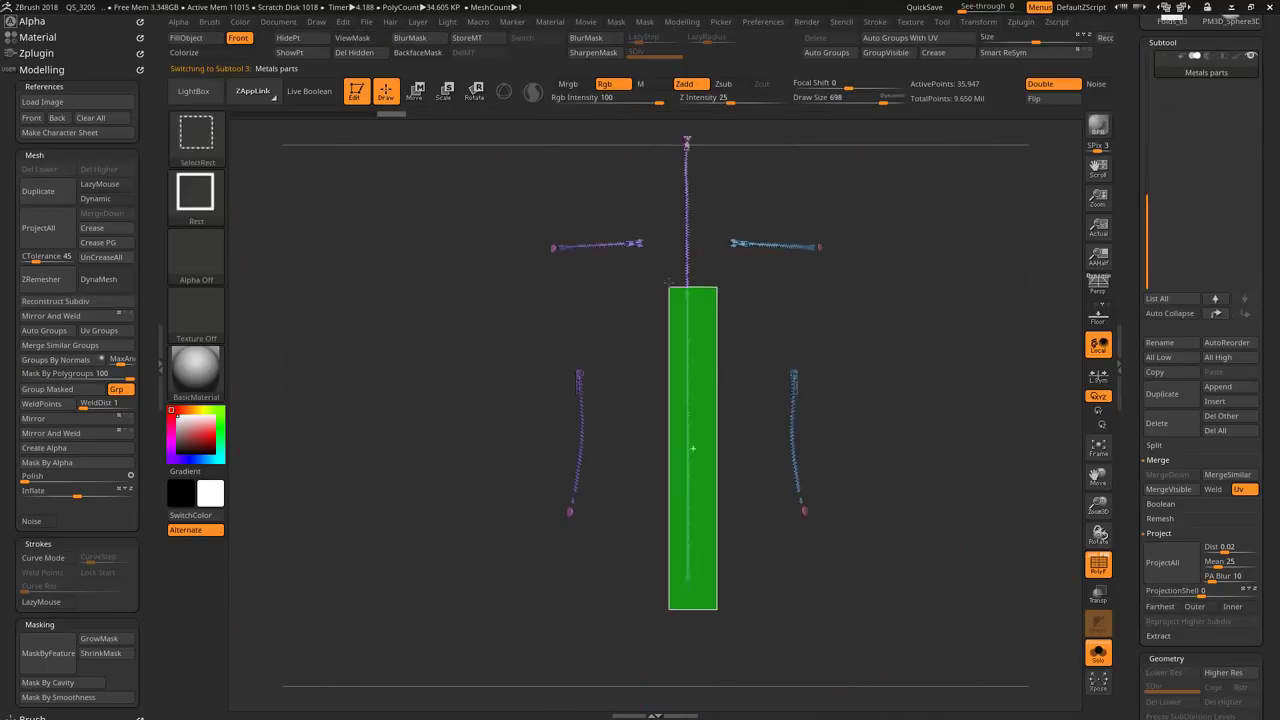
key("f")
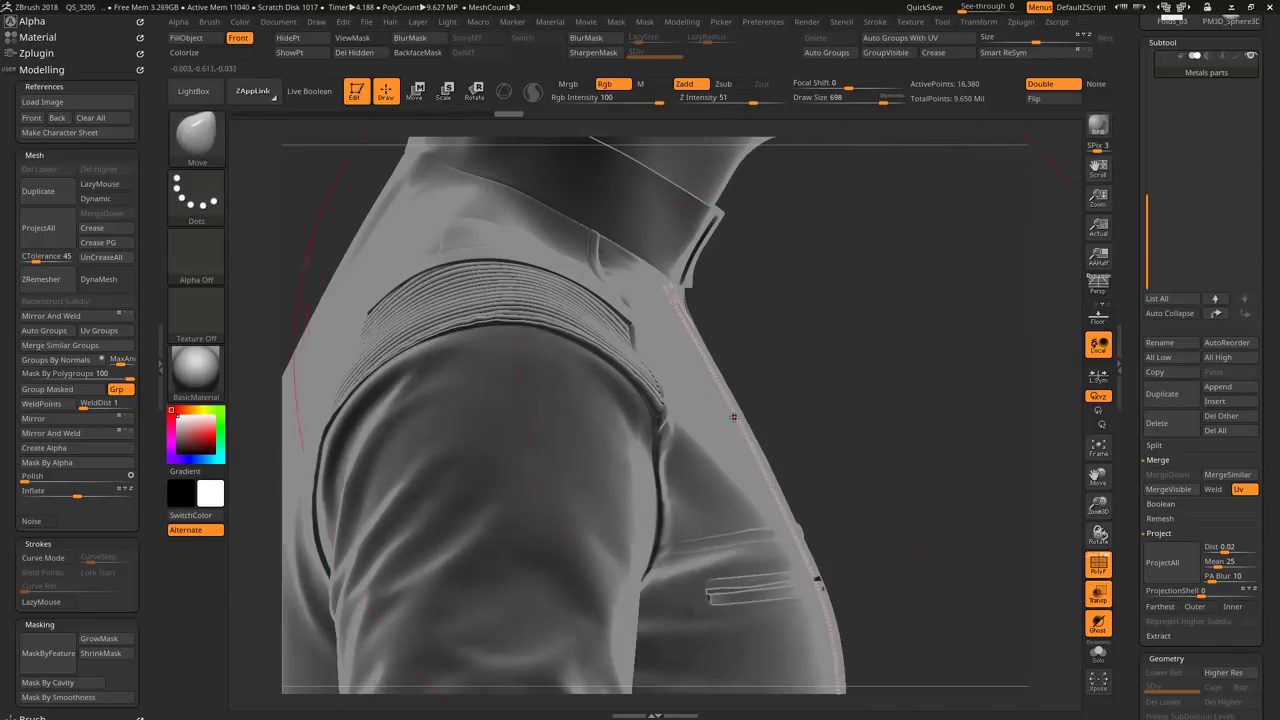
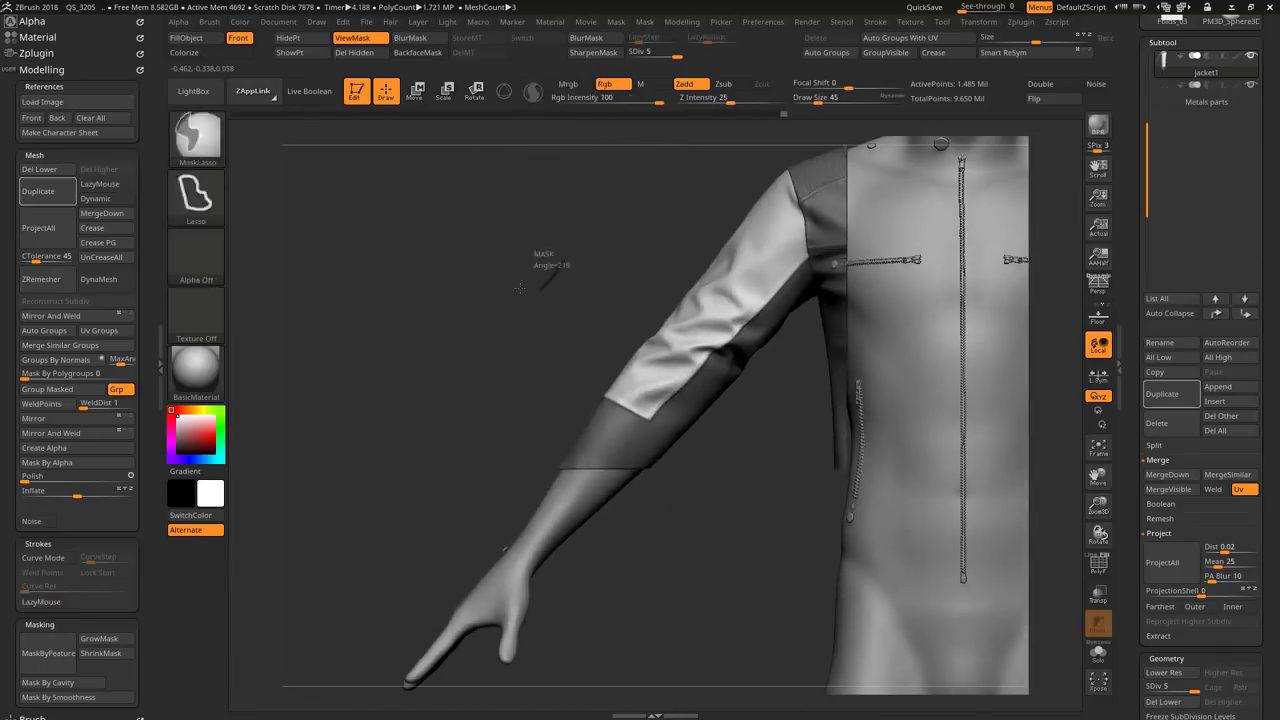
Step: Load the Sewing_Presure brush from the LightBox library and turn the view to the jacket arm
left_click(197, 97)
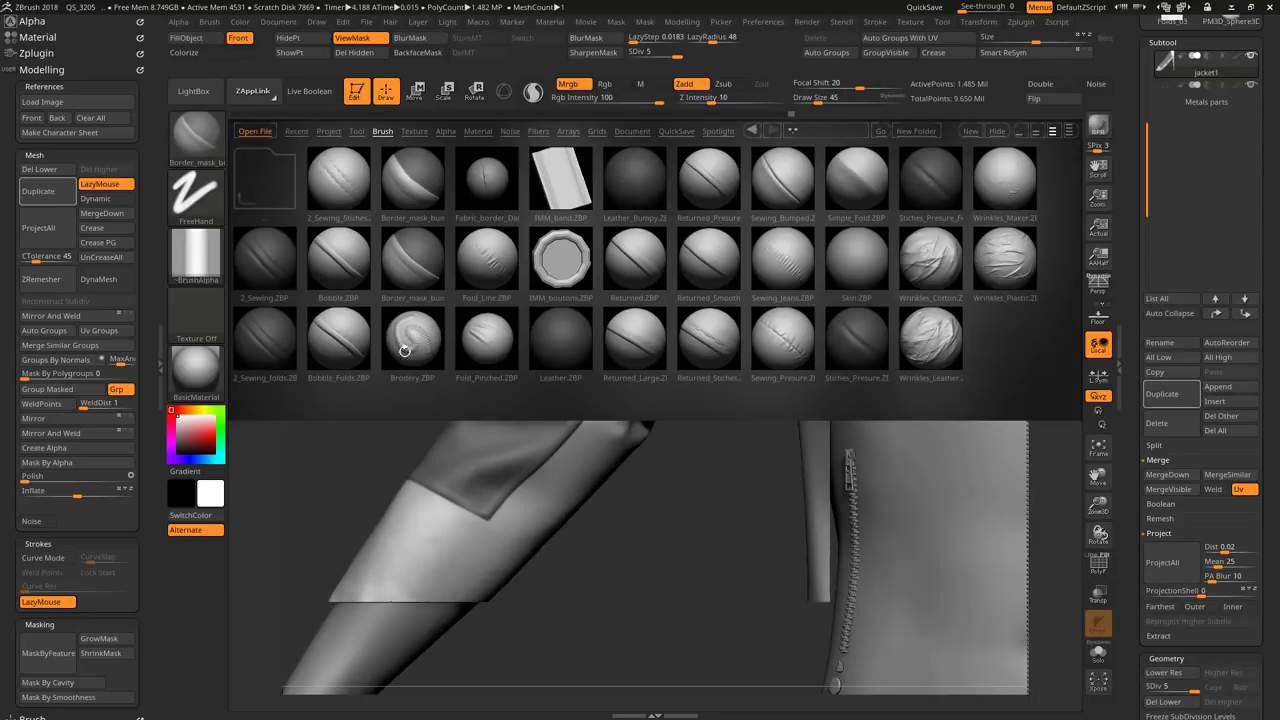
double_click(783, 340)
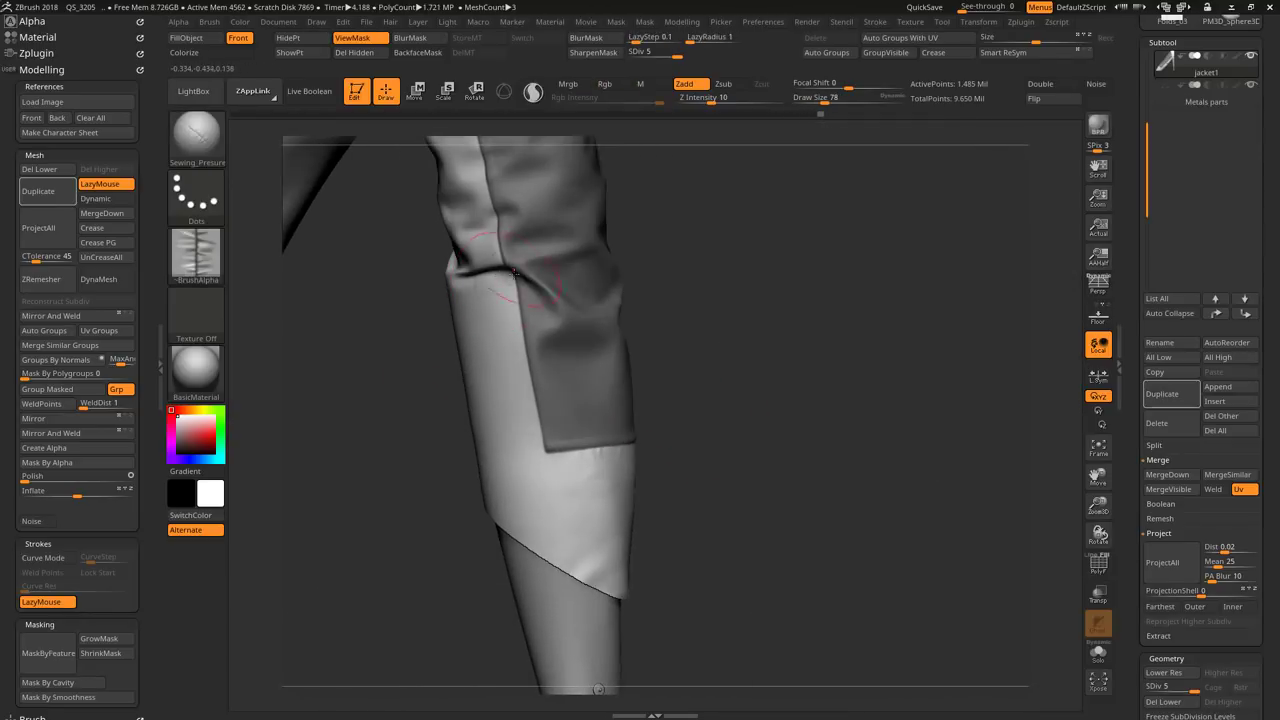
left_click_drag(514, 272, 486, 341)
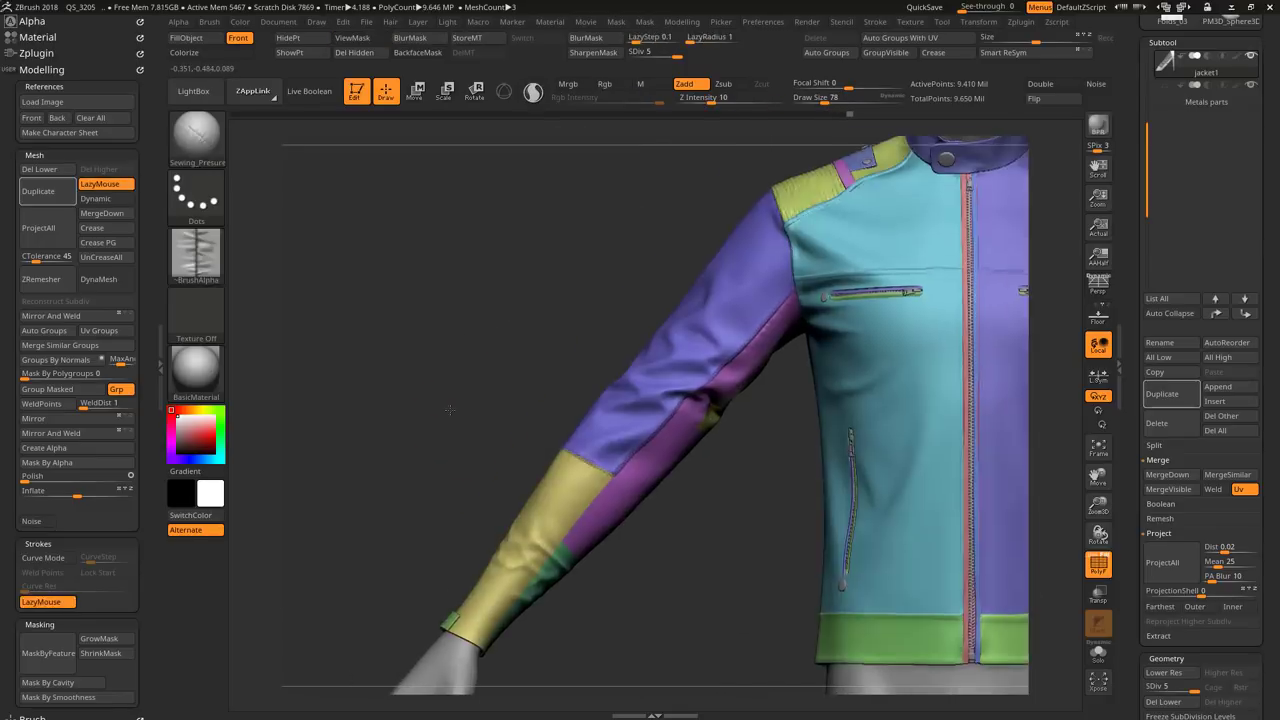
Step: Solo the purple sleeve band and bake UV stripe noise with Alpha Scale 0.02679 into it
left_click(1098, 655)
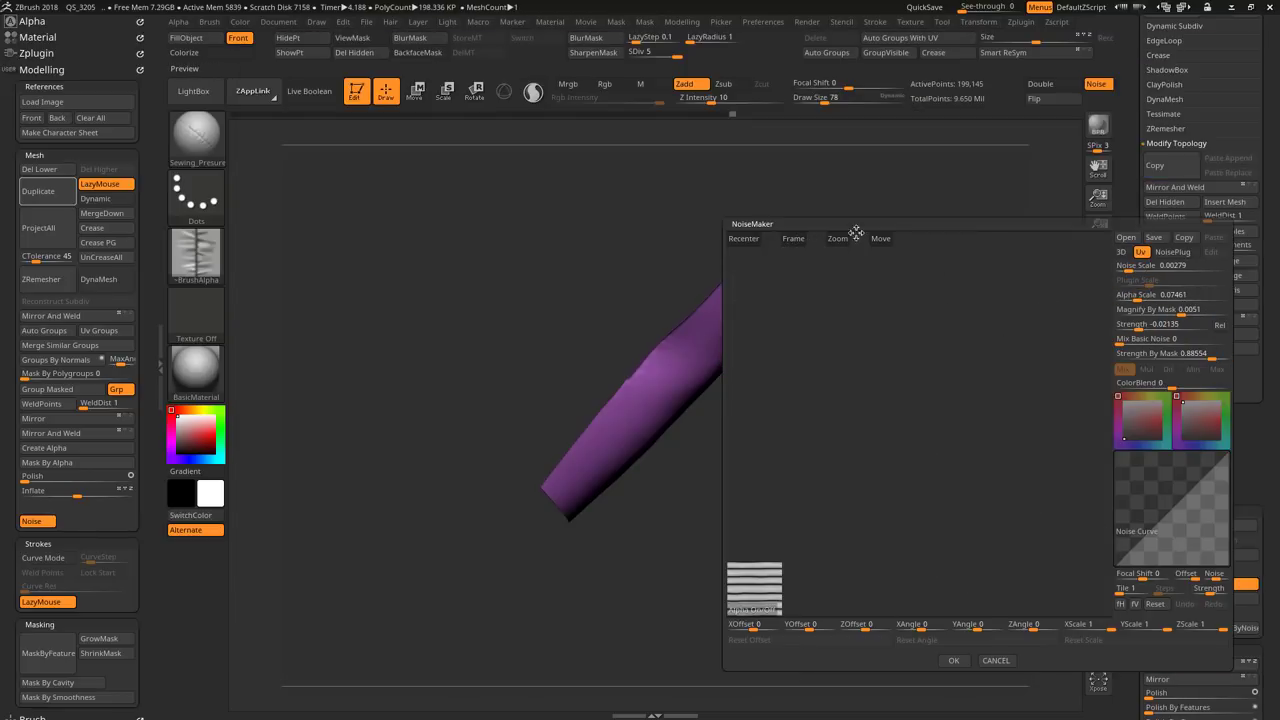
left_click_drag(1150, 294, 860, 252)
left_click(793, 239)
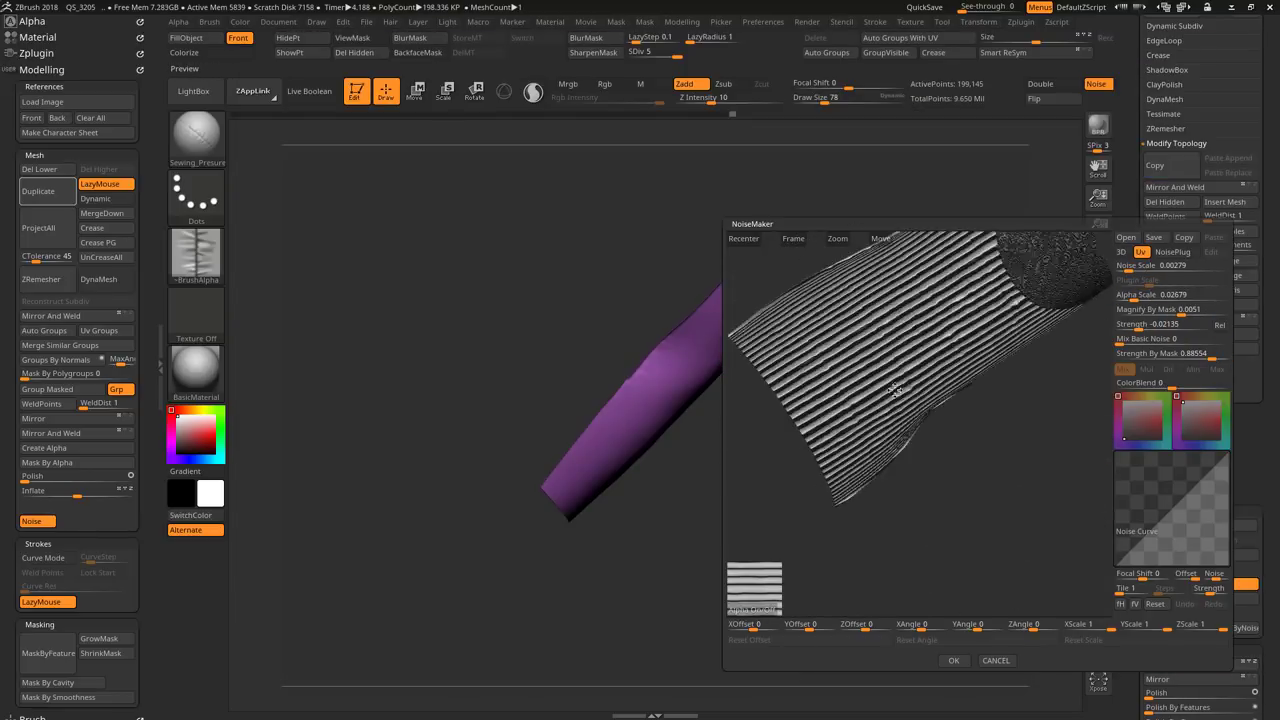
left_click(953, 660)
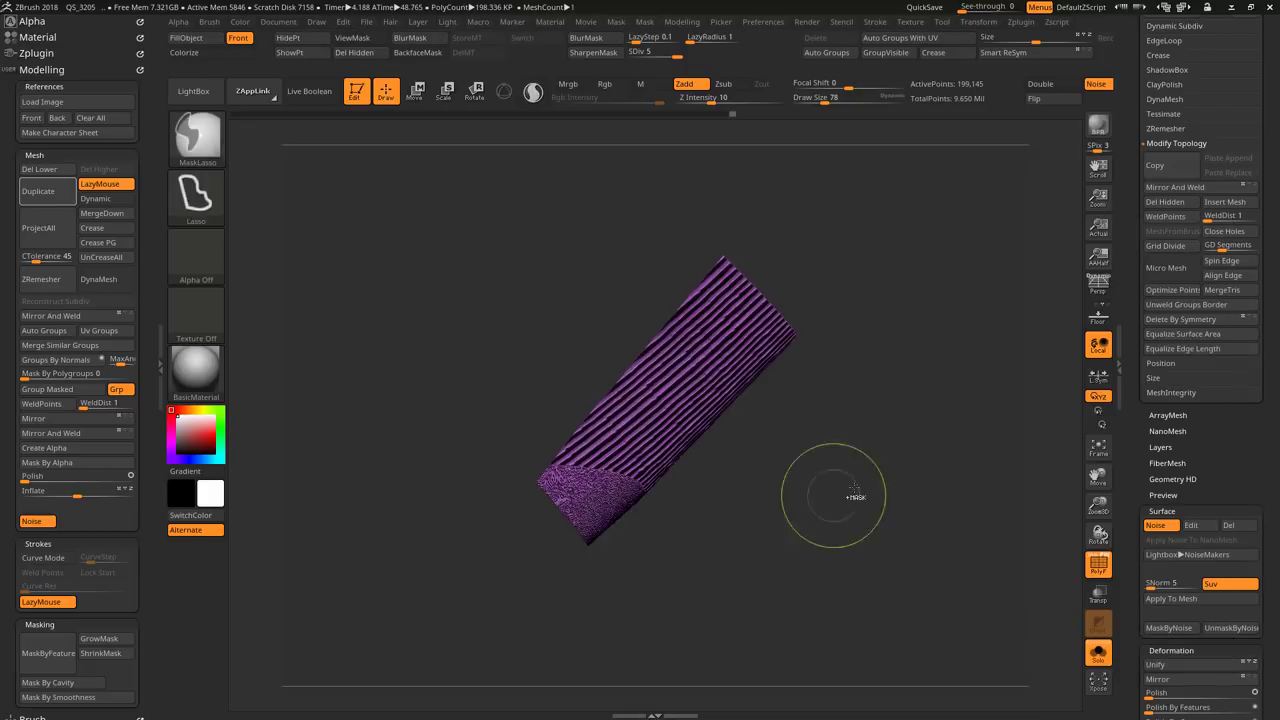
left_click(1150, 598)
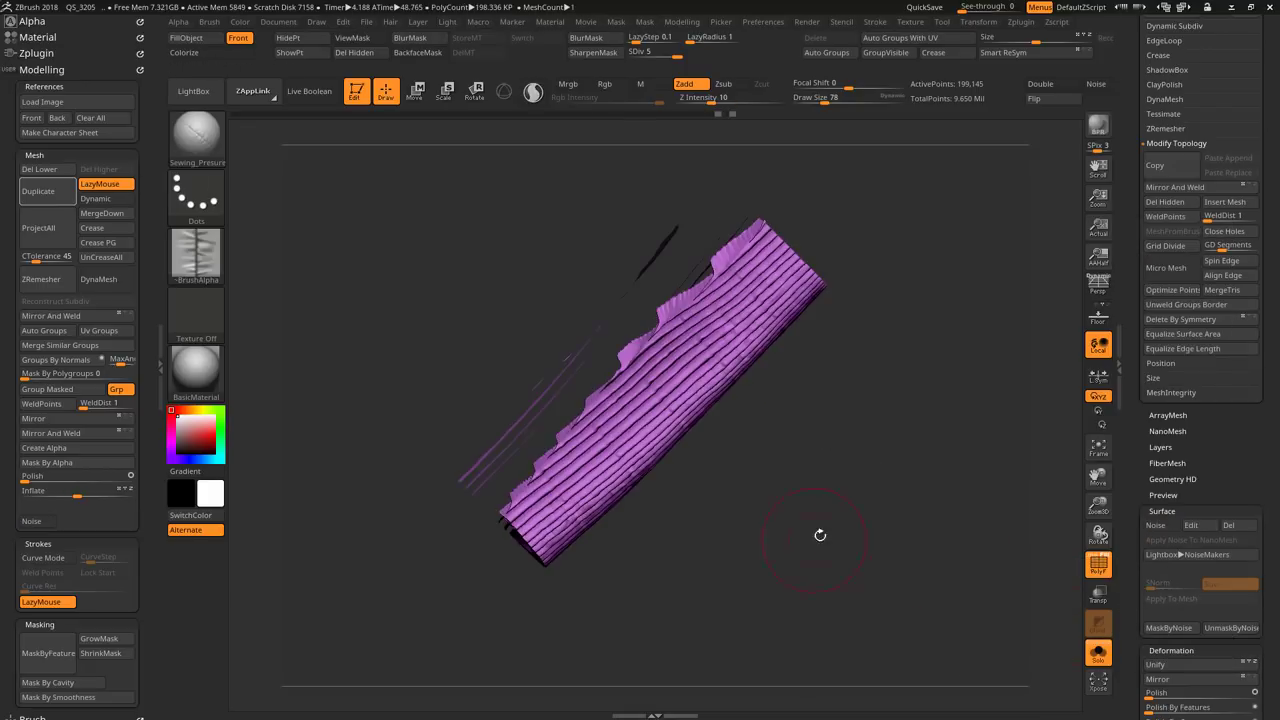
Step: Inspect the baked ribs, then turn on surface noise for the next sleeve panel
left_click_drag(820, 531, 710, 437)
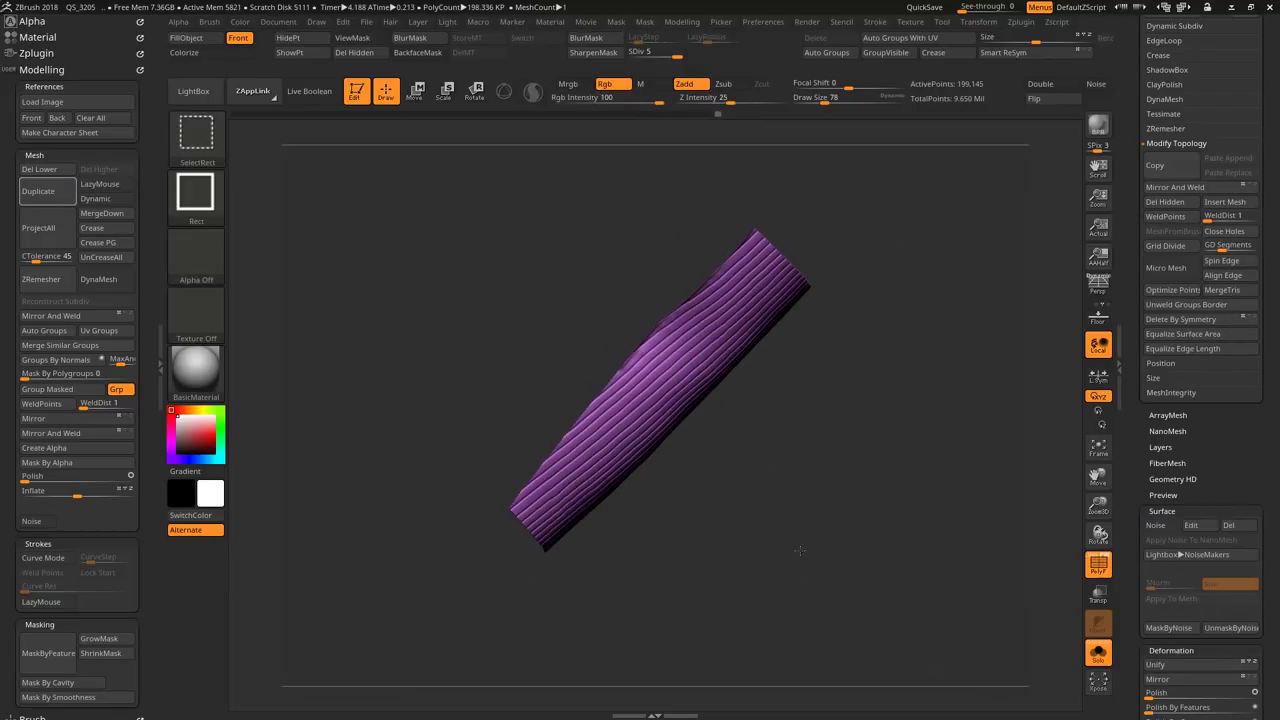
left_click(1157, 526)
left_click(1158, 527)
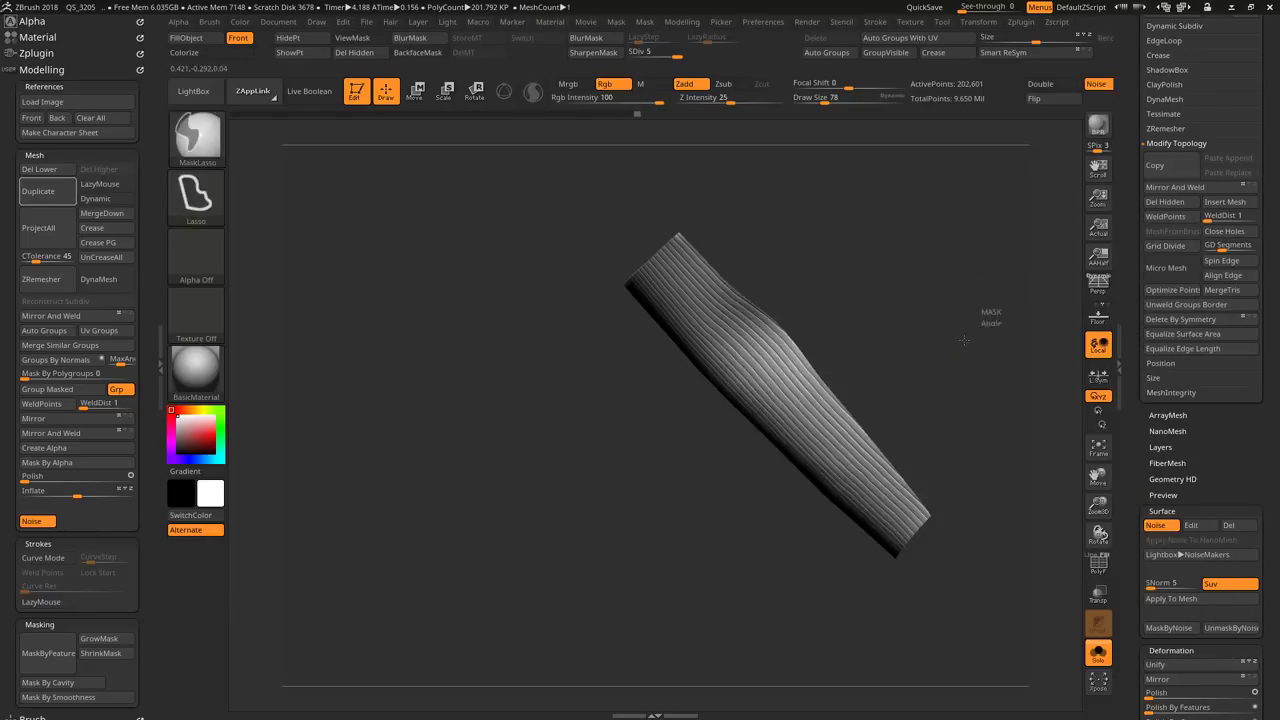
Step: Enable noise on the grey panel using 3D mapping with Alpha Scale about 4.04
left_click(1191, 525)
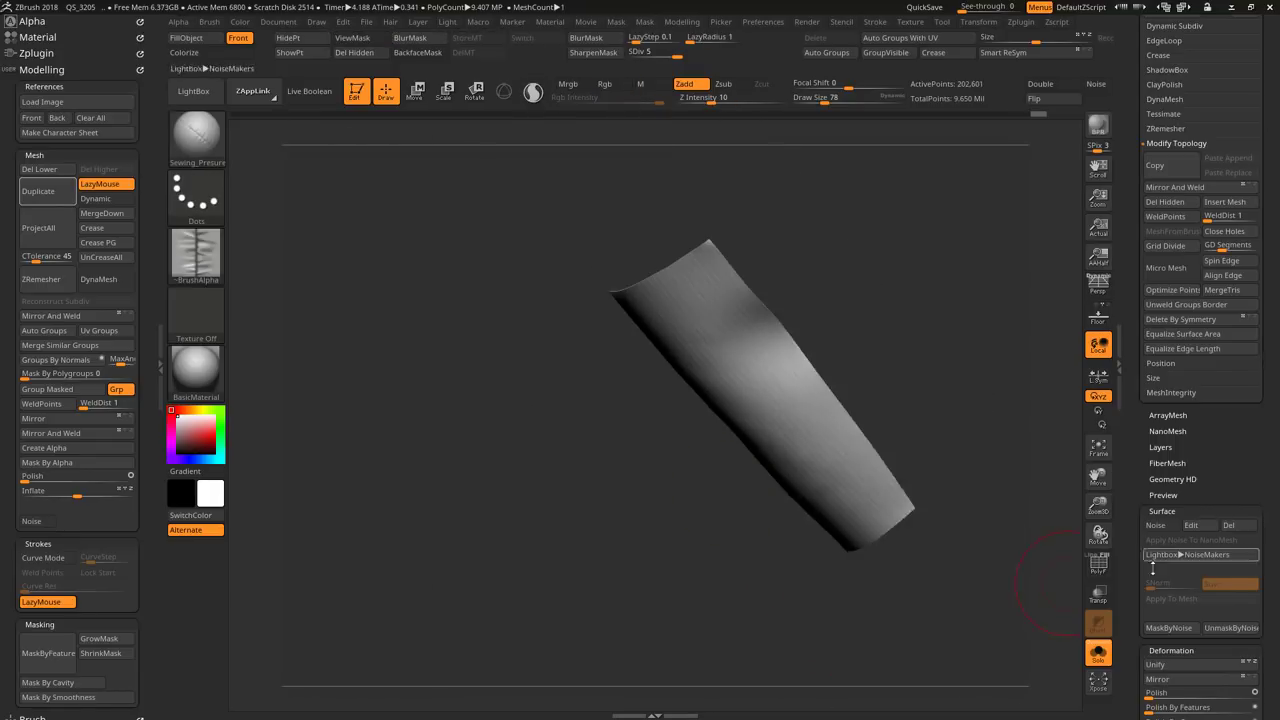
left_click(1156, 525)
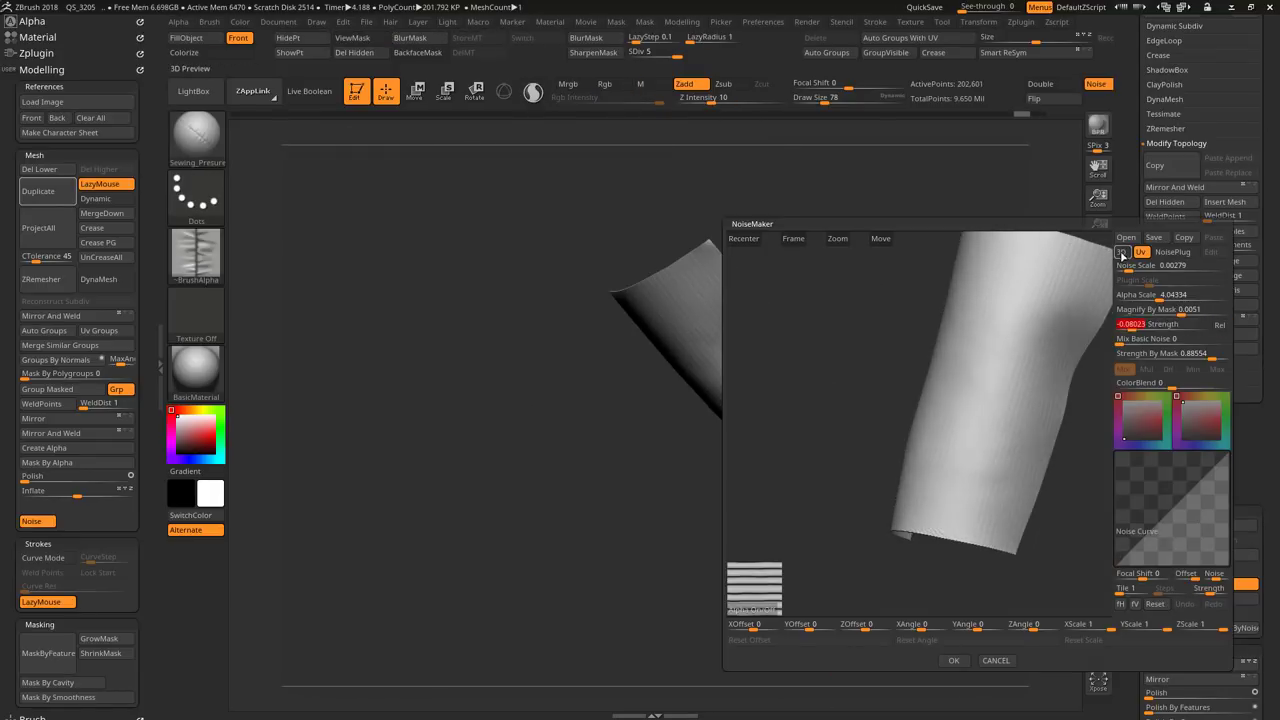
left_click(1121, 252)
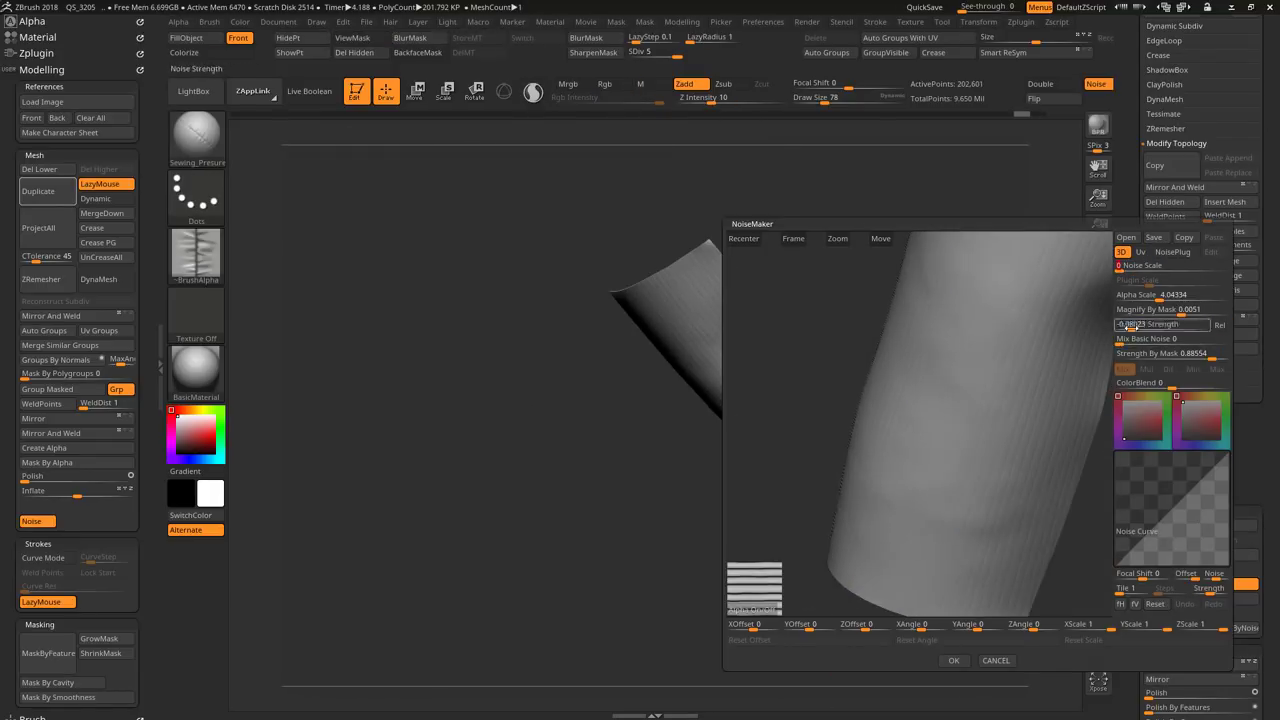
mouse_move(1163, 298)
left_mouse_down()
mouse_move(1154, 312)
mouse_move(1165, 298)
left_mouse_up()
left_click_drag(1165, 310, 1194, 326)
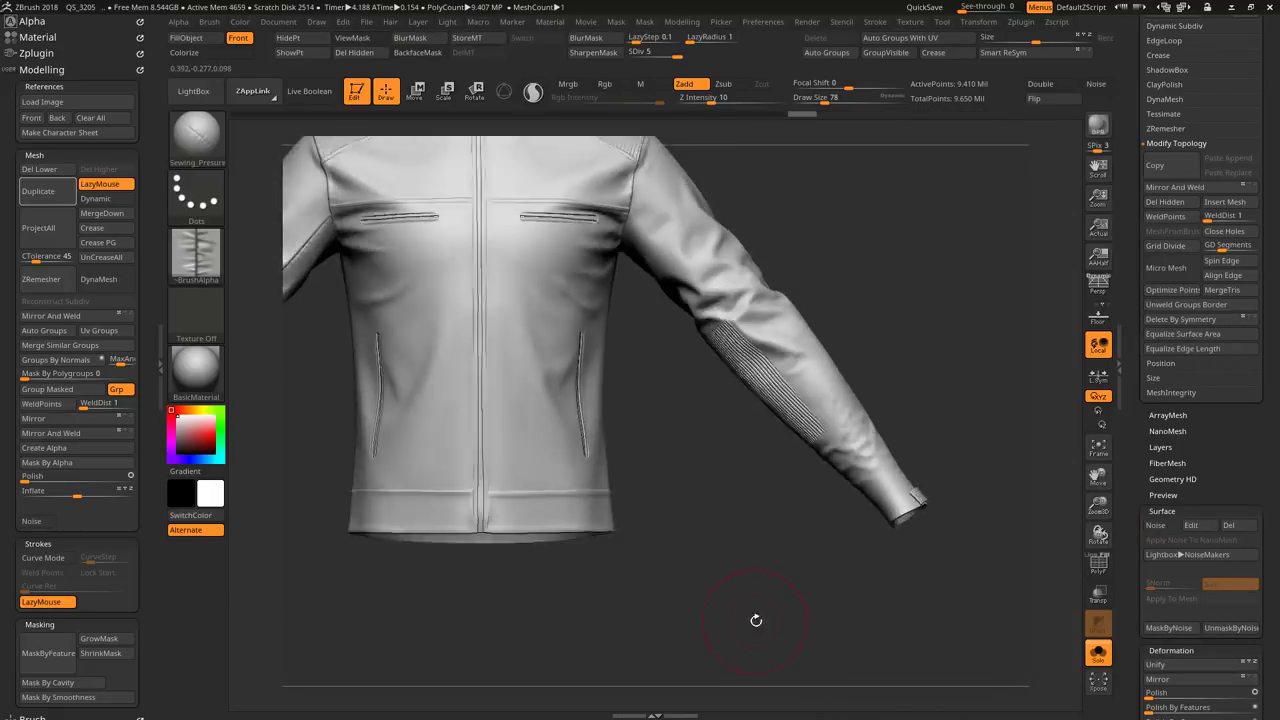
Step: Turn surface noise on, review its settings, switch it off, and inspect the ribbed cuff
left_click(1160, 525)
left_click(1190, 525)
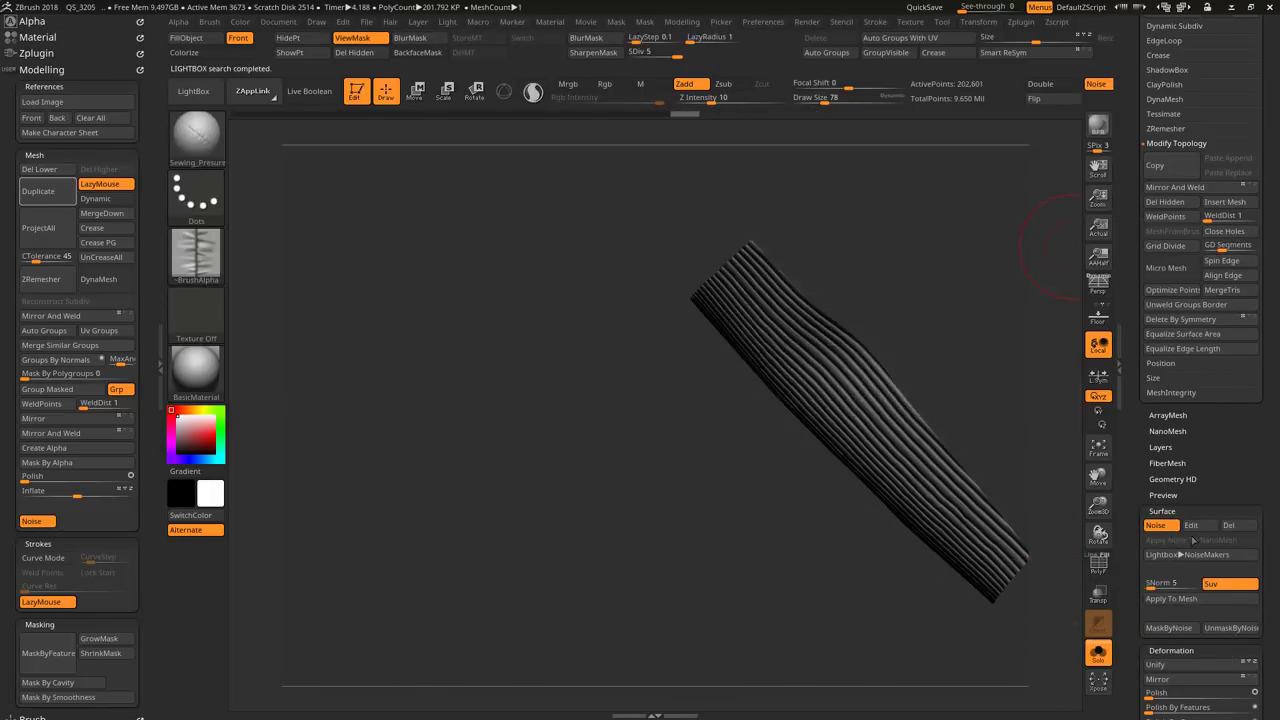
left_click(1190, 527)
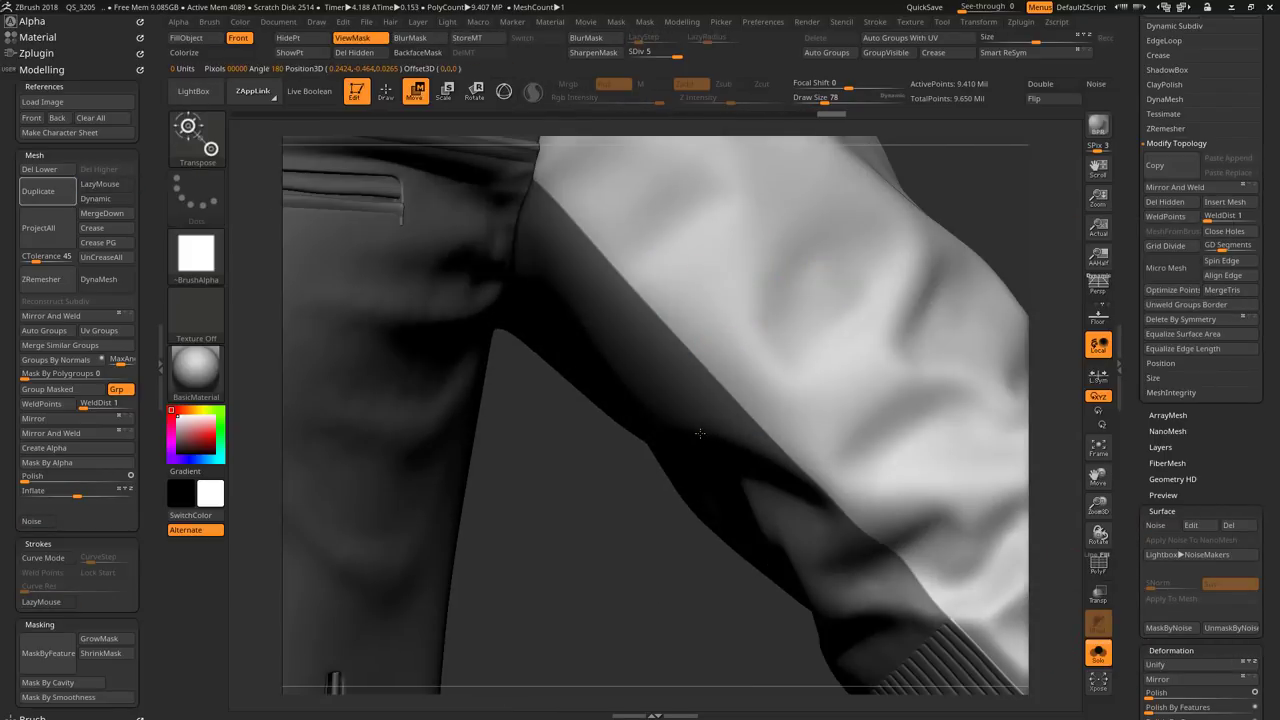
left_click_drag(703, 267, 781, 337)
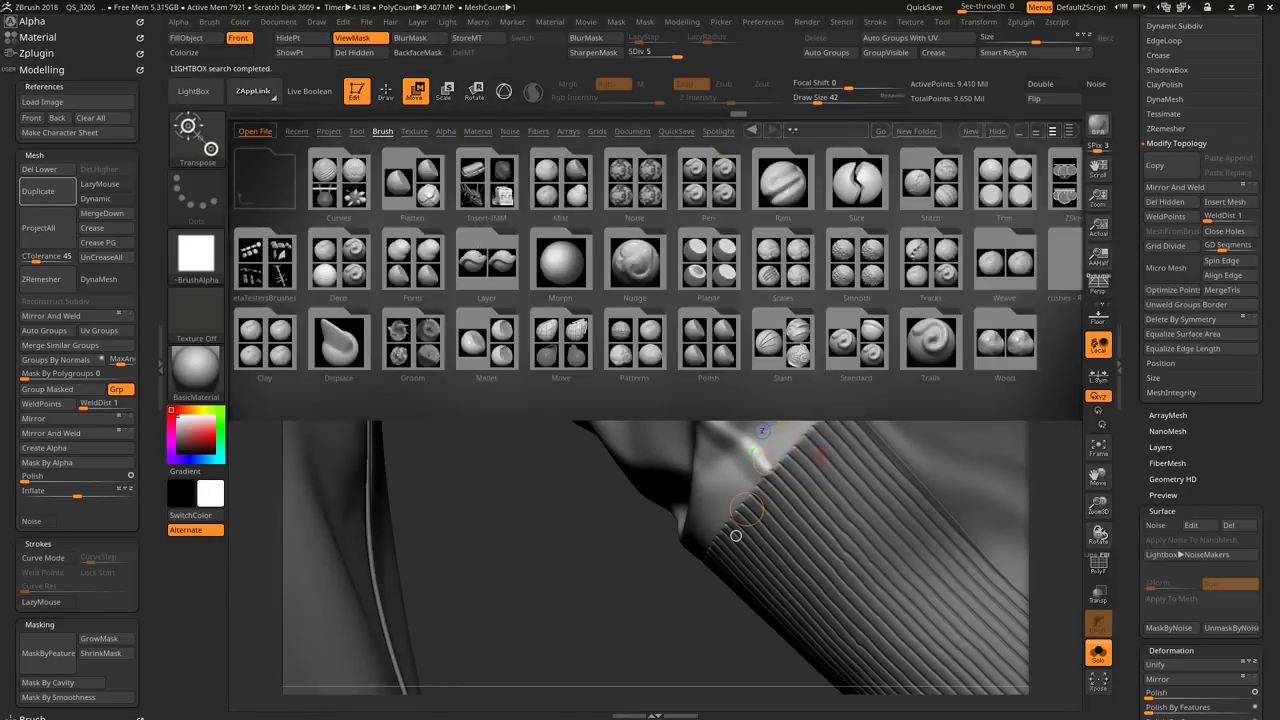
Step: Load Bobble_Folds, then switch to the Sewing_Presure brush
left_click(262, 345)
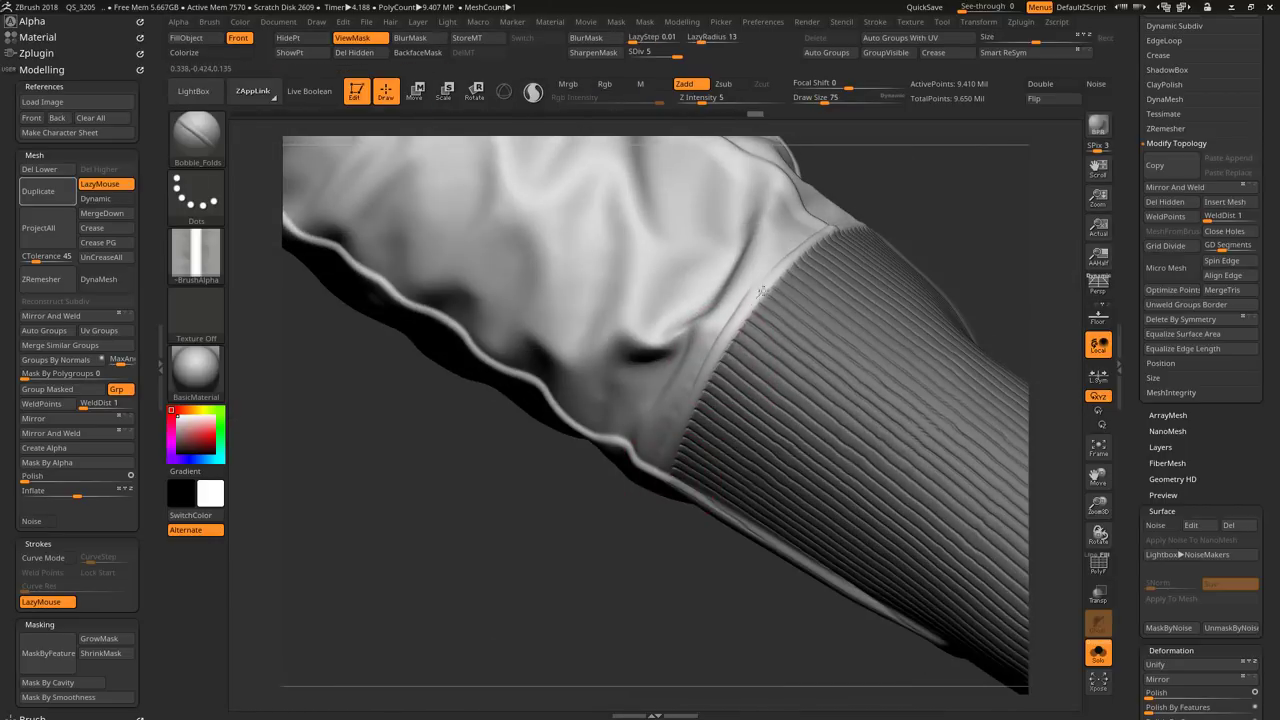
key("b")
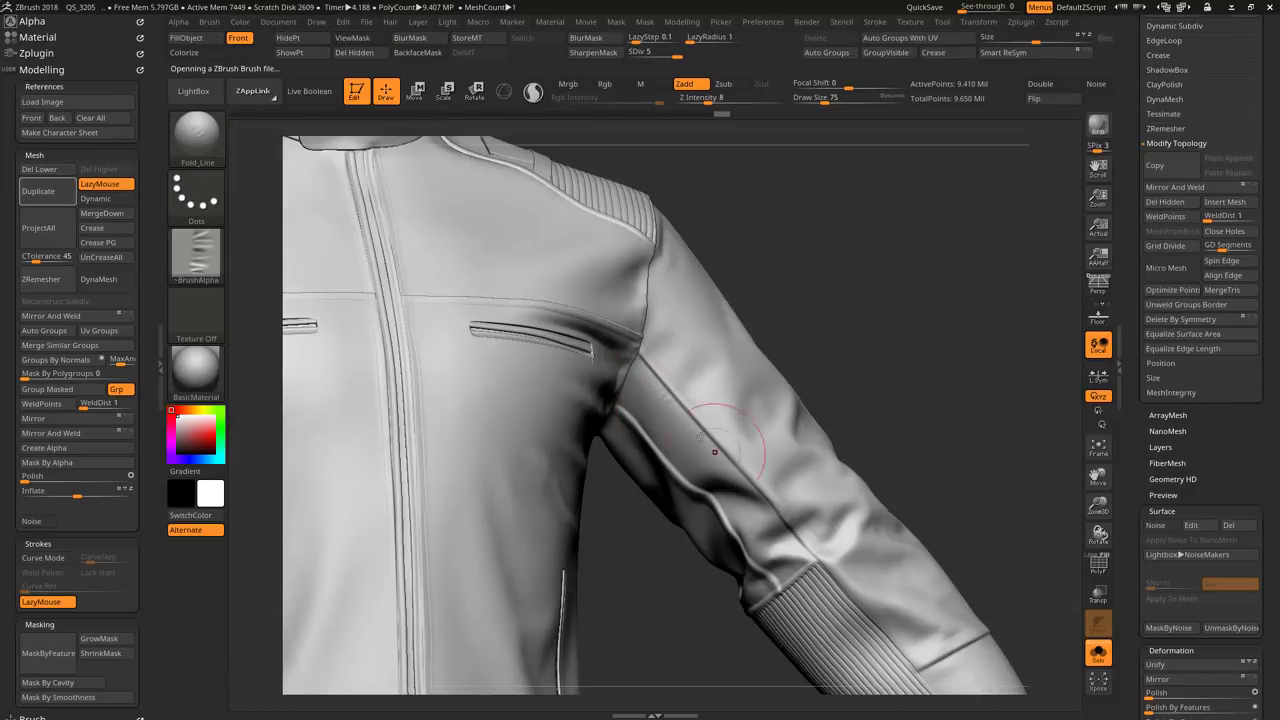
key("b")
left_click(1115, 205)
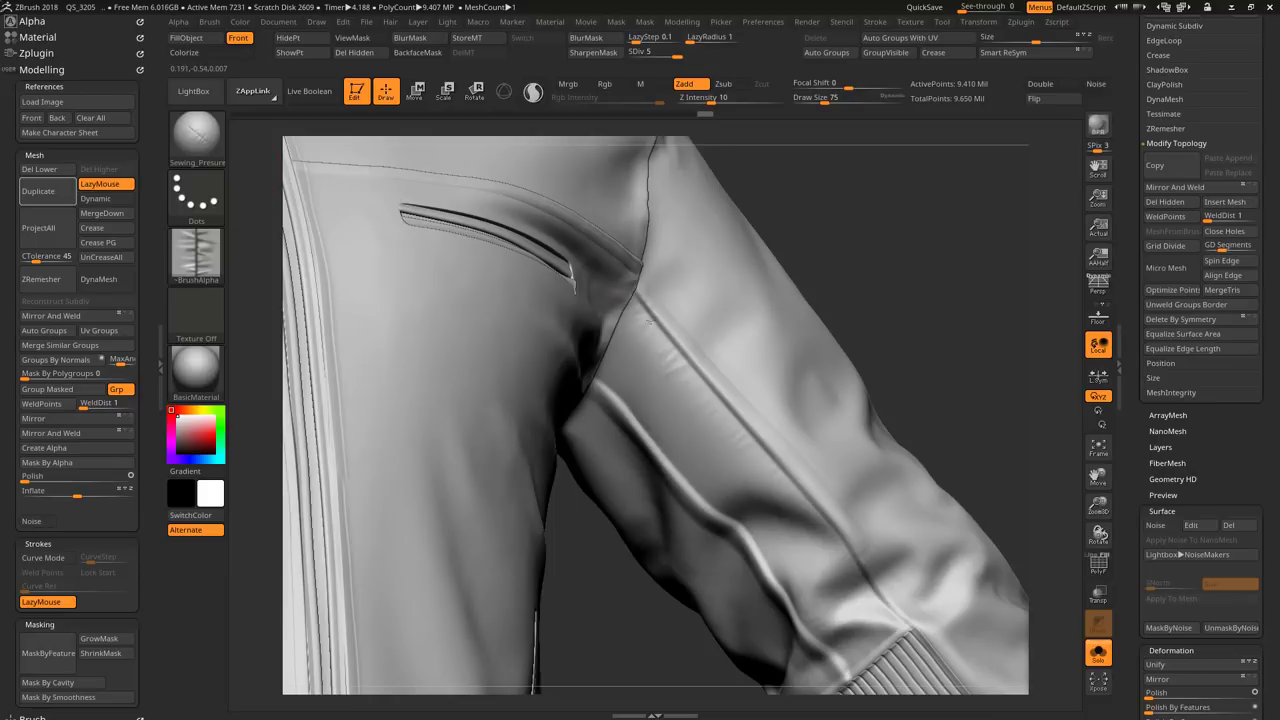
Step: Turn the sleeve horizontal and draw a seam line along its length
right_click_drag(731, 418, 597, 180)
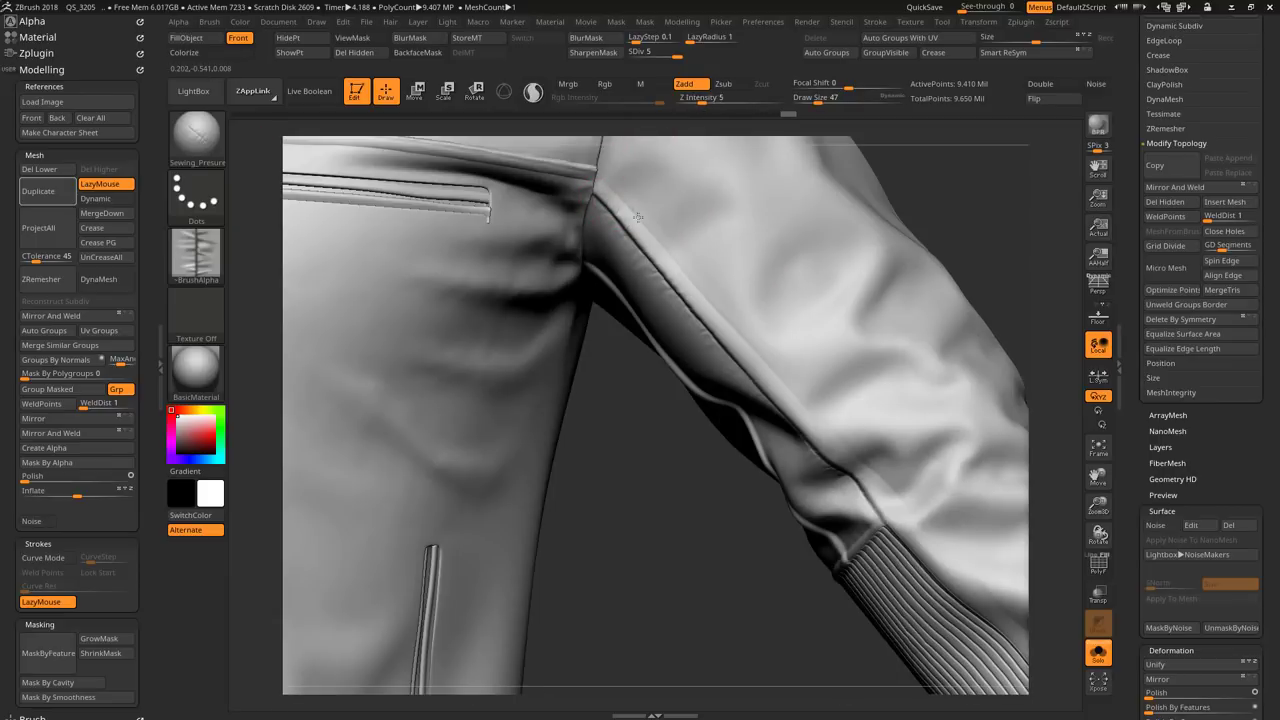
right_click_drag(637, 217, 730, 337)
right_click_drag(822, 414, 851, 411)
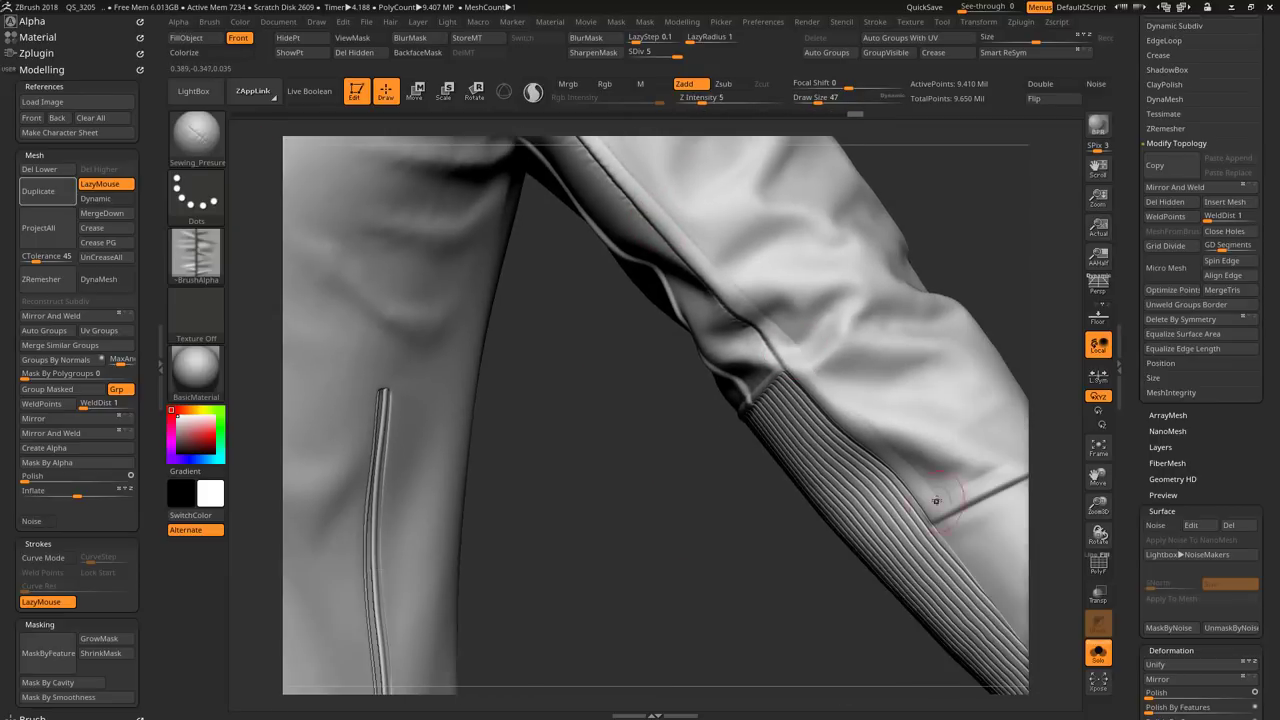
key("f")
mouse_move(908, 366)
right_mouse_down("alt")
mouse_move(857, 457)
mouse_move(900, 463)
mouse_move(826, 374)
mouse_move(950, 452)
right_mouse_up("alt")
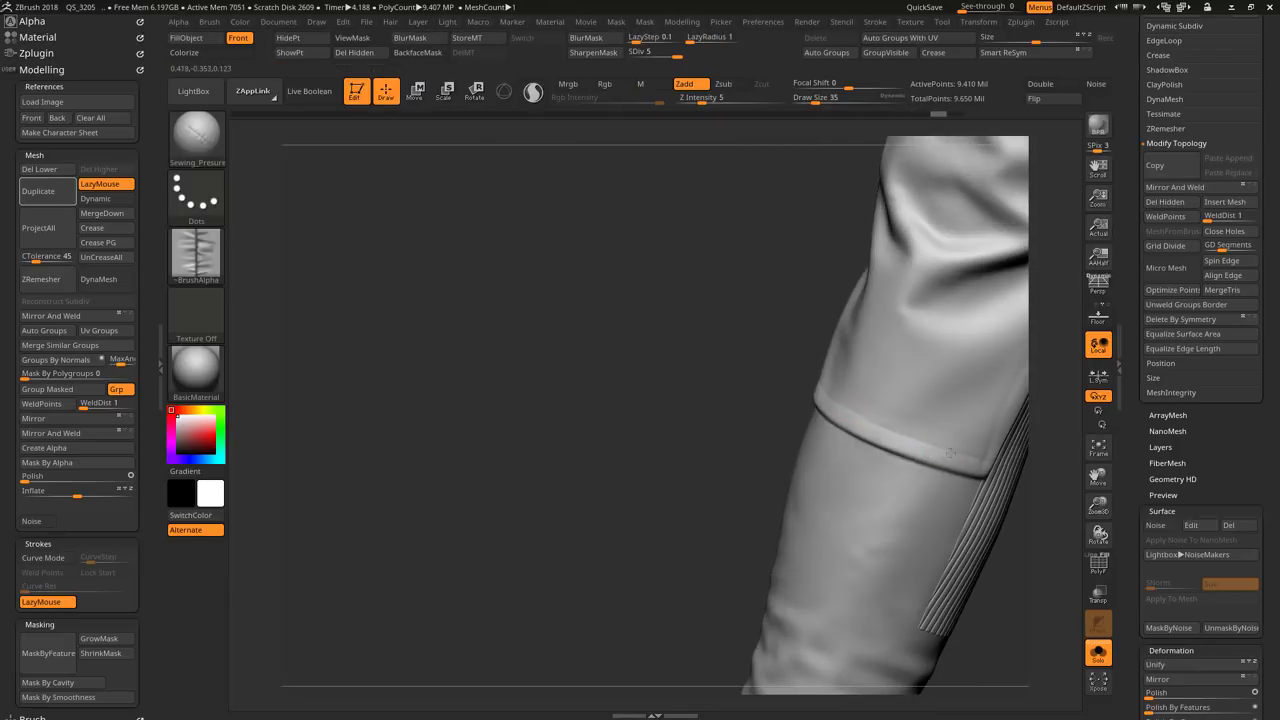
right_click_drag(848, 408, 940, 373)
right_click_drag(932, 420, 203, 138)
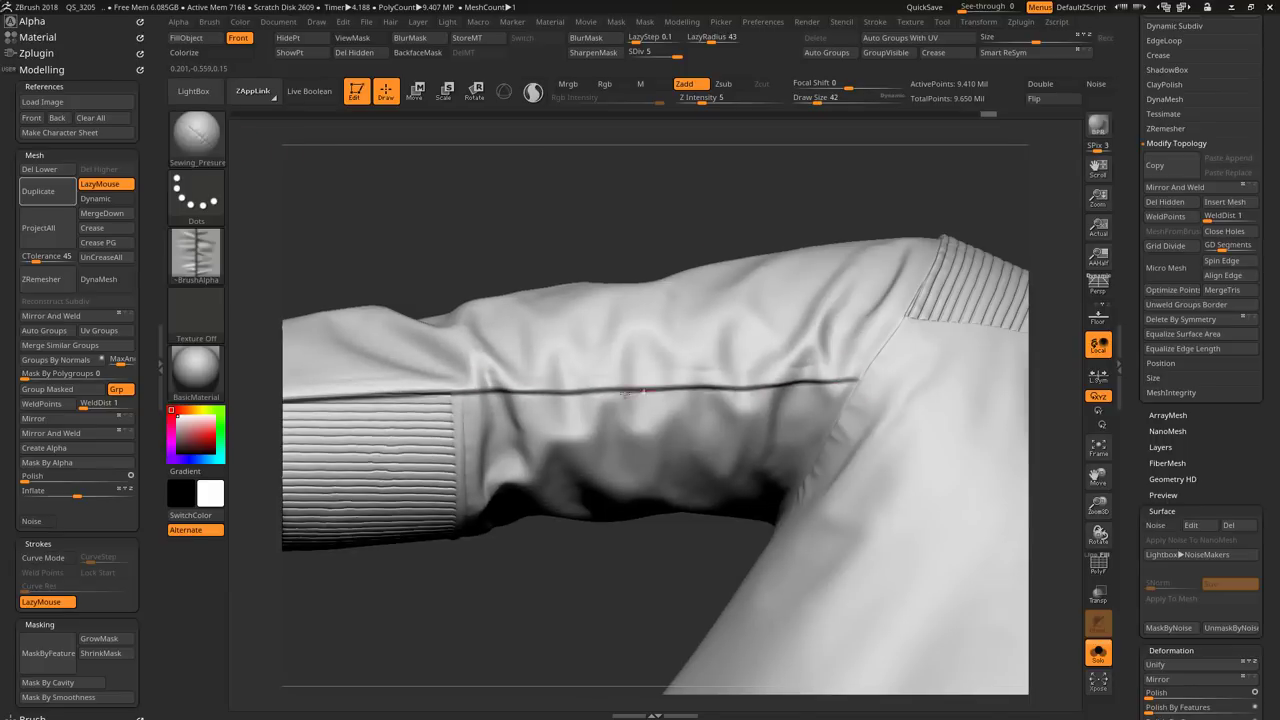
right_click_drag(628, 391, 862, 363)
Step: Switch to the Fold_Line brush and pull back to see the chest and arm
key("b")
left_click(545, 382)
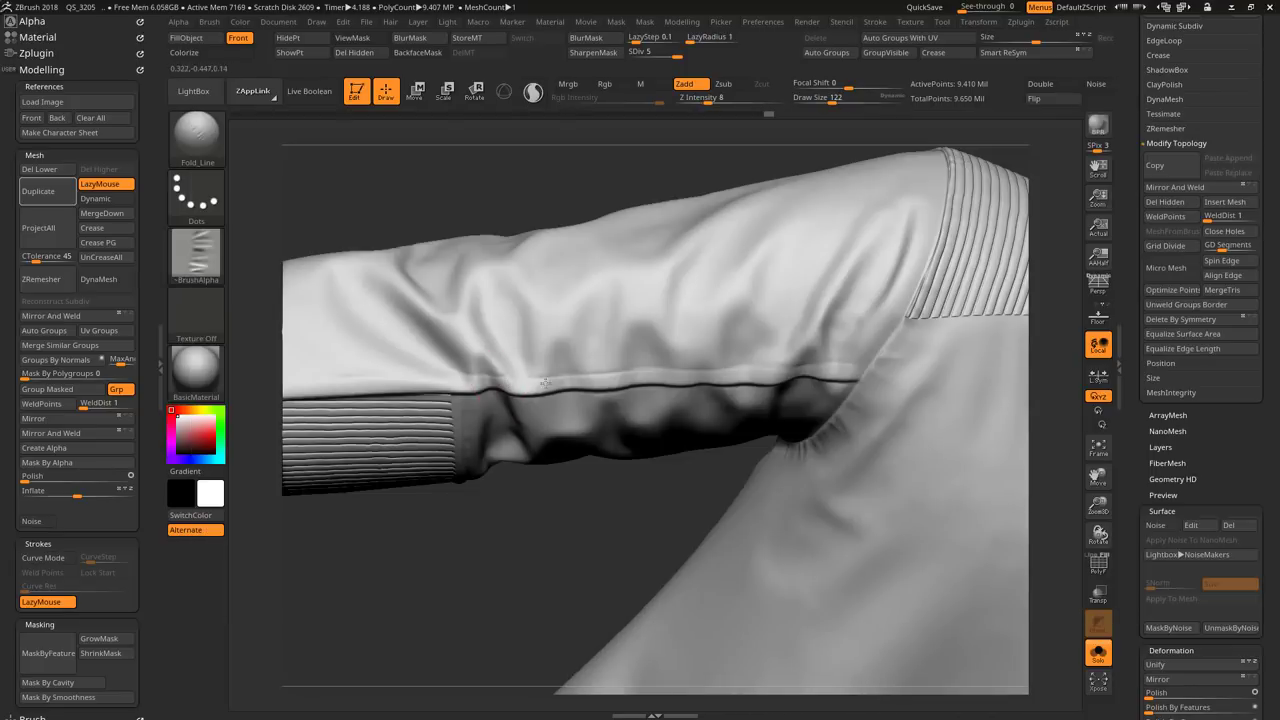
right_click_drag(642, 394, 581, 314)
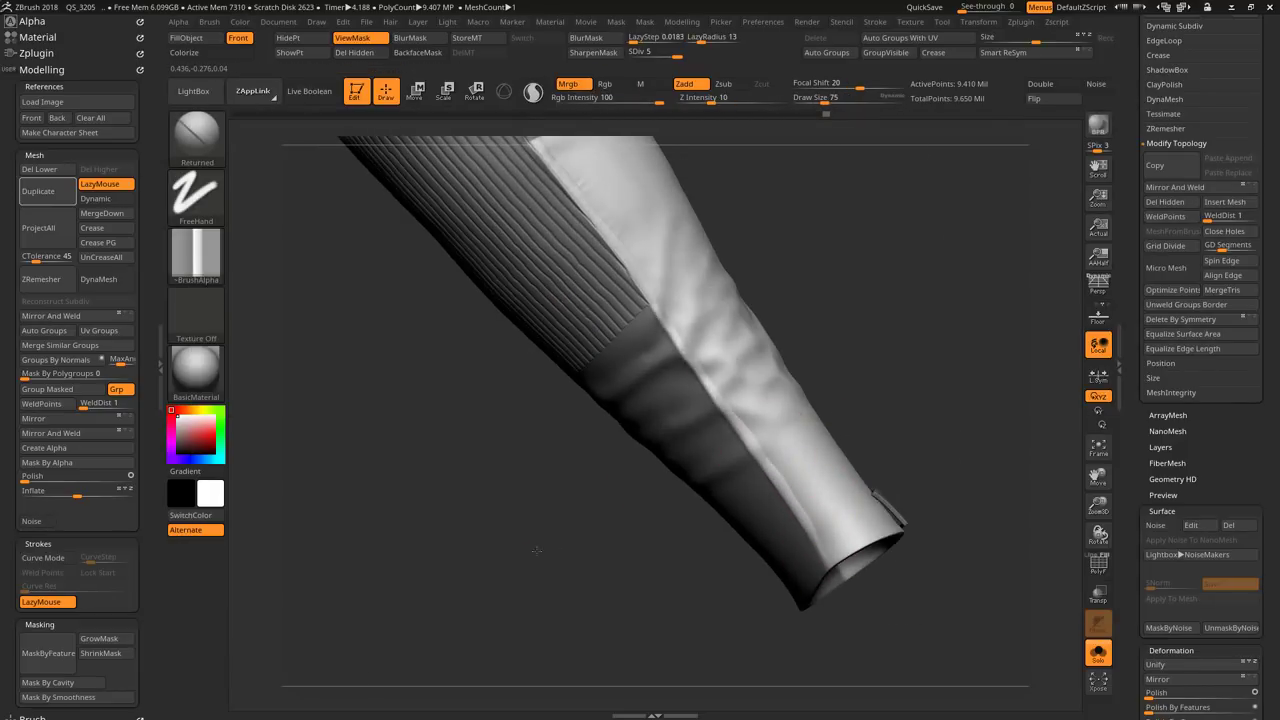
Step: Select the Sewing_Presure brush and zoom in on the sleeve cuff
left_click_drag(536, 549, 757, 396)
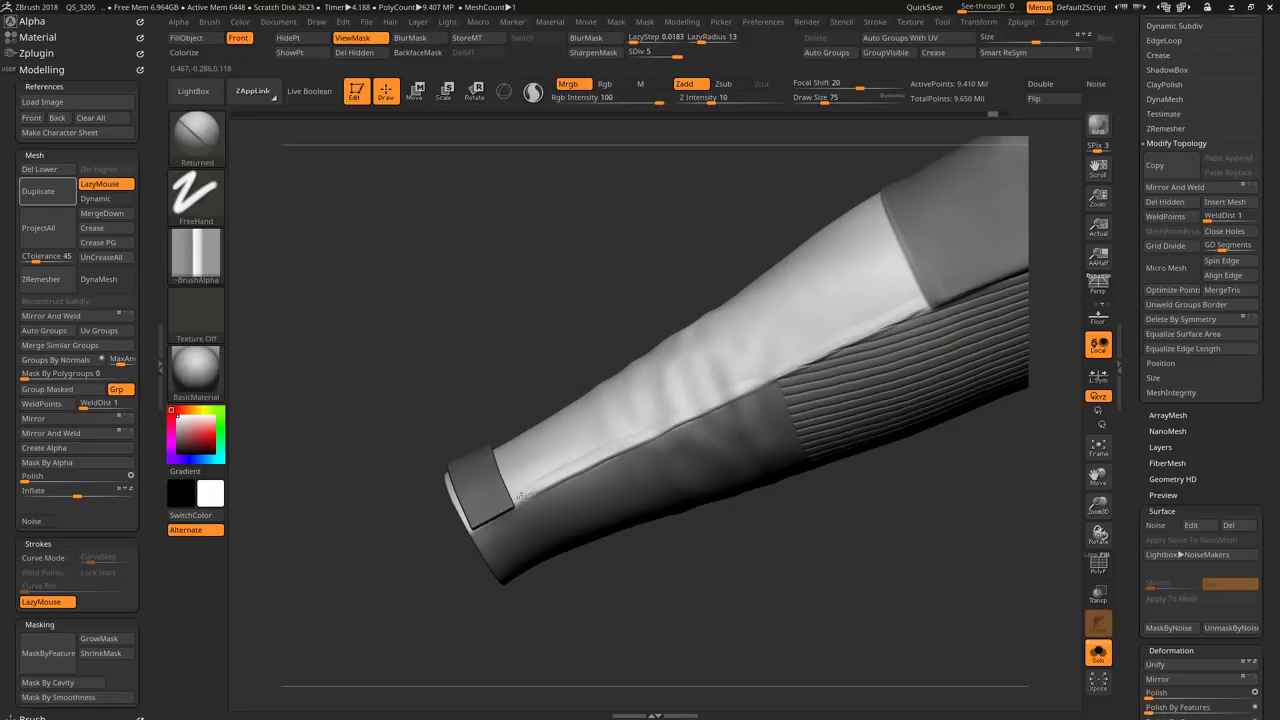
key("b")
left_click(625, 469)
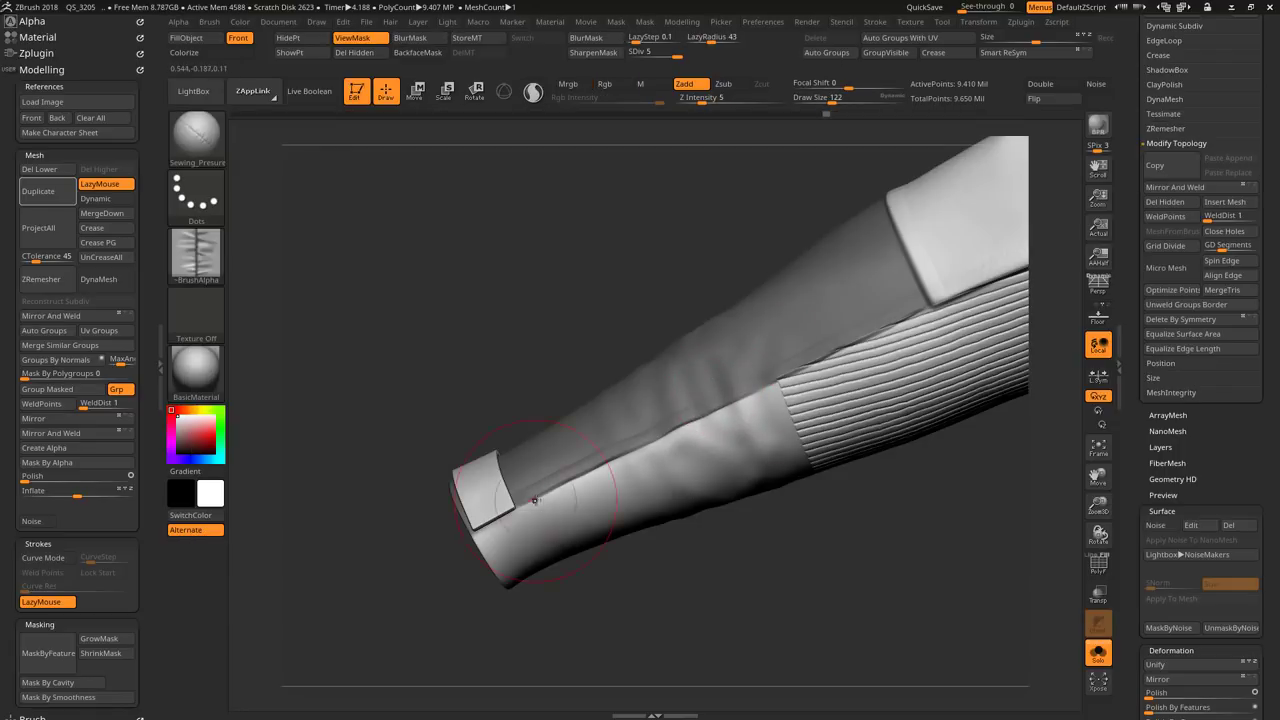
mouse_move(480, 532)
left_mouse_down()
mouse_move(580, 329)
mouse_move(823, 446)
mouse_move(636, 338)
left_mouse_up()
Step: Mask off the lower sleeve and reposition it with a transpose line
key("w")
key("b")
left_click(652, 343)
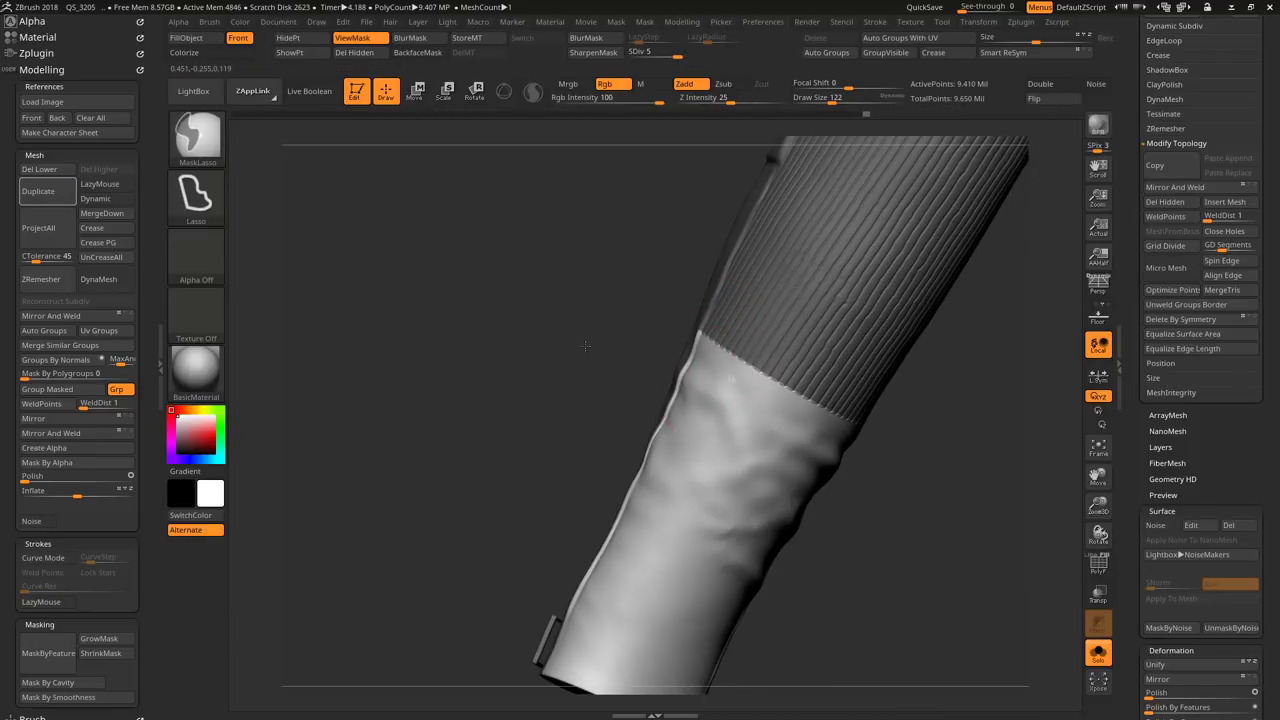
left_click(716, 404, "ctrl")
right_click_drag(687, 334, 713, 365)
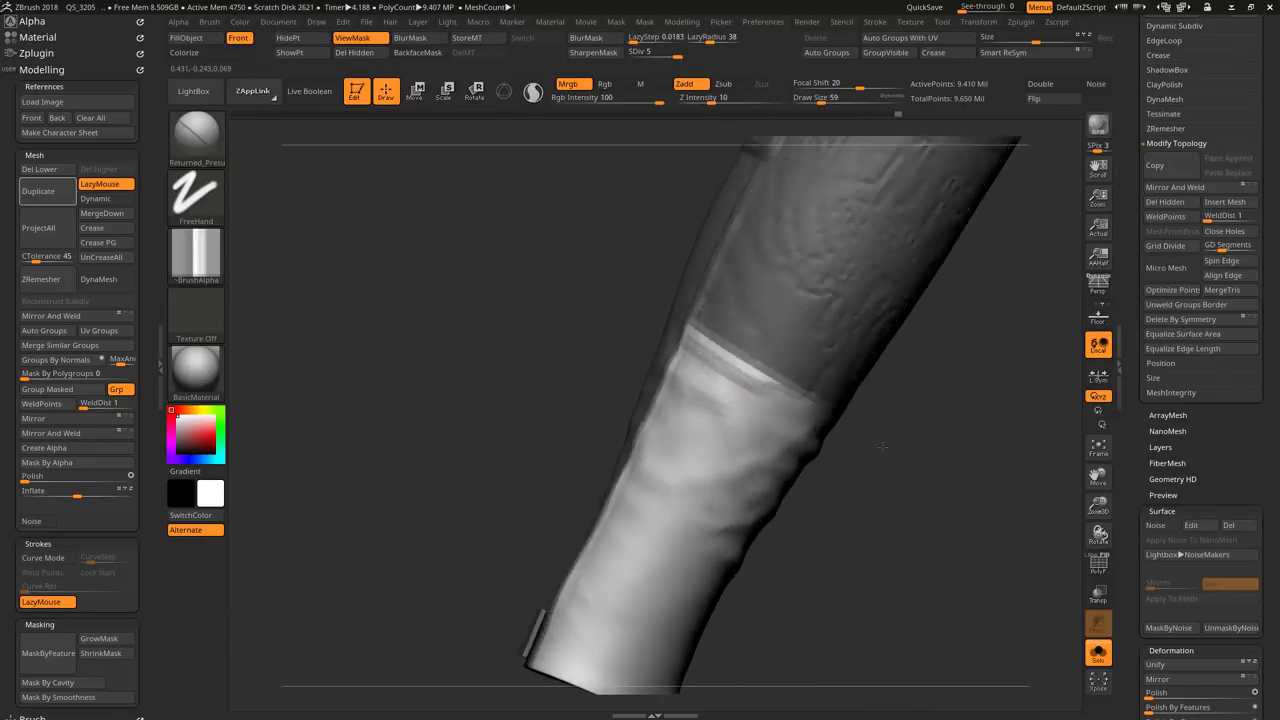
mouse_move(832, 411)
right_mouse_down("alt")
mouse_move(700, 440)
mouse_move(494, 449)
mouse_move(541, 303)
mouse_move(600, 400)
right_mouse_up("alt")
key("ctrl+h")
key("w")
key("ctrl+h")
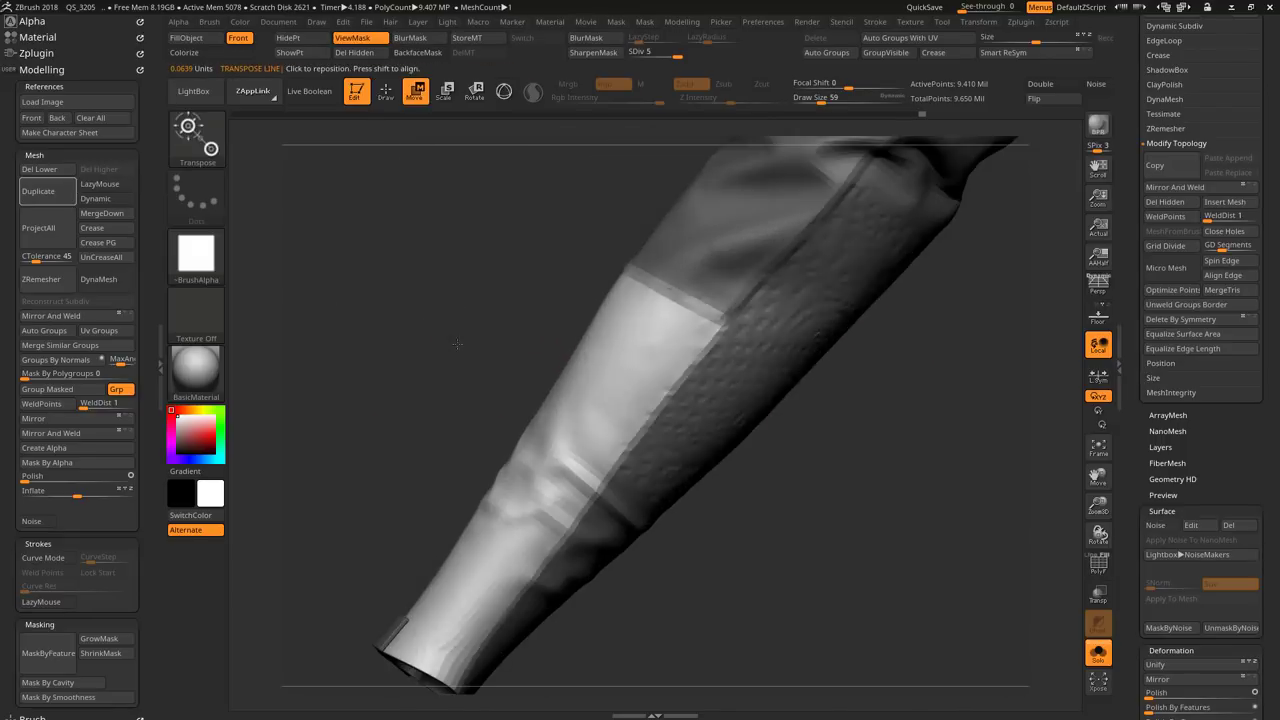
left_click_drag(454, 484, 488, 492)
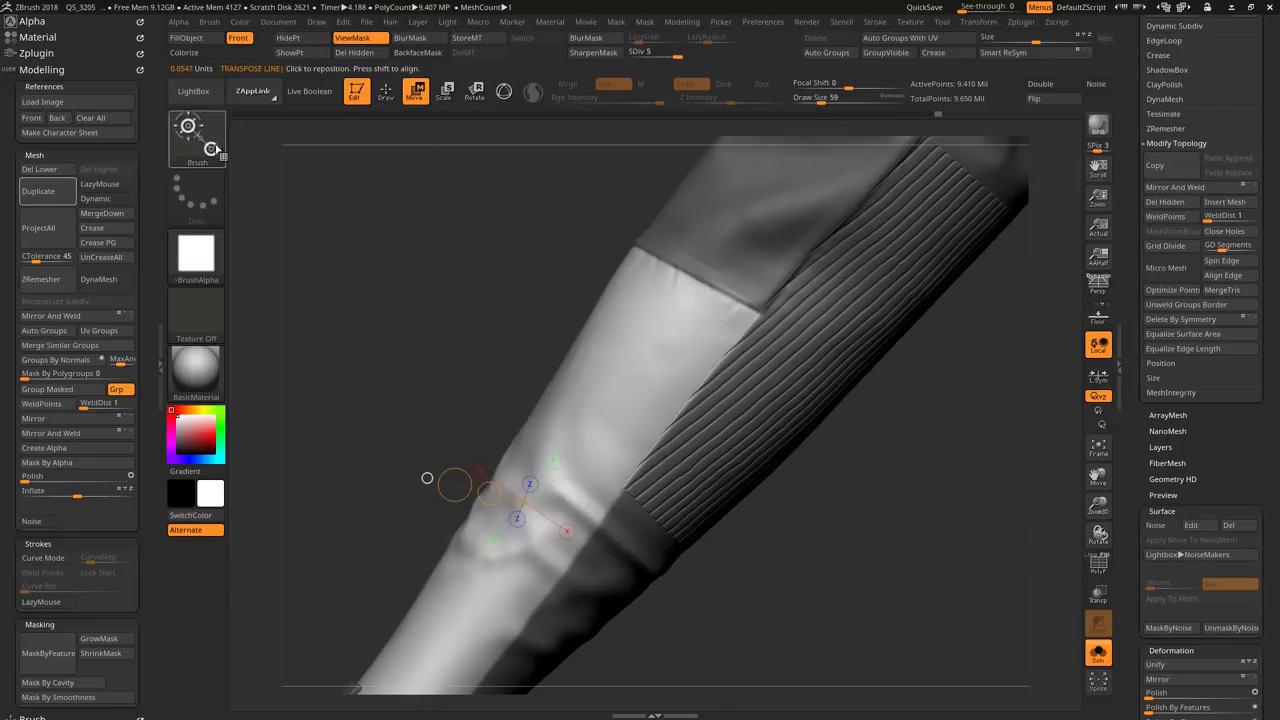
key("q")
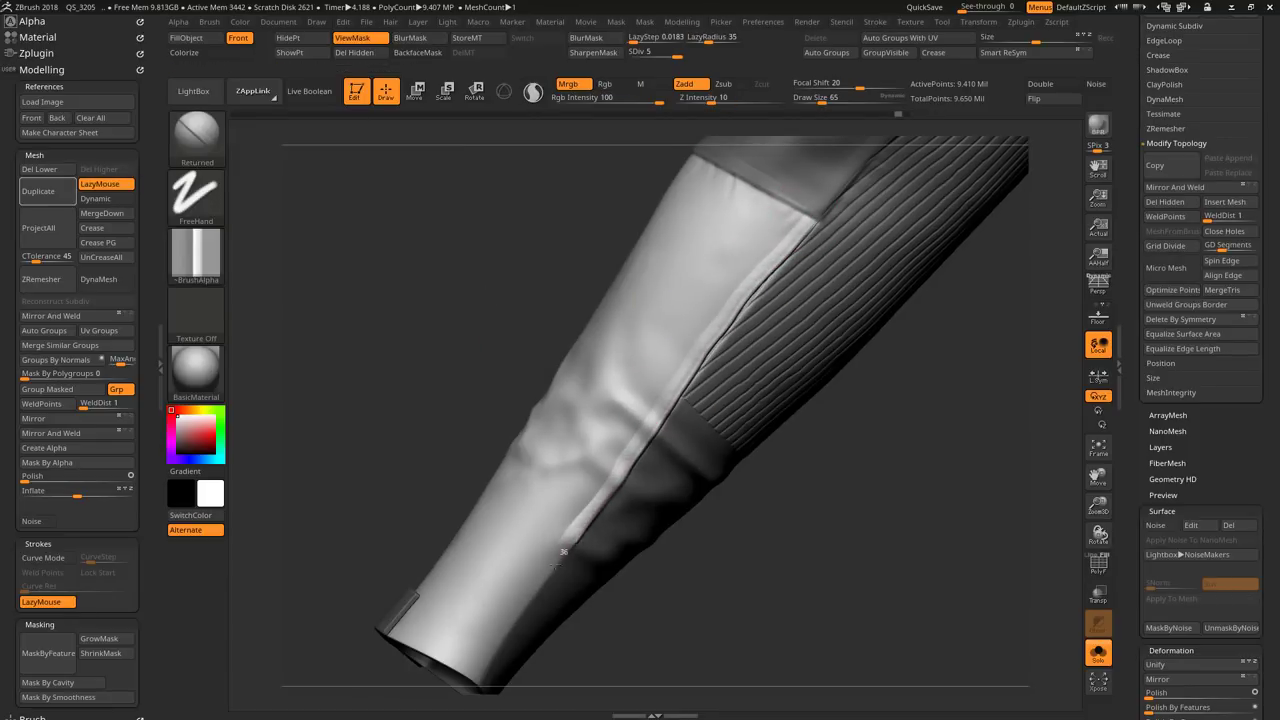
Step: Set LazyRadius to 115 and frame a straight front view of the cuff hem
right_click_drag(556, 560, 690, 300, "alt")
left_click_drag(712, 38, 727, 63)
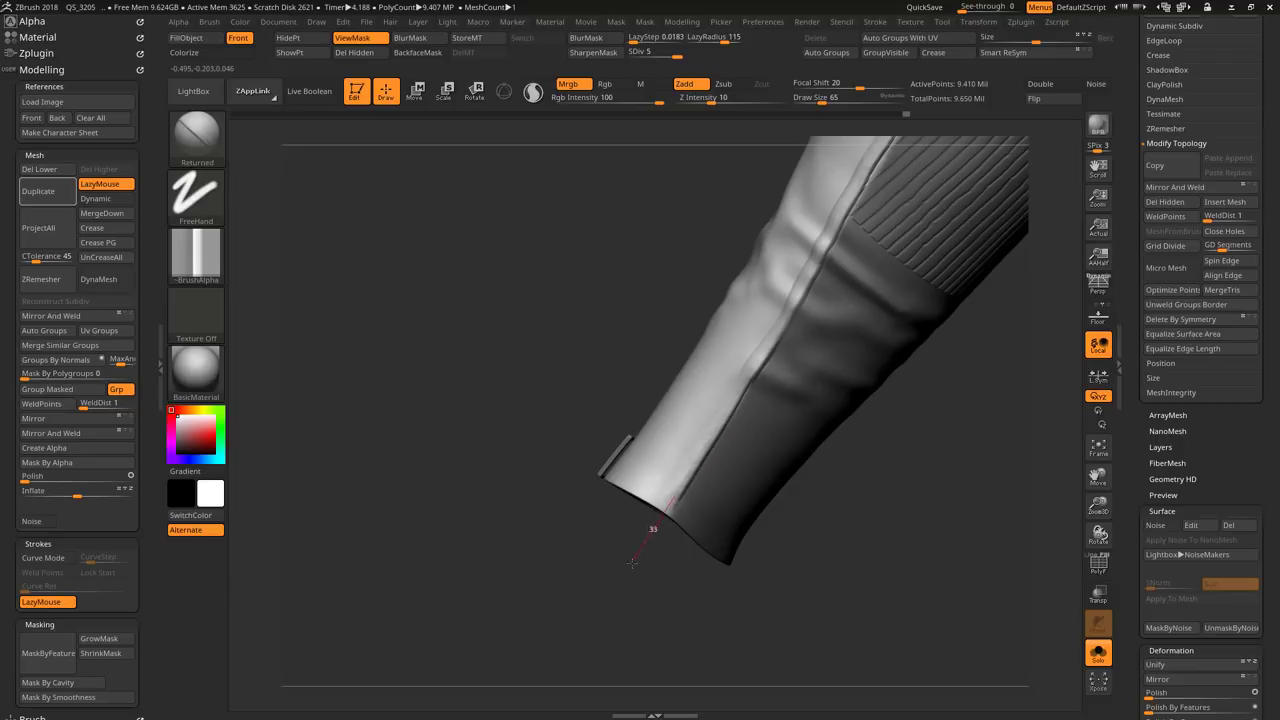
right_click_drag(632, 563, 823, 447)
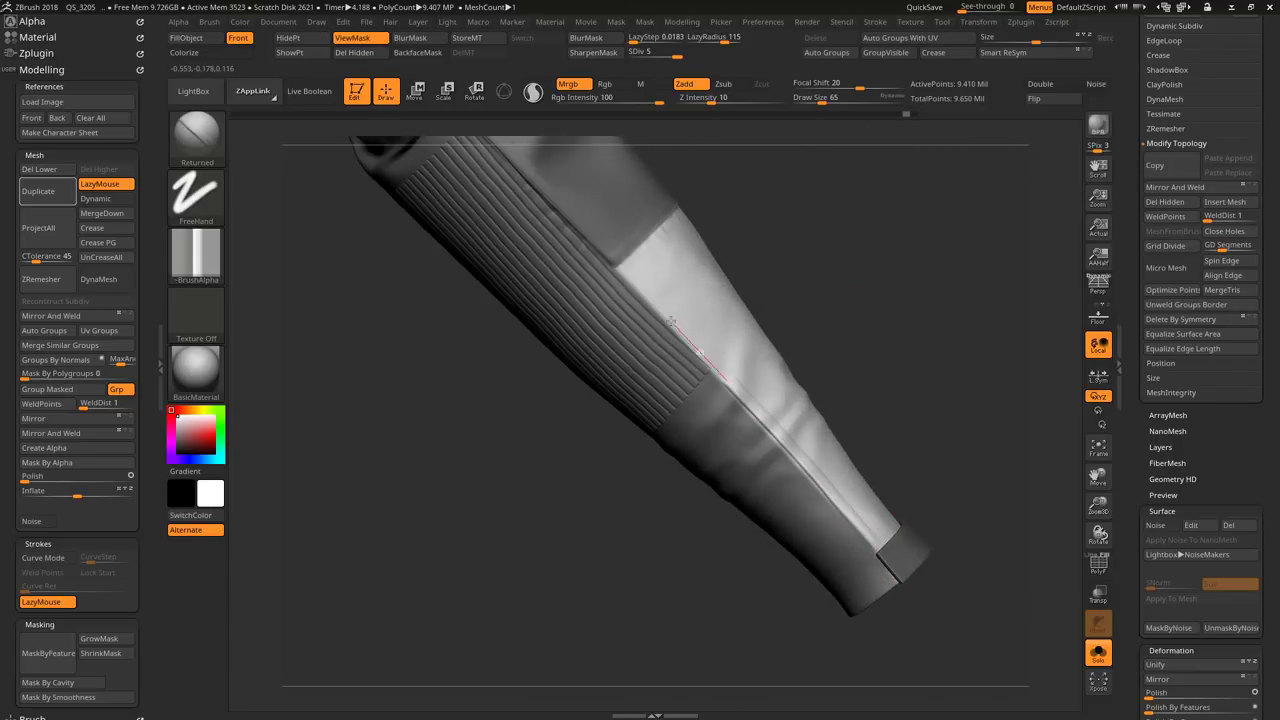
right_click_drag(670, 321, 677, 334)
mouse_move(560, 210)
right_mouse_down()
mouse_move(591, 444)
mouse_move(514, 321)
mouse_move(544, 311)
mouse_move(661, 431)
right_mouse_up()
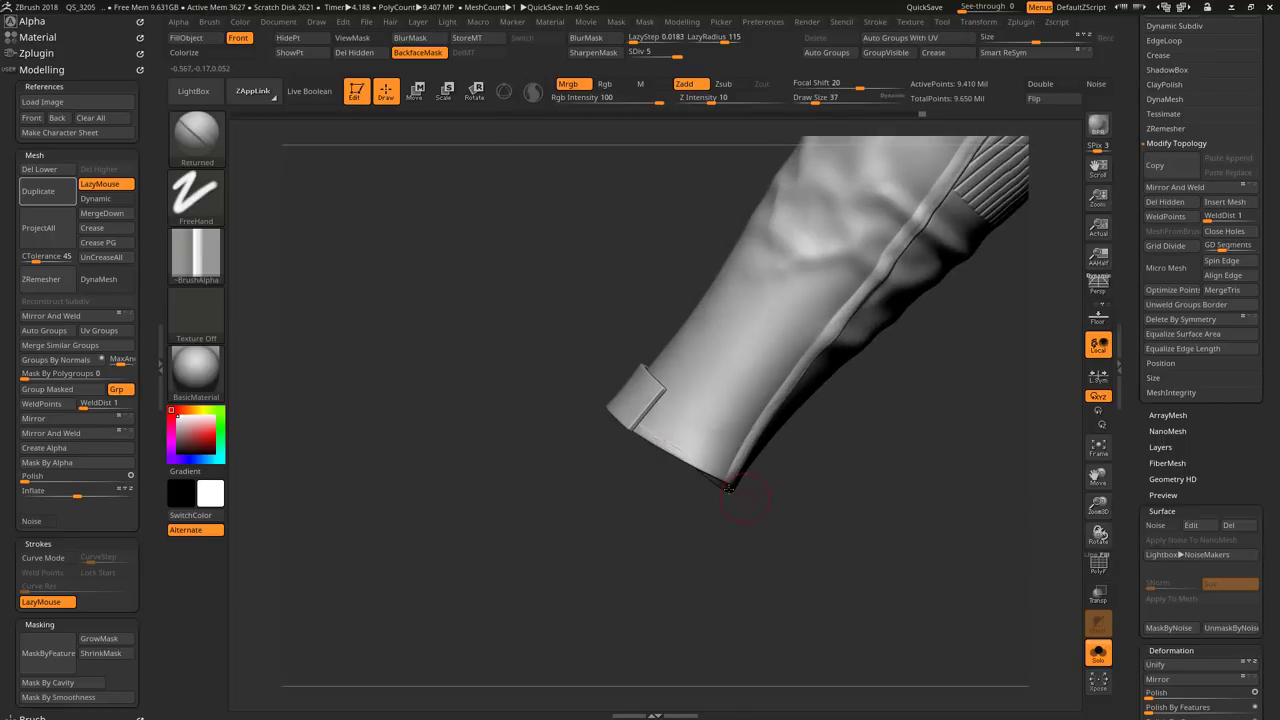
mouse_move(746, 489)
right_mouse_down()
mouse_move(663, 534)
mouse_move(630, 470)
mouse_move(652, 448)
right_mouse_up()
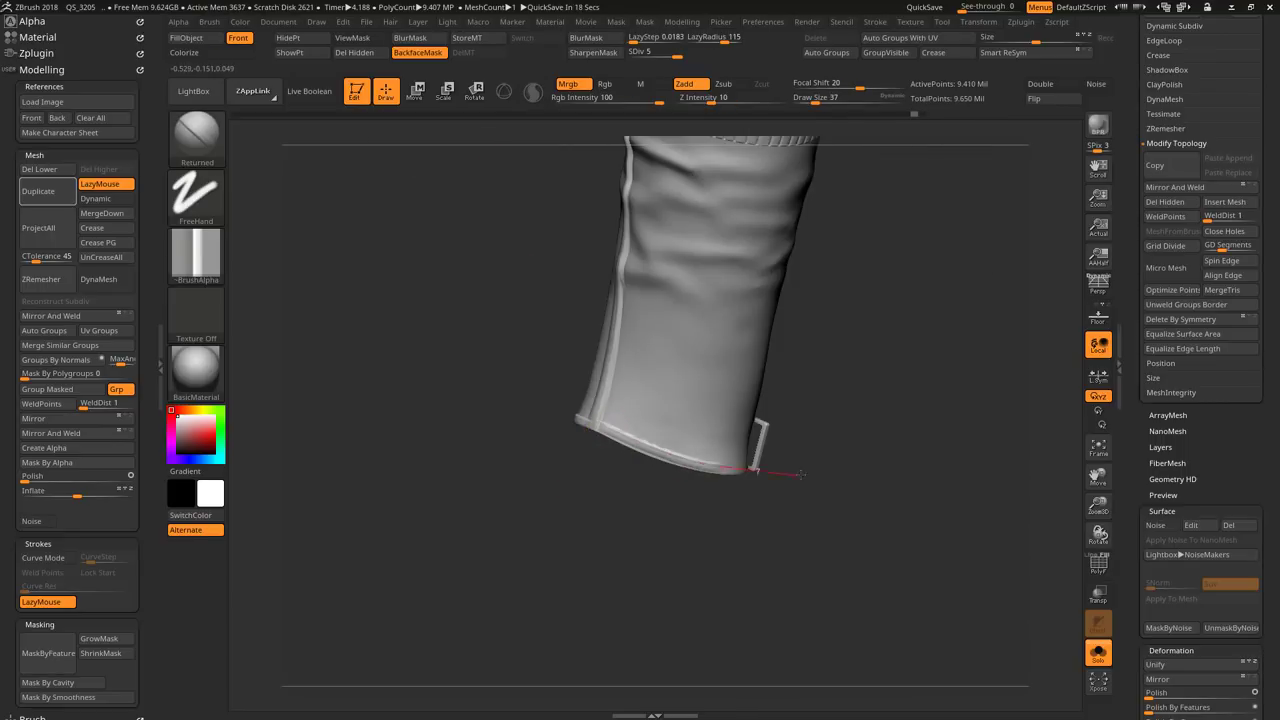
right_click_drag(800, 474, 820, 451)
Step: Hide the cuff flap so only the sleeve mesh is shown for editing
key("f")
right_click_drag(855, 491, 770, 488, "alt")
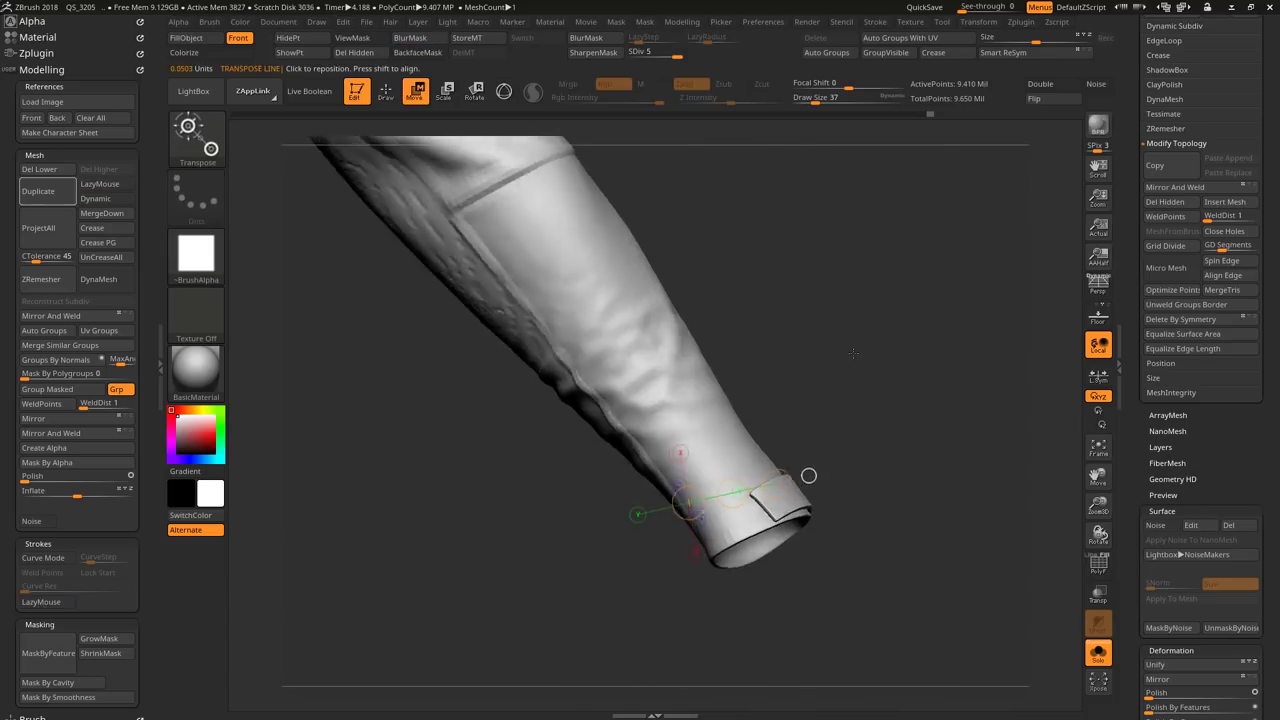
left_click(785, 500, "ctrl+shift")
left_click(880, 485, "ctrl+shift")
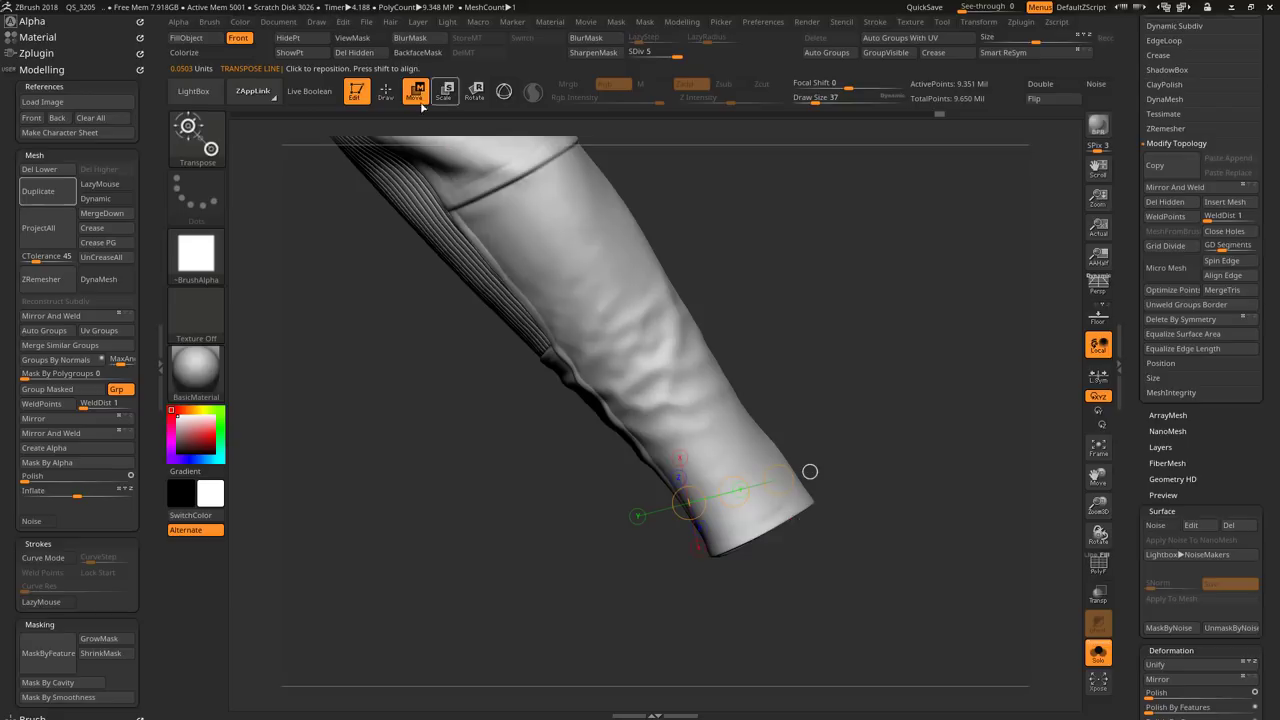
key("t")
left_click(357, 100)
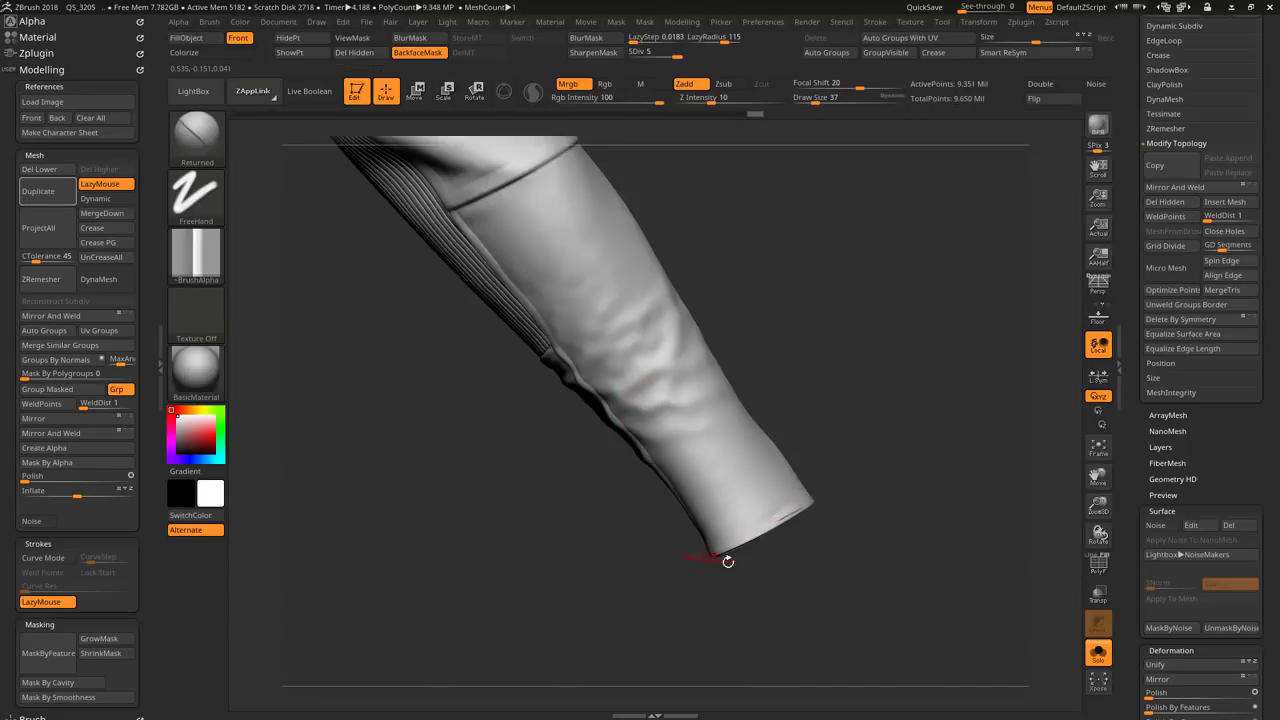
Step: Draw a returned hem along the cuff's bottom edge and check it all round
left_click_drag(727, 561, 701, 410)
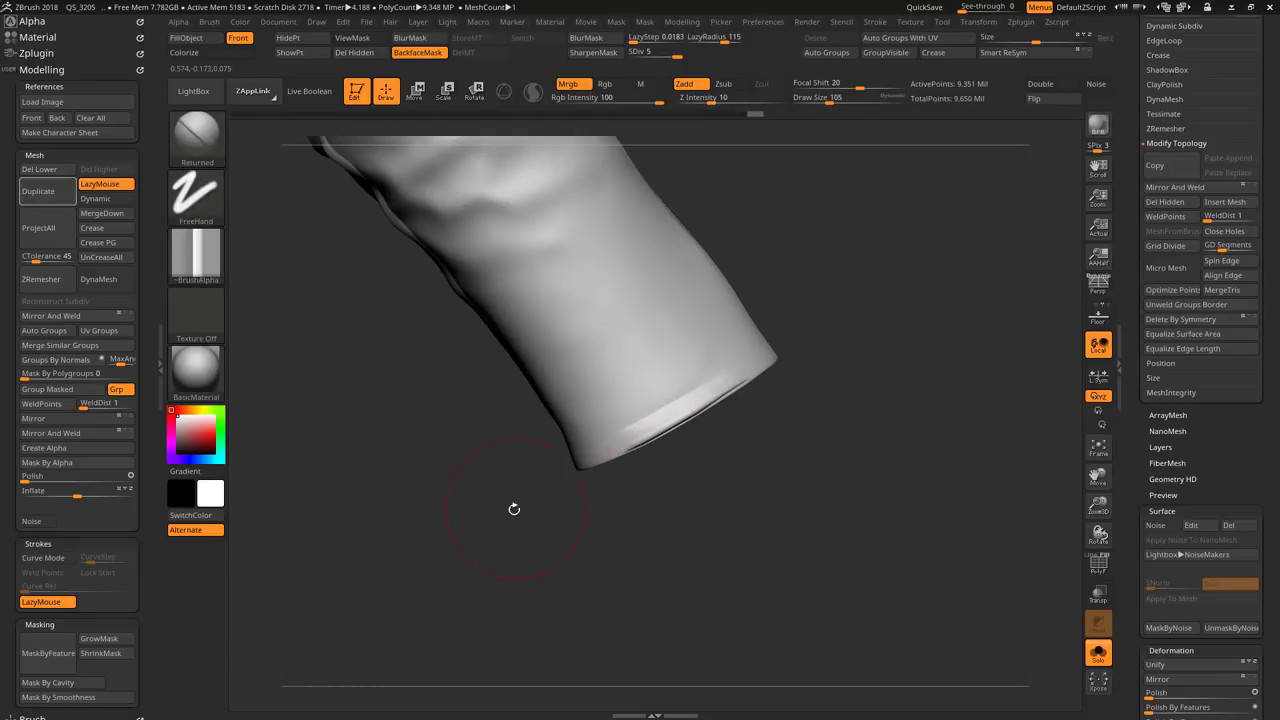
left_click_drag(514, 509, 743, 431)
mouse_move(666, 461)
left_mouse_down()
mouse_move(757, 526)
mouse_move(863, 491)
mouse_move(909, 517)
mouse_move(861, 379)
left_mouse_up()
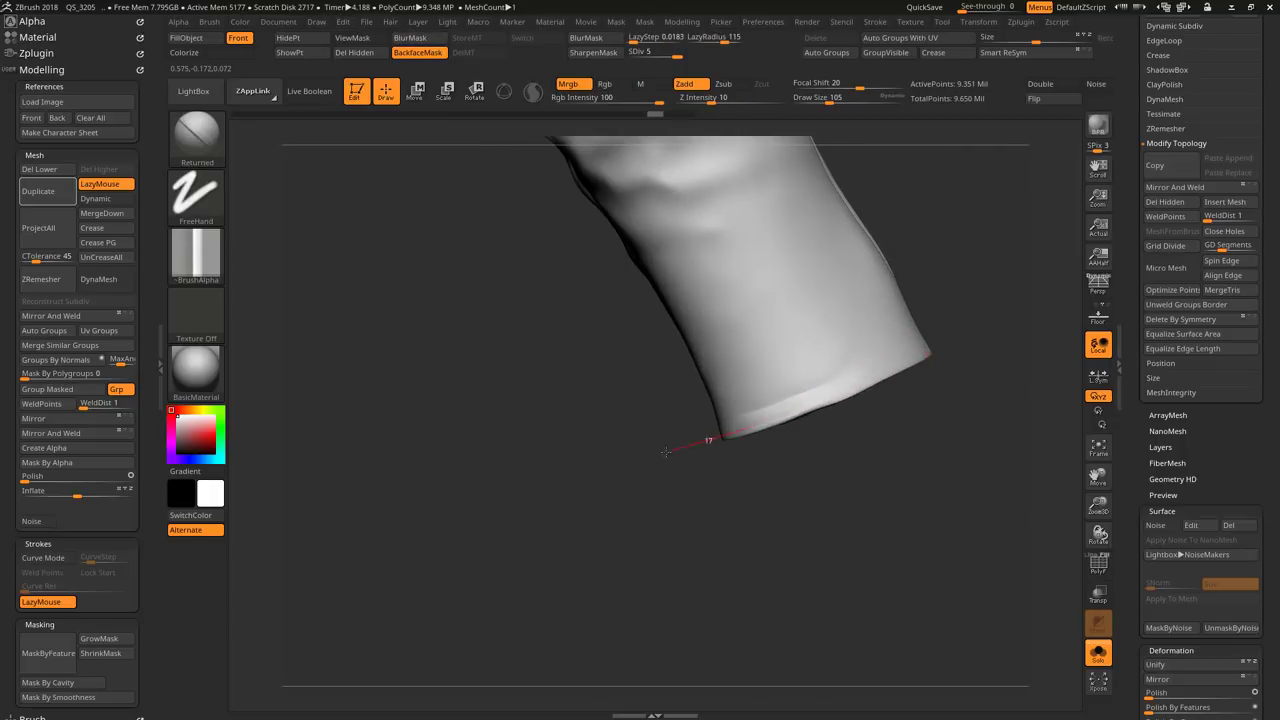
left_click_drag(665, 452, 972, 326)
left_click_drag(949, 441, 987, 373)
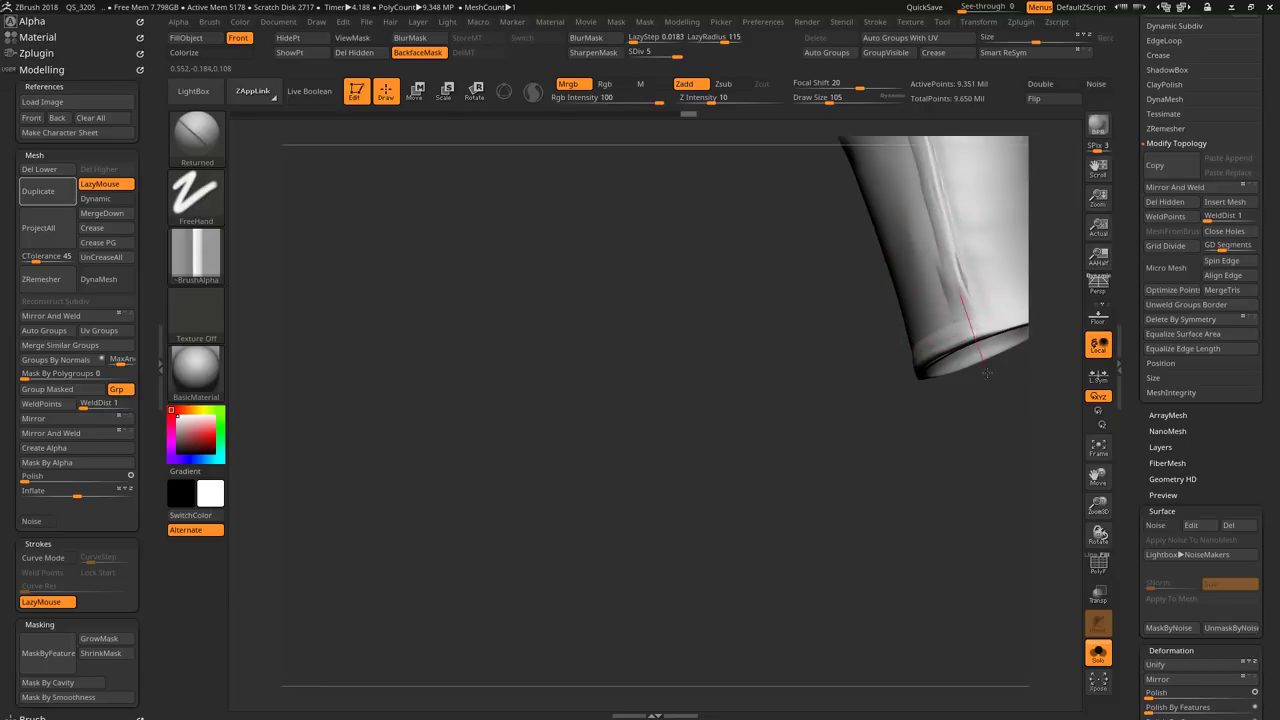
left_click_drag(971, 324, 887, 358)
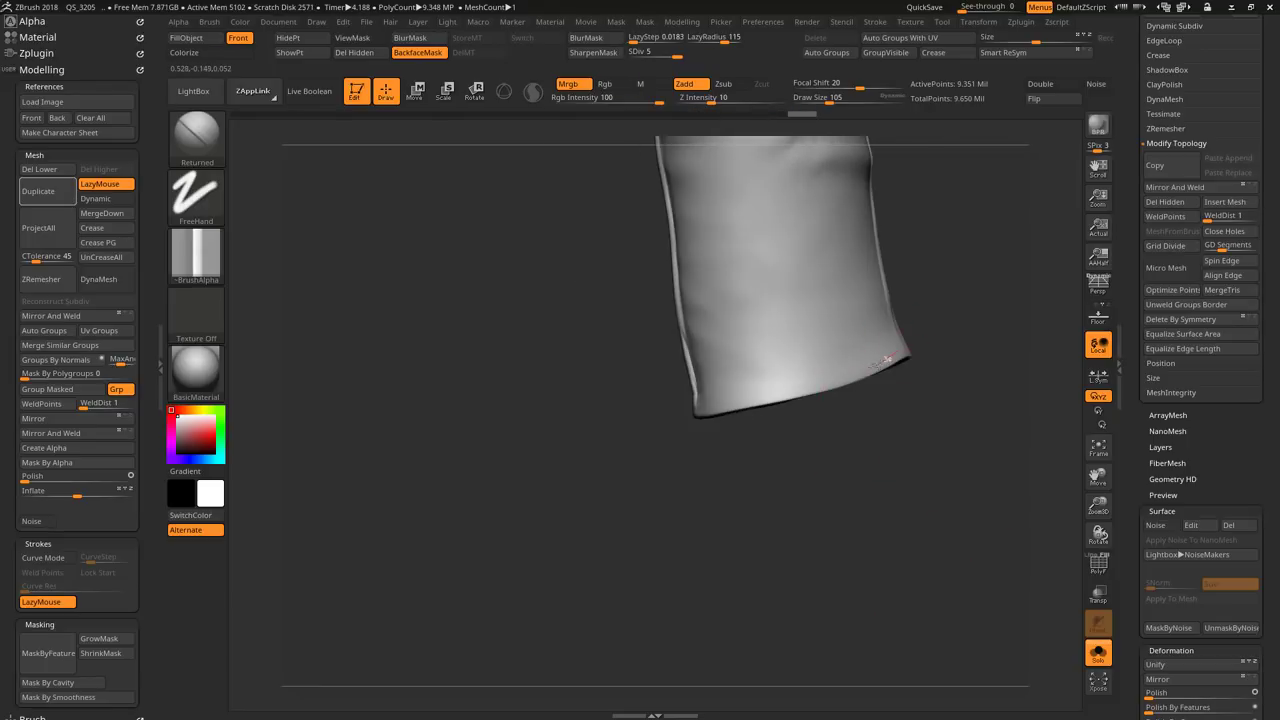
mouse_move(645, 417)
left_mouse_down()
mouse_move(903, 300)
mouse_move(937, 514)
mouse_move(829, 468)
left_mouse_up()
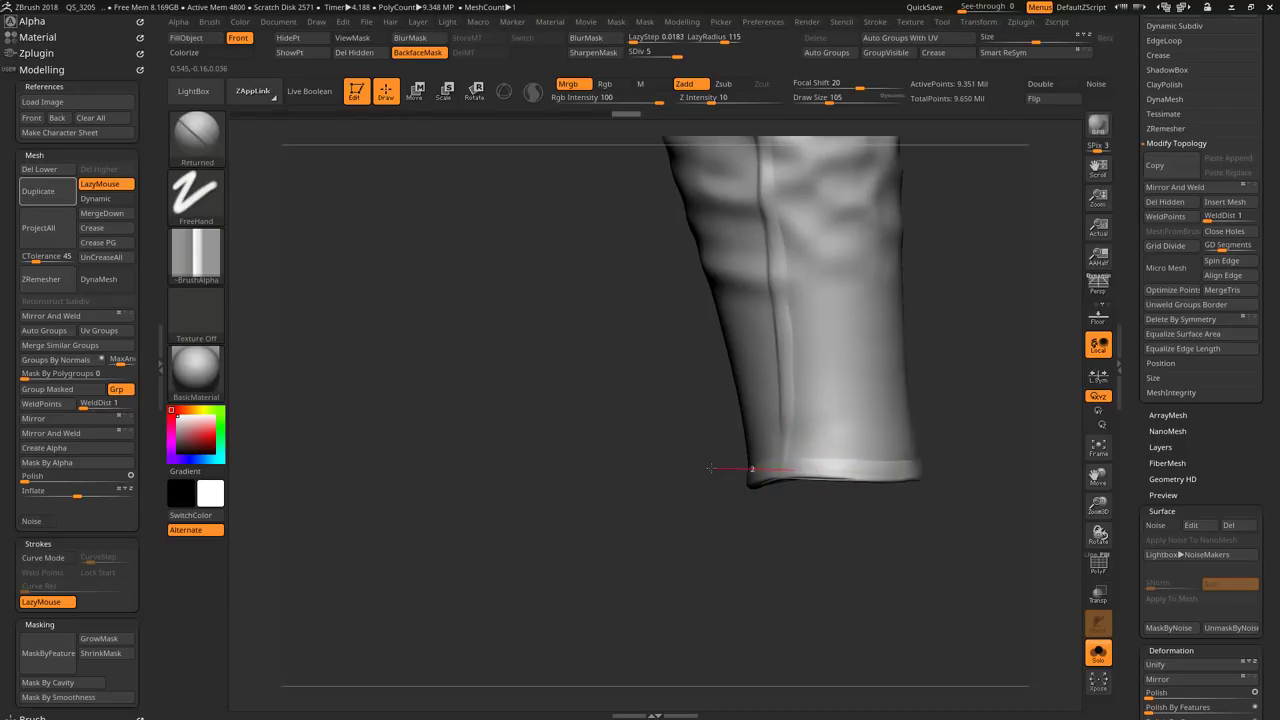
Step: Zoom to the lower front zipper and check the jacket reference photo
mouse_move(710, 468)
left_mouse_down()
mouse_move(853, 557)
mouse_move(930, 577)
left_mouse_up()
left_click_drag(787, 566, 587, 463)
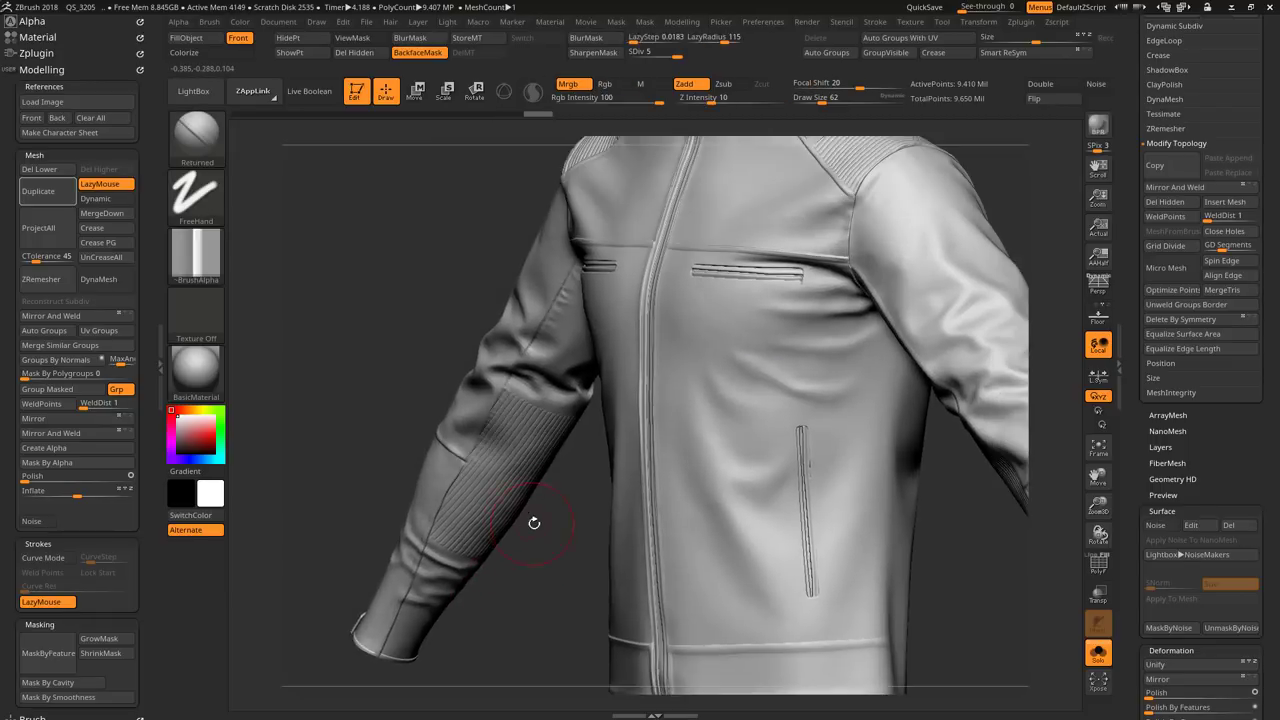
key("super")
left_click(667, 708)
left_click(667, 708)
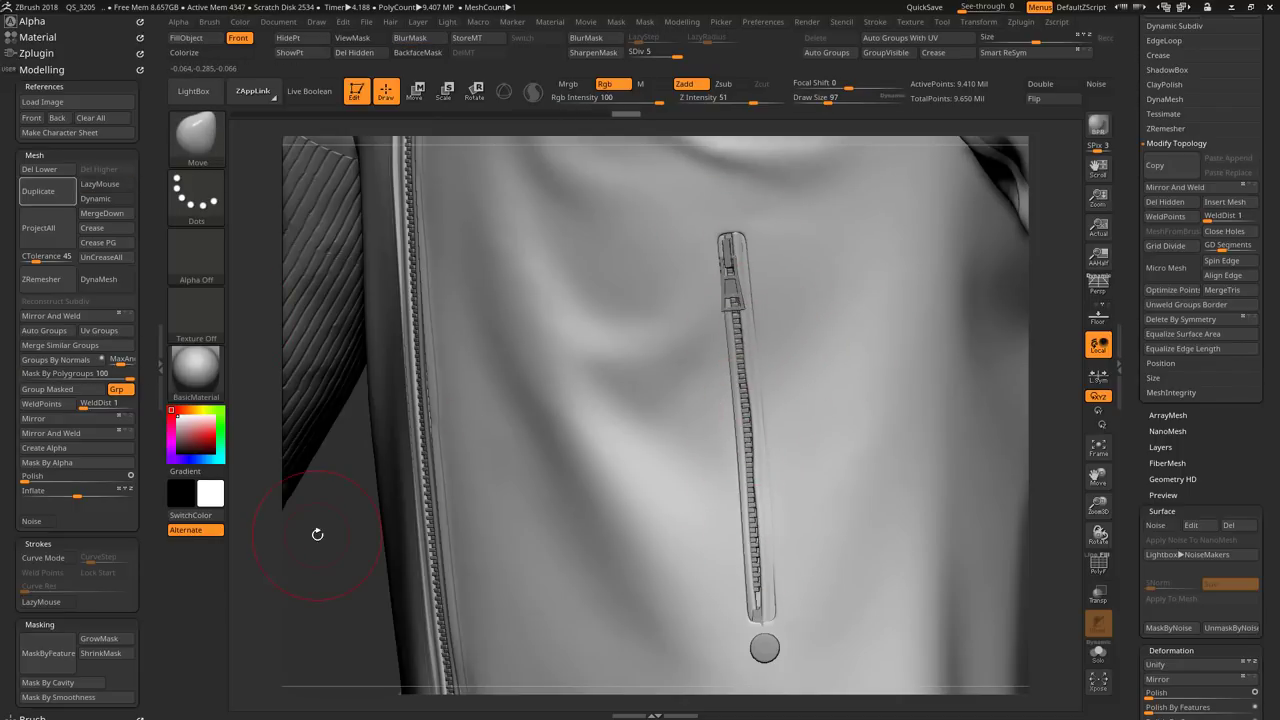
Step: Load the Returned brush at size 65 and stroke a returned edge along the zipper pocket
key("comma")
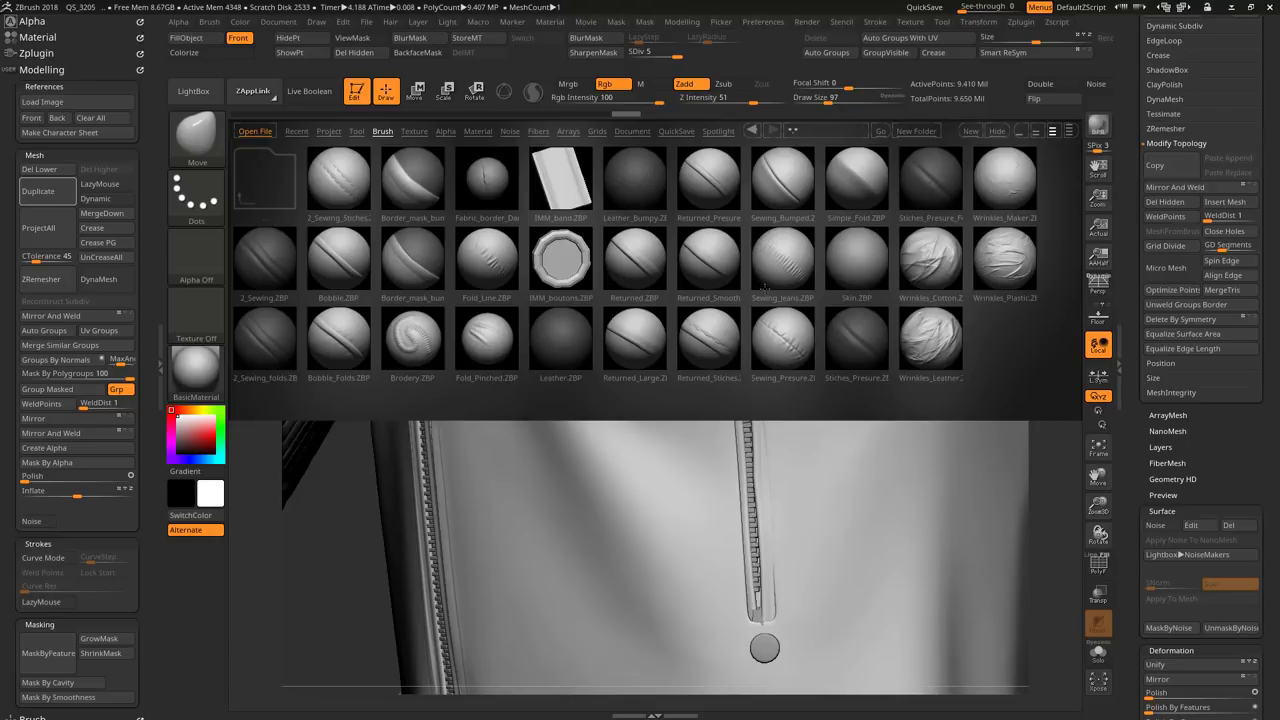
double_click(406, 254)
key("s")
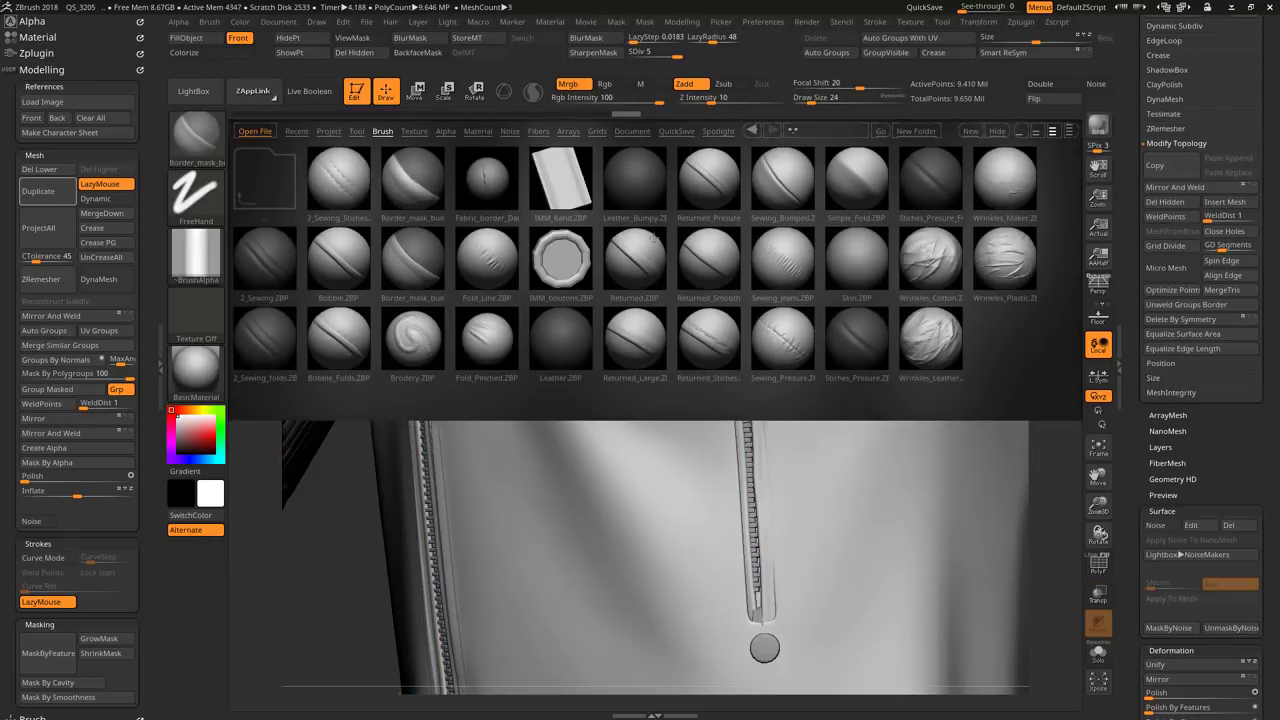
double_click(653, 237)
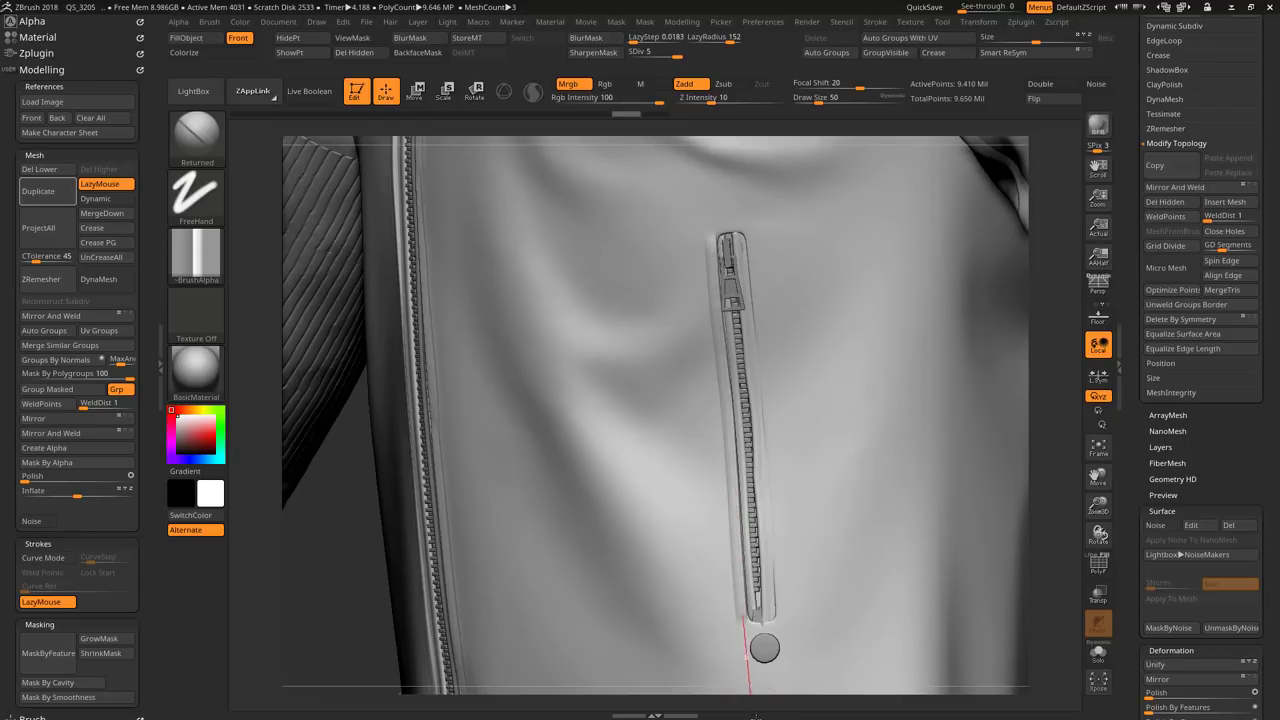
key("s")
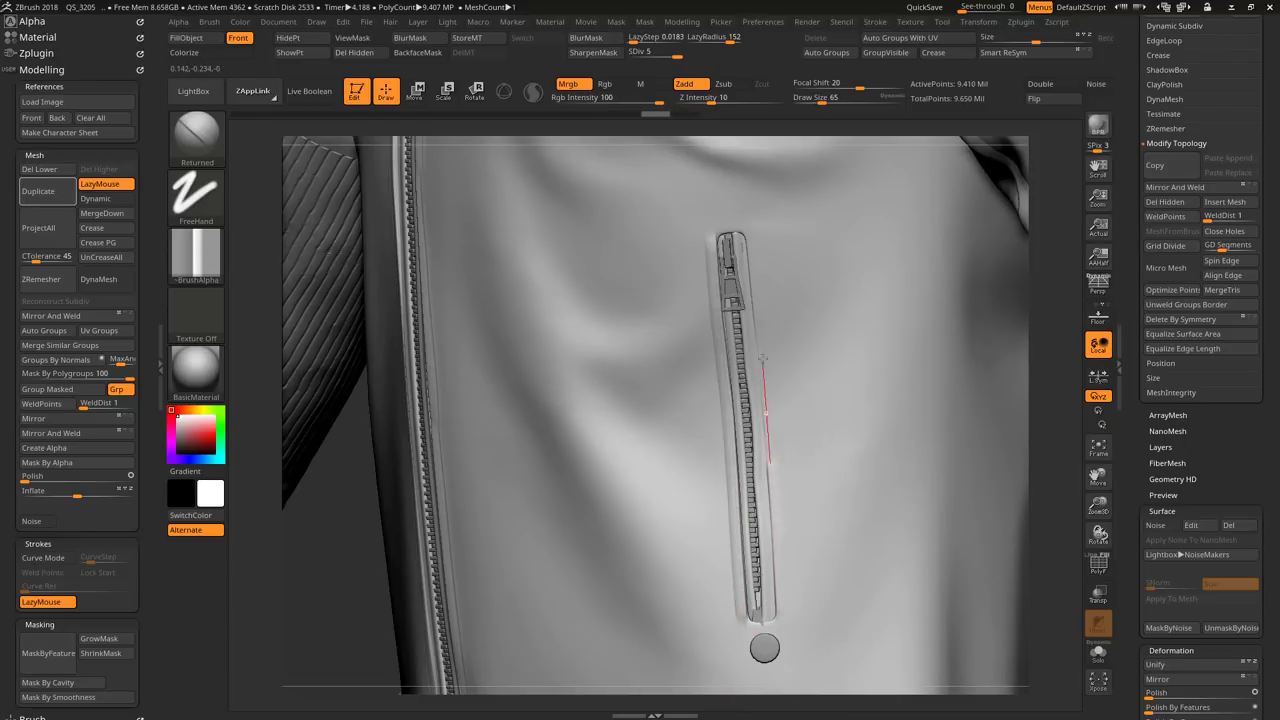
left_click_drag(764, 372, 760, 348)
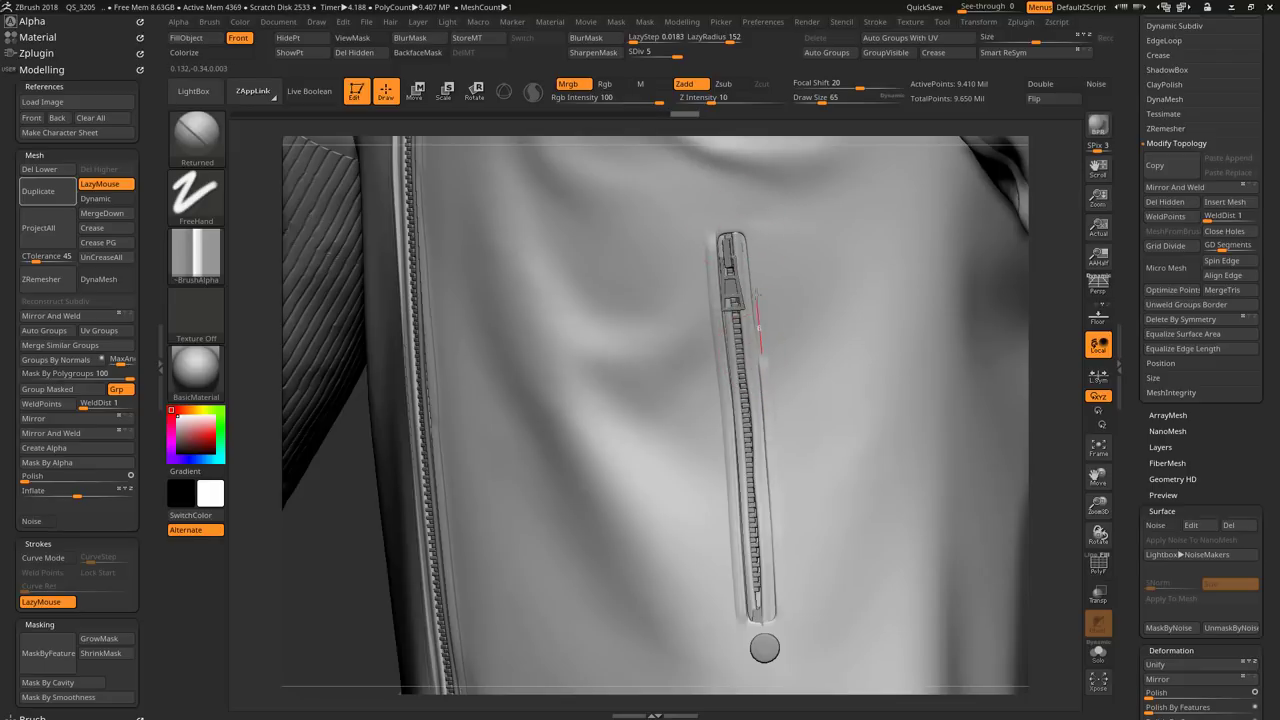
left_click_drag(745, 226, 763, 363)
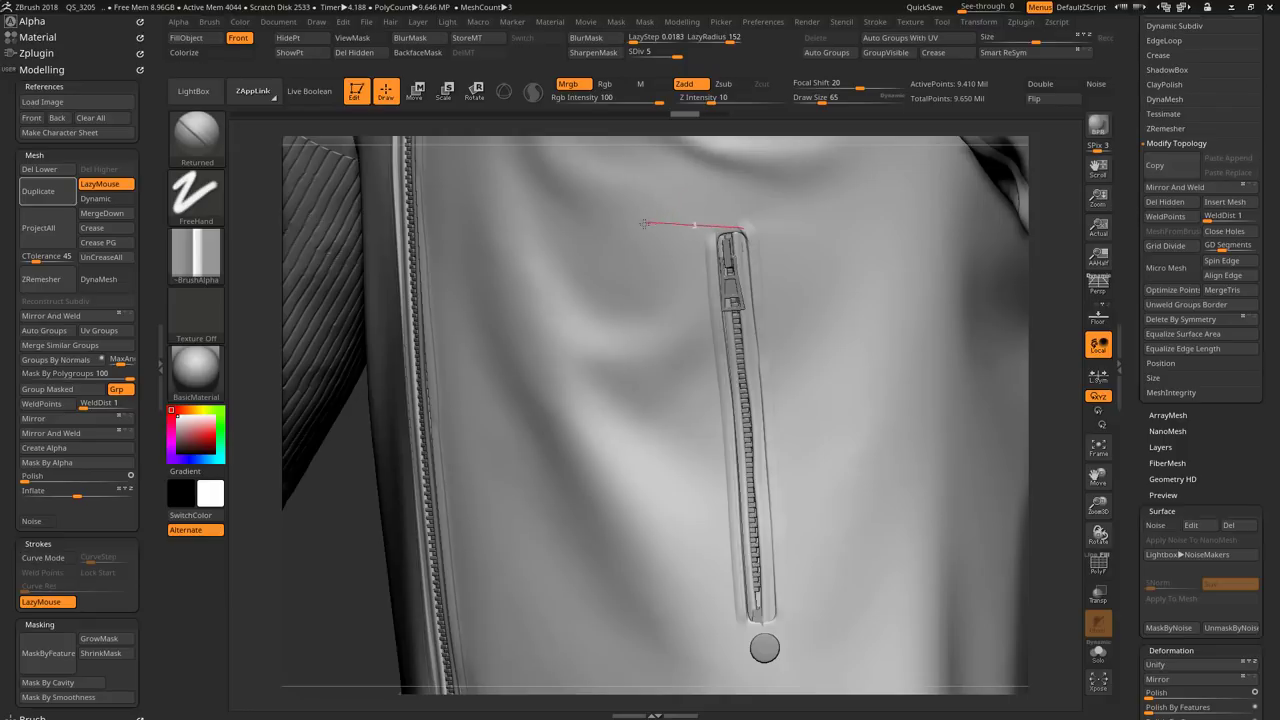
mouse_move(371, 586)
right_mouse_down("ctrl")
mouse_move(380, 500)
mouse_move(765, 571)
right_mouse_up("ctrl")
Step: Switch to ClayBuildup with lazy stroke off and Alpha 01, then solo the pocket piece
key("b")
key("c")
key("b")
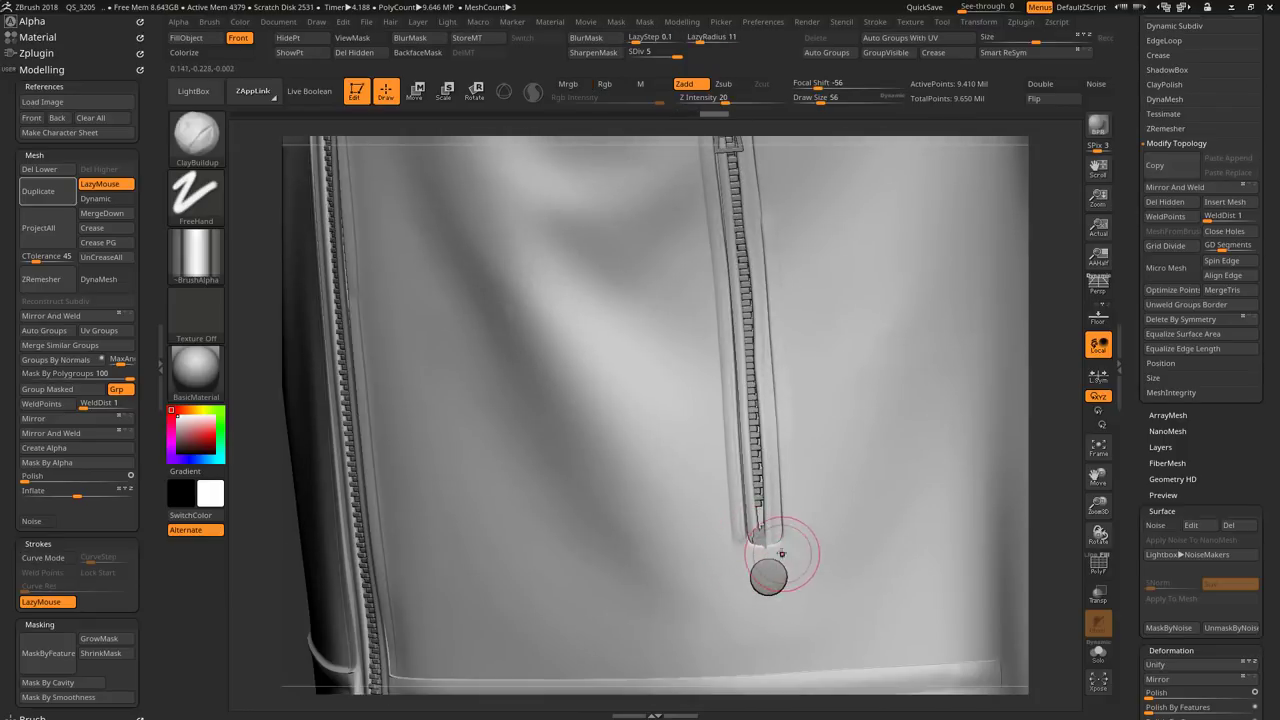
key("l")
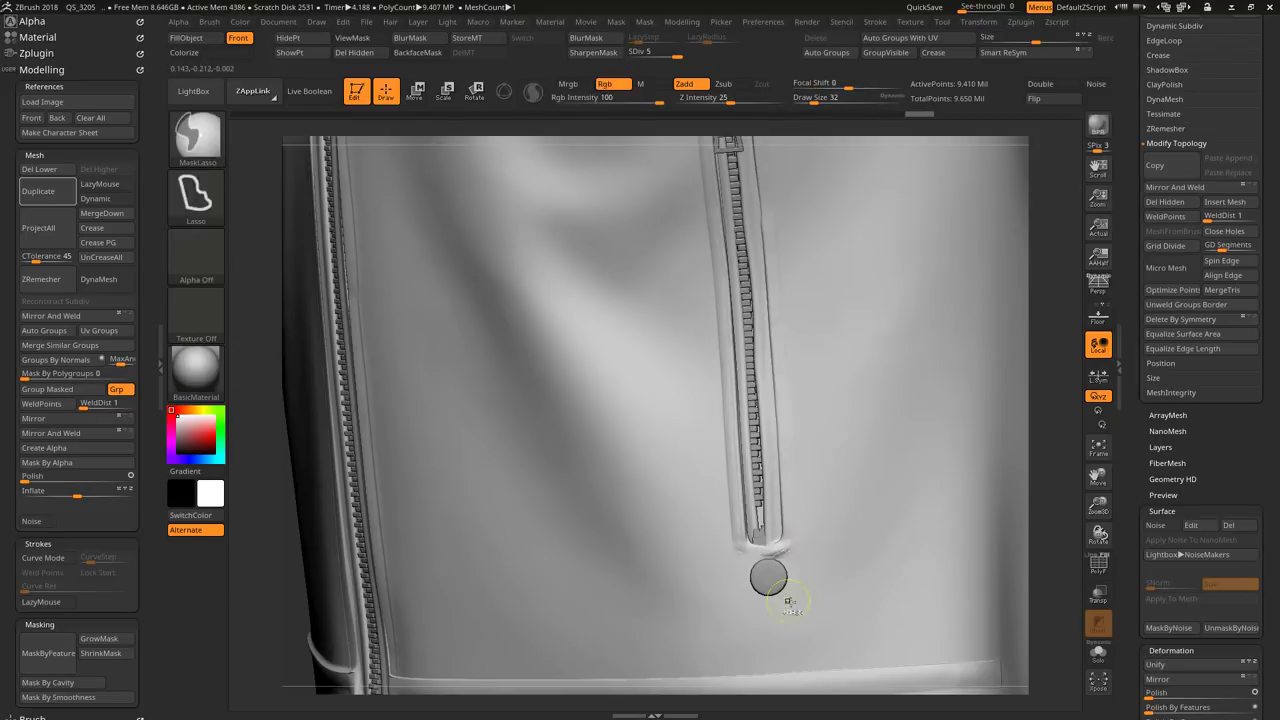
key("alt+a")
left_click(787, 537)
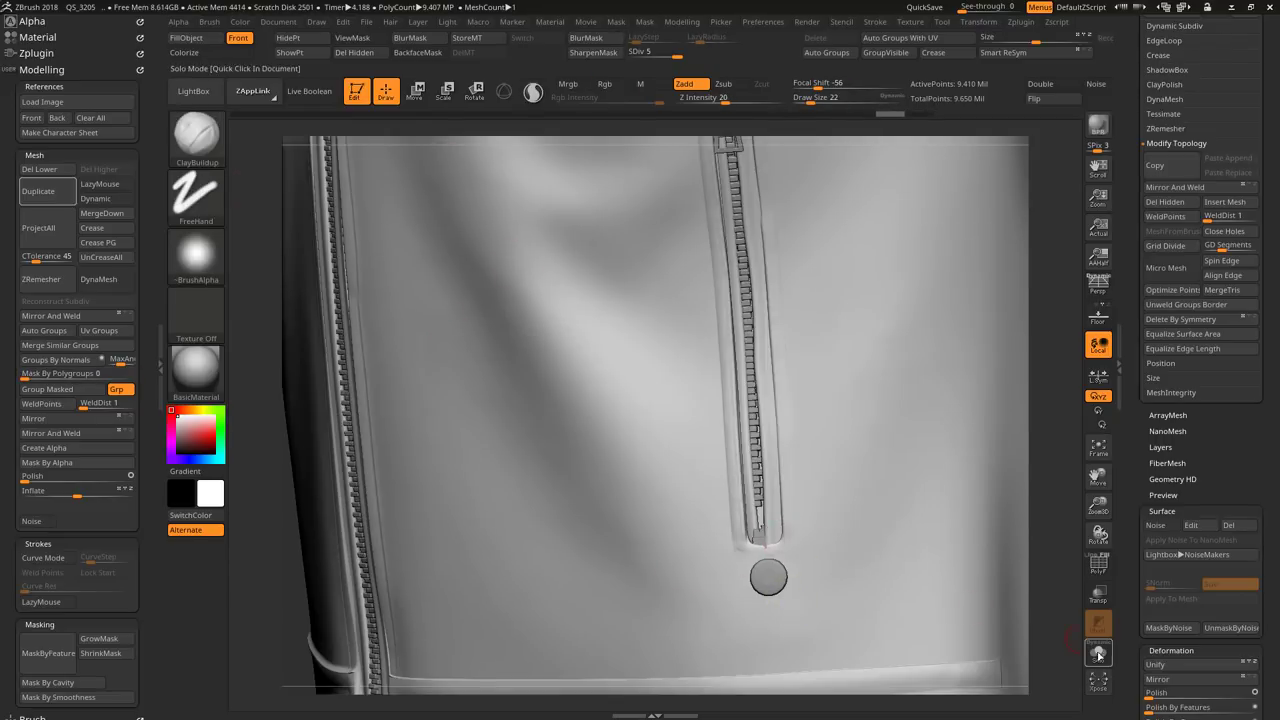
key("shift+s")
left_click(778, 546, "ctrl+shift")
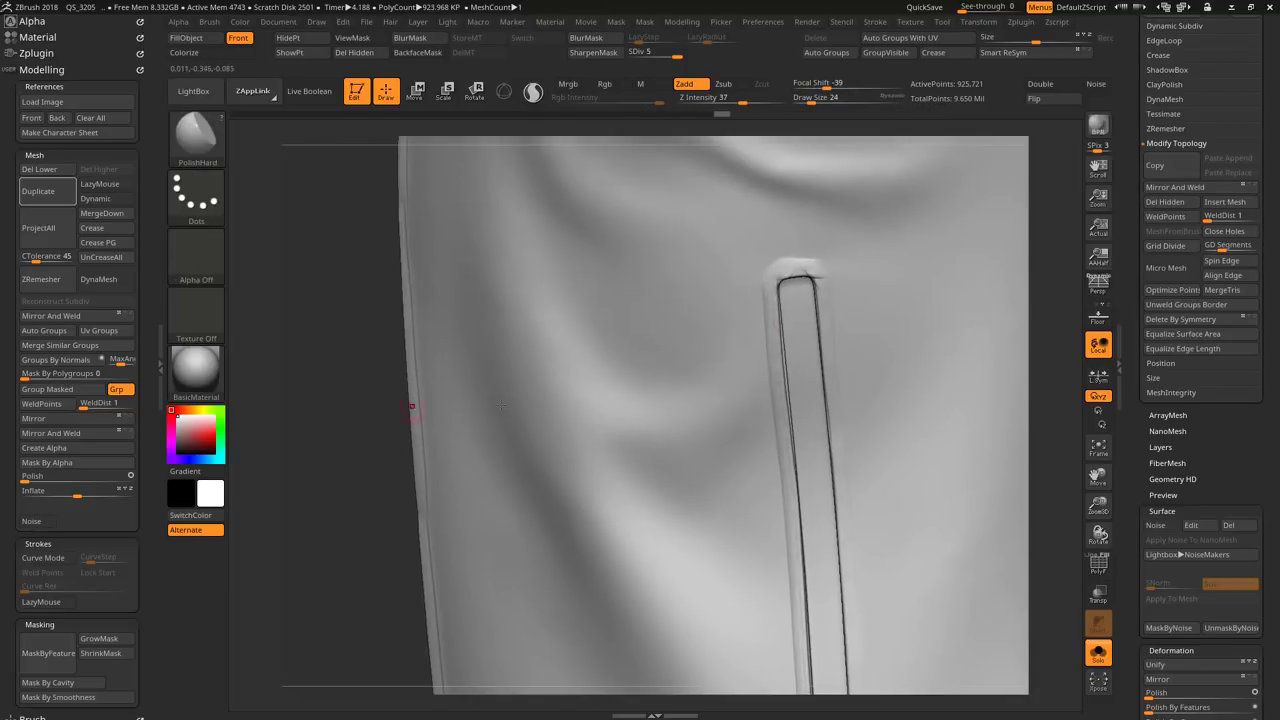
Step: Turn off Solo and frame the whole jacket in the view
key("shift")
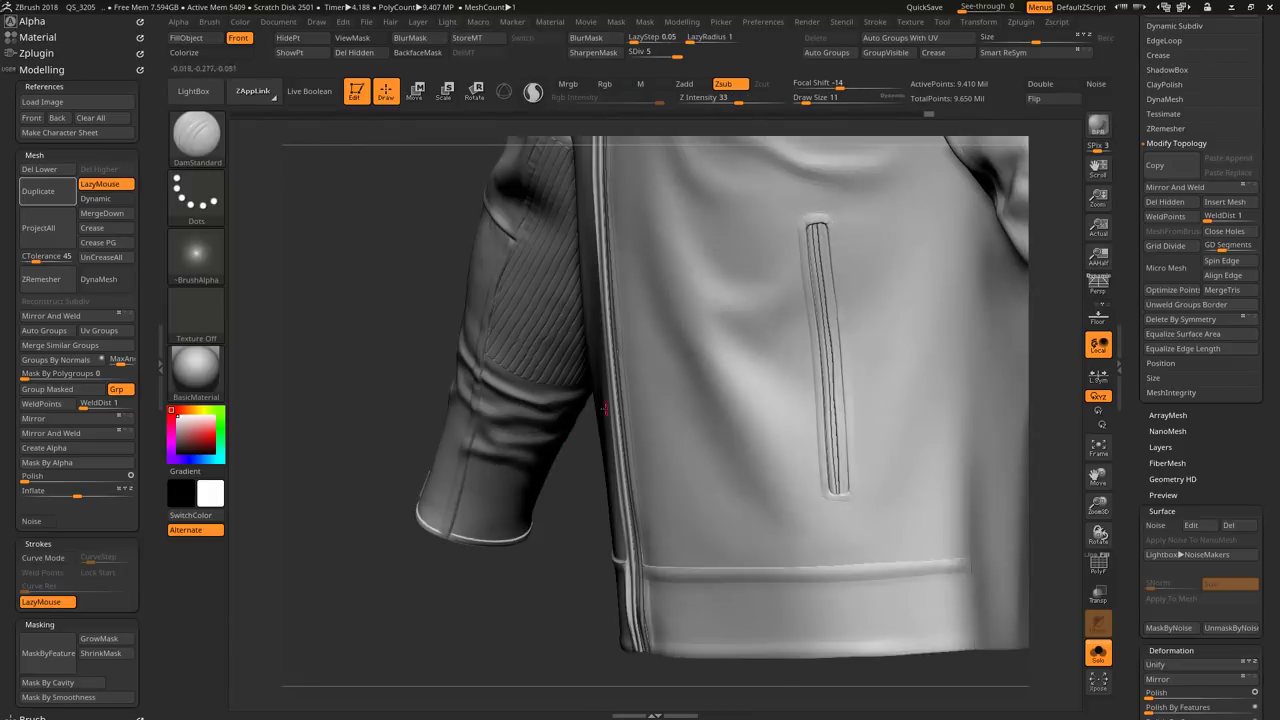
key("f")
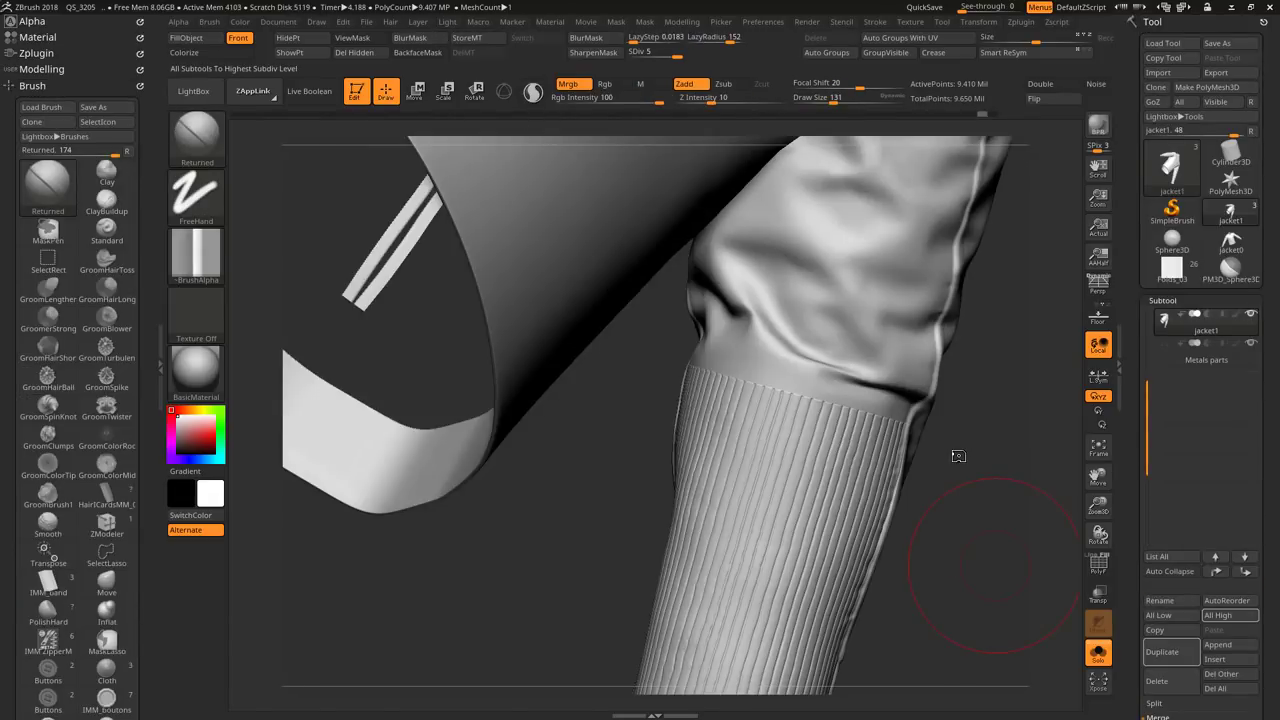
Step: Isolate the sleeve, finish a stroke with a smaller brush, and inspect the cuff seam
mouse_move(958, 460)
left_mouse_down()
mouse_move(875, 464)
mouse_move(783, 384)
left_mouse_up()
key("f")
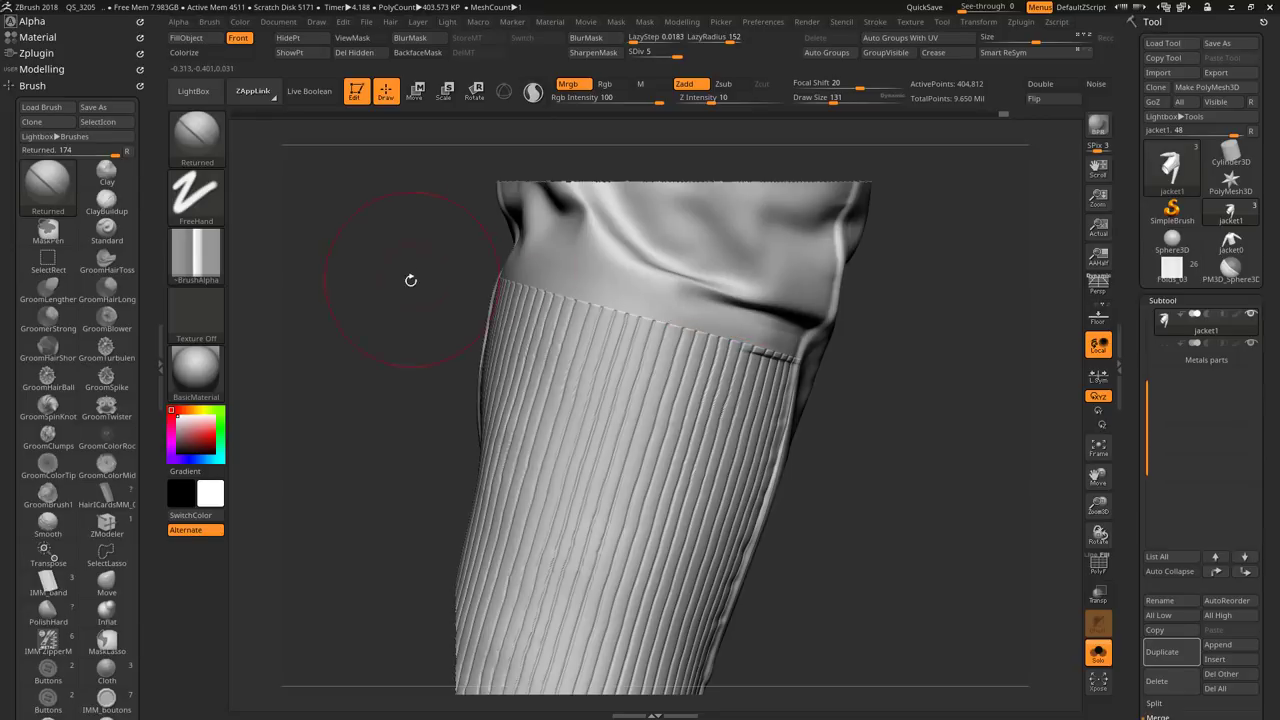
left_click_drag(410, 280, 499, 268)
left_click_drag(650, 297, 692, 321)
key("bracketleft")
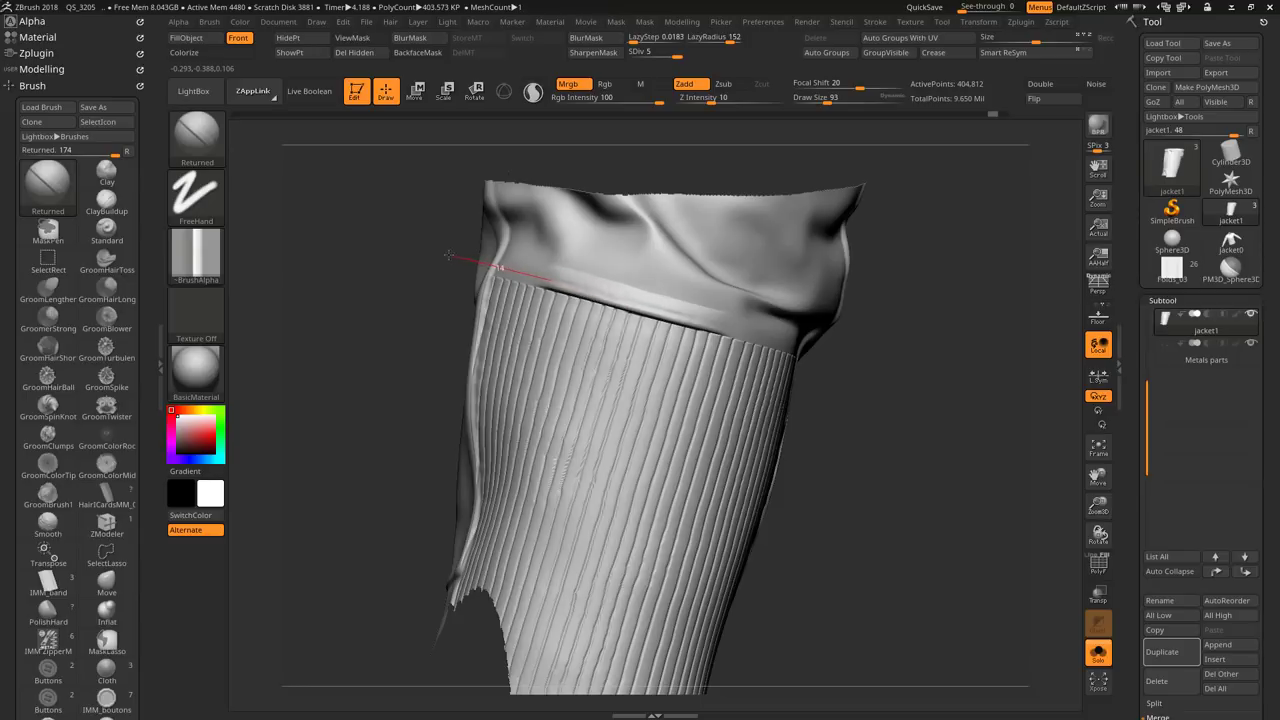
mouse_move(964, 441)
left_mouse_down()
mouse_move(820, 337)
mouse_move(834, 350)
left_mouse_up()
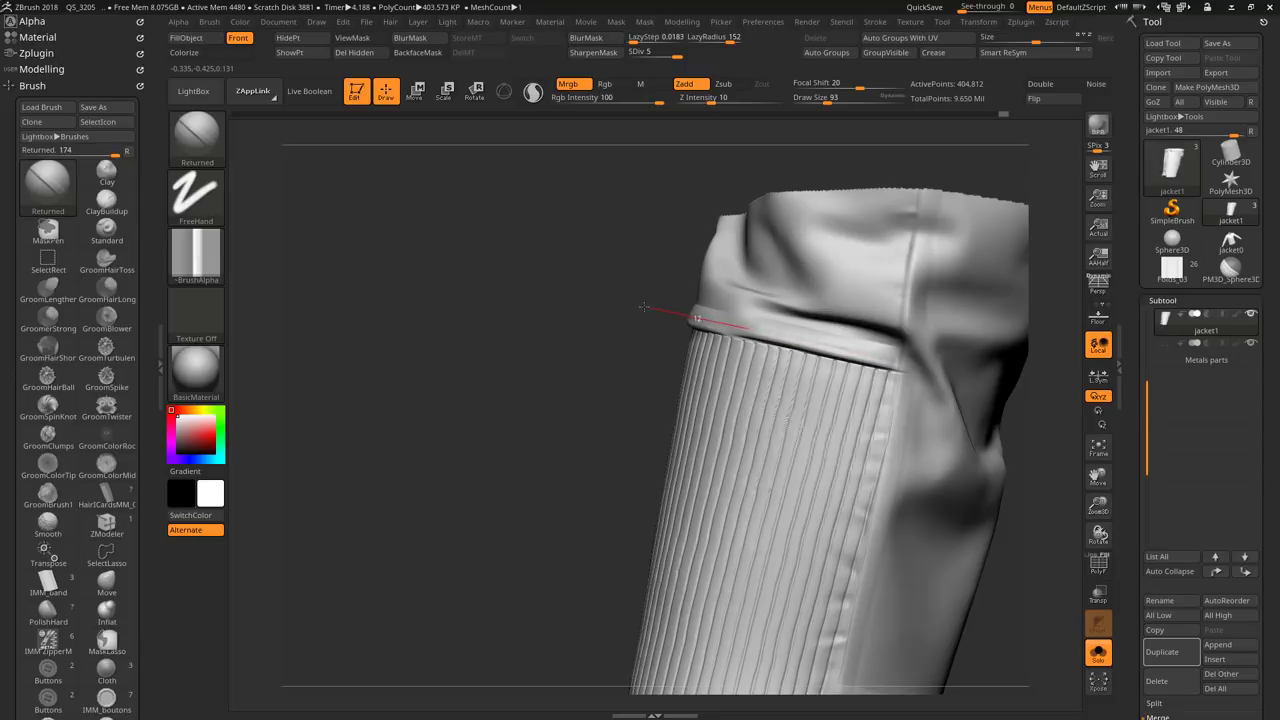
left_click_drag(593, 428, 875, 375)
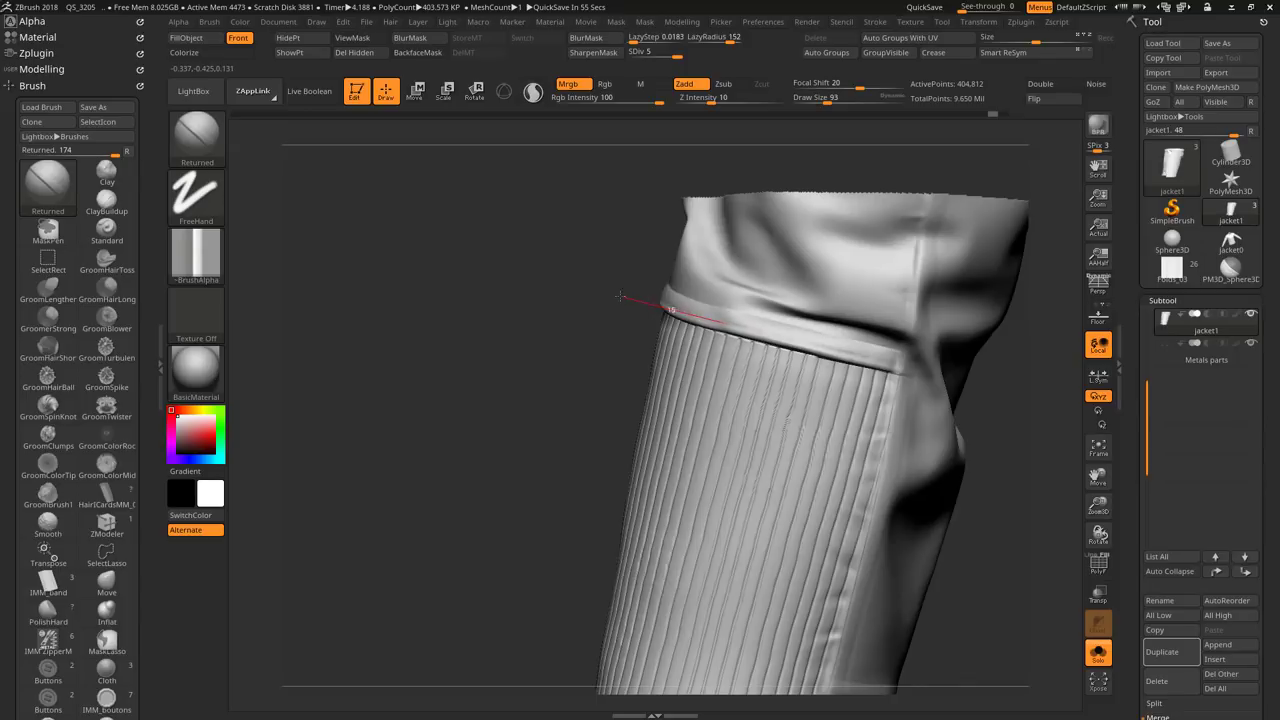
Step: Unhide all jacket parts and view the sleeve with the front torso
left_click_drag(592, 273, 586, 486, "alt")
left_click(706, 488, "ctrl+shift")
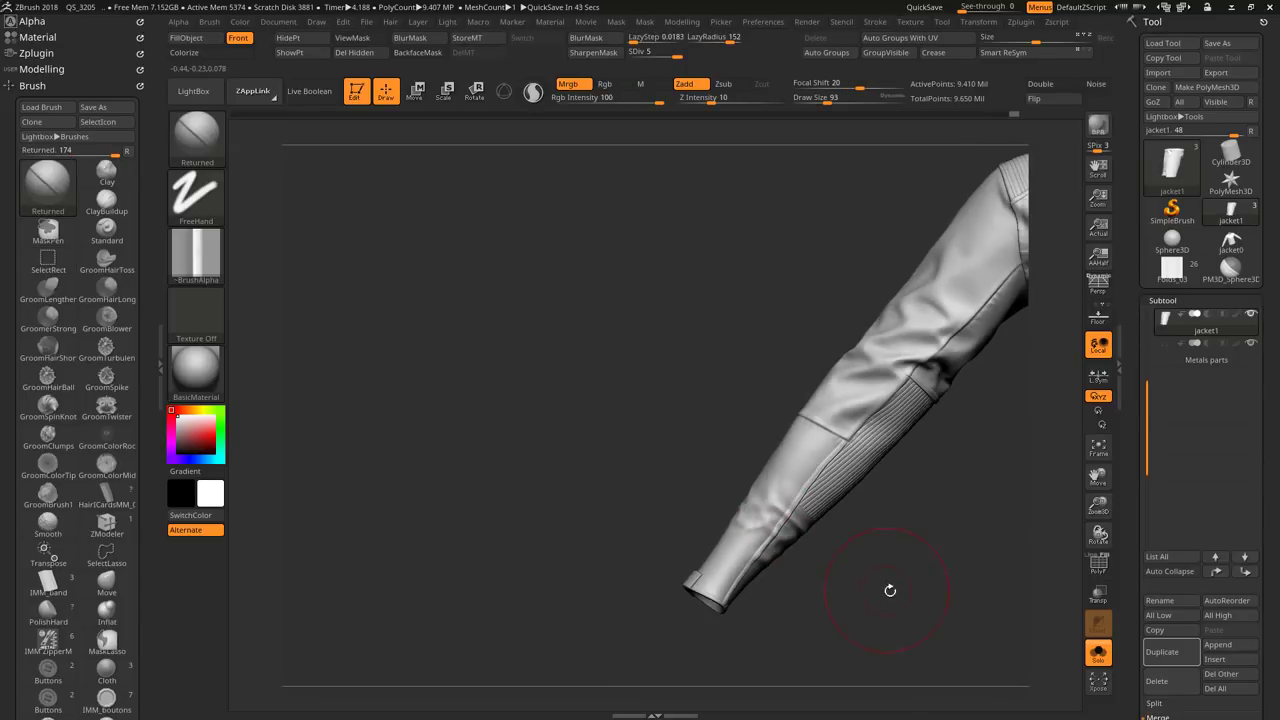
mouse_move(891, 589)
left_mouse_down()
mouse_move(832, 475)
mouse_move(771, 300)
left_mouse_up()
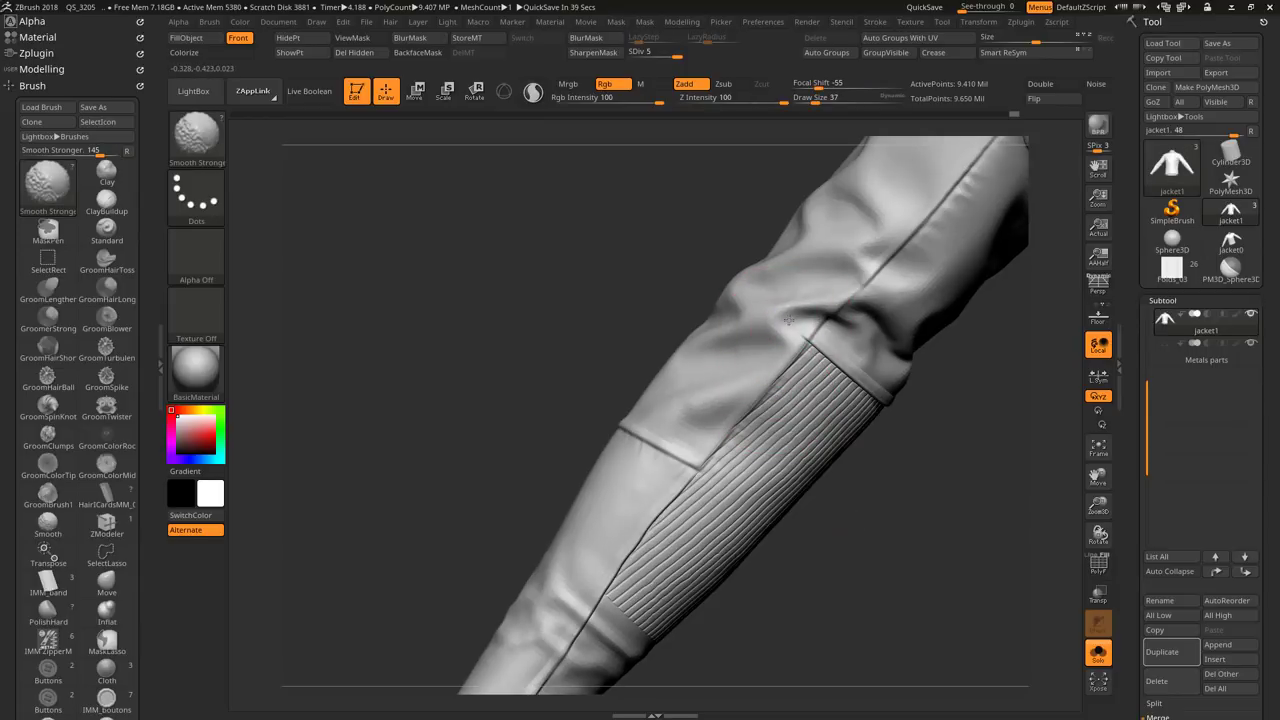
left_click_drag(520, 300, 457, 349)
mouse_move(626, 450)
left_mouse_down()
mouse_move(716, 435)
mouse_move(662, 493)
mouse_move(723, 515)
mouse_move(943, 466)
left_mouse_up()
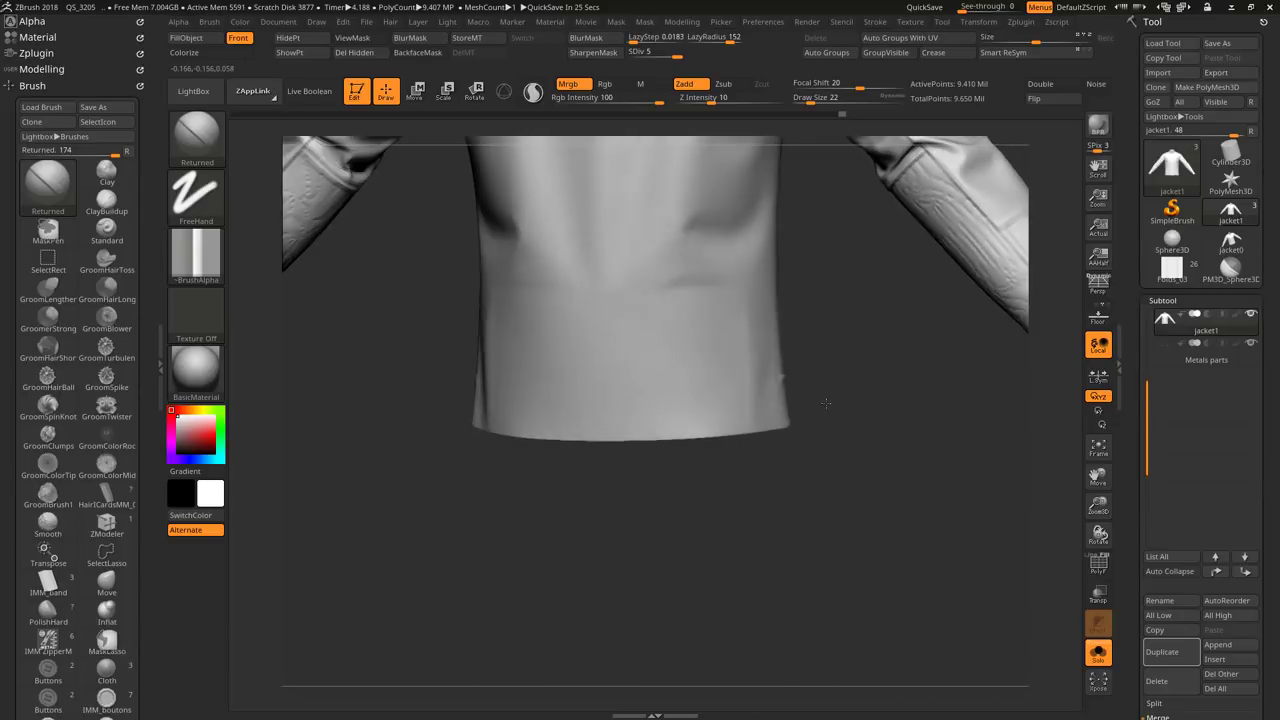
Step: Isolate the lower green hem band using the polygroup colours
left_click_drag(797, 351, 698, 440)
key("shift+f")
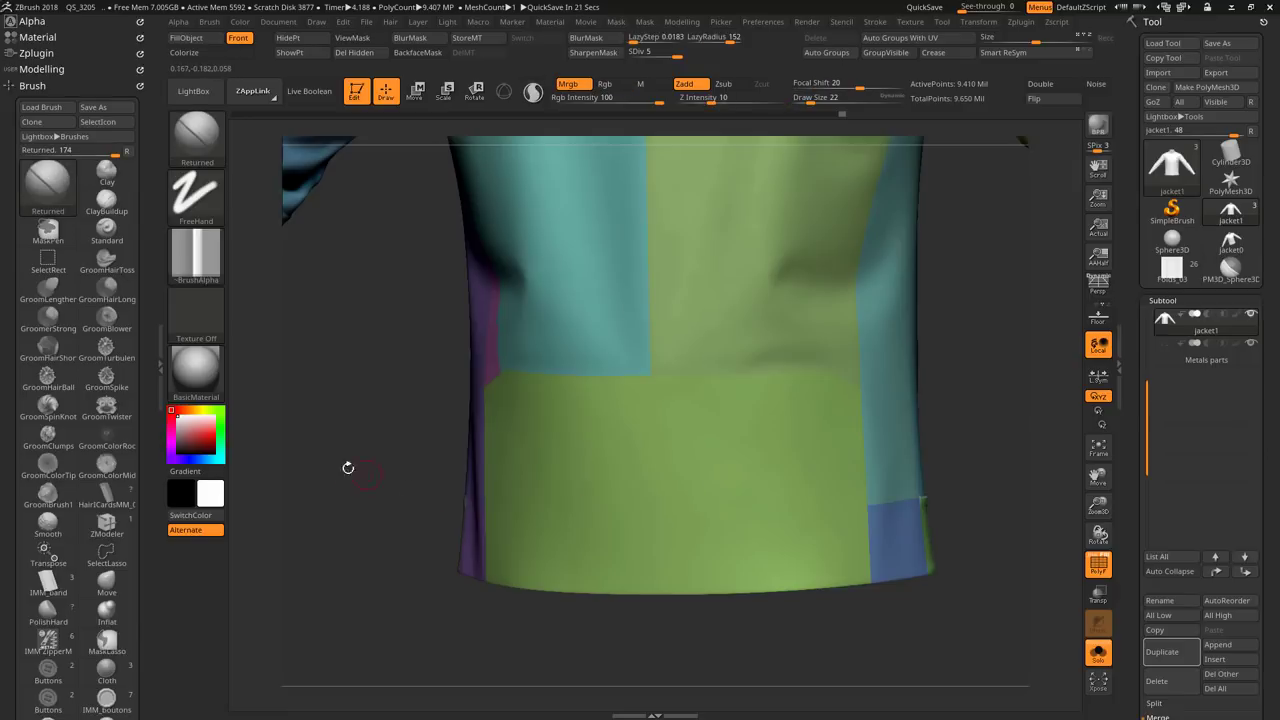
mouse_move(346, 466)
left_mouse_down()
mouse_move(380, 426)
mouse_move(420, 440)
left_mouse_up()
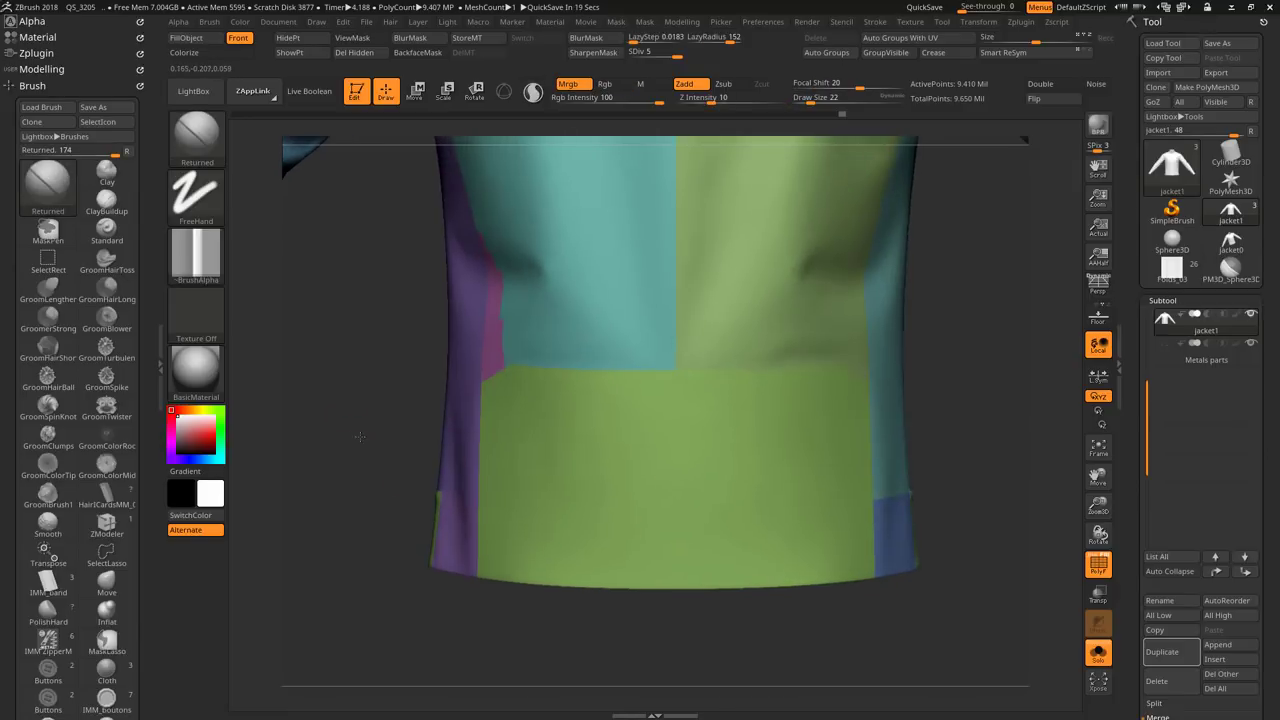
left_click(586, 521, "ctrl+shift")
key("shift+f")
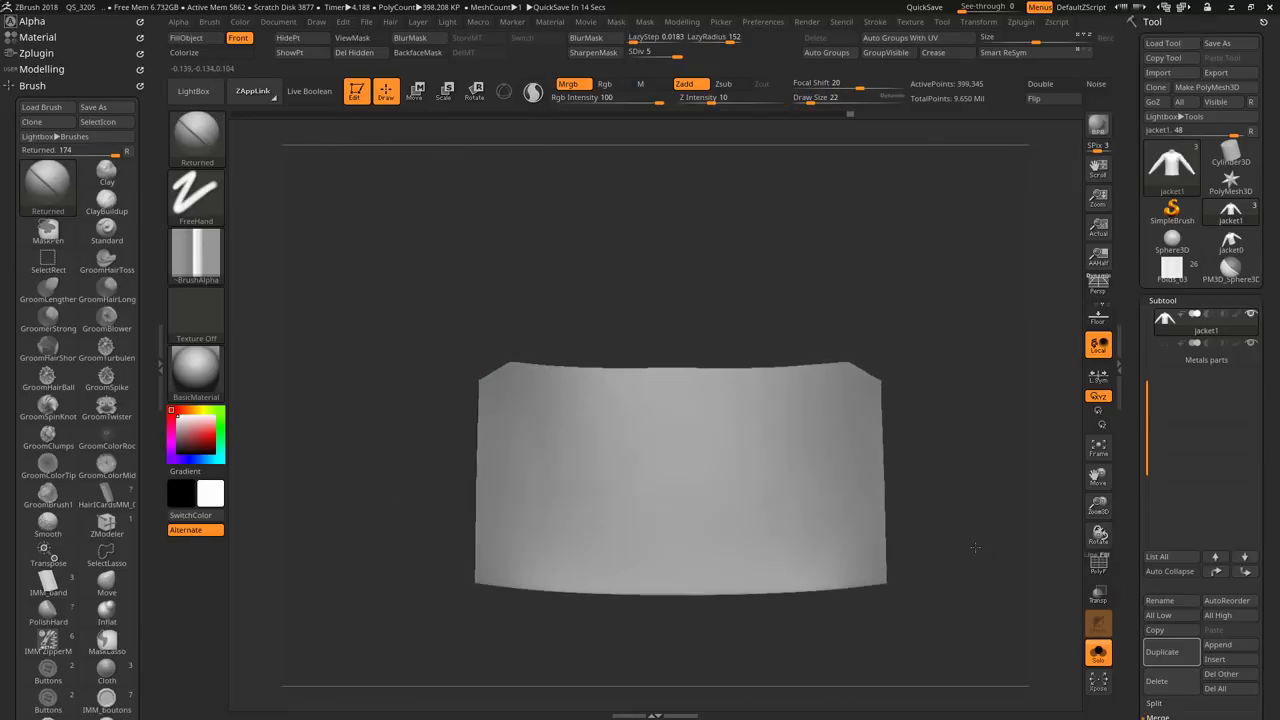
left_click_drag(975, 547, 1070, 560)
Step: Load the linear_Large_bumped.ZNM preset into the surface Noise Edit window
scroll(1200, 300, "down", 10)
left_click(1162, 354)
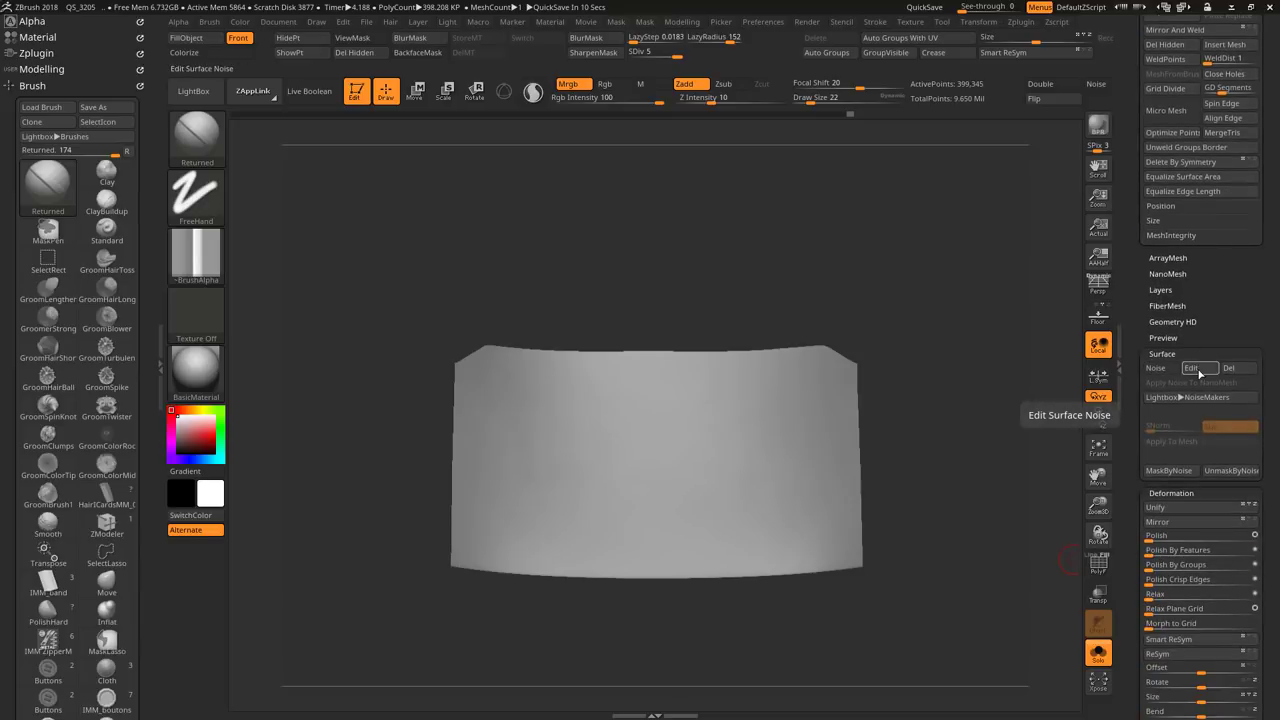
left_click(1191, 368)
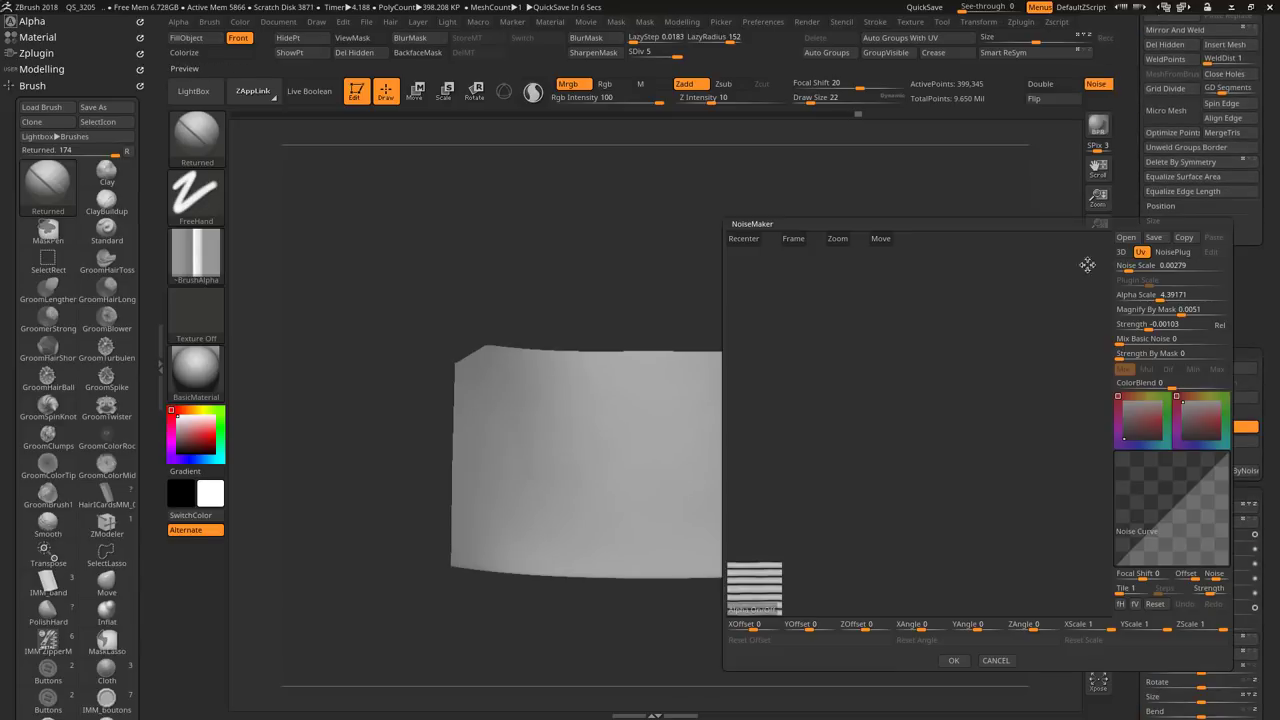
left_click(1126, 238)
left_click(619, 68)
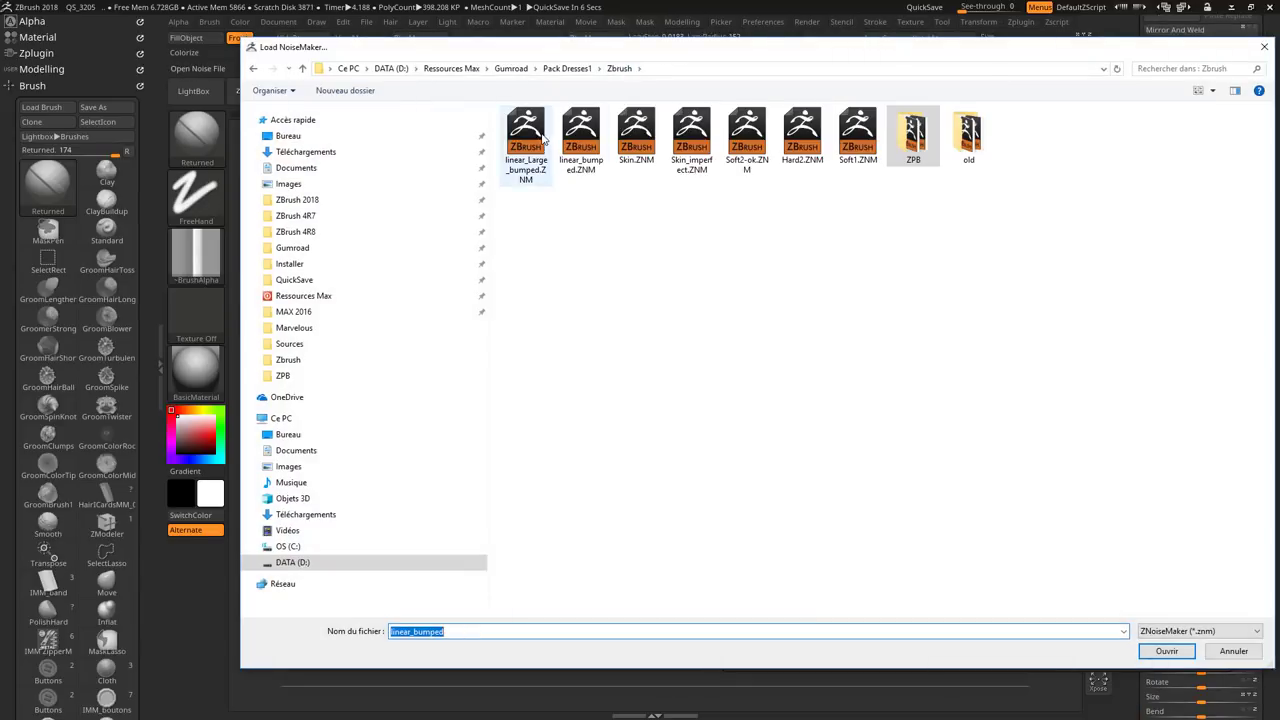
key("Return")
left_click(796, 240)
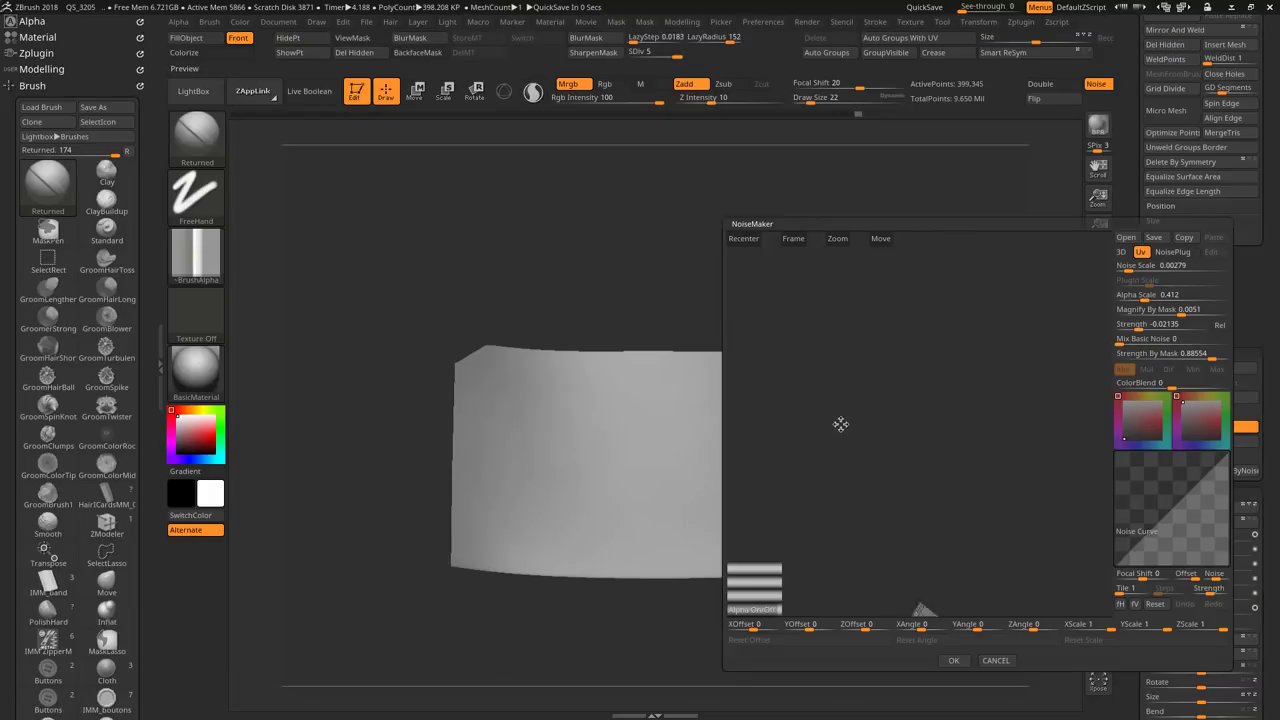
mouse_move(857, 380)
left_mouse_down()
mouse_move(943, 591)
mouse_move(957, 571)
mouse_move(923, 580)
mouse_move(988, 404)
left_mouse_up()
Step: Switch the noise to 3D with Alpha Scale 0.06178 and lower strength, then accept
left_click(1122, 253)
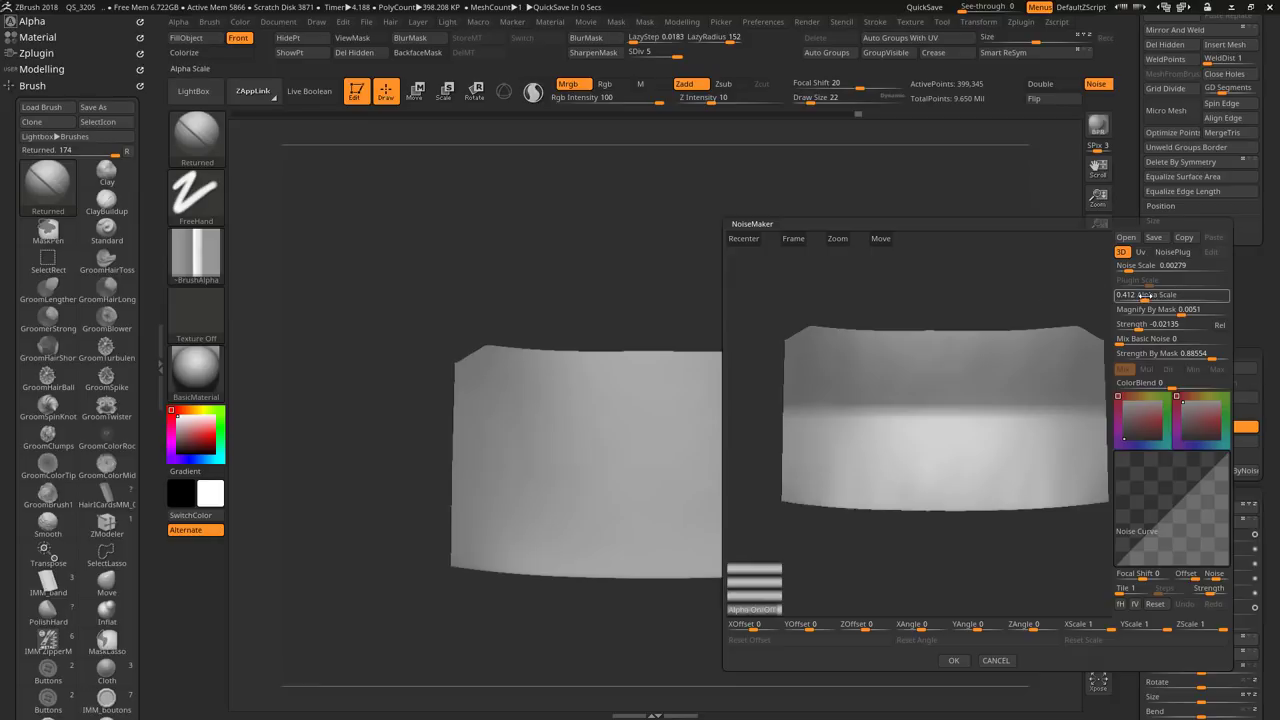
left_click_drag(1142, 296, 1137, 301)
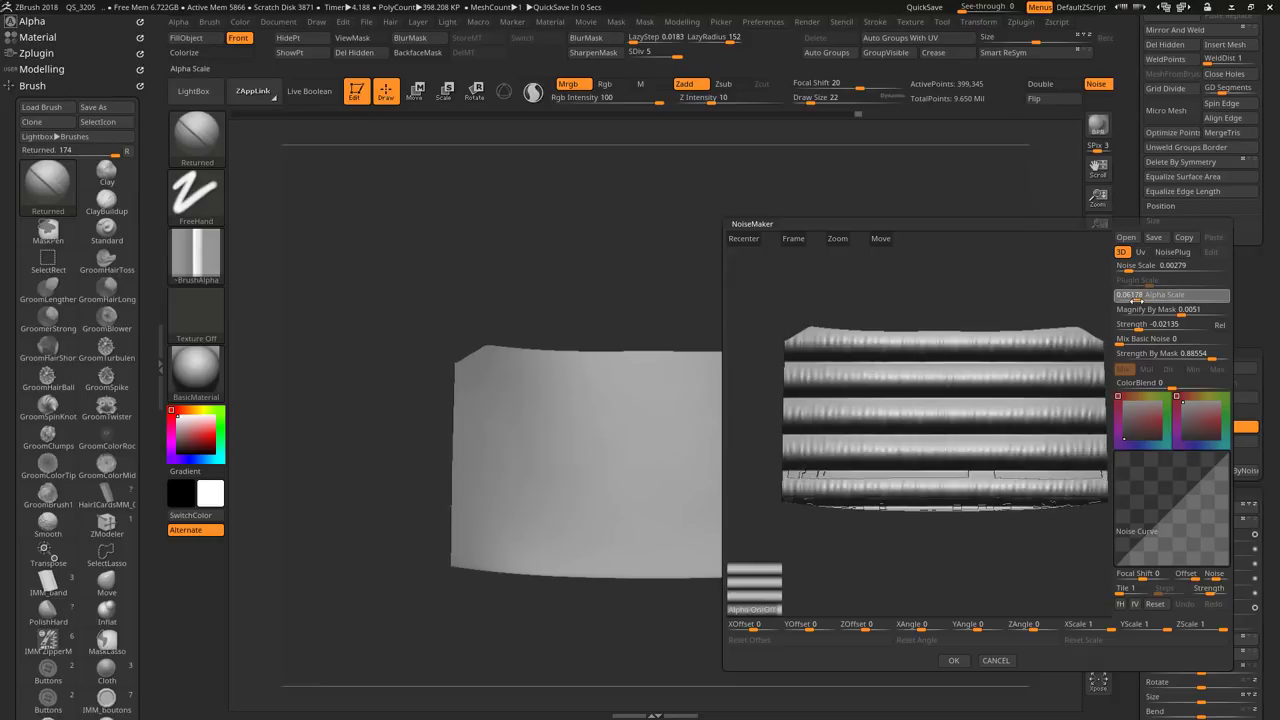
left_click(1137, 297)
key("Return")
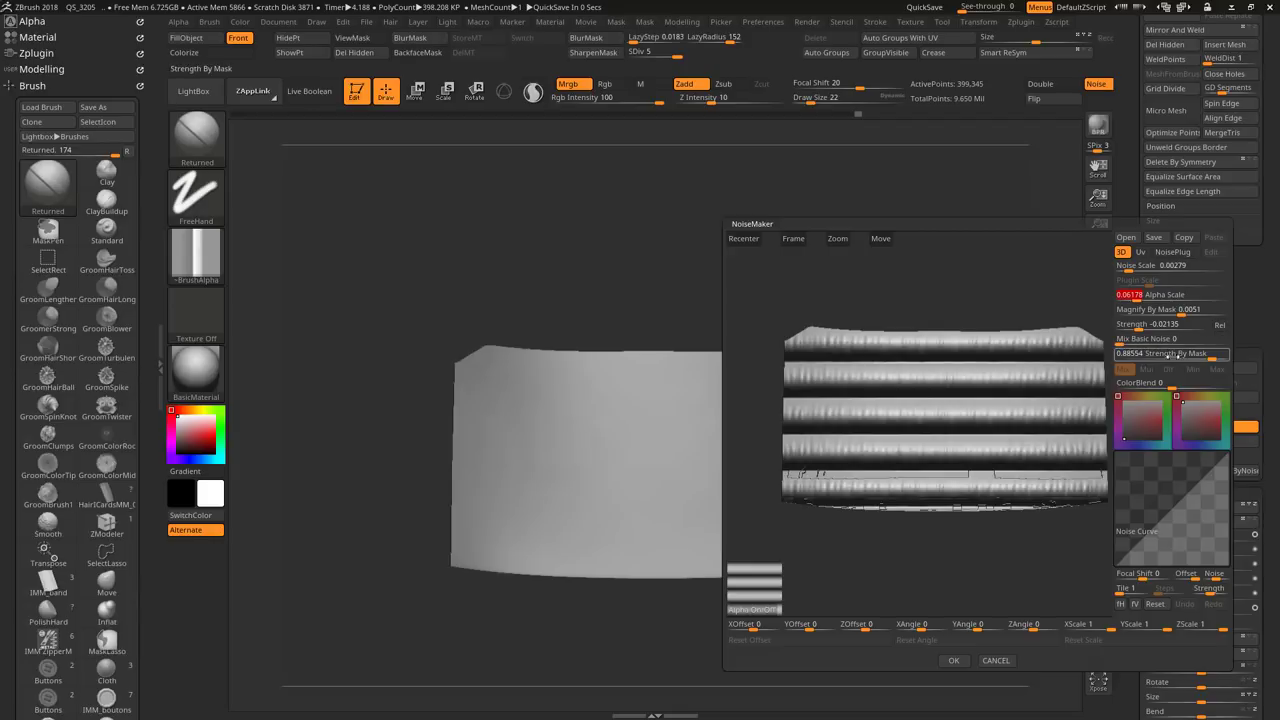
left_click(1150, 353)
type("0")
key("Return")
left_click(1147, 326)
left_click_drag(1147, 329, 1140, 329)
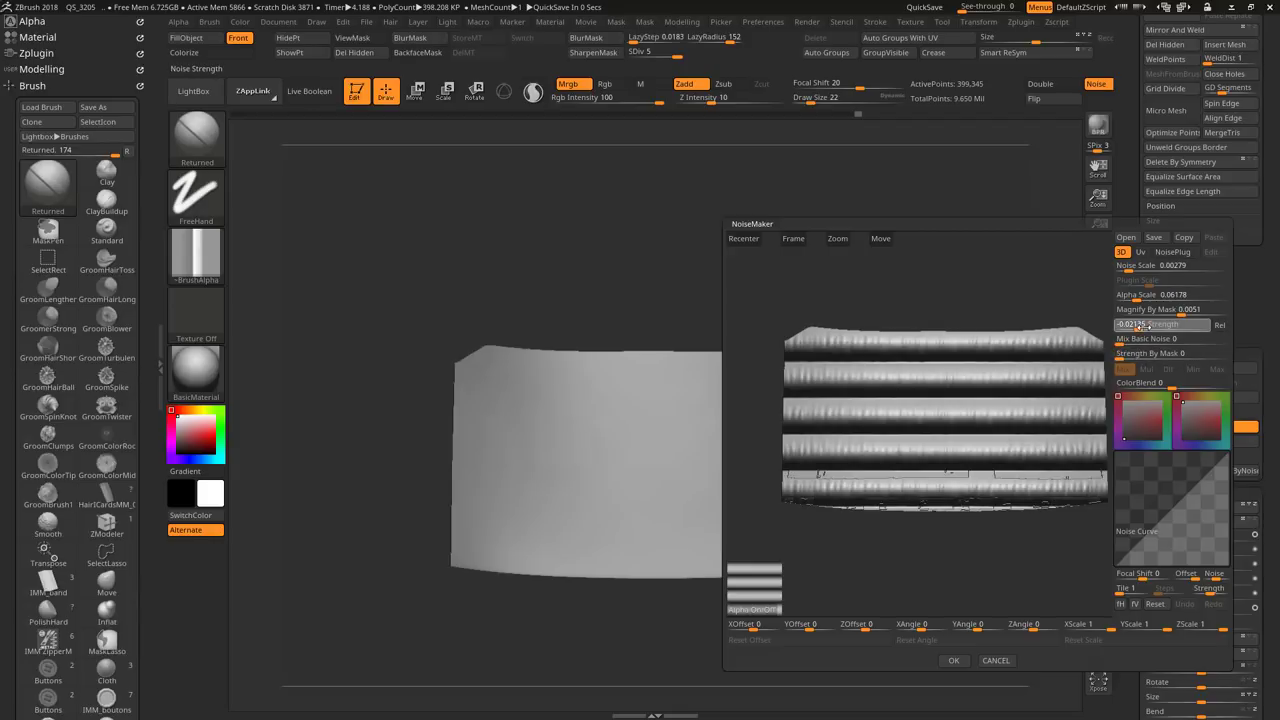
left_click_drag(920, 271, 940, 268)
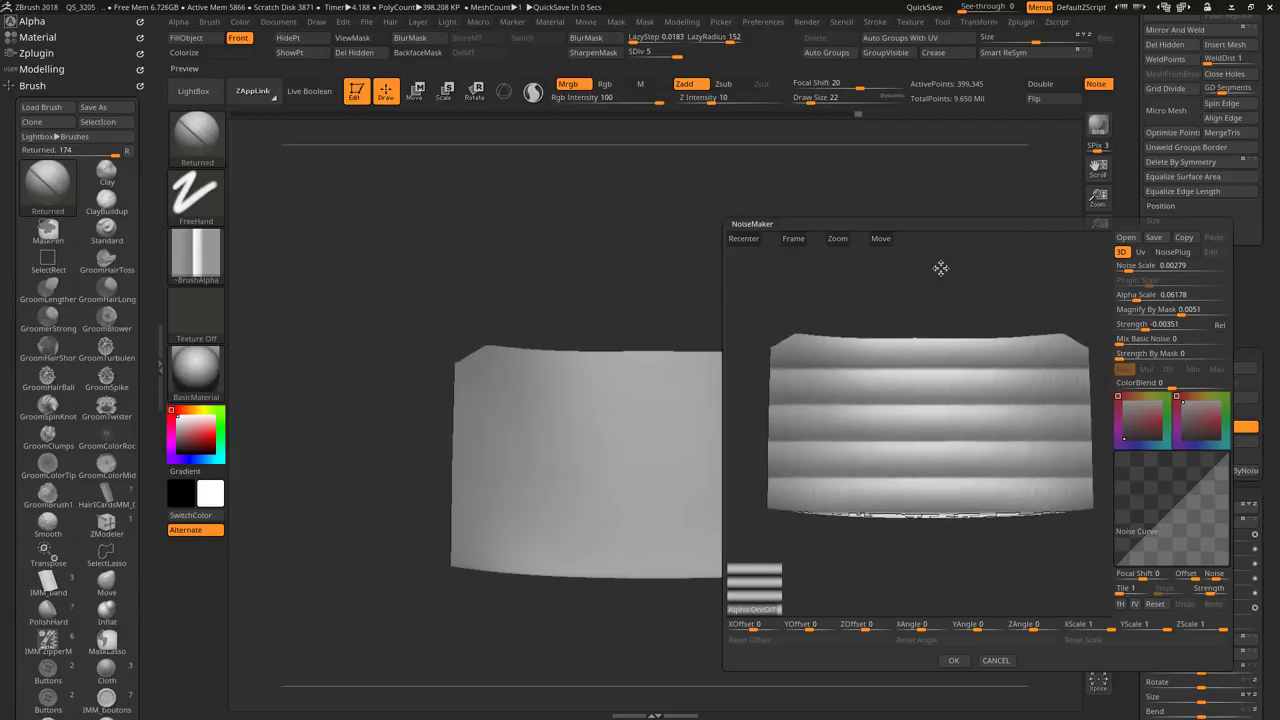
left_click(953, 660)
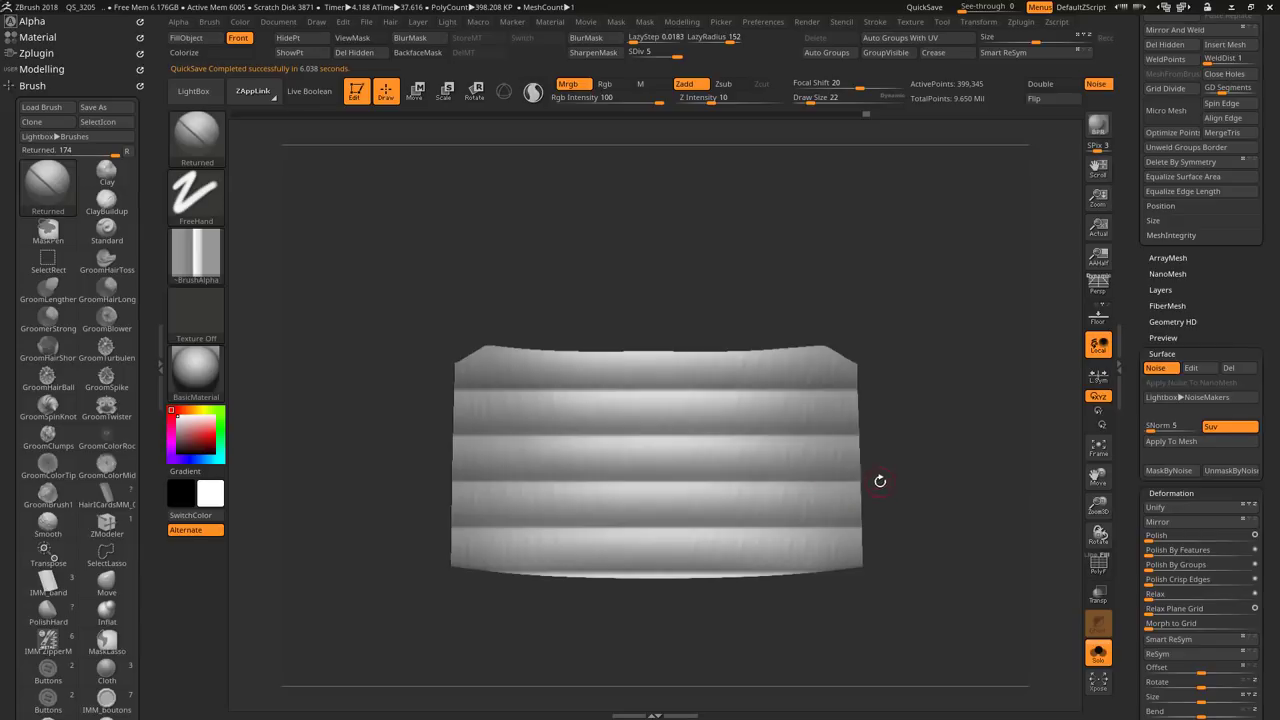
Step: Enable Surface Noise on the hem band and confirm the striped noise in the editor
mouse_move(880, 481)
left_mouse_down()
mouse_move(934, 522)
mouse_move(914, 475)
mouse_move(841, 487)
mouse_move(869, 471)
mouse_move(979, 487)
left_mouse_up()
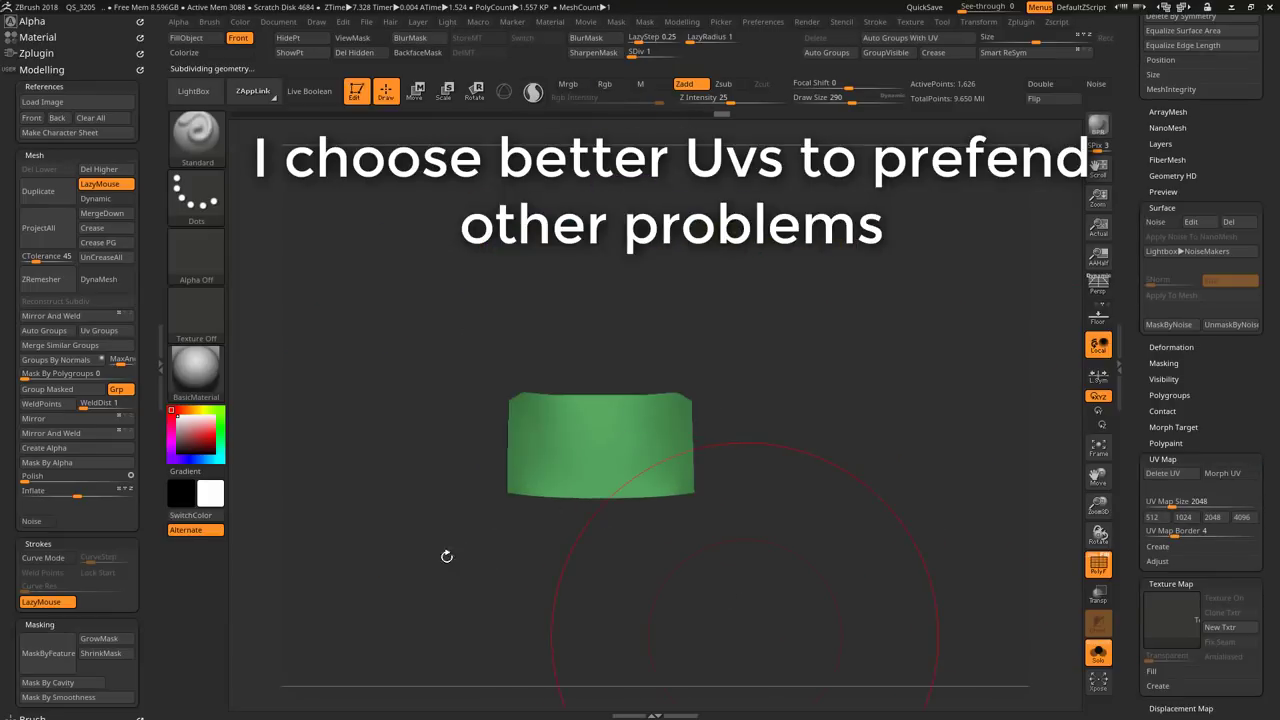
left_click(1155, 221)
left_click(1190, 221)
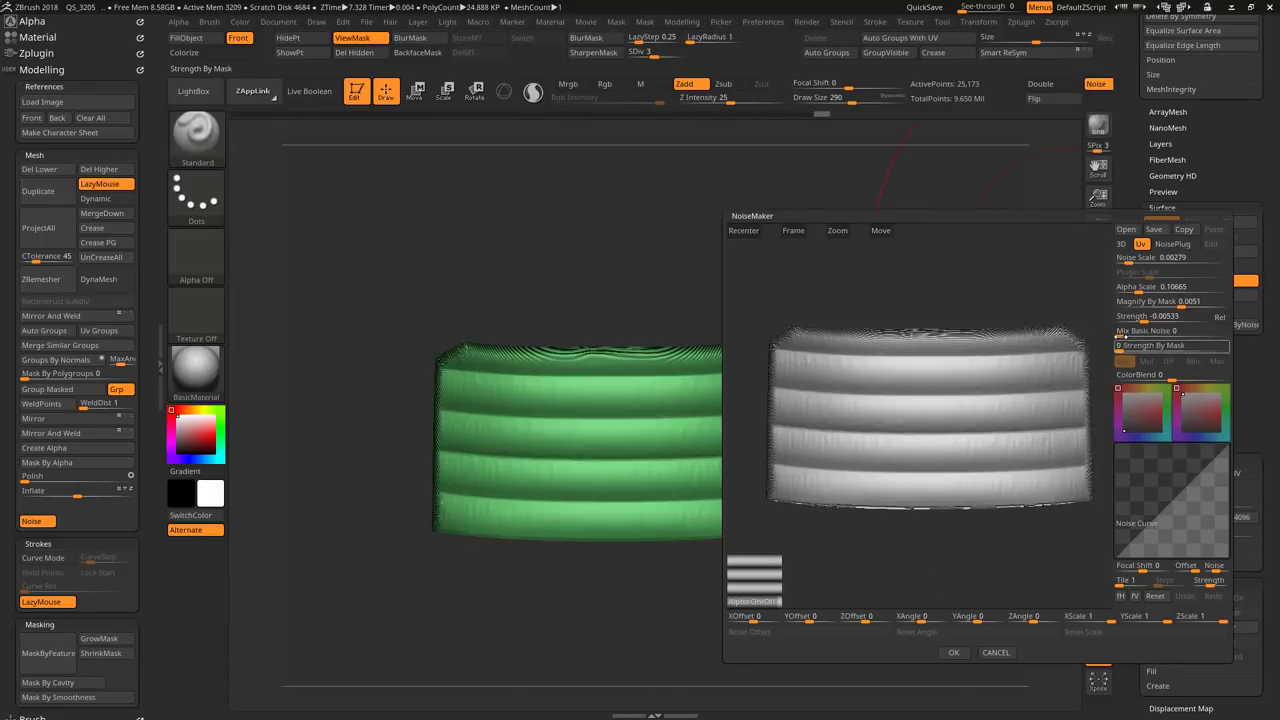
left_click(951, 653)
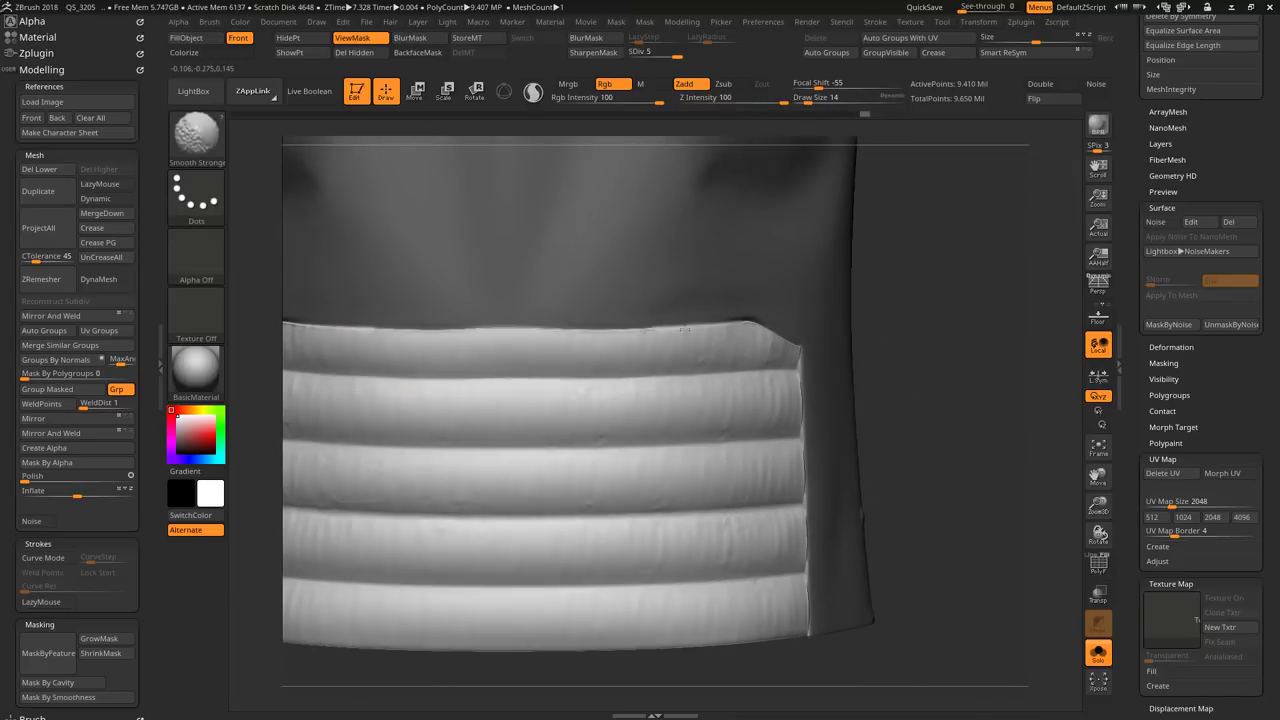
Step: Sculpt a raised rim along the hem band's top edge and down its side, then smooth it
key("b")
left_click(343, 462)
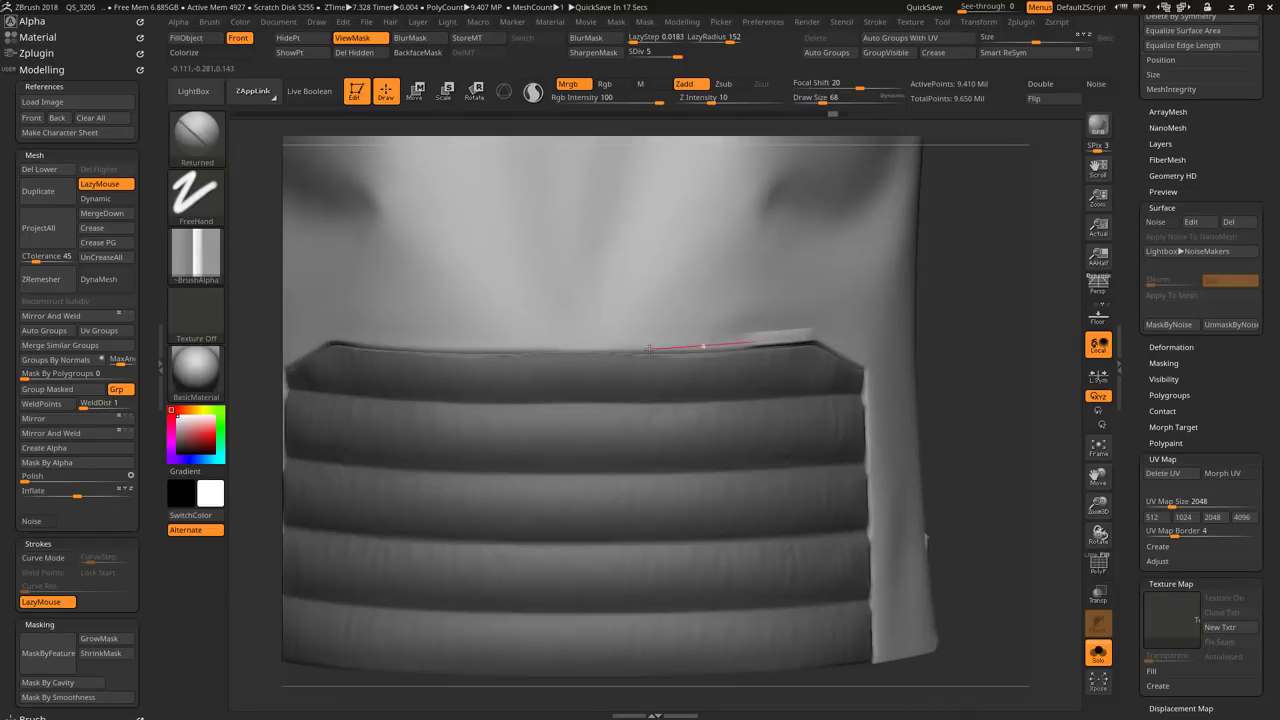
left_click_drag(650, 349, 330, 346)
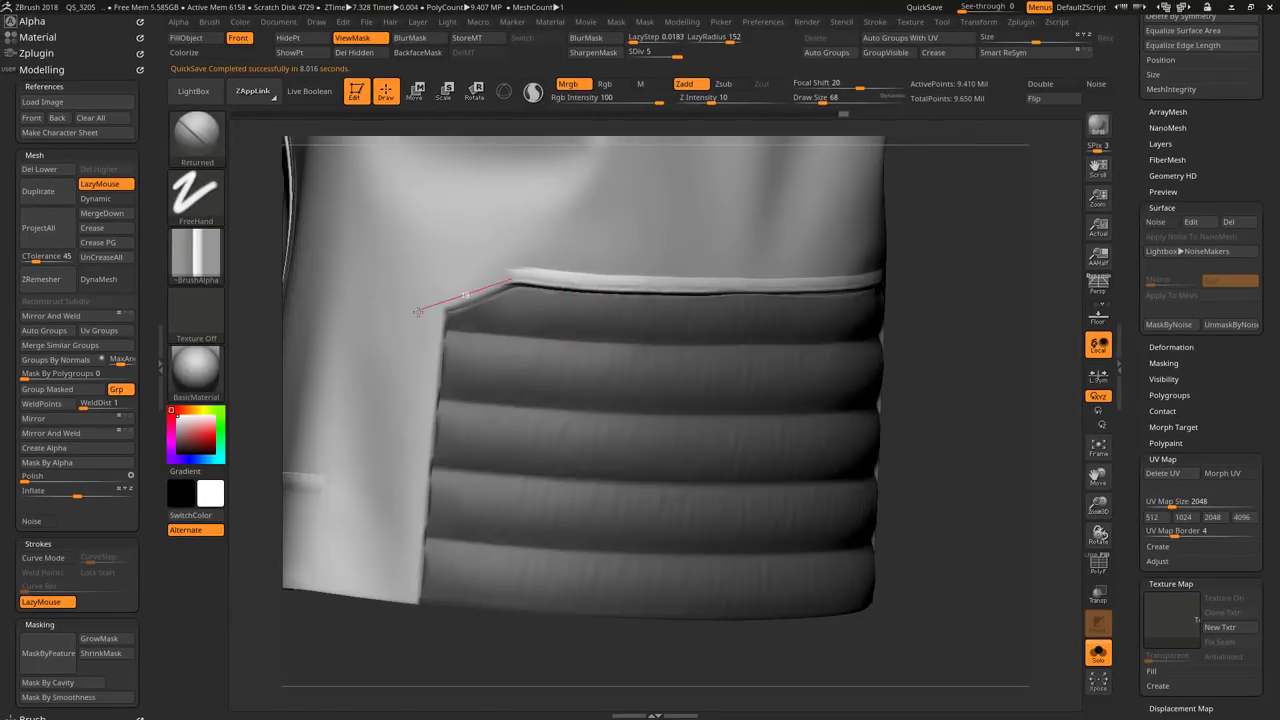
mouse_move(418, 312)
left_mouse_down()
mouse_move(410, 598)
mouse_move(778, 625)
left_mouse_up()
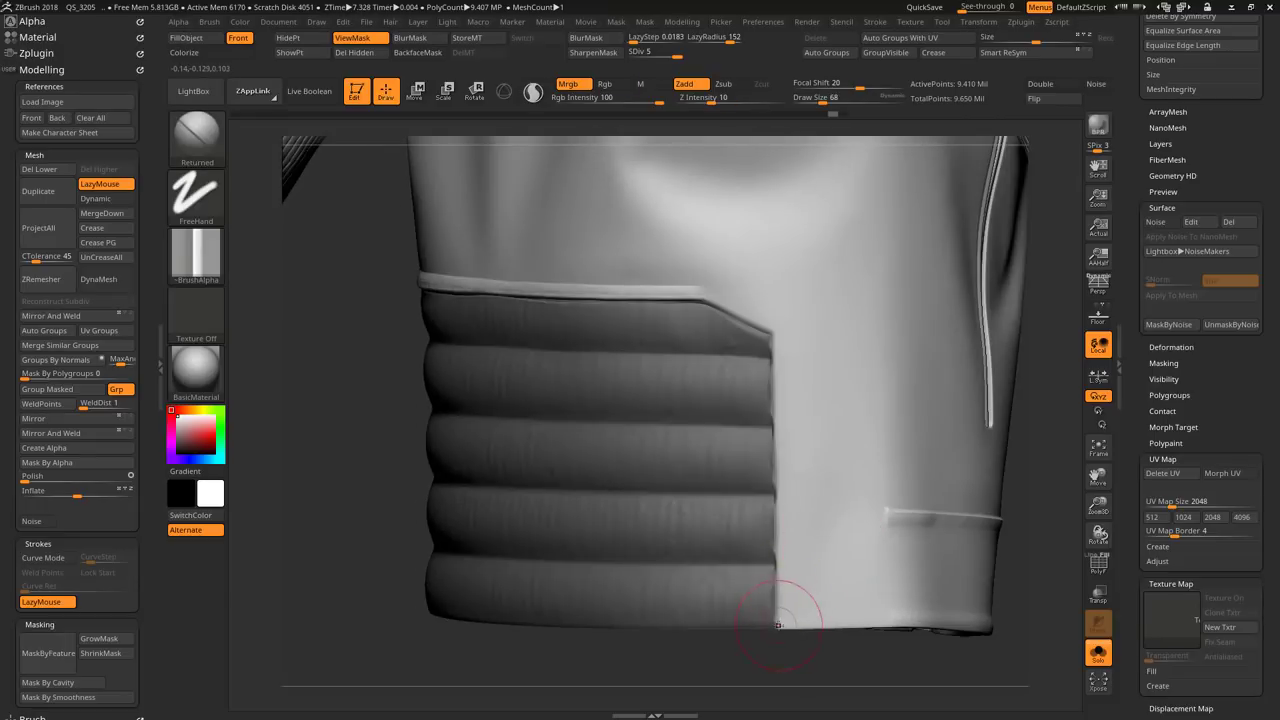
left_click_drag(780, 285, 771, 334)
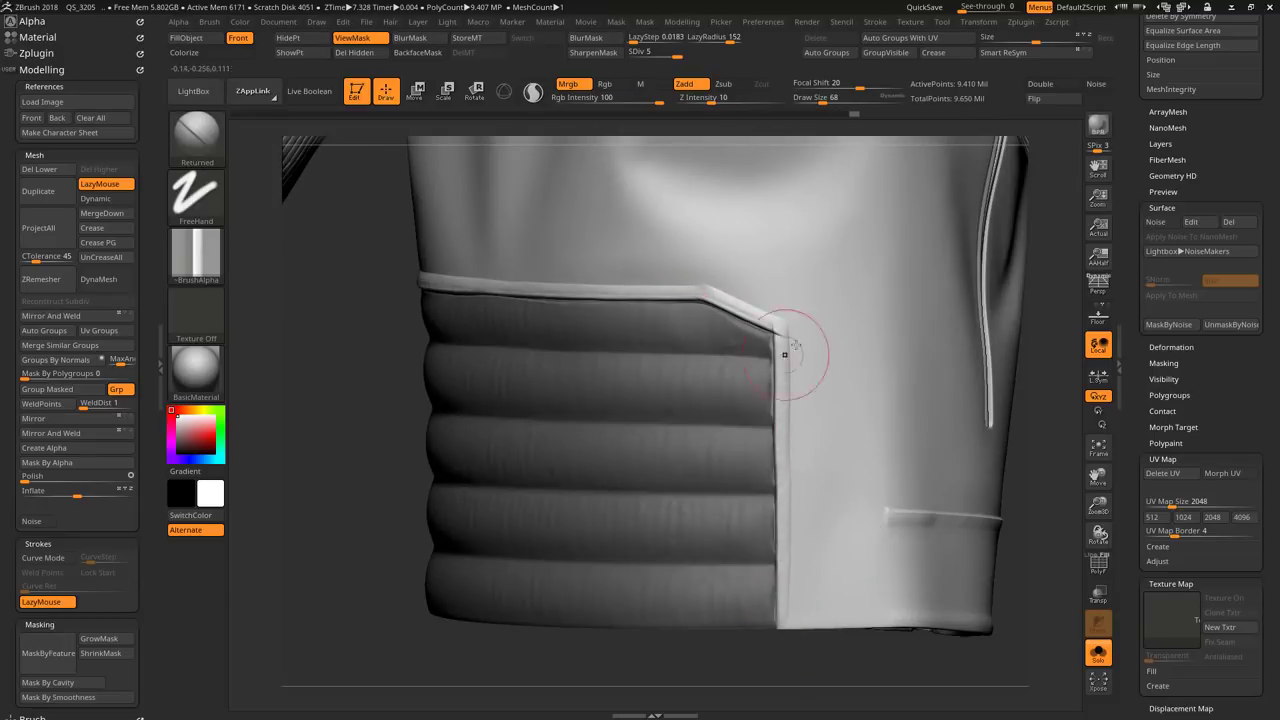
key("shift")
mouse_move(780, 333)
right_mouse_down("ctrl")
mouse_move(849, 483)
mouse_move(620, 546)
mouse_move(508, 358)
right_mouse_up("ctrl")
key("super")
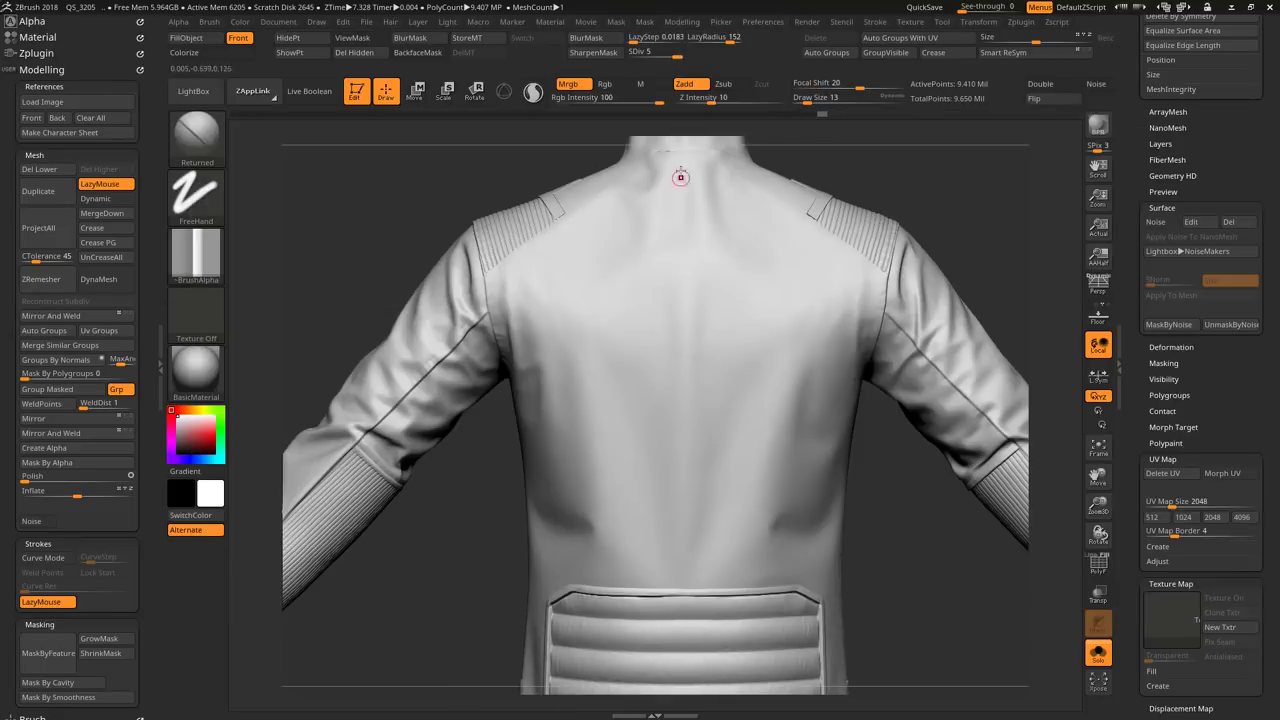
Step: Enlarge the brush, show polygroups and draw a stitch line along the lower hem seam
key("s")
left_click_drag(683, 150, 679, 445)
key("s")
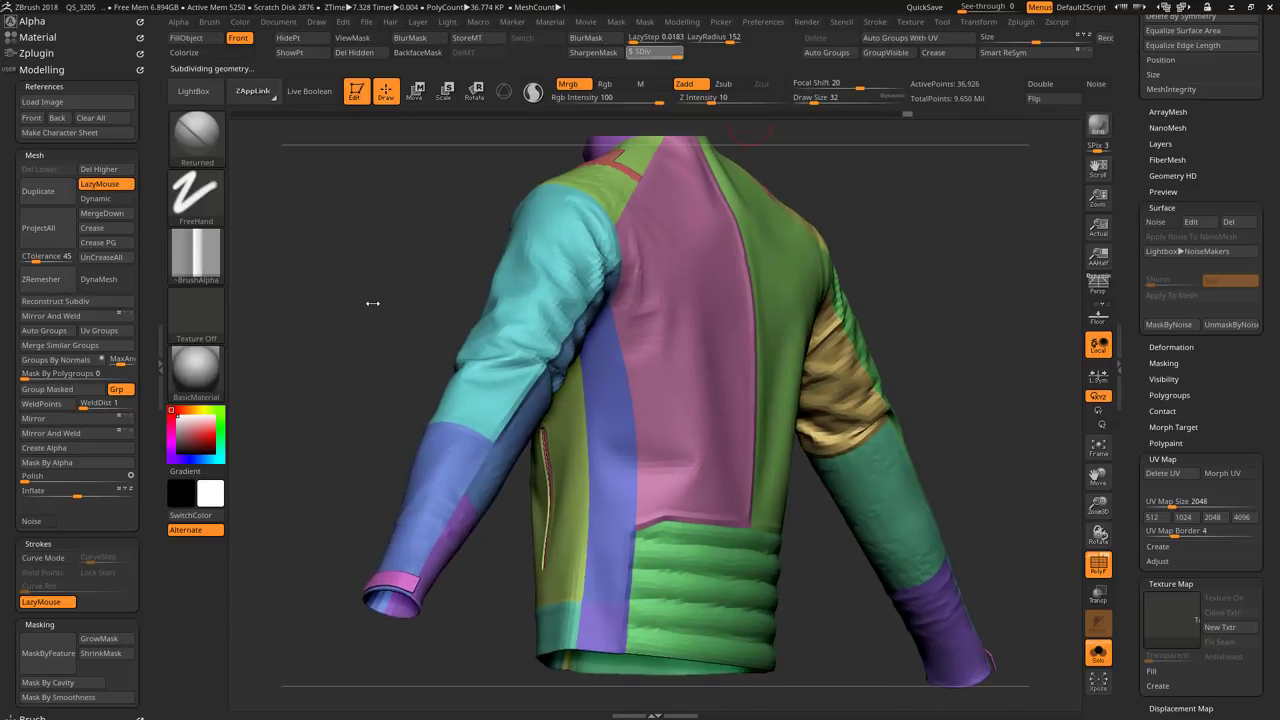
left_click_drag(372, 303, 408, 208)
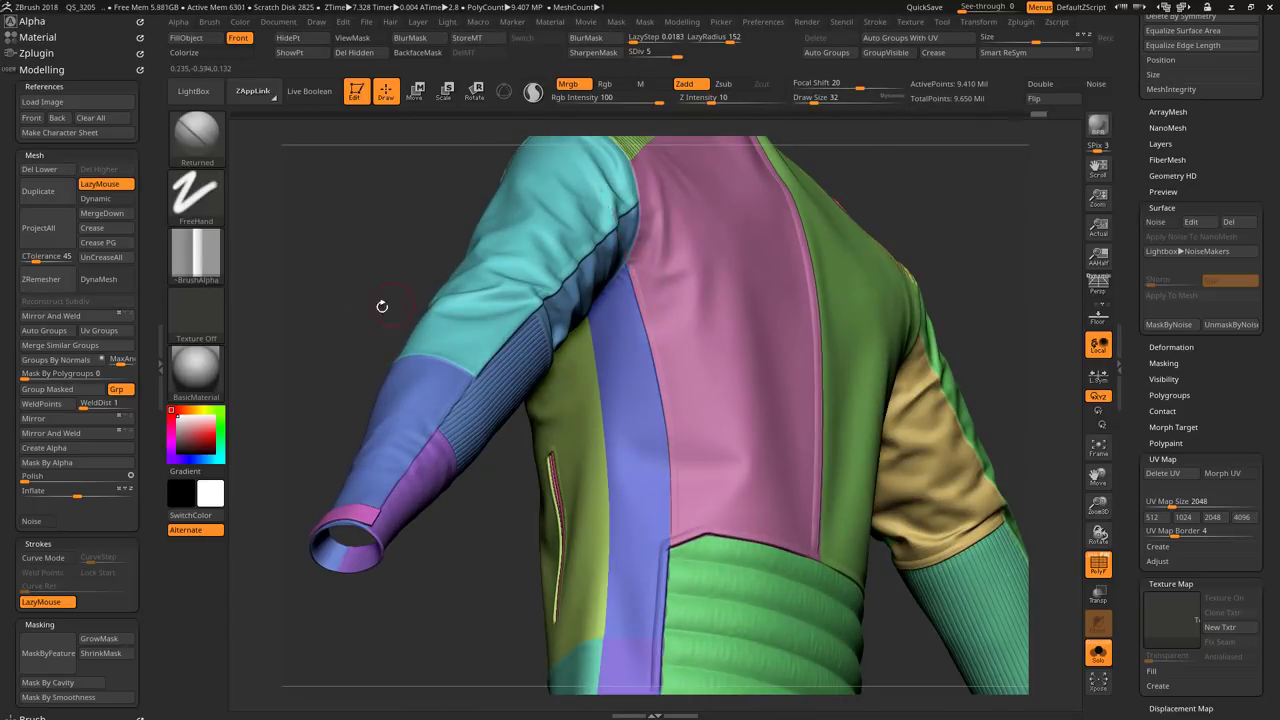
left_click_drag(382, 306, 818, 196)
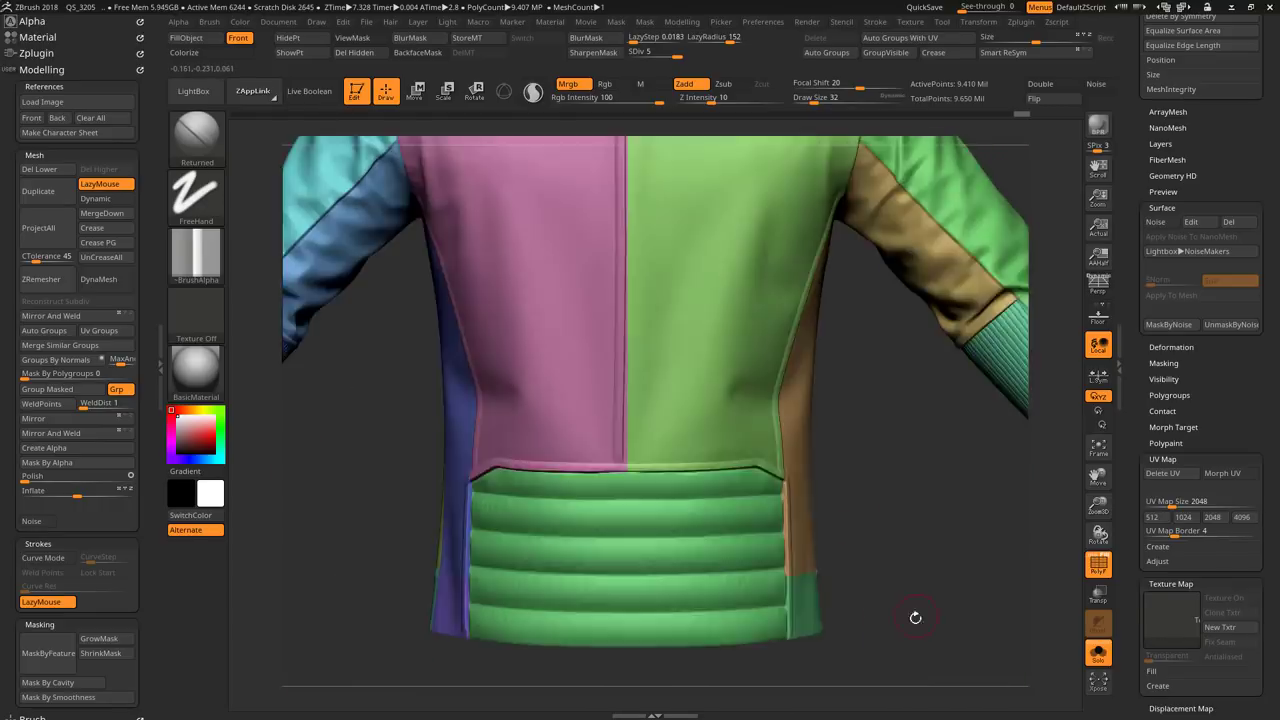
key("shift+f")
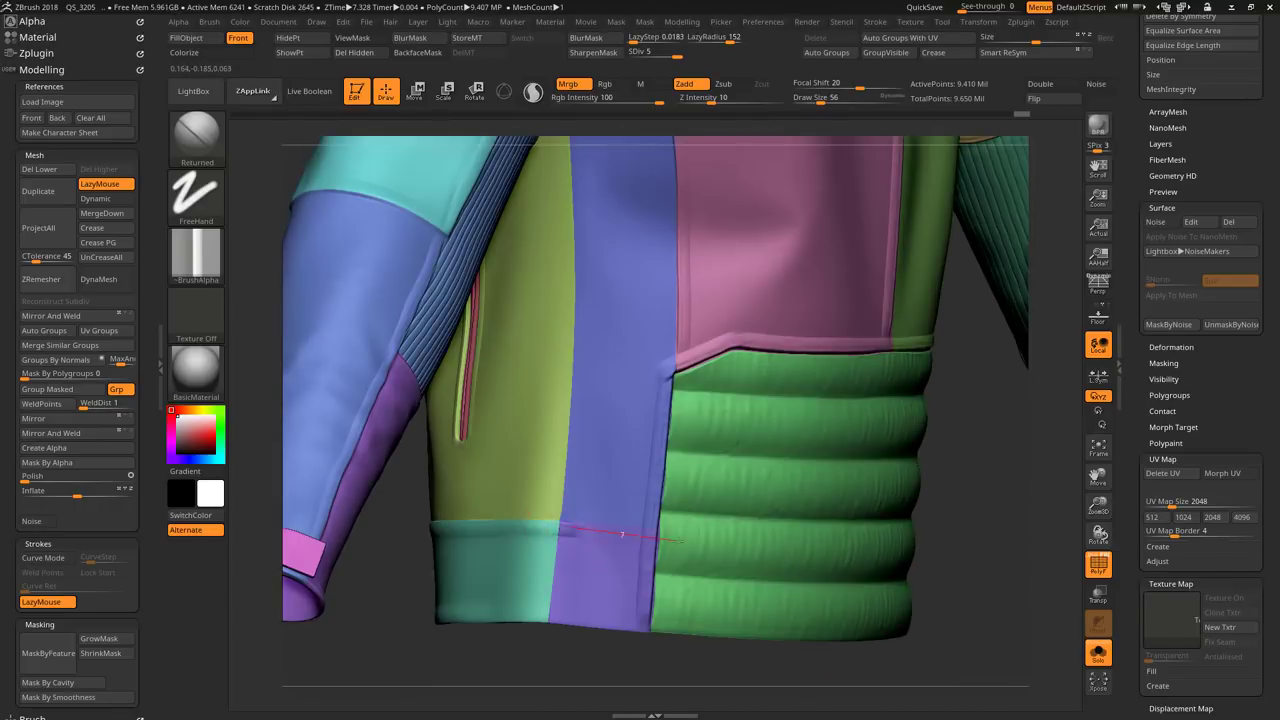
left_click_drag(677, 543, 697, 540)
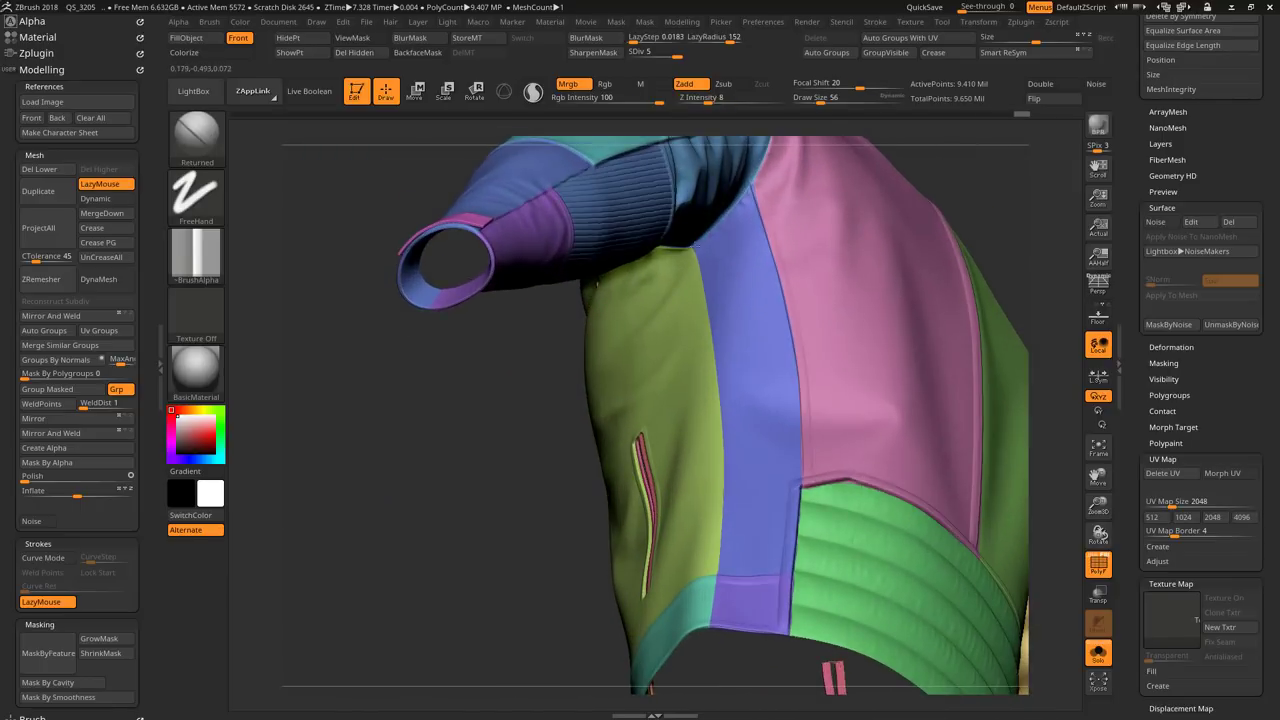
Step: Orbit around the sleeve cuff and jacket to bring the hem seam back into view
key("shift+f")
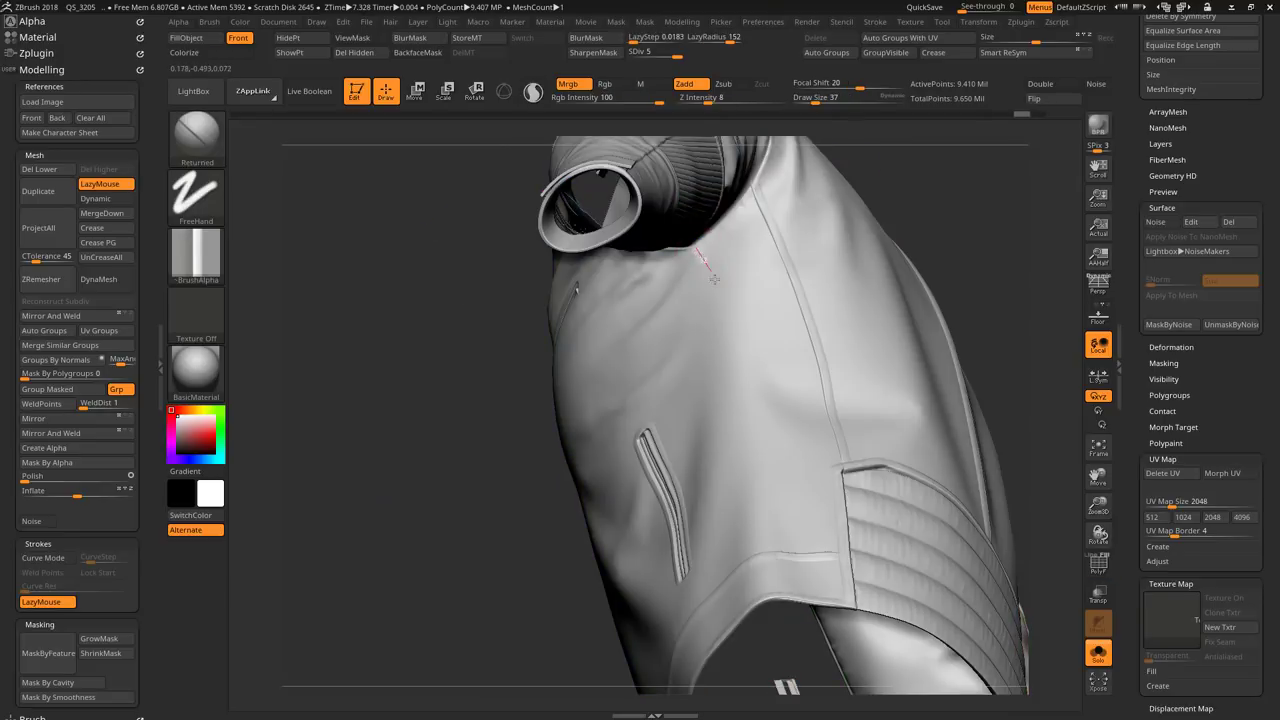
key("shift+f")
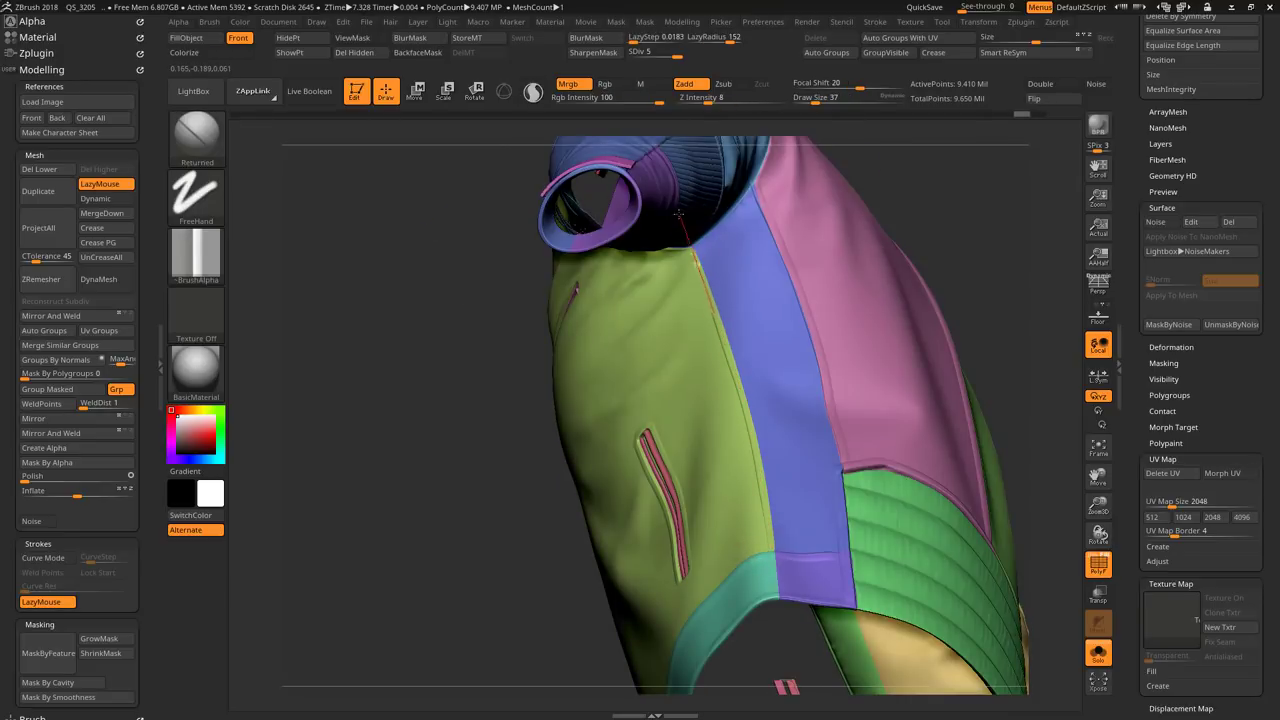
key("shift+f")
key("shift+f")
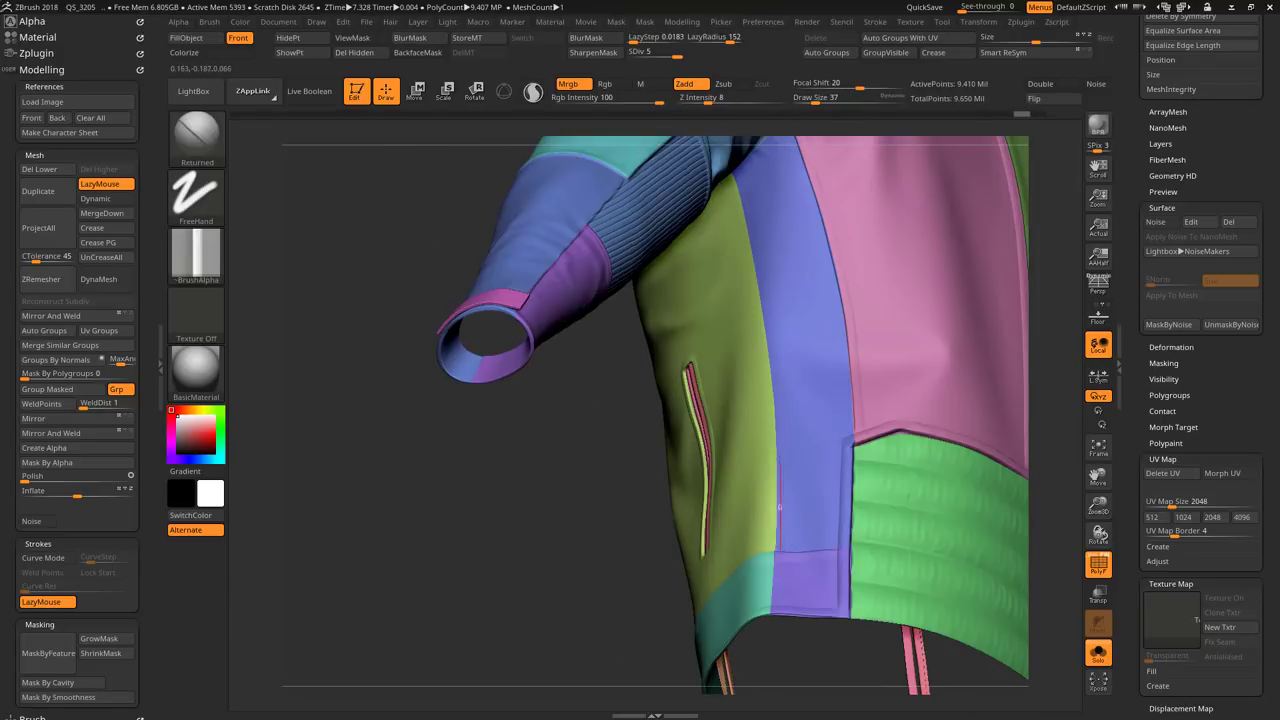
left_click_drag(394, 437, 770, 297)
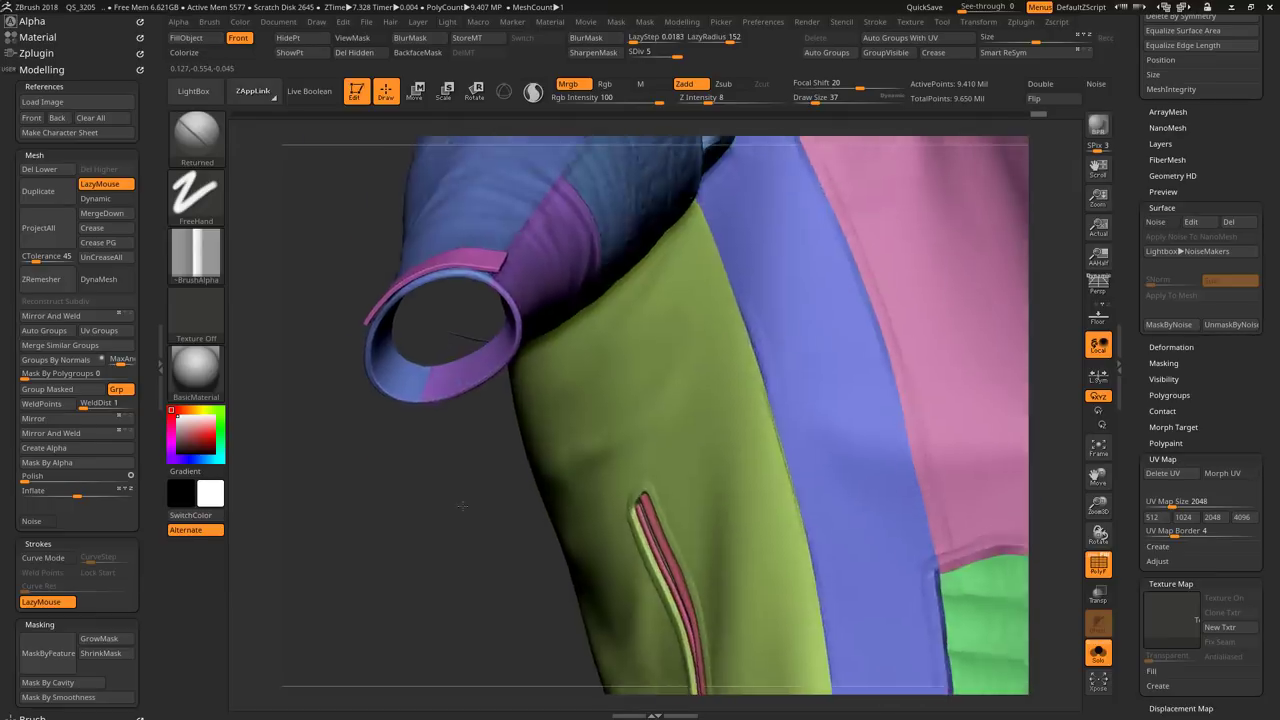
key("f")
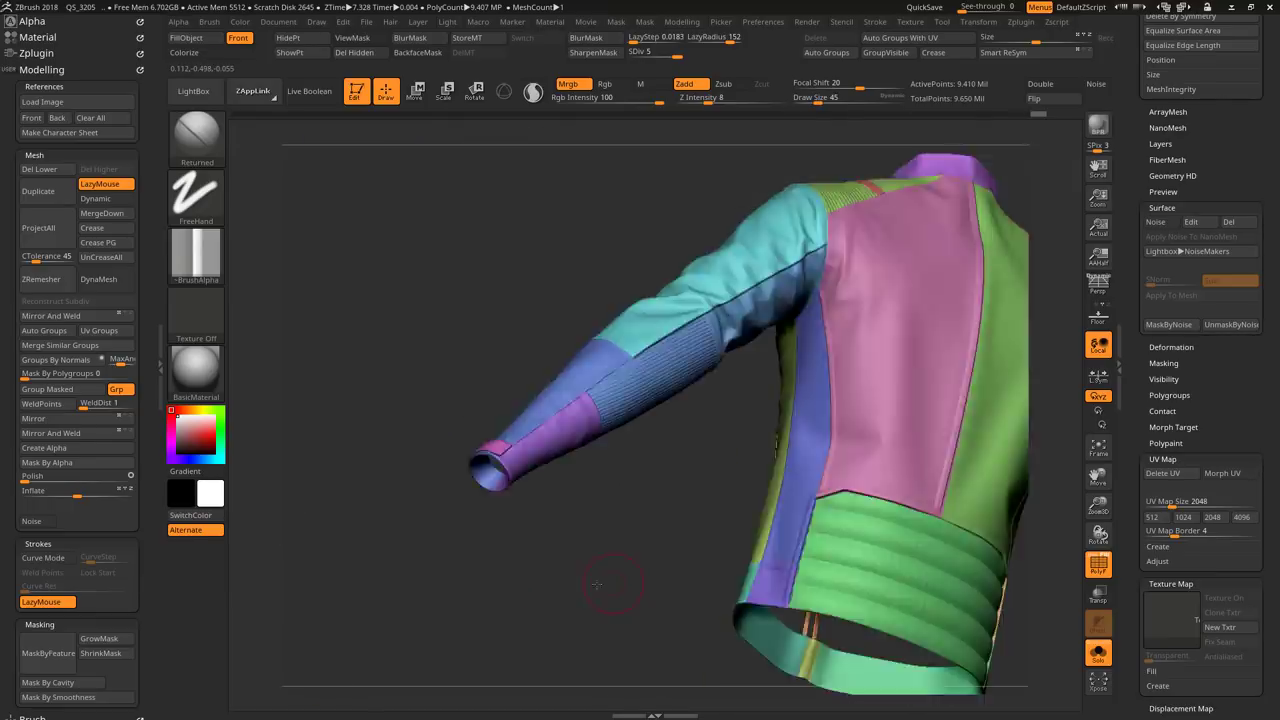
mouse_move(741, 208)
left_mouse_down()
mouse_move(897, 337)
mouse_move(641, 270)
left_mouse_up()
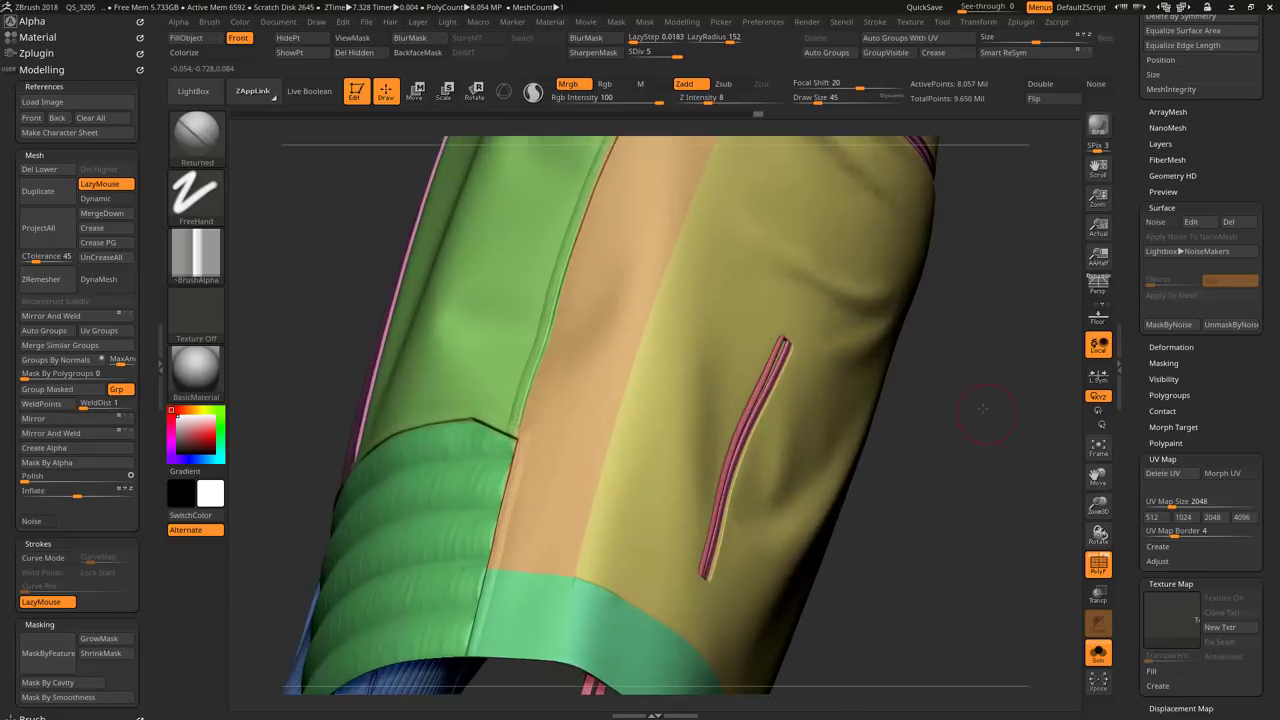
right_click_drag(542, 605, 533, 493)
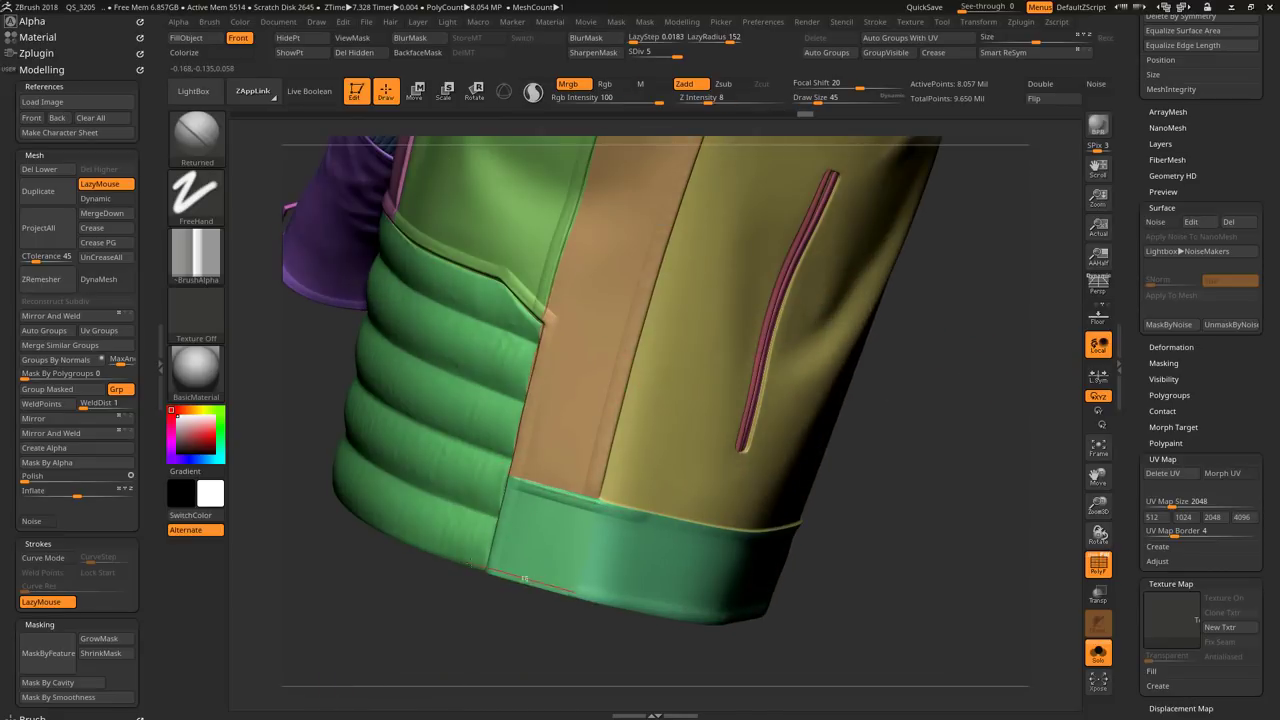
right_click_drag(524, 578, 509, 423)
Step: Stitch the hem band's top seam around the front with the Sewing_Bumped brush
key("b")
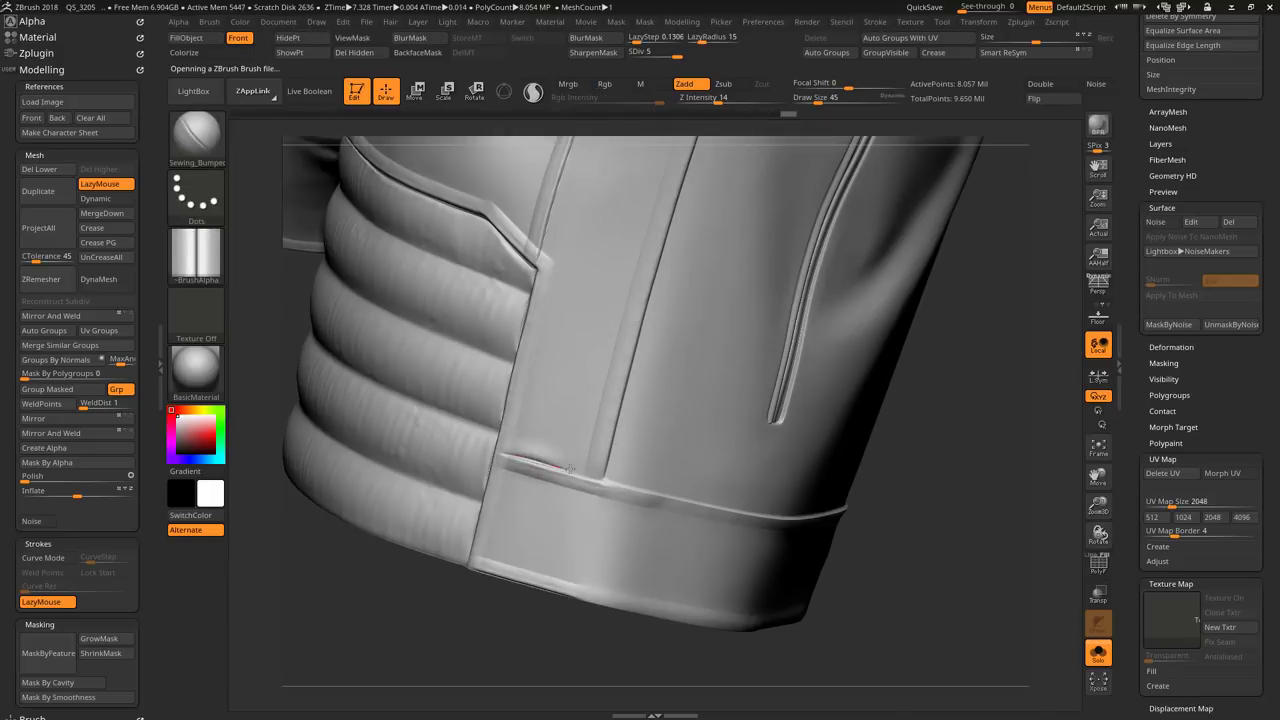
mouse_move(878, 570)
right_mouse_down()
mouse_move(758, 541)
mouse_move(854, 489)
mouse_move(820, 470)
right_mouse_up()
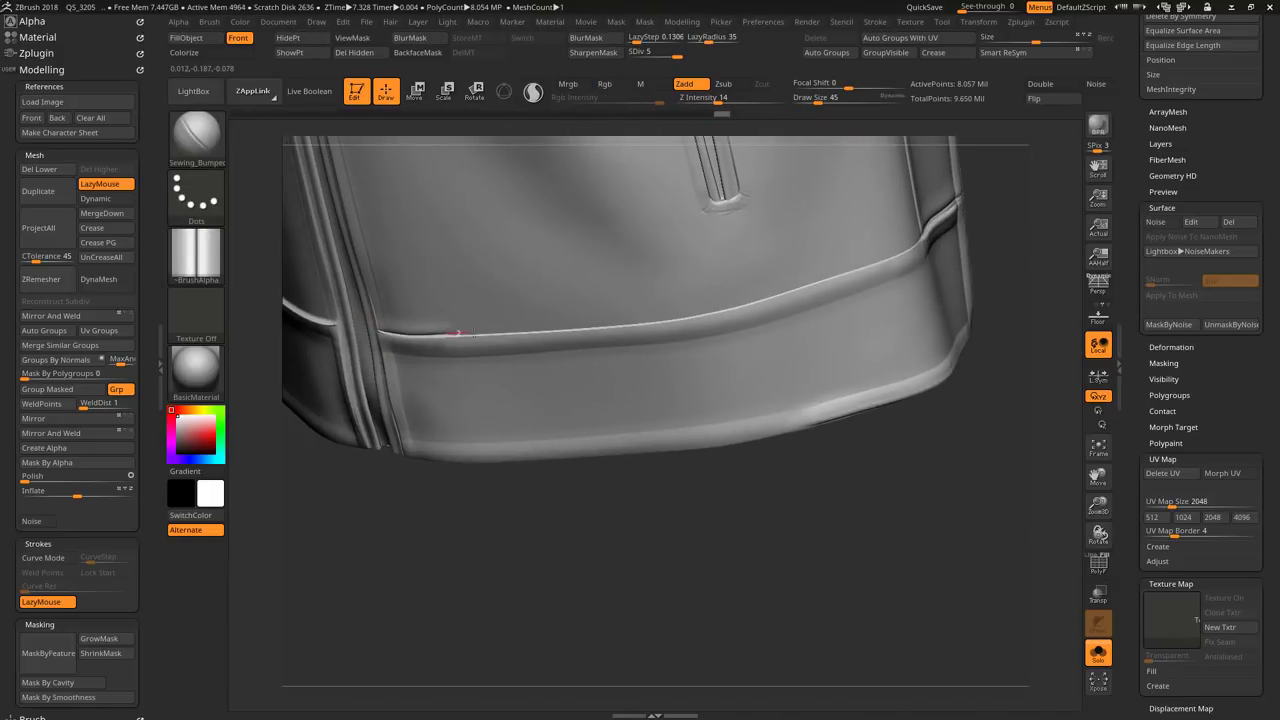
right_click_drag(457, 332, 740, 140)
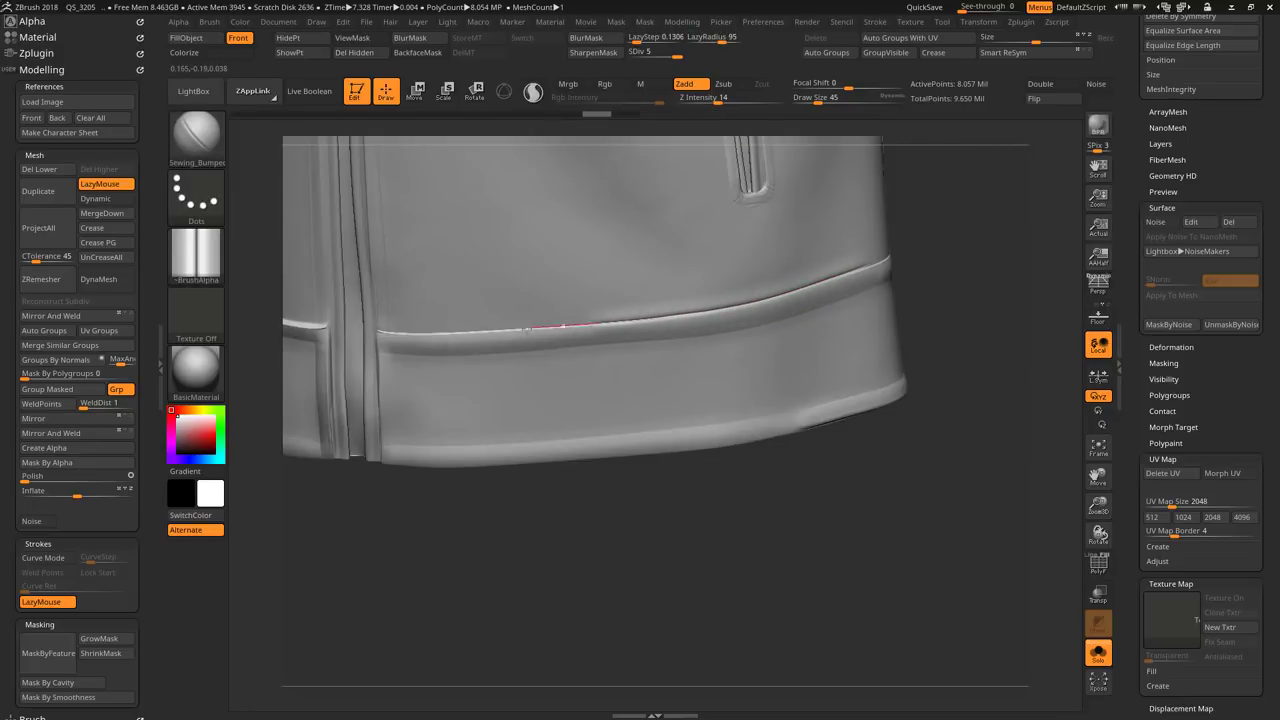
mouse_move(401, 332)
right_mouse_down()
mouse_move(814, 503)
mouse_move(517, 287)
right_mouse_up()
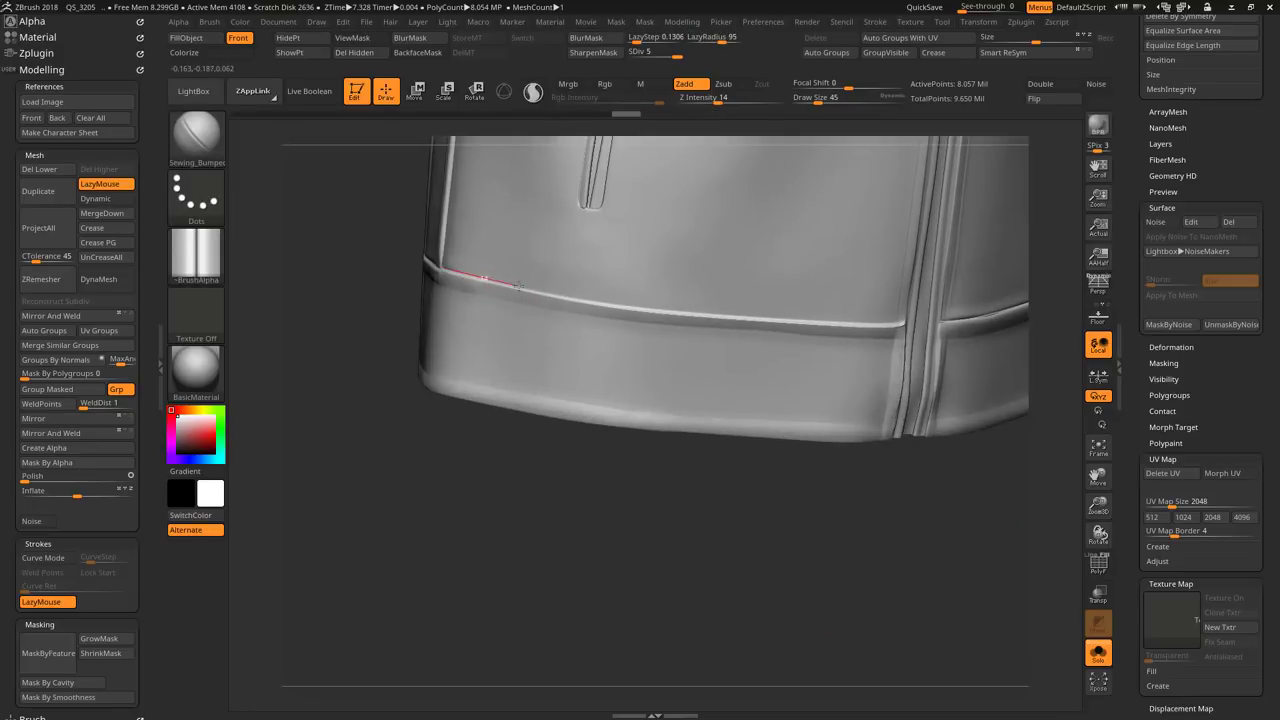
mouse_move(905, 322)
right_mouse_down()
mouse_move(700, 400)
mouse_move(769, 521)
mouse_move(503, 366)
mouse_move(734, 571)
mouse_move(571, 529)
mouse_move(894, 591)
mouse_move(648, 584)
mouse_move(389, 234)
mouse_move(809, 277)
right_mouse_up()
Step: Isolate the purple collar polygroup and check the front reference photo
key("shift+f")
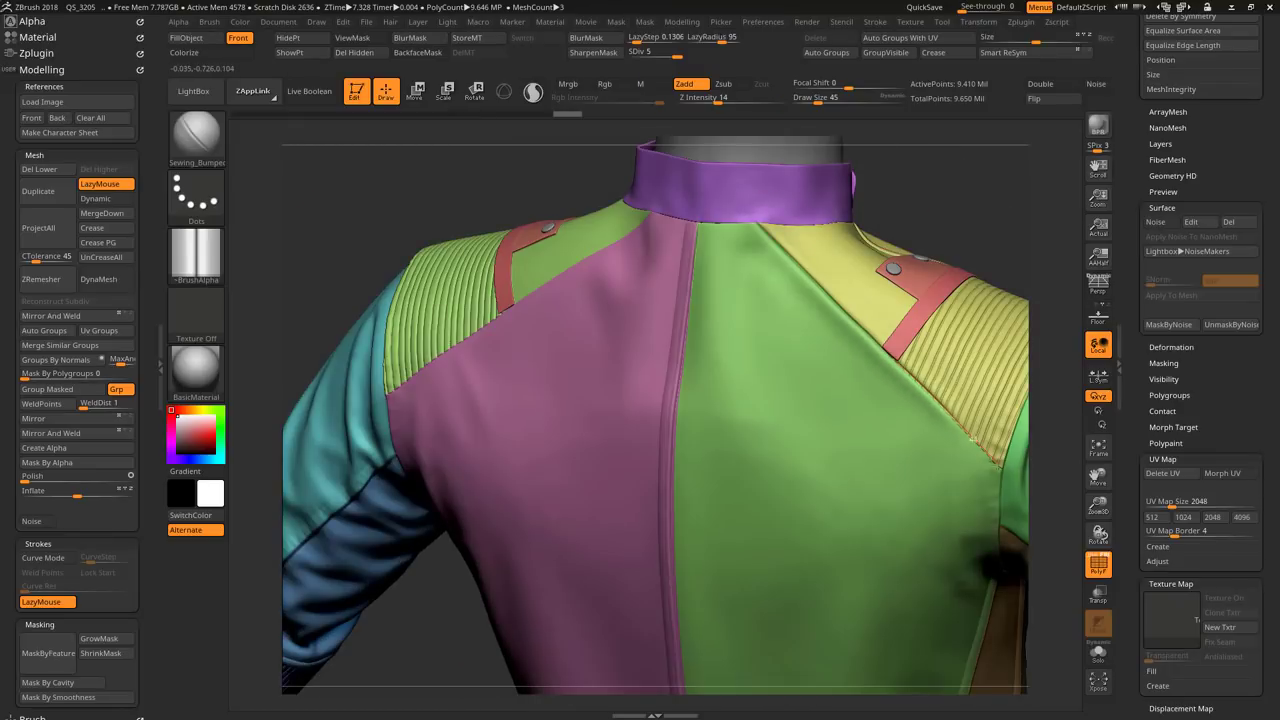
key("shift+f")
mouse_move(970, 437)
right_mouse_down()
mouse_move(371, 251)
mouse_move(716, 255)
right_mouse_up()
key("shift+f")
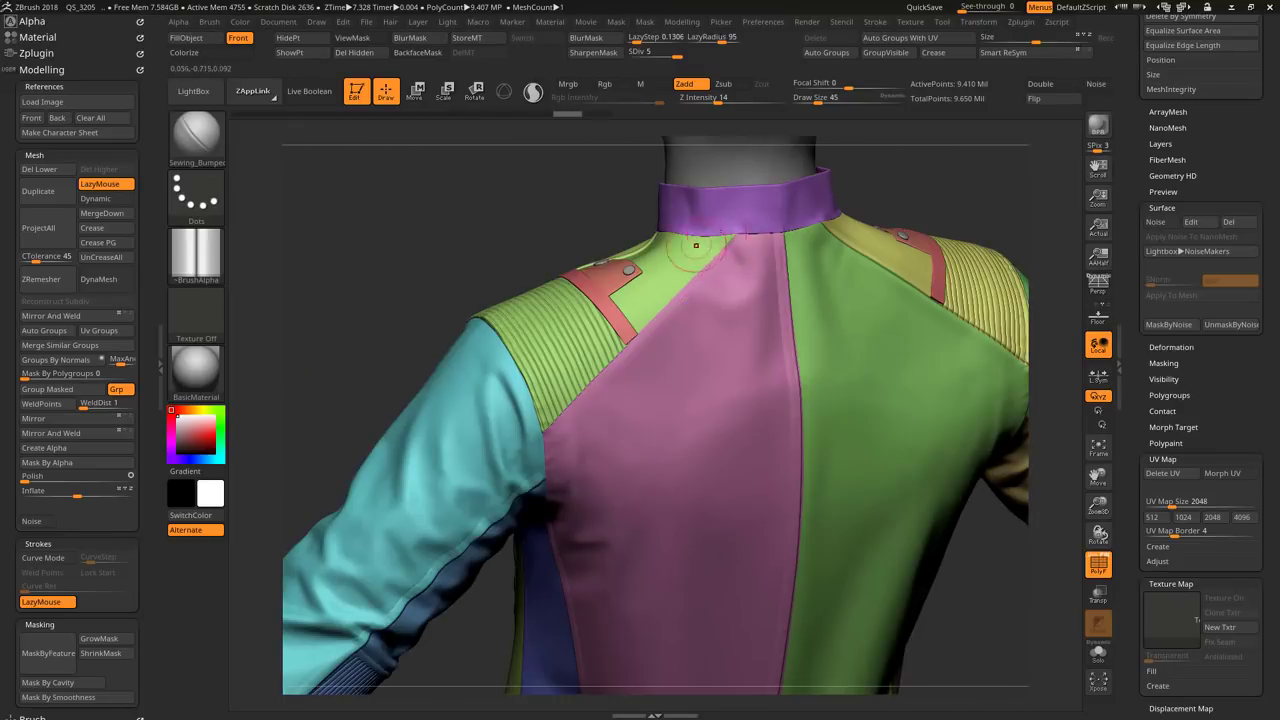
left_click(696, 240, "ctrl+shift")
left_click(720, 244, "ctrl+shift")
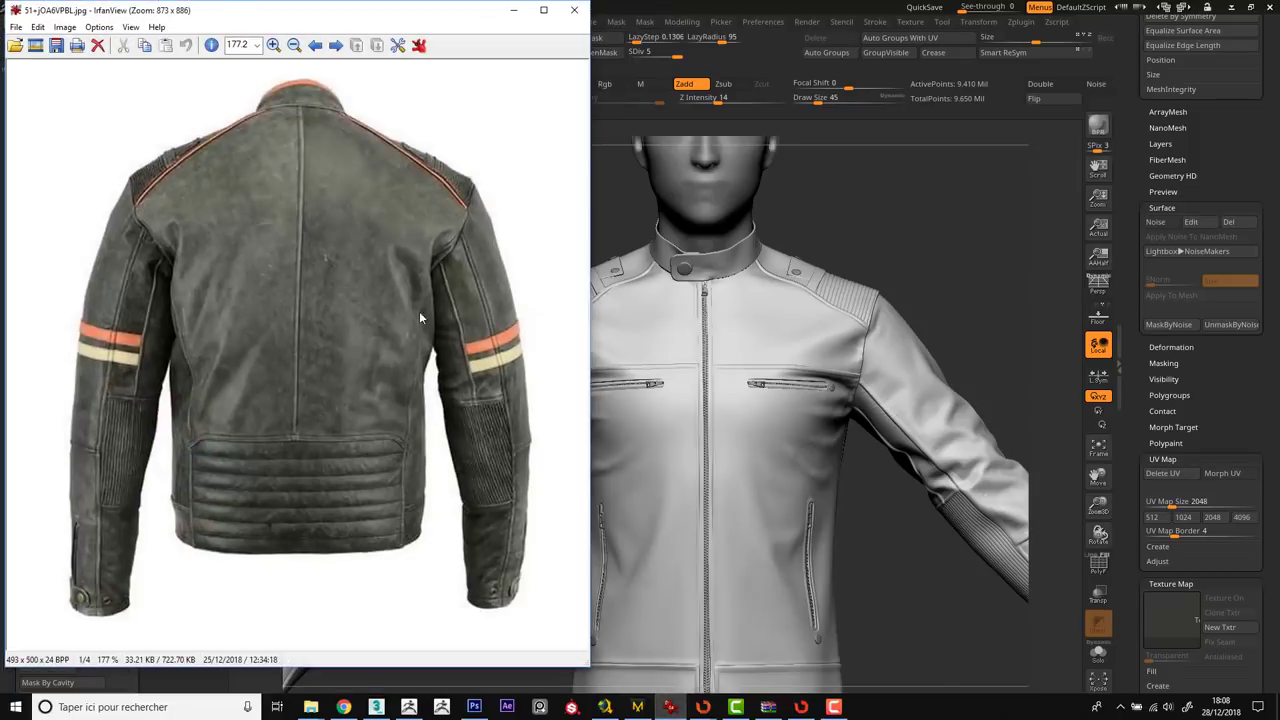
left_click(336, 45)
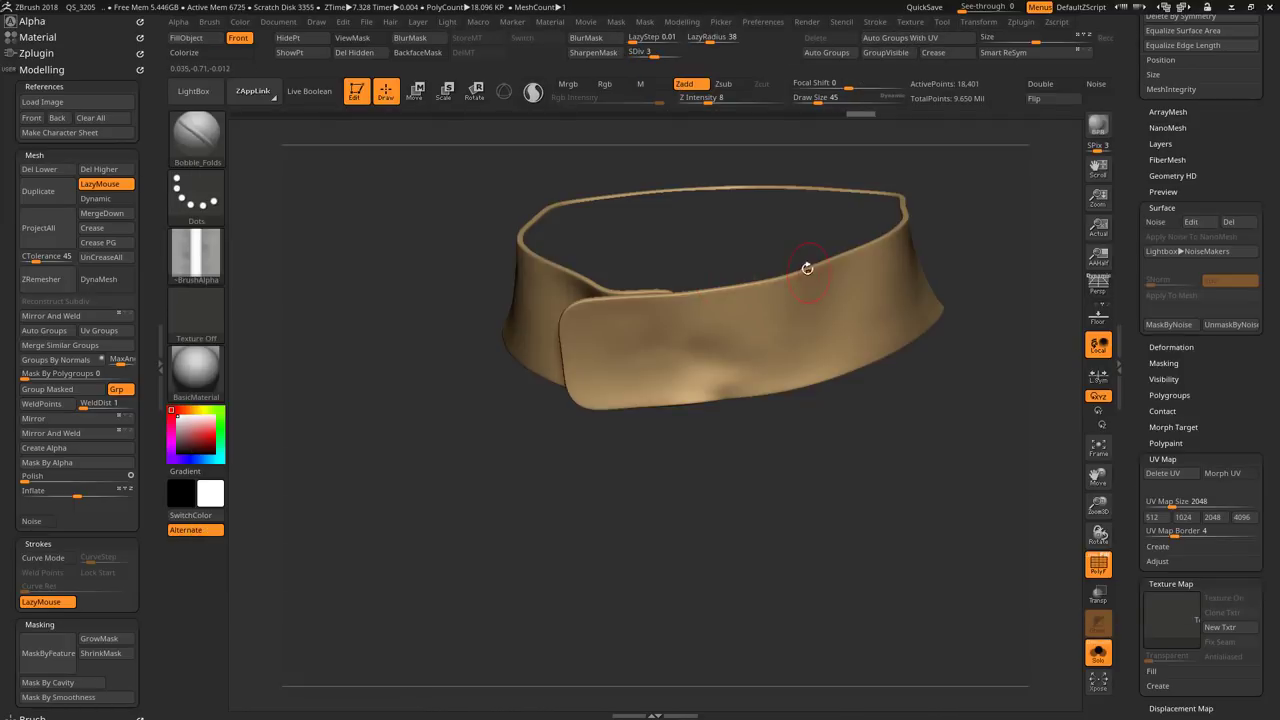
Step: Add a fold crease to the collar and inspect its edges from several angles
left_click_drag(835, 266, 715, 297)
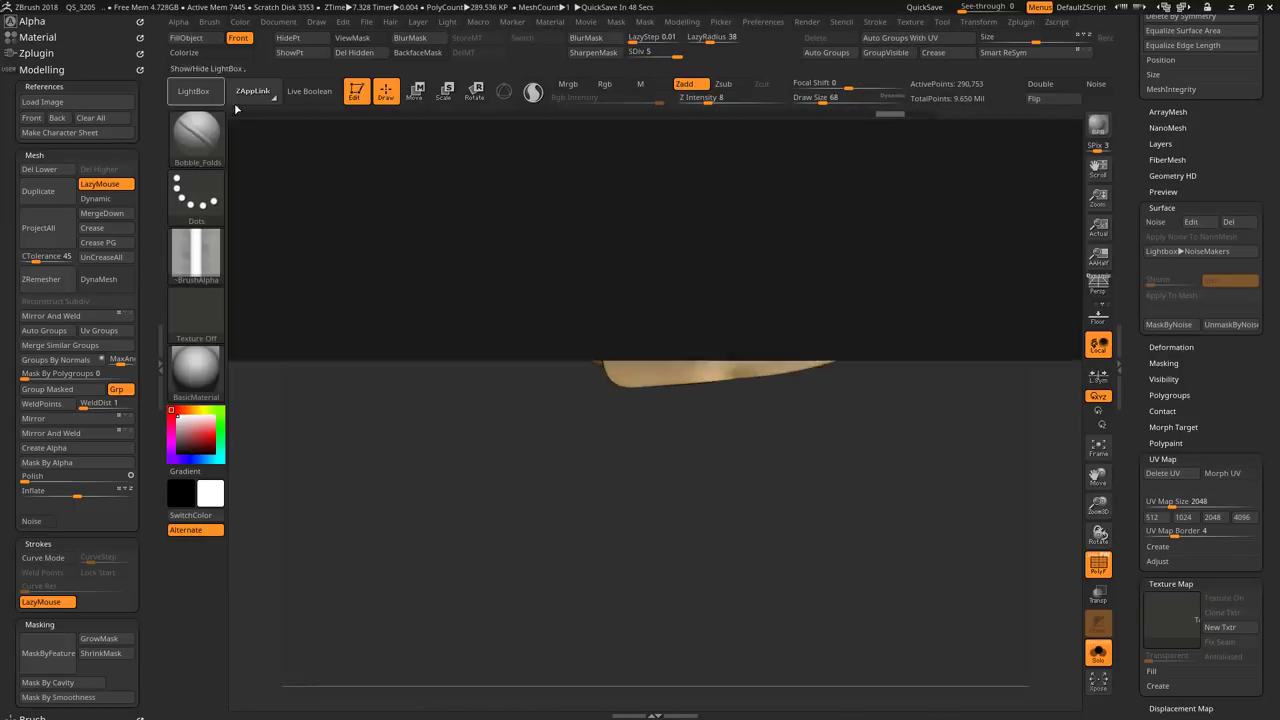
left_click_drag(706, 532, 577, 310)
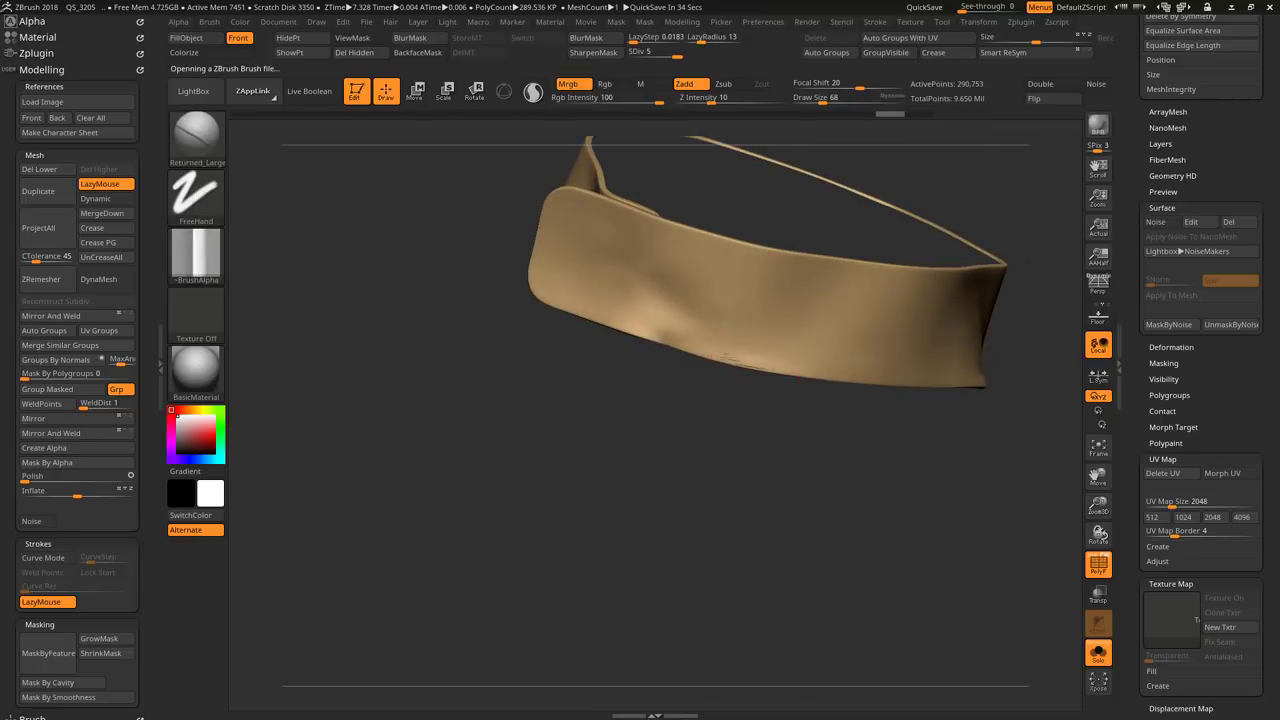
key("shift+f")
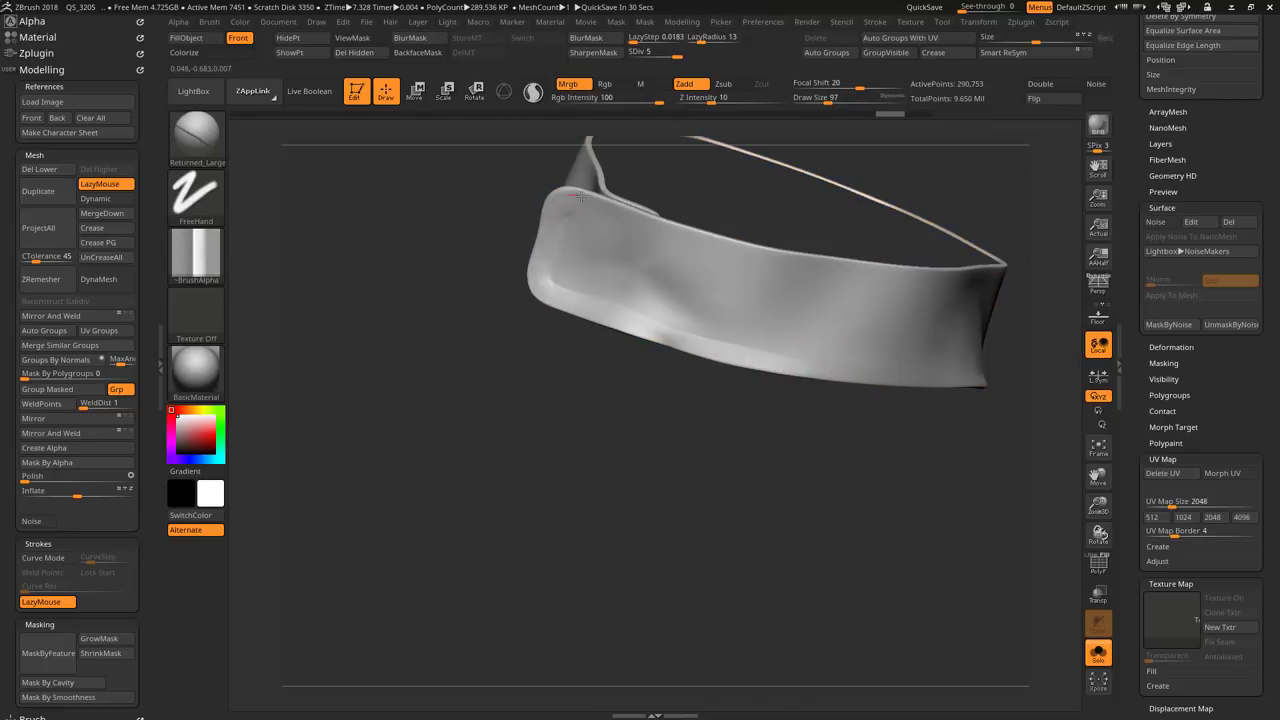
left_click_drag(754, 433, 709, 51)
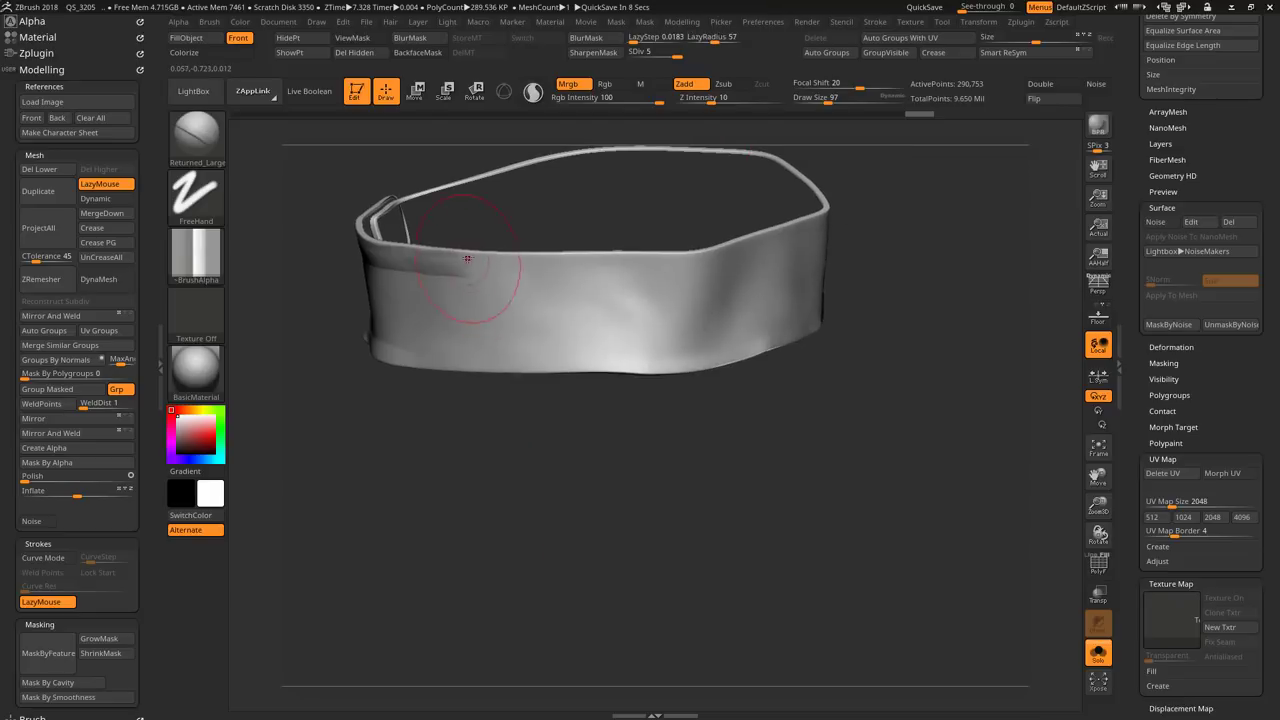
left_click_drag(849, 288, 500, 257)
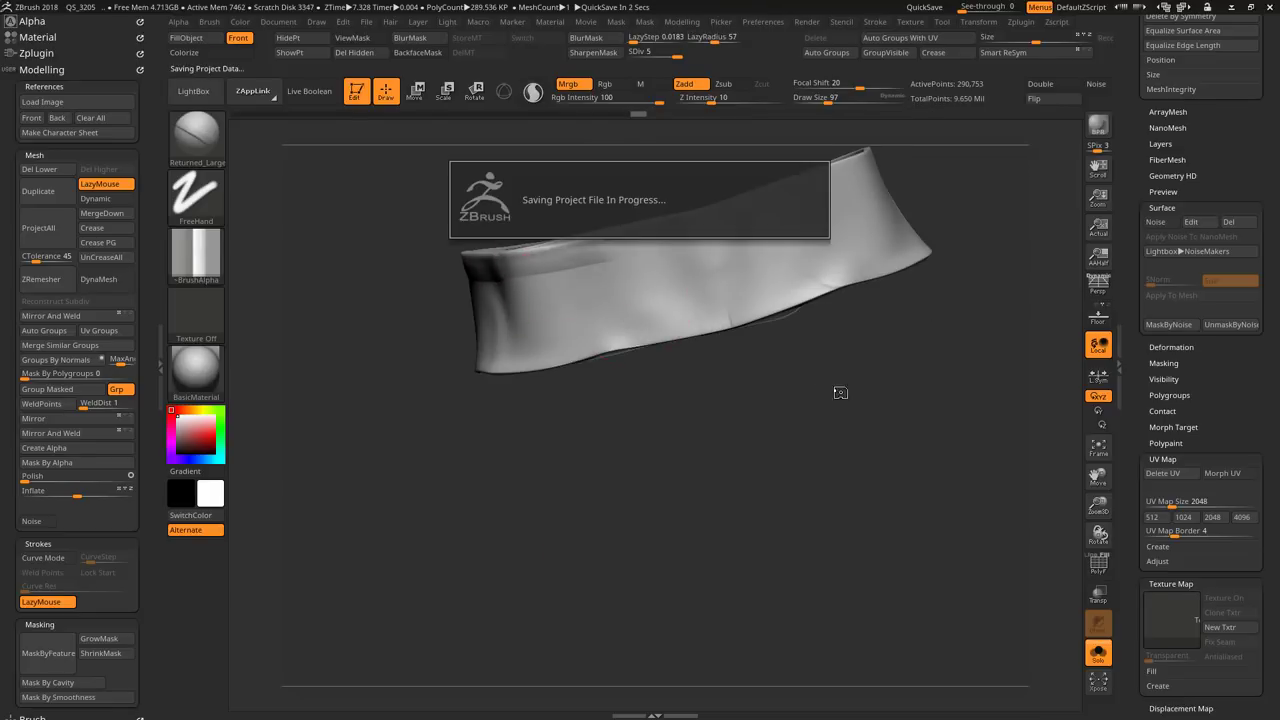
left_click_drag(840, 393, 751, 359)
left_click_drag(758, 215, 588, 305)
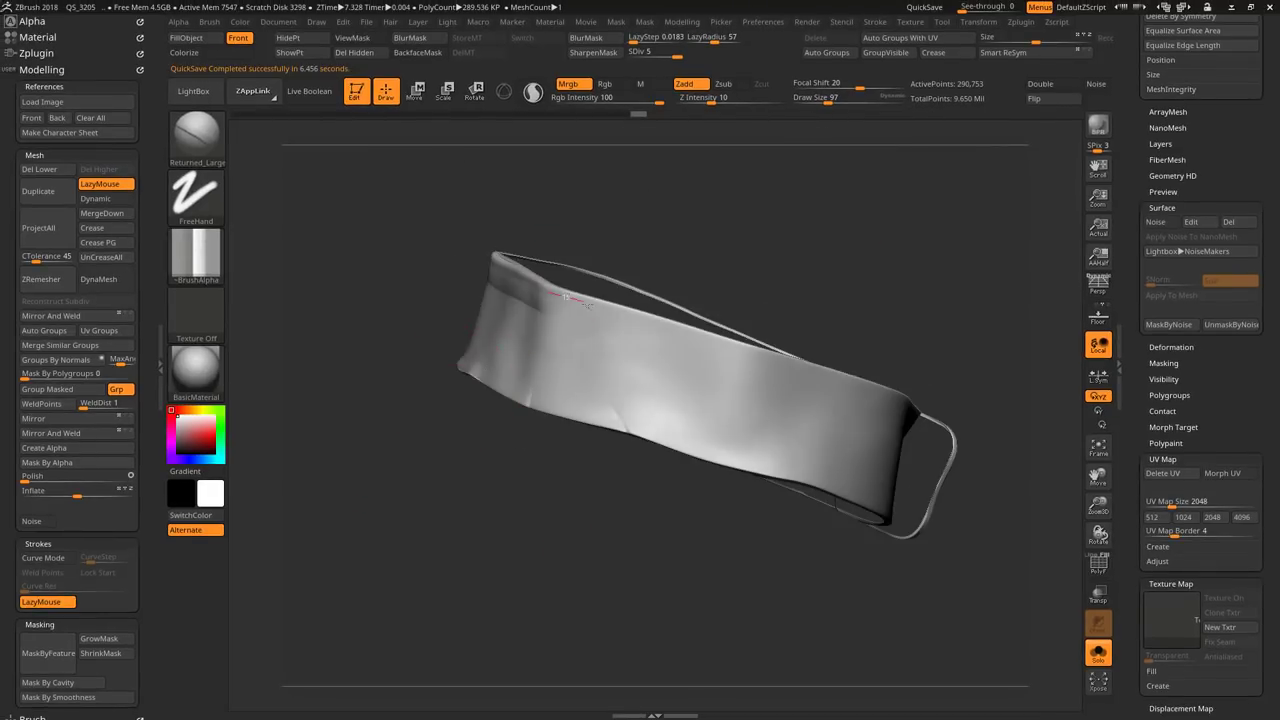
left_click_drag(793, 365, 714, 360)
left_click_drag(1024, 430, 943, 537)
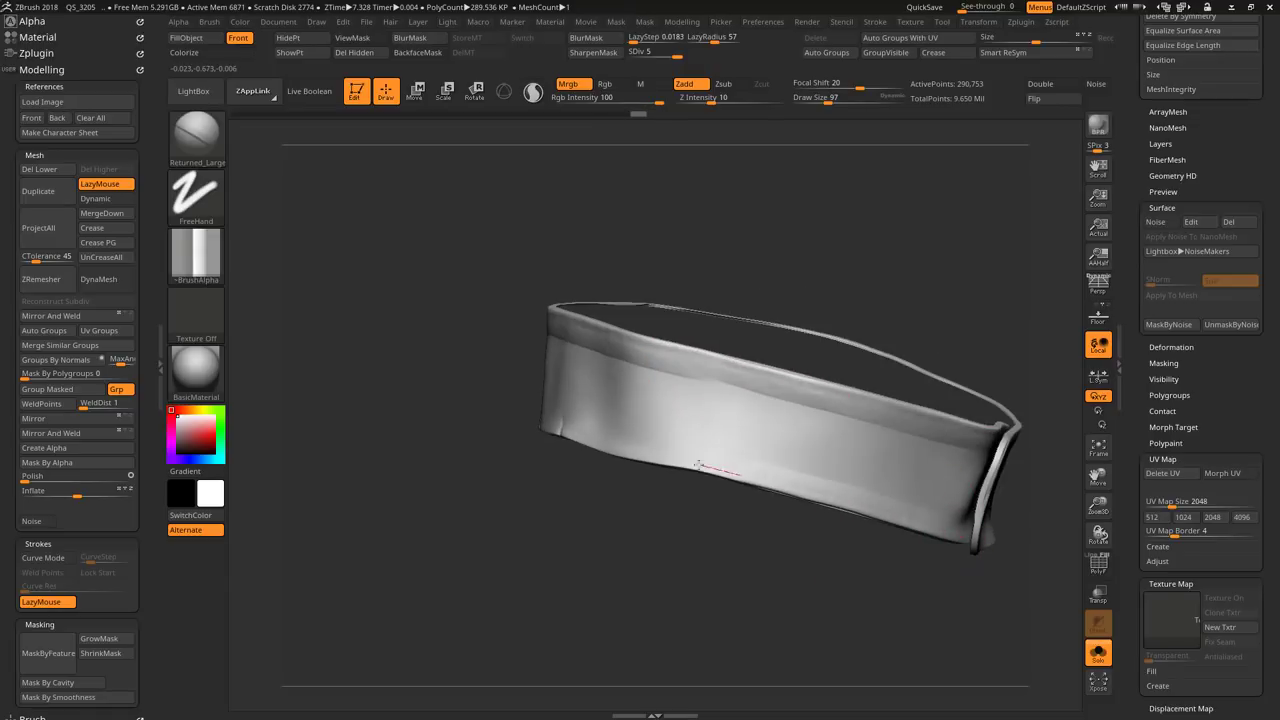
left_click_drag(698, 465, 875, 469)
left_click_drag(697, 443, 714, 400)
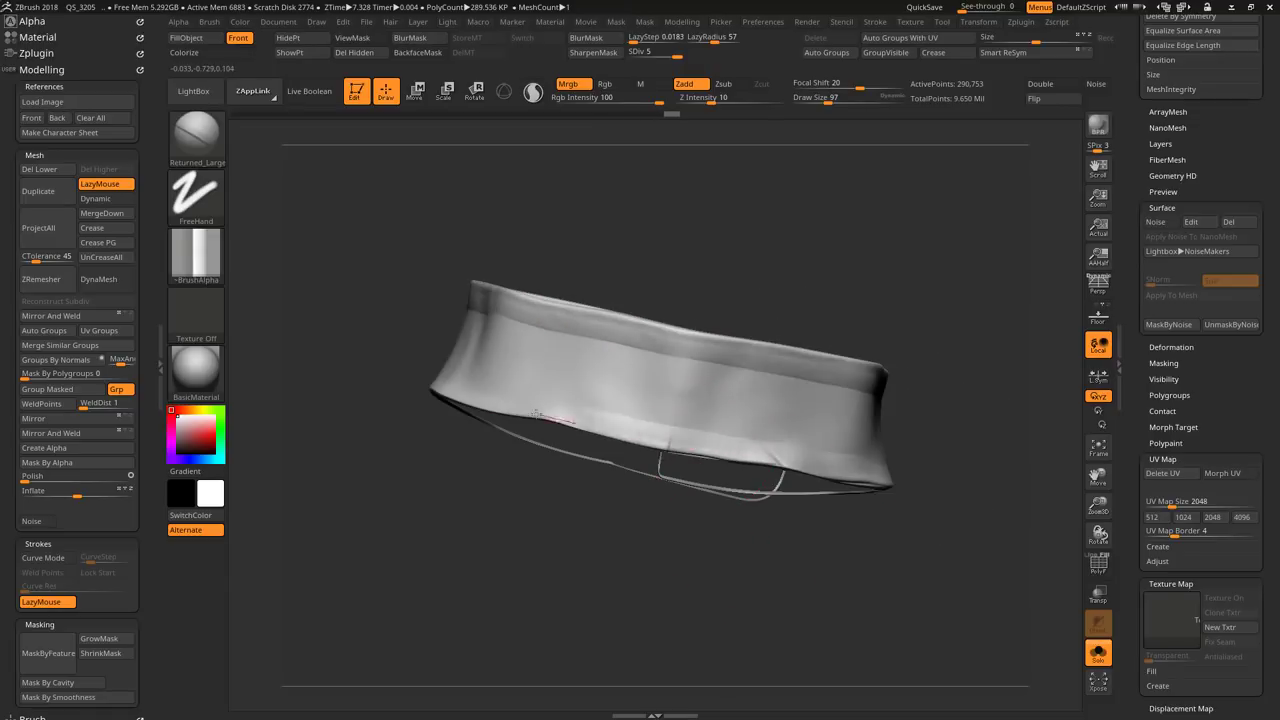
mouse_move(657, 457)
left_mouse_down()
mouse_move(814, 414)
mouse_move(603, 481)
left_mouse_up()
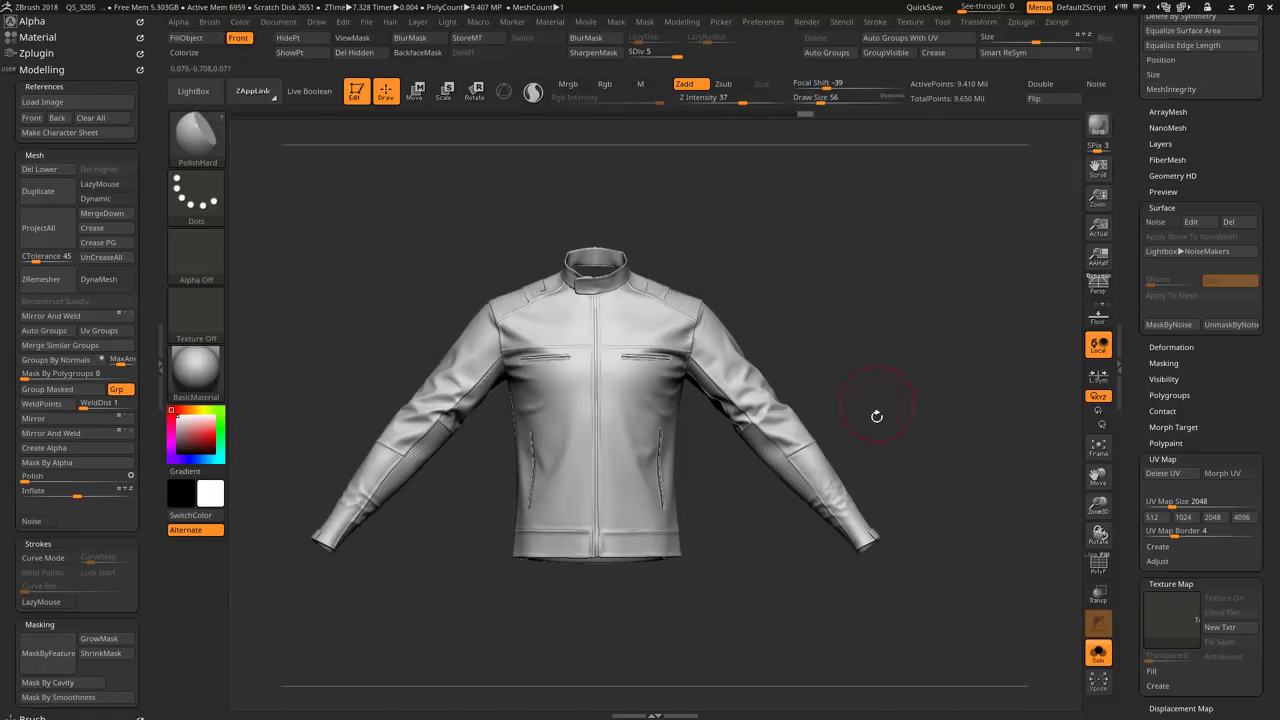
Step: Sculpt a rolled lip around the lower vertical pocket slot with the PolishHard brush
key("b")
left_click(527, 557)
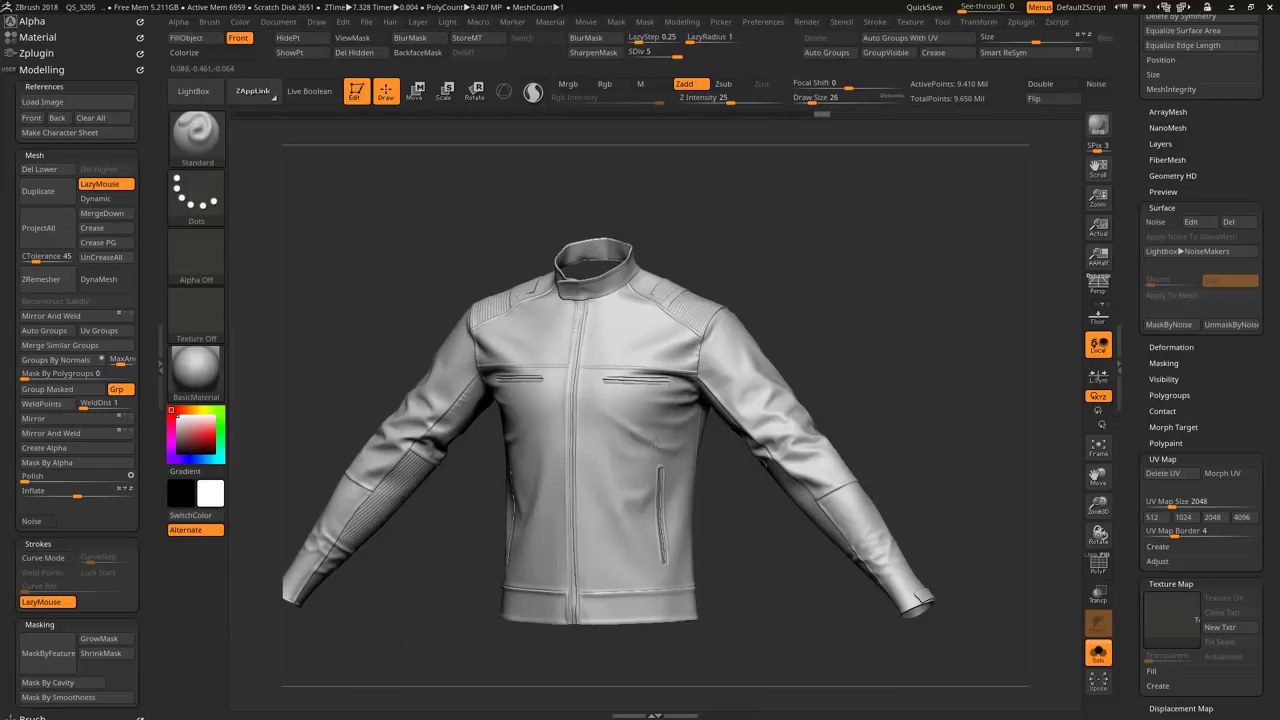
key("b")
key("p")
key("h")
key("s")
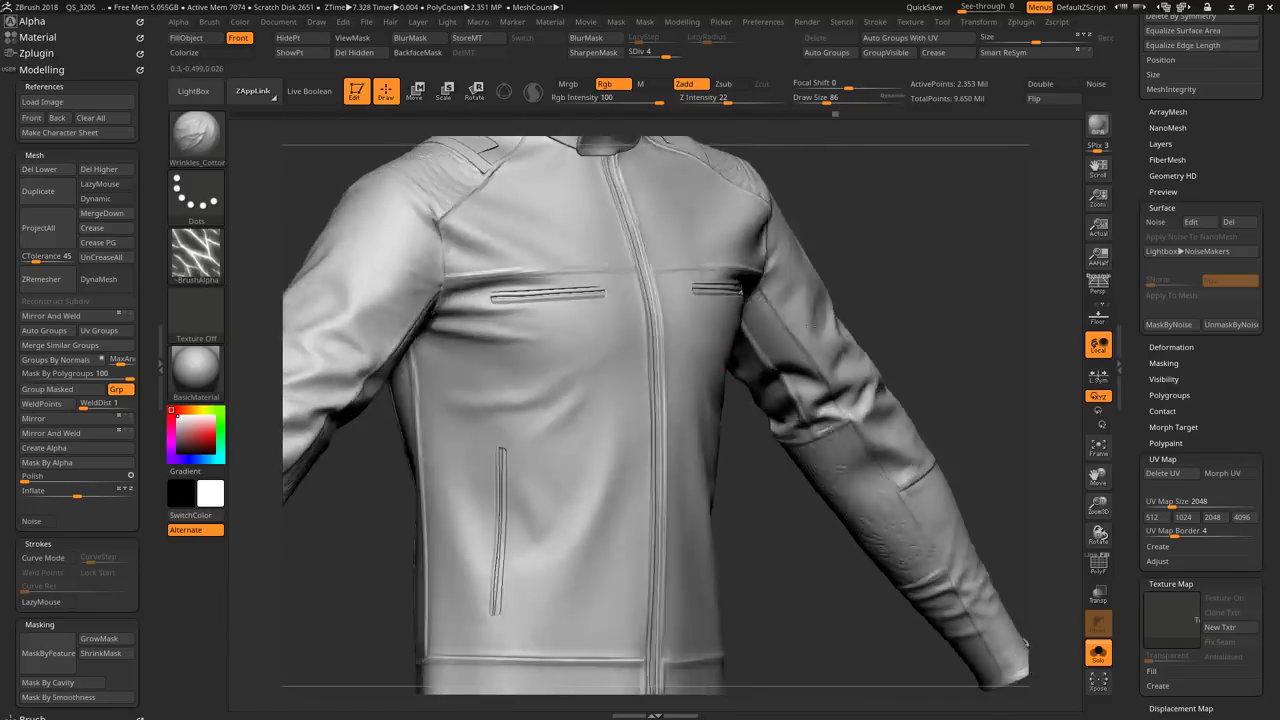
left_click_drag(517, 333, 723, 455)
key("shift")
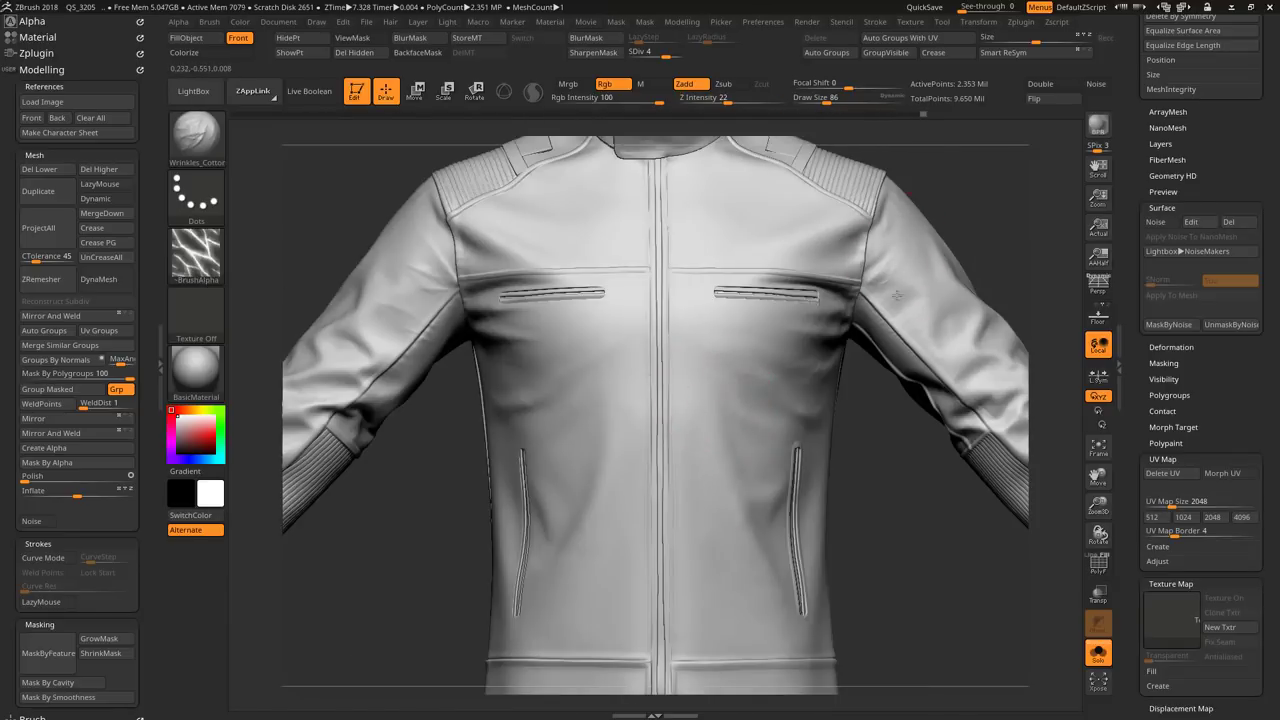
left_click_drag(437, 270, 576, 327)
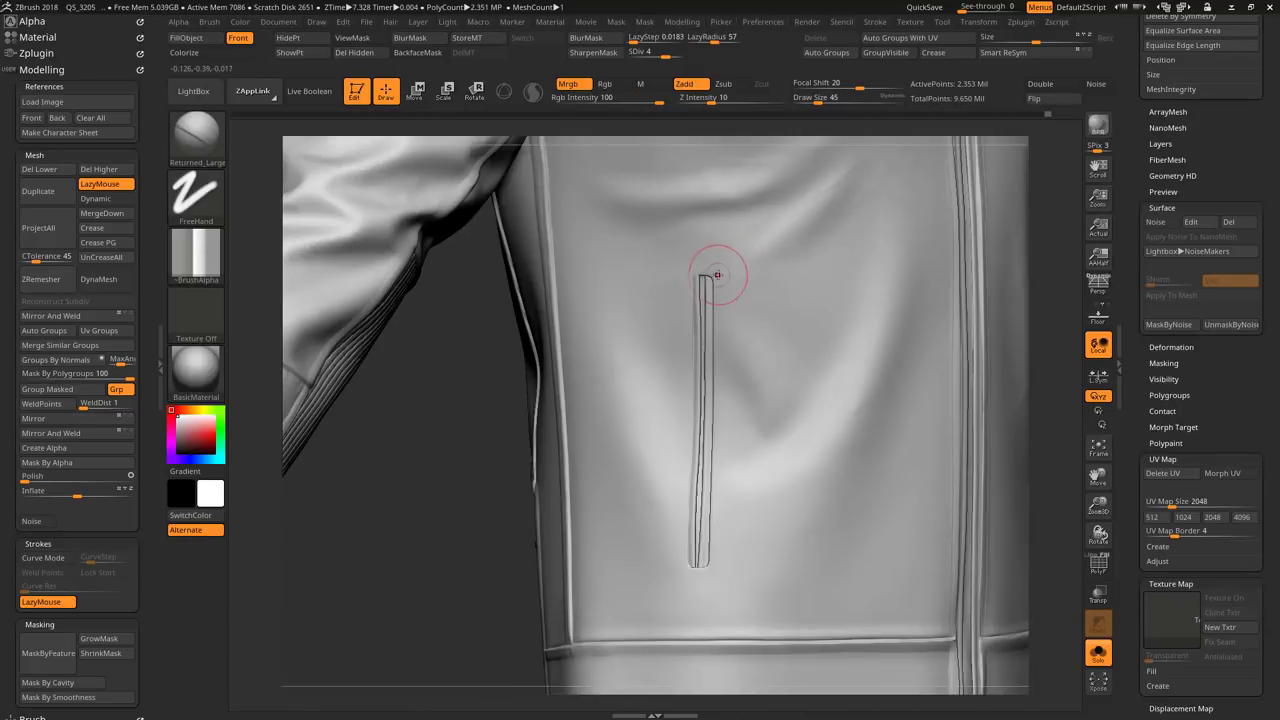
right_click_drag(786, 249, 715, 474)
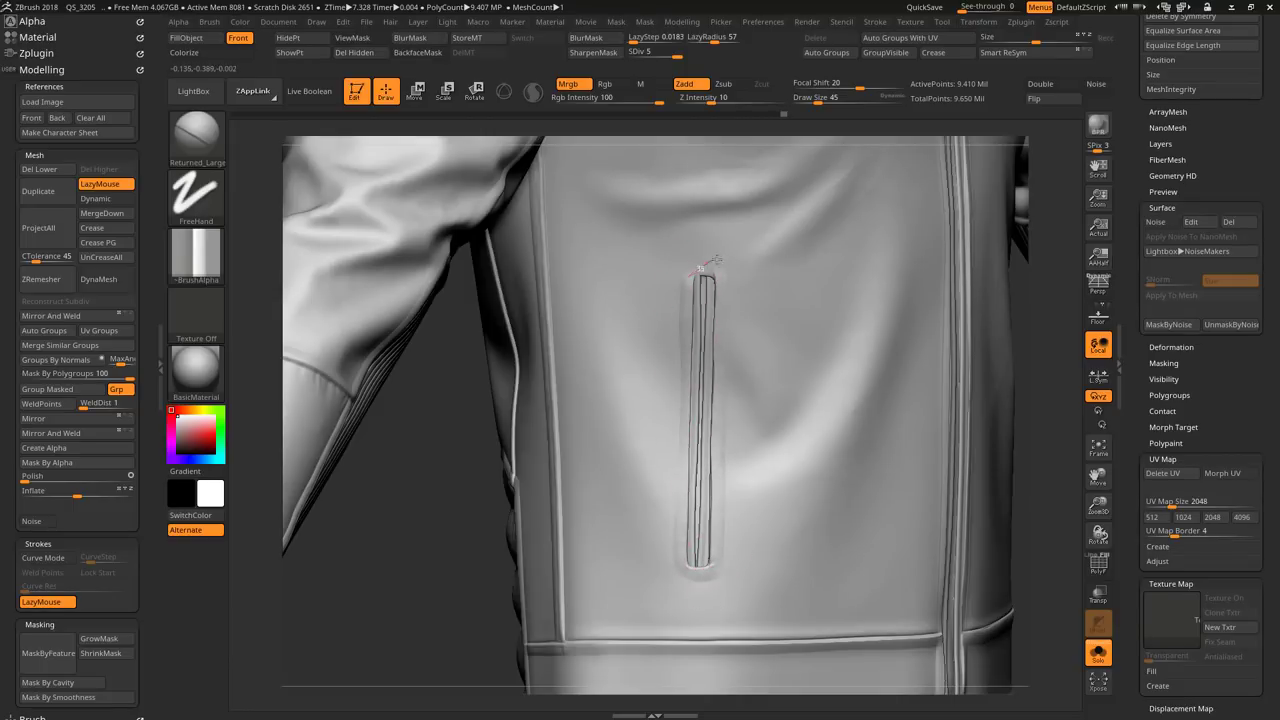
Step: Stitch the lower vertical pocket slot using the Sewing_jeans brush
key("b")
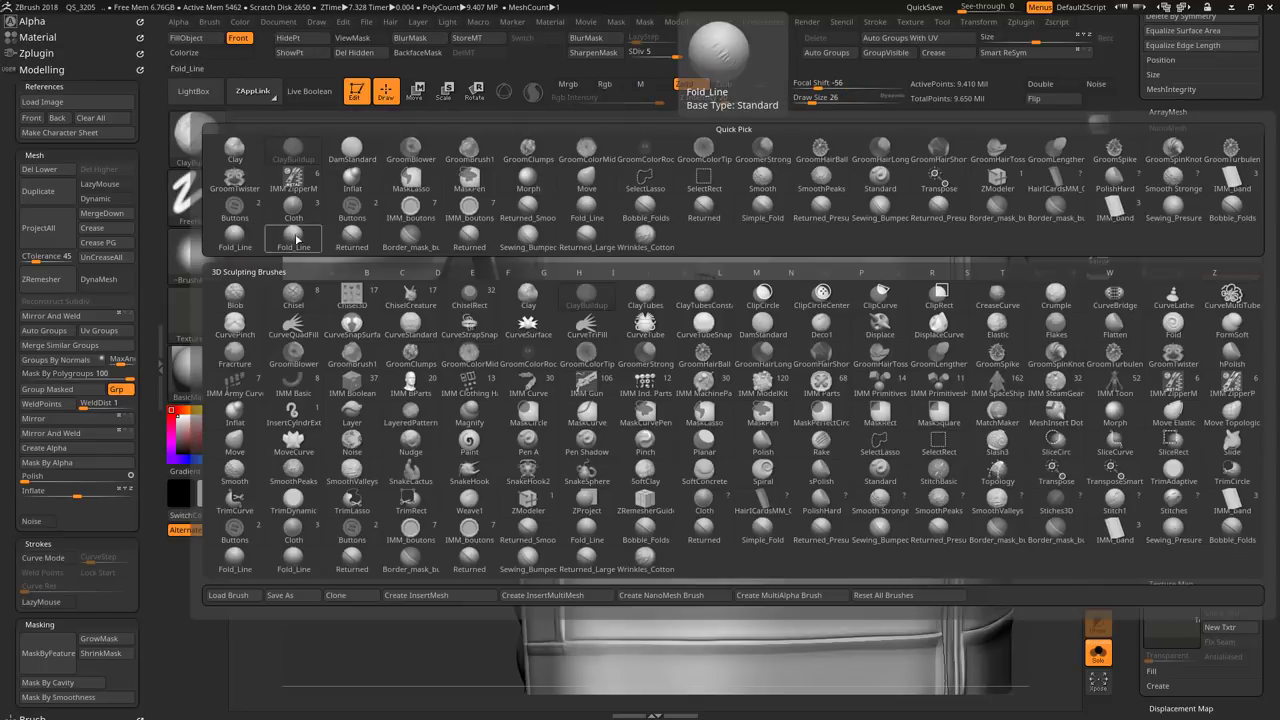
left_click(672, 220)
key("b")
key("d")
key("s")
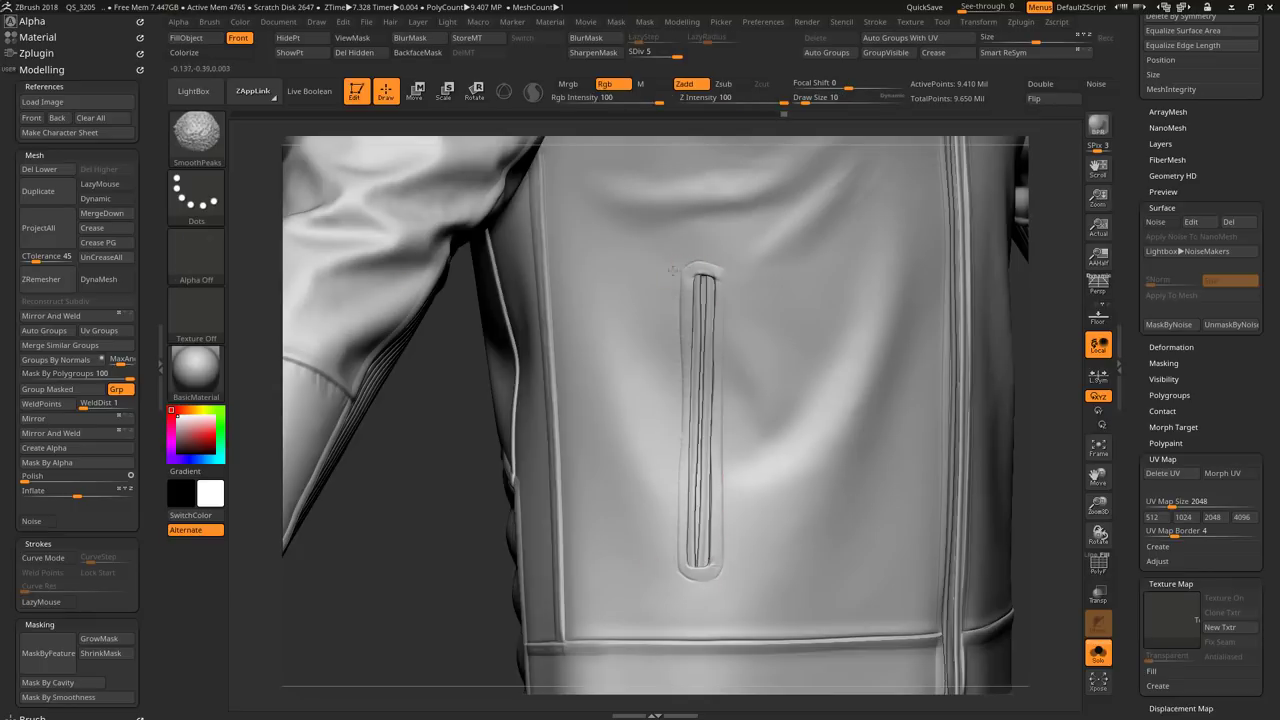
key("b")
key("s")
key("j")
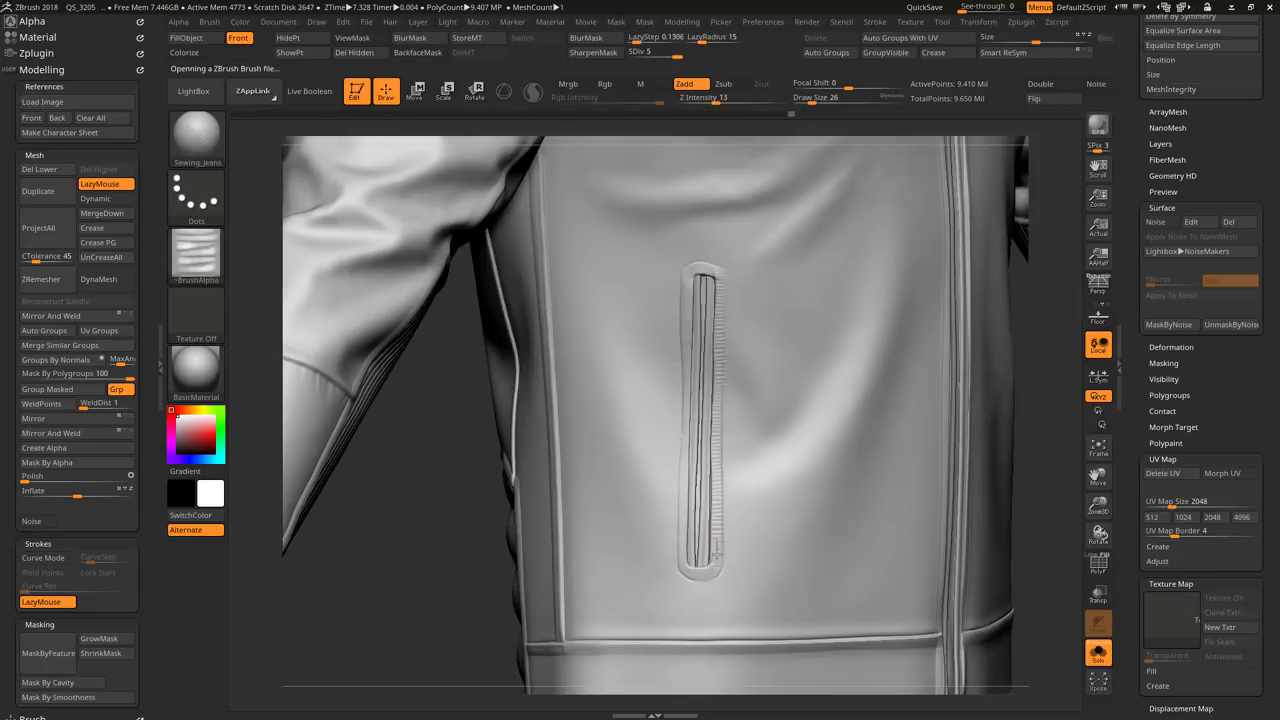
Step: Turn the jacket toward the chest welt pockets and browse the saved brush files
left_click_drag(463, 501, 911, 274)
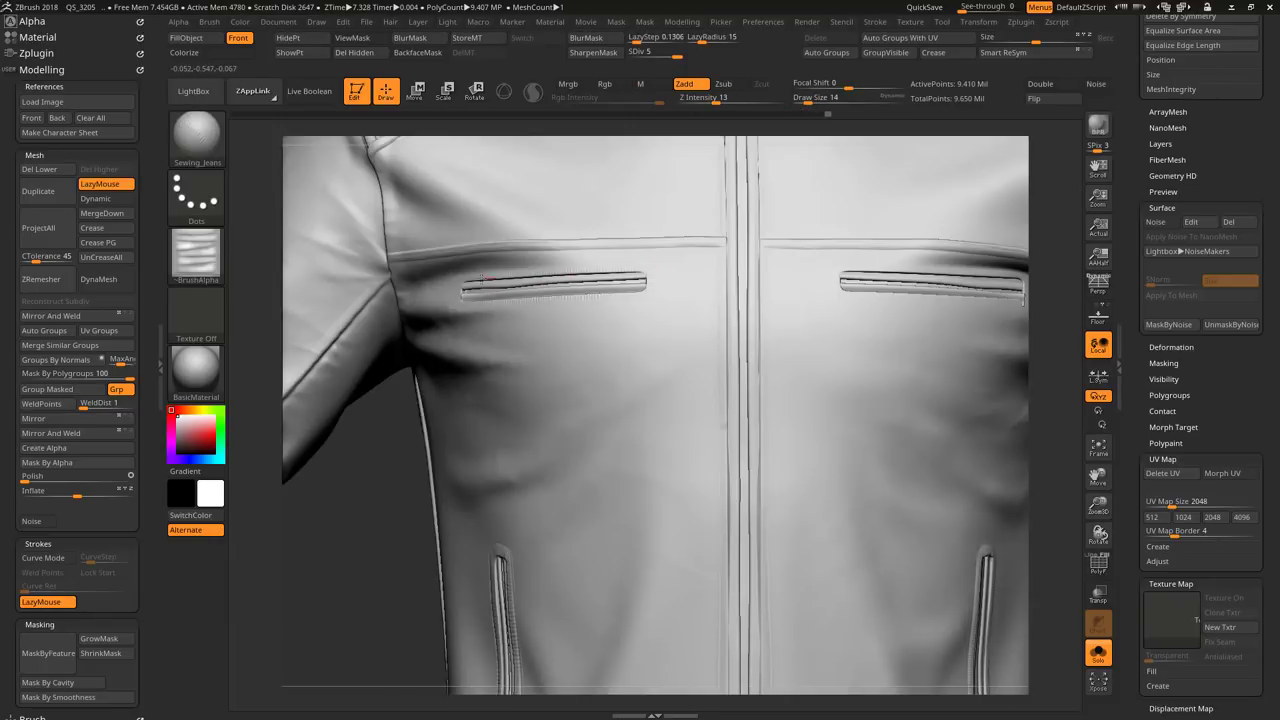
right_click_drag(487, 279, 905, 302)
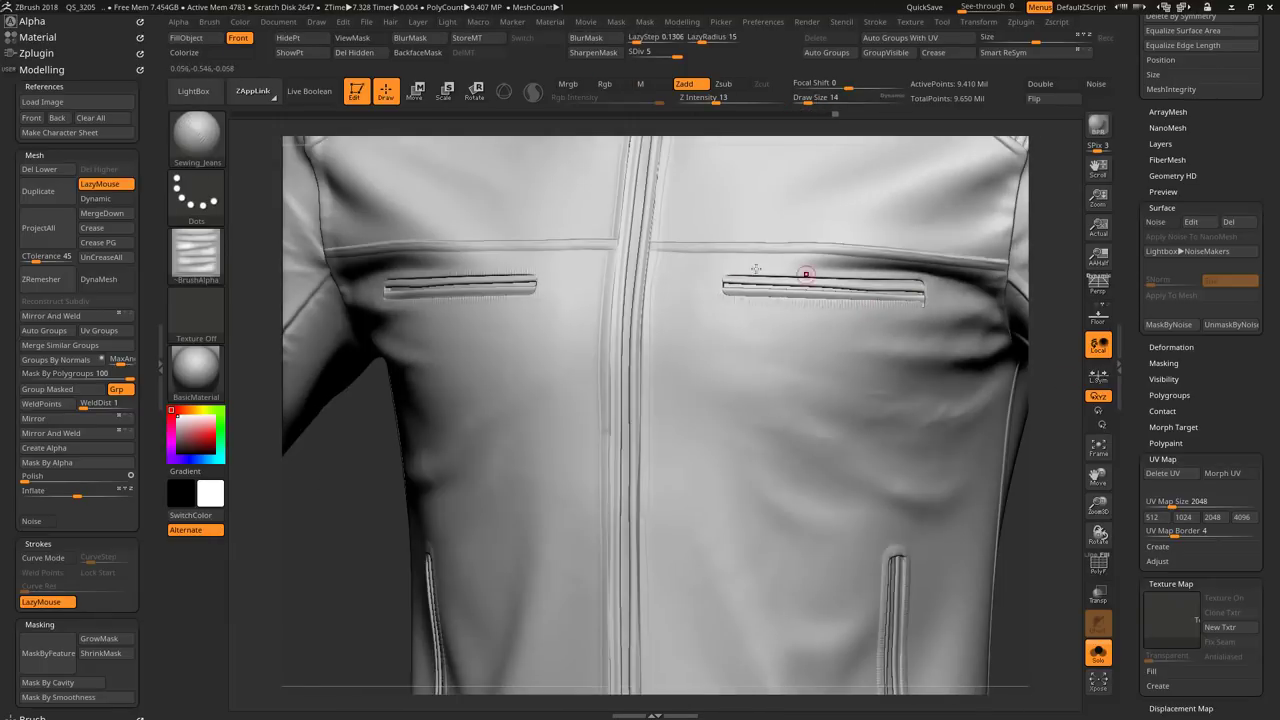
right_click_drag(806, 273, 794, 300)
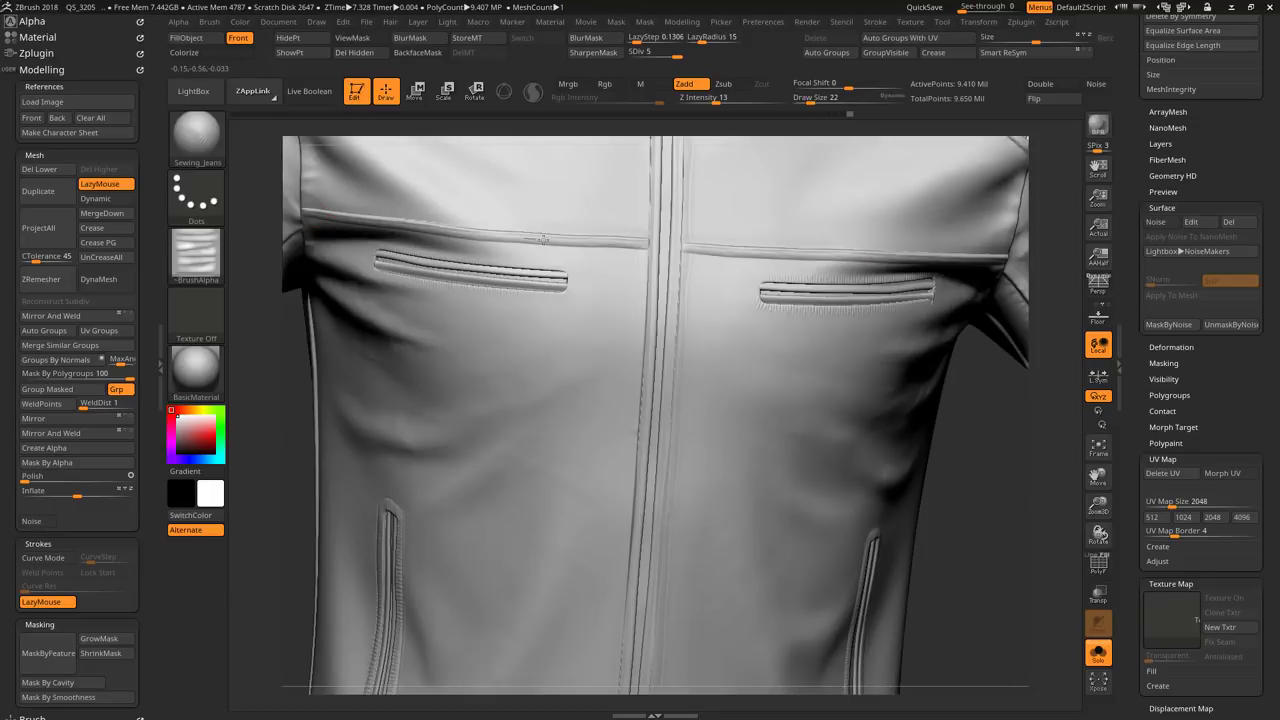
key("b")
left_click(403, 308)
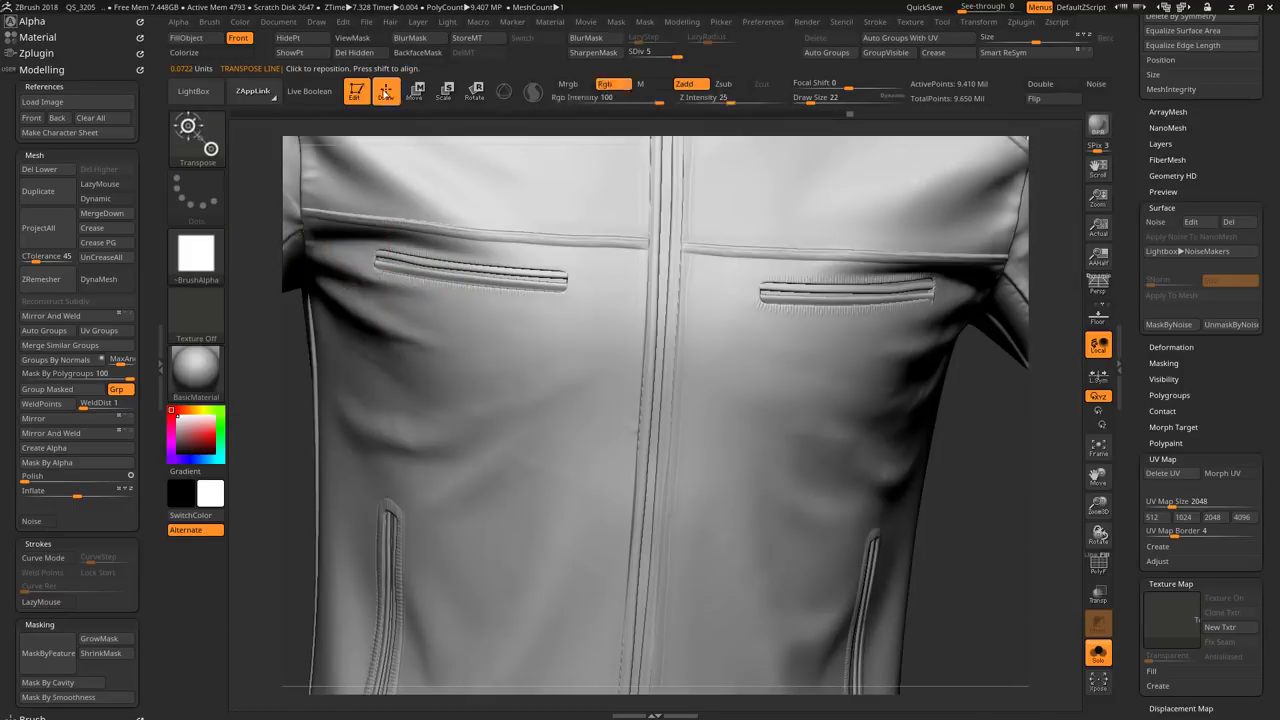
Step: Zoom in on the chest welt pockets and smooth their rims with SmoothPeaks
right_click_drag(752, 162, 400, 280)
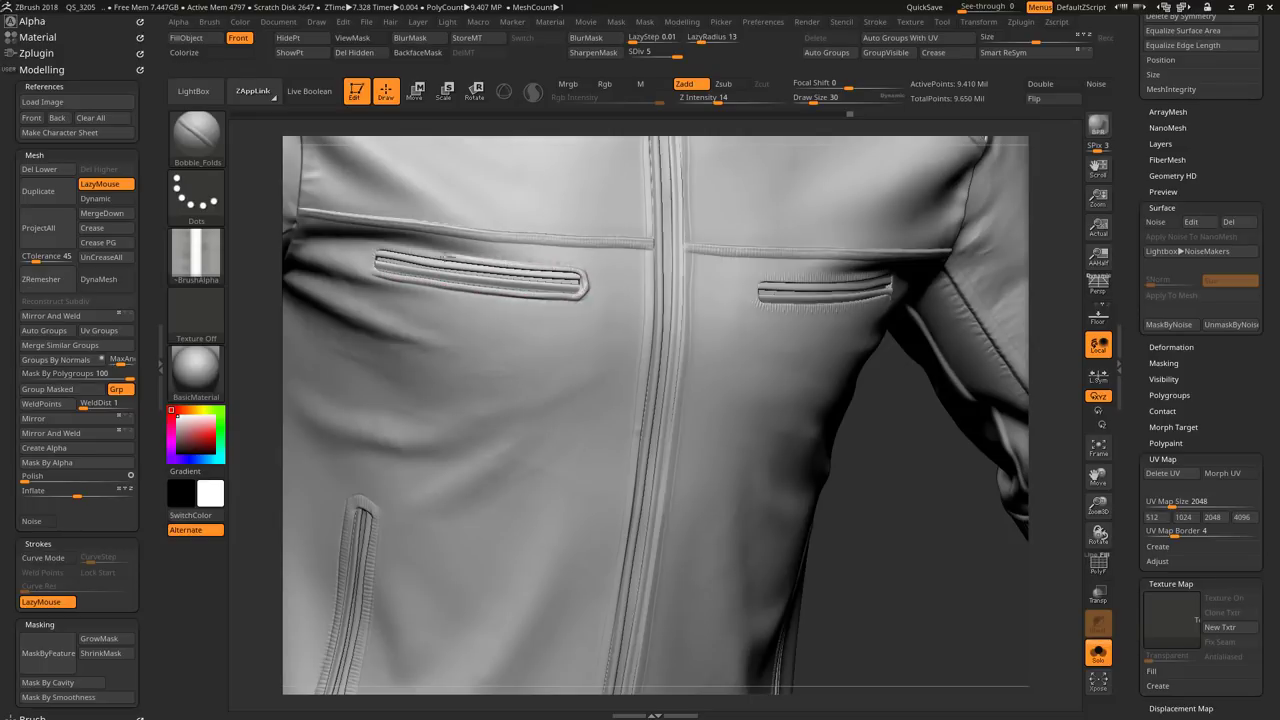
mouse_move(380, 285)
right_mouse_down()
mouse_move(851, 463)
mouse_move(471, 509)
mouse_move(472, 615)
mouse_move(666, 272)
right_mouse_up()
key("ctrl")
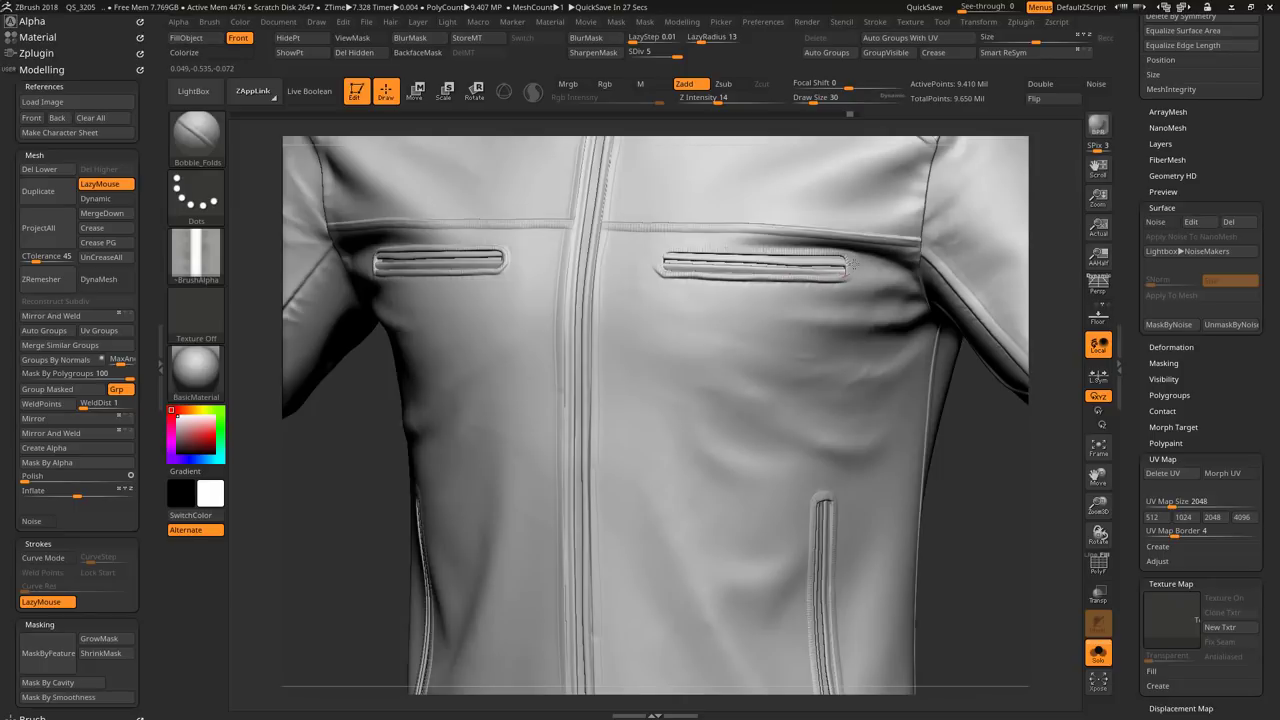
mouse_move(845, 256)
right_mouse_down("alt")
mouse_move(420, 391)
mouse_move(486, 286)
right_mouse_up("alt")
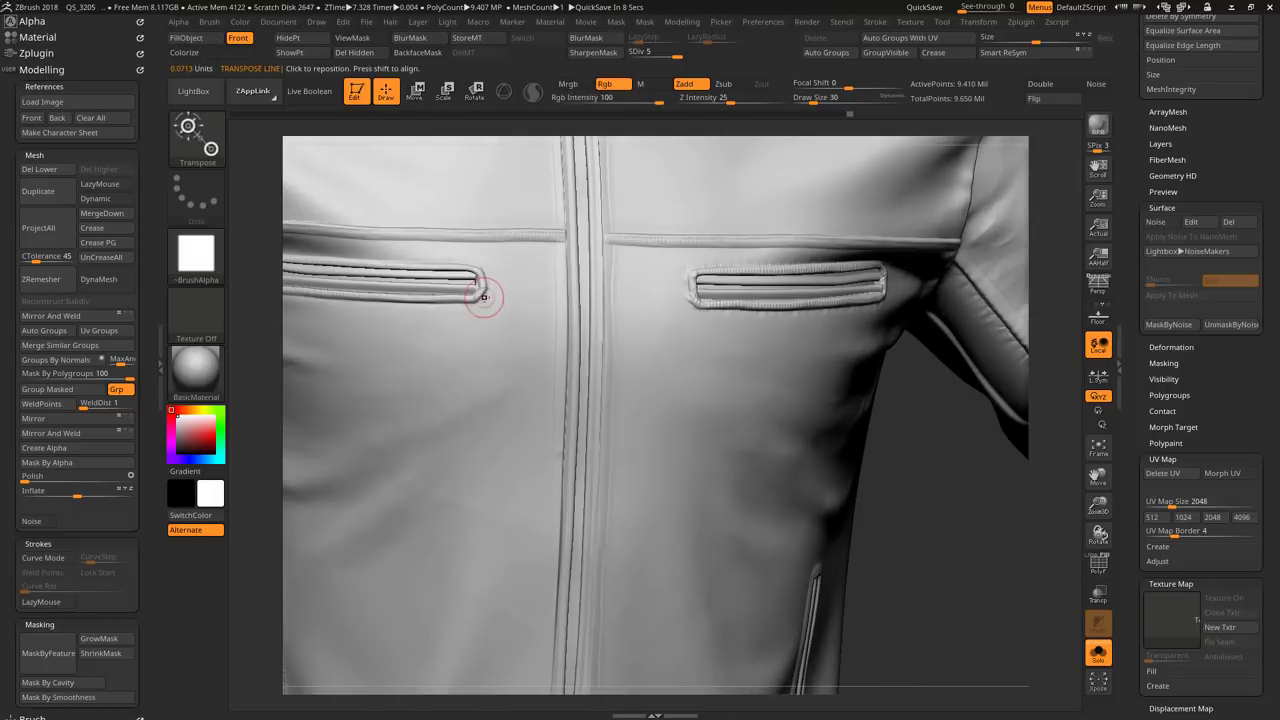
key("shift")
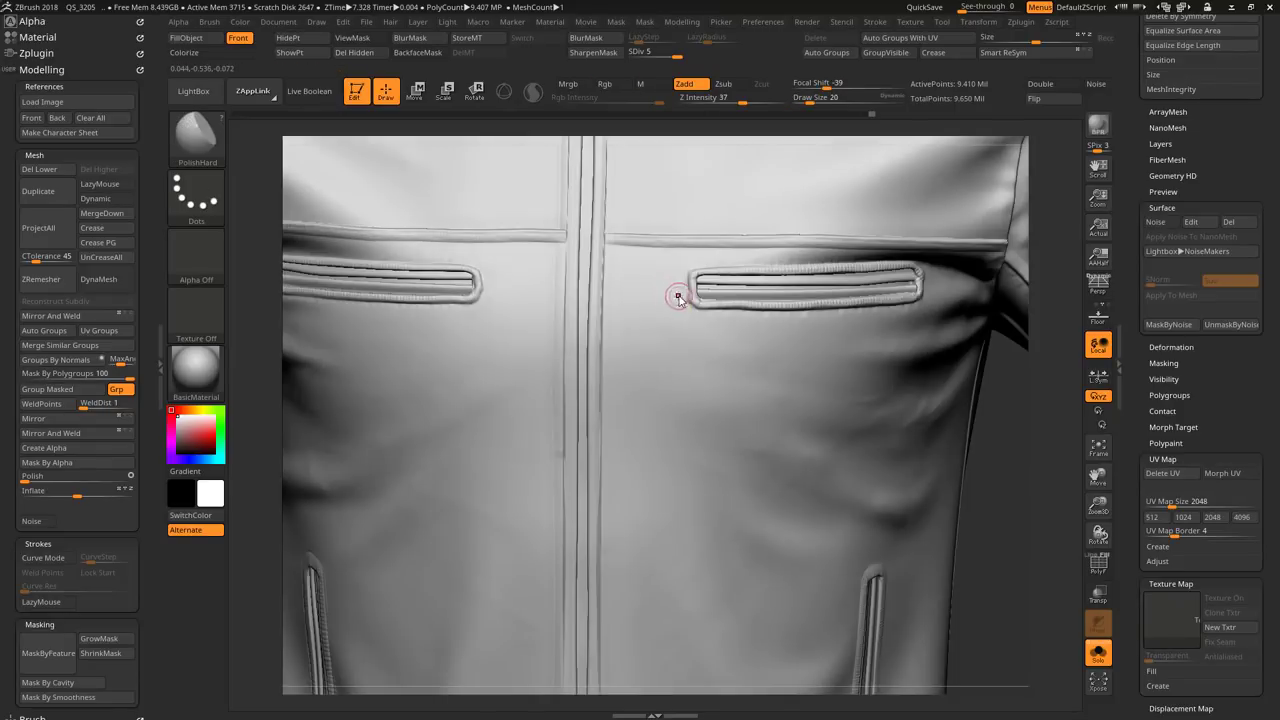
Step: Build up and reshape the chest pocket rims with the ClayBuildup and Move brushes
key("b")
key("c")
key("b")
mouse_move(1000, 503)
left_mouse_down()
mouse_move(390, 500)
mouse_move(420, 500)
left_mouse_up()
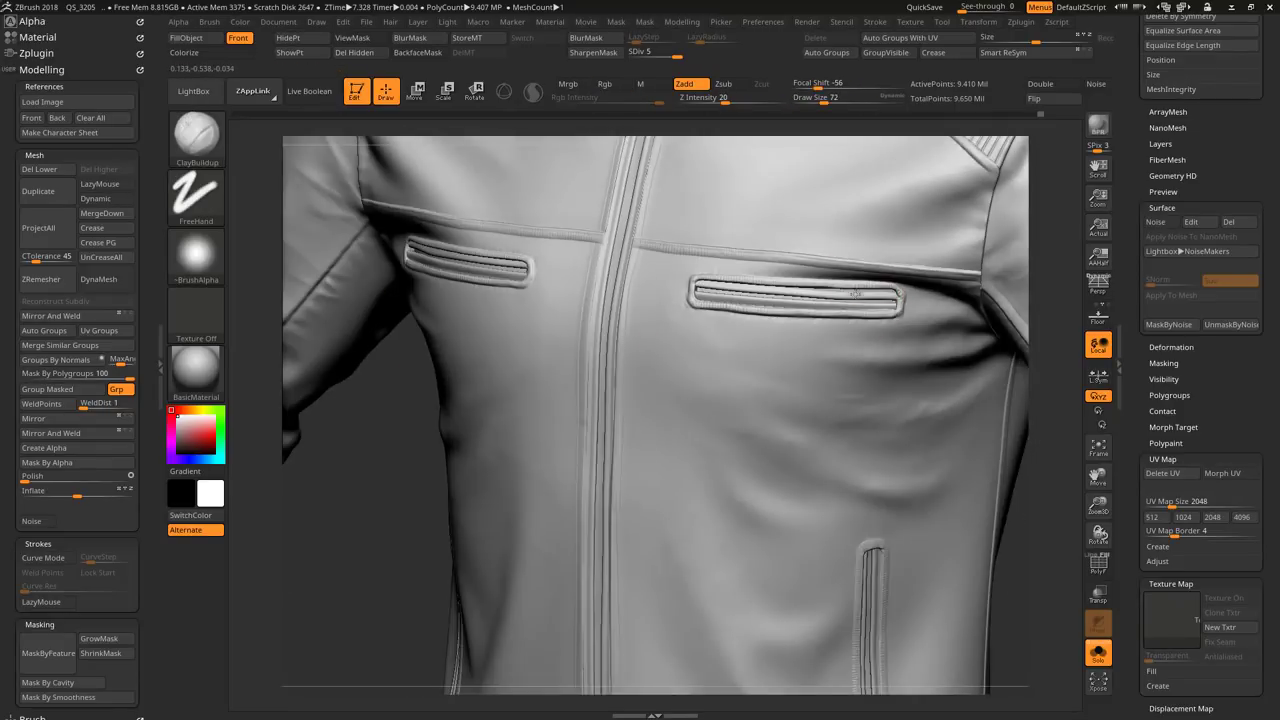
key("b")
key("m")
key("v")
mouse_move(420, 320)
right_mouse_down("alt")
mouse_move(377, 258)
mouse_move(1006, 186)
mouse_move(815, 378)
mouse_move(915, 370)
right_mouse_up("alt")
Step: Switch to the DamStandard brush, then to the PolishHard brush
key("b")
key("d")
key("s")
key("l")
key("f")
key("b")
key("p")
key("h")
Step: In the Surface Noise editor, reduce the noise scale to zero and lower its strength
key("f")
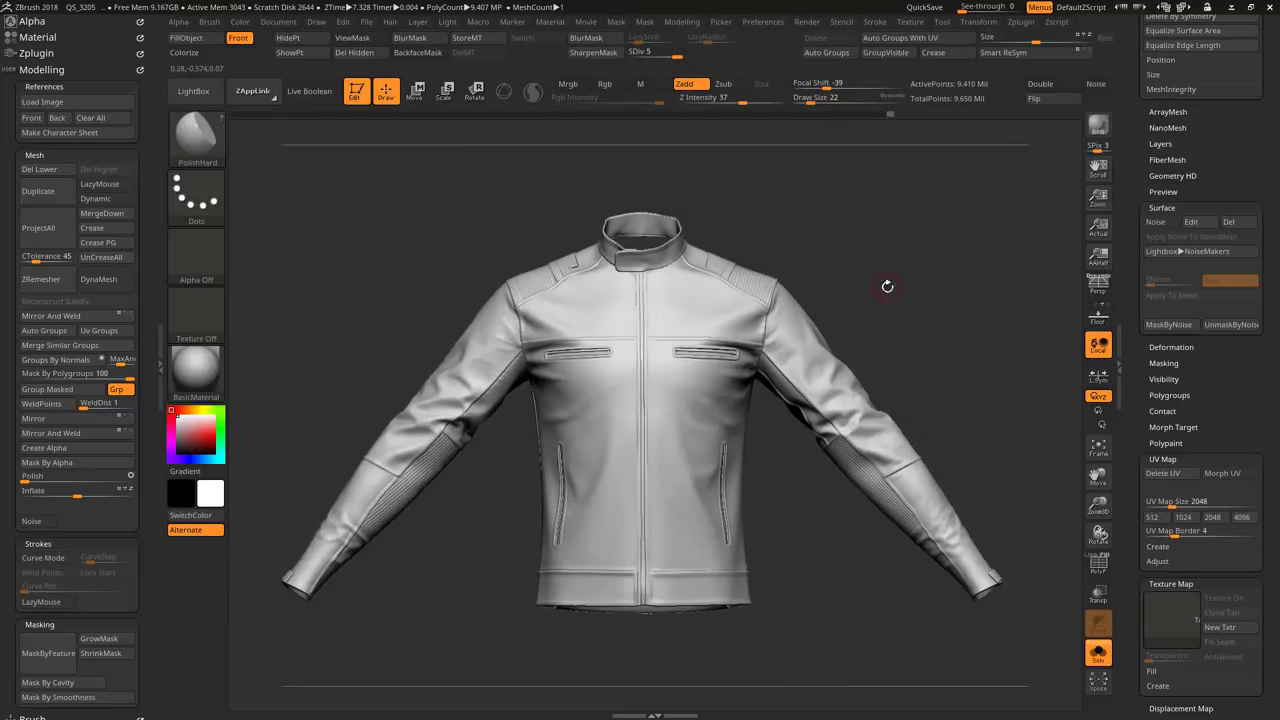
left_click(1156, 221)
left_click(1126, 226)
key("Escape")
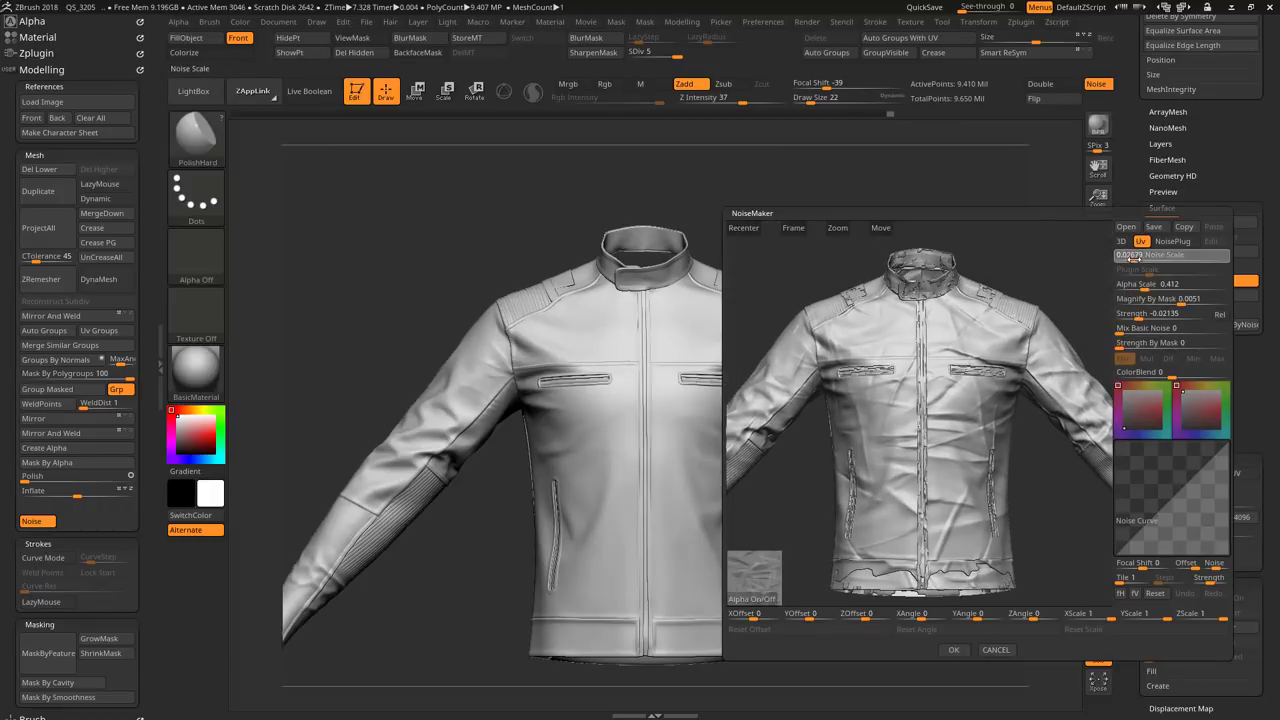
left_click_drag(1130, 257, 1116, 257)
left_click_drag(1140, 316, 1150, 316)
left_click(953, 649)
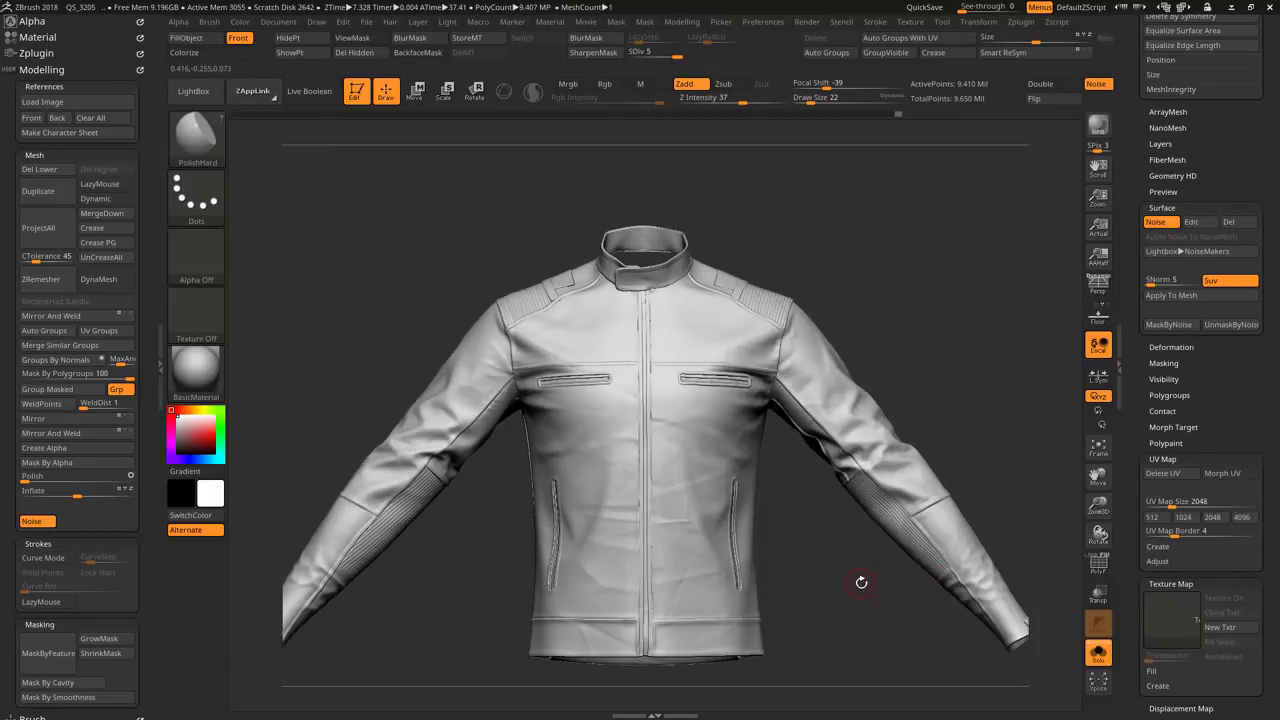
Step: Create a new sculpting layer and rename it Surface, giving Surface 1
left_click(1160, 144)
left_click(1245, 182)
left_click(1167, 382)
type("Surface")
key("Return")
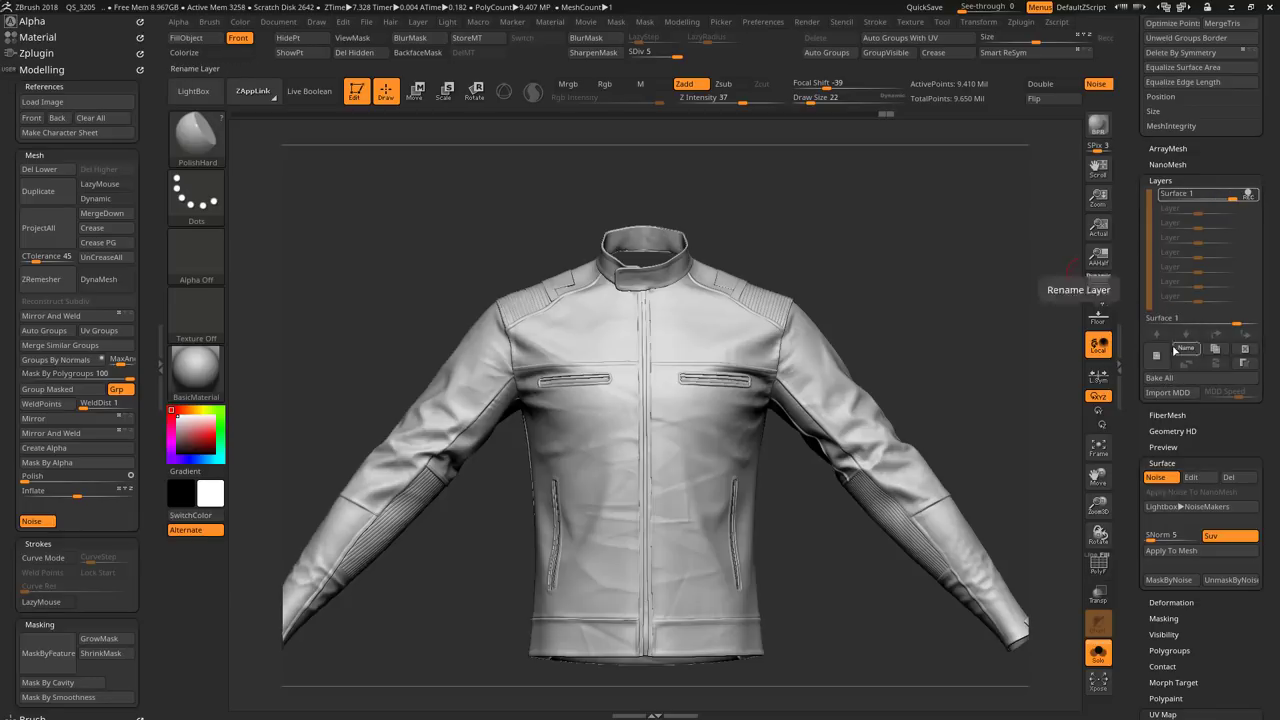
Step: Load the Hard2 noise preset and apply it to the jacket
left_click(1191, 477)
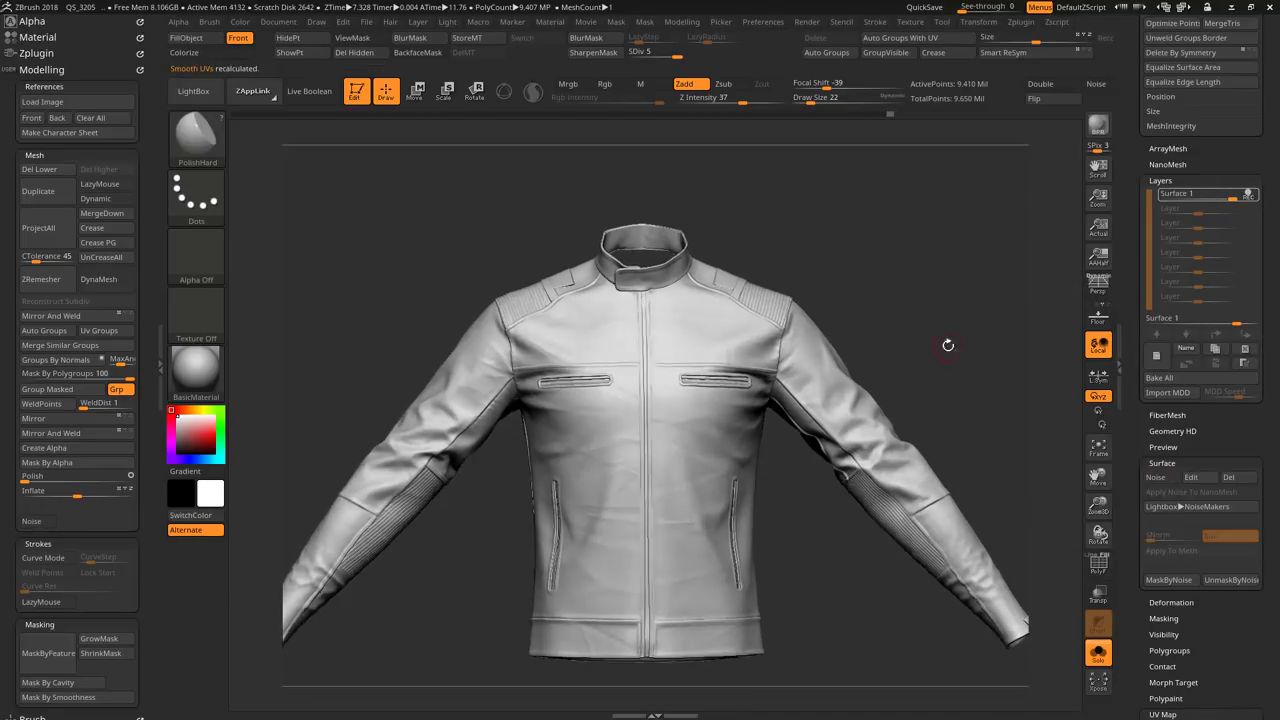
left_click(196, 68)
double_click(785, 165)
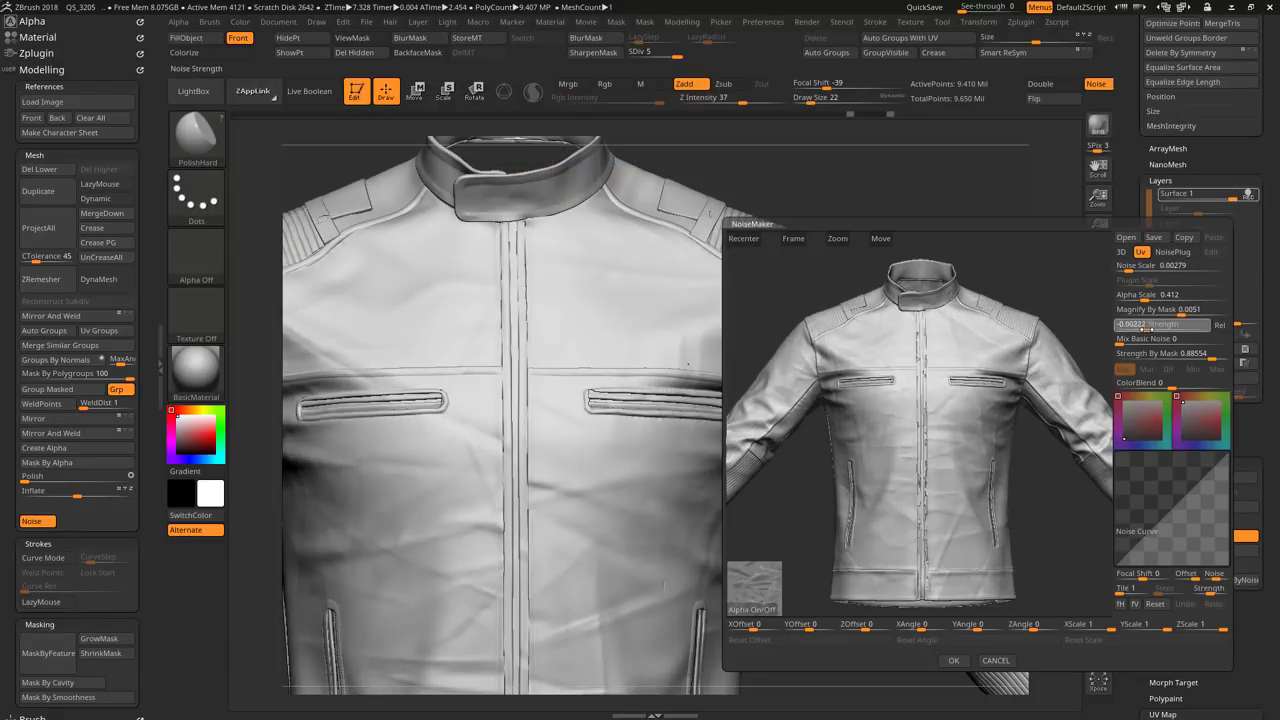
left_click(953, 660)
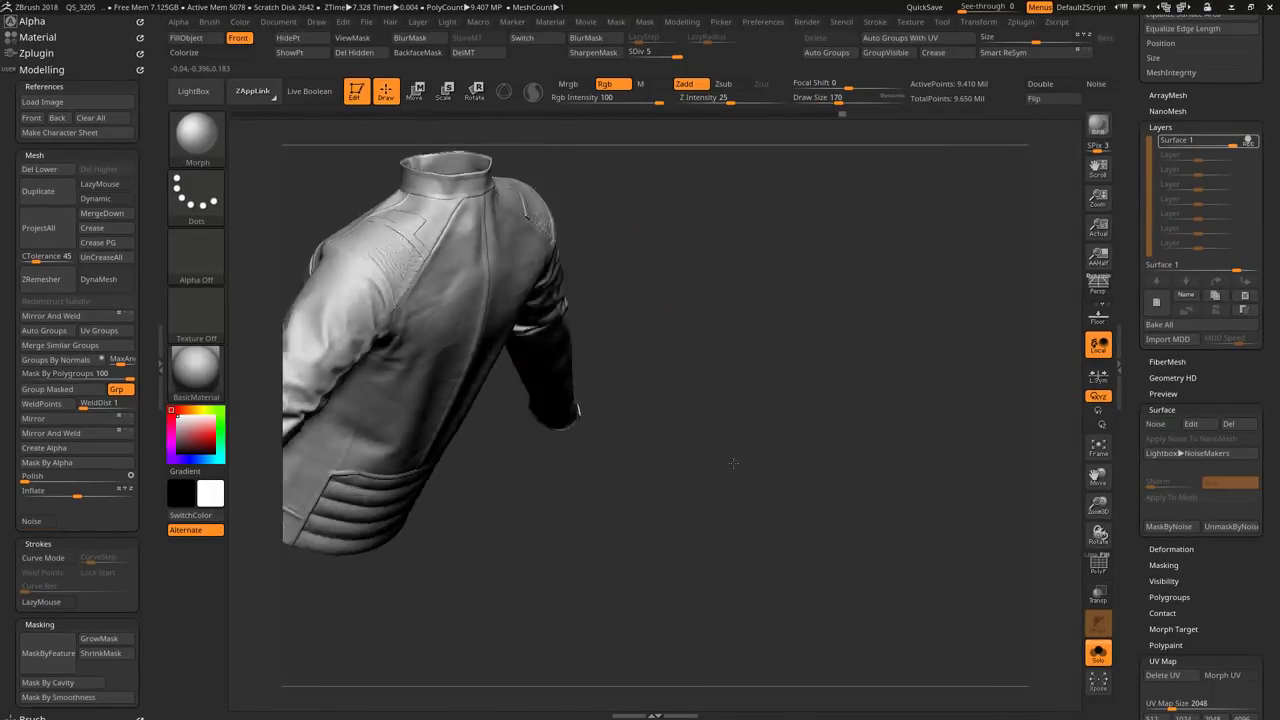
Step: Turn the surface noise on, weaken its strength and make the grain finer
left_click(1176, 424)
left_click(1191, 424)
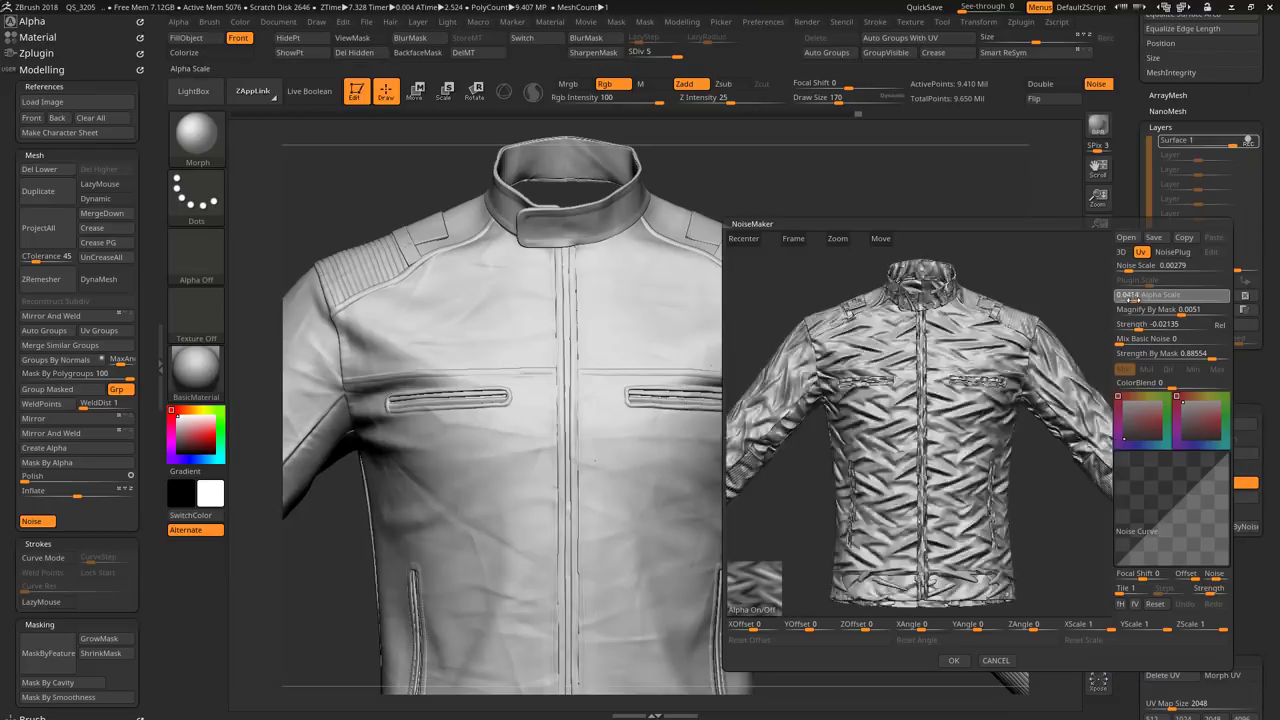
left_click_drag(1170, 325, 1140, 327)
left_click(953, 660)
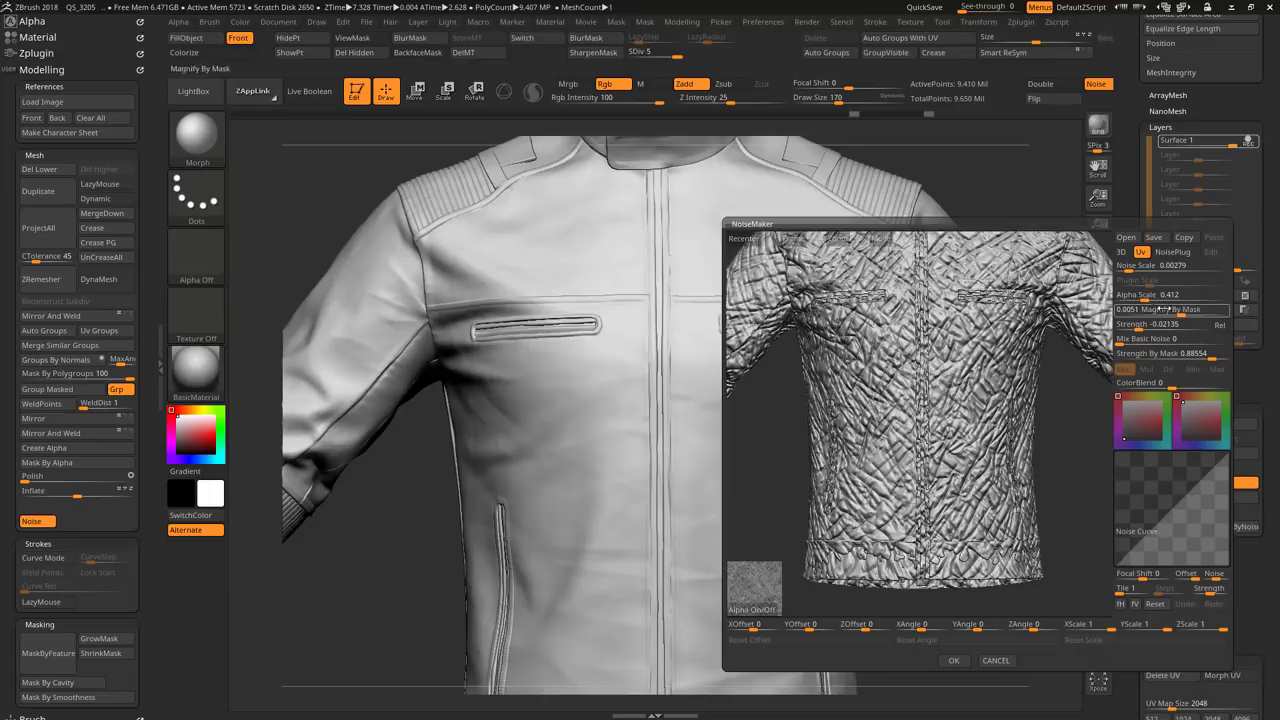
mouse_move(1165, 297)
left_mouse_down()
mouse_move(1133, 297)
mouse_move(1149, 326)
left_mouse_up()
left_click(953, 660)
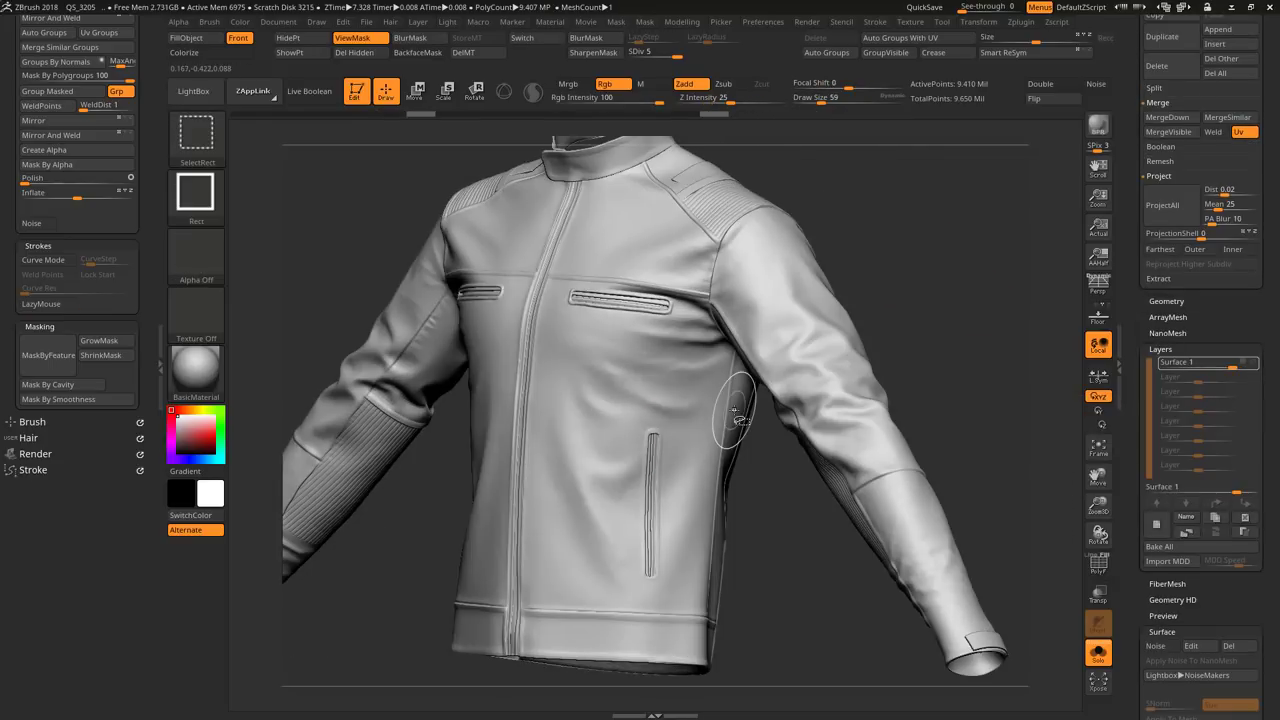
Step: Show the full jacket and sculpt a fold along the strap with the returned-edge pressure brush
left_click(824, 504, "ctrl+shift")
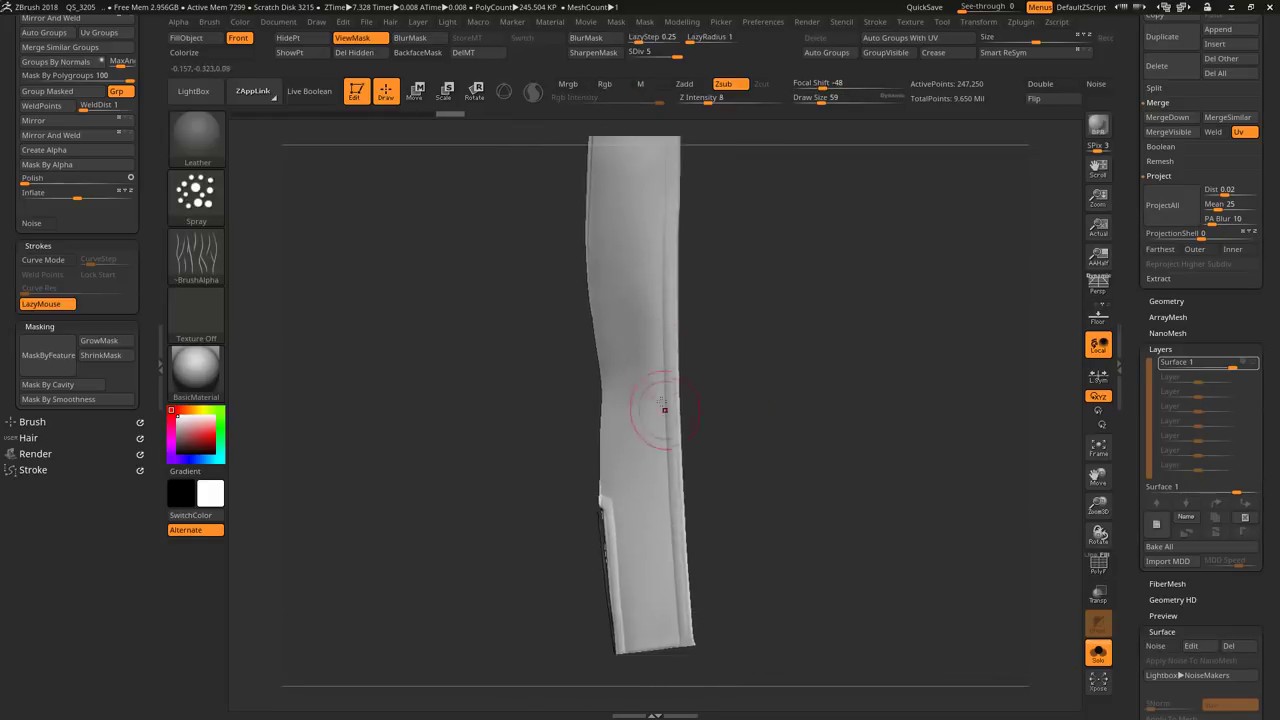
left_click(196, 135)
left_click(518, 376)
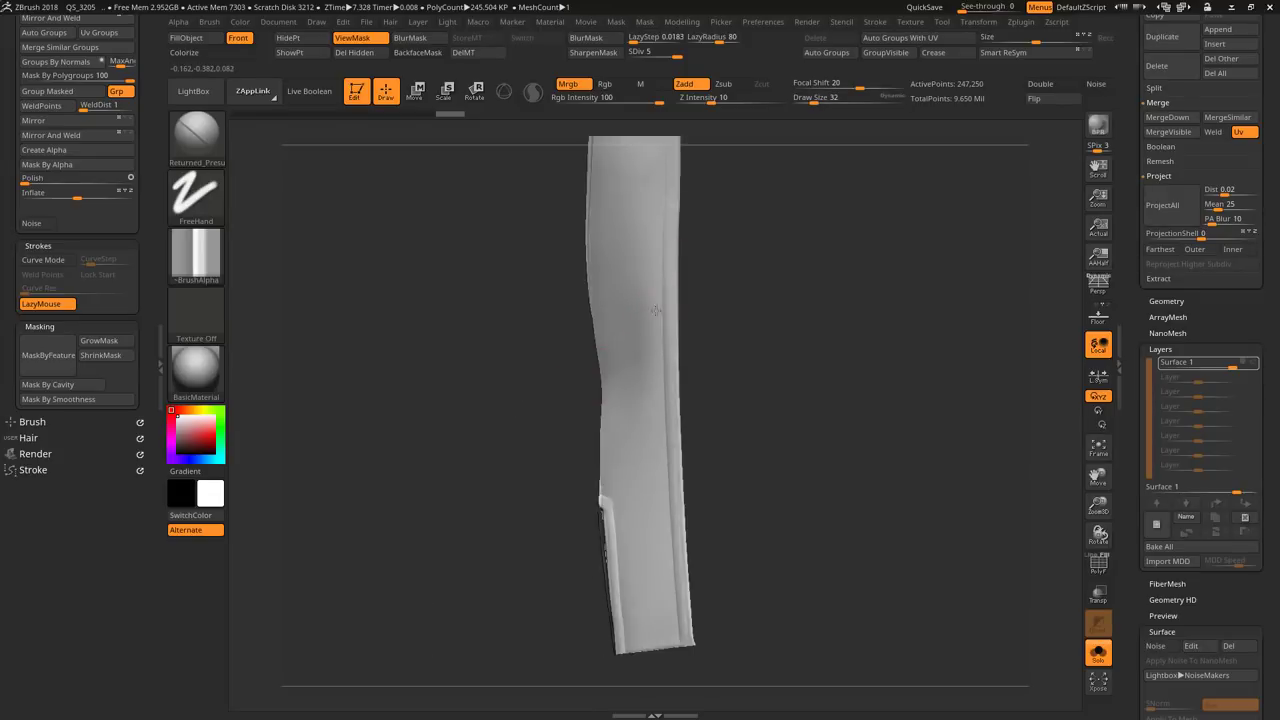
left_click_drag(597, 335, 644, 314)
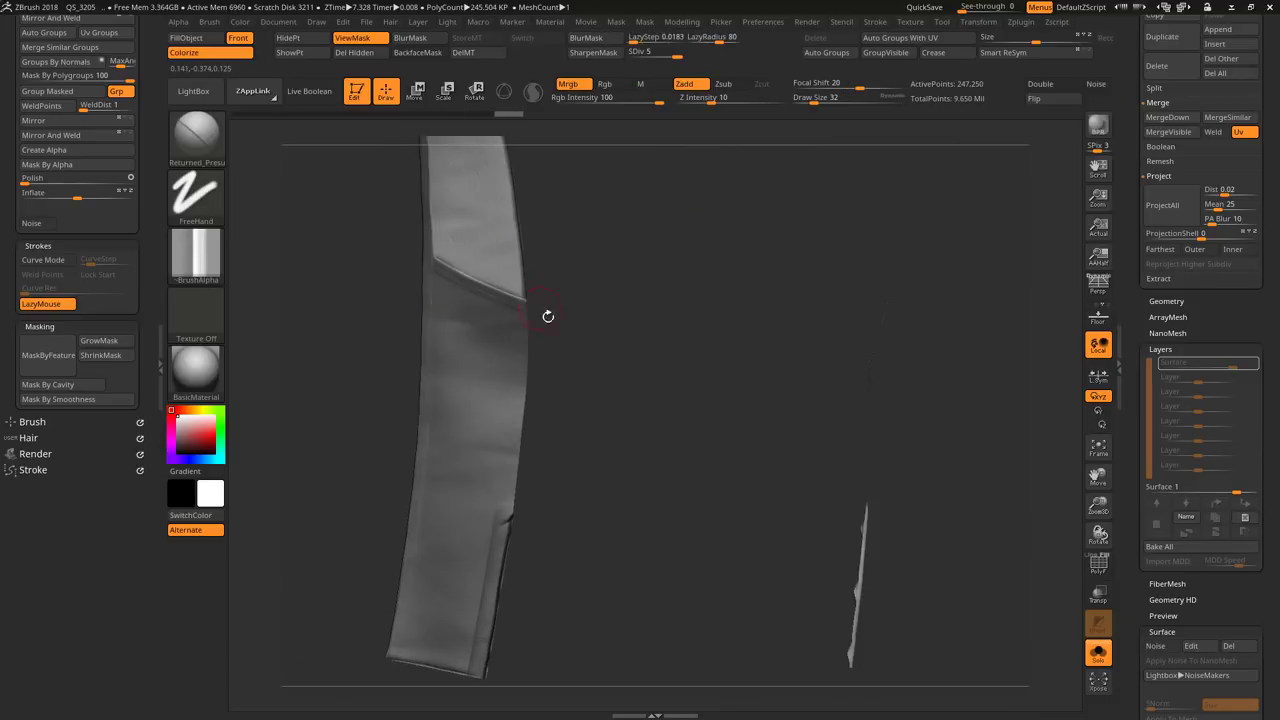
Step: Mask the upper part of the left strip, then clear the mask from parts of it
left_click_drag(543, 314, 307, 229, "alt")
key("f")
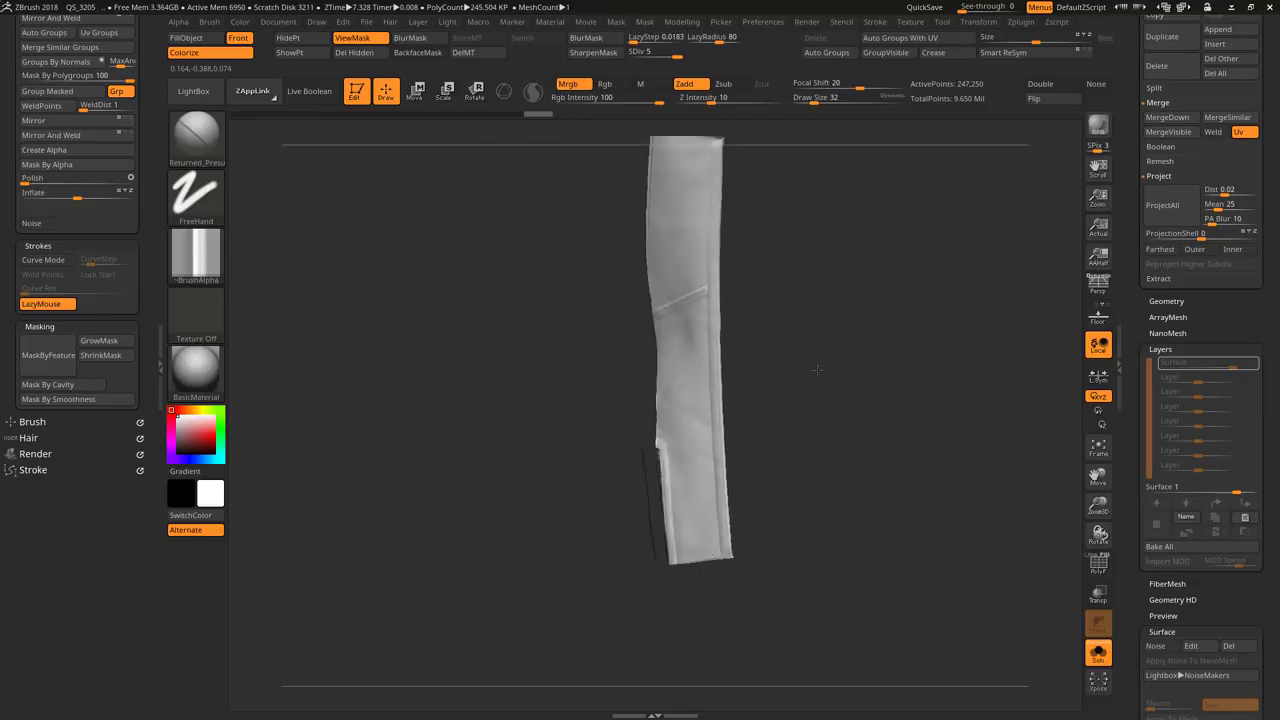
left_click_drag(637, 288, 730, 258, "ctrl")
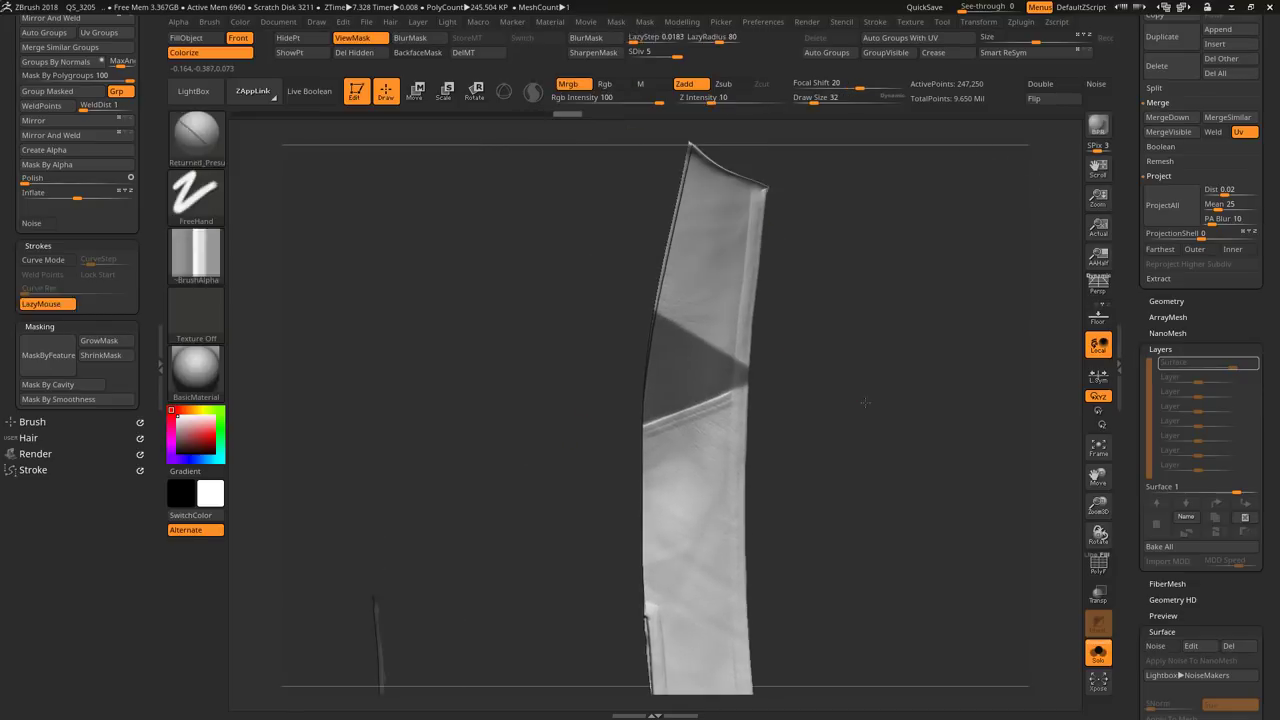
left_click_drag(851, 271, 755, 185, "ctrl")
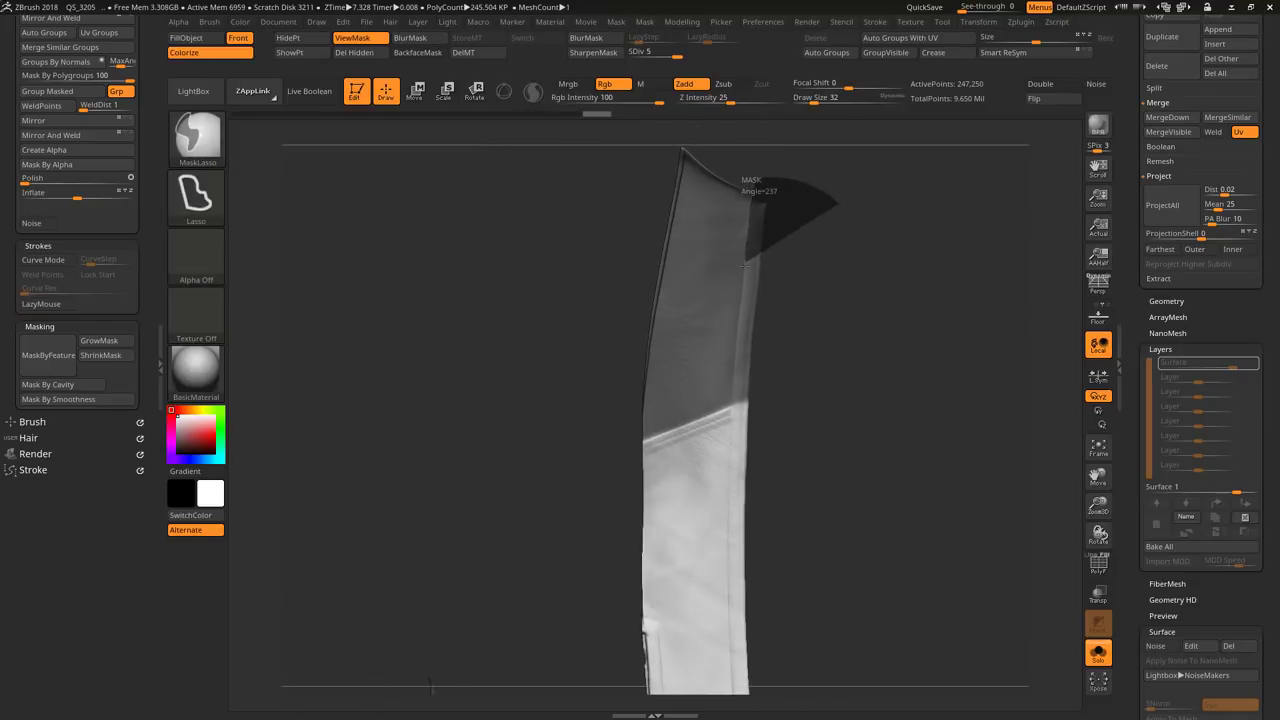
left_click_drag(737, 347, 737, 347, "ctrl")
left_click_drag(750, 205, 822, 198, "ctrl+alt")
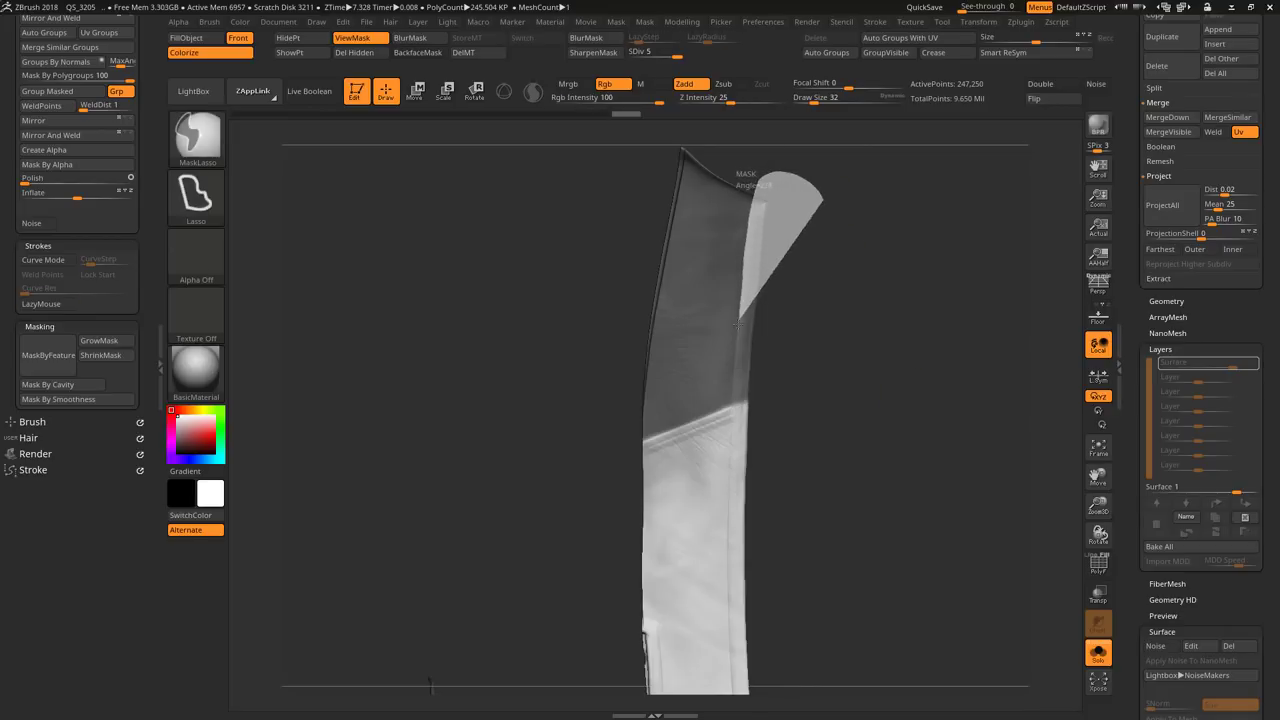
left_click_drag(739, 325, 739, 325, "ctrl+alt")
left_click_drag(874, 297, 840, 300)
left_click_drag(655, 180, 716, 176, "ctrl+alt")
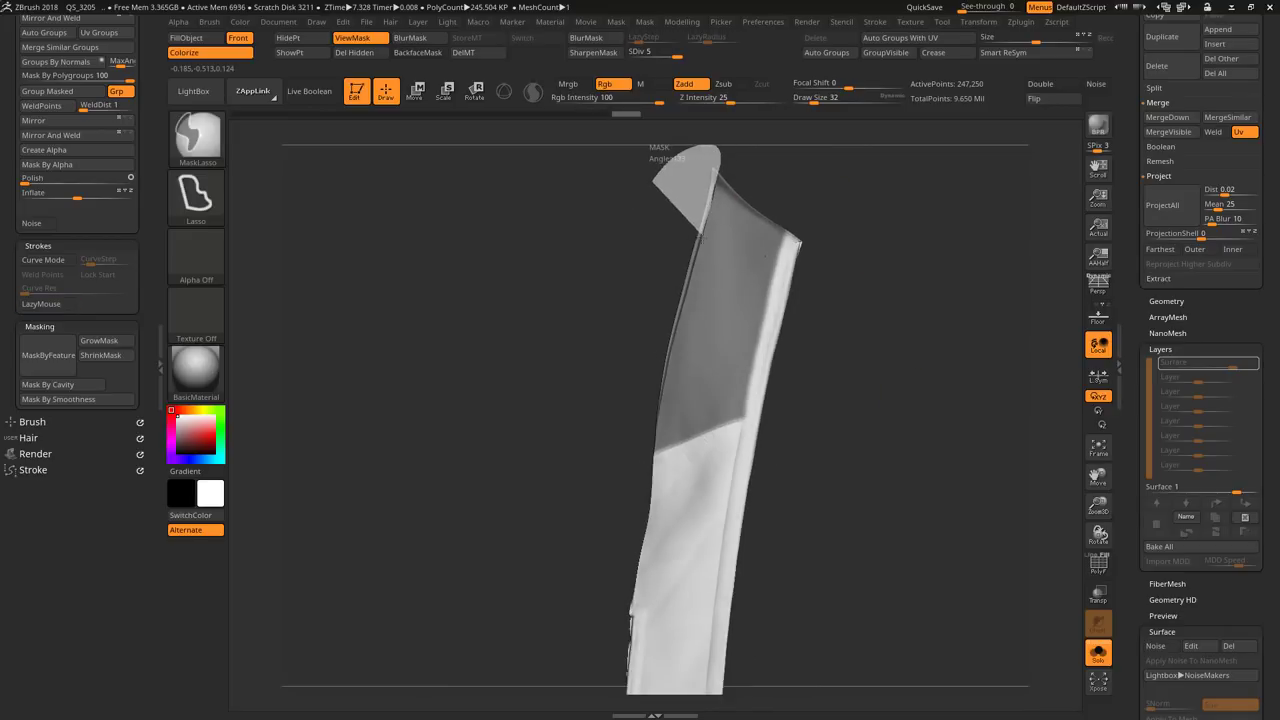
Step: Isolate the vertical side strip from the rest of the jacket
left_click_drag(920, 366, 851, 314)
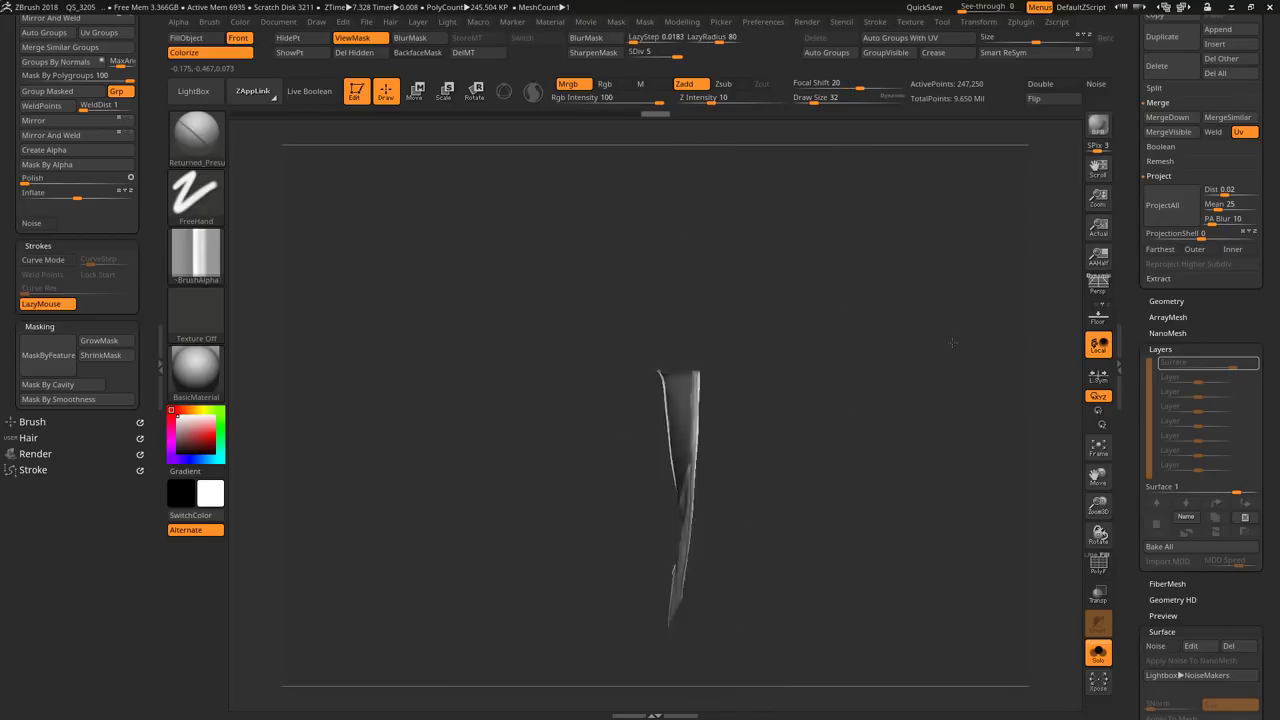
left_click_drag(803, 203, 1020, 603, "ctrl+alt+shift")
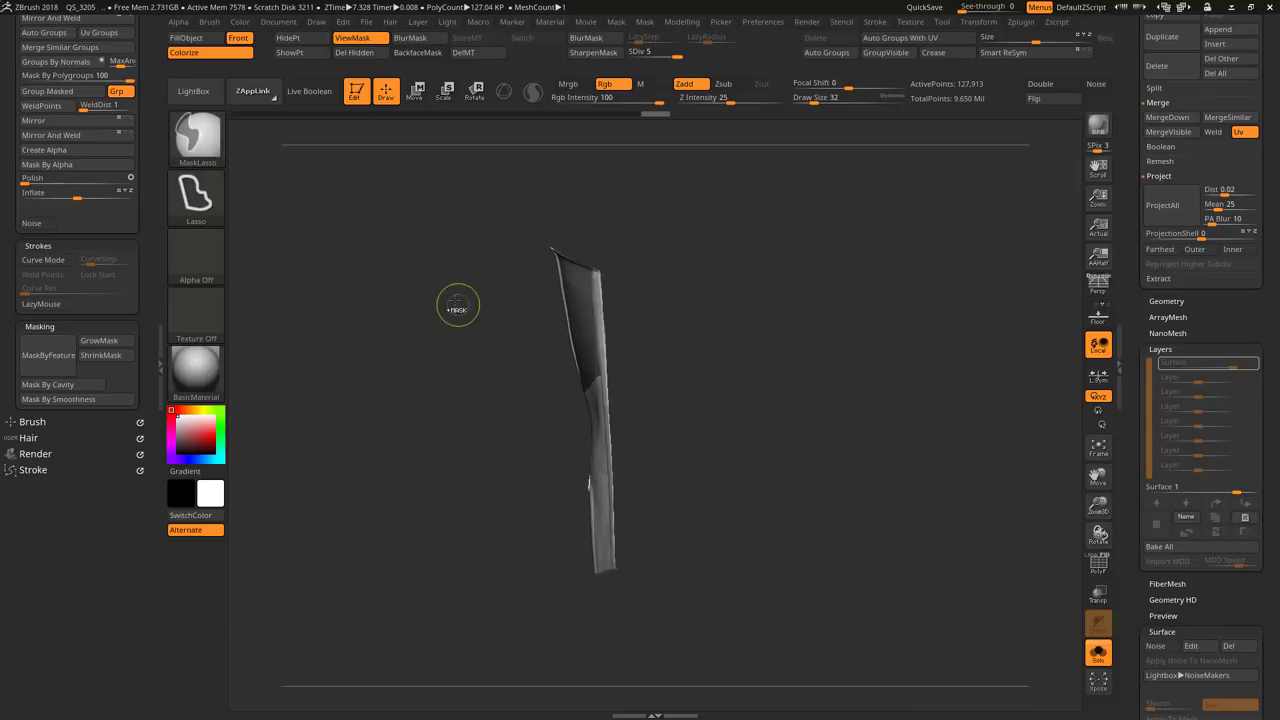
left_click(470, 290, "ctrl+shift")
left_click_drag(485, 282, 449, 286)
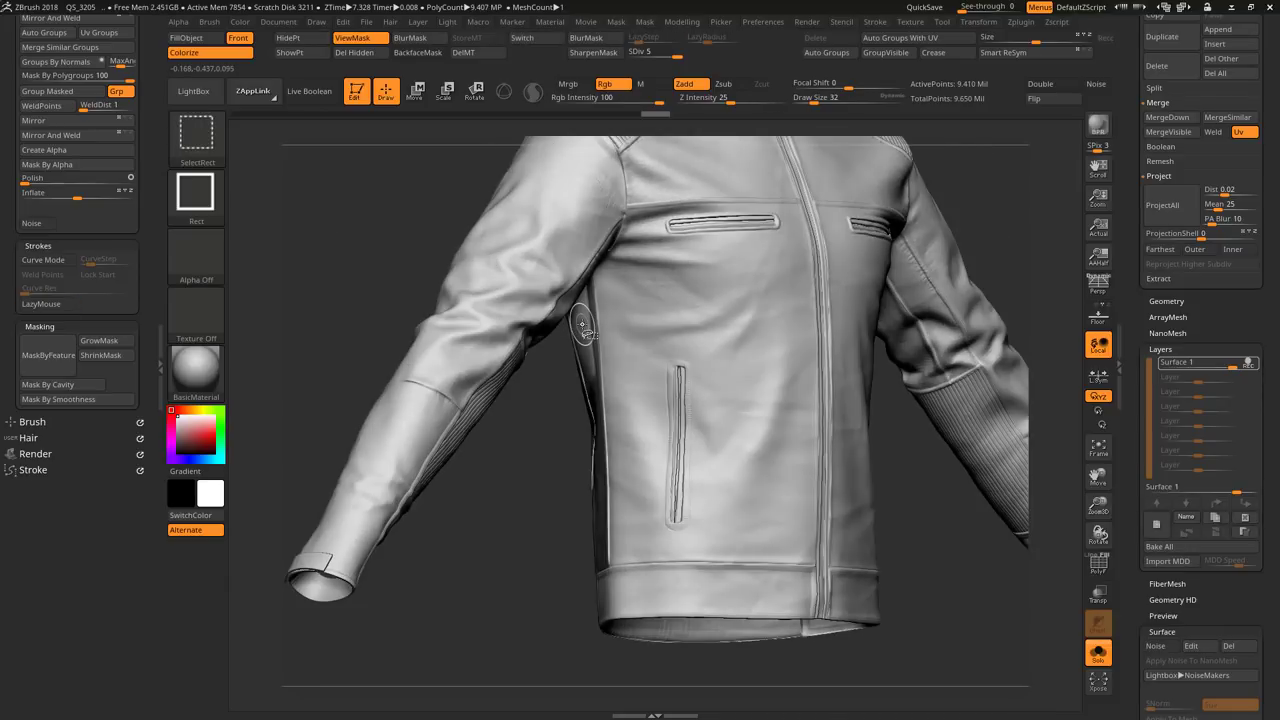
left_click(575, 330, "ctrl+shift")
left_click(476, 494, "ctrl+shift")
left_click_drag(476, 494, 858, 446)
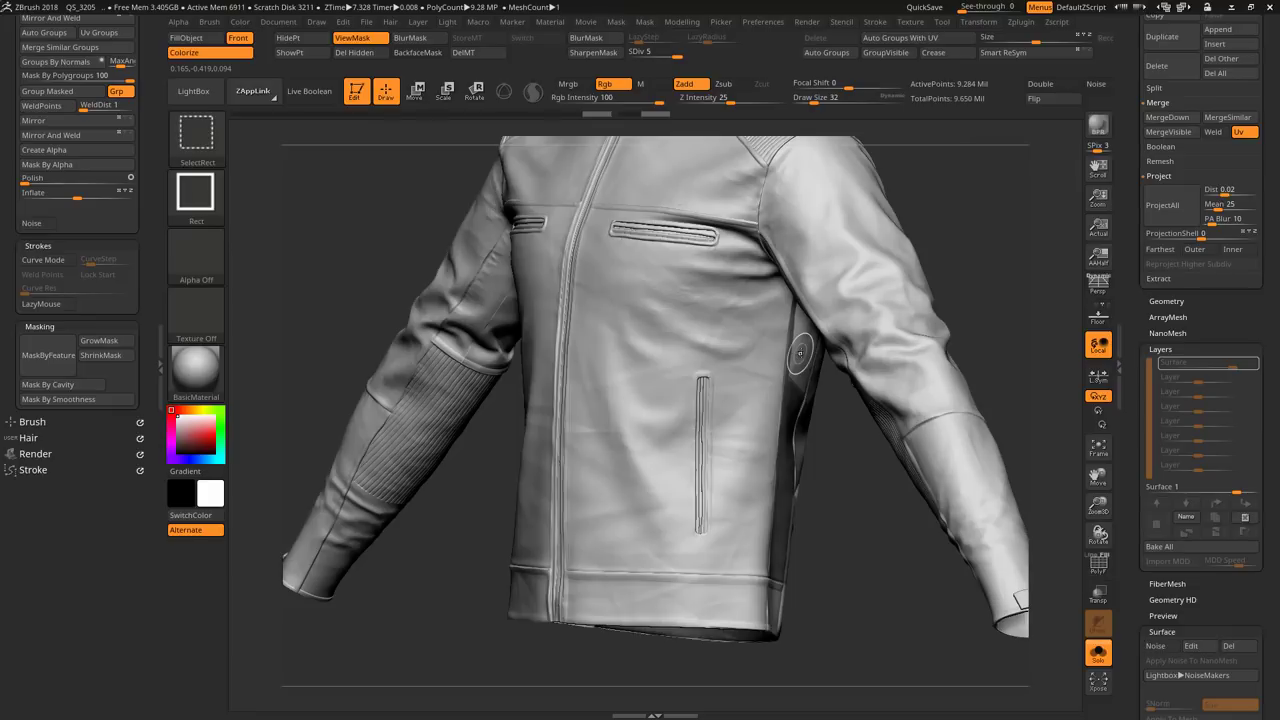
left_click(855, 450, "ctrl+shift")
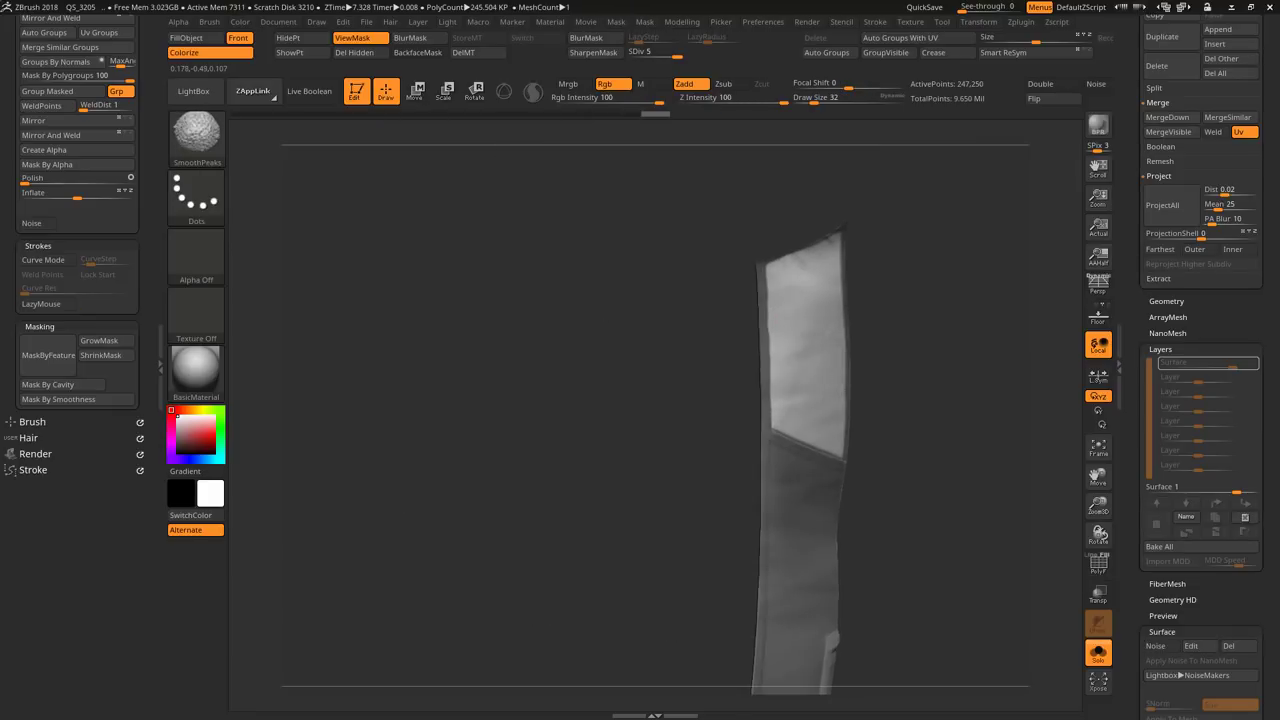
right_click_drag(783, 345, 785, 360)
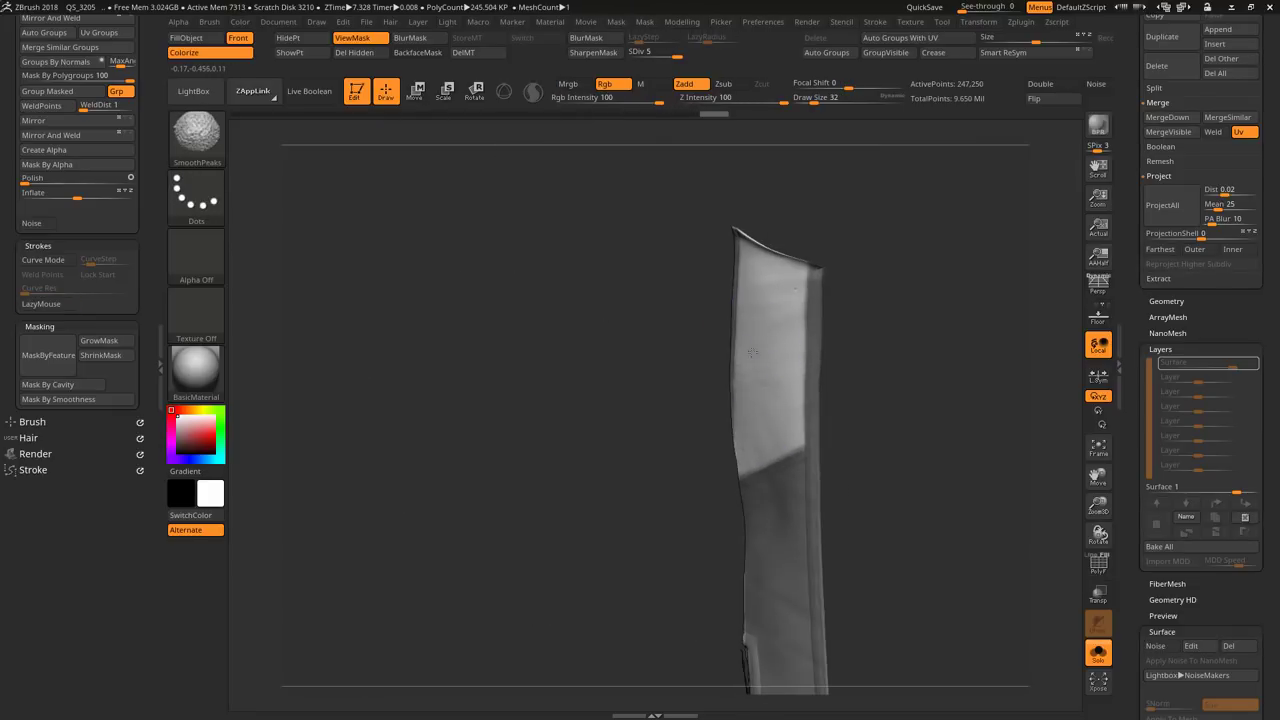
Step: Preview the surface noise on the isolated side strip
key("shift")
left_click(1159, 648)
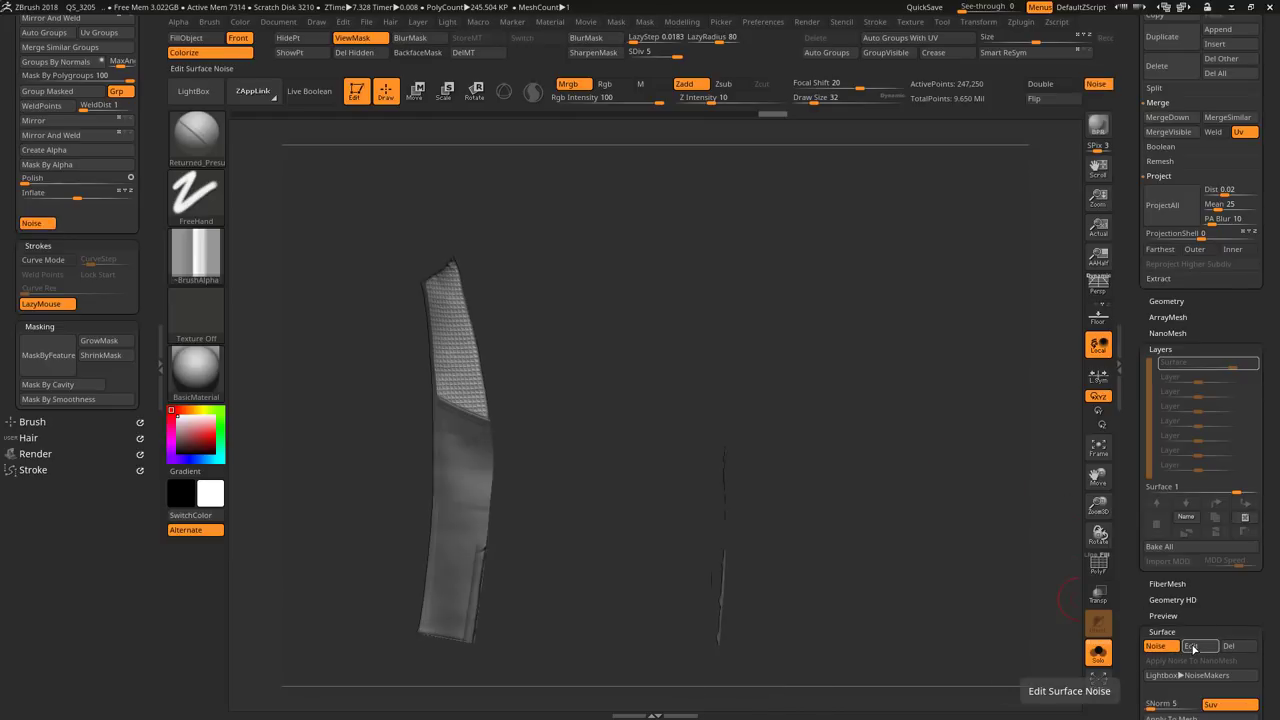
left_click_drag(856, 489, 951, 463)
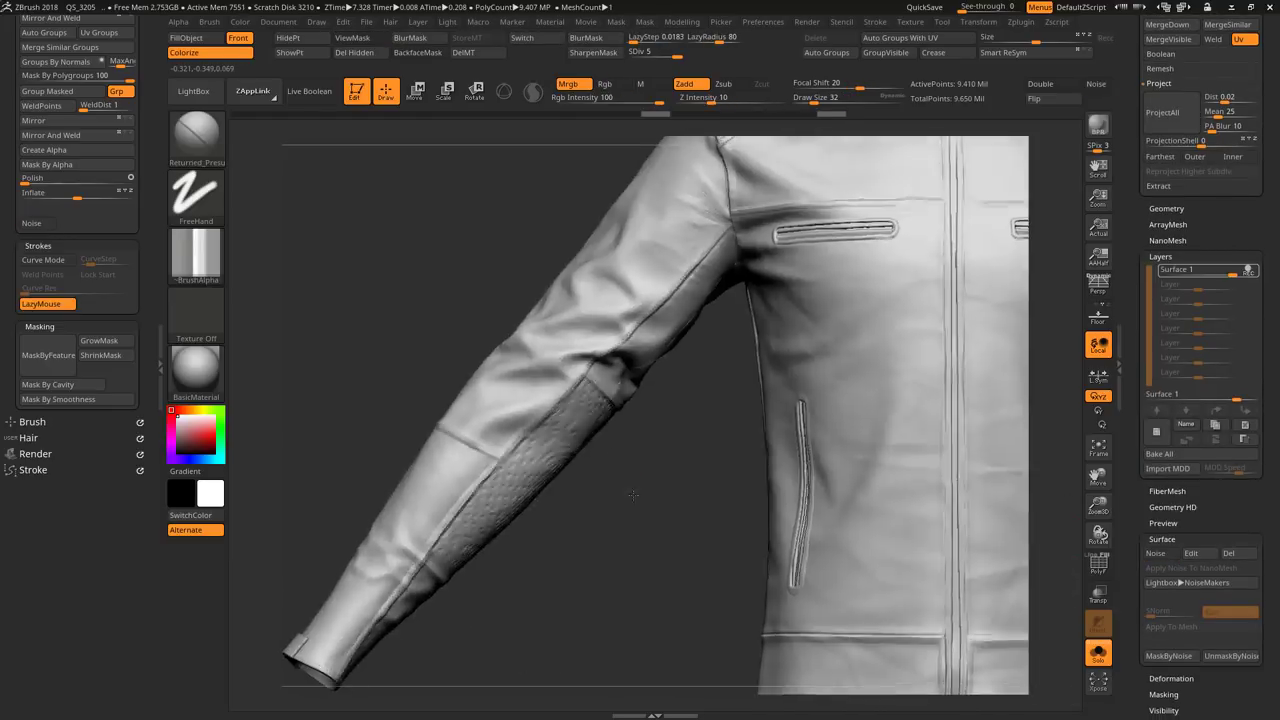
Step: Set the material's diffuse Focal Shift to 29, then isolate the sleeve from a front view
mouse_move(620, 500)
left_mouse_down()
mouse_move(574, 524)
mouse_move(600, 500)
left_mouse_up()
left_click(37, 37)
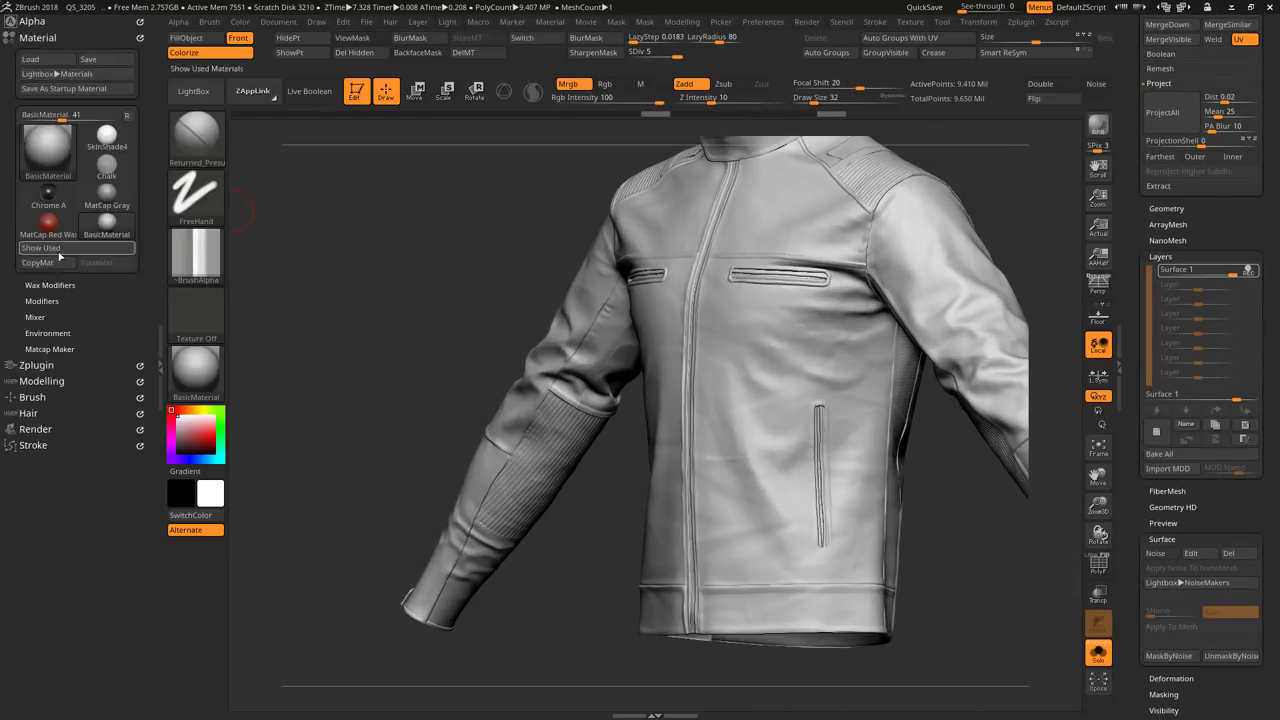
left_click(41, 300)
left_click_drag(40, 492, 62, 492)
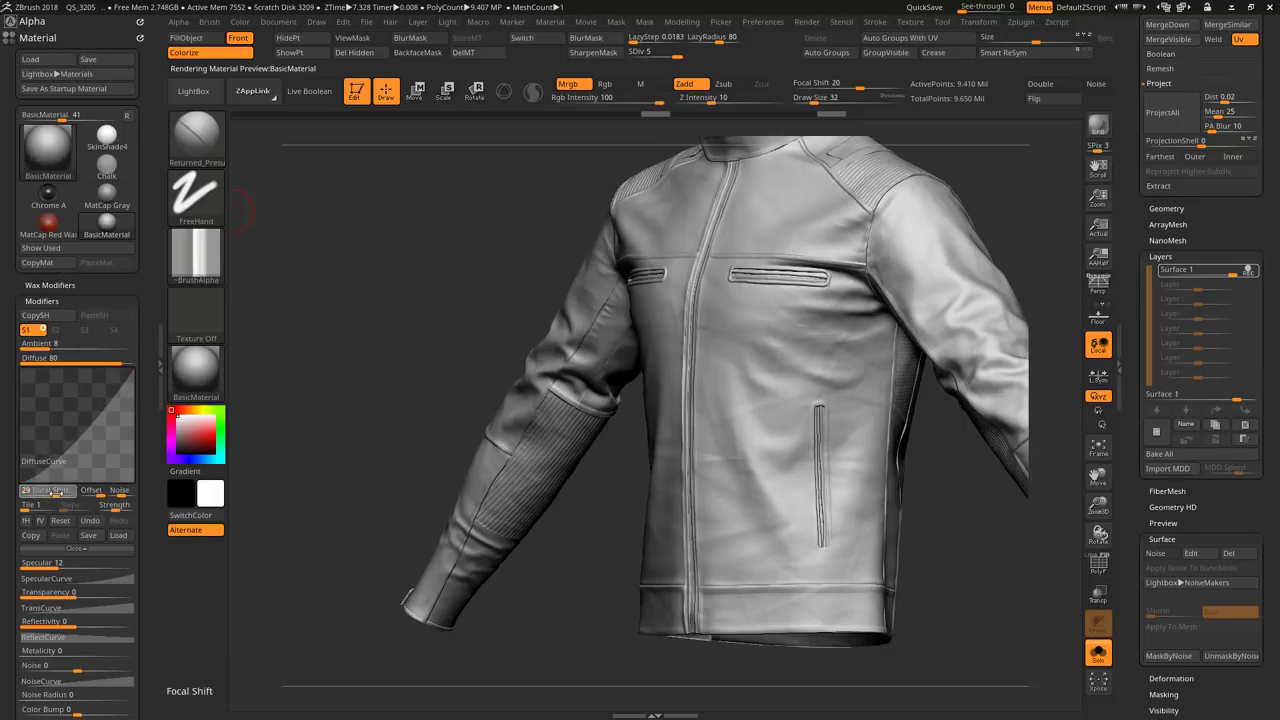
mouse_move(300, 330)
left_mouse_down()
mouse_move(374, 249)
mouse_move(1055, 328)
mouse_move(900, 420)
mouse_move(865, 381)
mouse_move(949, 318)
left_mouse_up()
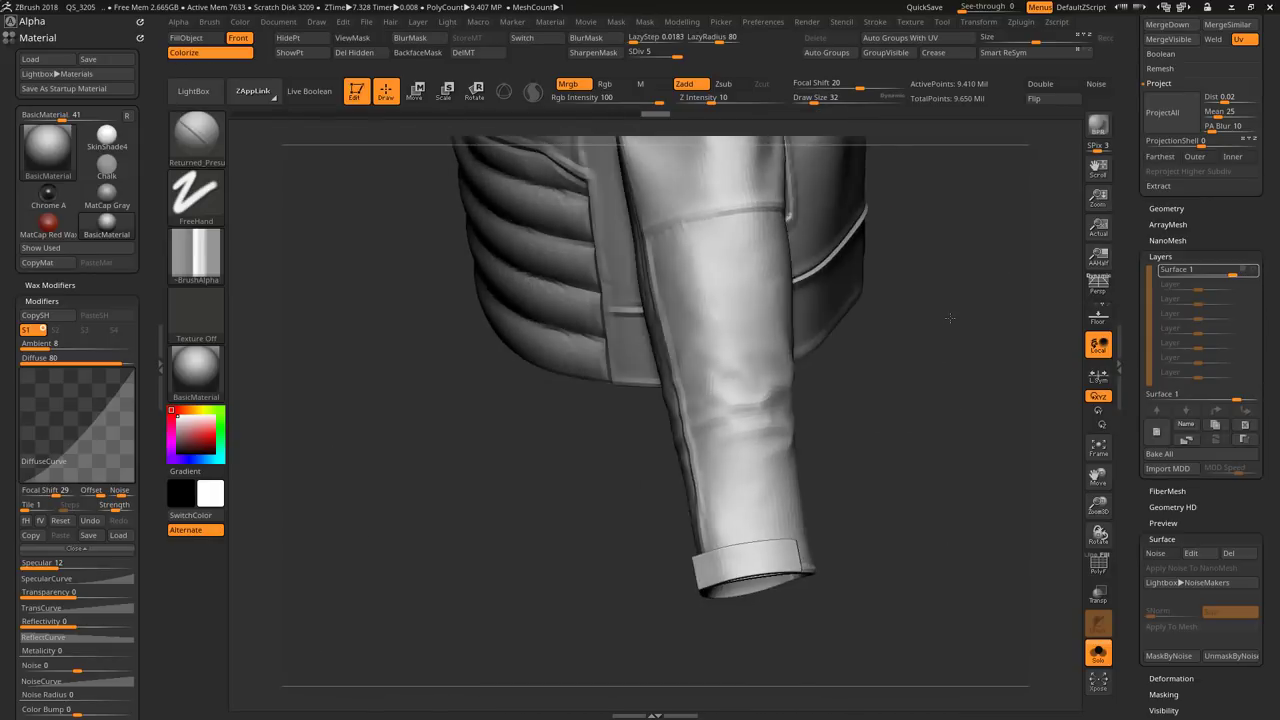
left_click(720, 270, "ctrl+shift")
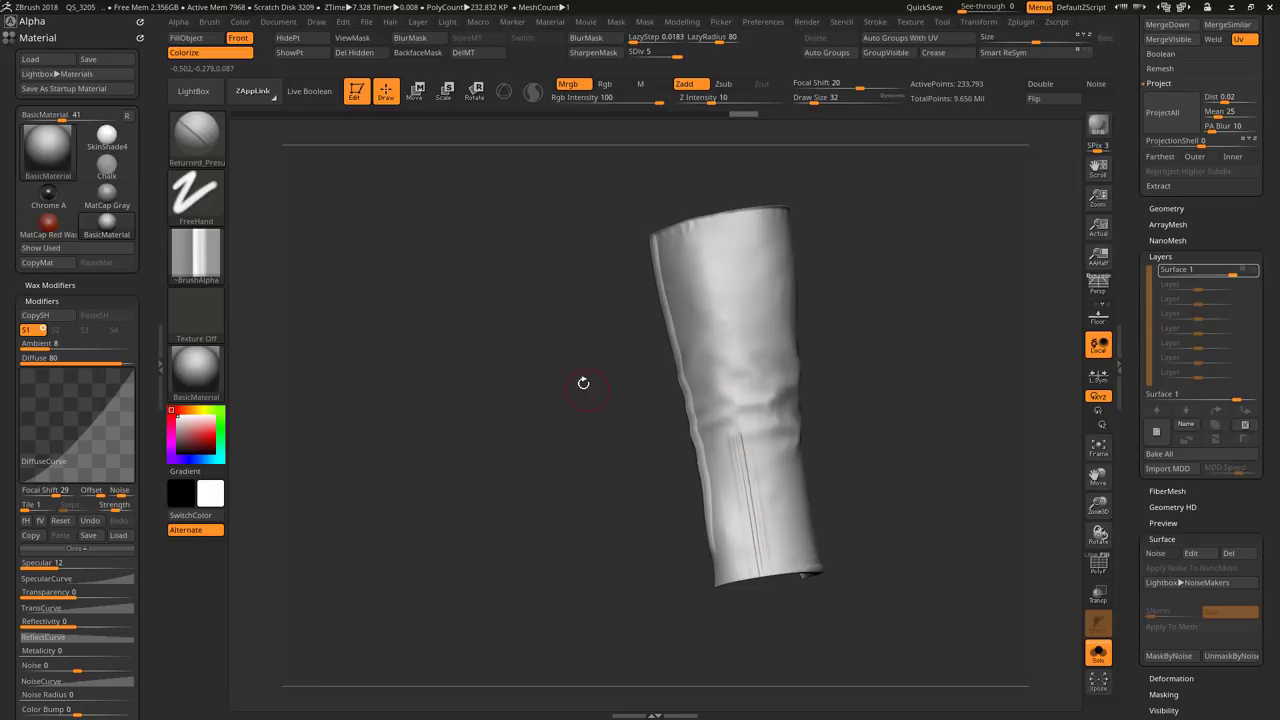
Step: Switch to ClayBuildup and re-isolate the sleeve, framed in view
left_click_drag(583, 383, 691, 337, "alt")
key("b")
key("c")
key("b")
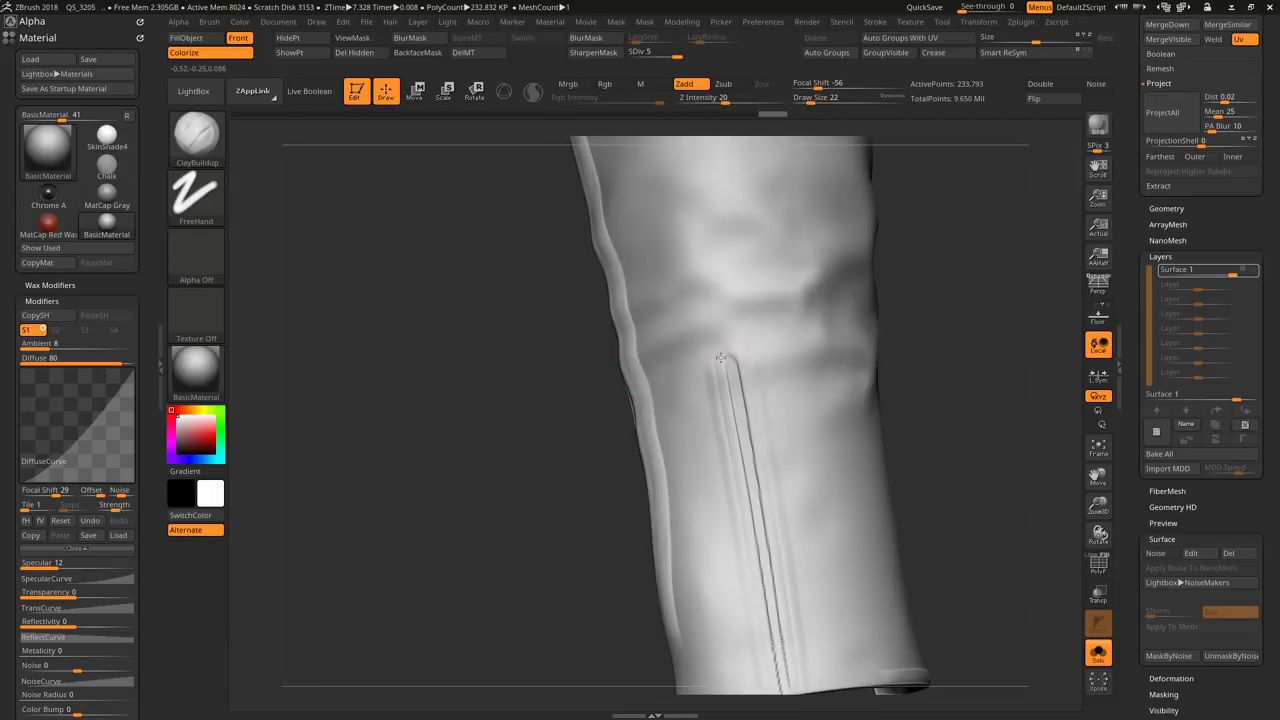
key("f")
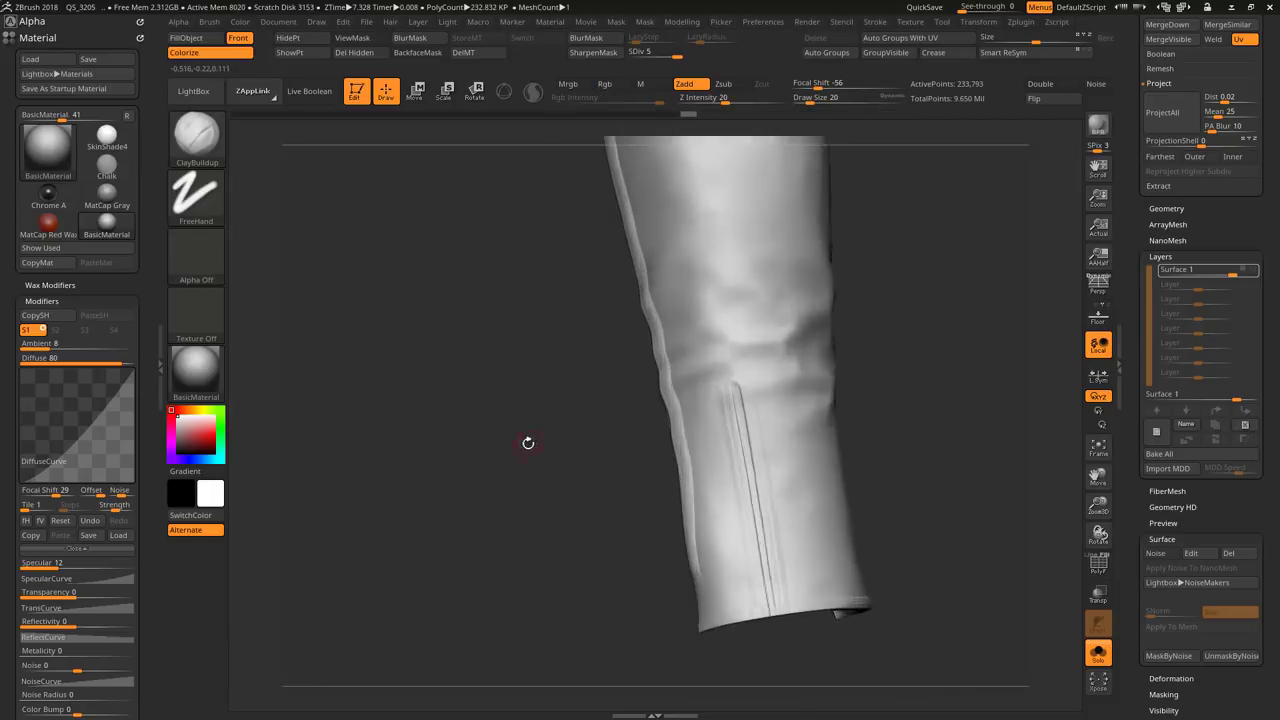
left_click_drag(529, 443, 520, 435, "shift")
left_click(540, 495, "ctrl+shift")
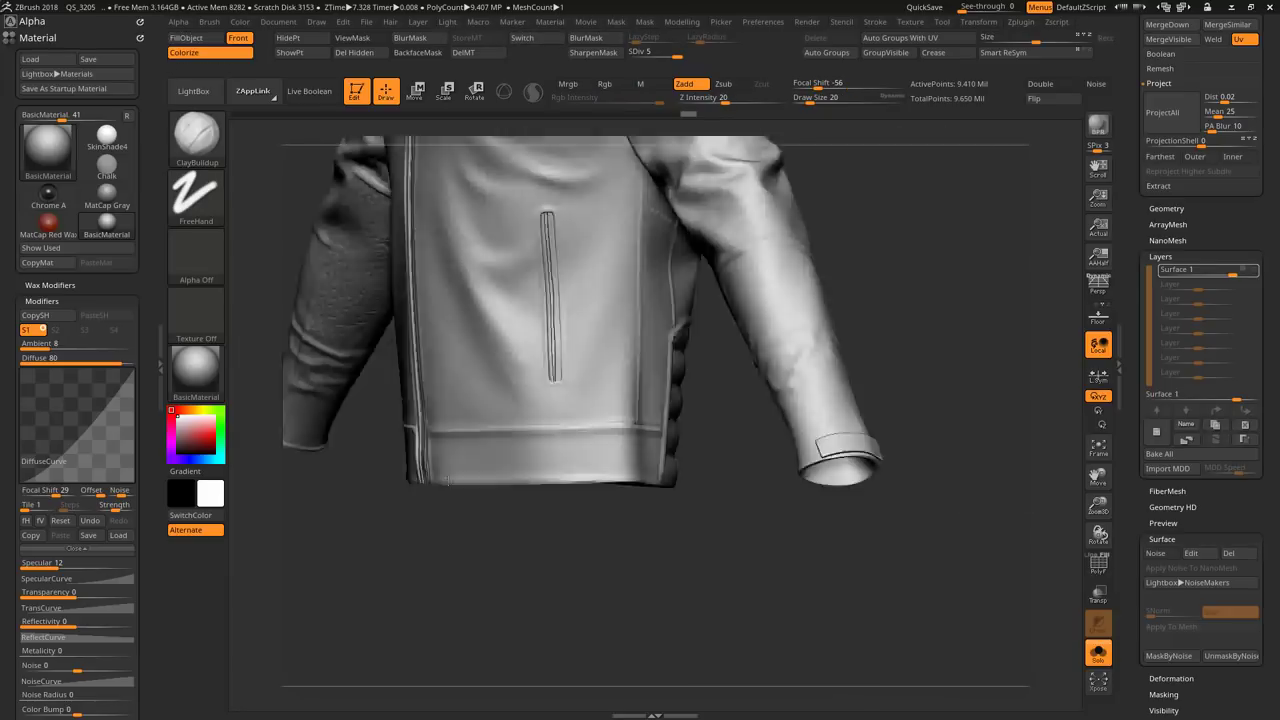
left_click(640, 420, "ctrl+shift")
Step: Draw a stitch line along the sleeve seam with the Returned stitch brush
key("b")
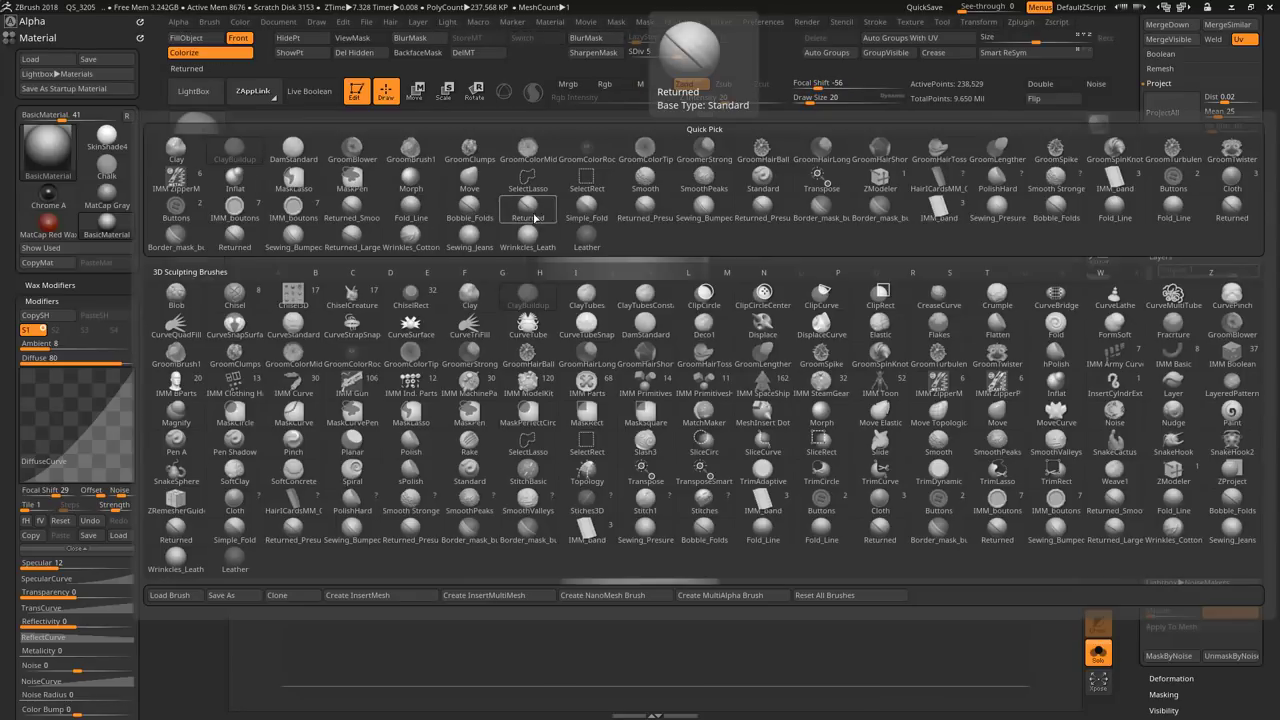
left_click(540, 218)
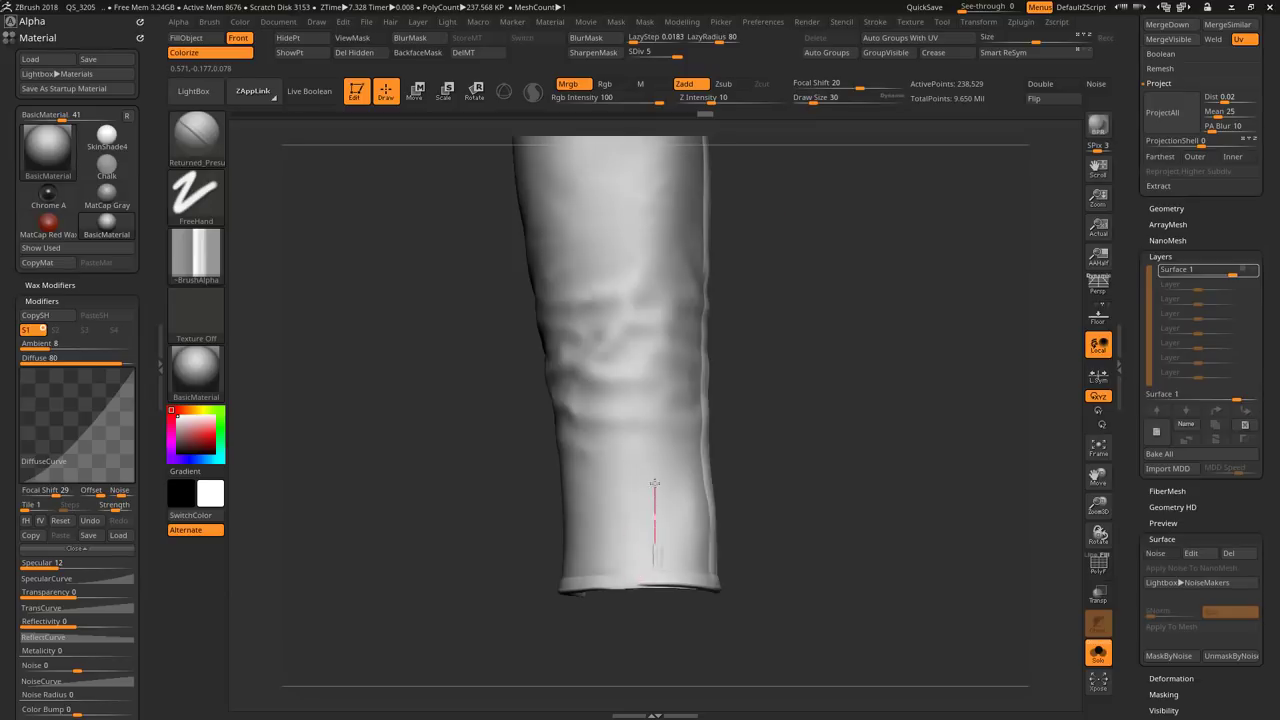
right_click_drag(660, 572, 695, 576)
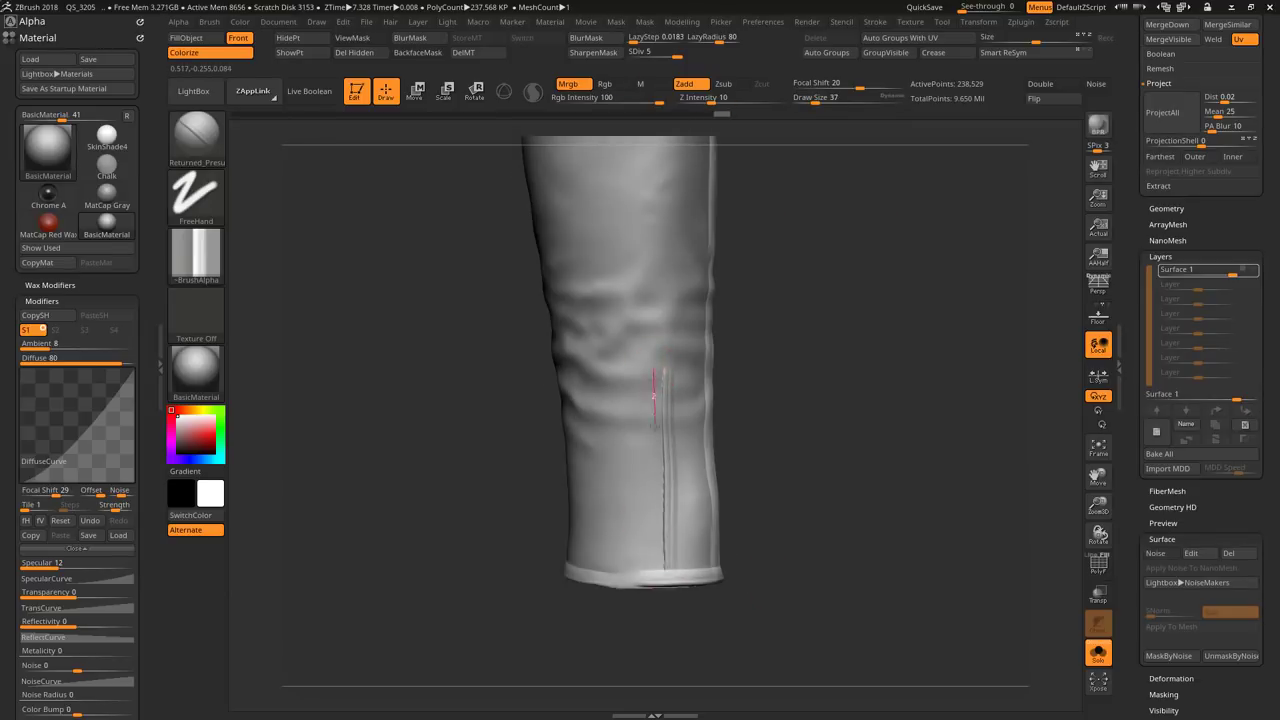
Step: Switch to ClayBuildup at the highest subdivision level near the top of the seam
mouse_move(689, 568)
right_mouse_down("ctrl")
mouse_move(660, 358)
mouse_move(468, 523)
right_mouse_up("ctrl")
key("b")
key("c")
key("b")
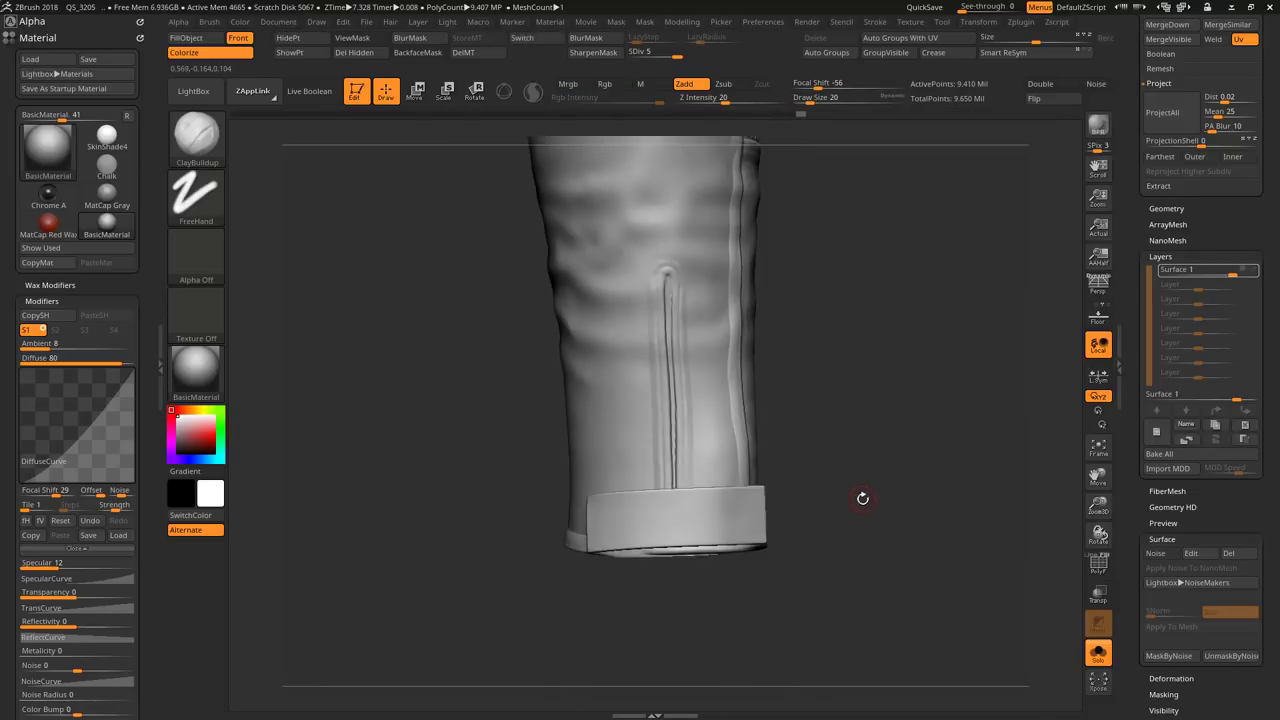
key("d")
right_click_drag(871, 471, 760, 300)
Step: Switch to the Move brush and orient the sleeve upright with the cuff at the bottom
left_click_drag(627, 51, 590, 52)
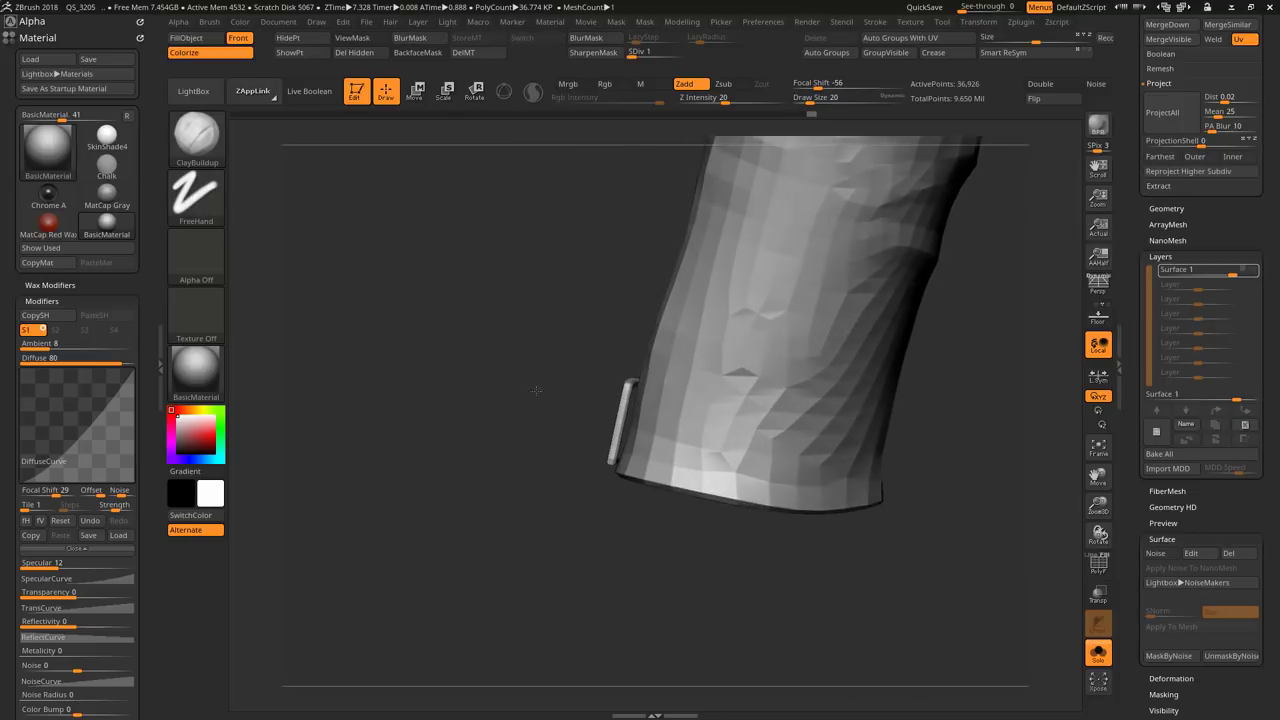
key("b")
key("m")
key("v")
right_click_drag(652, 368, 720, 445)
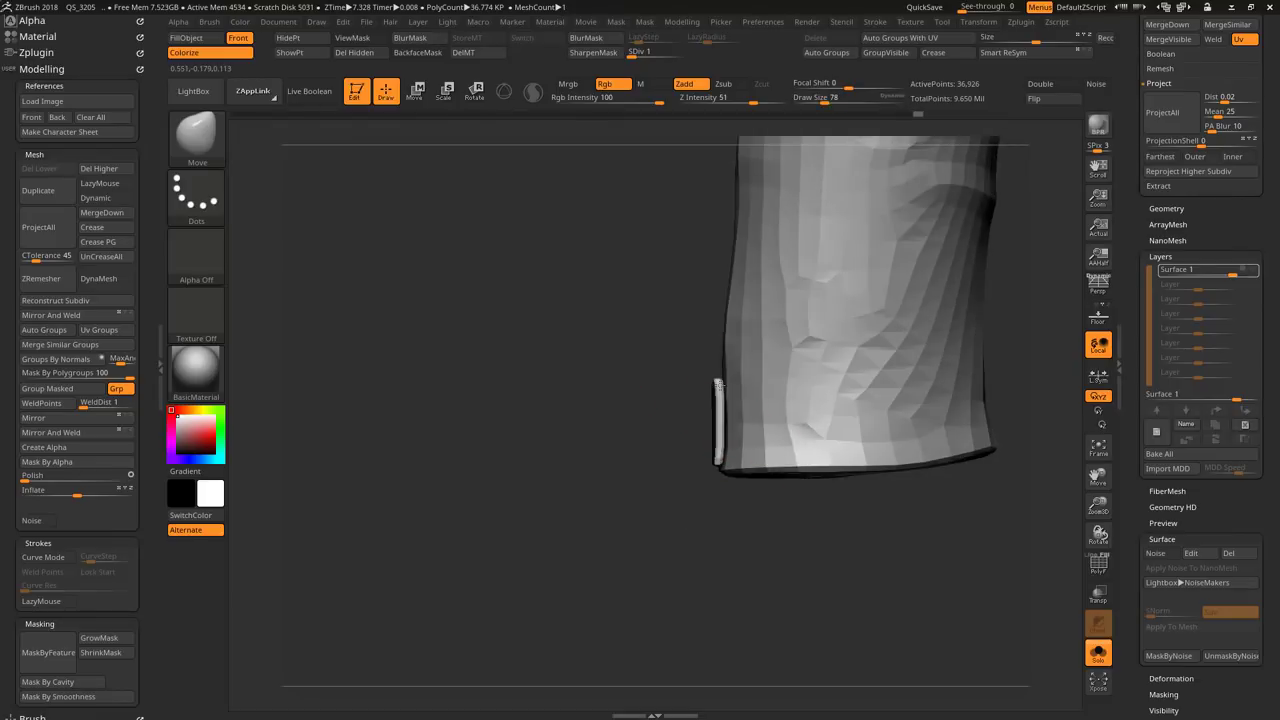
right_click_drag(718, 384, 578, 416)
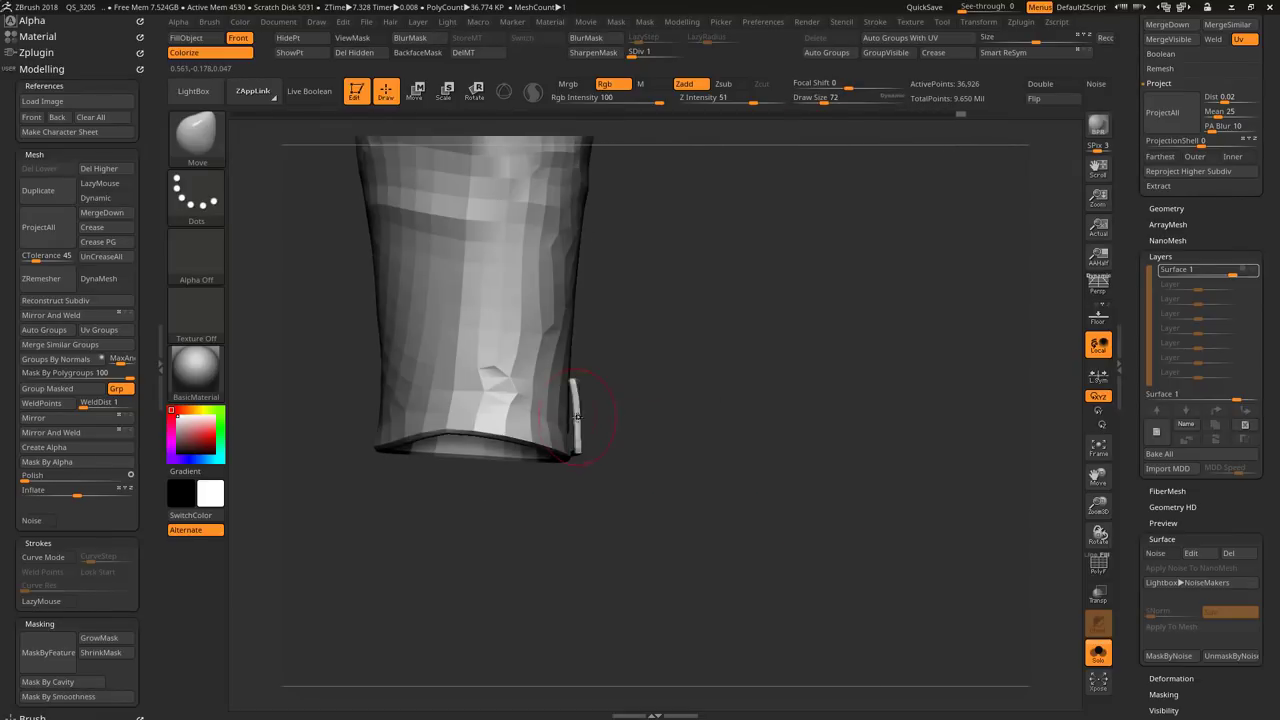
right_click_drag(635, 446, 838, 491)
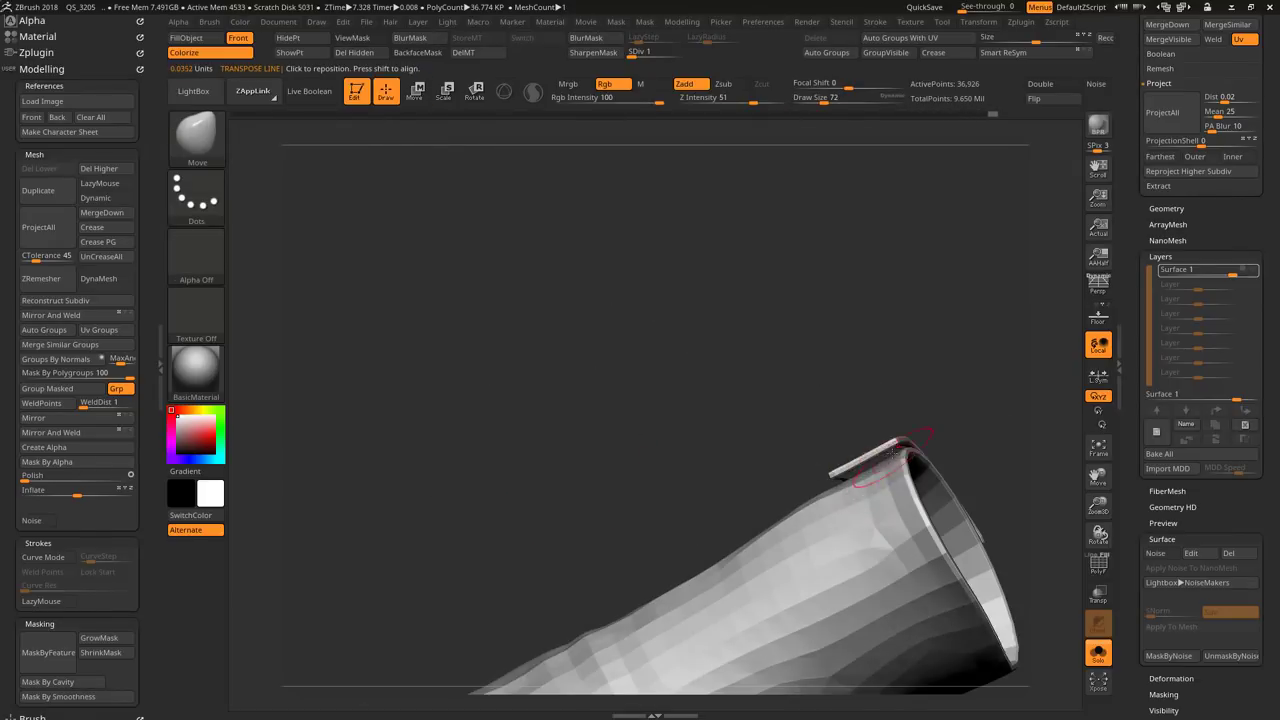
right_click_drag(838, 491, 614, 300)
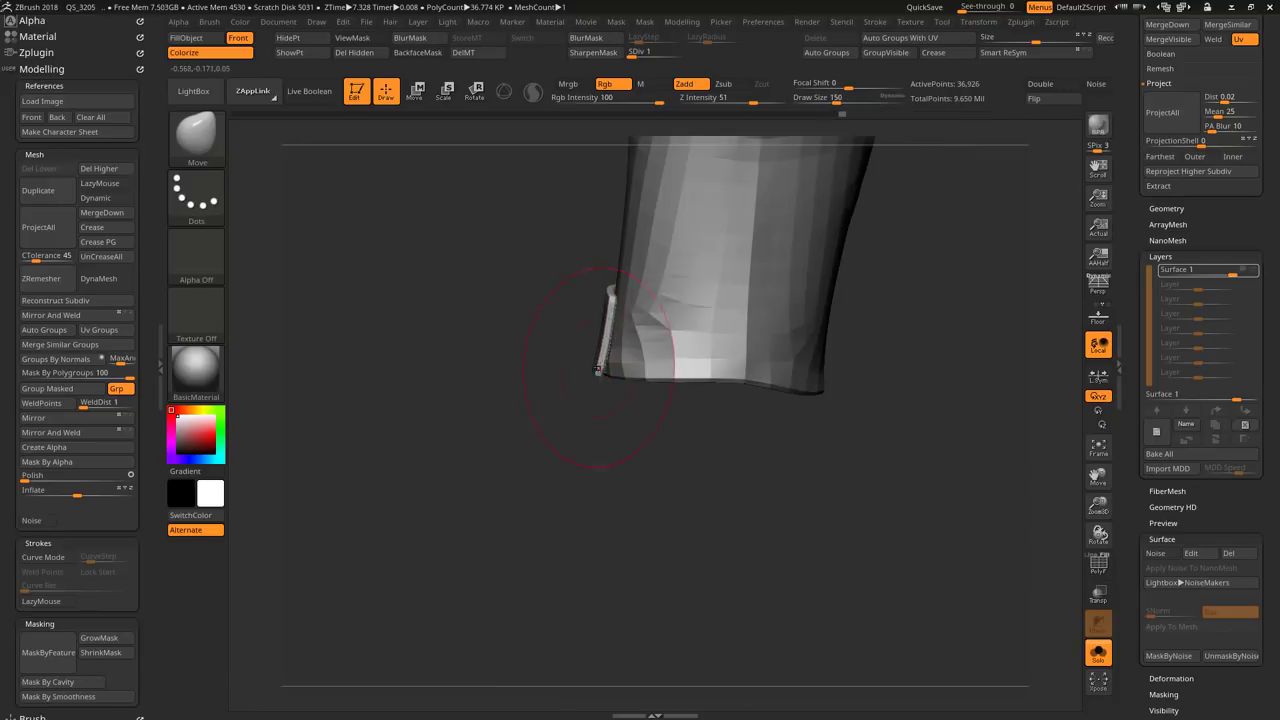
Step: Enlarge the brush and stitch along the cuff strap's lower edge
key("s")
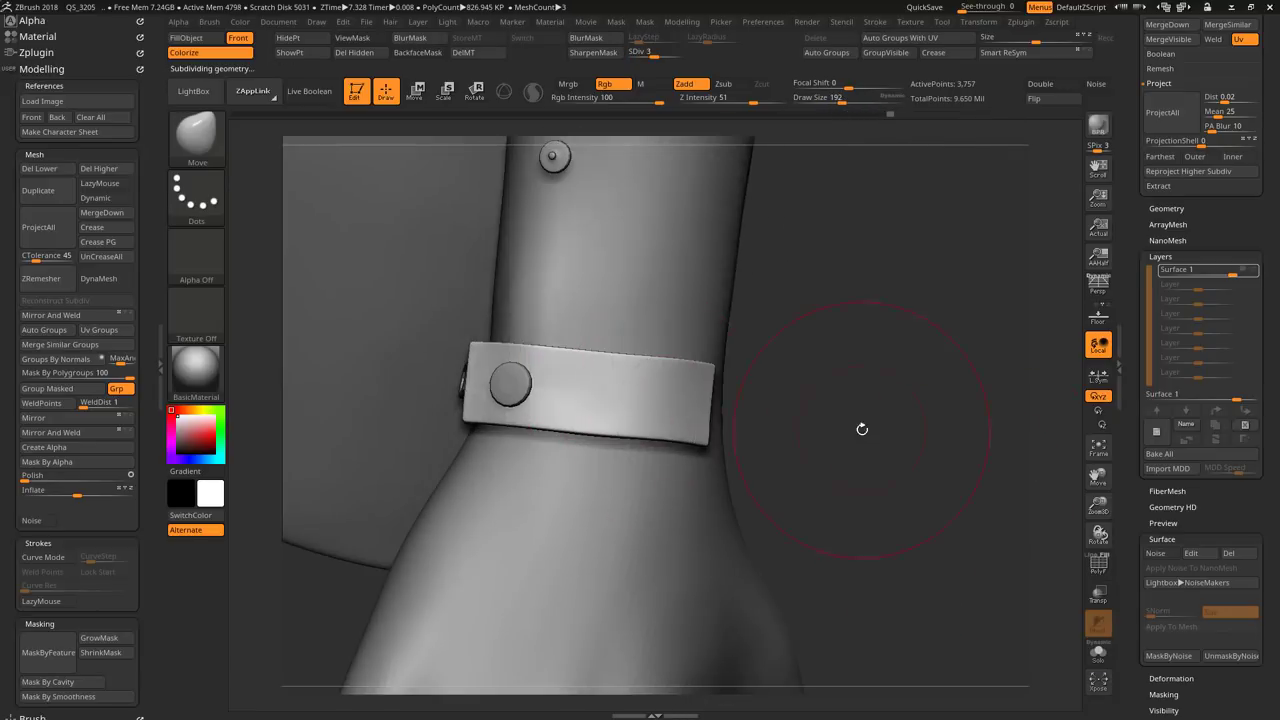
left_click(200, 132)
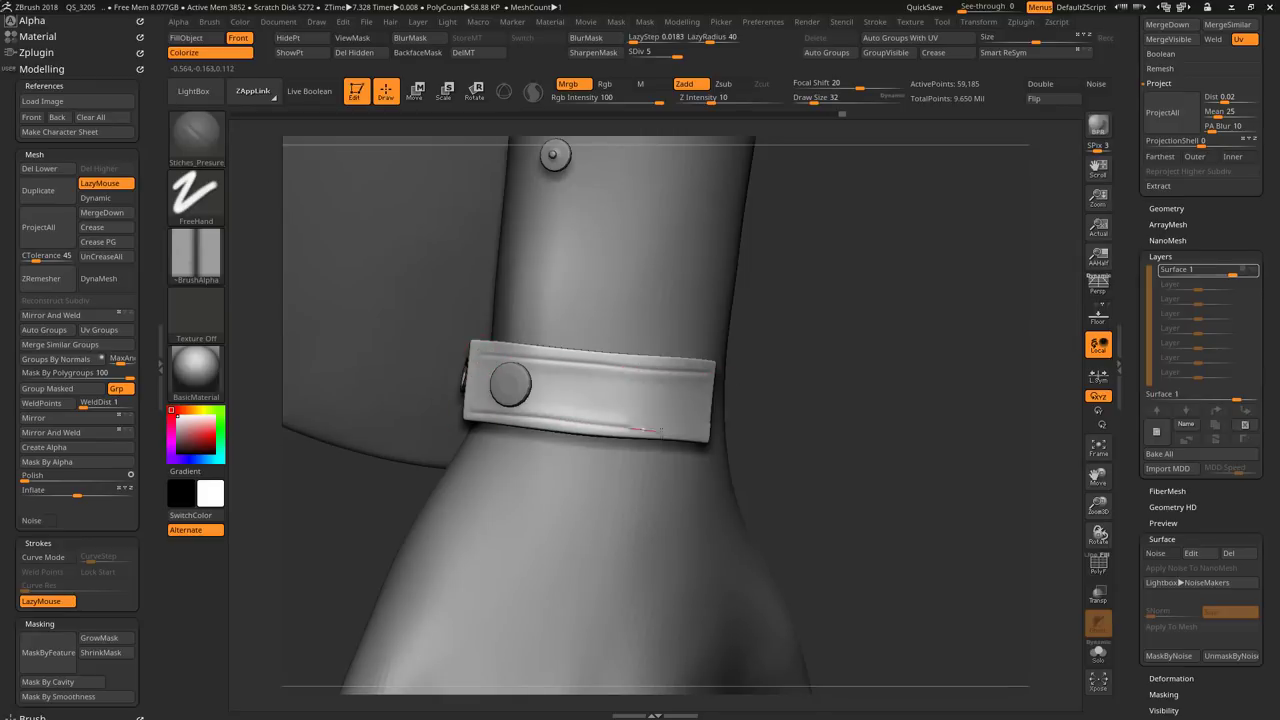
left_click_drag(660, 432, 694, 432)
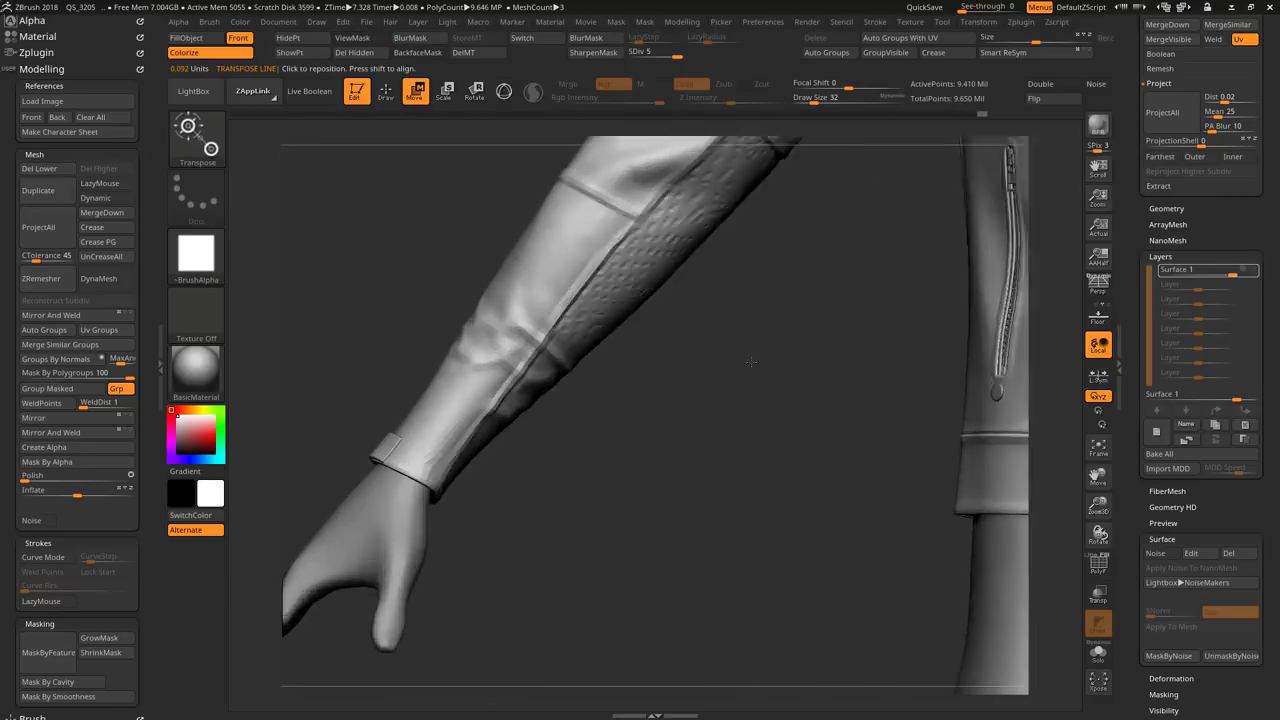
Step: Load the Fold_Line brush and zoom out to the whole jacket
key("b")
left_click(676, 218)
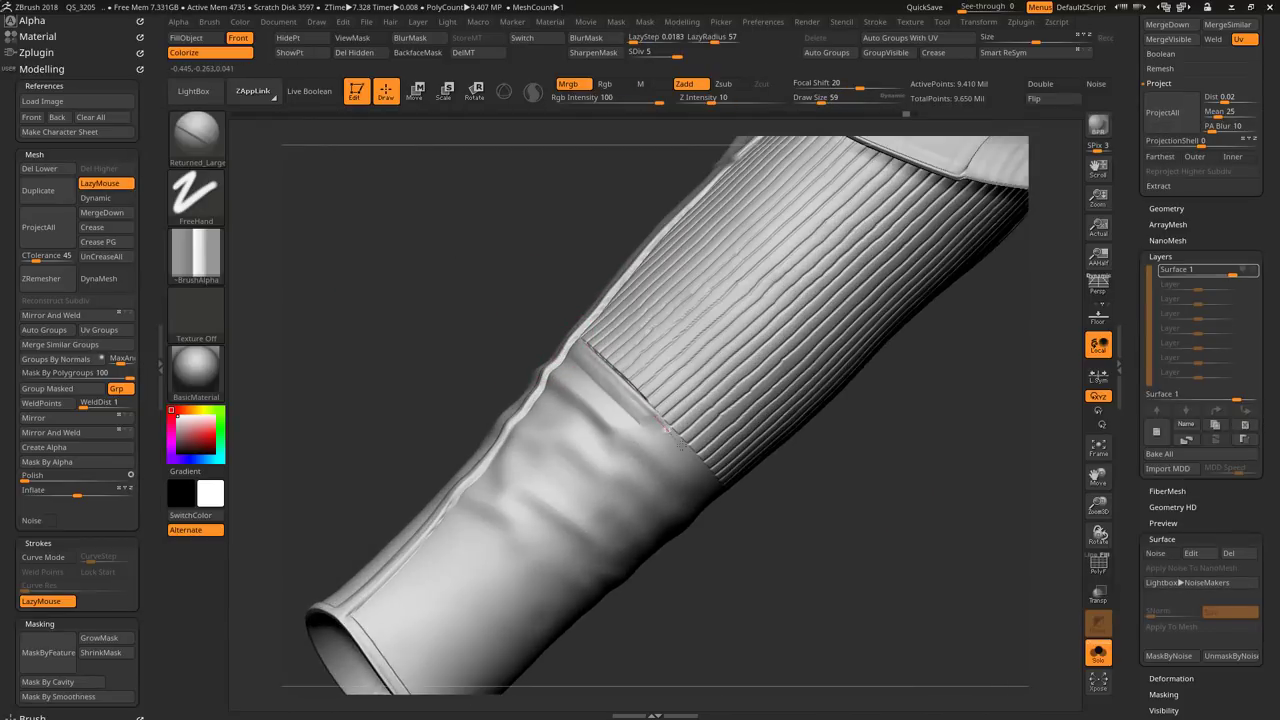
right_click_drag(663, 428, 628, 380)
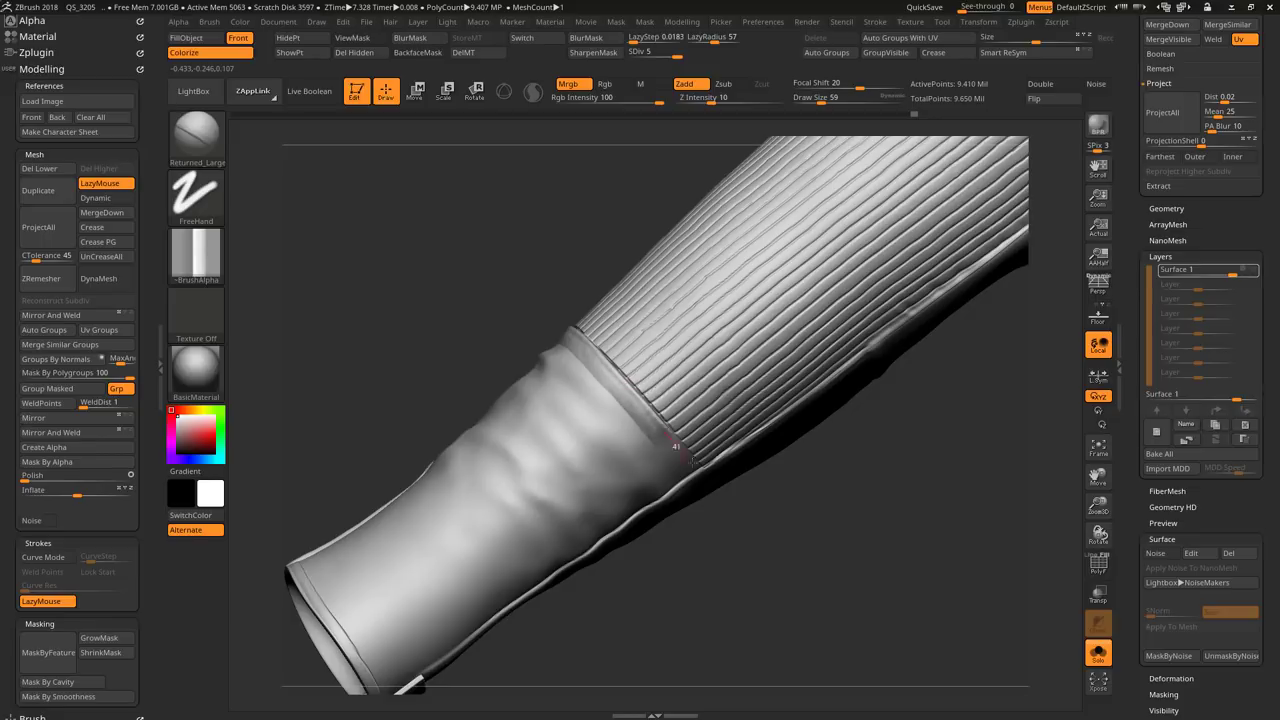
mouse_move(676, 446)
right_mouse_down()
mouse_move(817, 441)
mouse_move(697, 395)
mouse_move(697, 450)
right_mouse_up()
Step: Smooth the collar tab surface with ClayBuildup one subdivision level down
key("b")
key("c")
key("b")
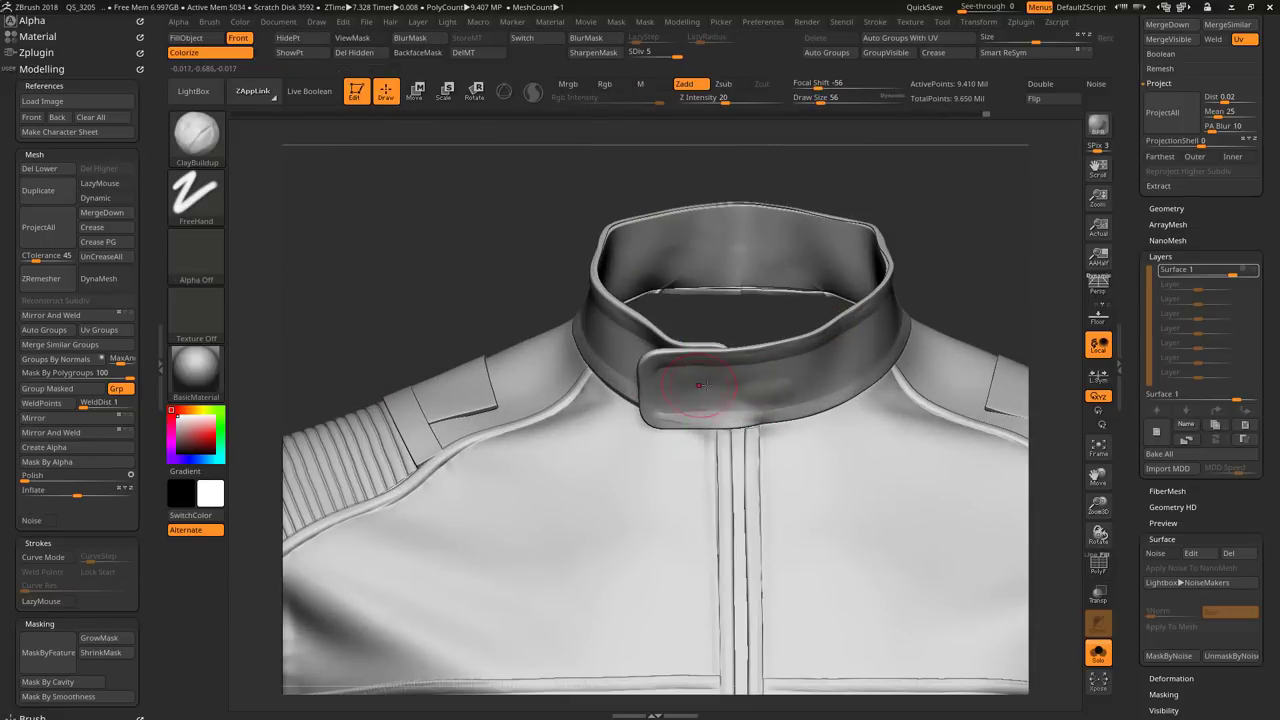
key("b")
key("c")
key("b")
key("shift+d")
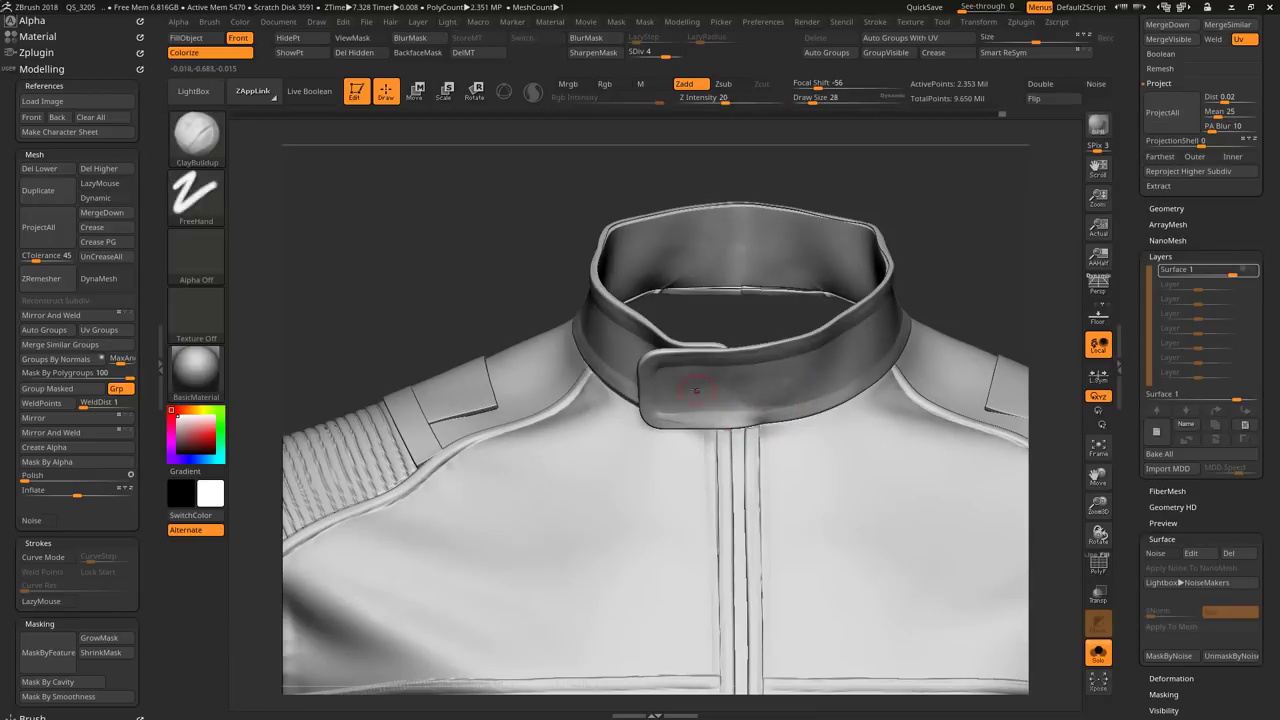
key("shift")
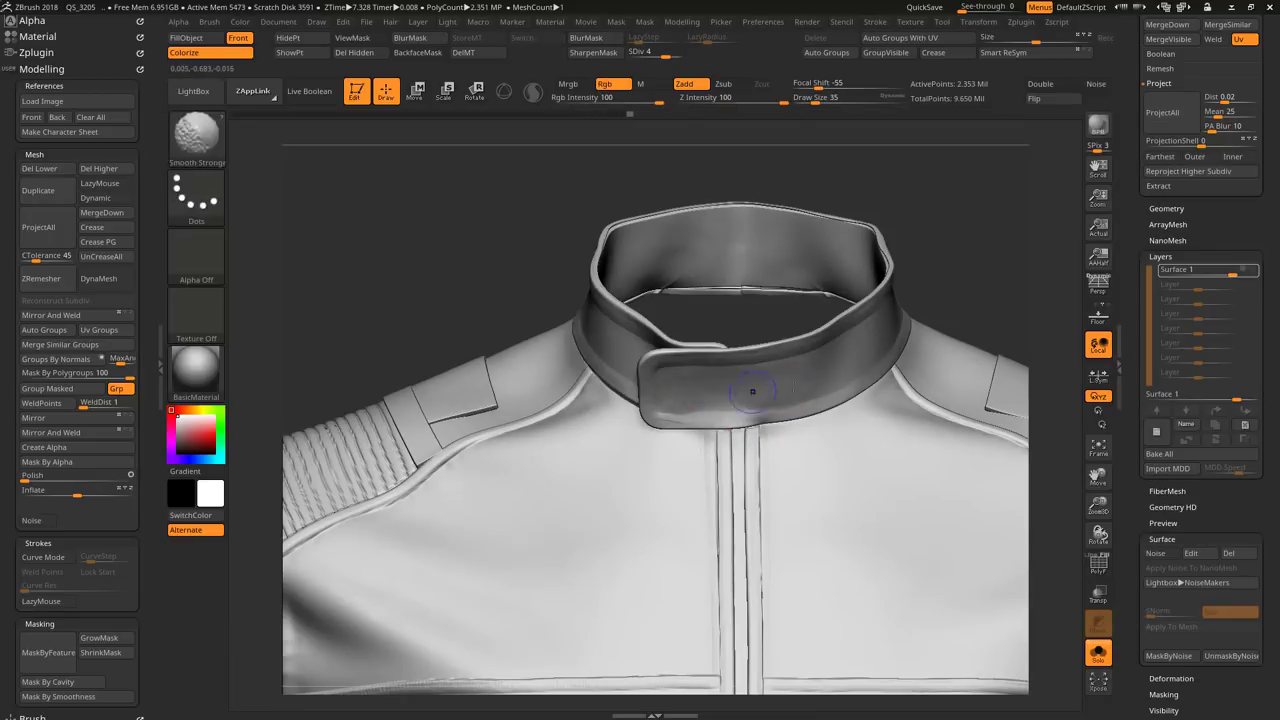
key("f")
Step: Drop to subdivision level 3 and load the Move brush over the ribbed panel
key("d")
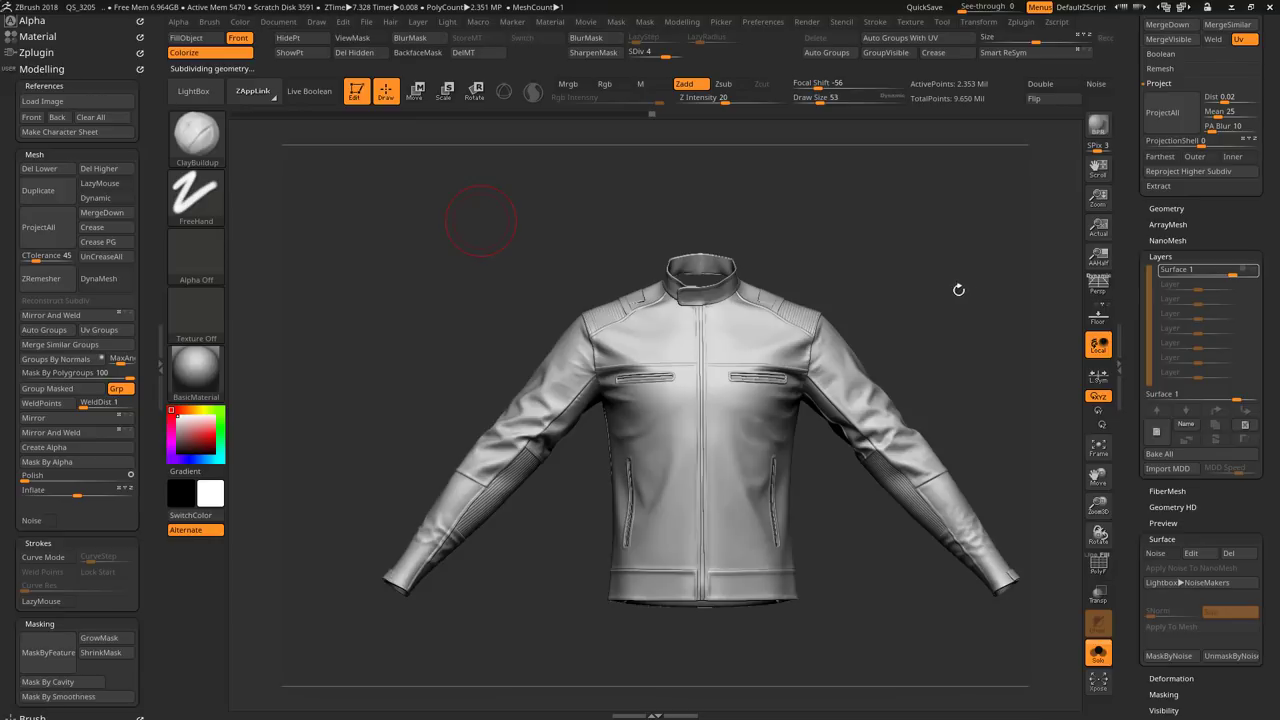
key("shift+d")
mouse_move(481, 221)
left_mouse_down("alt")
mouse_move(534, 343)
mouse_move(512, 456)
mouse_move(780, 398)
mouse_move(676, 305)
left_mouse_up("alt")
key("b")
key("m")
key("v")
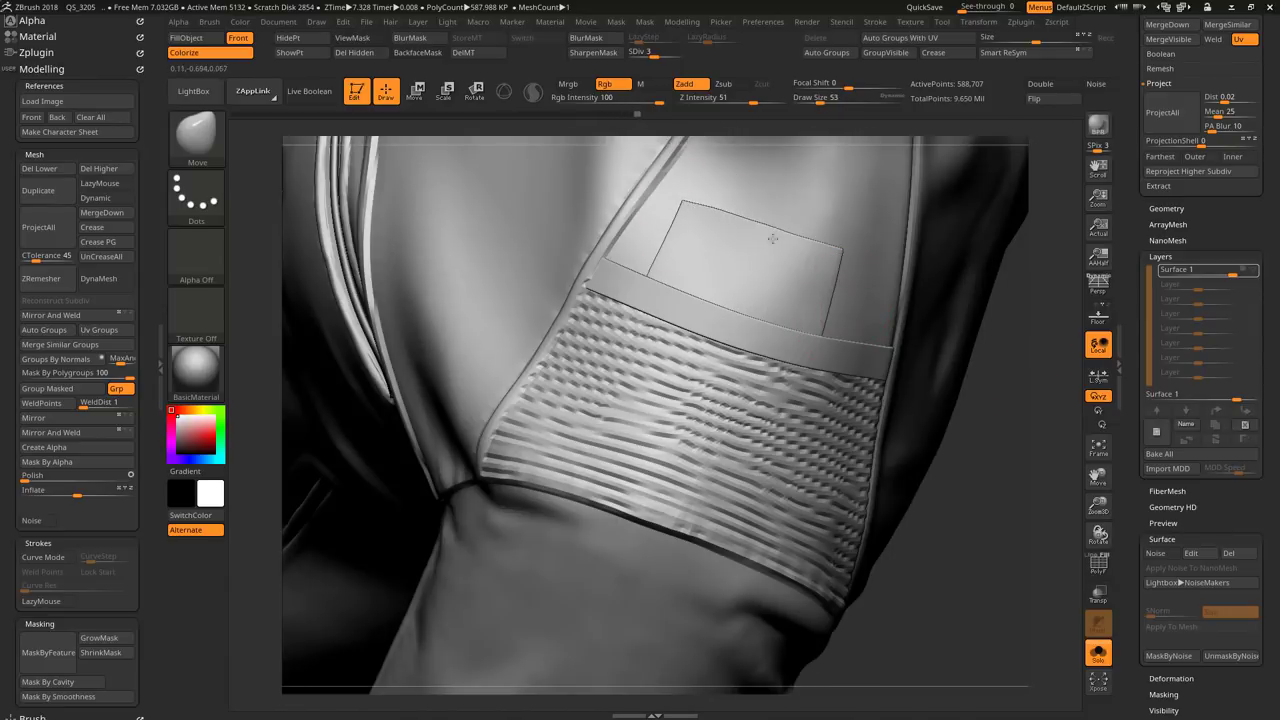
Step: View the jacket reference image, then hide it
key("super")
left_click(684, 706)
left_click(539, 12)
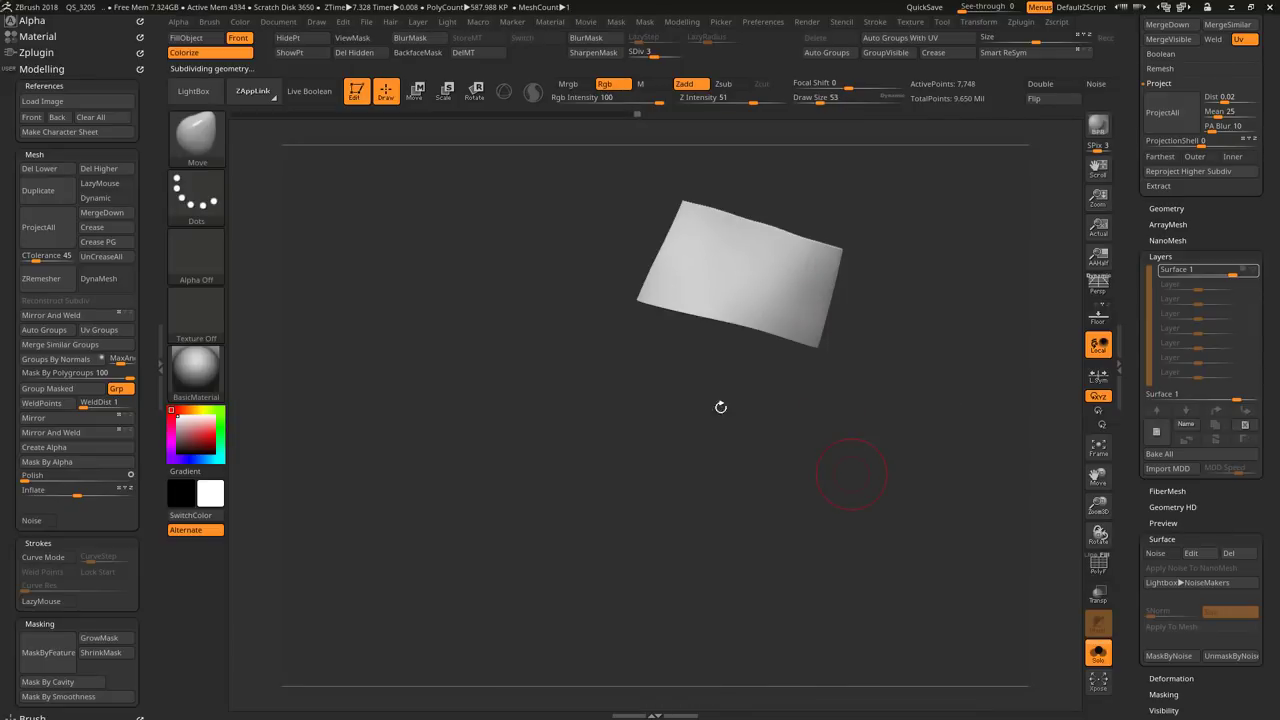
Step: Load the Returned_Presure brush, shrink it, and fold the plane's top and right edges
key("comma")
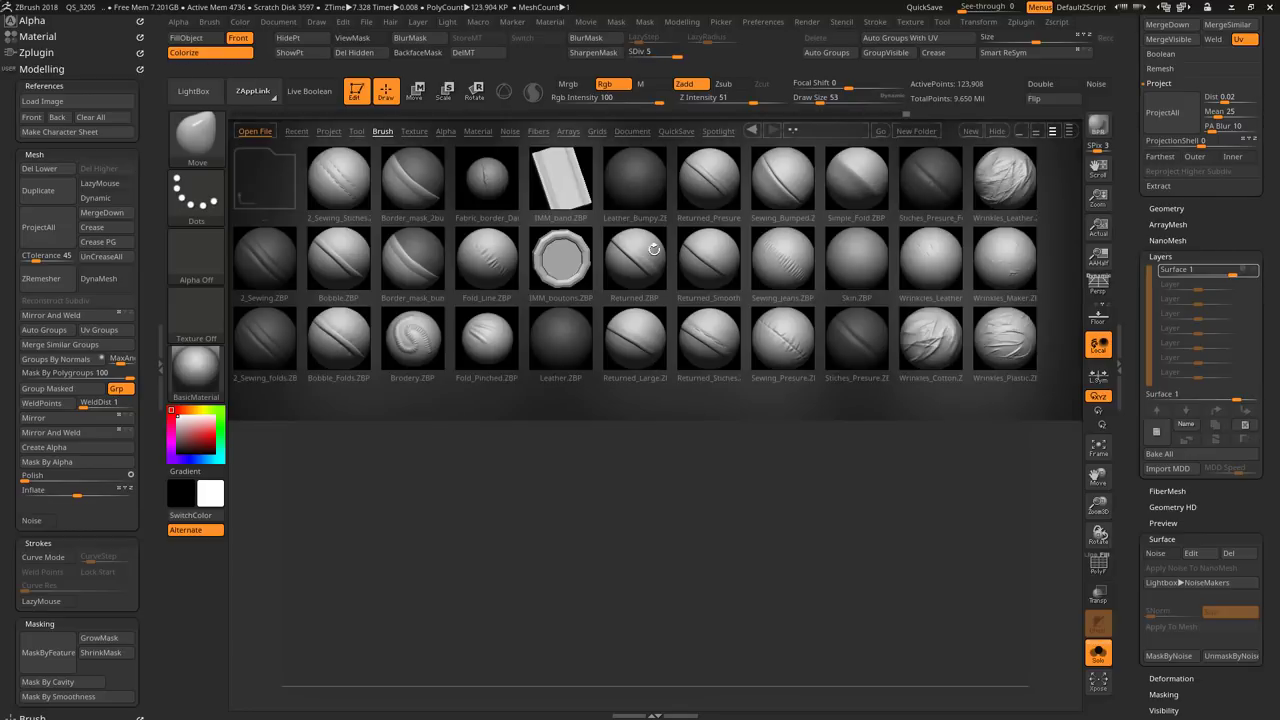
double_click(712, 190)
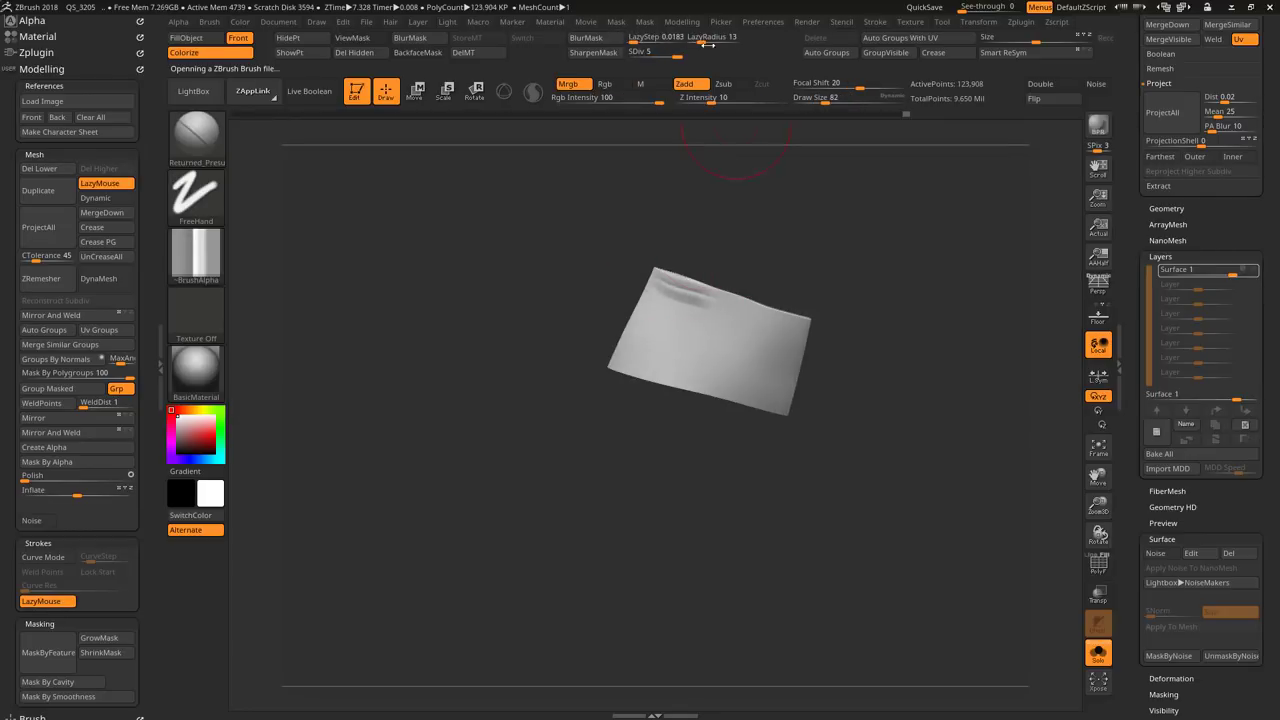
left_click_drag(842, 339, 660, 275)
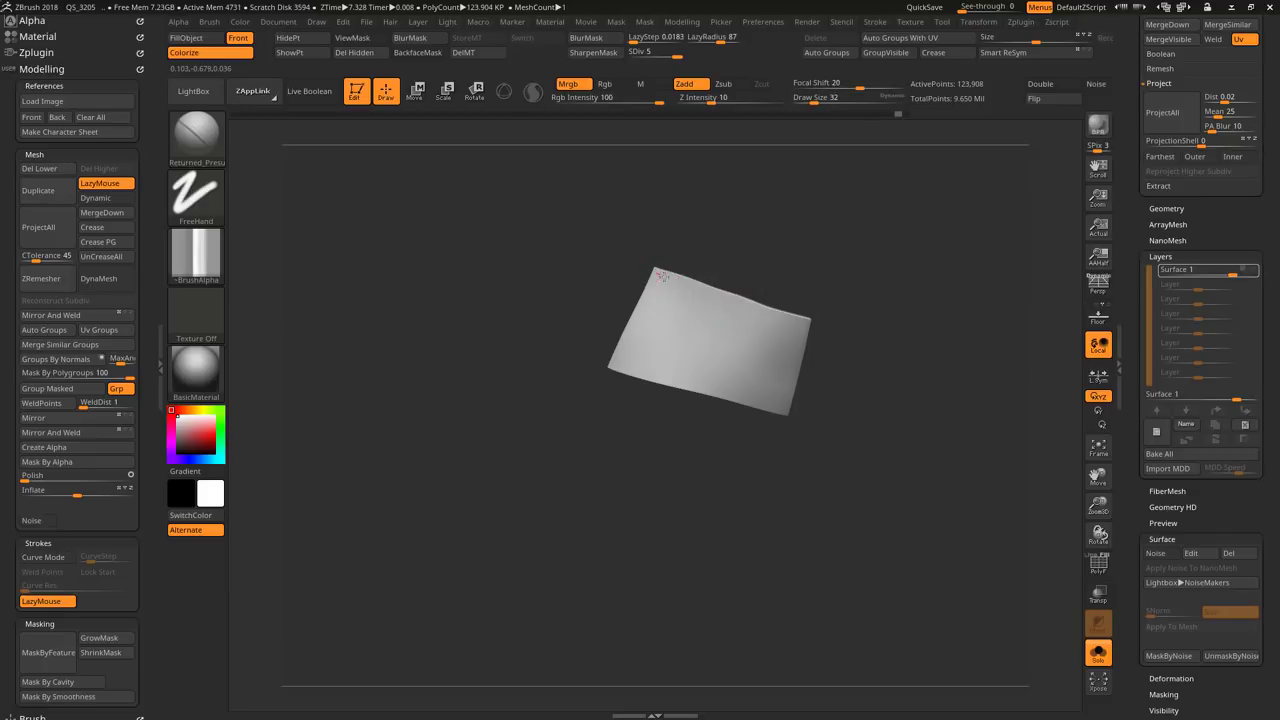
left_click_drag(790, 317, 802, 328)
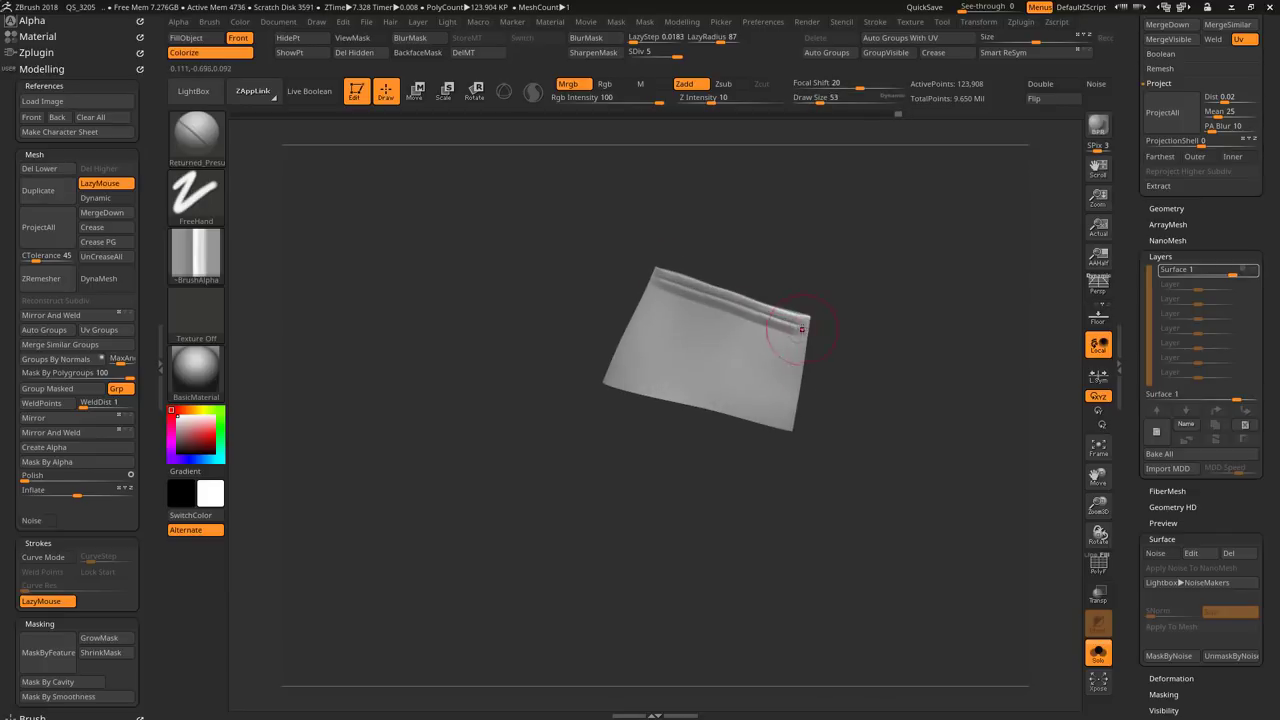
left_click_drag(792, 398, 794, 410)
mouse_move(560, 360)
left_mouse_down()
mouse_move(593, 327)
mouse_move(596, 365)
left_mouse_up()
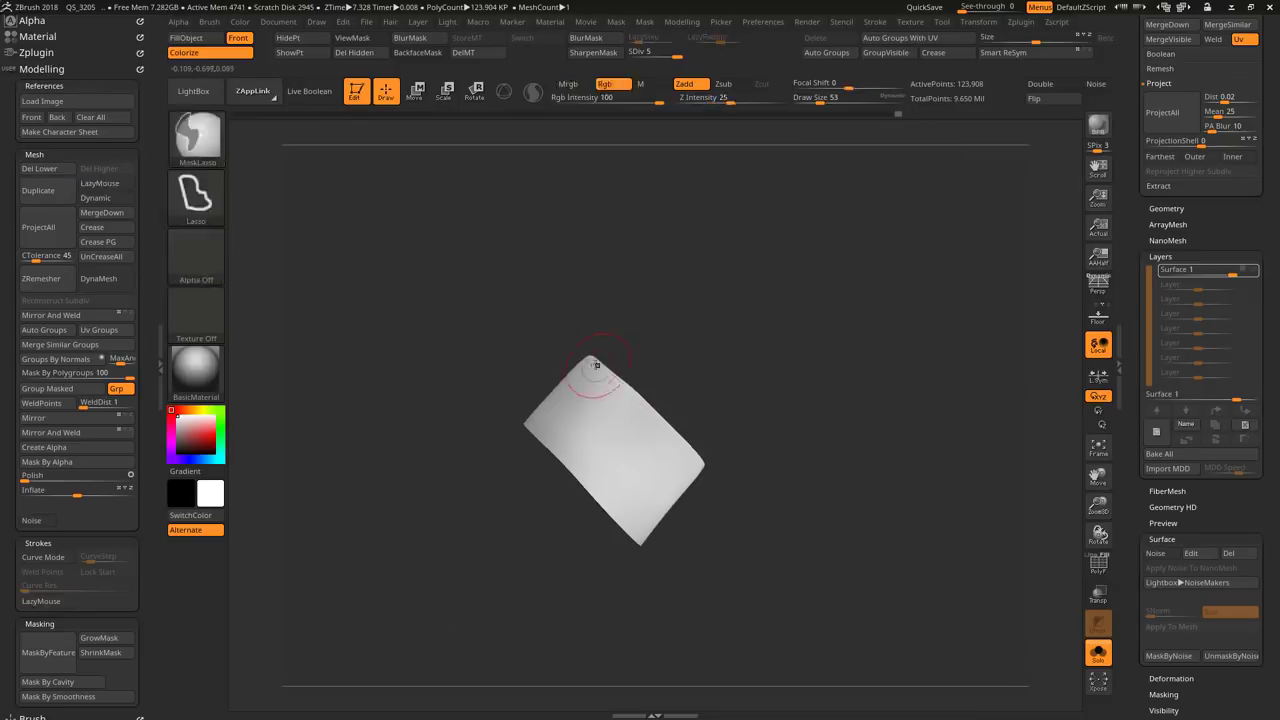
left_click_drag(695, 455, 724, 369)
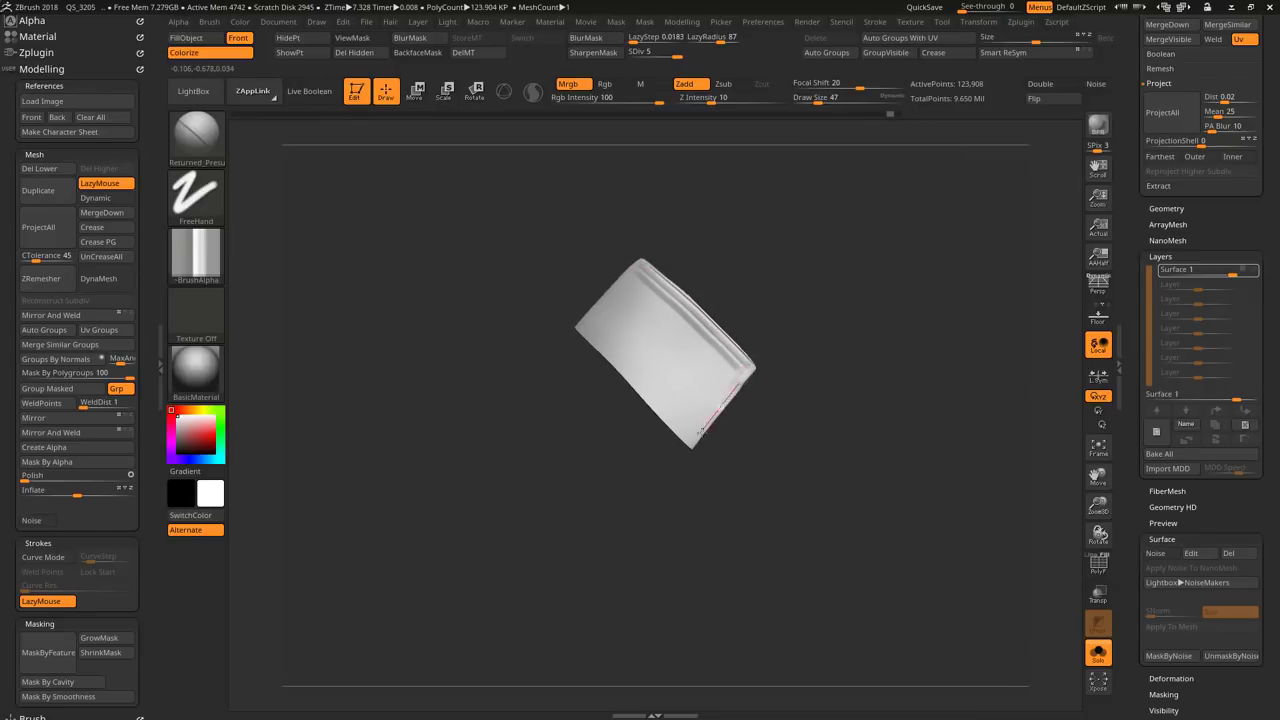
mouse_move(552, 308)
left_mouse_down()
mouse_move(526, 254)
mouse_move(529, 332)
left_mouse_up()
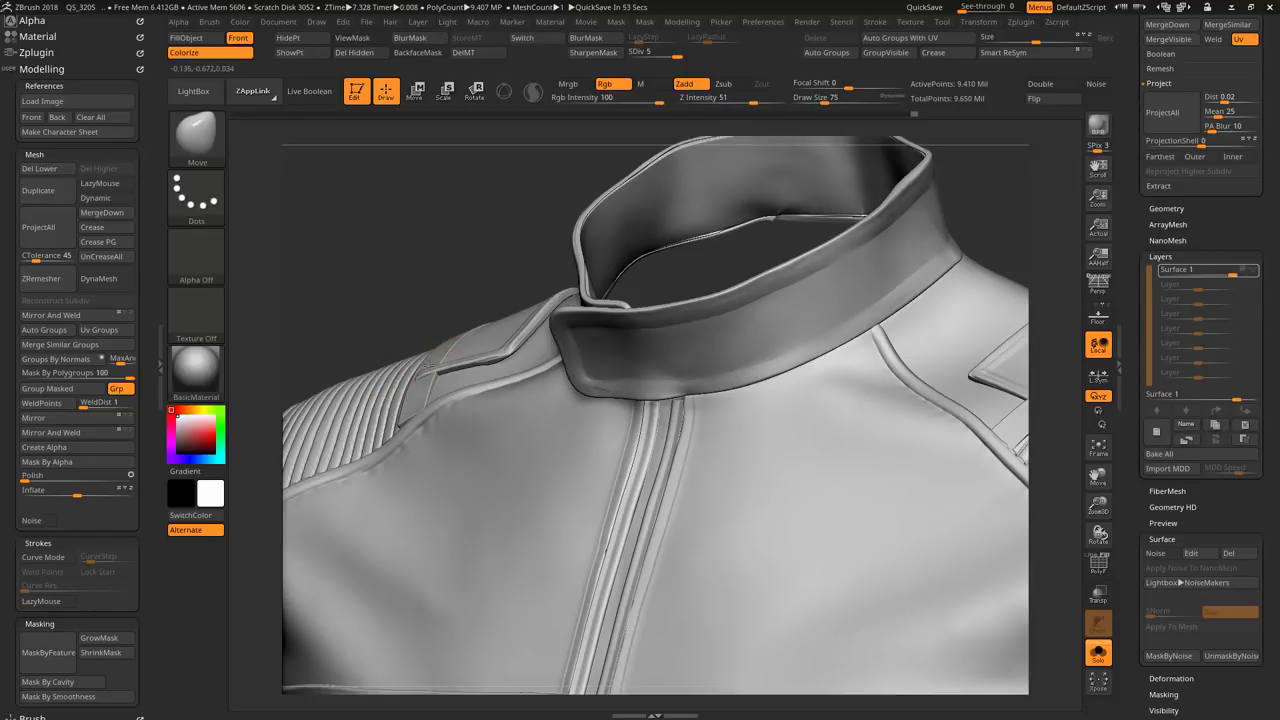
Step: Load the Stiches_Presure brush, view it on the test strip, and return to the jacket mesh
mouse_move(454, 251)
left_mouse_down()
mouse_move(640, 461)
mouse_move(611, 498)
mouse_move(323, 169)
mouse_move(694, 320)
left_mouse_up()
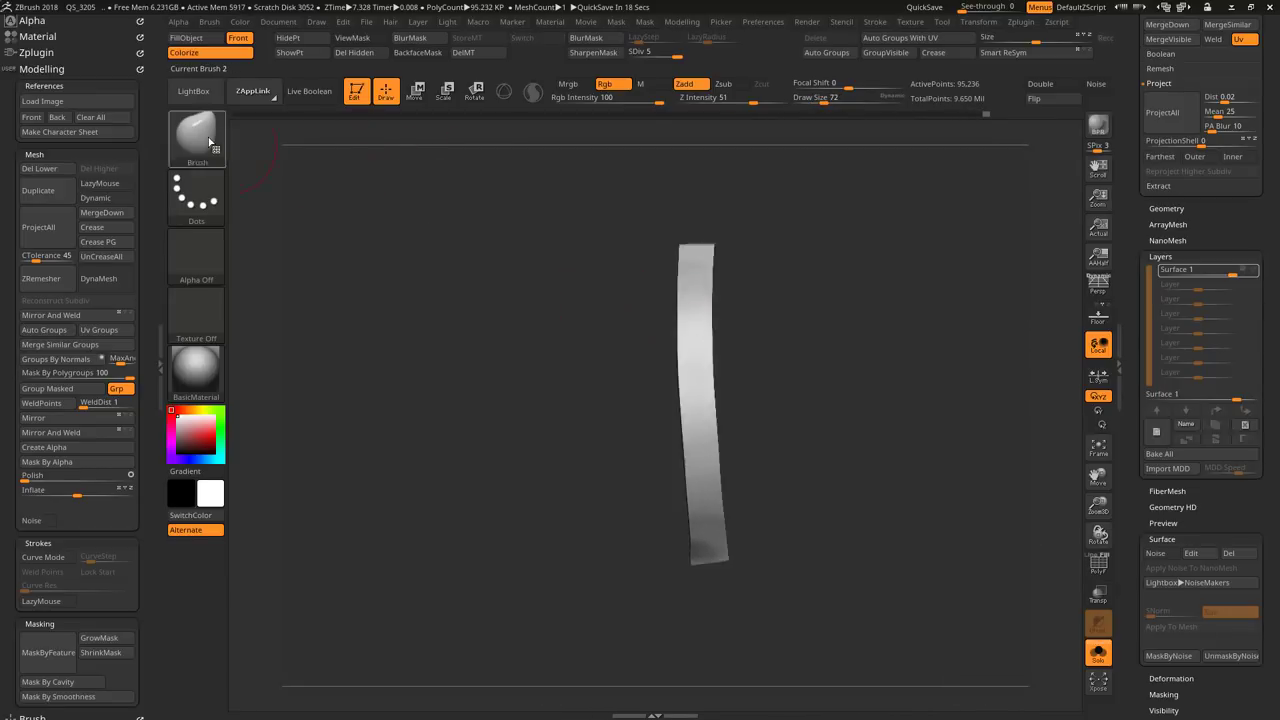
key("b")
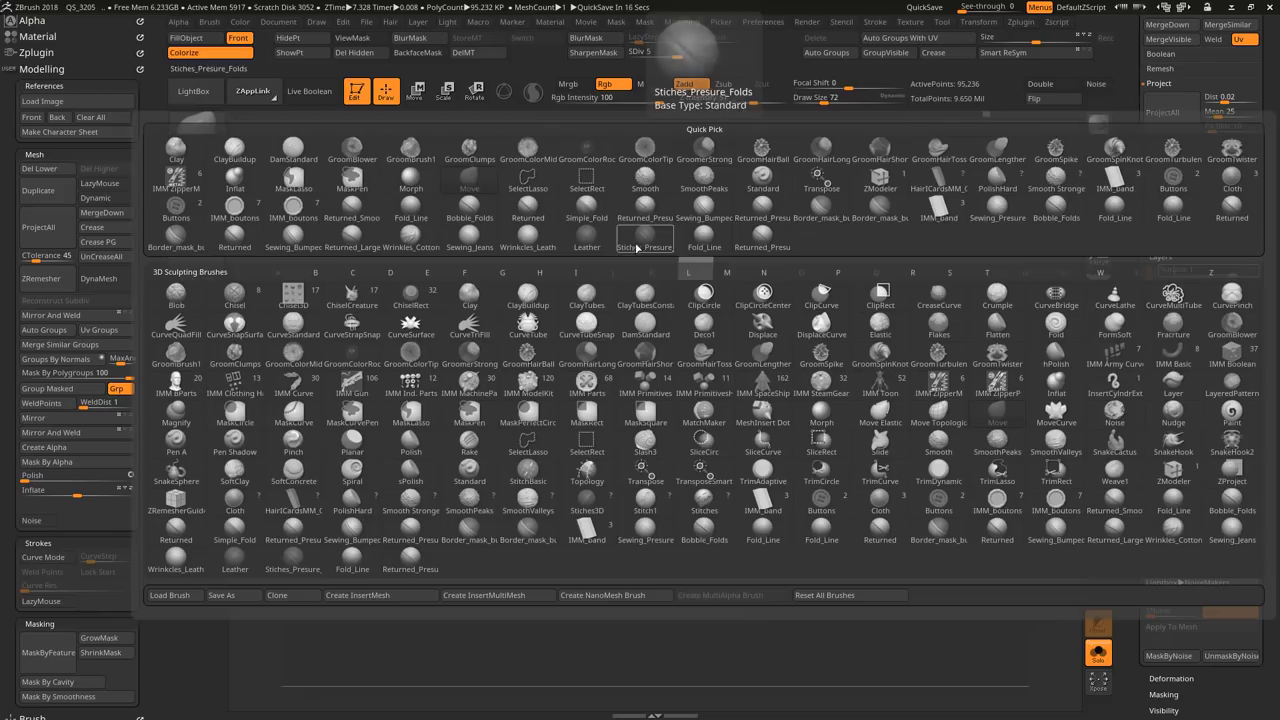
left_click(636, 247)
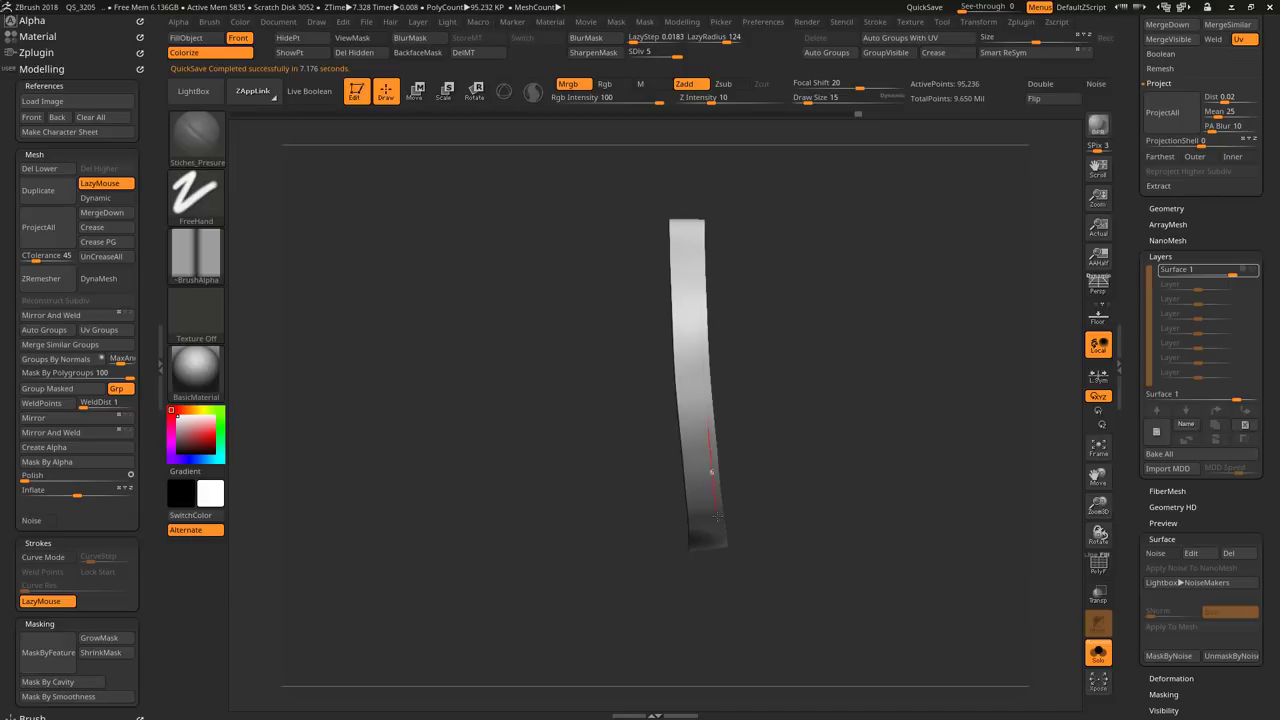
mouse_move(717, 517)
left_mouse_down()
mouse_move(483, 346)
mouse_move(729, 320)
left_mouse_up()
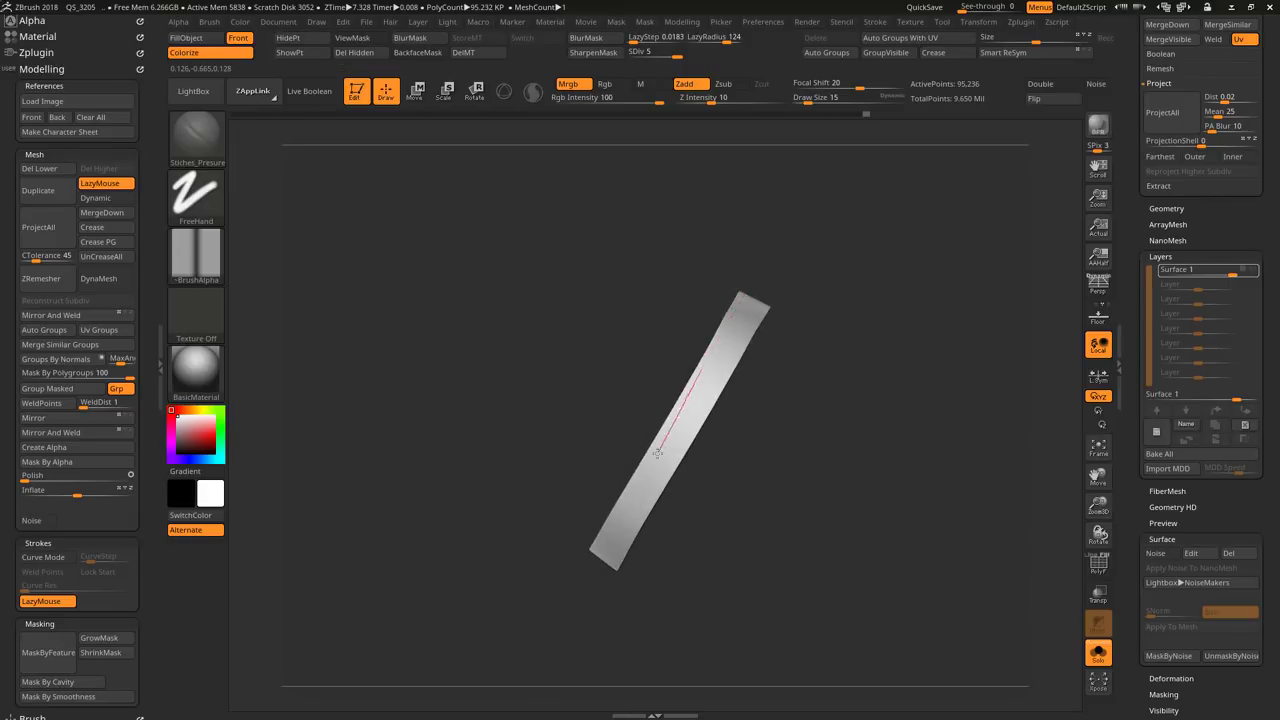
left_click_drag(580, 574, 480, 332)
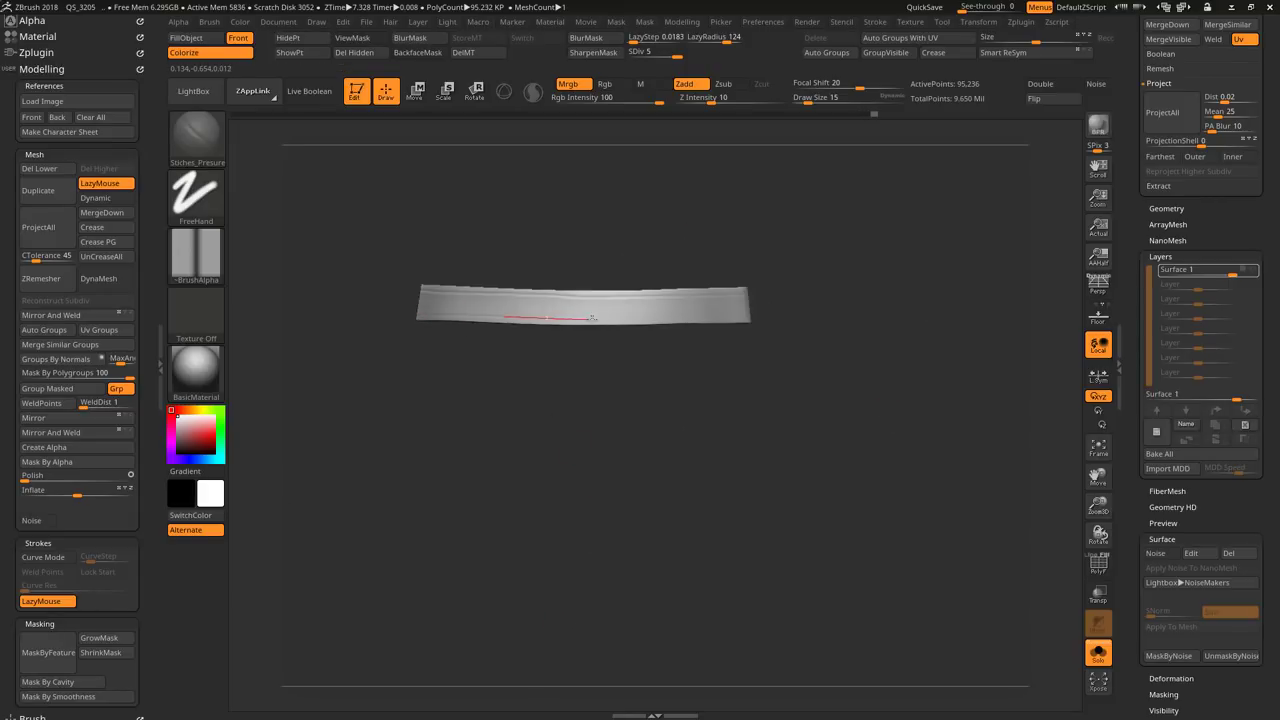
left_click_drag(693, 318, 480, 300)
key("Down")
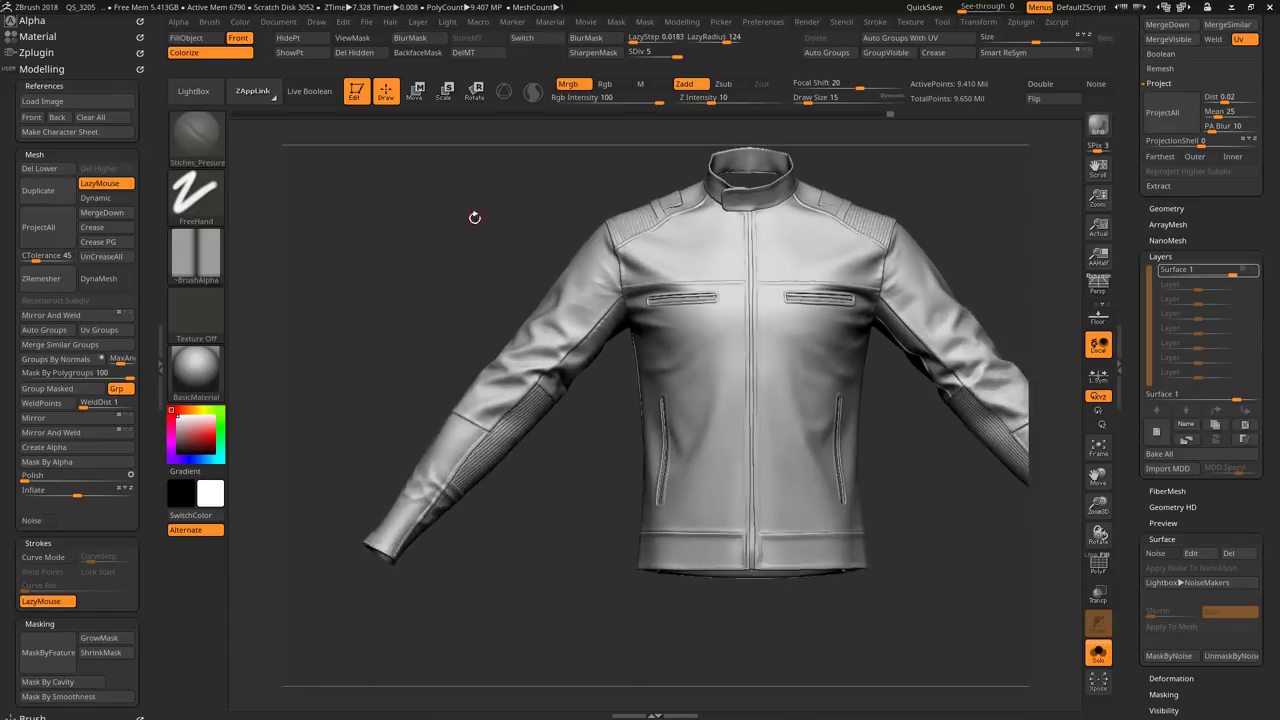
left_click_drag(474, 217, 890, 392)
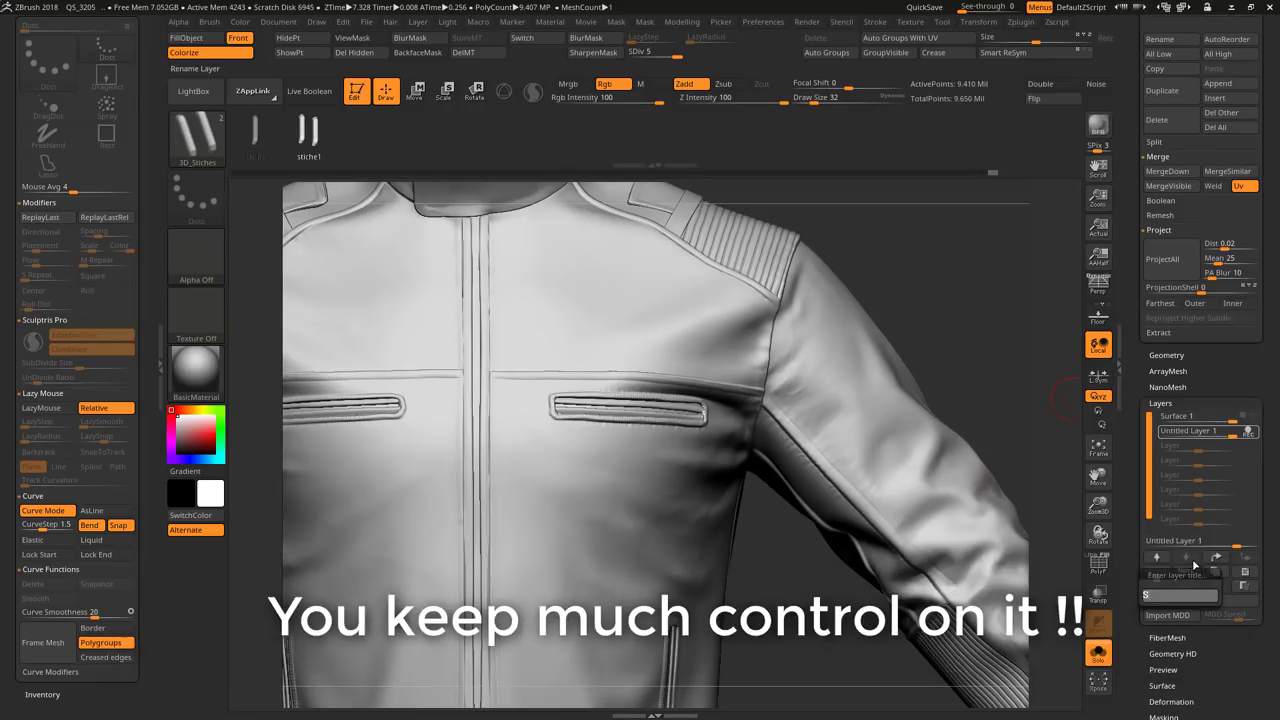
Step: Name the layer Stiches 1 and stitch the upper sleeve and forearm seams with 1_Stiches_2
key("Return")
left_click(196, 135)
left_click(414, 400)
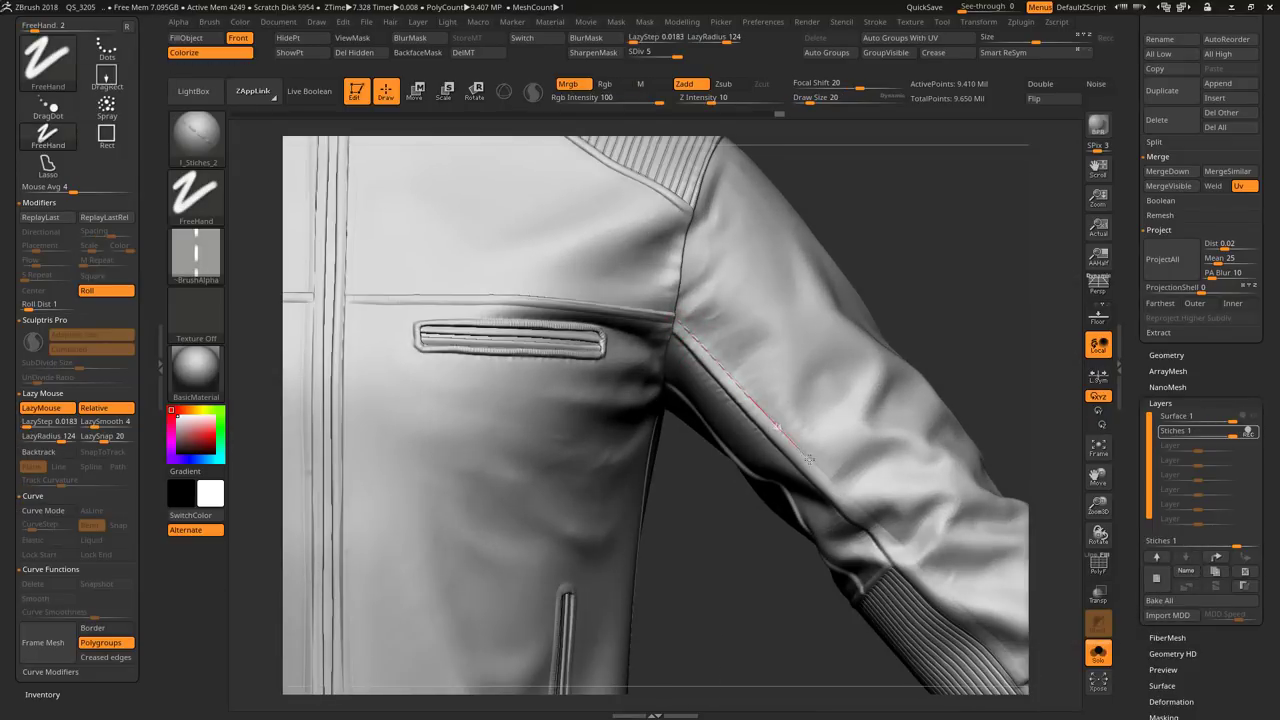
left_click_drag(868, 522, 745, 300, "alt")
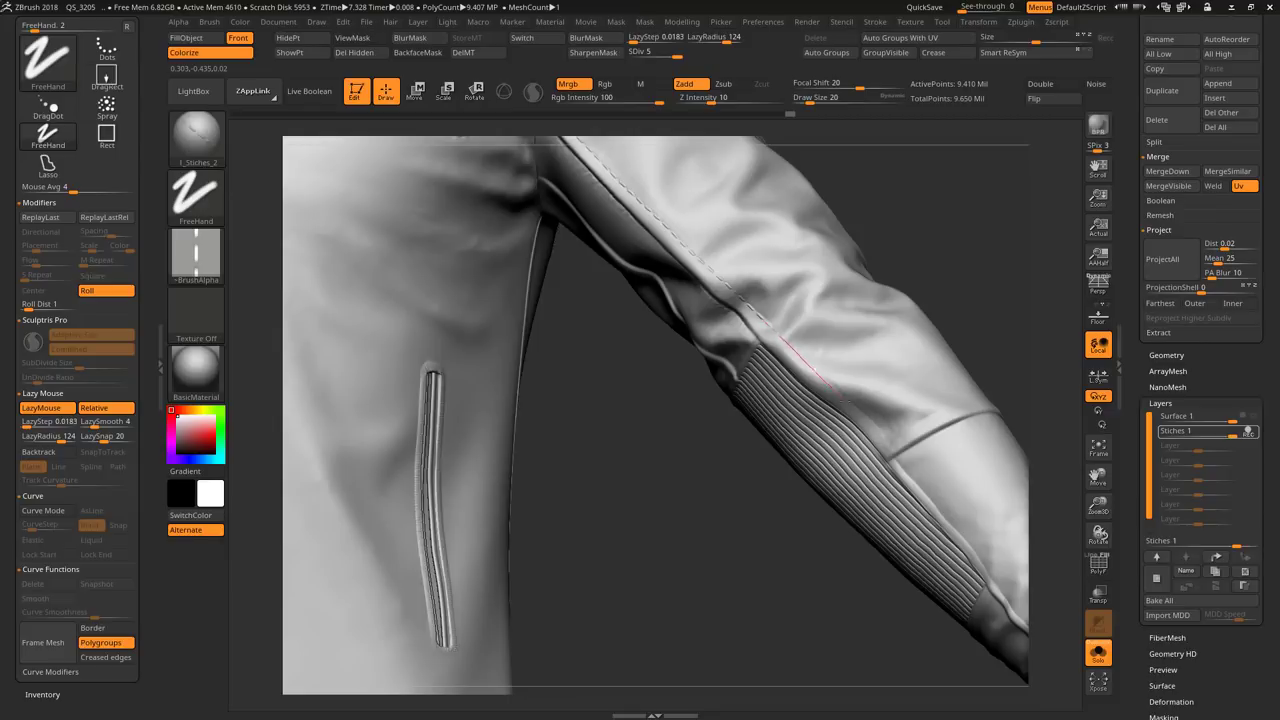
mouse_move(884, 500)
left_mouse_down()
mouse_move(963, 427)
mouse_move(700, 420)
mouse_move(697, 405)
left_mouse_up()
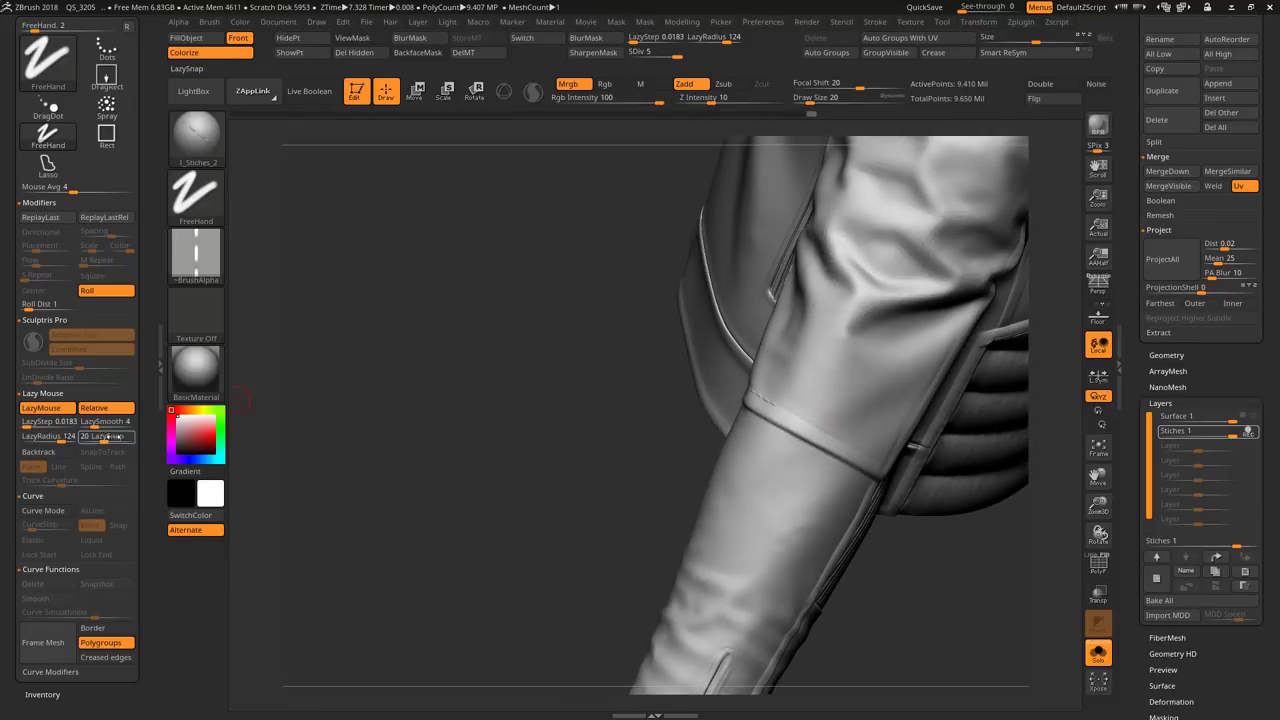
left_click_drag(917, 483, 906, 202)
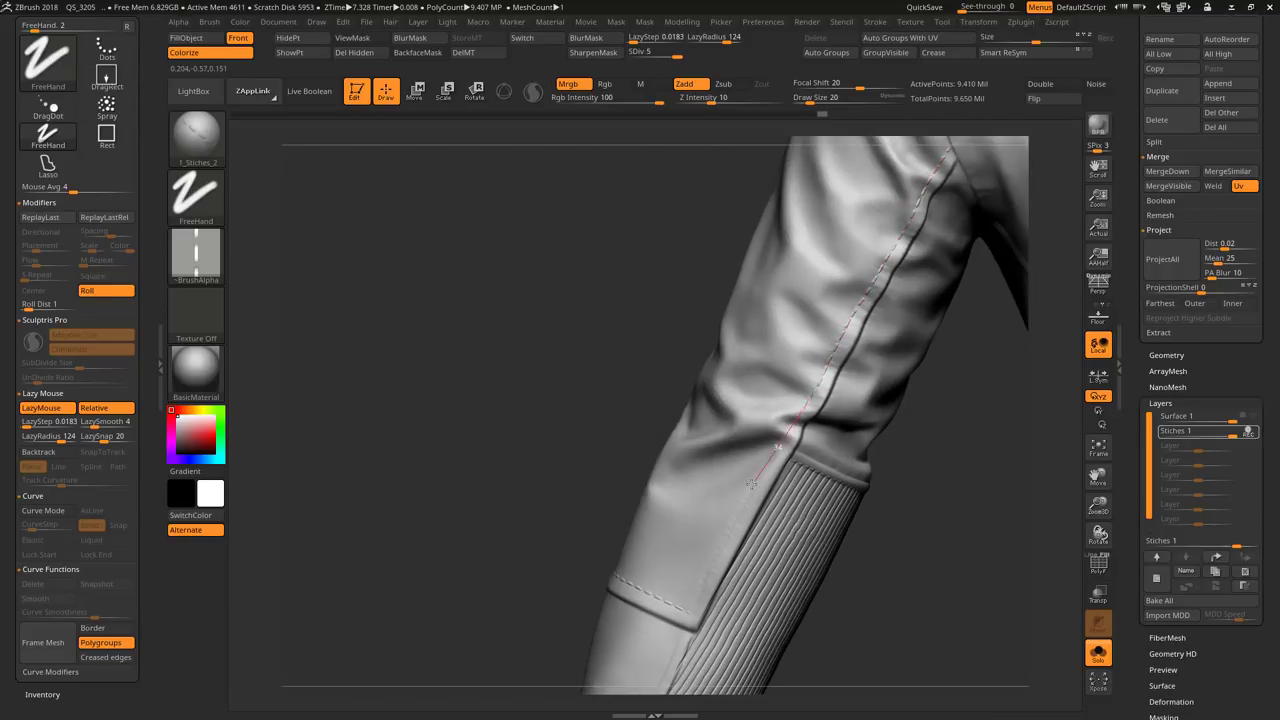
left_click_drag(531, 428, 617, 378)
Step: Stitch the seam across the upper chest above the pockets
mouse_move(730, 428)
left_mouse_down()
mouse_move(940, 312)
mouse_move(521, 366)
mouse_move(834, 466)
mouse_move(672, 236)
left_mouse_up()
mouse_move(798, 393)
left_mouse_down()
mouse_move(306, 209)
mouse_move(811, 423)
mouse_move(607, 292)
left_mouse_up()
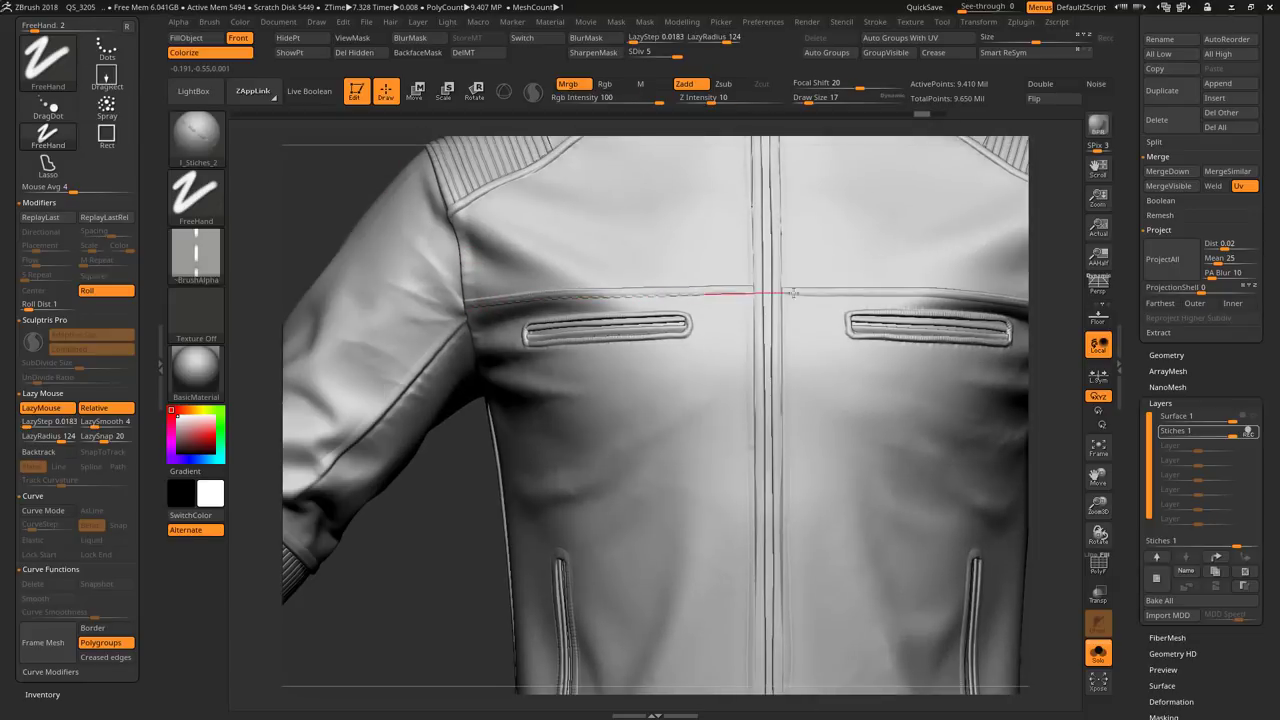
right_click_drag(793, 293, 553, 317)
left_click_drag(640, 420, 560, 380)
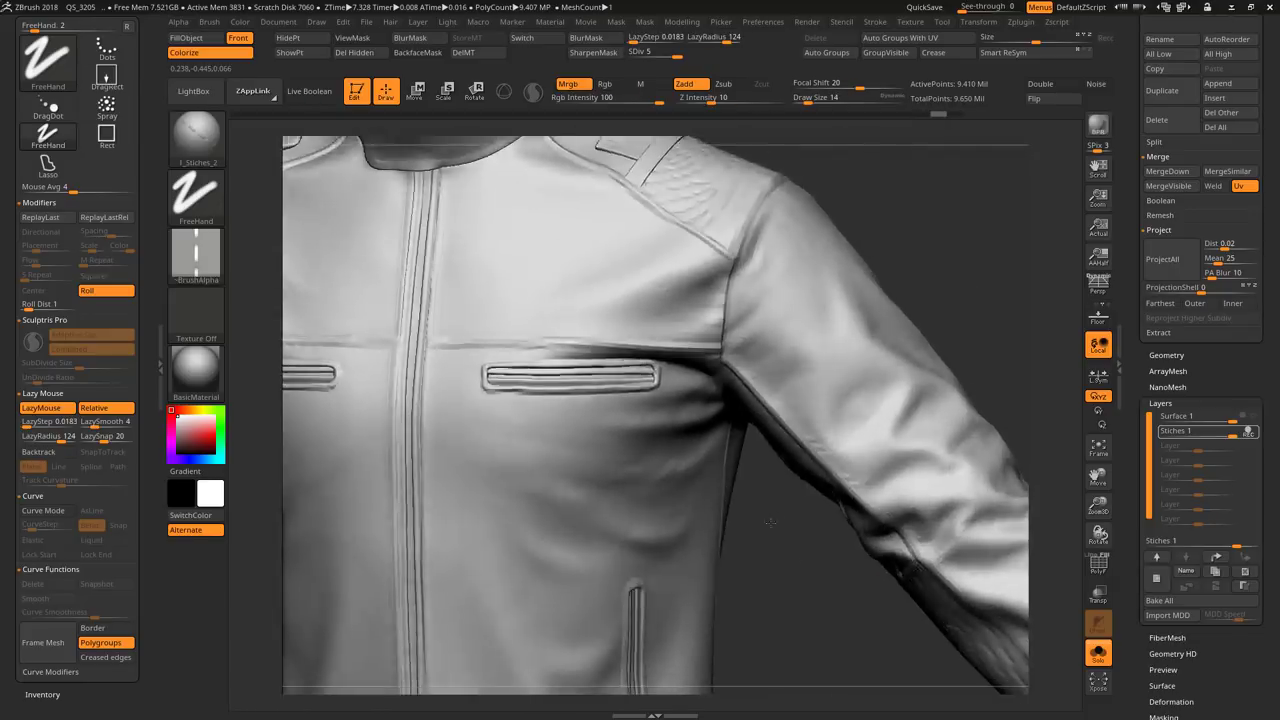
Step: Switch to the 2_Stiches_2 double stitch brush, viewing the shoulder panel and collar
key("b")
left_click(536, 350)
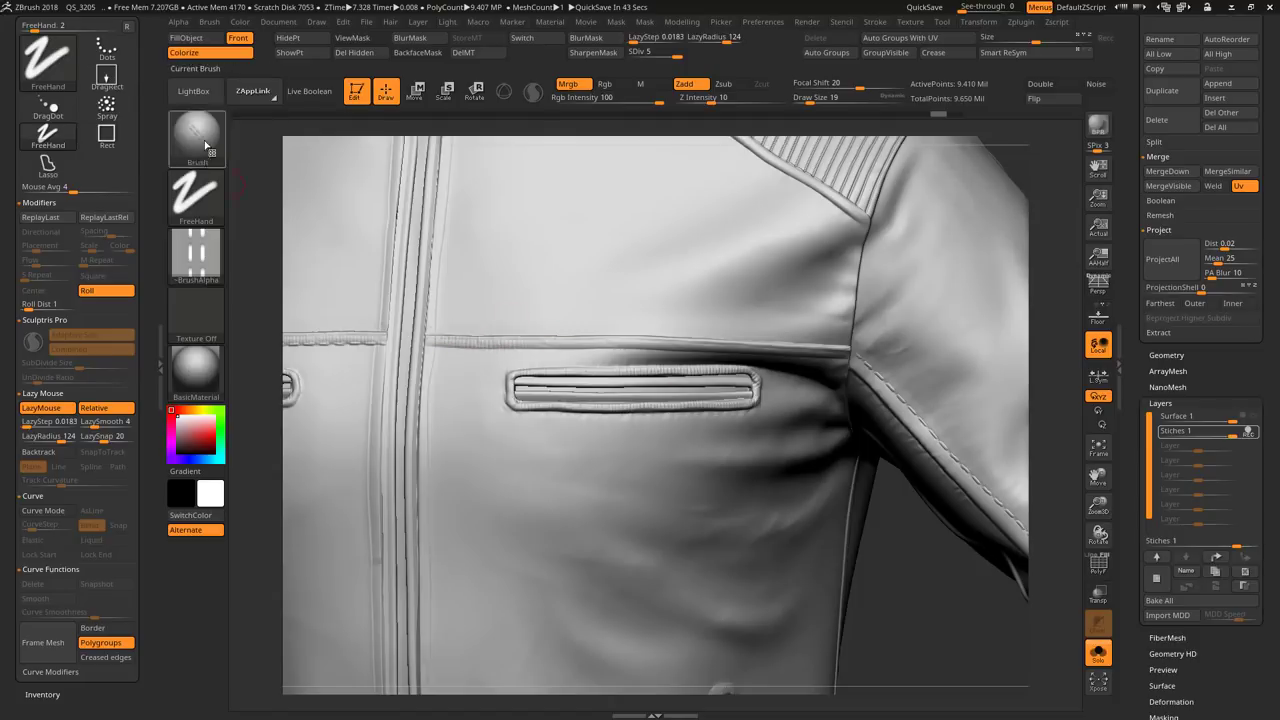
right_click_drag(848, 358, 535, 228)
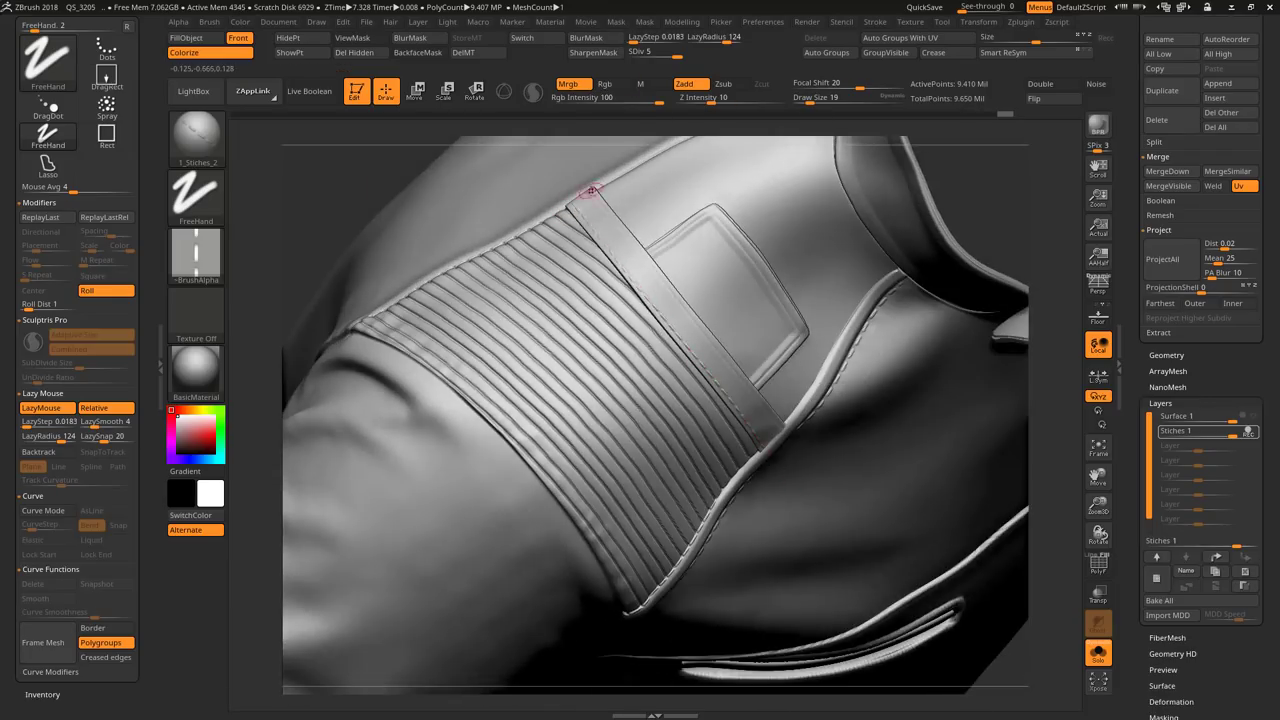
Step: Rotate around to the back waistband and stitch along its seam and quilted bands
right_click_drag(591, 190, 643, 283)
right_click_drag(777, 337, 972, 247)
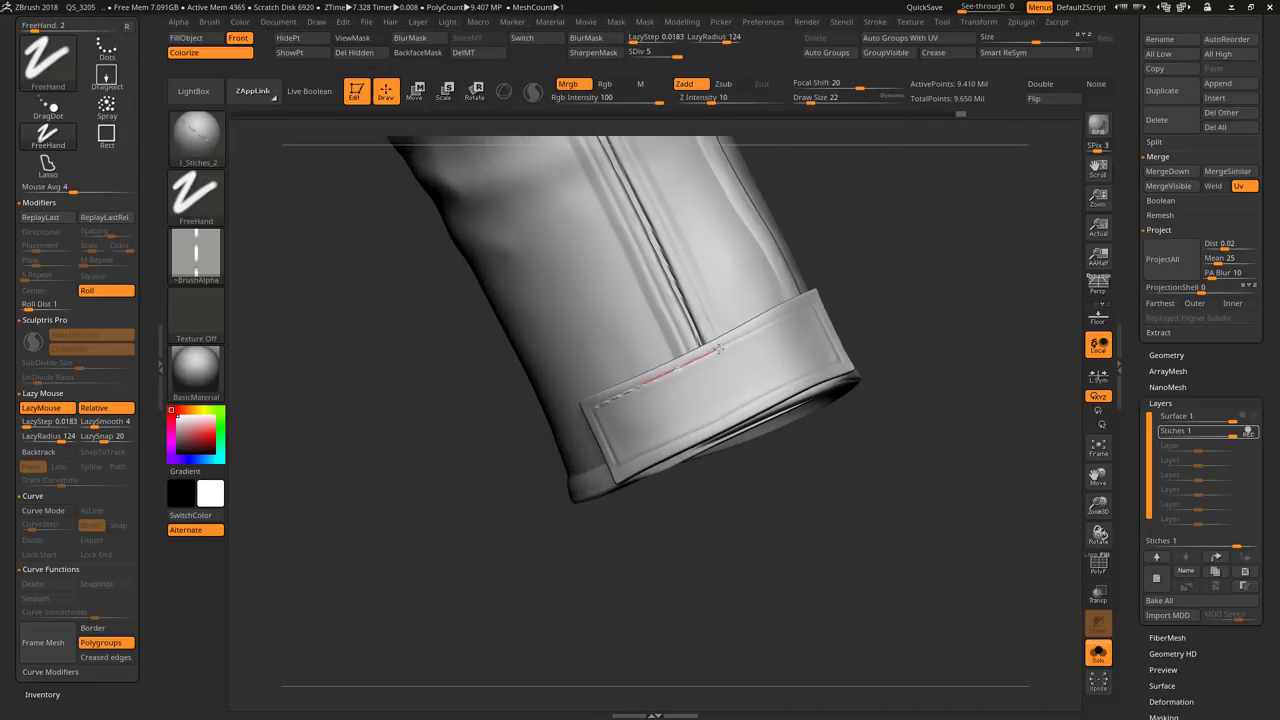
left_click_drag(720, 349, 658, 568)
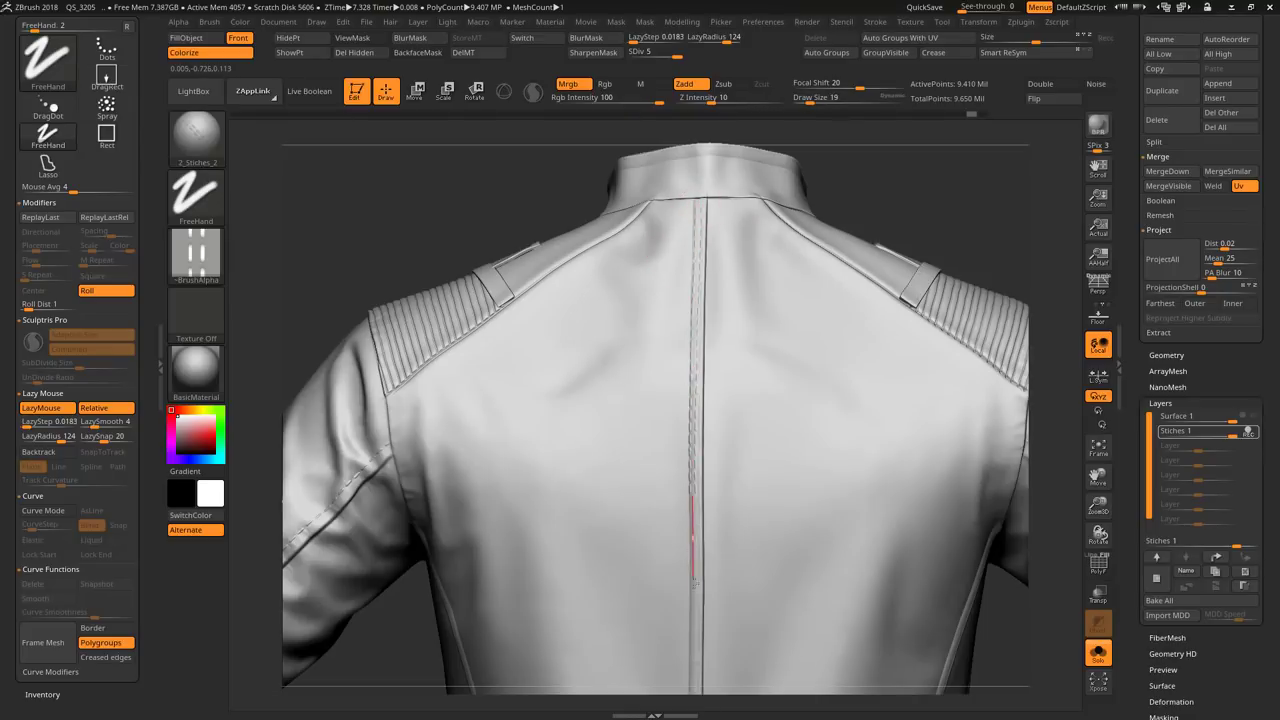
right_click_drag(692, 578, 699, 300, "alt")
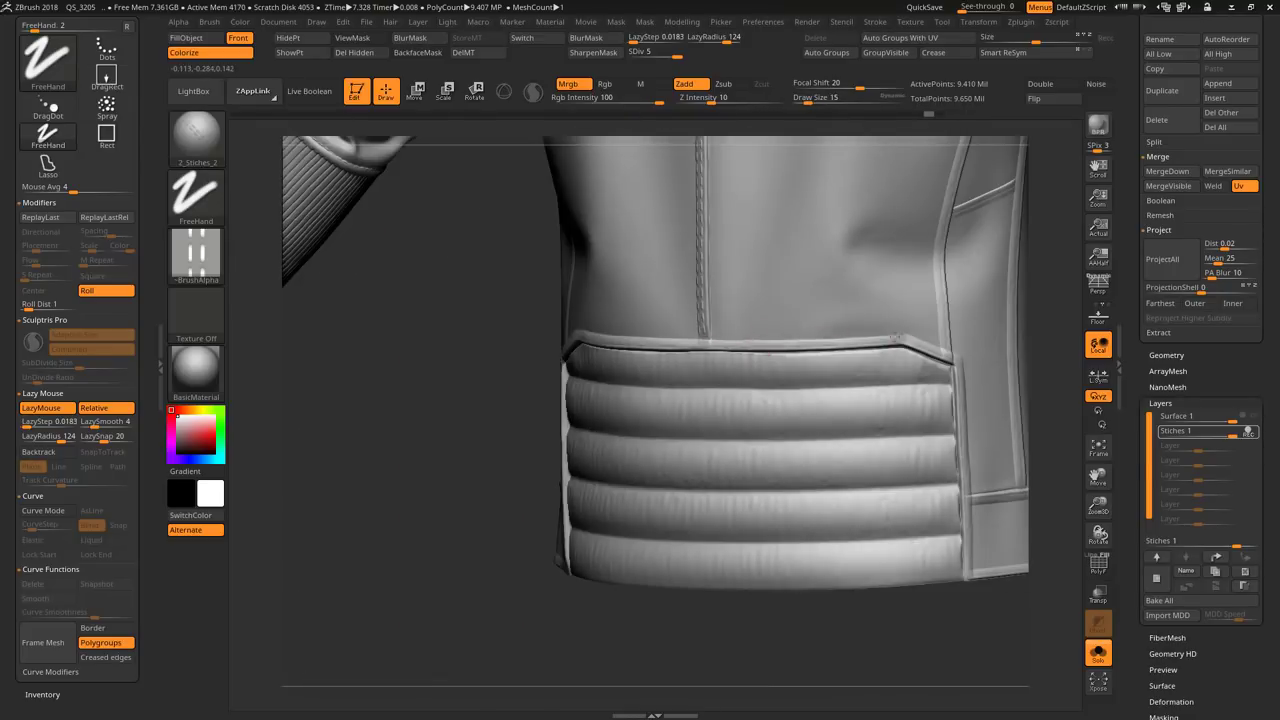
mouse_move(808, 344)
right_mouse_down()
mouse_move(617, 598)
mouse_move(598, 283)
right_mouse_up()
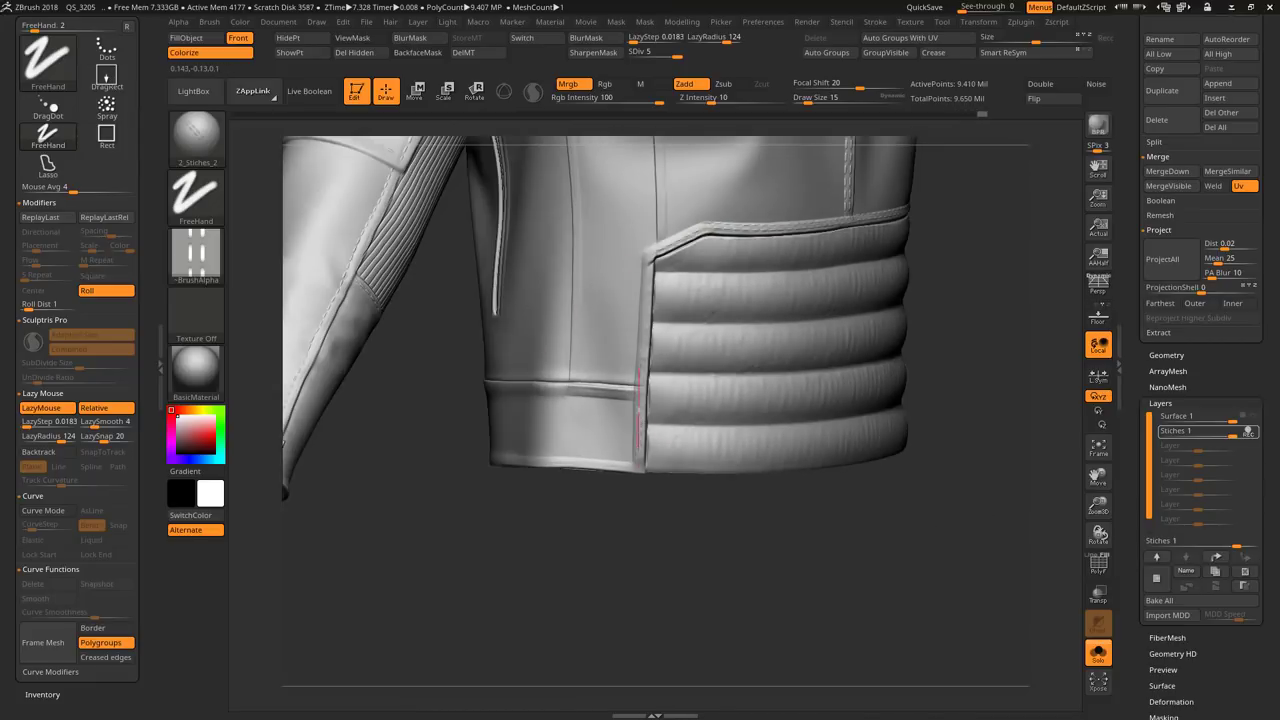
right_click_drag(560, 432, 483, 296)
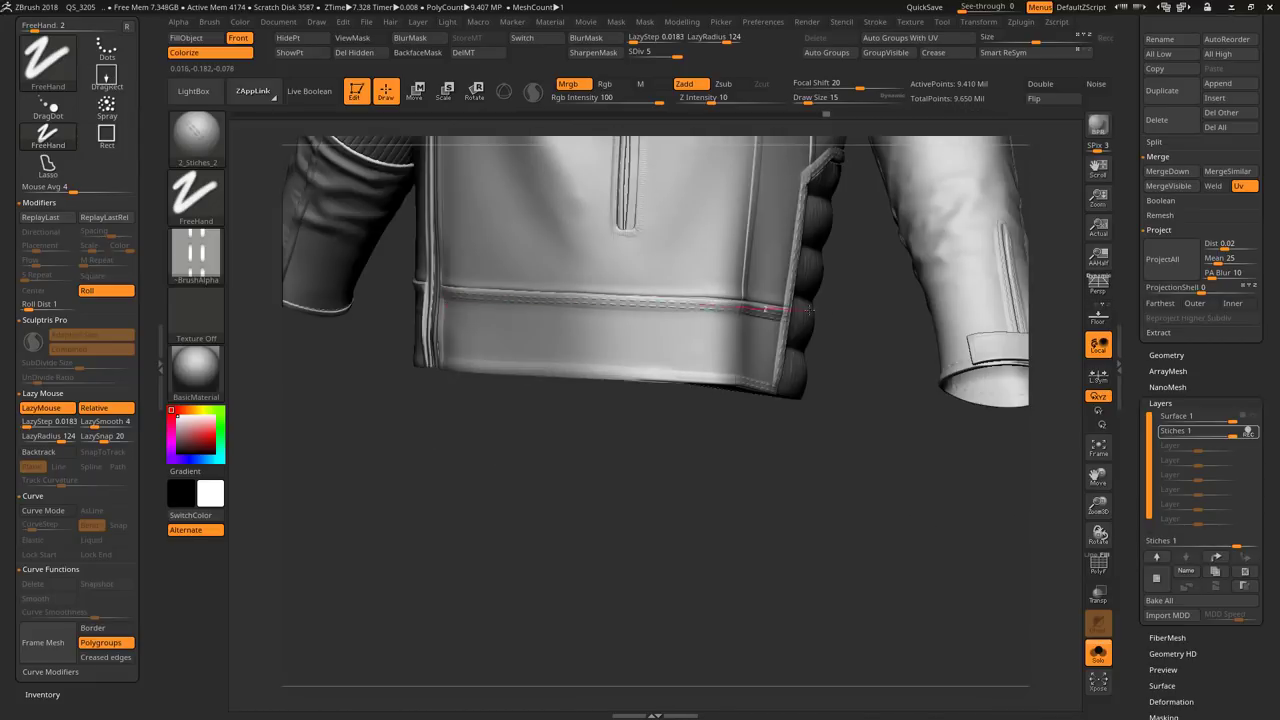
mouse_move(808, 310)
right_mouse_down()
mouse_move(726, 529)
mouse_move(571, 379)
right_mouse_up()
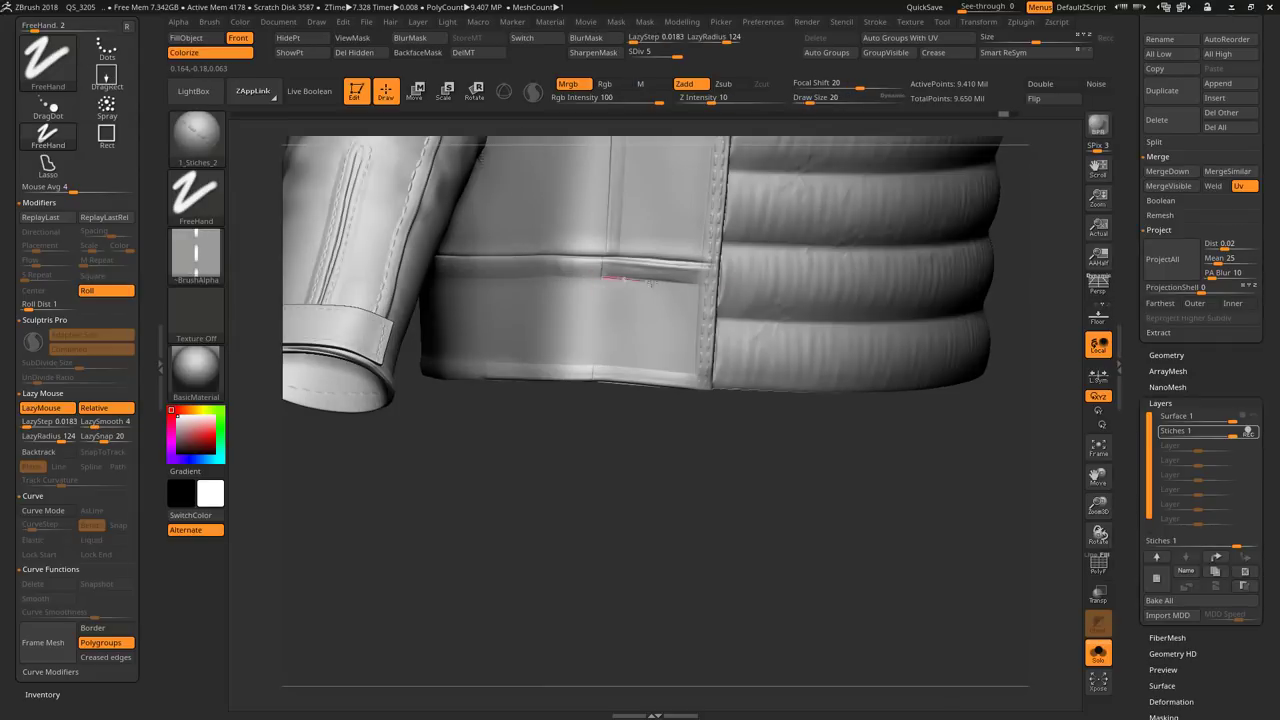
right_click_drag(782, 477, 656, 333)
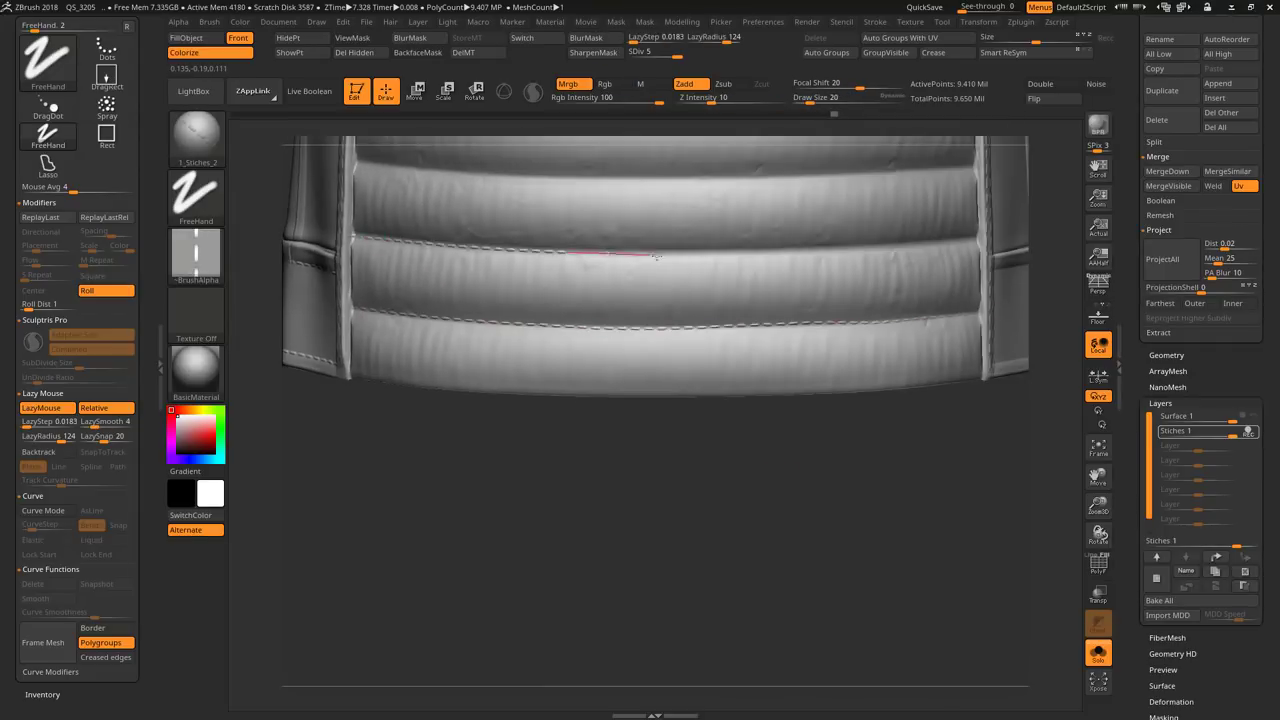
right_click_drag(656, 257, 351, 251)
Step: Stitch along the lower hem seam and the tilted hem panel
right_click_drag(918, 251, 459, 246)
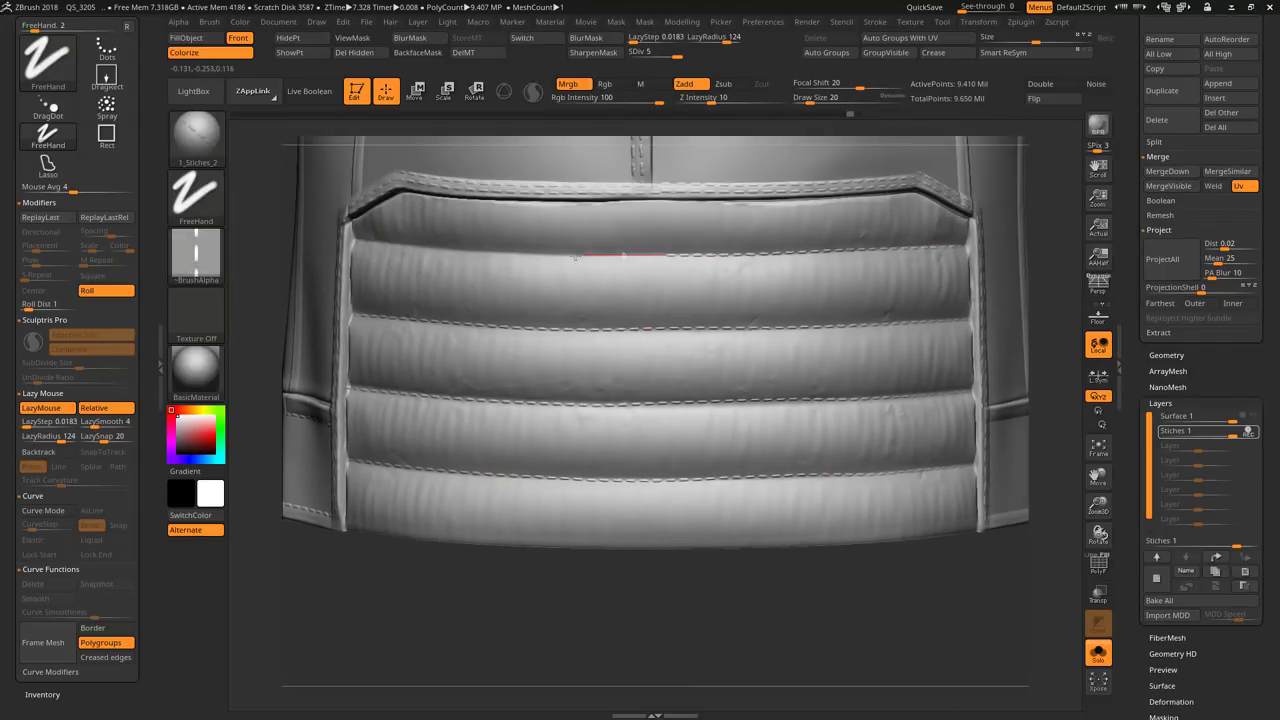
mouse_move(575, 257)
right_mouse_down()
mouse_move(863, 377)
mouse_move(463, 372)
right_mouse_up()
right_click_drag(456, 245, 609, 301)
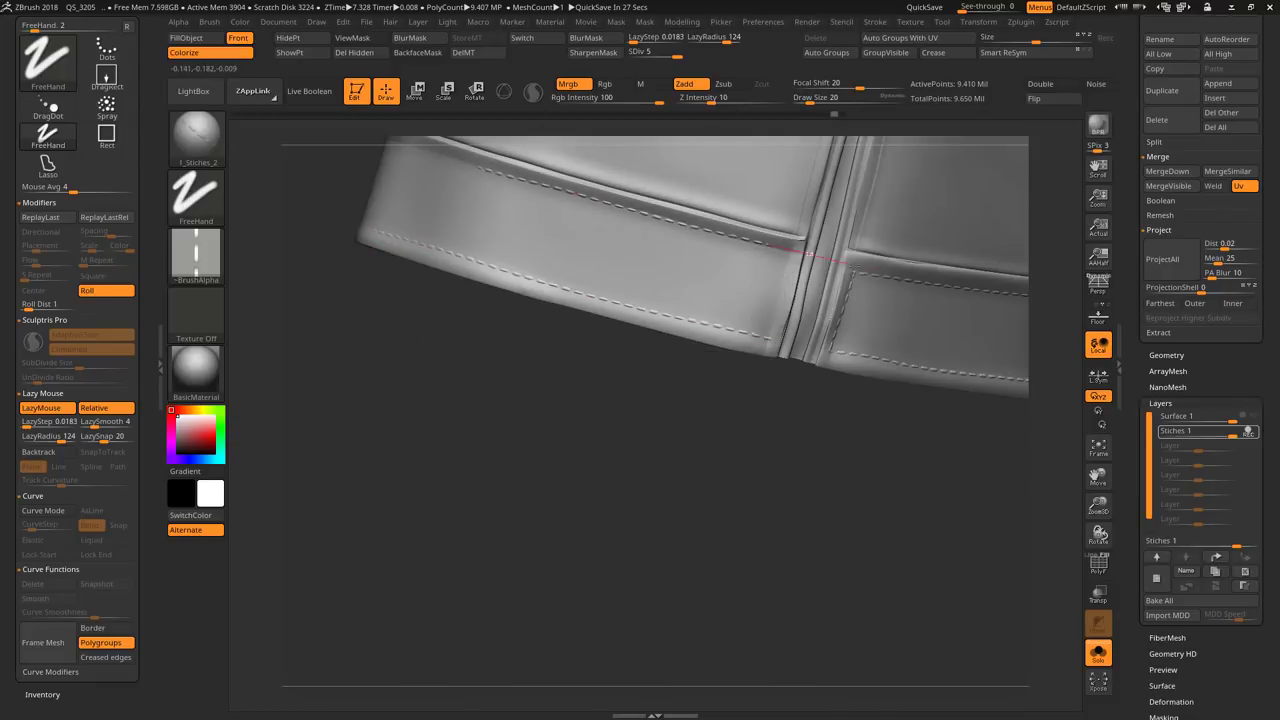
mouse_move(808, 253)
right_mouse_down()
mouse_move(580, 551)
mouse_move(629, 225)
right_mouse_up()
Step: Stitch down the jacket's centre seam, then step back to view the whole front
right_click_drag(581, 473, 651, 274, "shift")
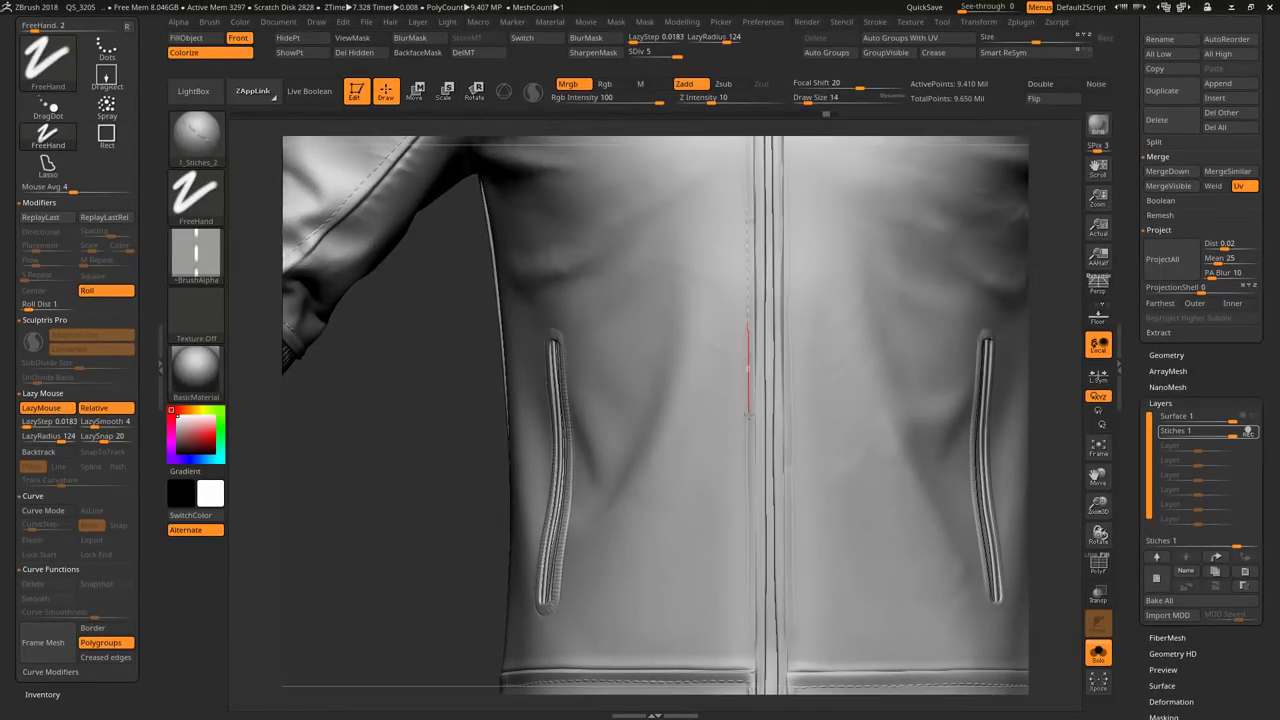
right_click_drag(748, 420, 746, 216)
right_click_drag(678, 592, 745, 318)
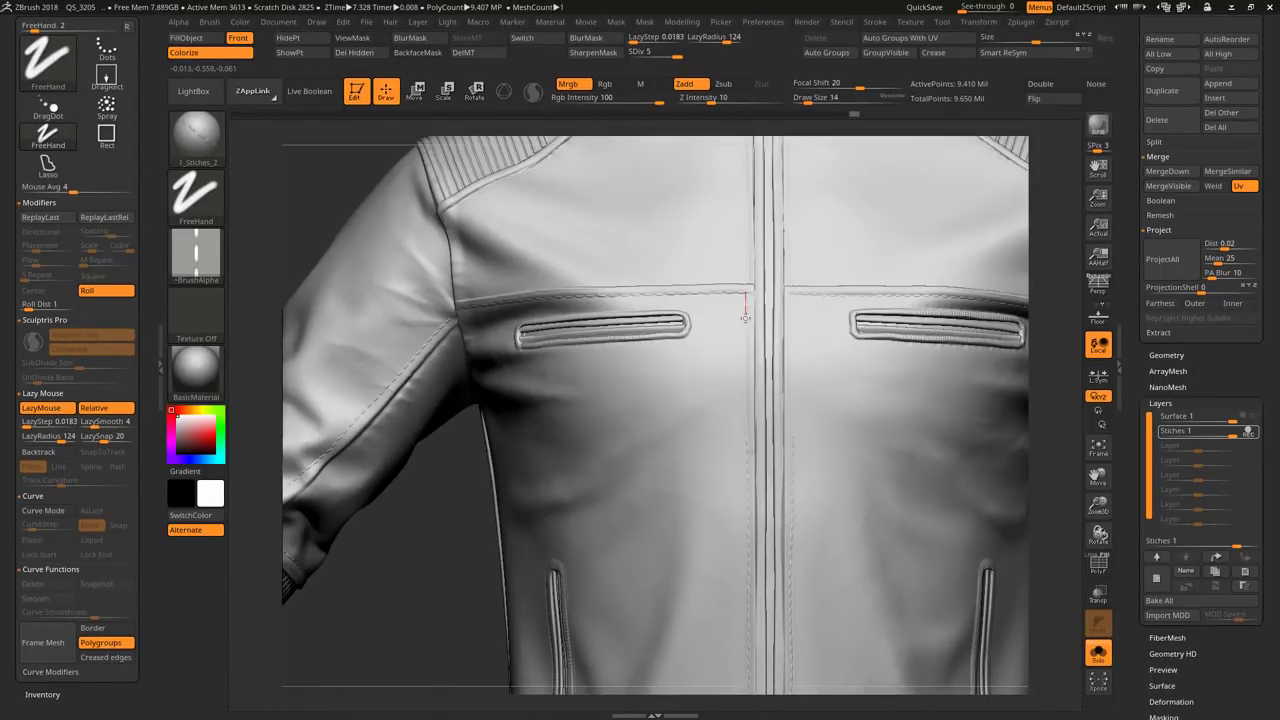
mouse_move(791, 473)
right_mouse_down("alt")
mouse_move(765, 428)
mouse_move(826, 357)
mouse_move(449, 214)
right_mouse_up("alt")
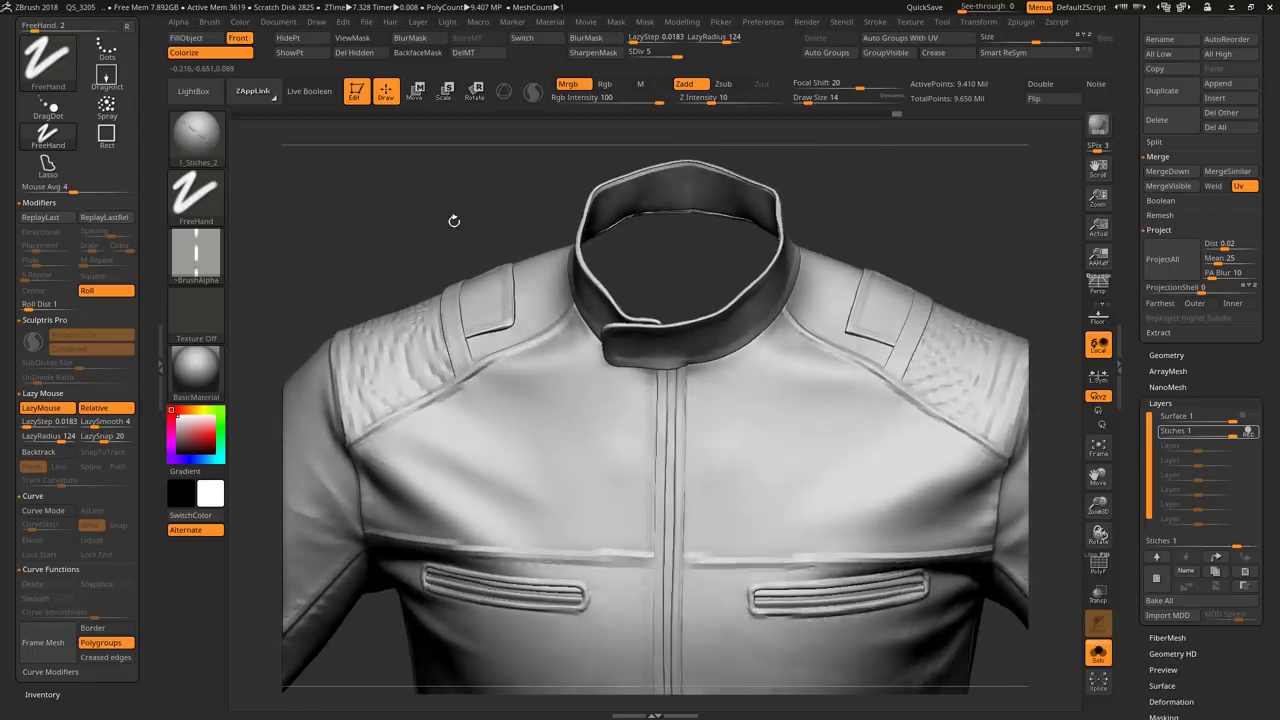
Step: Stitch down the side seams under the arm and beside the chest, rotating between strokes
key("b")
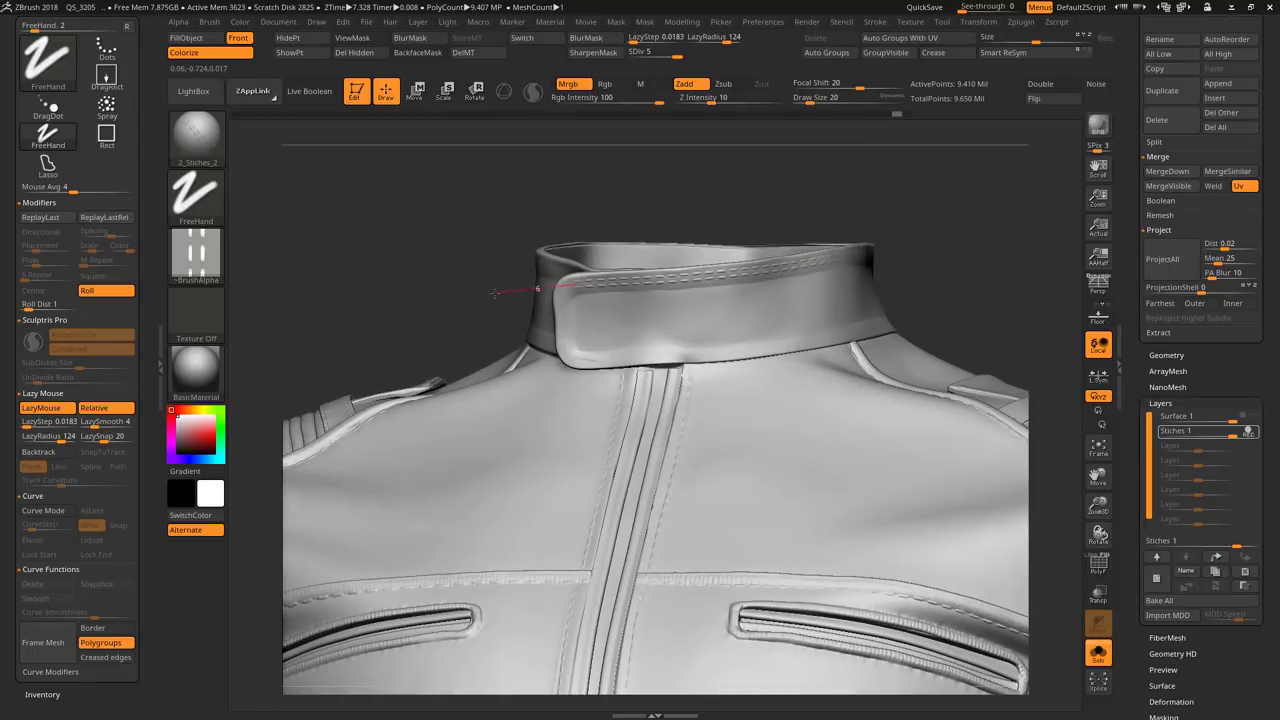
mouse_move(525, 367)
right_mouse_down()
mouse_move(557, 226)
mouse_move(756, 265)
right_mouse_up()
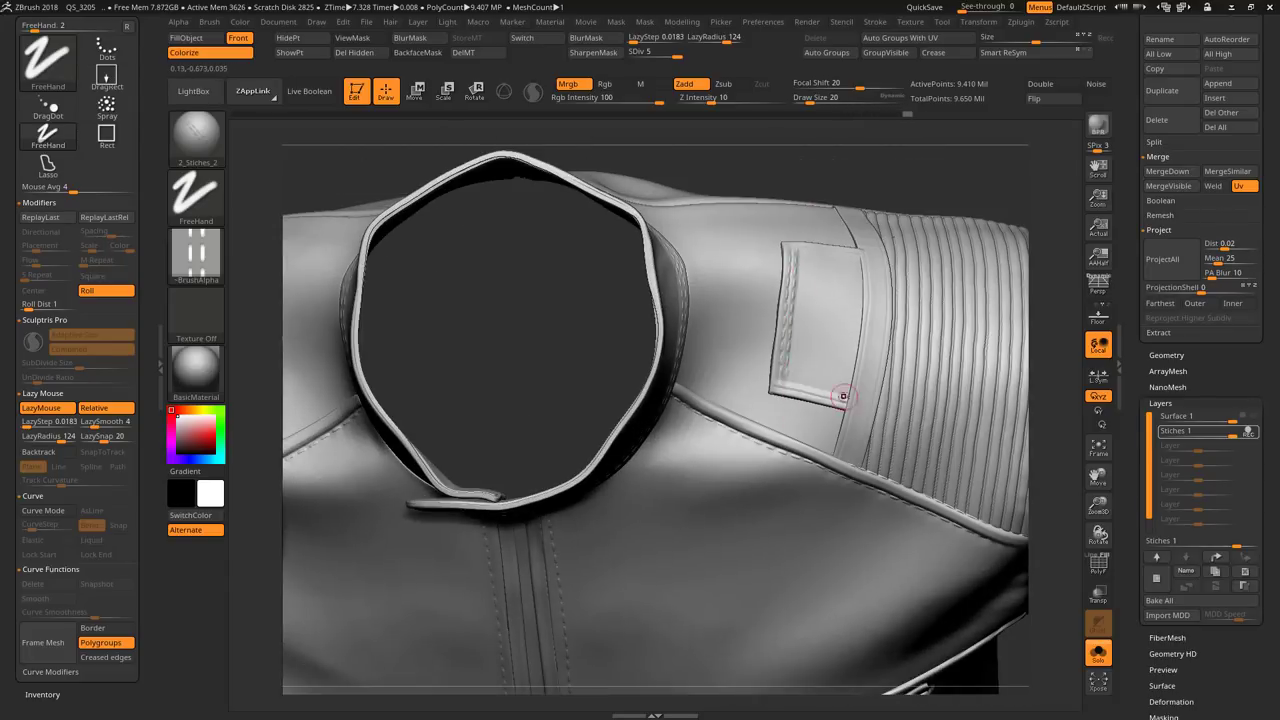
right_click_drag(843, 396, 885, 191)
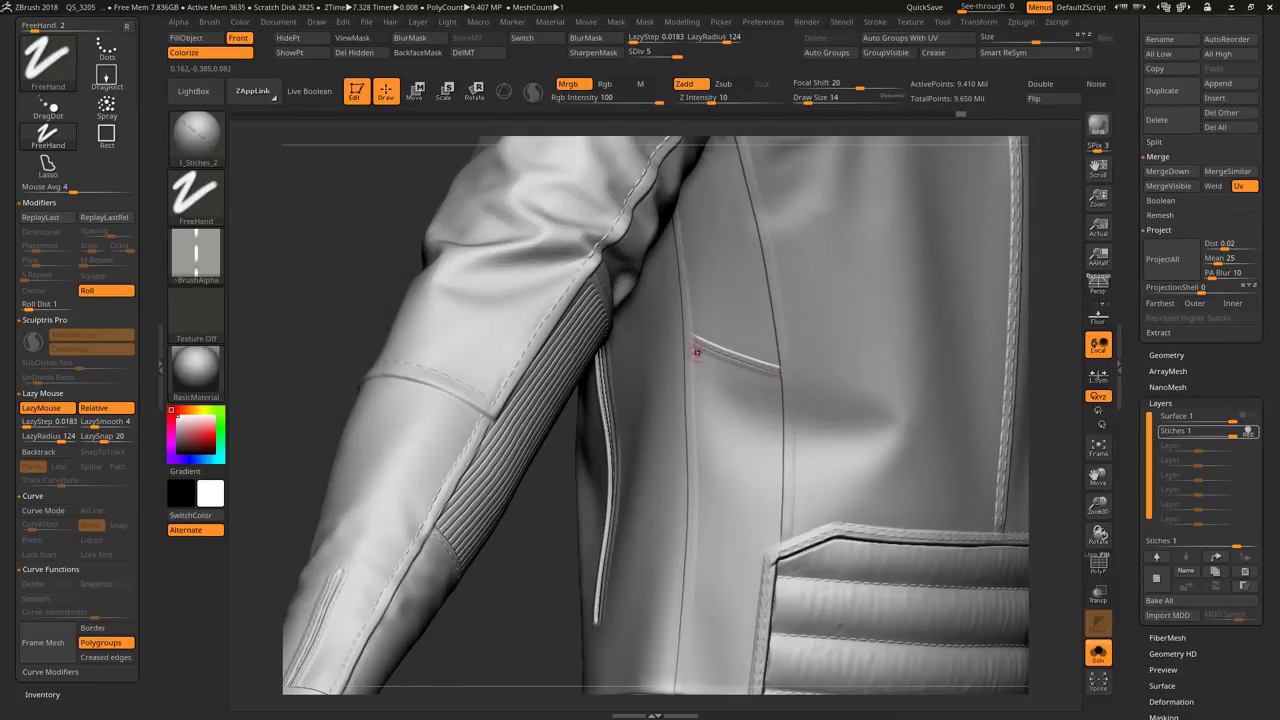
right_click_drag(697, 352, 726, 211)
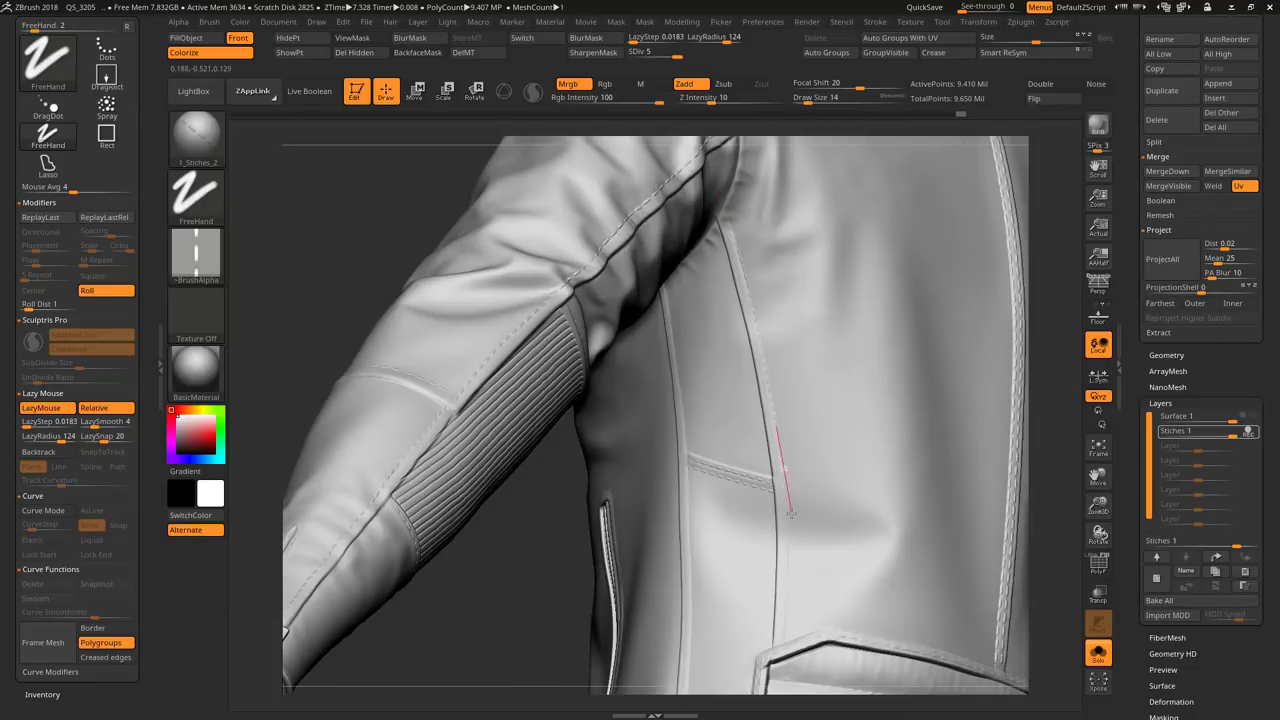
right_click_drag(790, 513, 640, 314)
mouse_move(801, 520)
right_mouse_down()
mouse_move(746, 523)
mouse_move(850, 172)
right_mouse_up()
right_click_drag(734, 483, 822, 188)
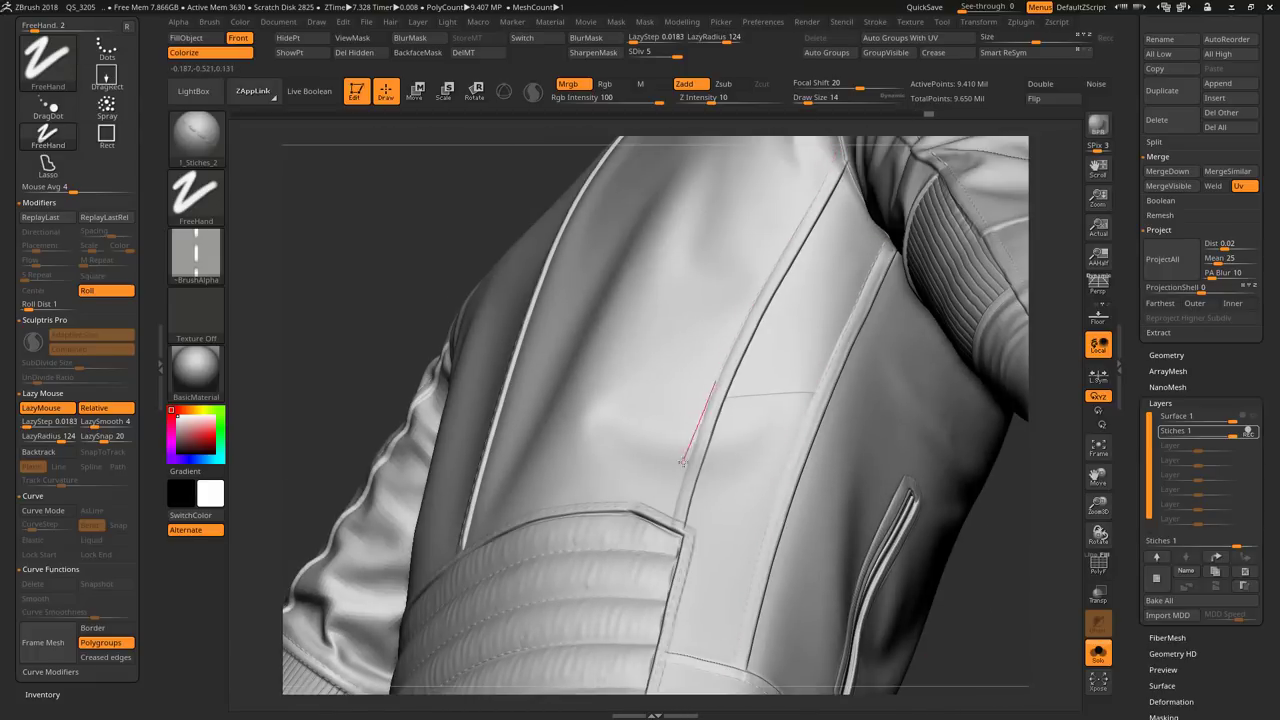
right_click_drag(682, 462, 813, 411)
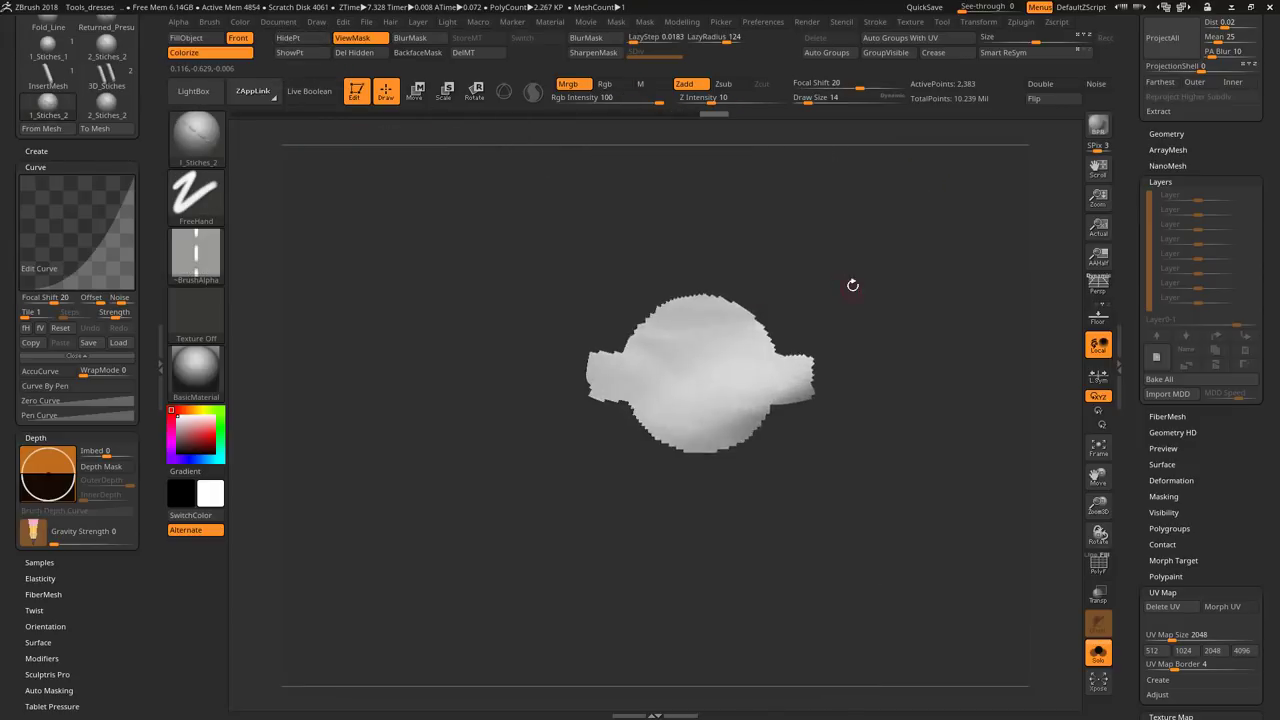
Step: With PolyF on, ZRemesher the patch and Project All detail back onto it
left_click(1098, 564)
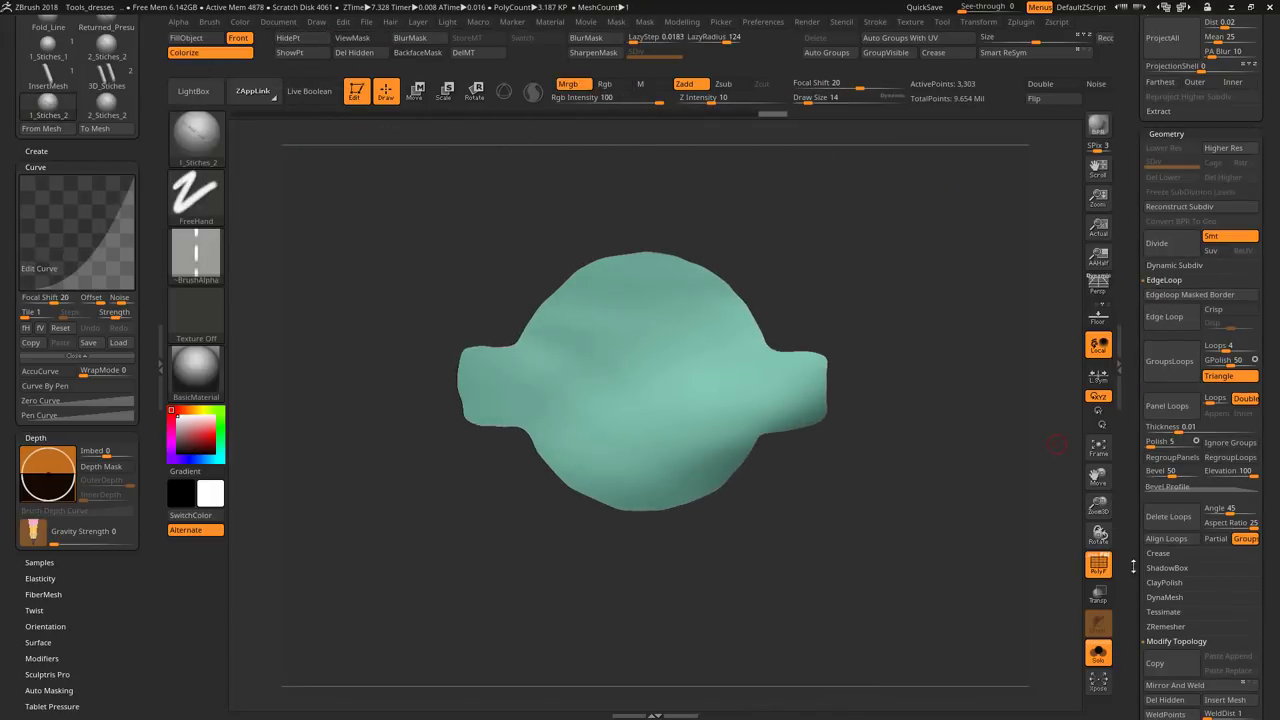
left_click(1165, 626)
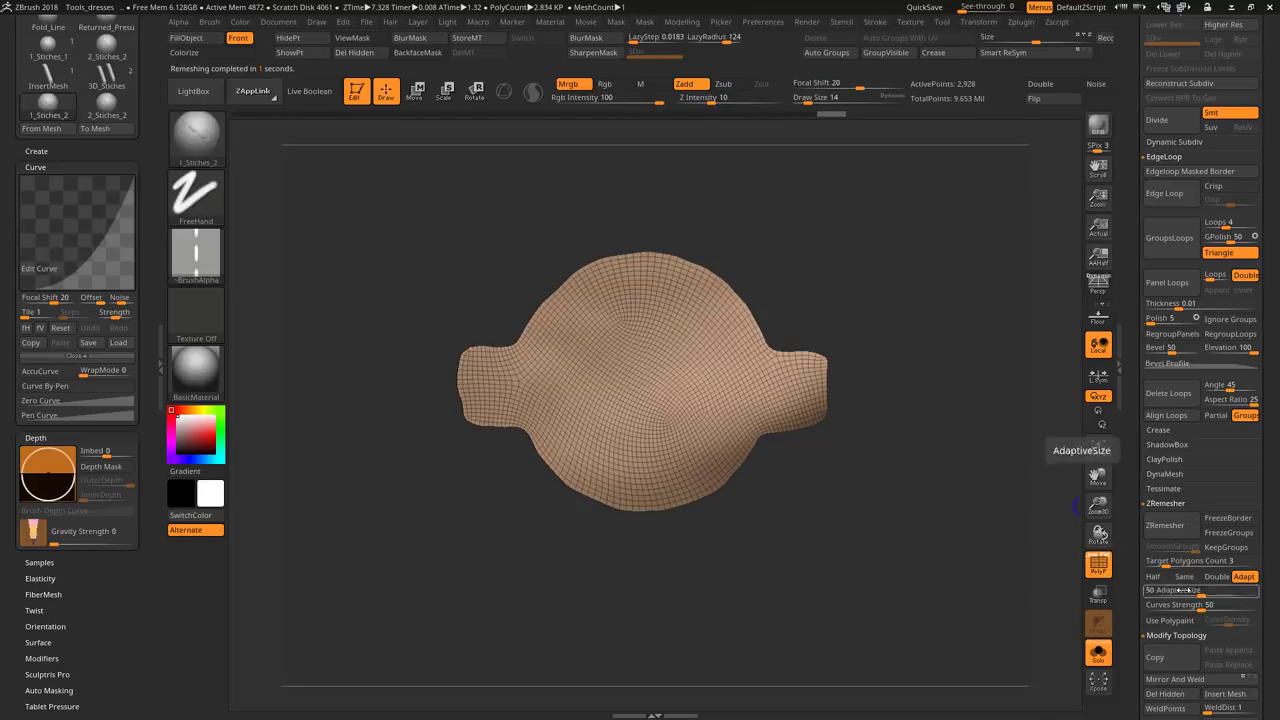
left_click(1157, 527)
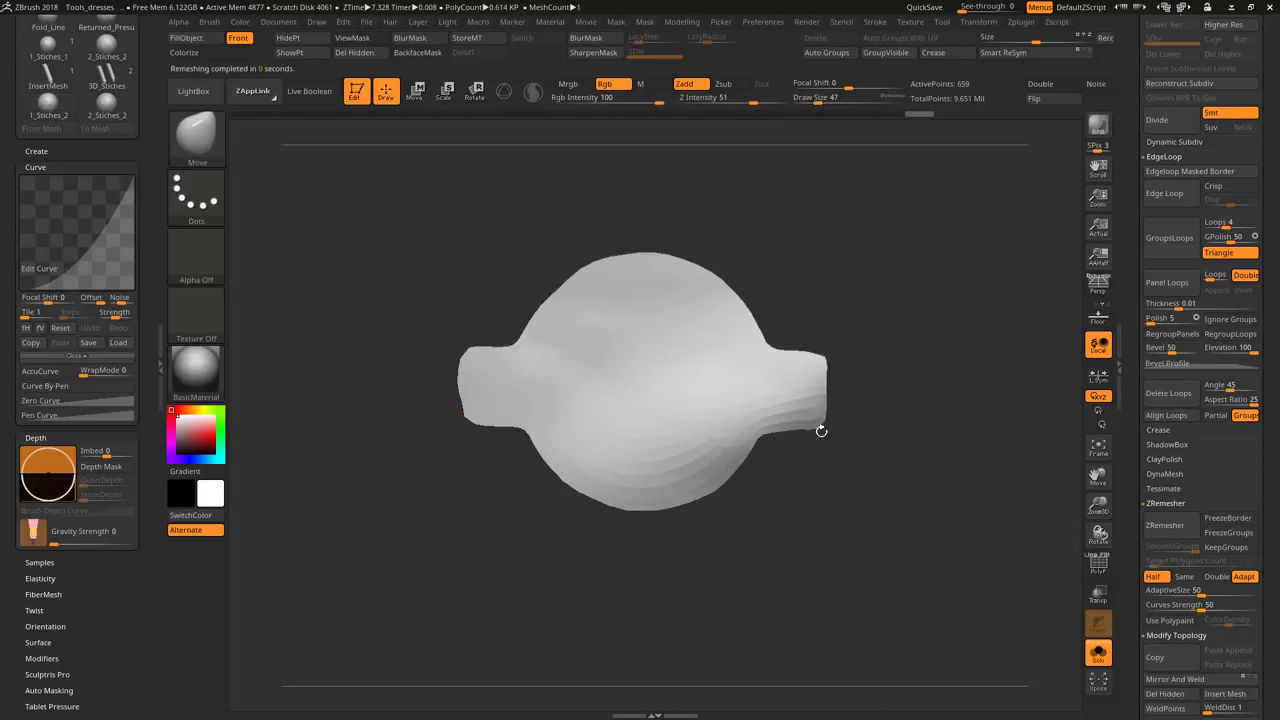
left_click_drag(556, 469, 600, 430)
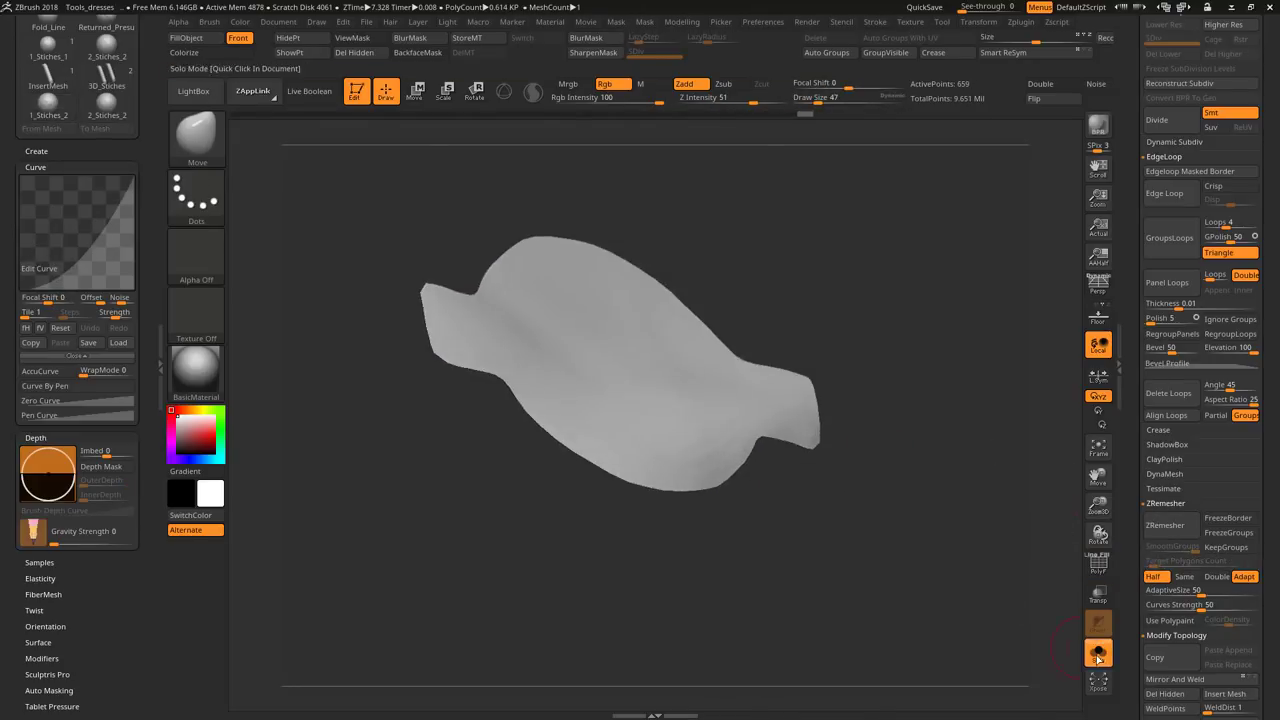
left_click(1098, 655)
left_click(55, 231)
left_click(102, 257)
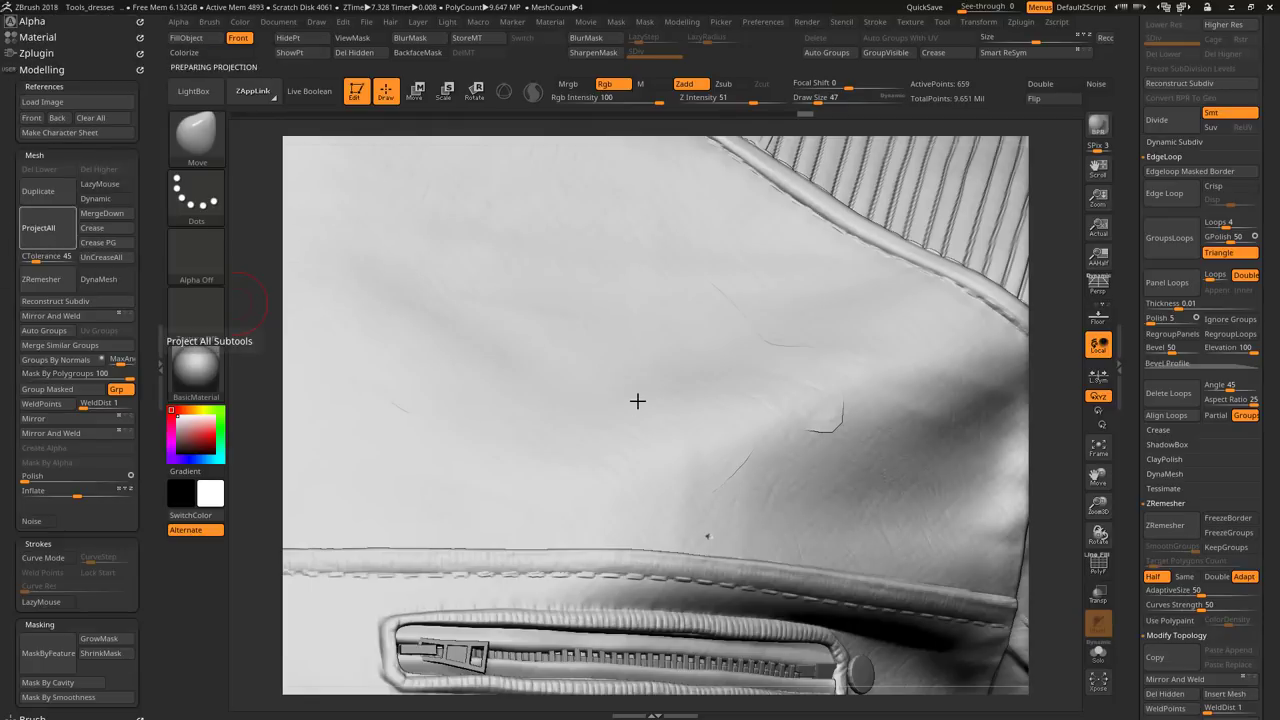
left_click(1098, 655)
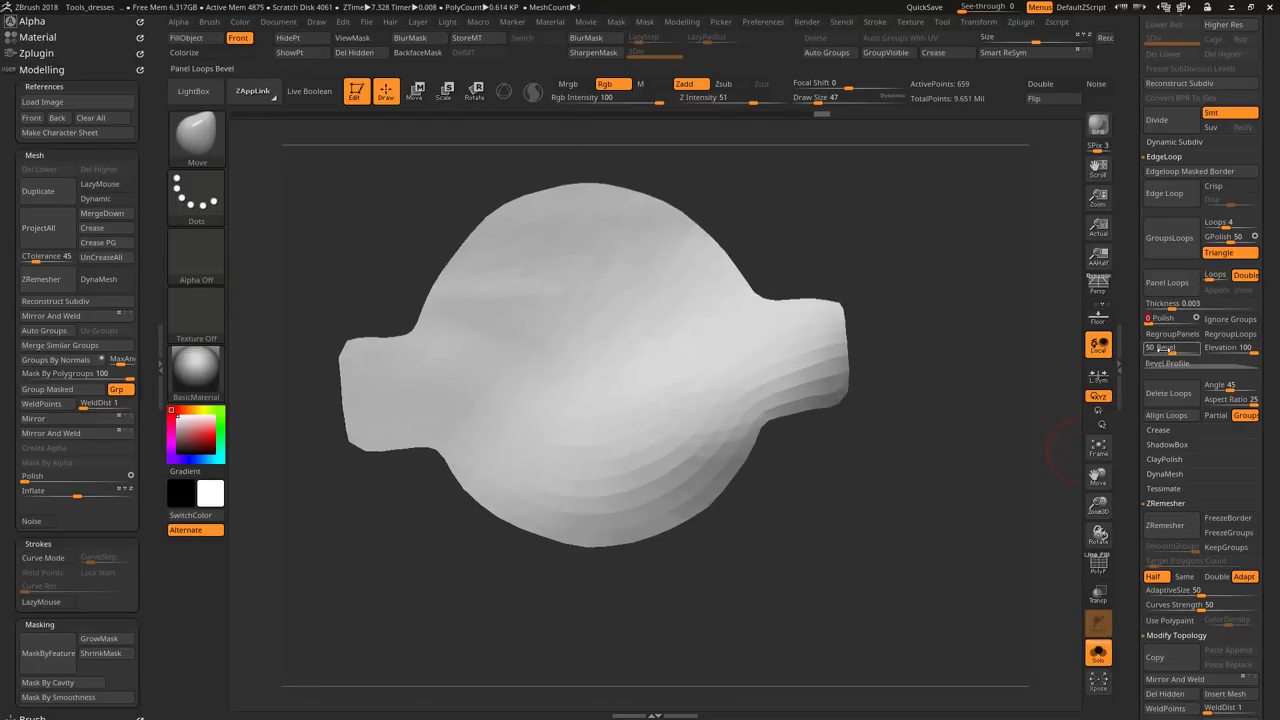
Step: Set Panel Loops Bevel to 0 and ZModeler-extrude a thick border around the patch
left_click_drag(1157, 348, 1146, 349)
key("shift+f")
mouse_move(925, 420)
left_mouse_down()
mouse_move(920, 257)
mouse_move(897, 343)
mouse_move(898, 446)
mouse_move(820, 420)
left_mouse_up()
key("b")
key("z")
key("m")
left_click(760, 520)
mouse_move(760, 300)
left_mouse_down()
mouse_move(650, 360)
mouse_move(545, 335)
mouse_move(650, 400)
mouse_move(850, 380)
mouse_move(790, 310)
left_mouse_up()
key("space")
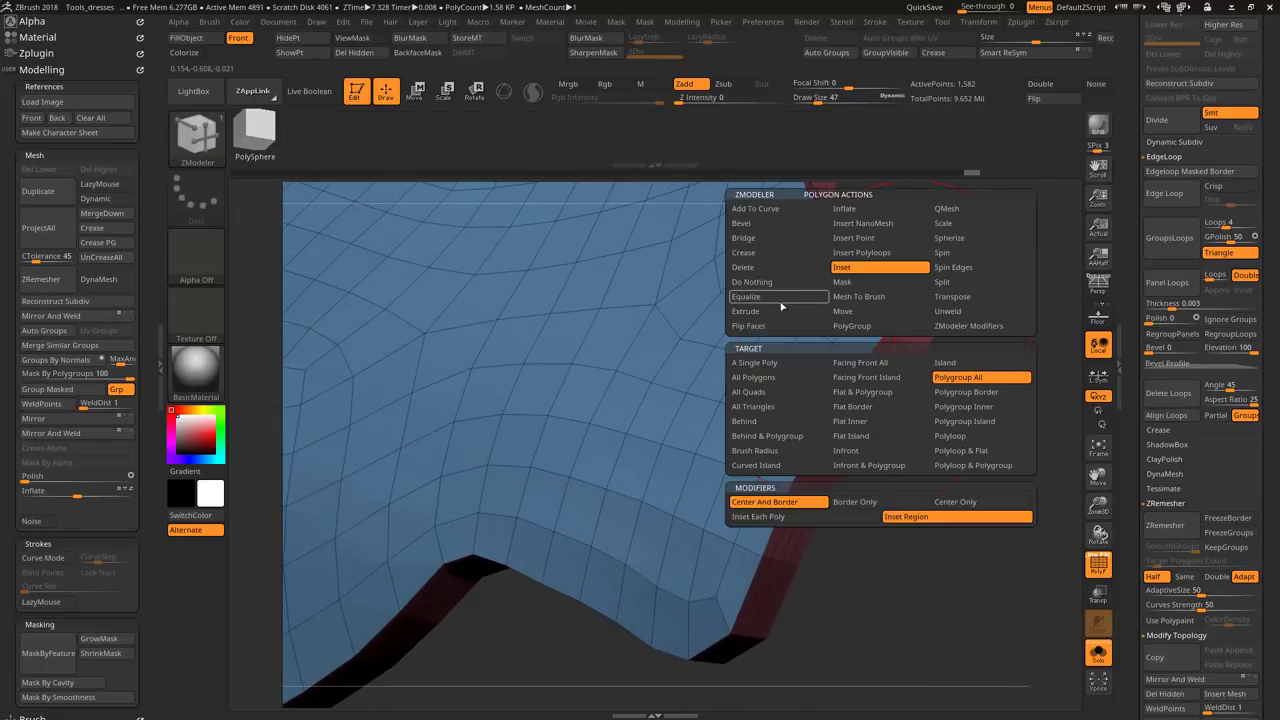
left_click(781, 310)
left_click_drag(925, 365, 937, 381)
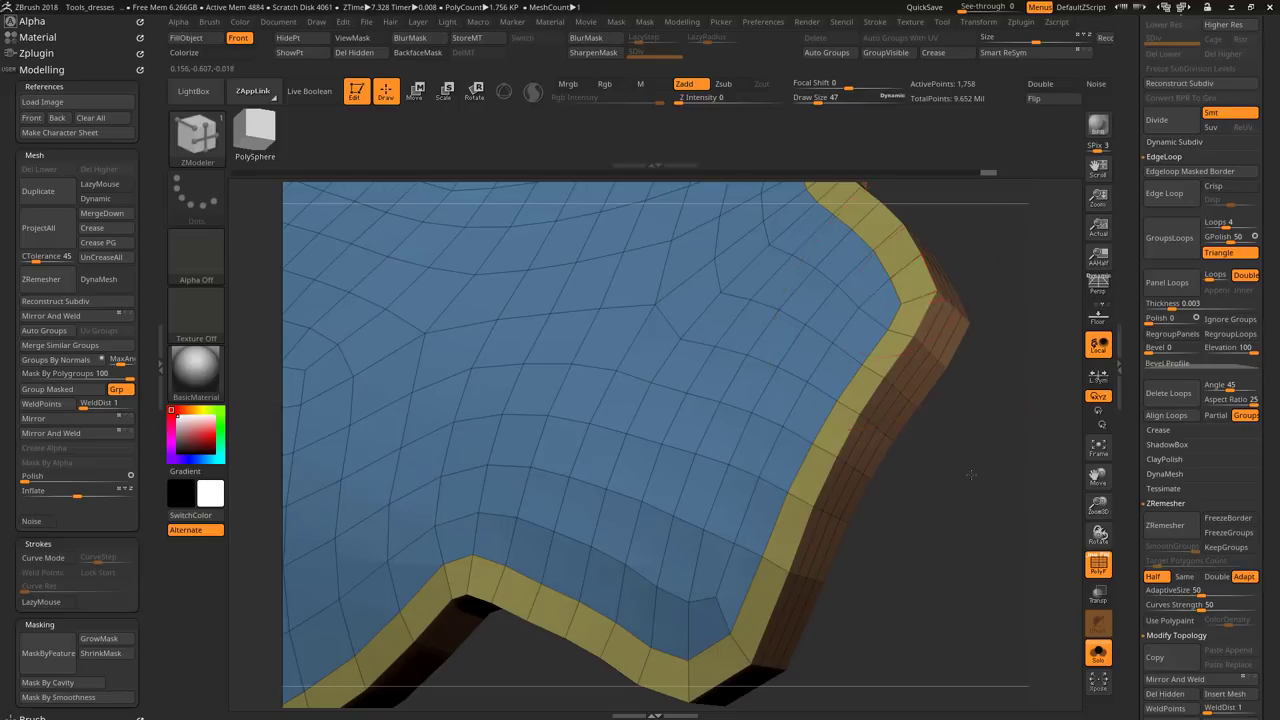
Step: Subdivide and smooth the patch with Ctrl+D
left_click_drag(971, 474, 977, 300)
key("f")
key("shift+f")
key("ctrl+d")
key("ctrl+d")
key("ctrl+d")
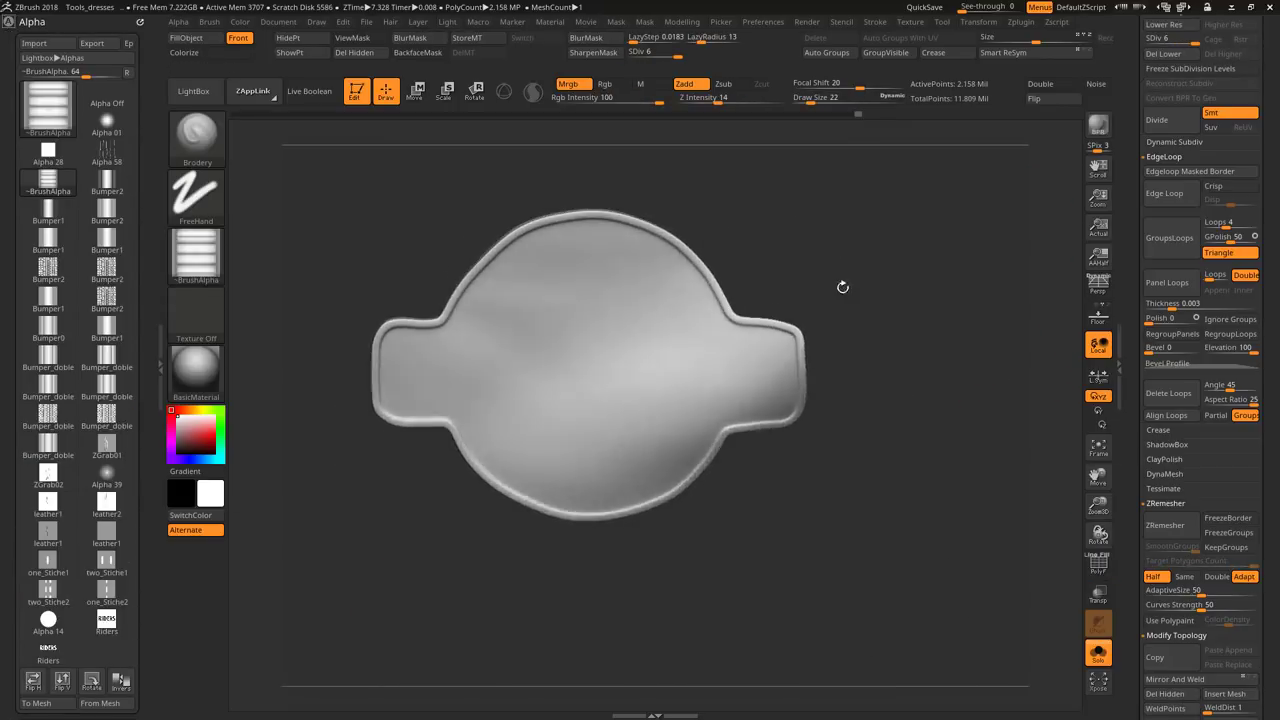
Step: Stamp RIDERS lettering on the patch centre, invert the mask and raise it
mouse_move(640, 424)
left_mouse_down()
mouse_move(641, 164)
mouse_move(611, 447)
left_mouse_up()
left_click(641, 164, "ctrl")
key("w")
Step: Load the embroidery stitch brush, undo the R embroidery and shrink the brush to 15
key("b")
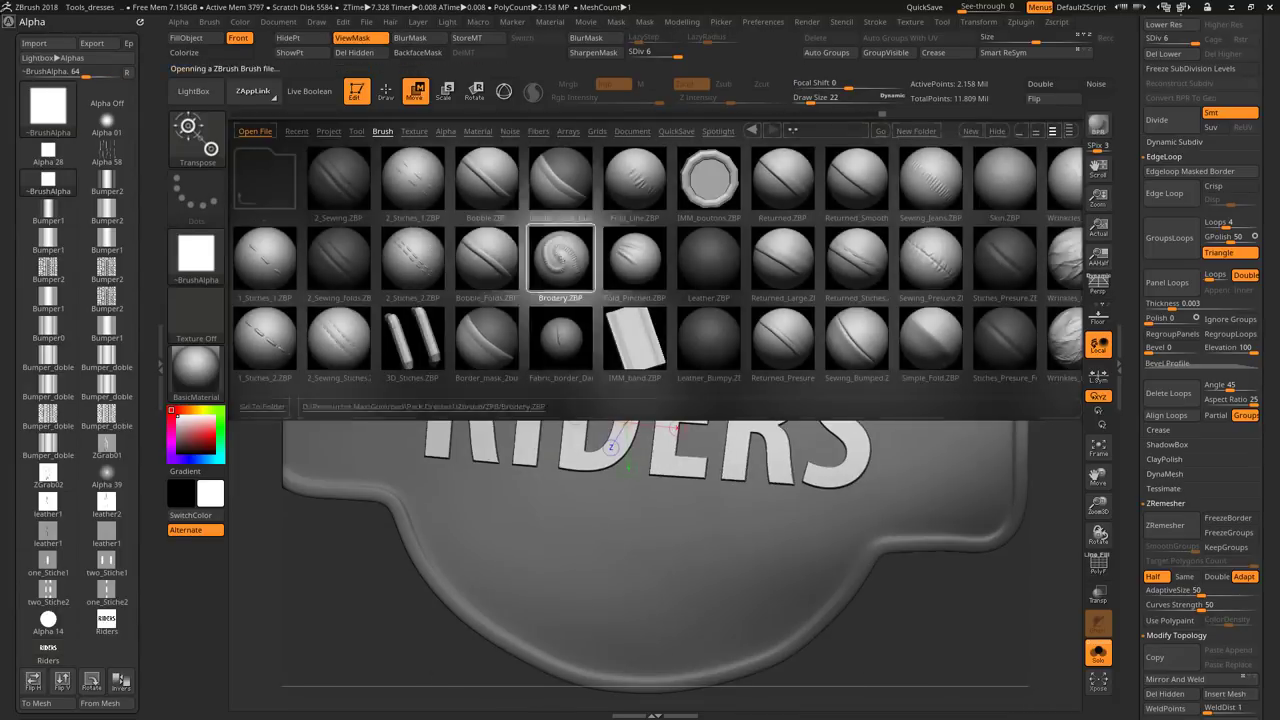
left_click_drag(440, 336, 443, 430)
left_click(33, 133)
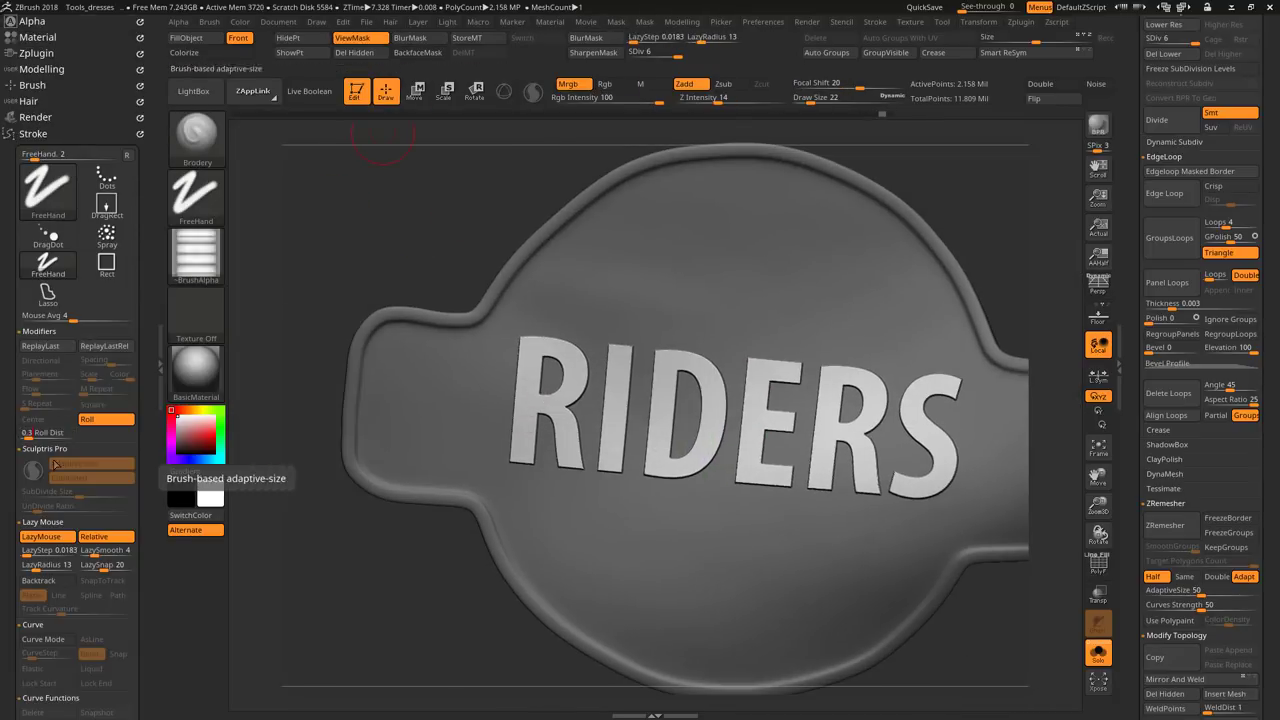
key("ctrl+z")
key("space")
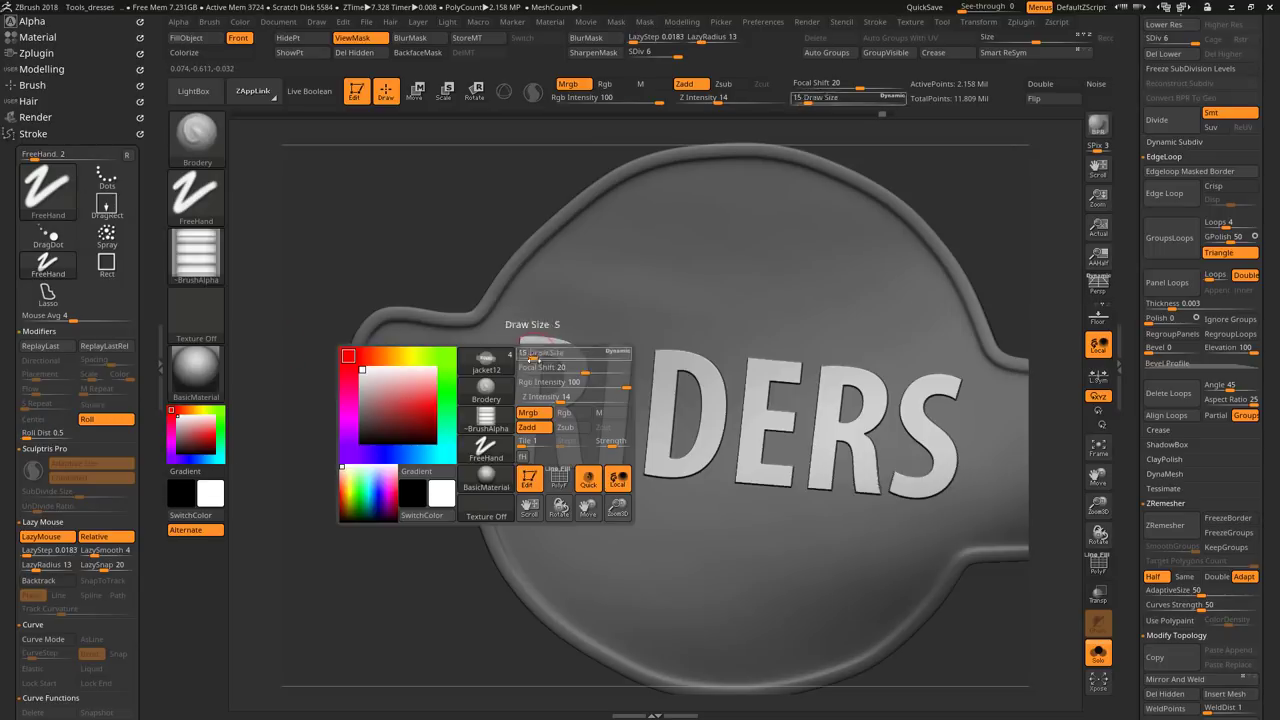
left_click_drag(600, 360, 545, 360)
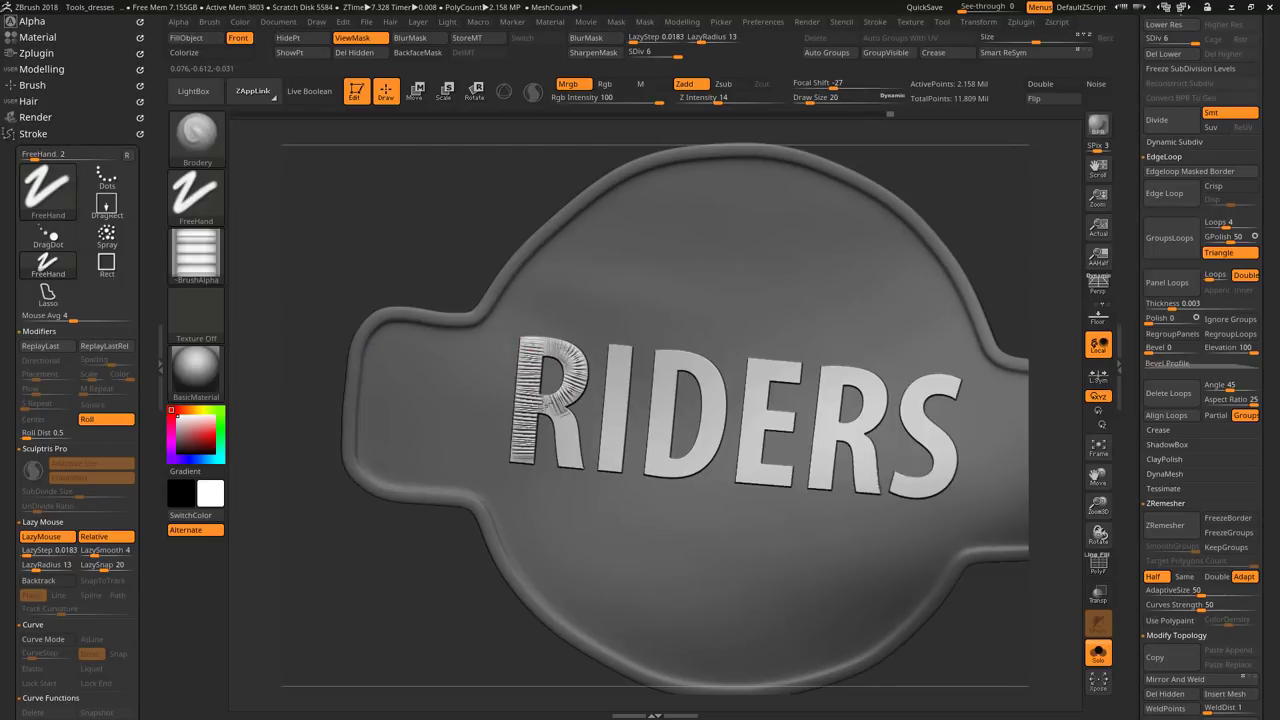
Step: Reframe the RIDERS letters, show their mask and smooth the plate beside them
right_click_drag(654, 442, 724, 360)
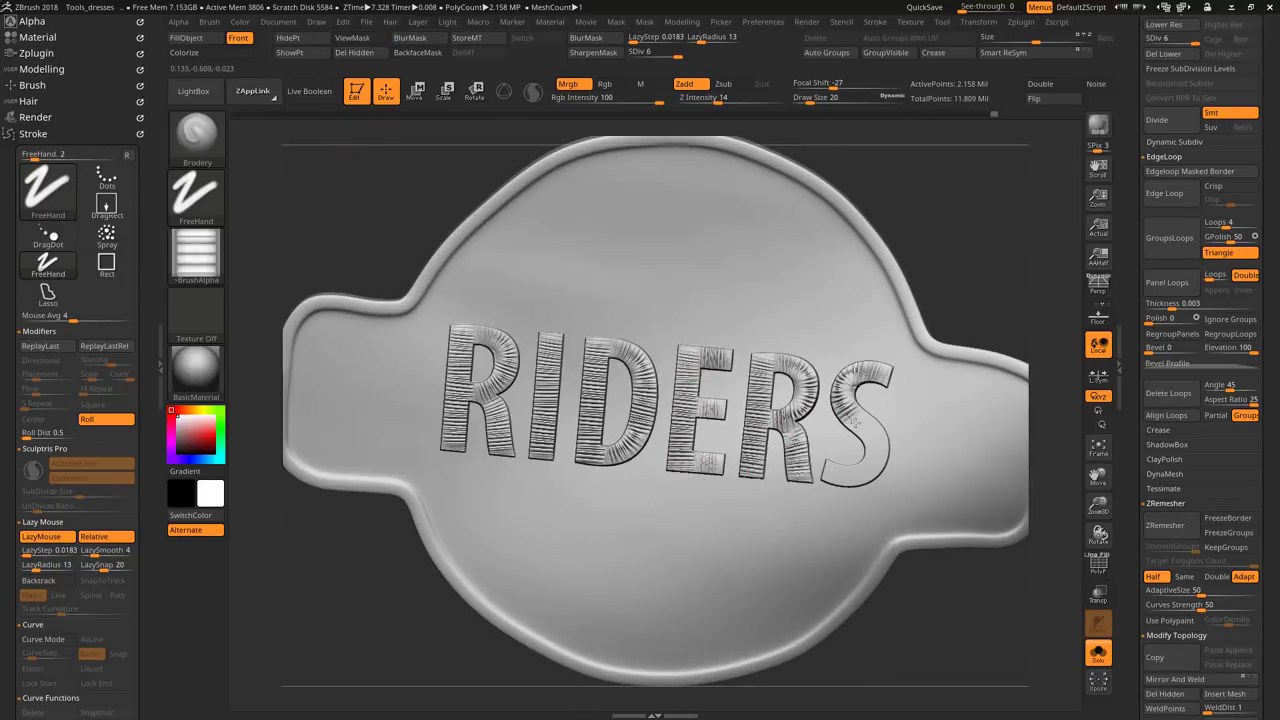
right_click_drag(855, 421, 591, 263)
key("ctrl+h")
right_click_drag(457, 191, 445, 208)
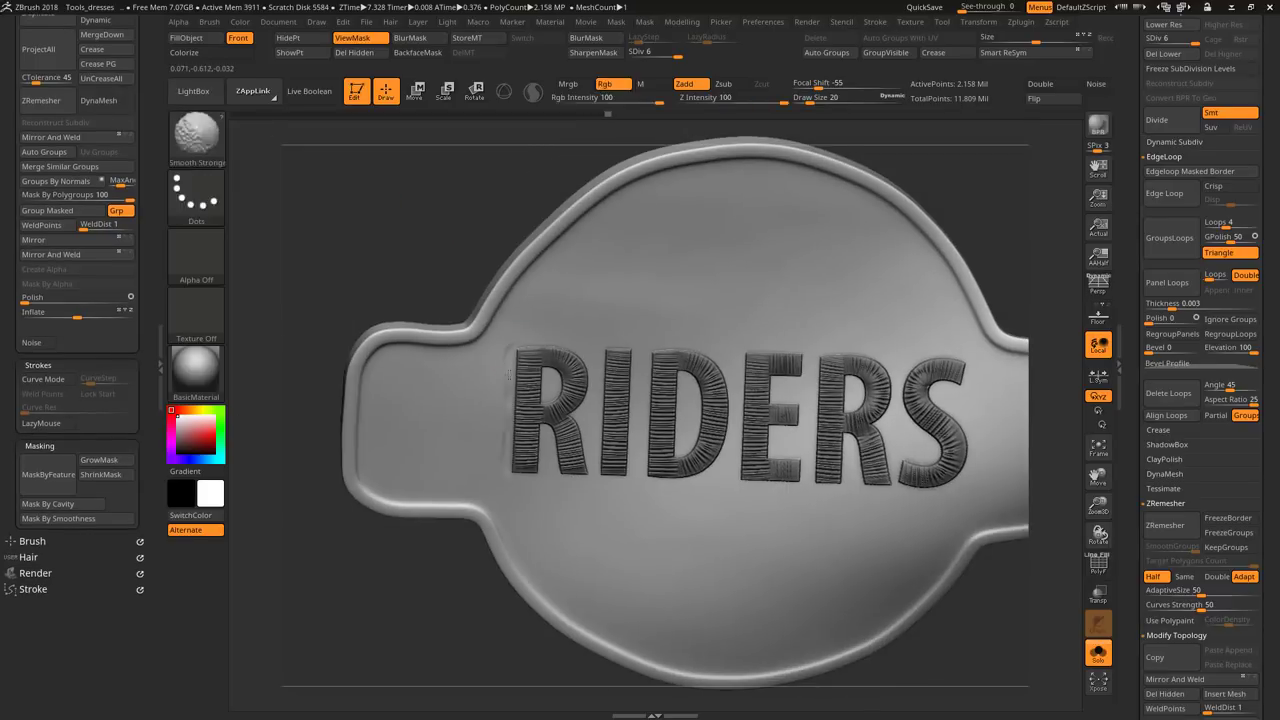
left_click_drag(508, 373, 516, 346, "shift")
Step: Turn the plate to a straight front view and load the Fold_Line brush
key("comma")
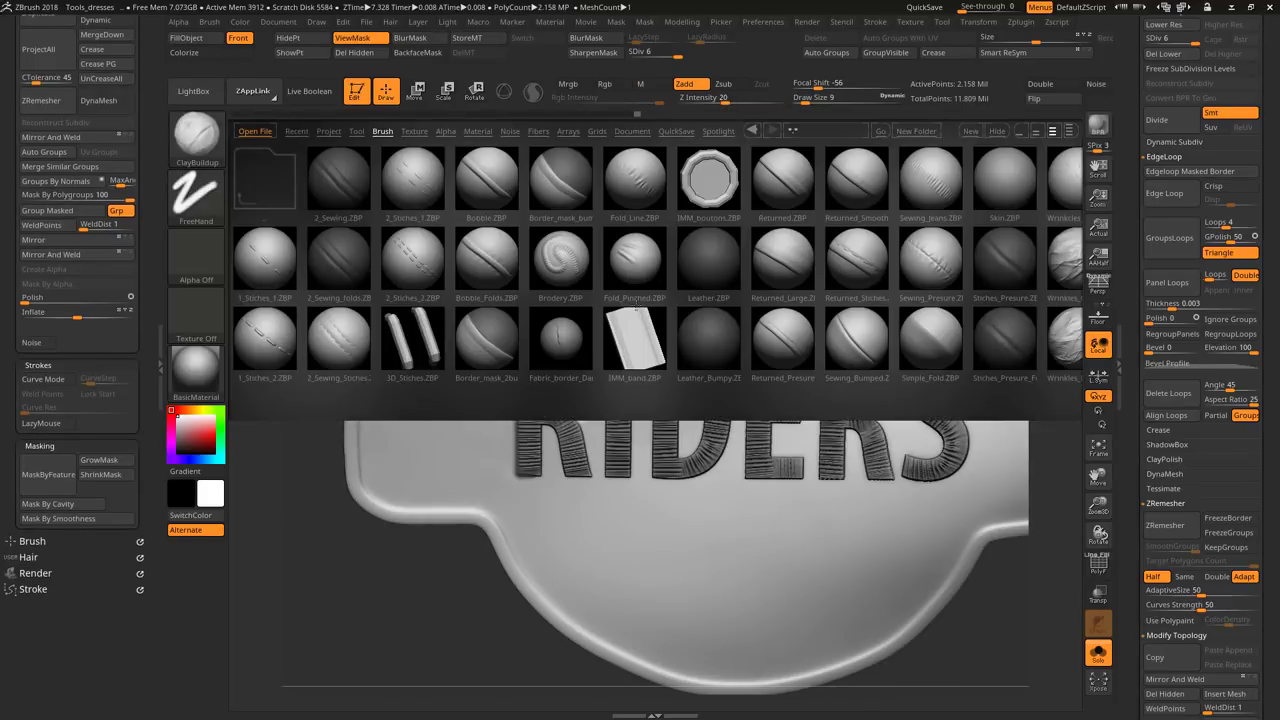
key("comma")
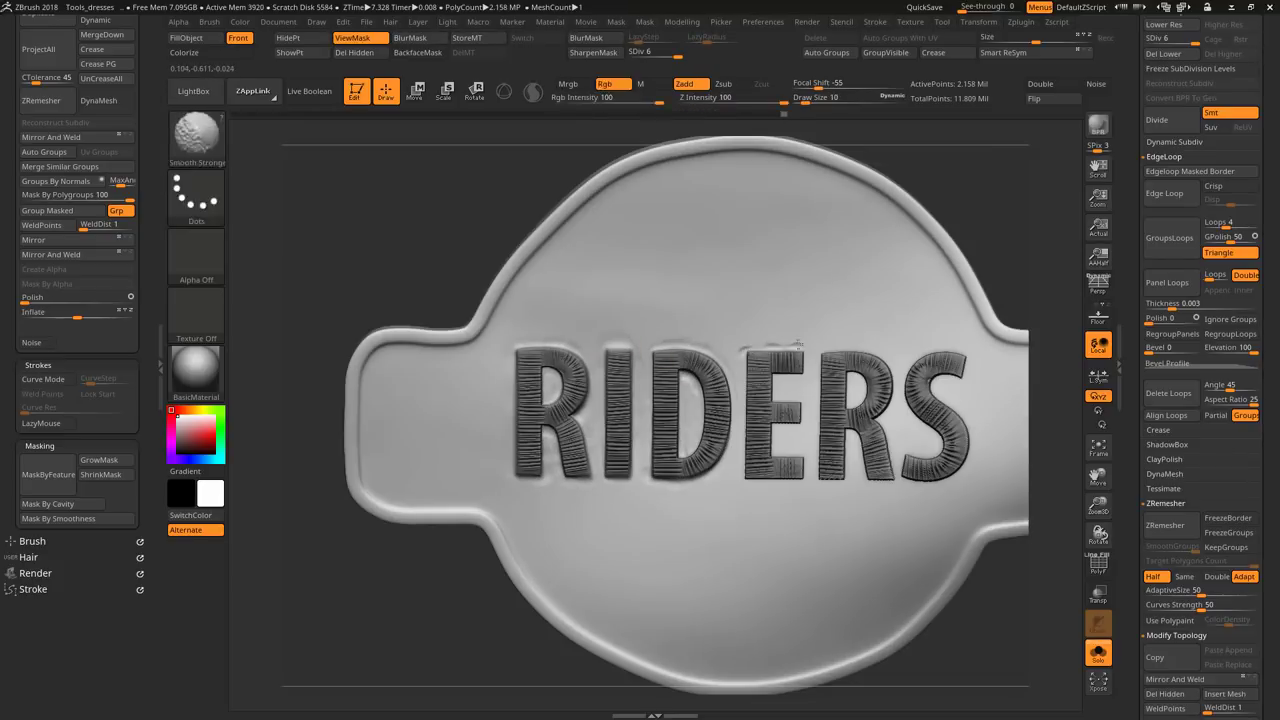
right_click_drag(761, 347, 784, 332, "shift")
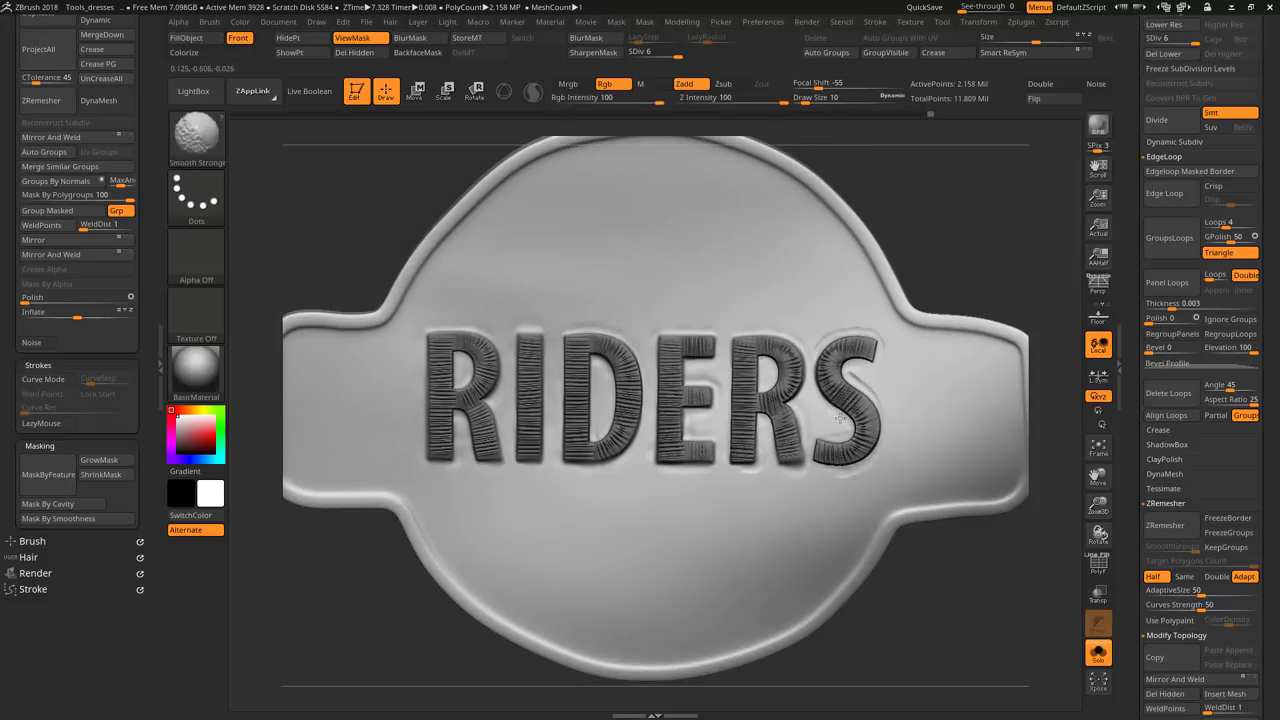
key("b")
key("comma")
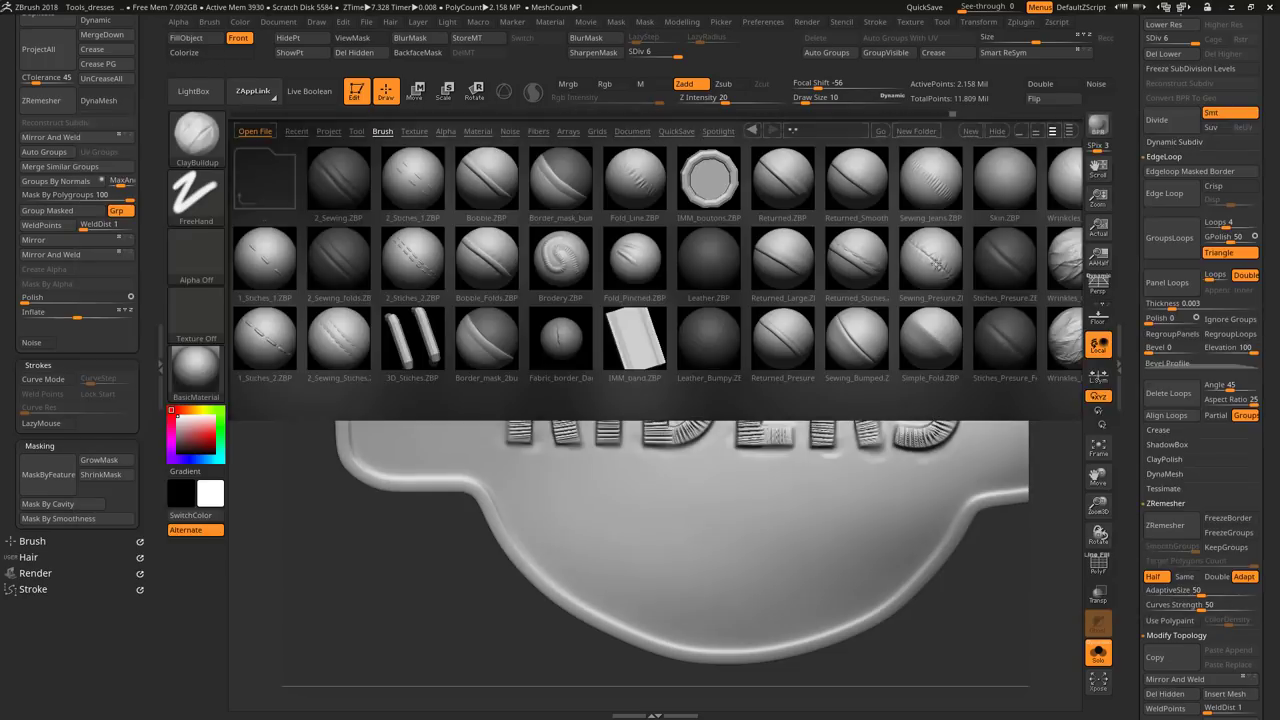
double_click(634, 178)
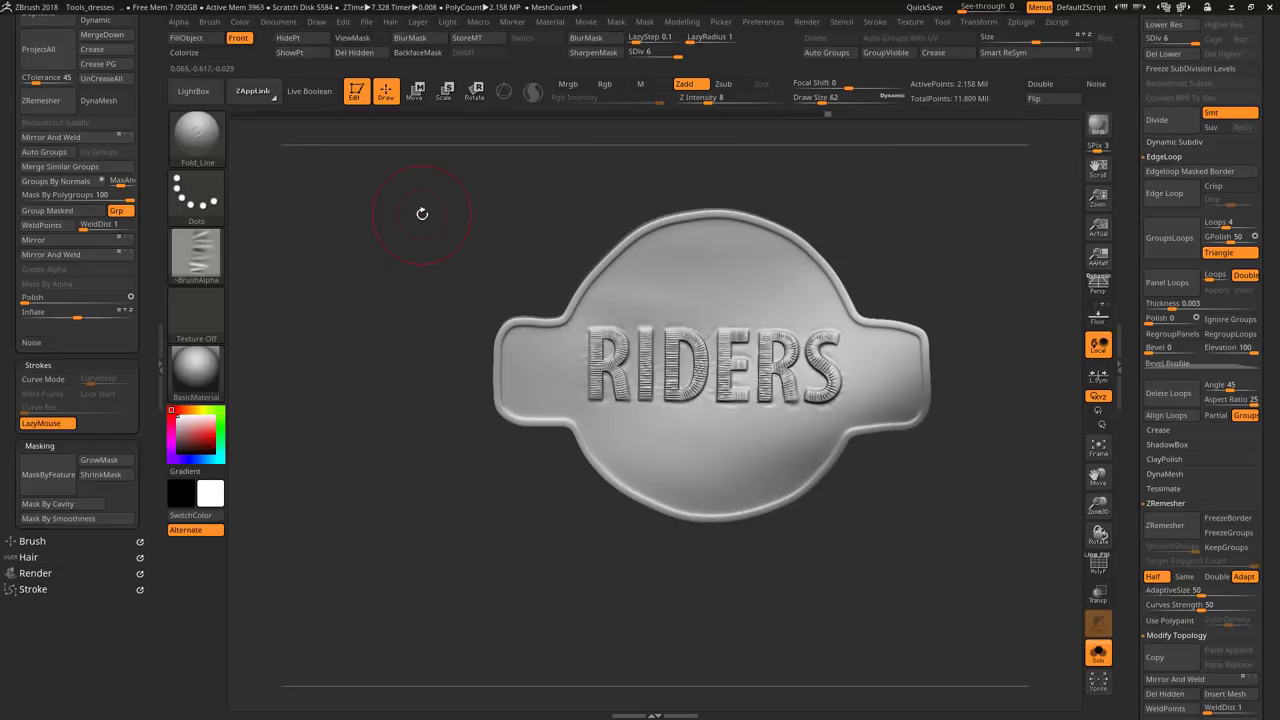
Step: Stamp a star mask above RIDERS and mask a rectangular bar strip below it
left_click(858, 374)
left_click_drag(690, 245, 726, 306)
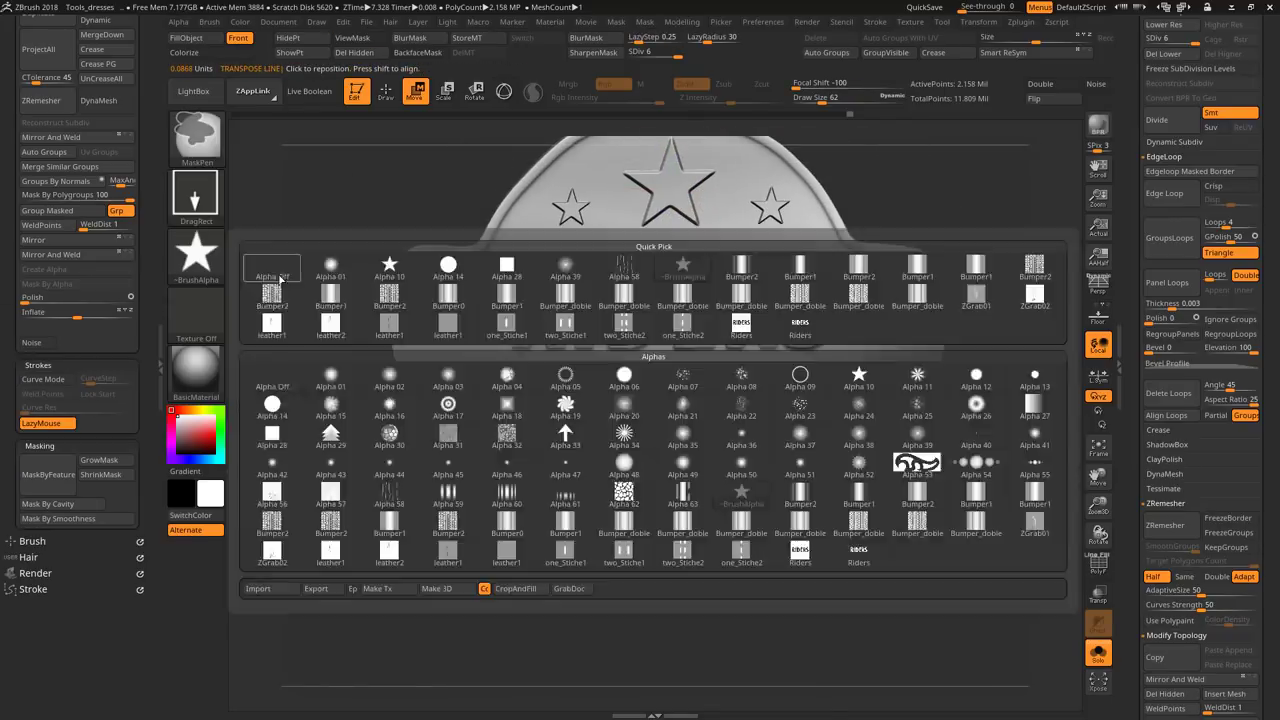
left_click_drag(667, 504, 450, 397, "ctrl")
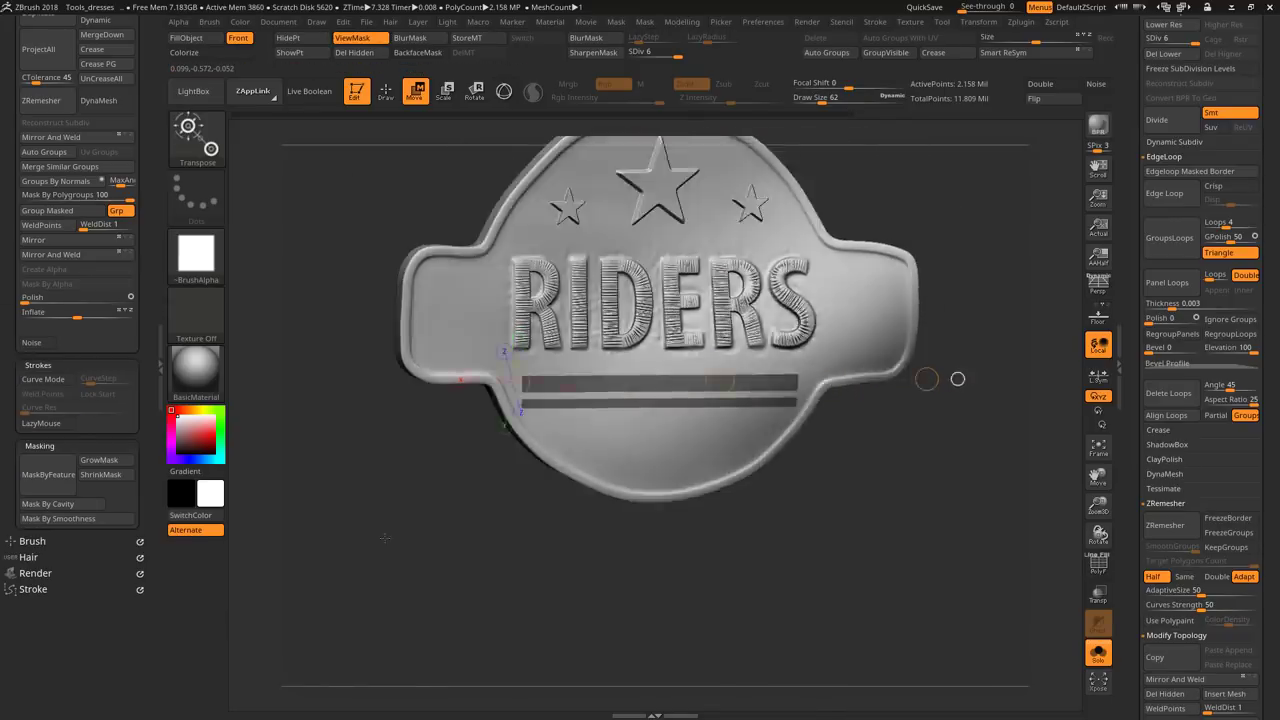
left_click_drag(330, 520, 378, 493)
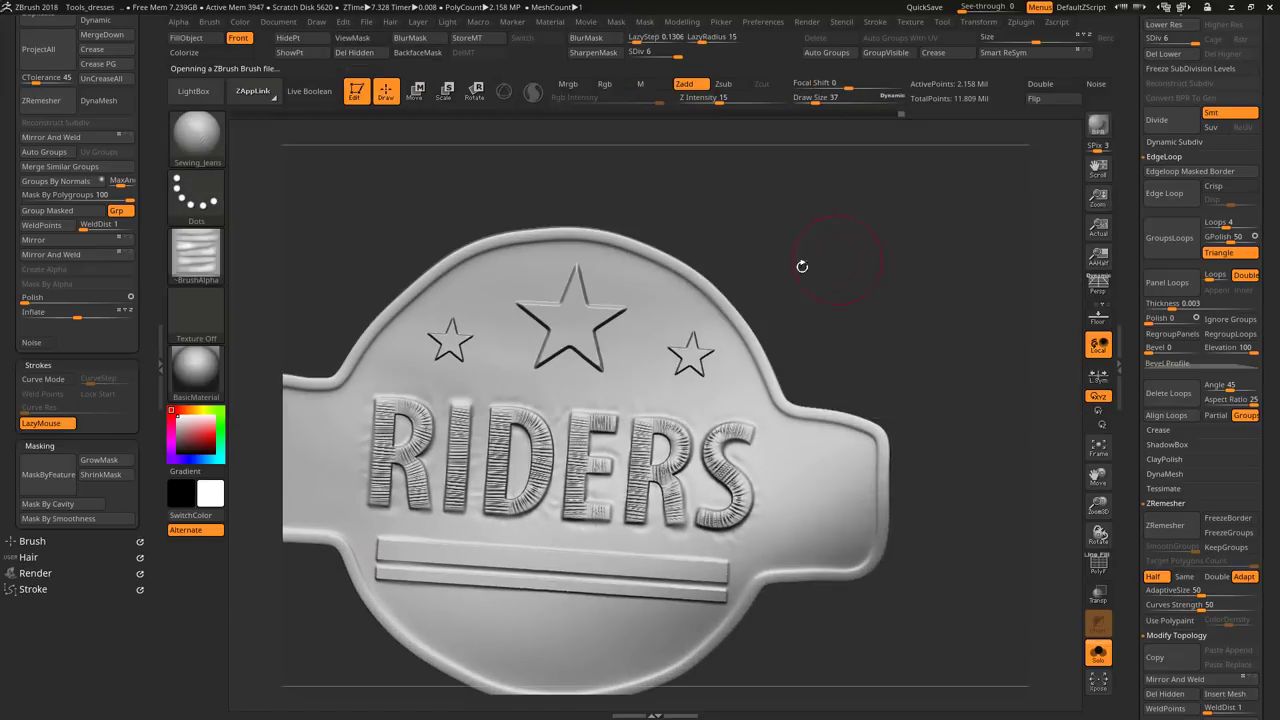
Step: Load the Sewing_Presure brush for the rim and show the whole jacket around the badge
mouse_move(850, 303)
left_mouse_down()
mouse_move(926, 286)
mouse_move(920, 367)
mouse_move(641, 472)
left_mouse_up()
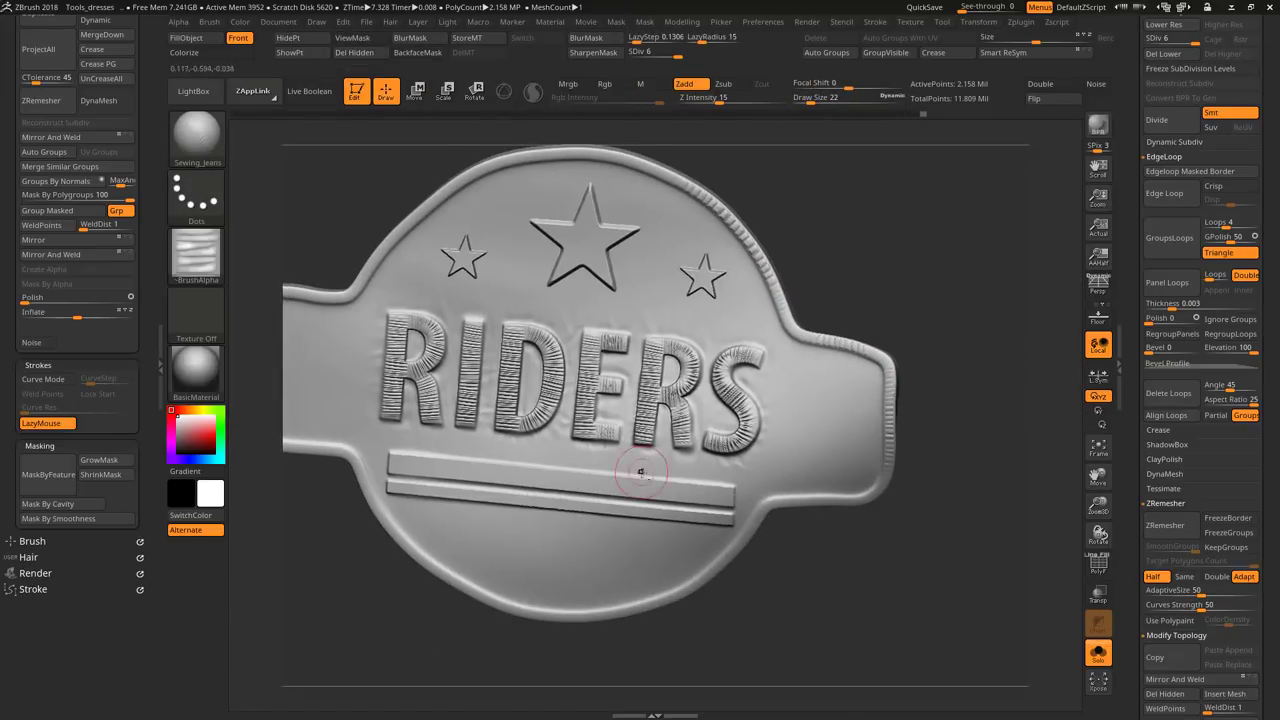
mouse_move(1007, 249)
left_mouse_down()
mouse_move(1000, 260)
mouse_move(1030, 280)
left_mouse_up()
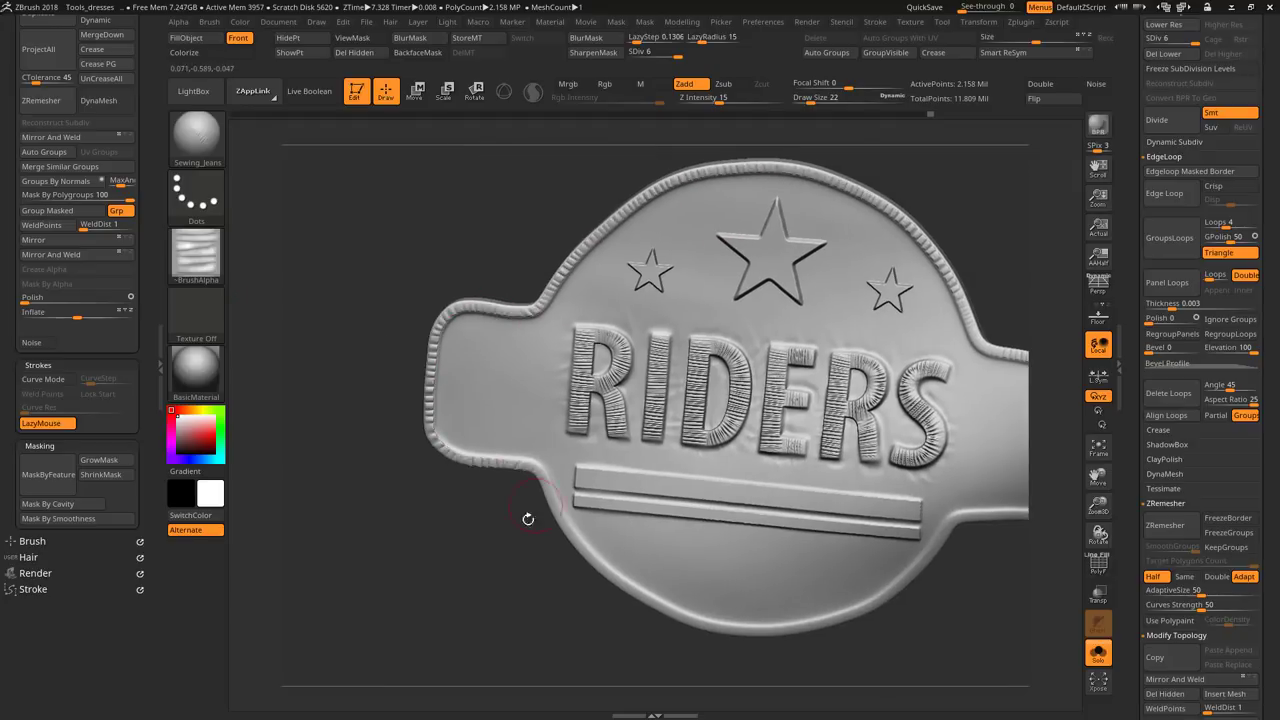
left_click_drag(528, 518, 662, 493)
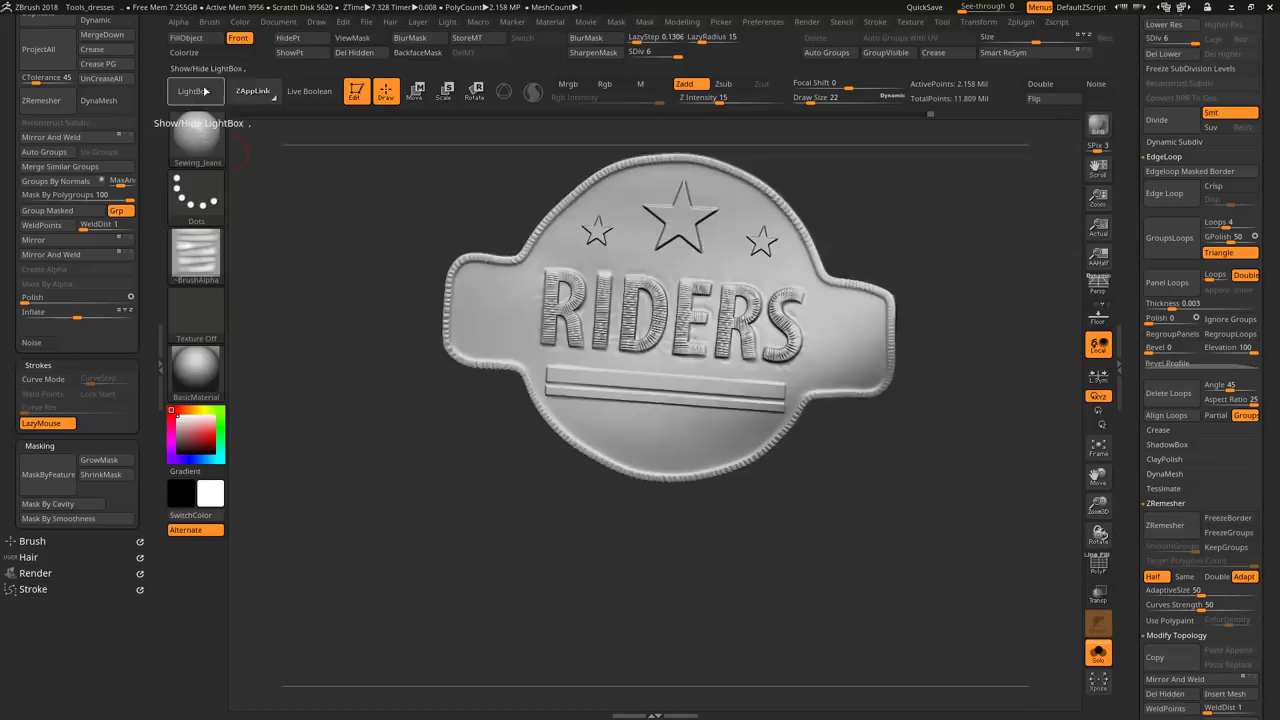
left_click(193, 91)
double_click(924, 262)
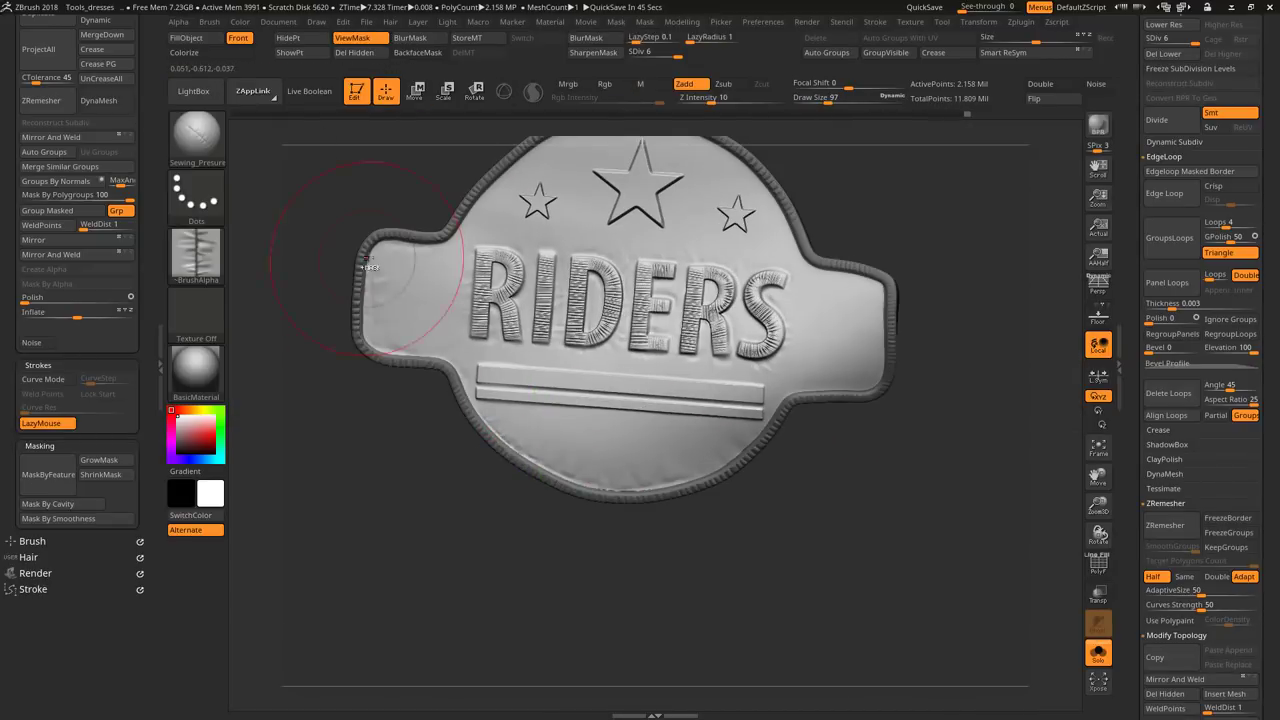
key("f")
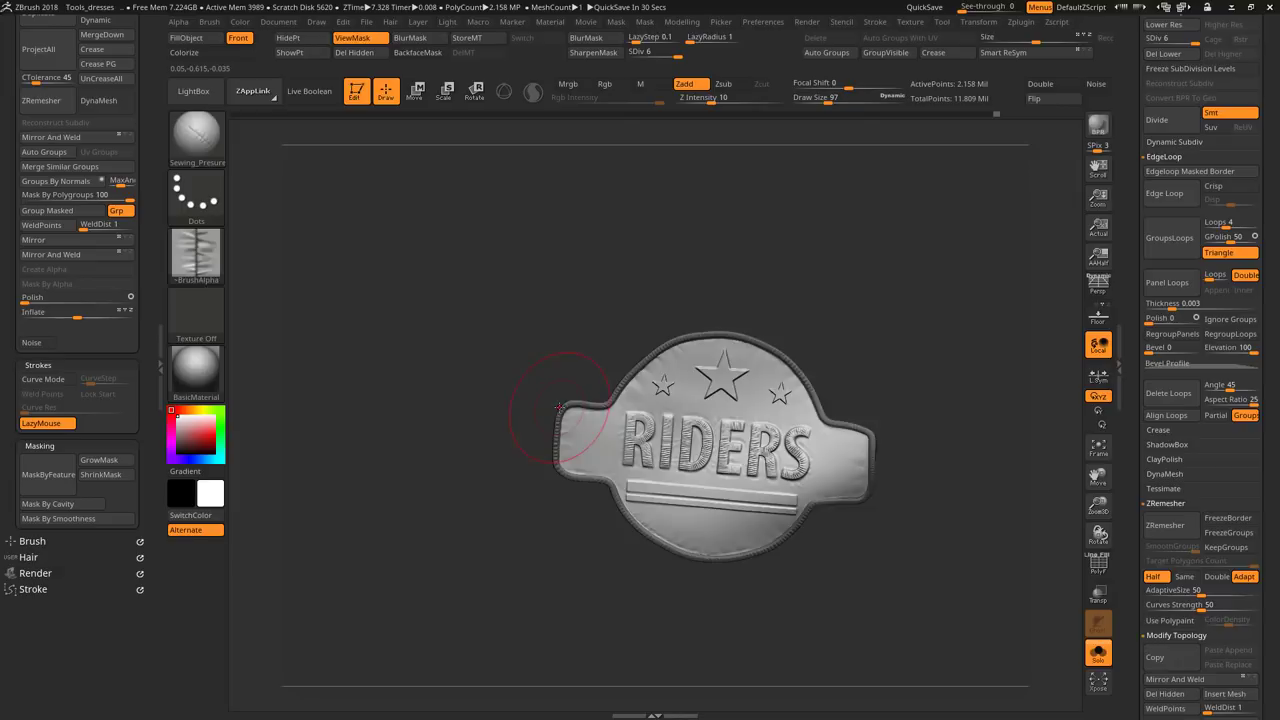
left_click(1098, 652)
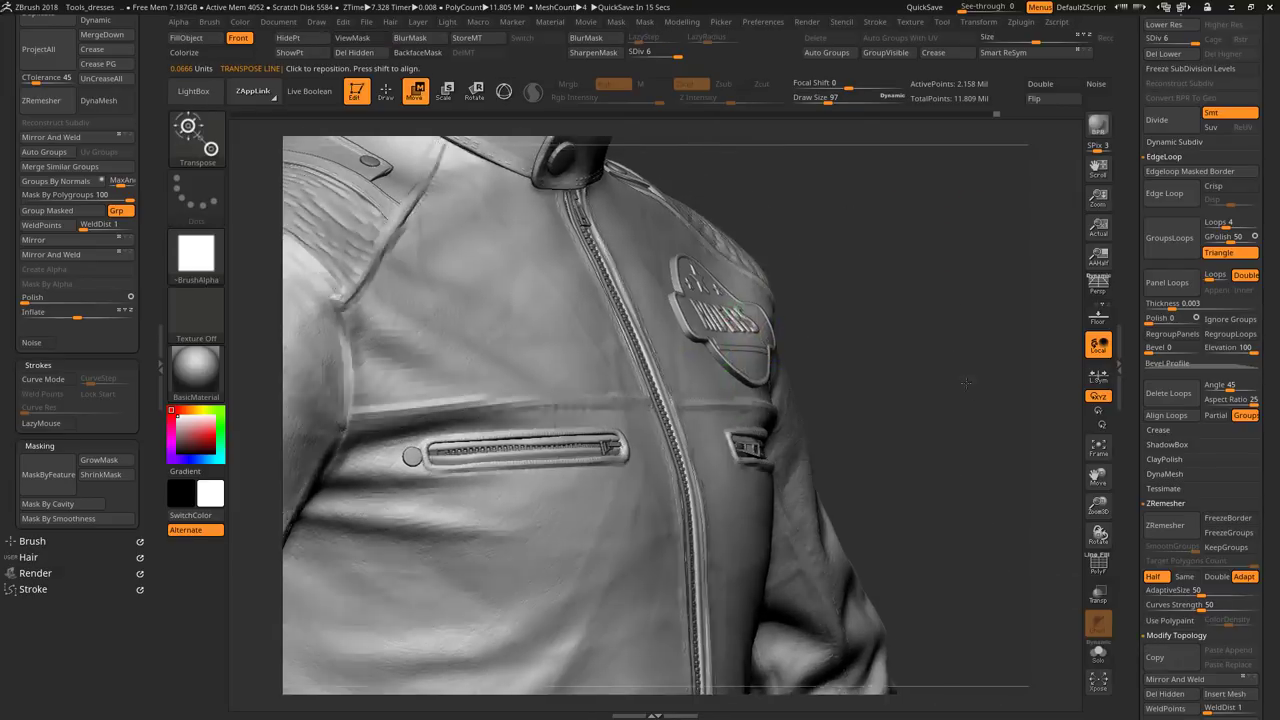
Step: Set Mask By Polygroups to 0, solo the badge, and load the Sewing_Jeans brush
key("w")
scroll(89, 373, "up", 3)
left_click_drag(89, 373, 22, 373)
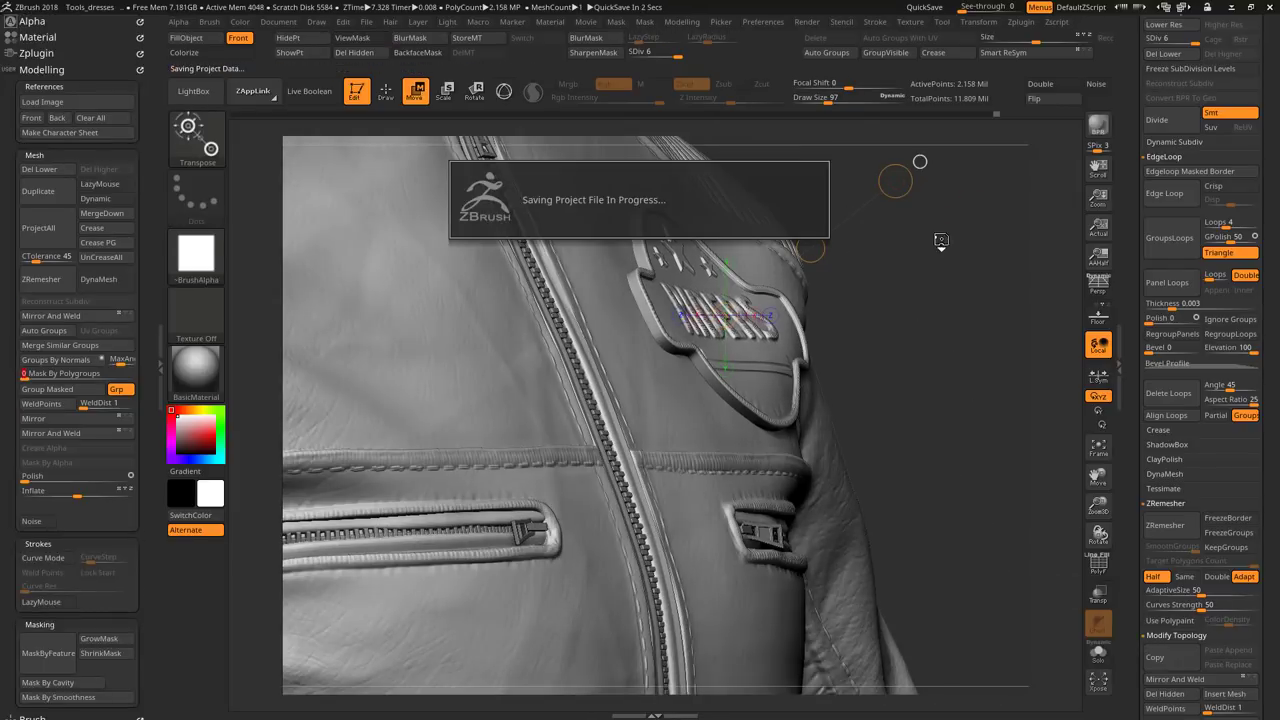
key("ctrl+shift+s")
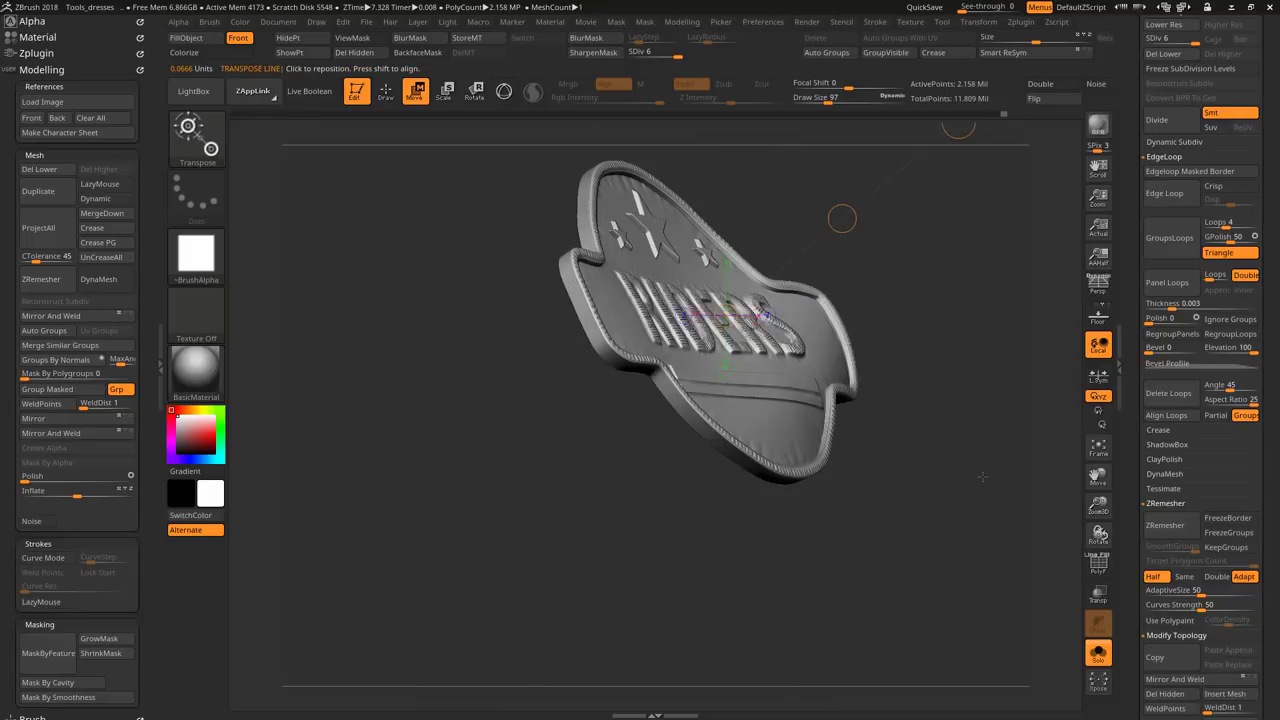
key("b")
left_click(659, 376)
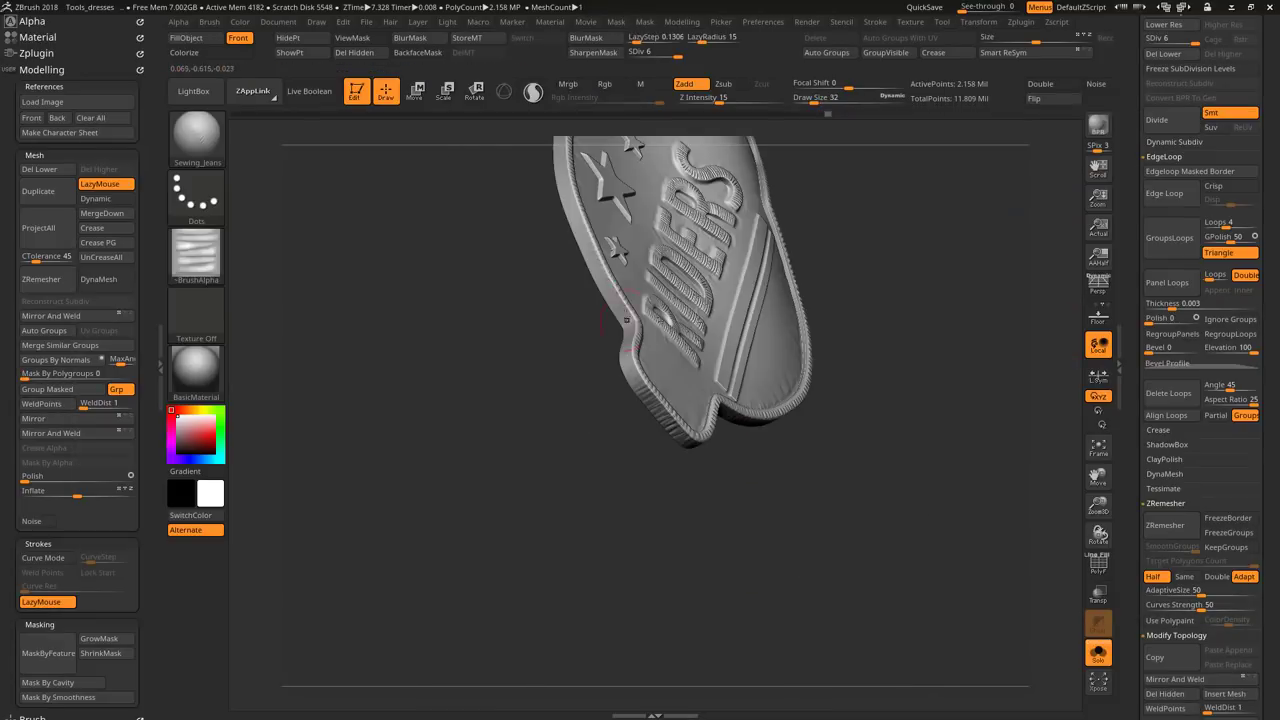
right_click_drag(640, 372, 725, 397)
left_click_drag(815, 398, 770, 305)
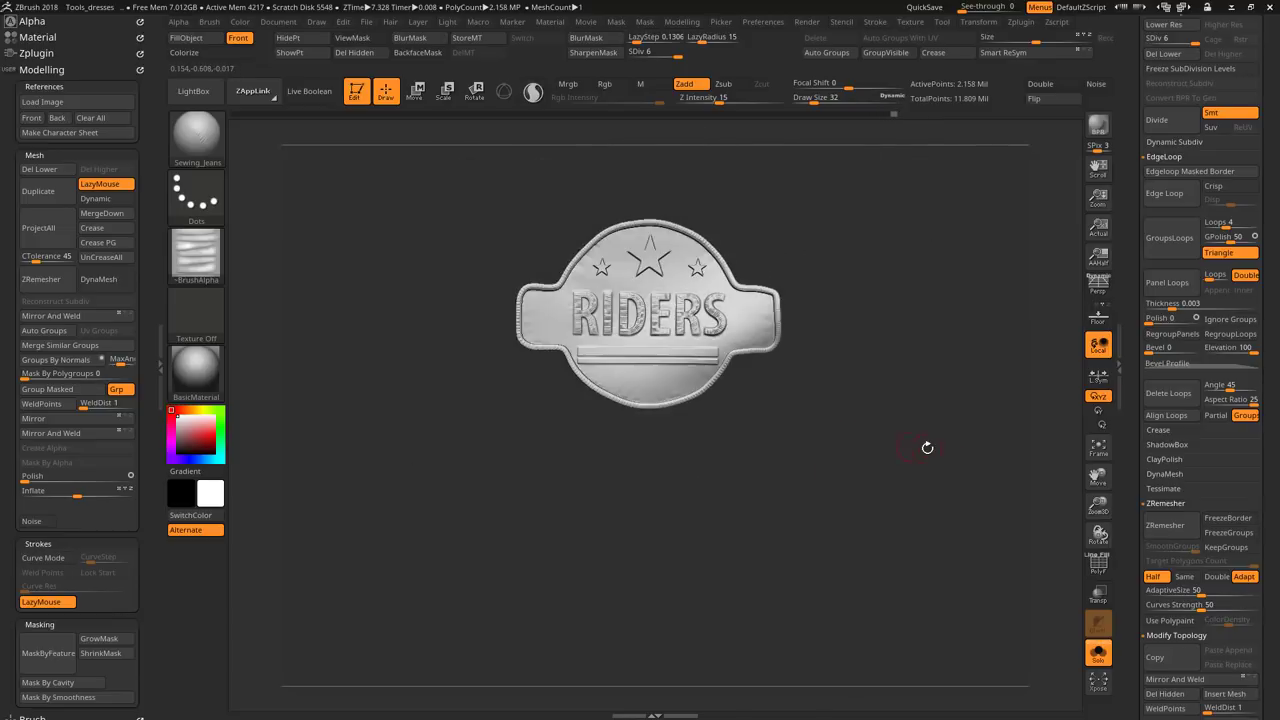
scroll(1132, 345, "down", 10)
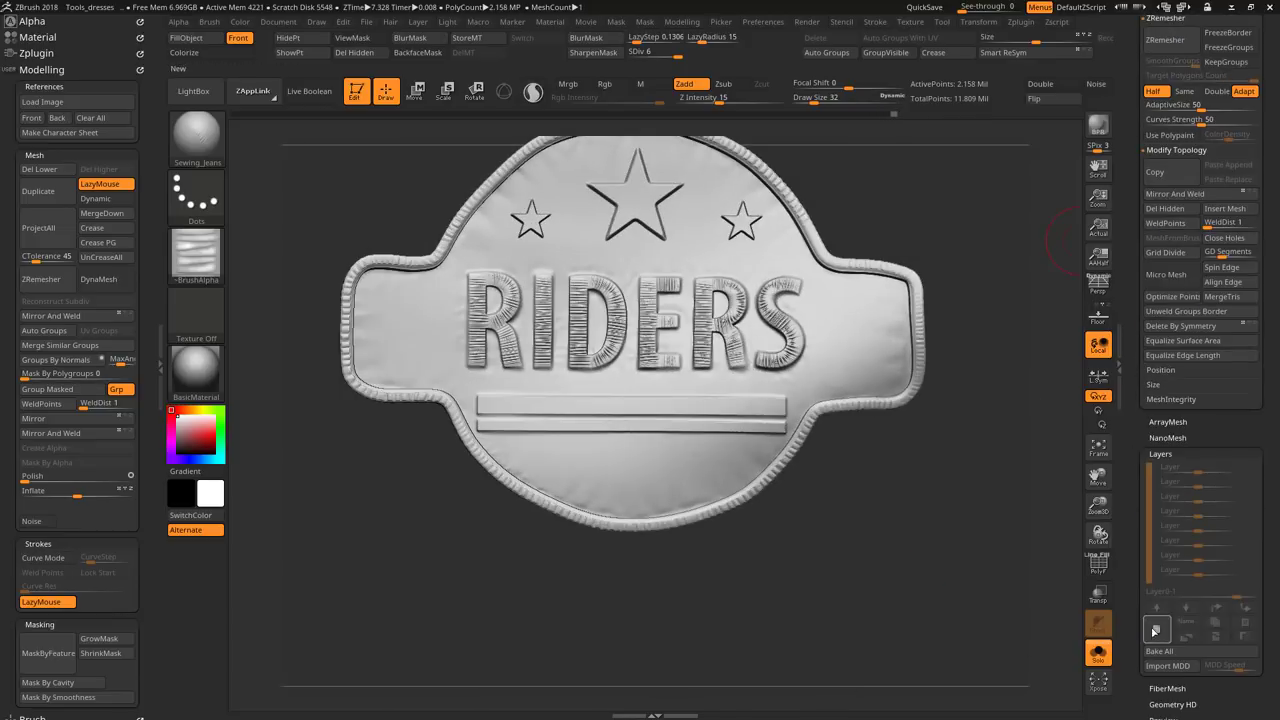
Step: Load 1_Stiches_2 and sew dashed stitches around the right, lower-left and left inner rim
left_click(212, 97)
double_click(265, 340)
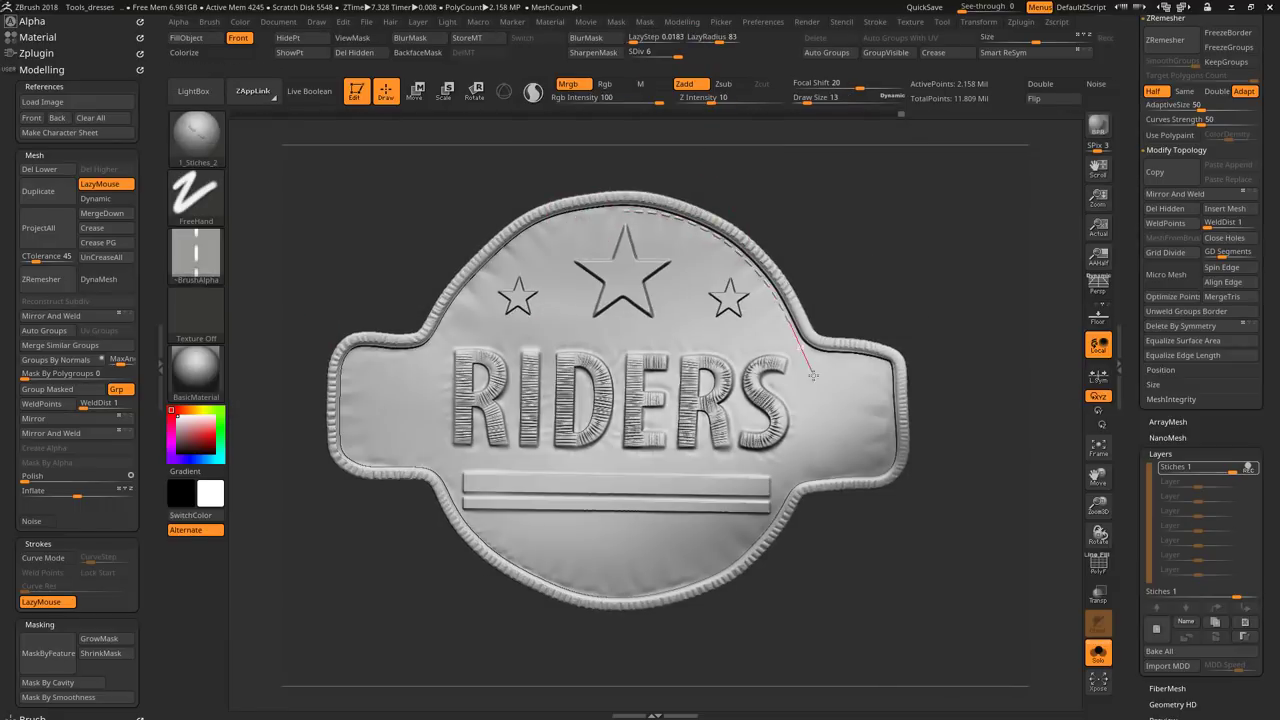
right_click_drag(888, 495, 862, 382)
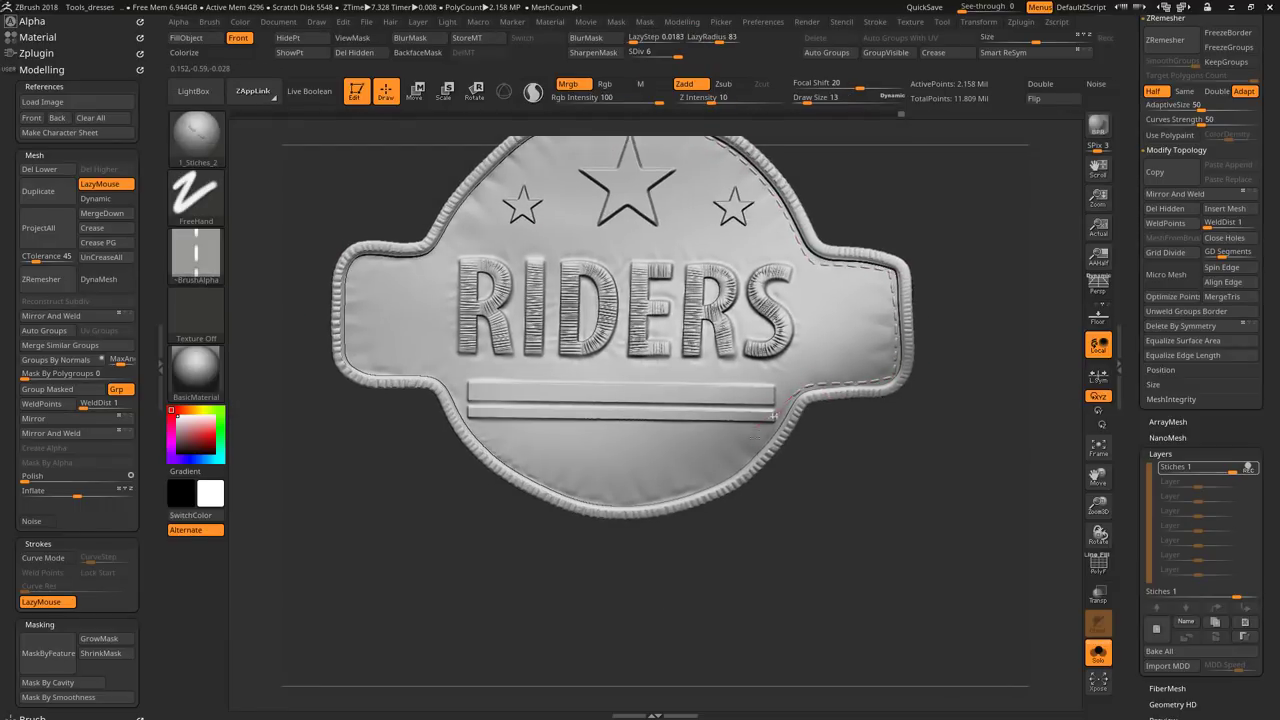
right_click_drag(773, 415, 781, 418)
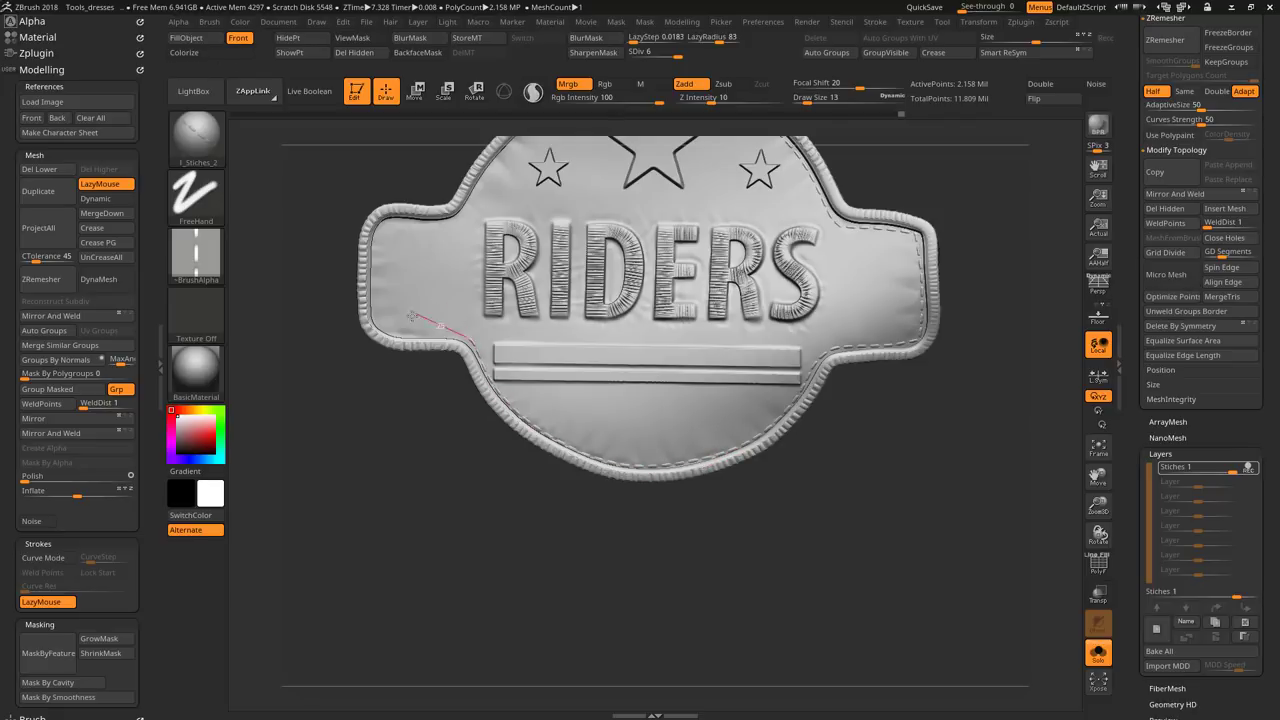
left_click_drag(320, 247, 470, 306)
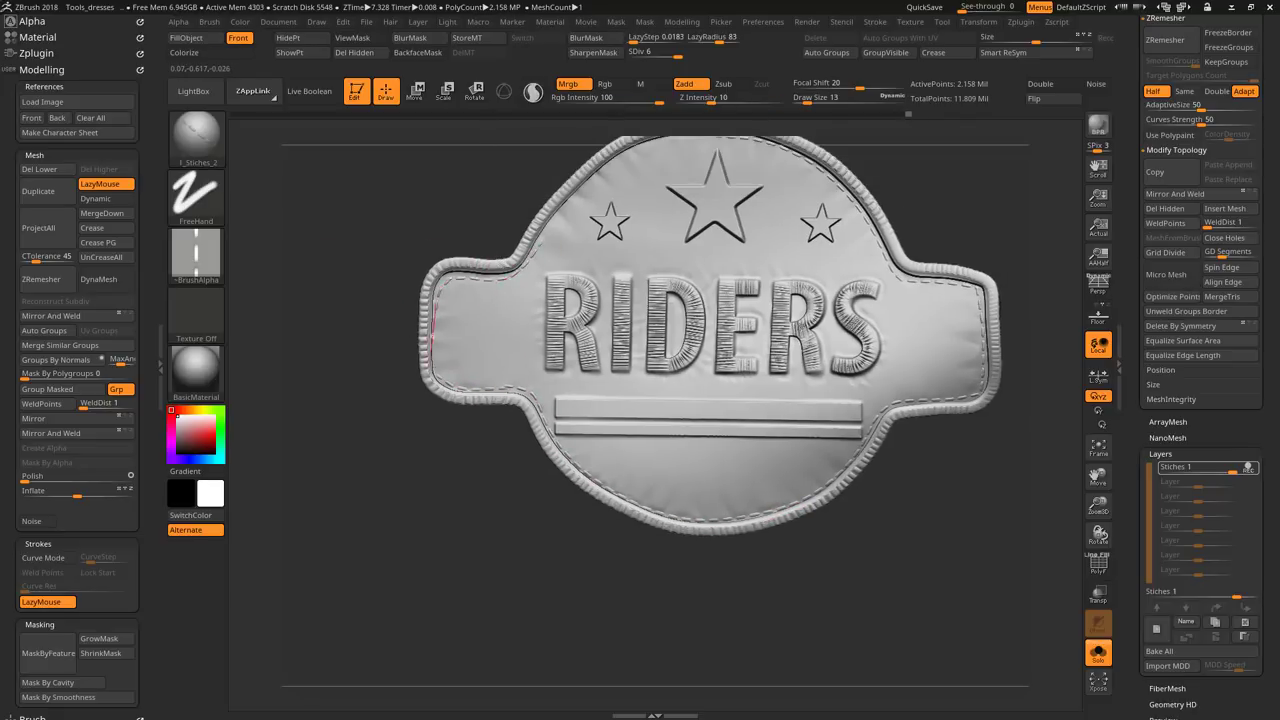
right_click_drag(433, 328, 688, 240)
Step: Switch to Sewing_Presure and stitch along the bar and its lower edge
key("b")
left_click(564, 465)
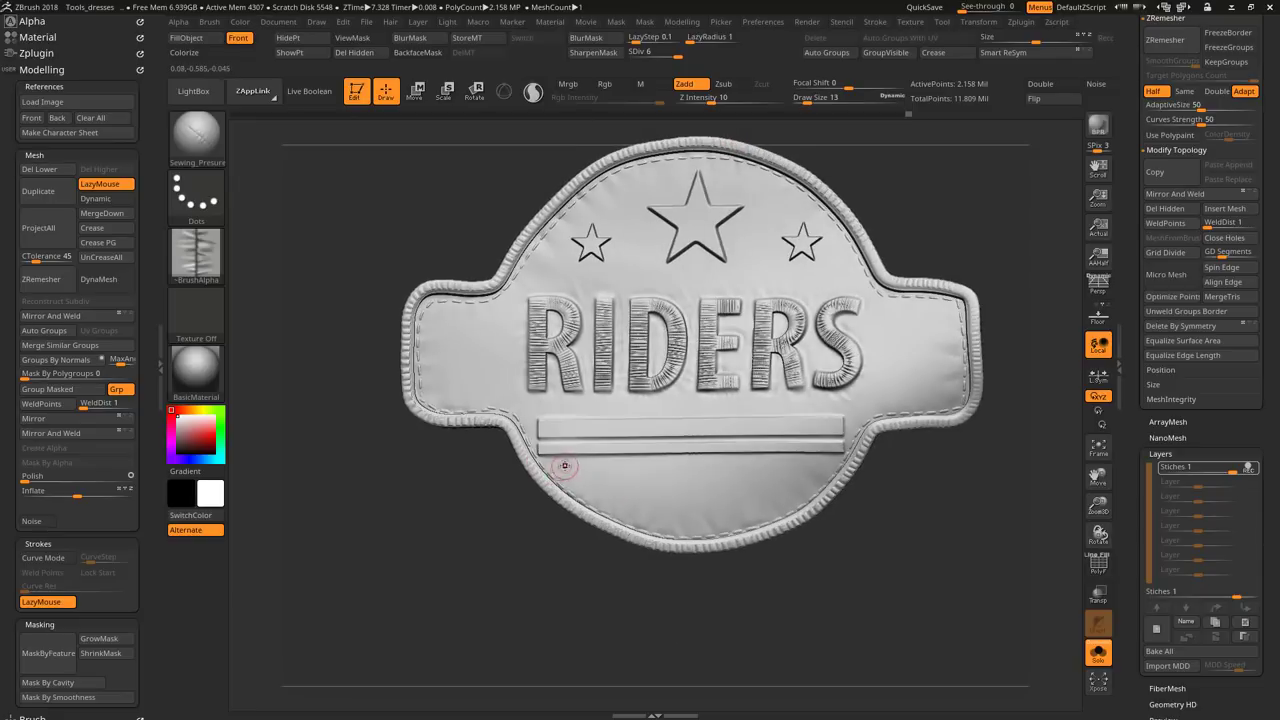
scroll(78, 400, "down", 5)
scroll(78, 400, "down", 5)
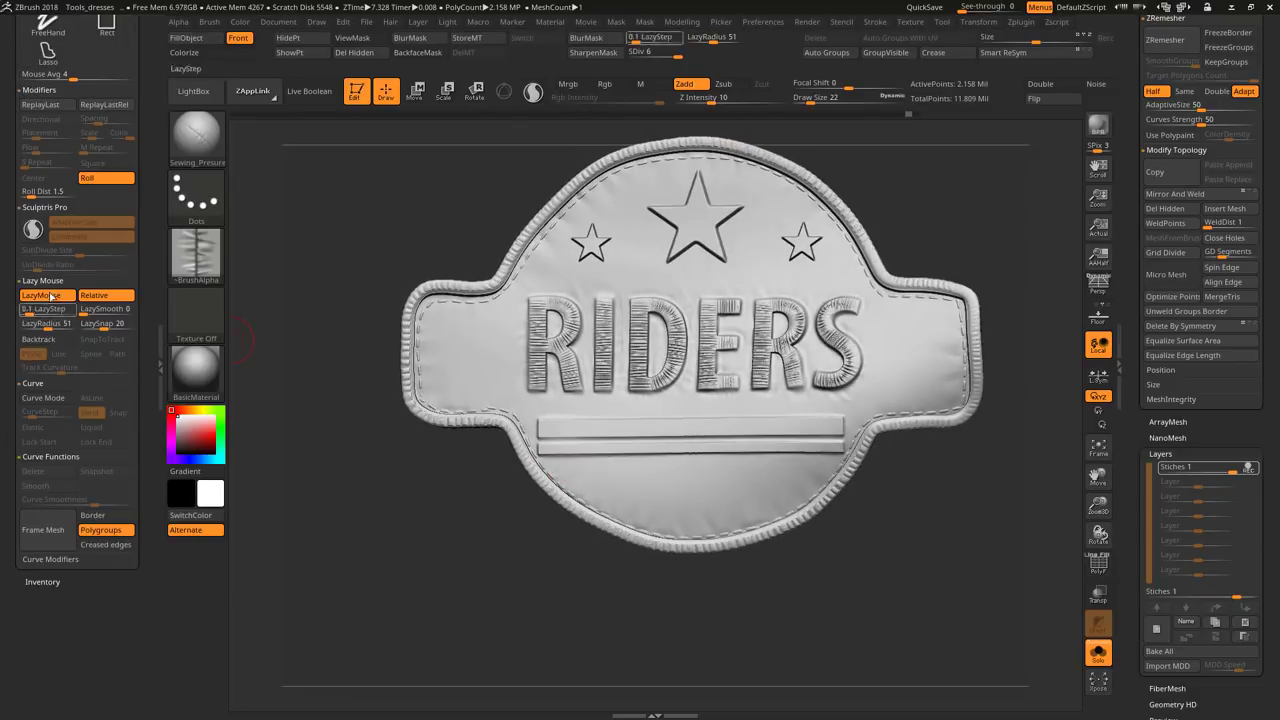
scroll(78, 400, "down", 5)
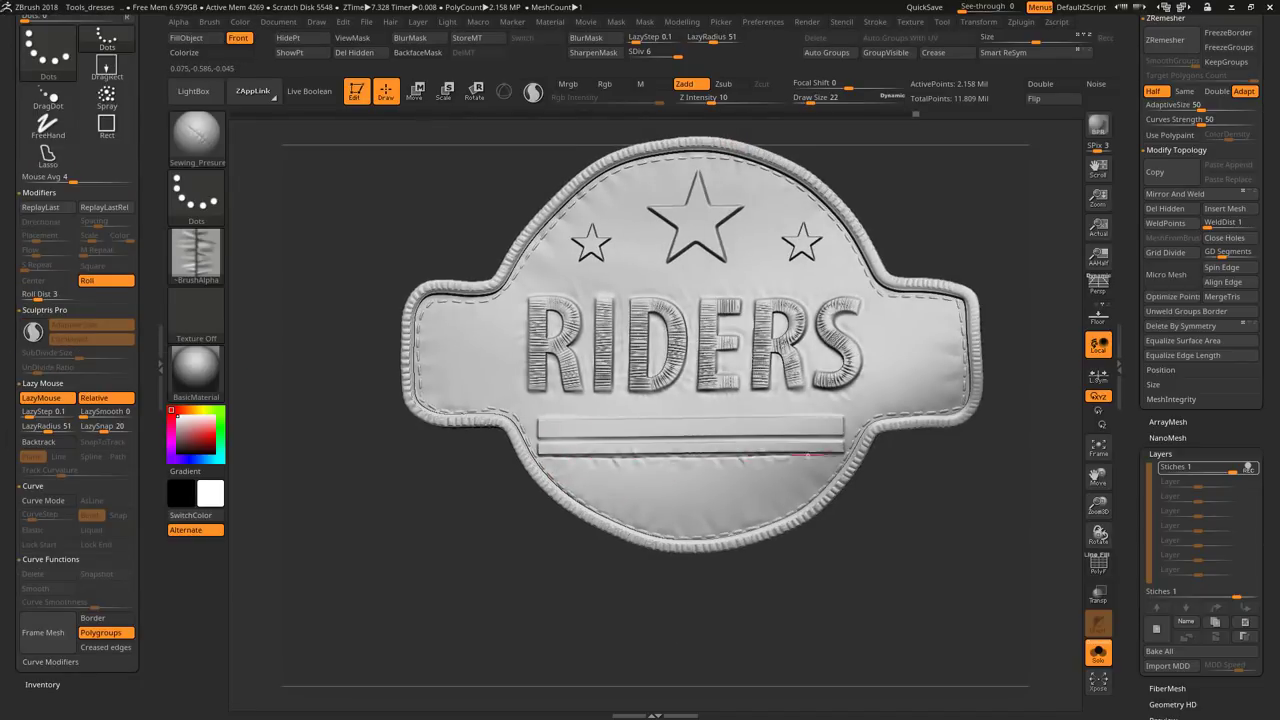
left_click_drag(858, 420, 537, 416)
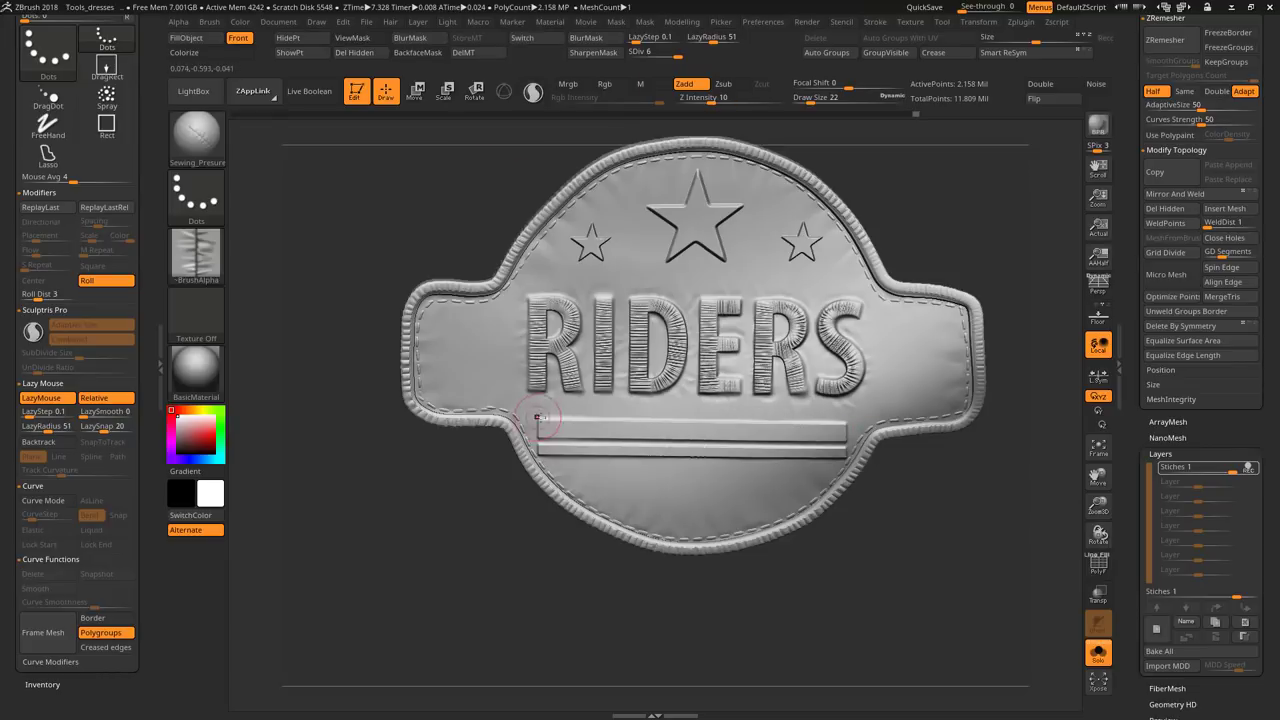
left_click_drag(840, 462, 597, 455)
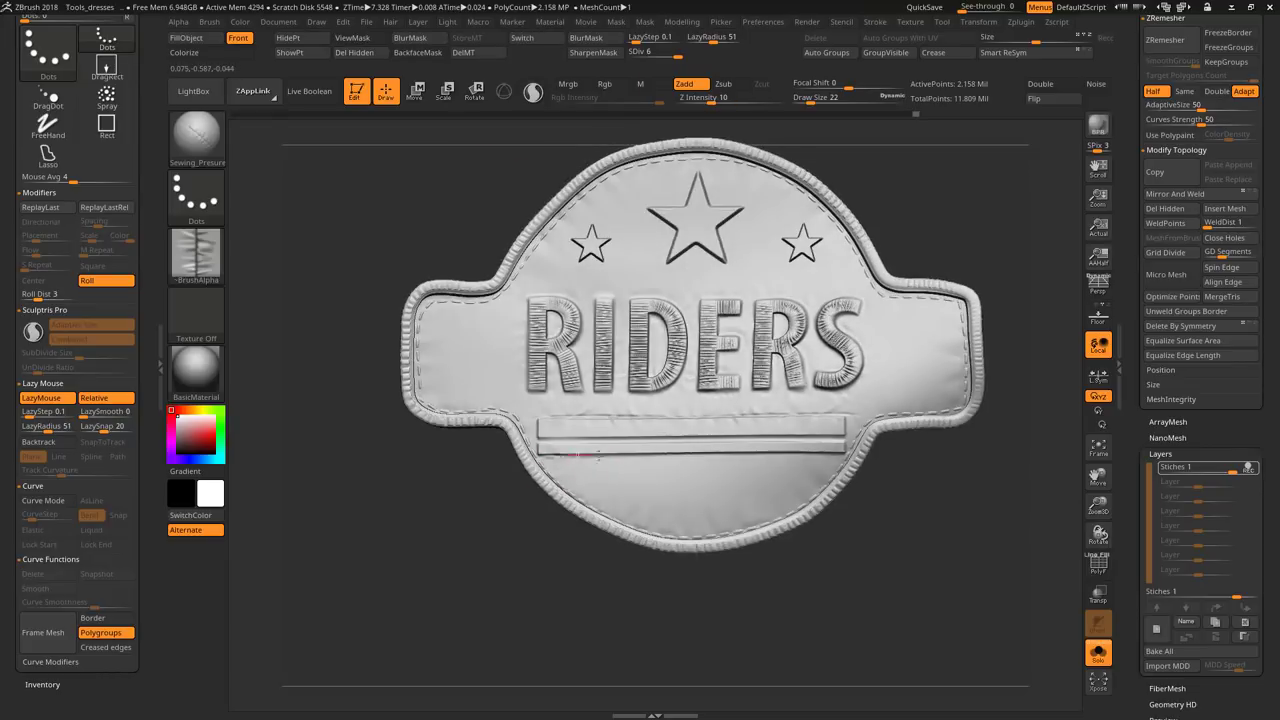
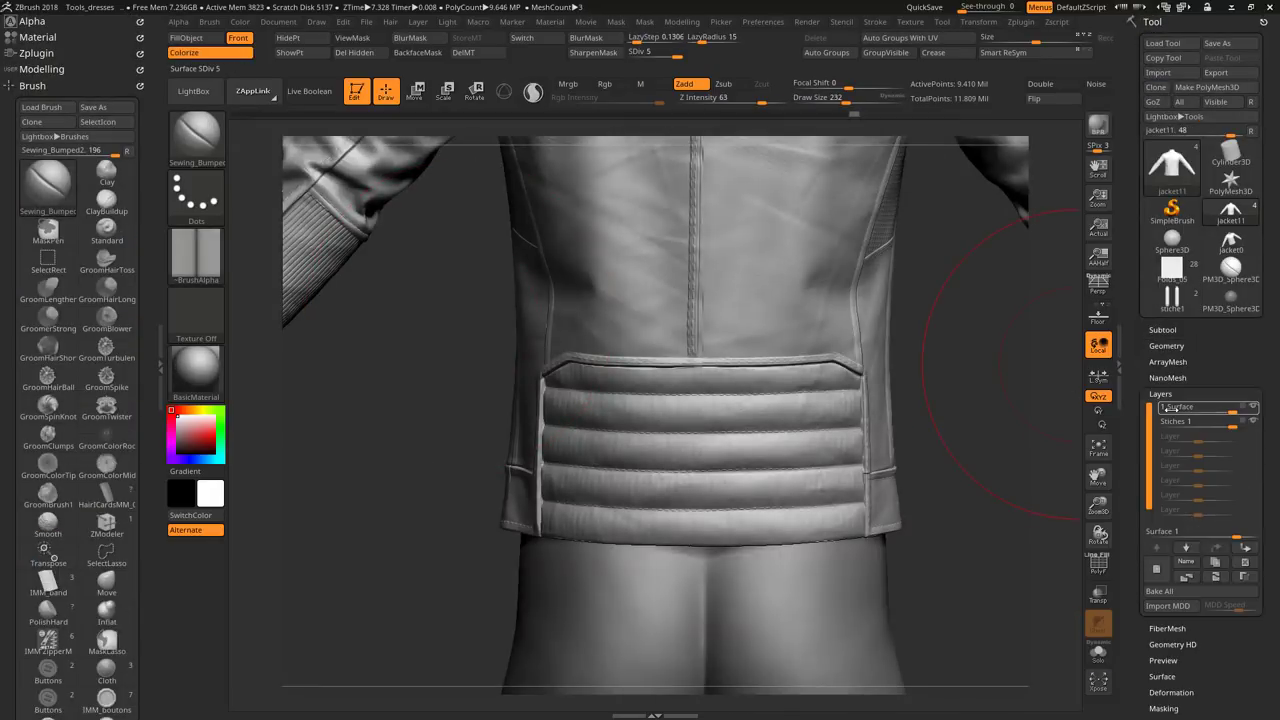
Step: Make the Stiches layer active, return to sculpting, and orbit to a straight view of the padded waistband
left_click(1252, 420)
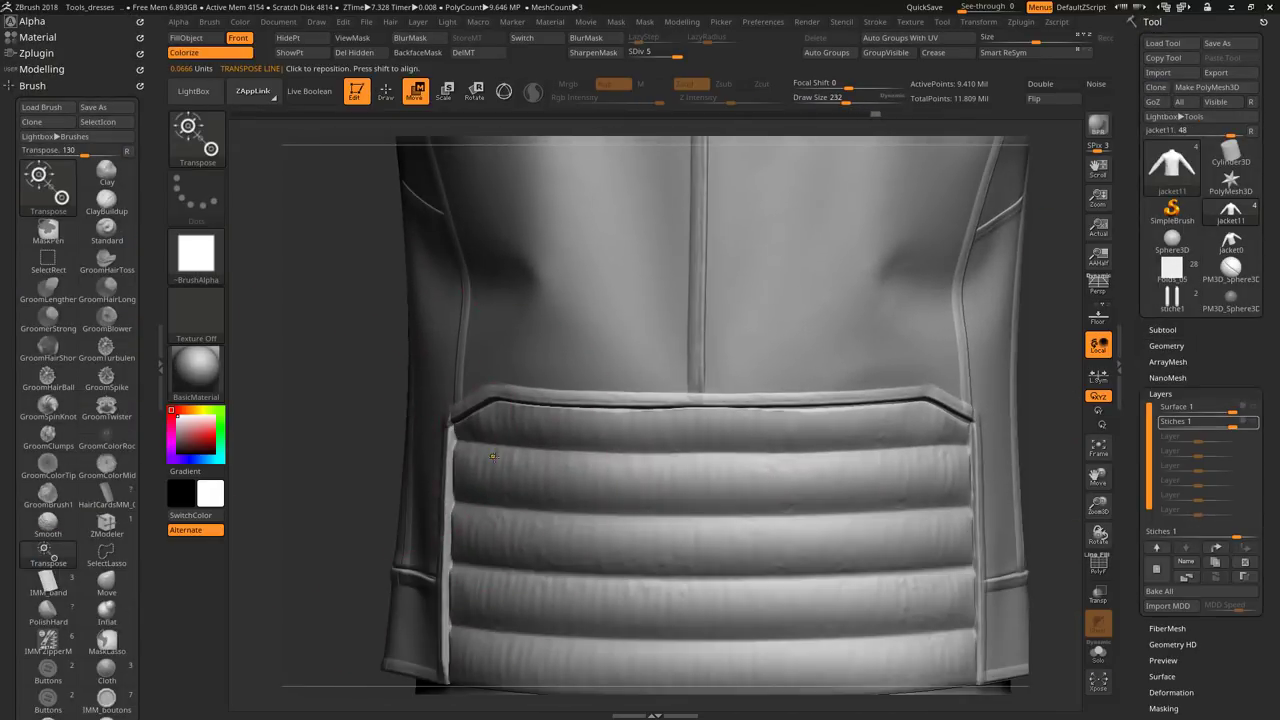
key("q")
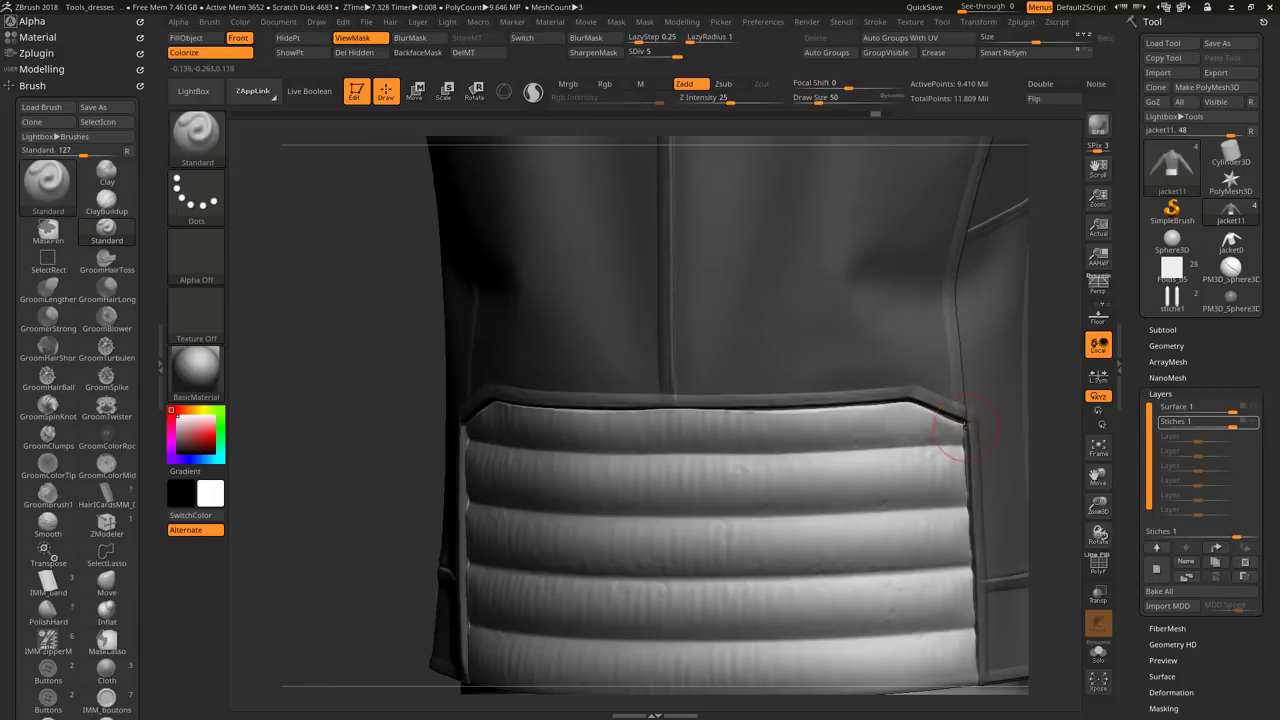
key("shift")
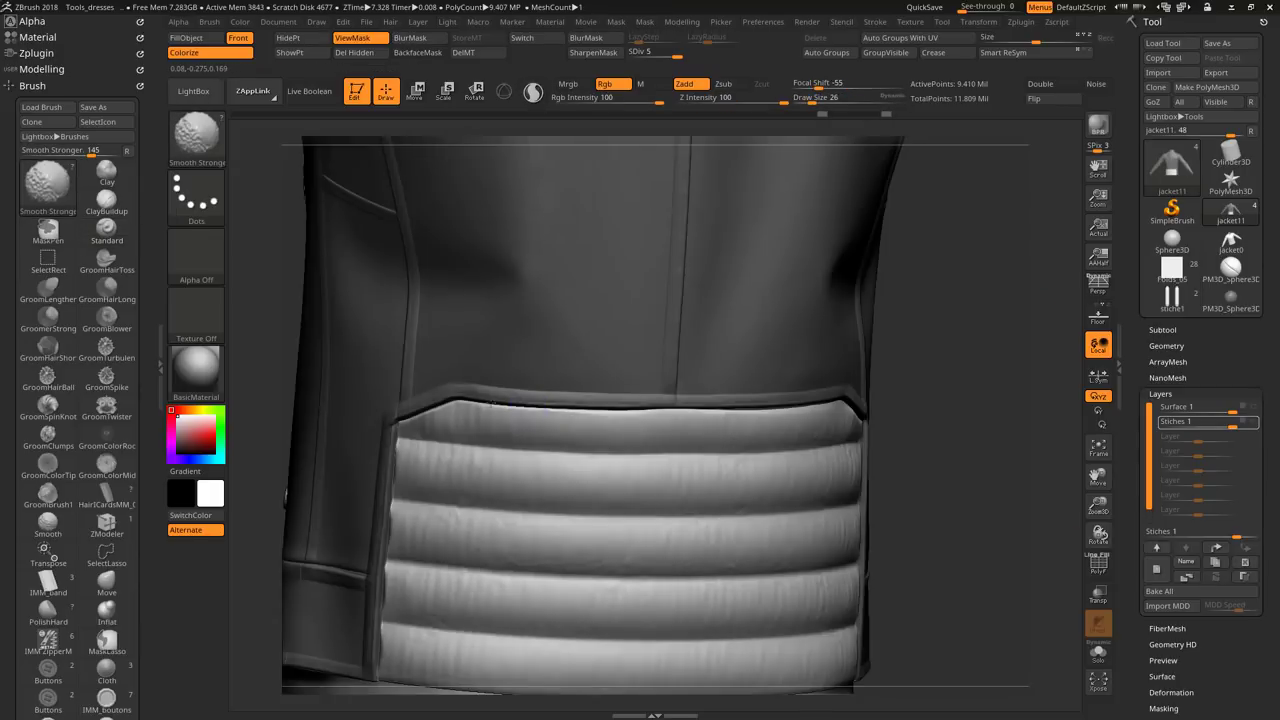
right_click_drag(660, 405, 430, 405)
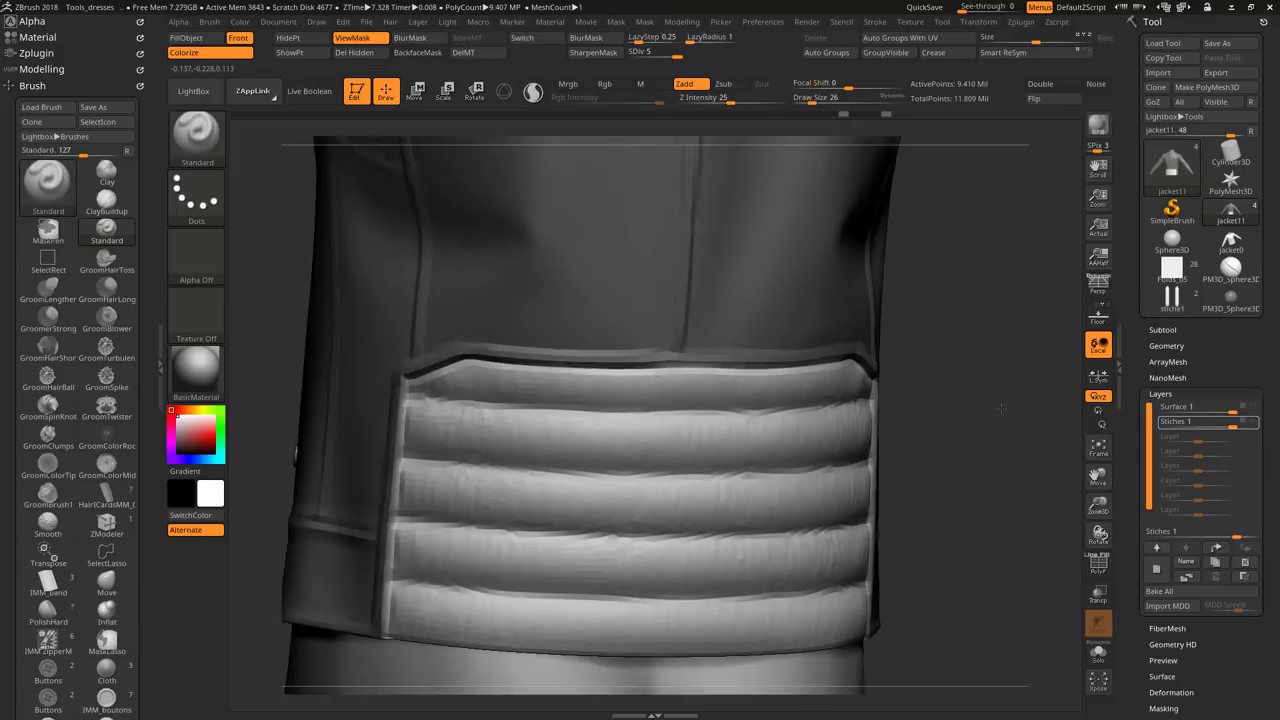
right_click_drag(717, 507, 680, 380)
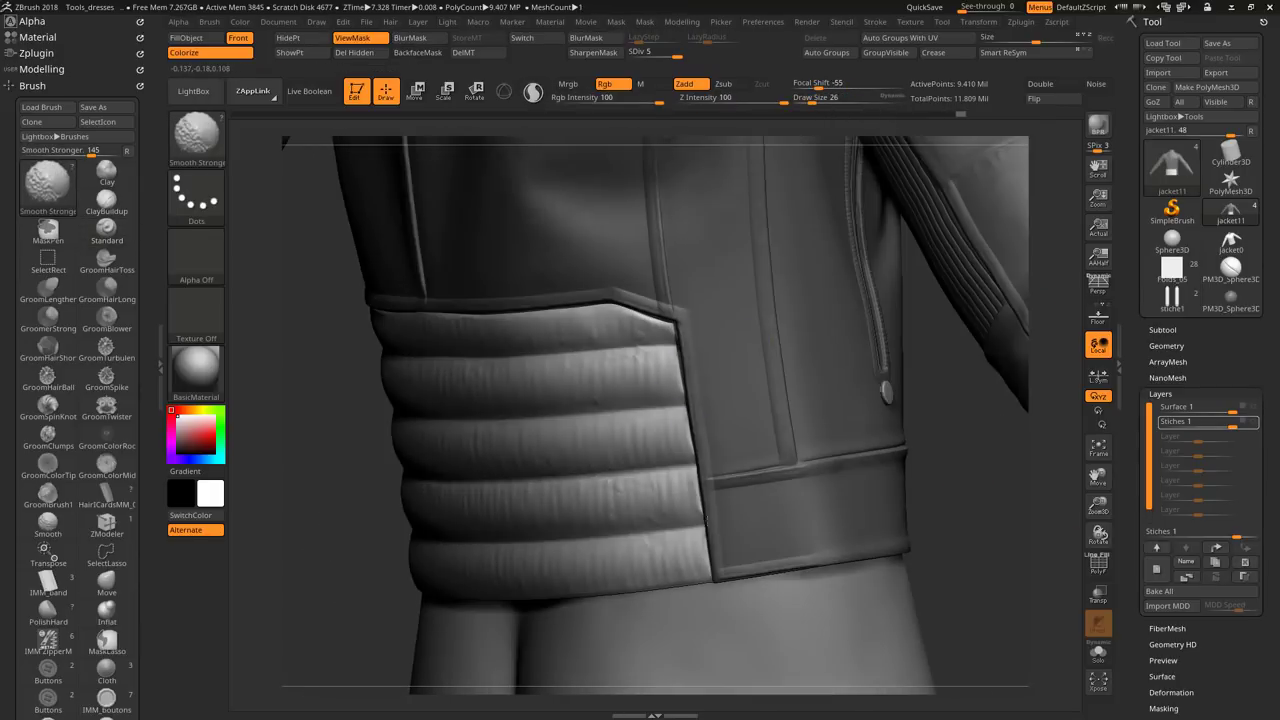
mouse_move(549, 346)
right_mouse_down("shift")
mouse_move(591, 343)
mouse_move(551, 314)
right_mouse_up("shift")
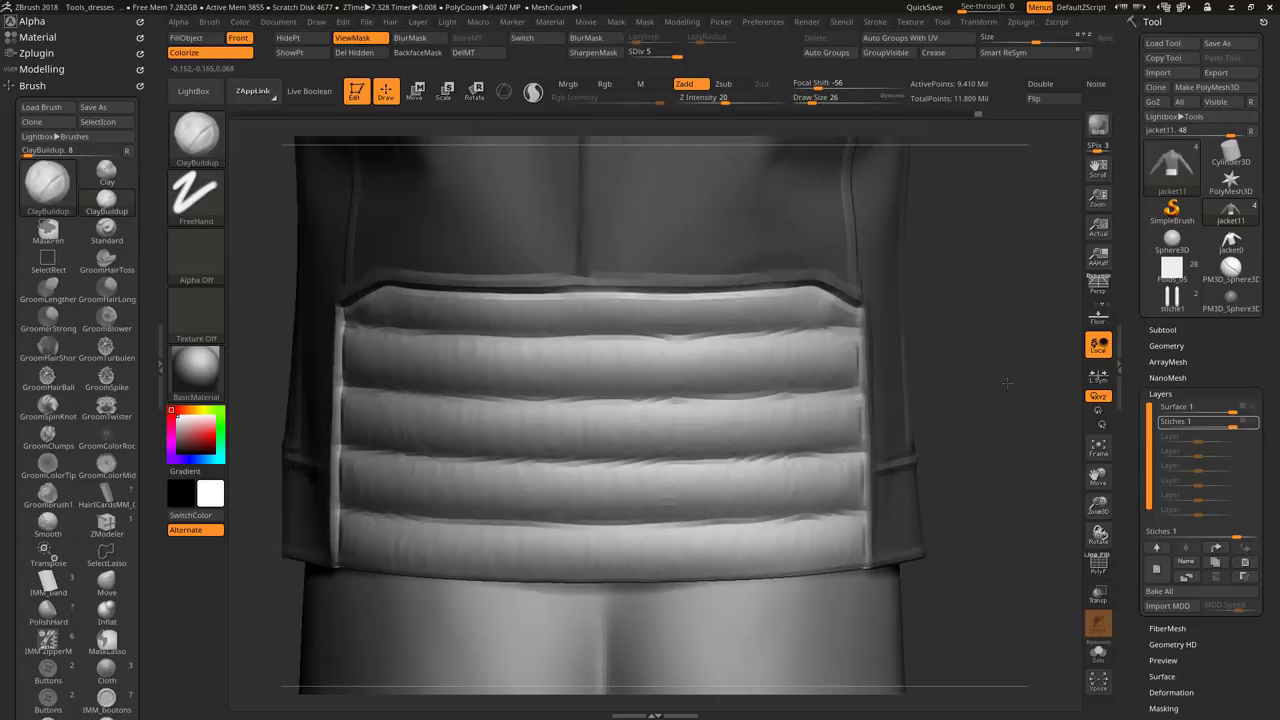
Step: Pick the Sewing_Presure stitch brush at draw size 82 and turn the jacket to its side
key("b")
left_click(582, 272)
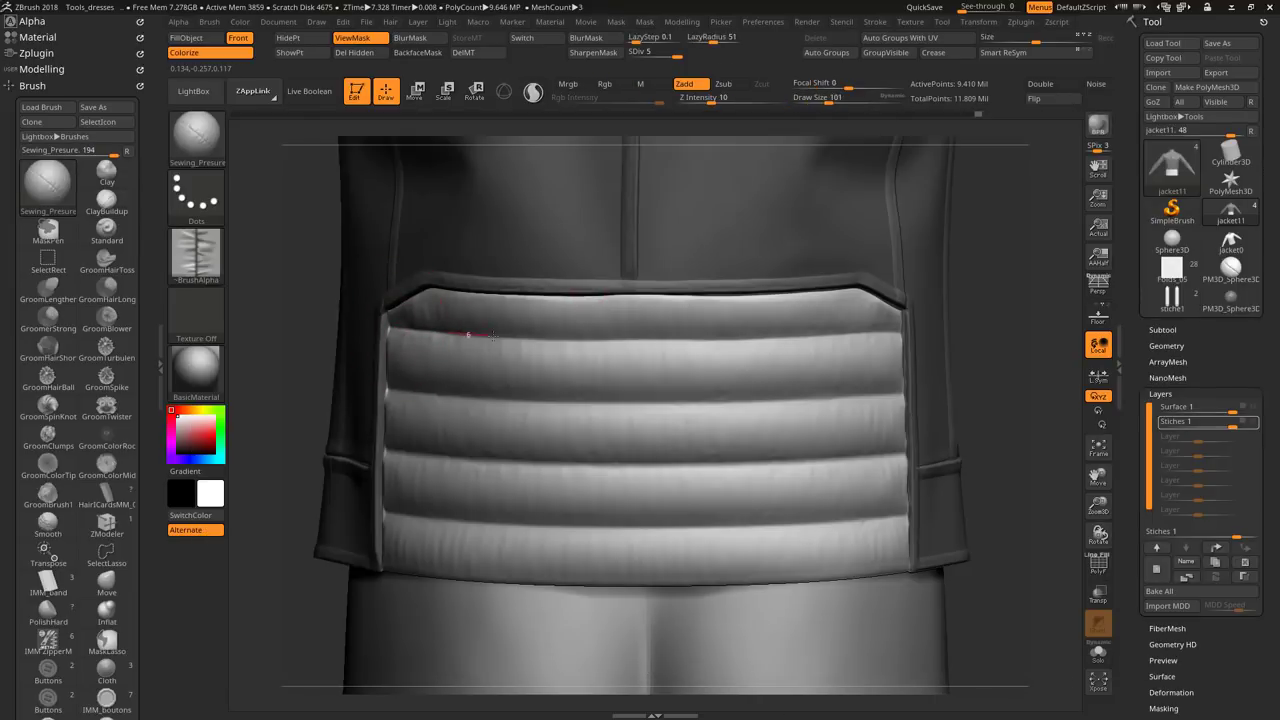
key("s")
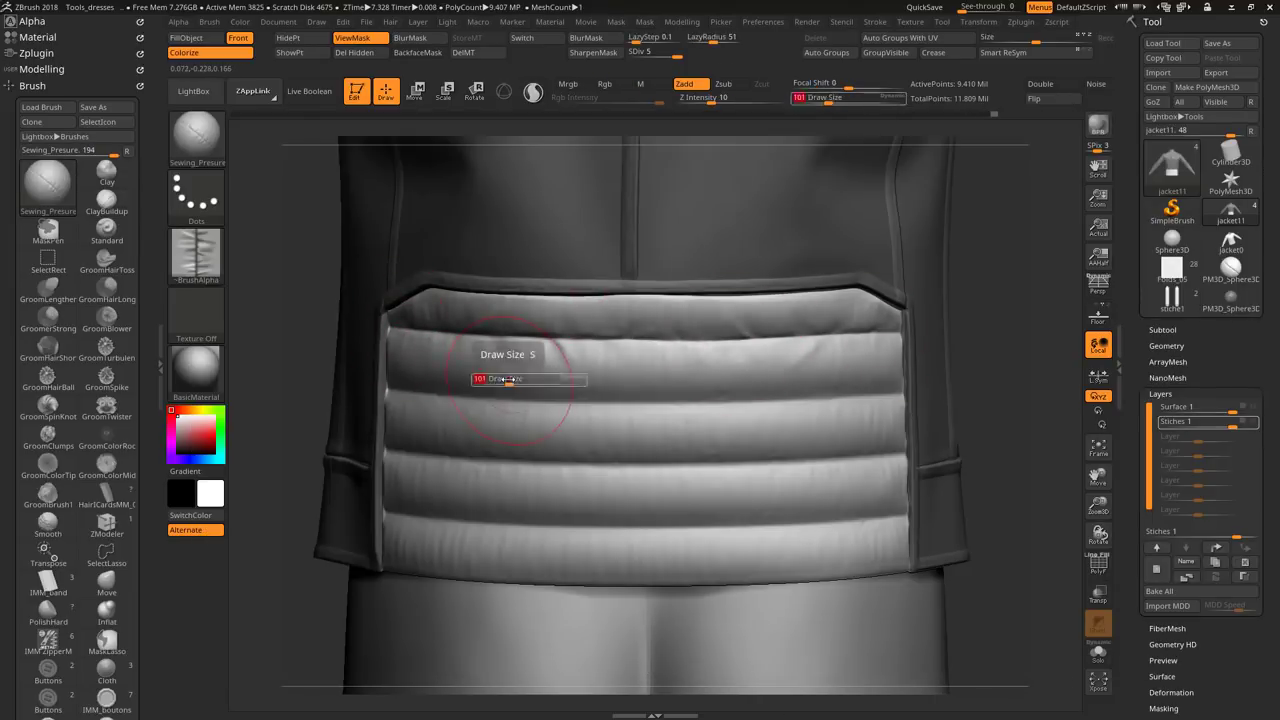
left_click_drag(510, 366, 497, 366)
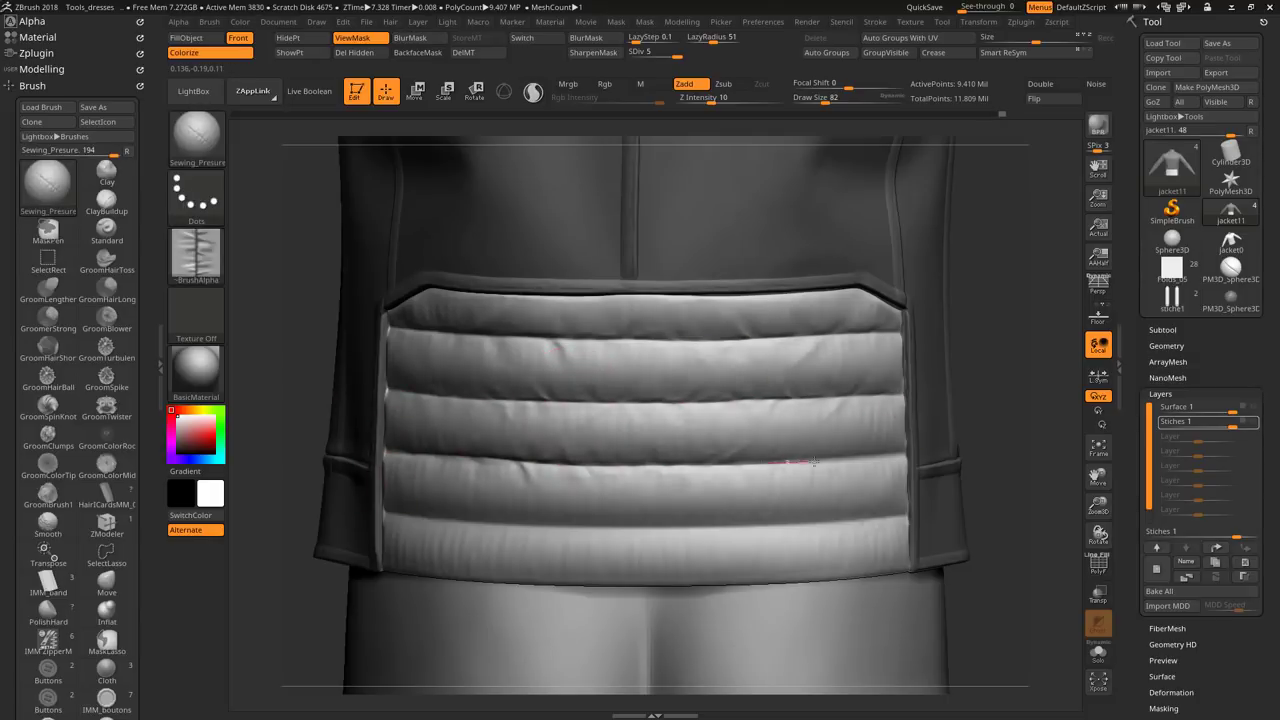
left_click_drag(1031, 501, 386, 497)
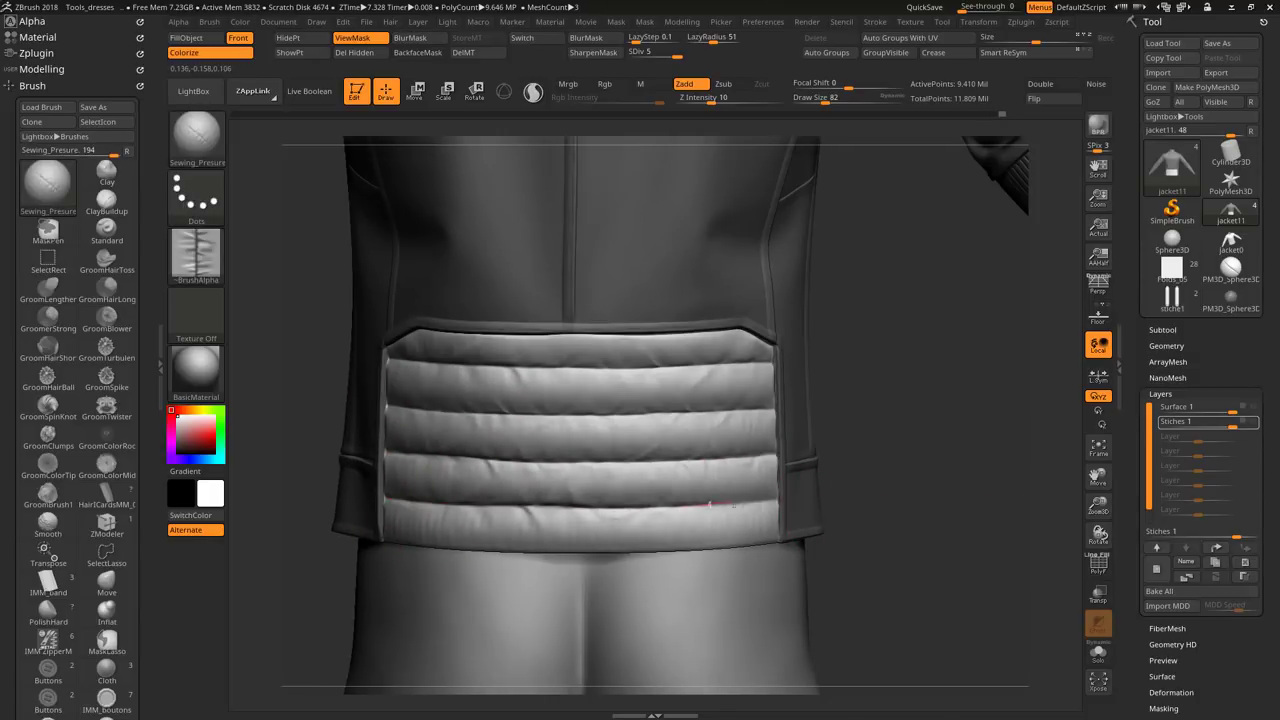
Step: Try the Fold_Pinched and Returned_Smooth brushes from the LightBox brush library on the waistband
left_click(194, 91)
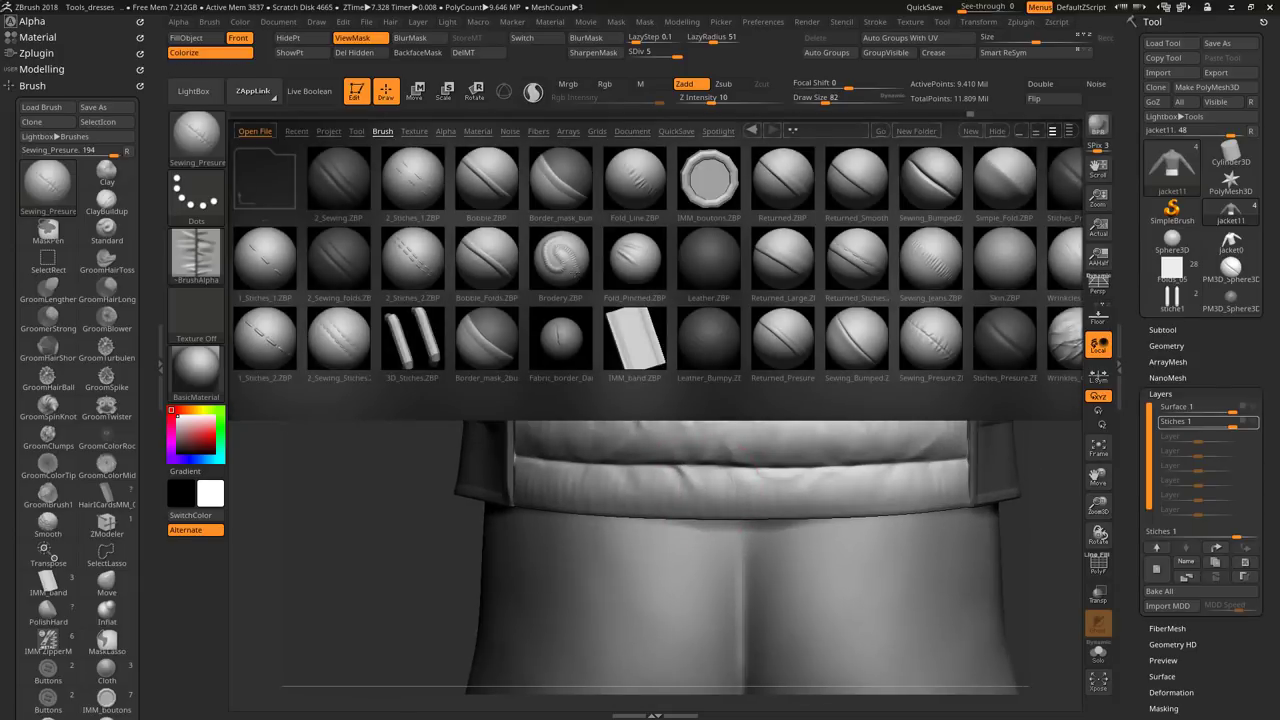
double_click(636, 255)
left_click_drag(553, 262, 900, 490)
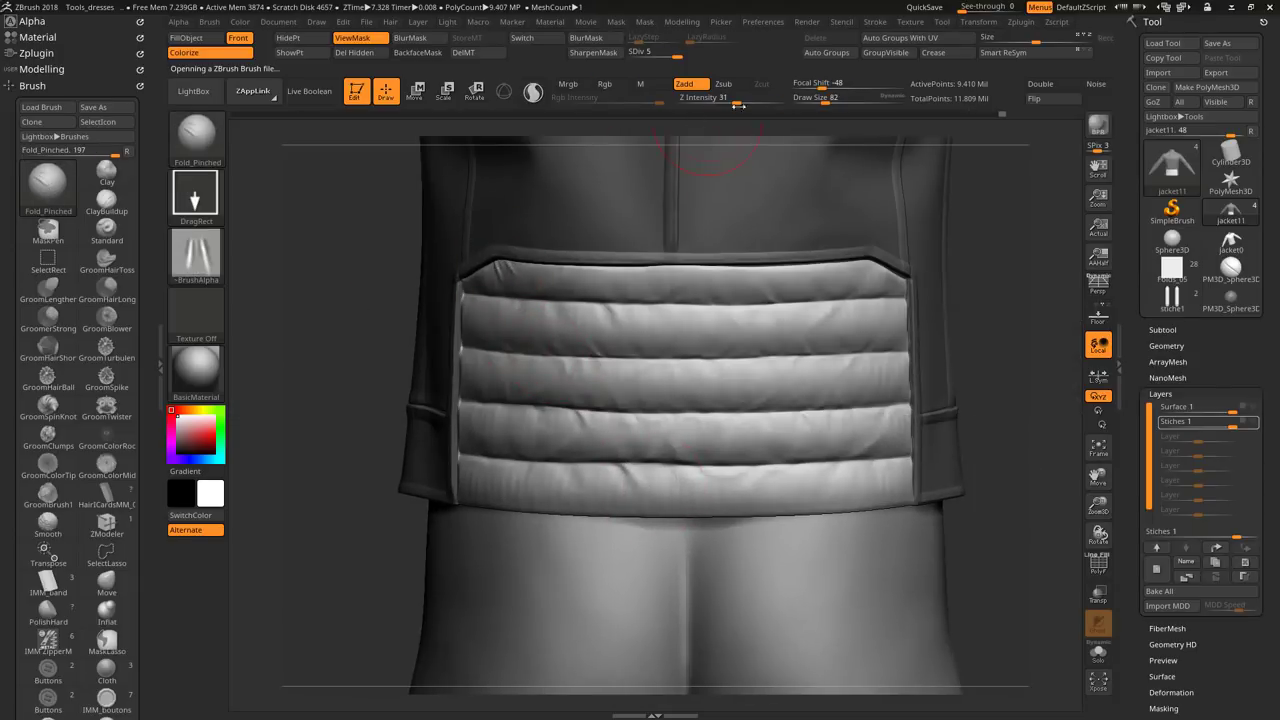
left_click_drag(892, 282, 483, 494)
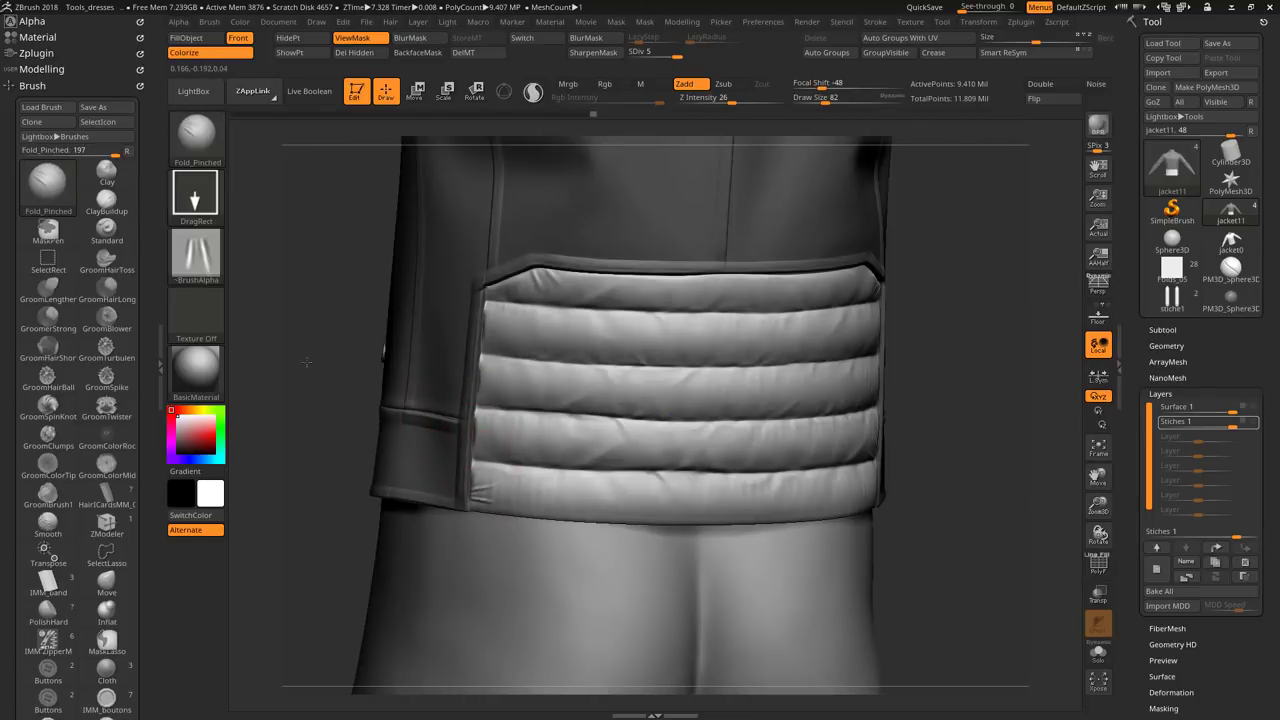
left_click_drag(383, 350, 829, 443)
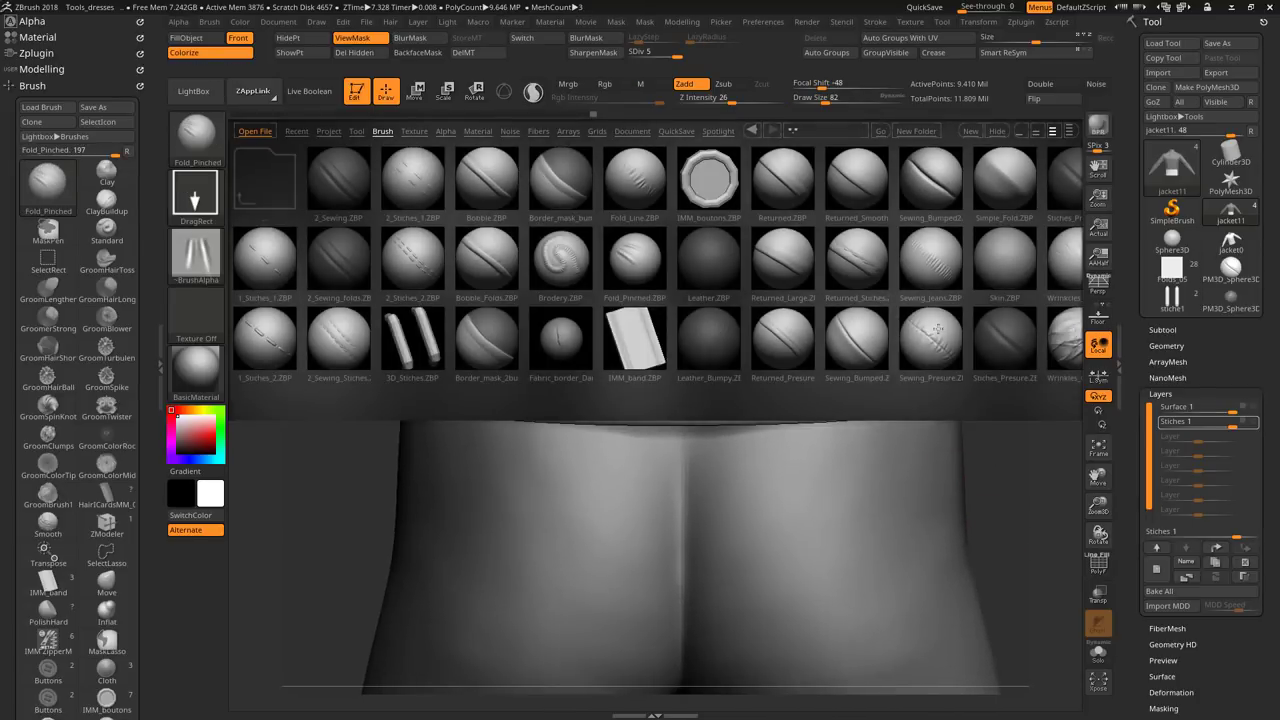
double_click(857, 180)
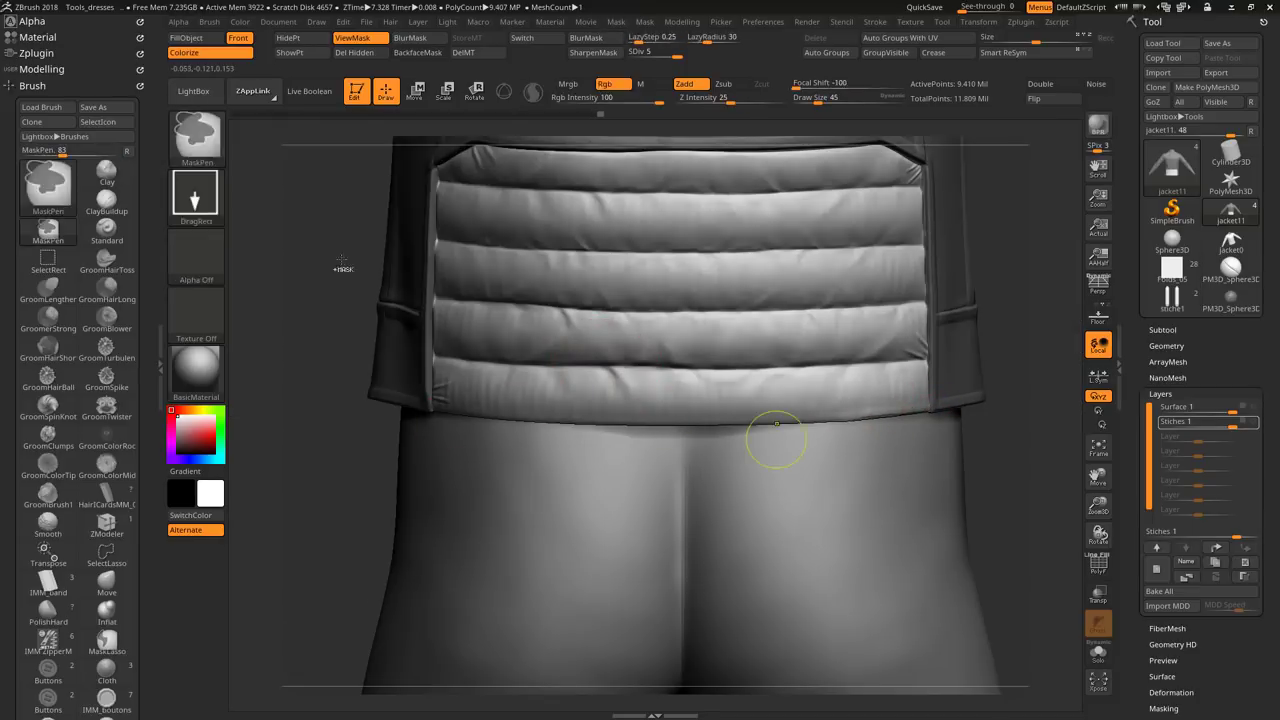
Step: Load Sewing_Jeans, then settle on Sewing_Bumped2 (draw size 14, lazy radius 43) for the waistband
key("comma")
double_click(898, 253)
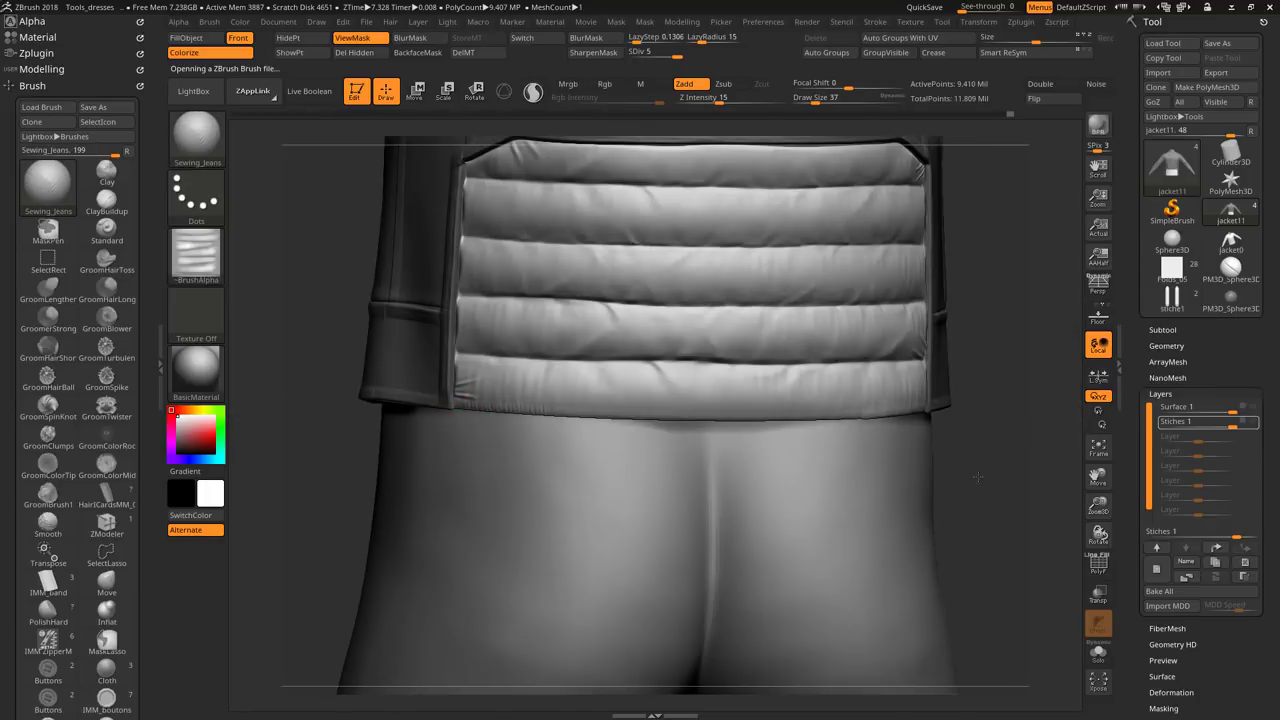
left_click_drag(977, 477, 788, 418)
key("comma")
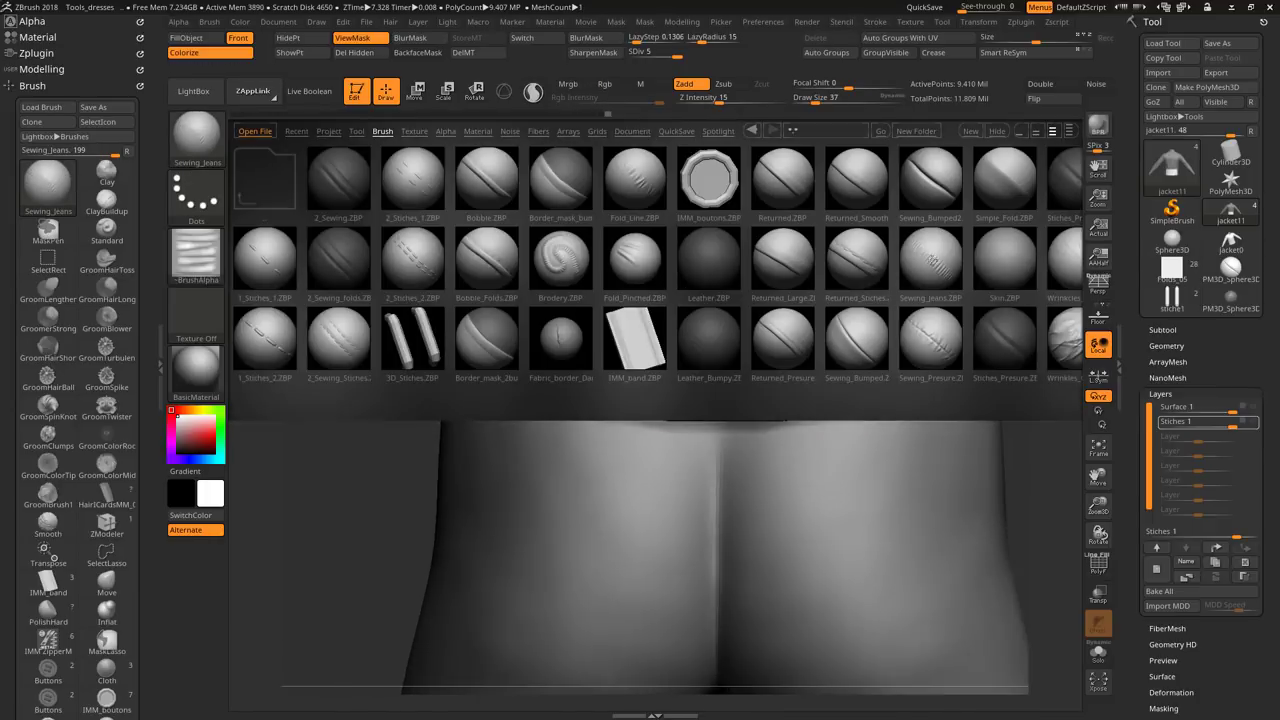
left_click_drag(963, 263, 848, 253)
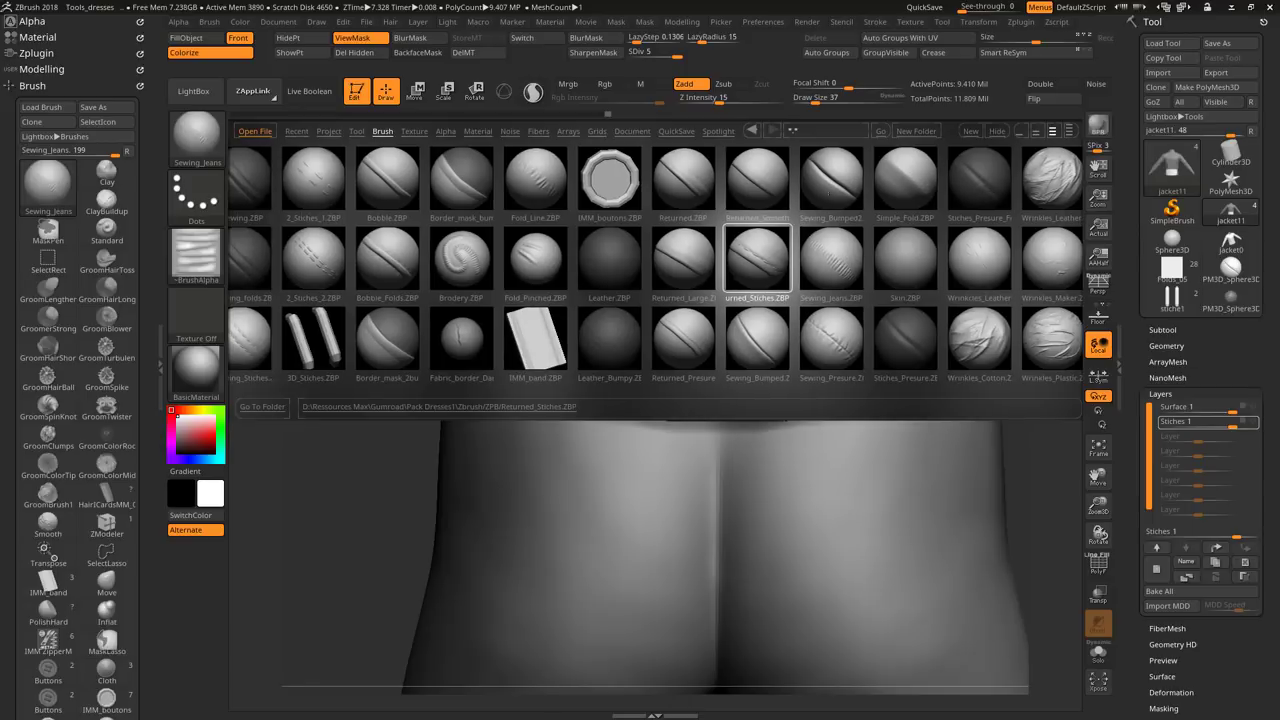
double_click(834, 182)
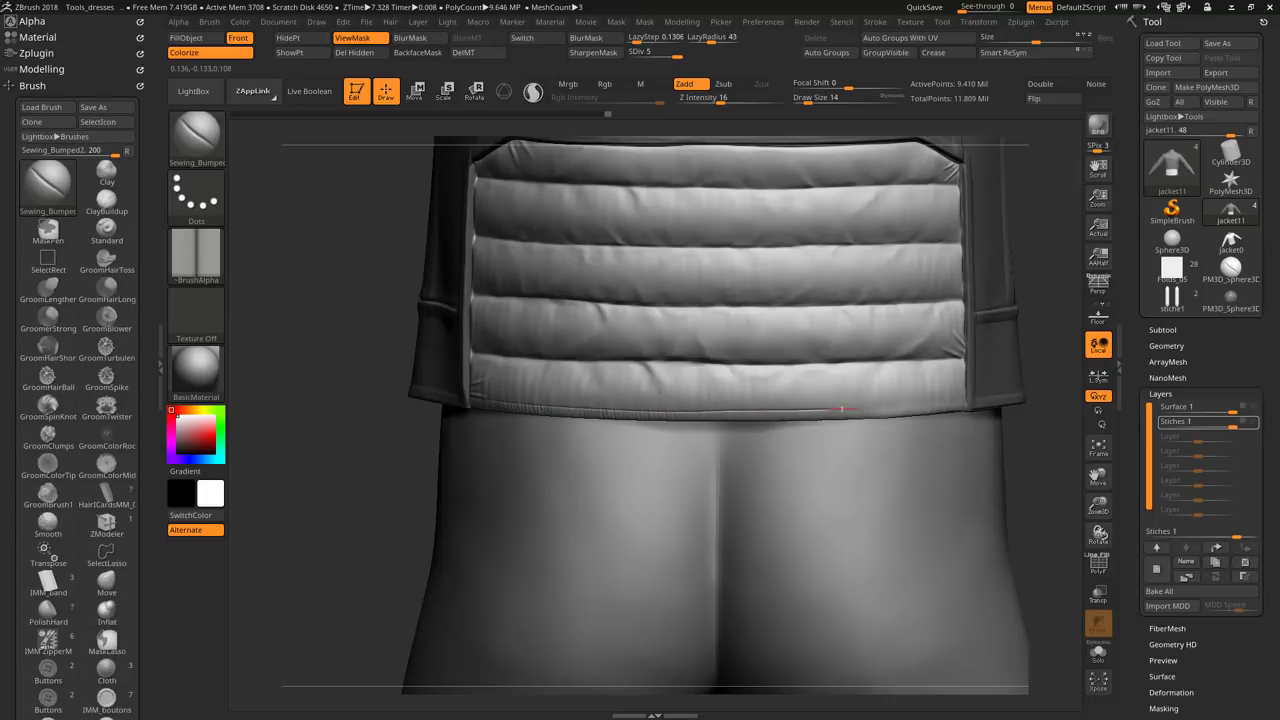
mouse_move(309, 357)
left_mouse_down("alt")
mouse_move(354, 457)
mouse_move(414, 463)
mouse_move(371, 517)
mouse_move(623, 530)
mouse_move(800, 520)
left_mouse_up("alt")
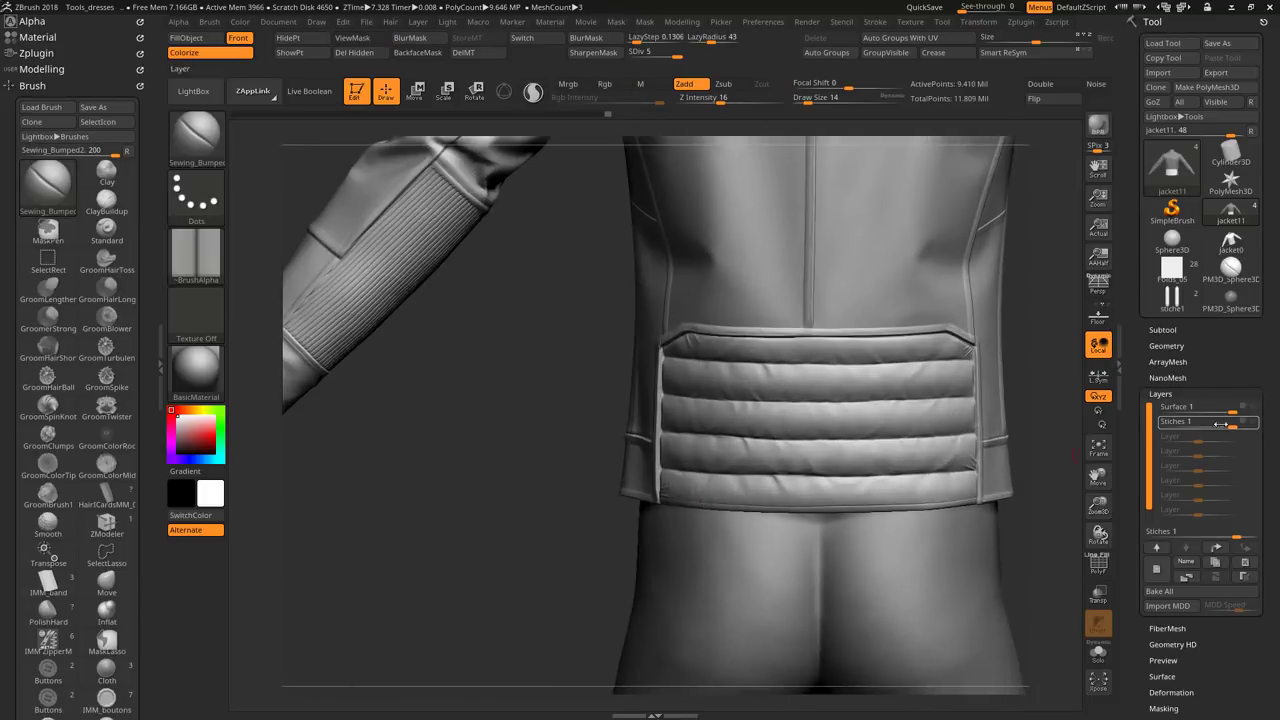
Step: Switch from Surface 1 back to the Stiches layer and zoom in on the jacket chest
left_click(1200, 407)
left_click(1255, 424)
mouse_move(980, 420)
left_mouse_down()
mouse_move(923, 406)
mouse_move(952, 500)
mouse_move(655, 341)
left_mouse_up()
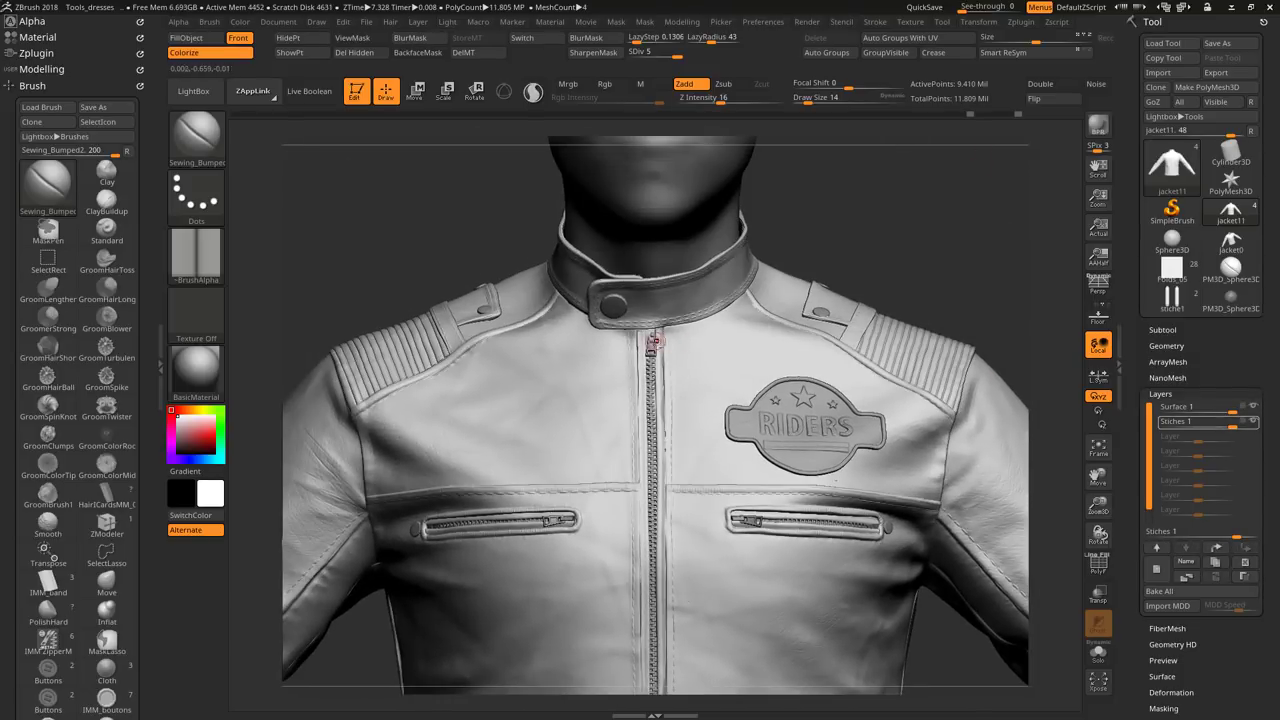
Step: Solo the Metals subtool's zipper and rings and mask the zipper with a transpose rotation axis
left_click(651, 345, "alt")
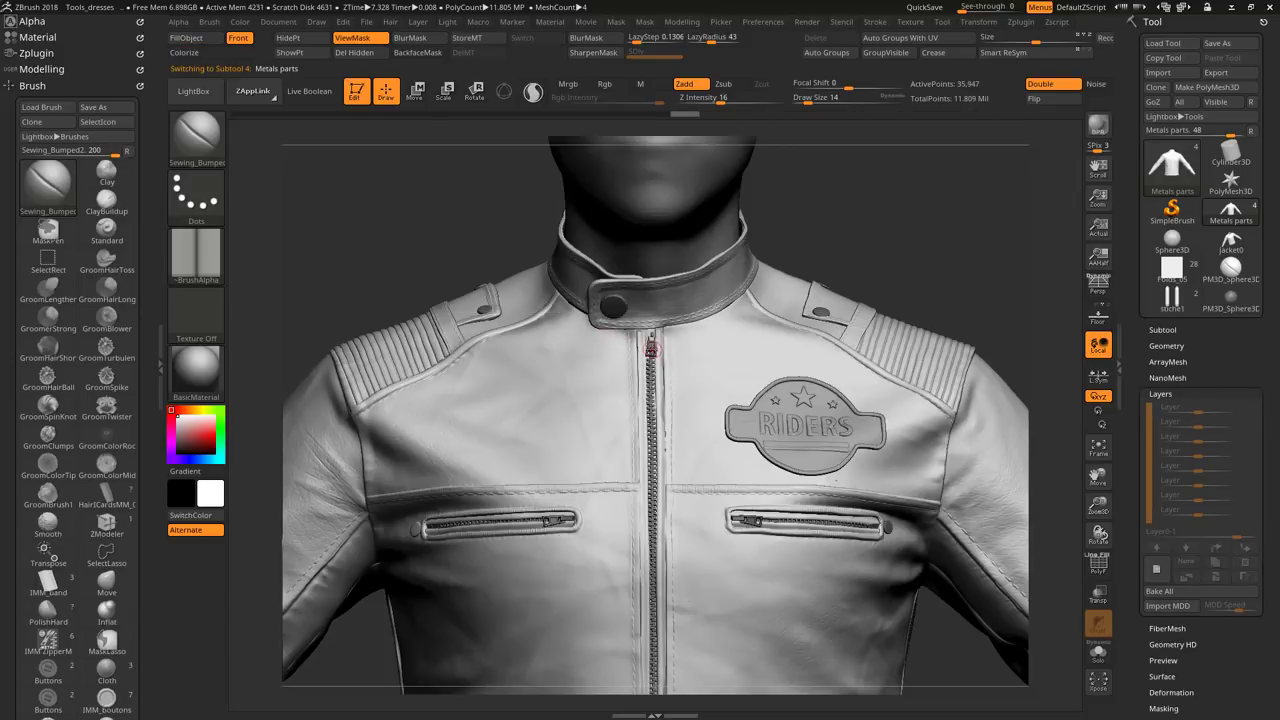
left_click(1163, 329)
left_click(1098, 652)
key("b")
key("m")
key("v")
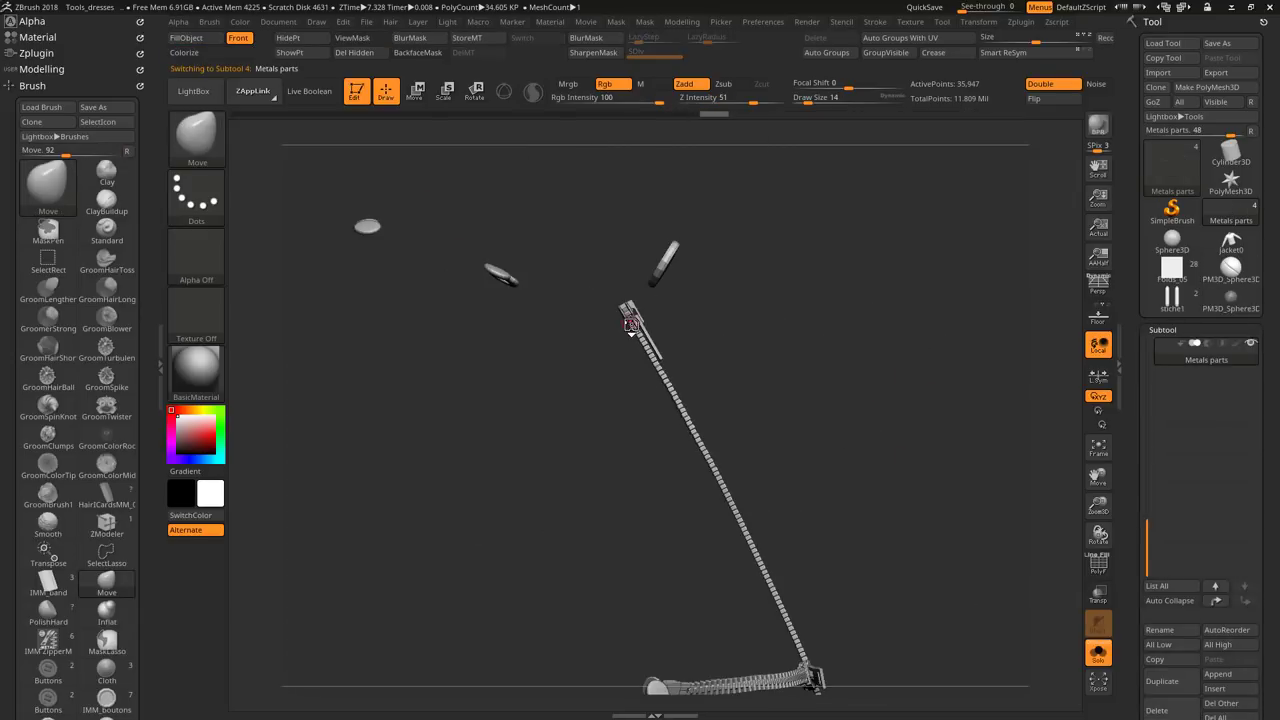
key("r")
left_click_drag(633, 312, 689, 410, "ctrl")
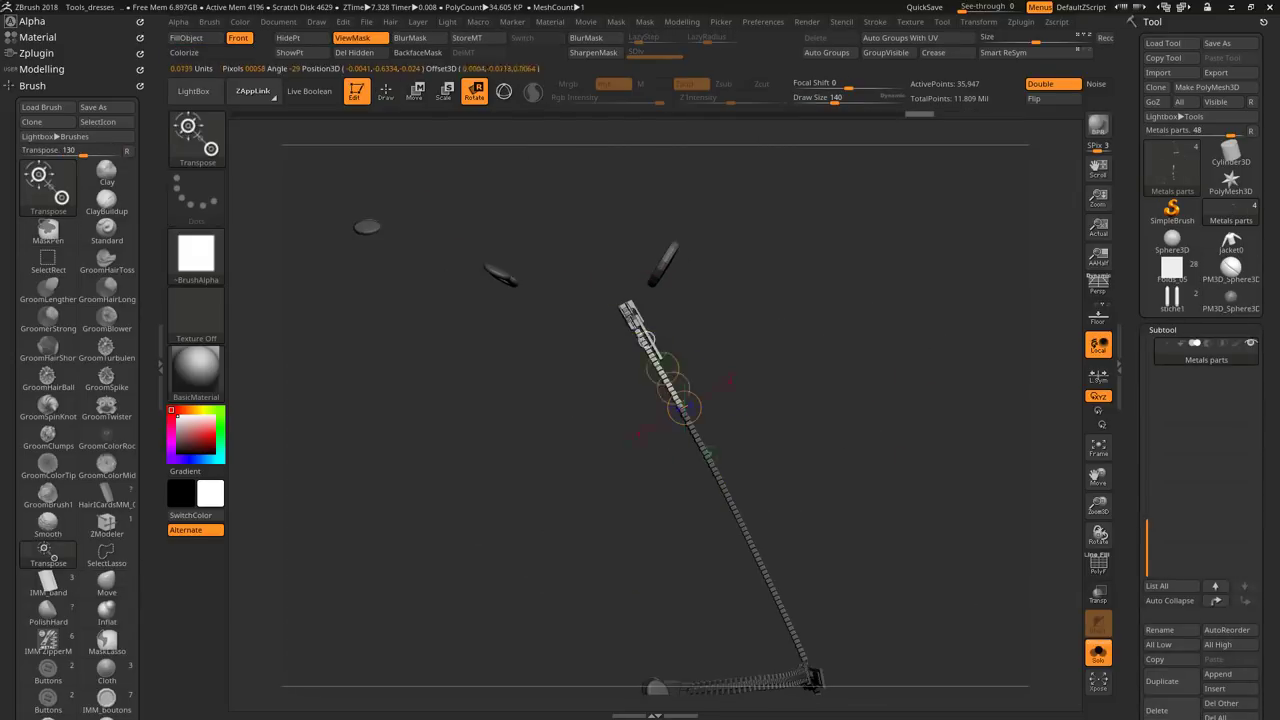
Step: Turn off Solo to show the whole jacket, keep the Move brush, and toggle PolyF off
left_click(1098, 652)
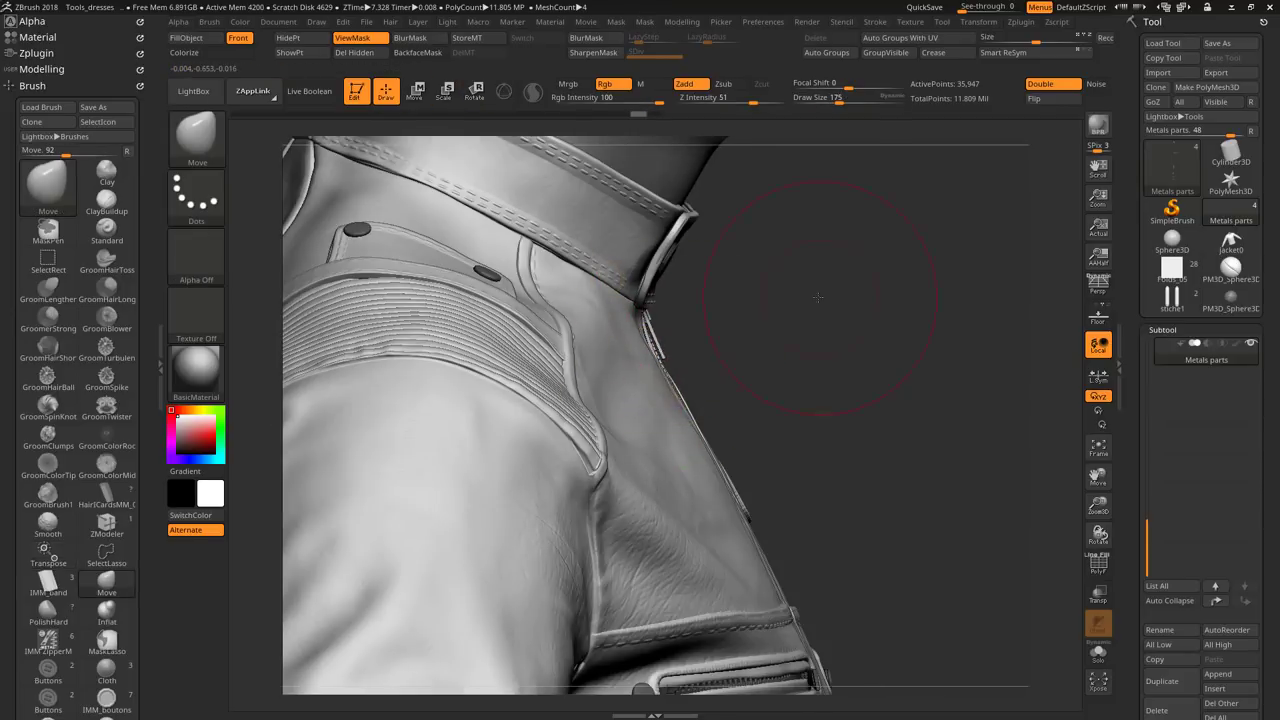
key("b")
key("m")
key("v")
key("shift+f")
key("shift+f")
key("f")
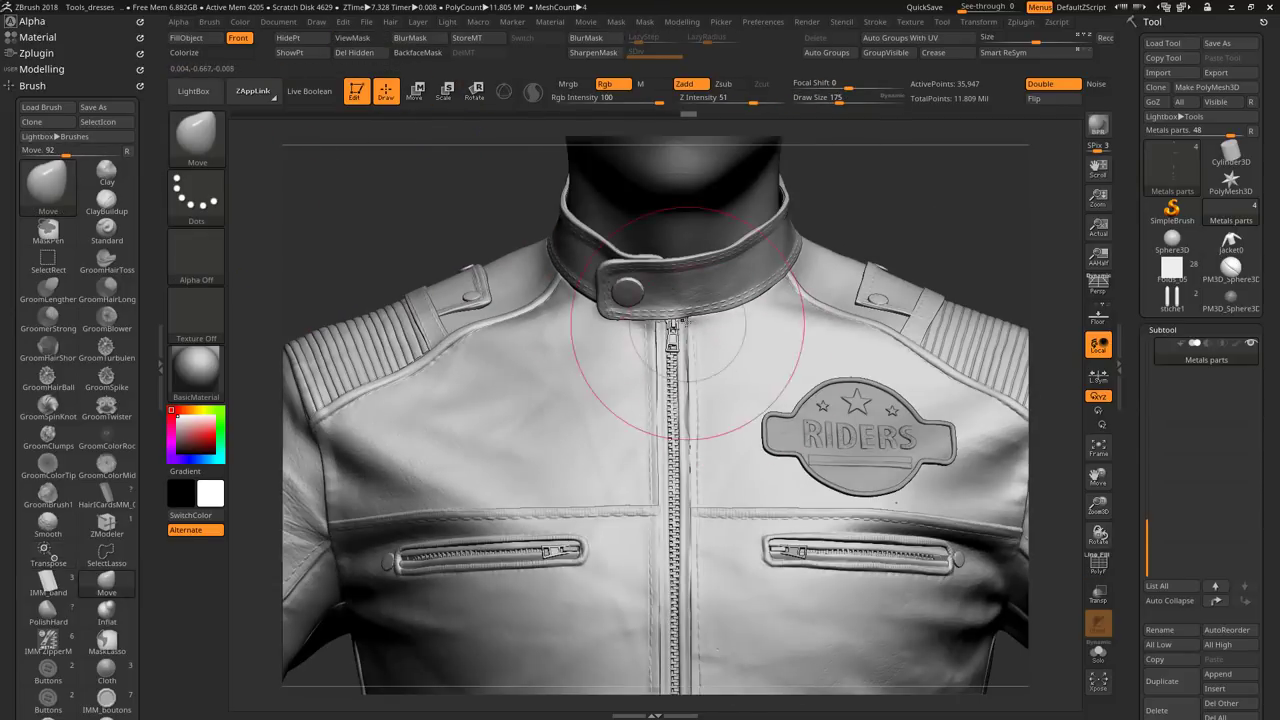
key("b")
key("Escape")
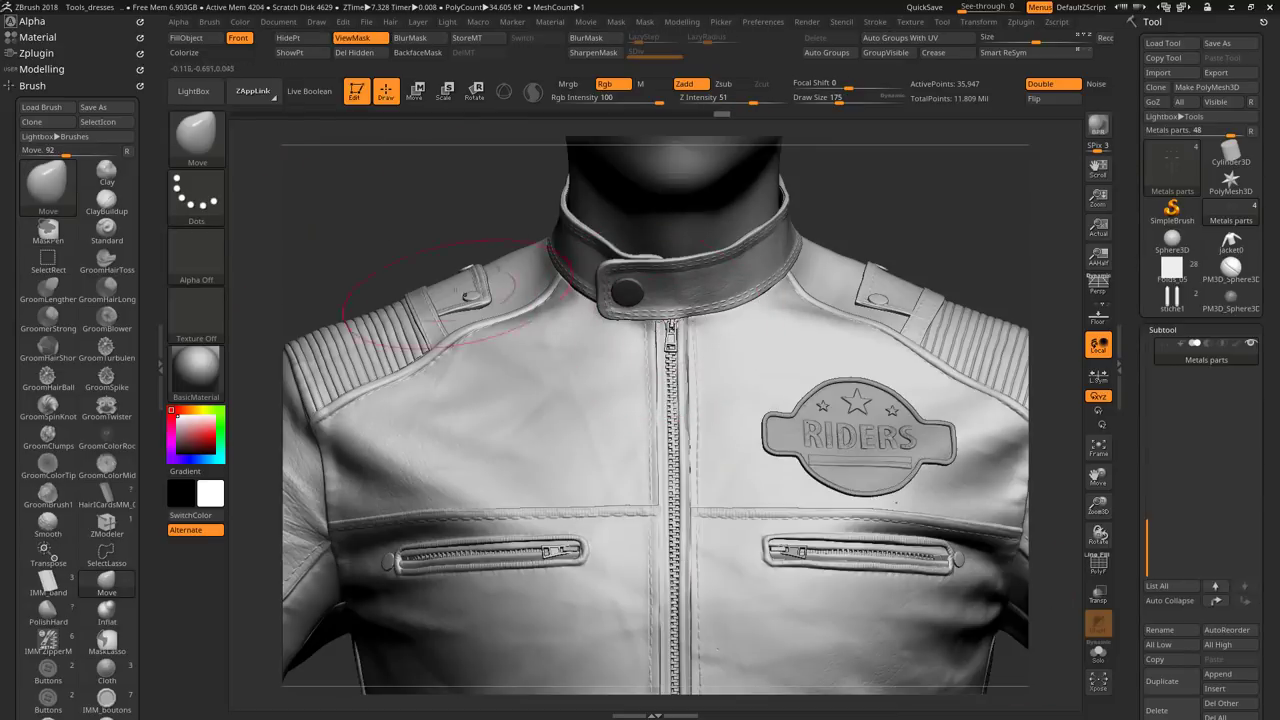
Step: Zoom out to the full jacket, orbit to a near-front view, and isolate the left sleeve
right_click_drag(455, 290, 948, 283, "ctrl")
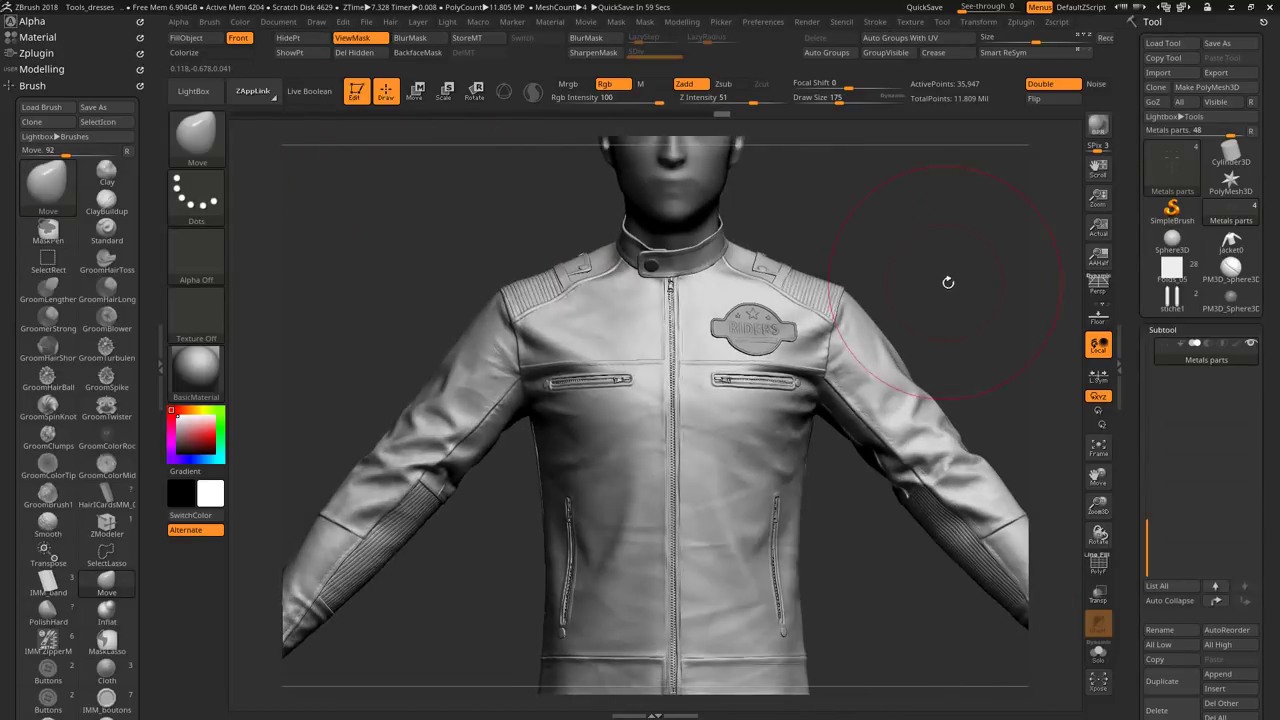
left_click_drag(948, 283, 500, 286)
mouse_move(430, 460)
left_mouse_down()
mouse_move(379, 304)
mouse_move(564, 465)
left_mouse_up()
left_click_drag(362, 190, 556, 420, "ctrl+shift")
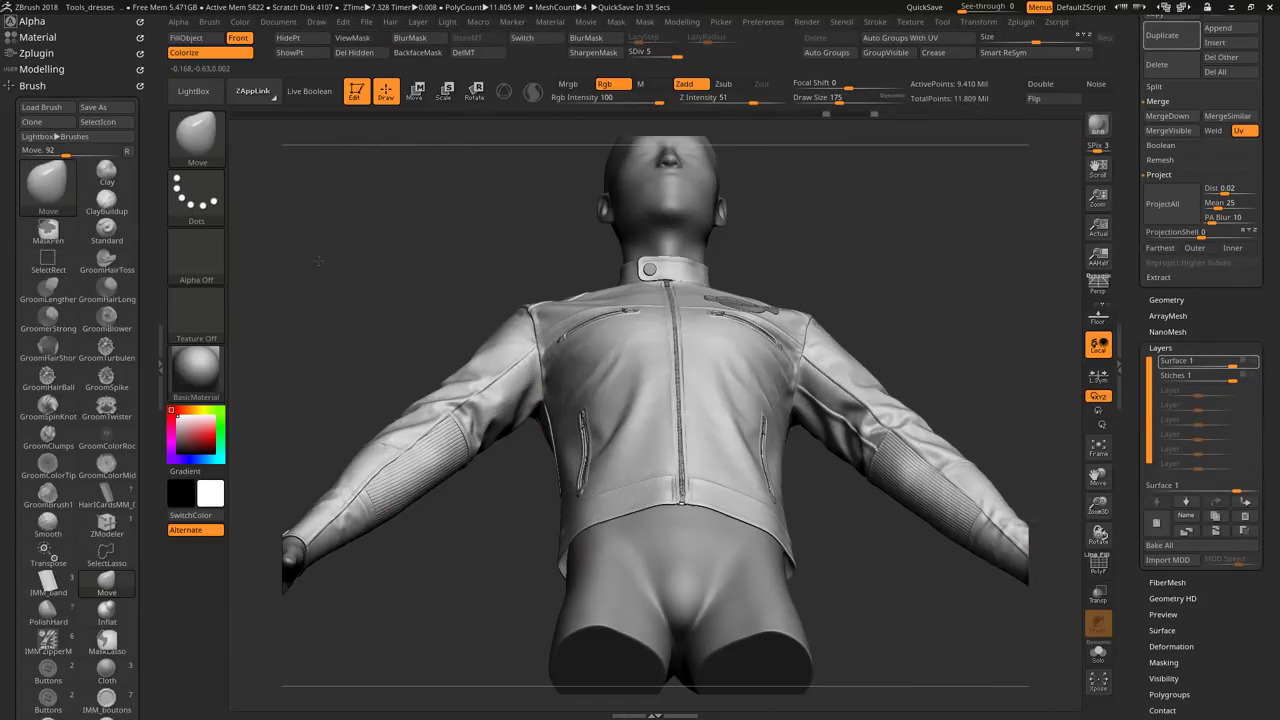
Step: Solo the sleeve with PolyF on and load the Returned brush from the LightBox library
left_click(1098, 655)
key("shift+f")
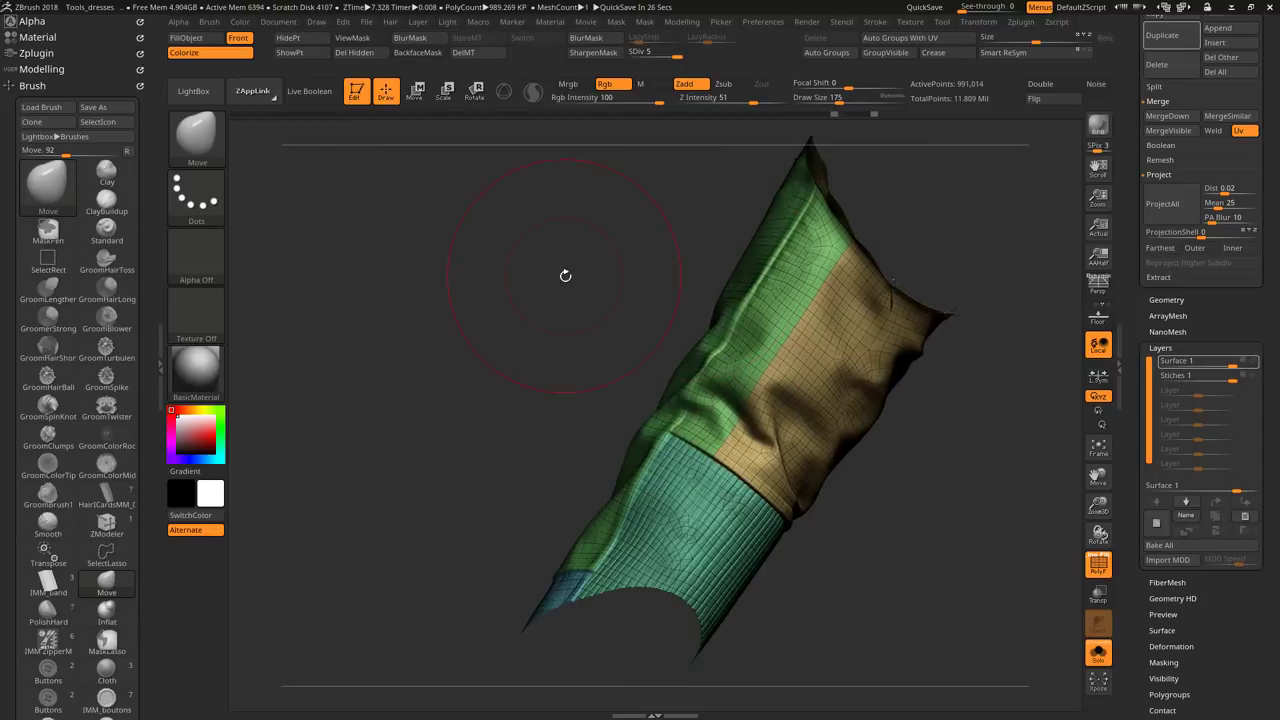
key("b")
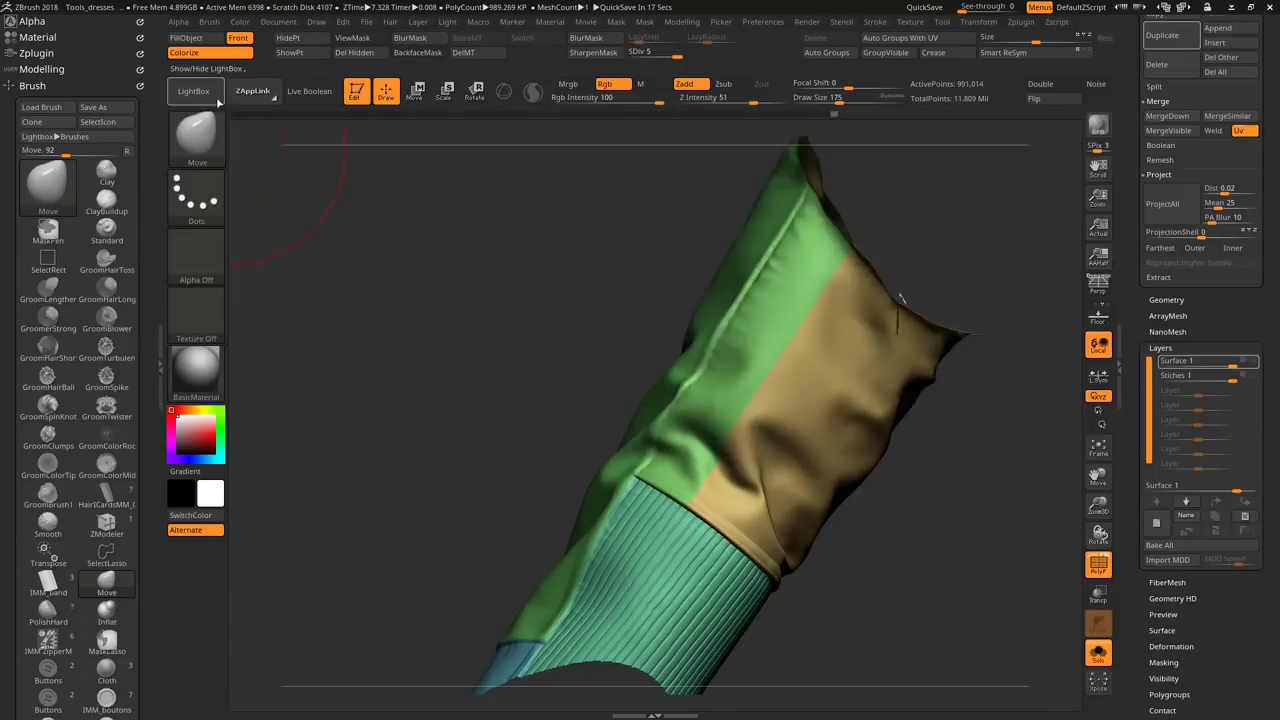
key("comma")
double_click(784, 180)
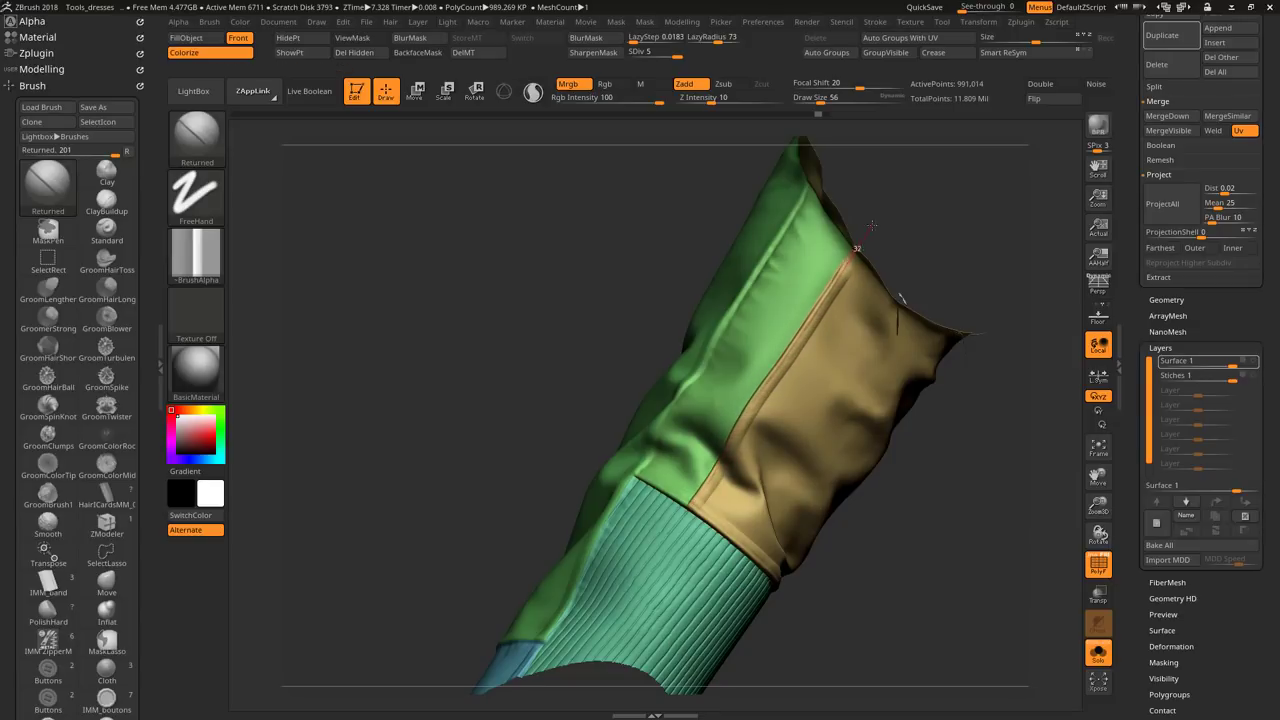
Step: Turn off Solo and PolyF so the whole jacket shows without polygroup colours
left_click_drag(872, 226, 851, 500, "alt")
left_click(1098, 655)
key("shift+f")
mouse_move(851, 560)
left_mouse_down("alt")
mouse_move(437, 391)
mouse_move(390, 314)
left_mouse_up("alt")
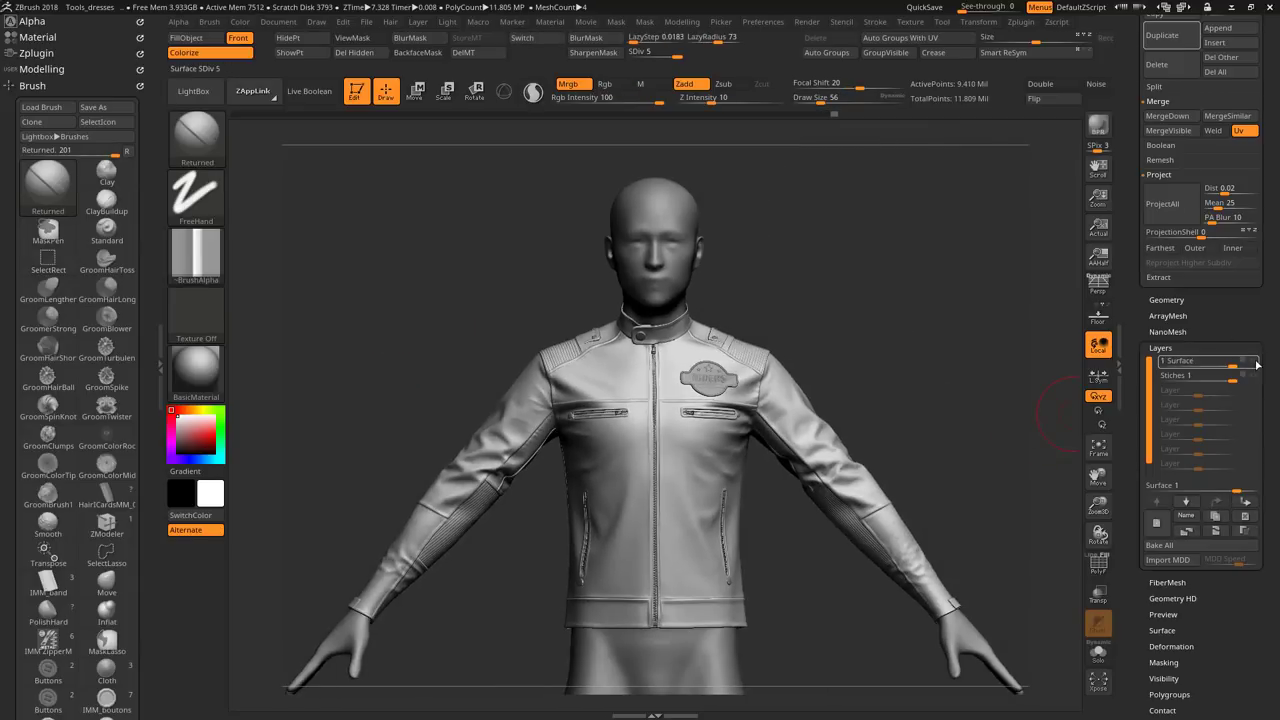
Step: Select the Stiches layer and set a new light direction on the Light menu's sphere
left_click(1230, 375)
left_click_drag(994, 374, 971, 370)
left_click(810, 21)
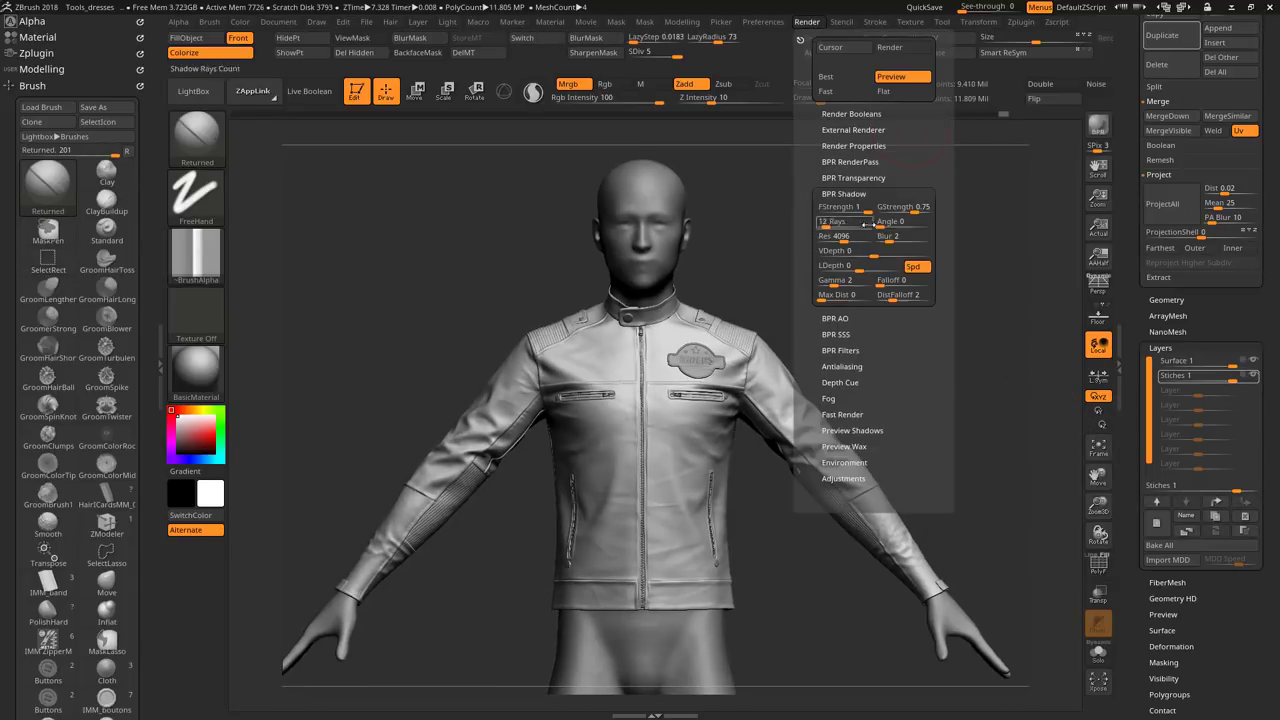
left_click(447, 21)
left_click(491, 68)
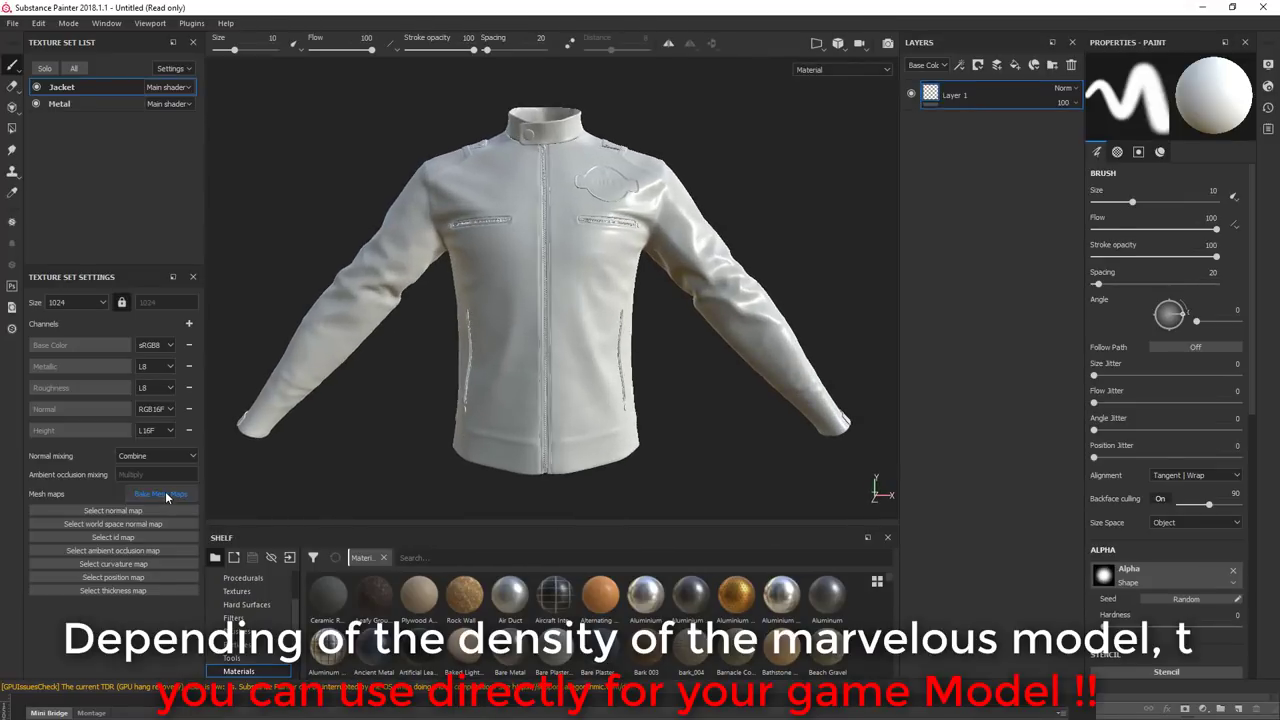
Step: In Bake Mesh Maps, add jacket_hi.OBJ and fanion_hi.OBJ from the High folder as high-poly meshes
left_click(160, 493)
left_click(820, 266)
scroll(968, 355, "down", 1)
double_click(1020, 335)
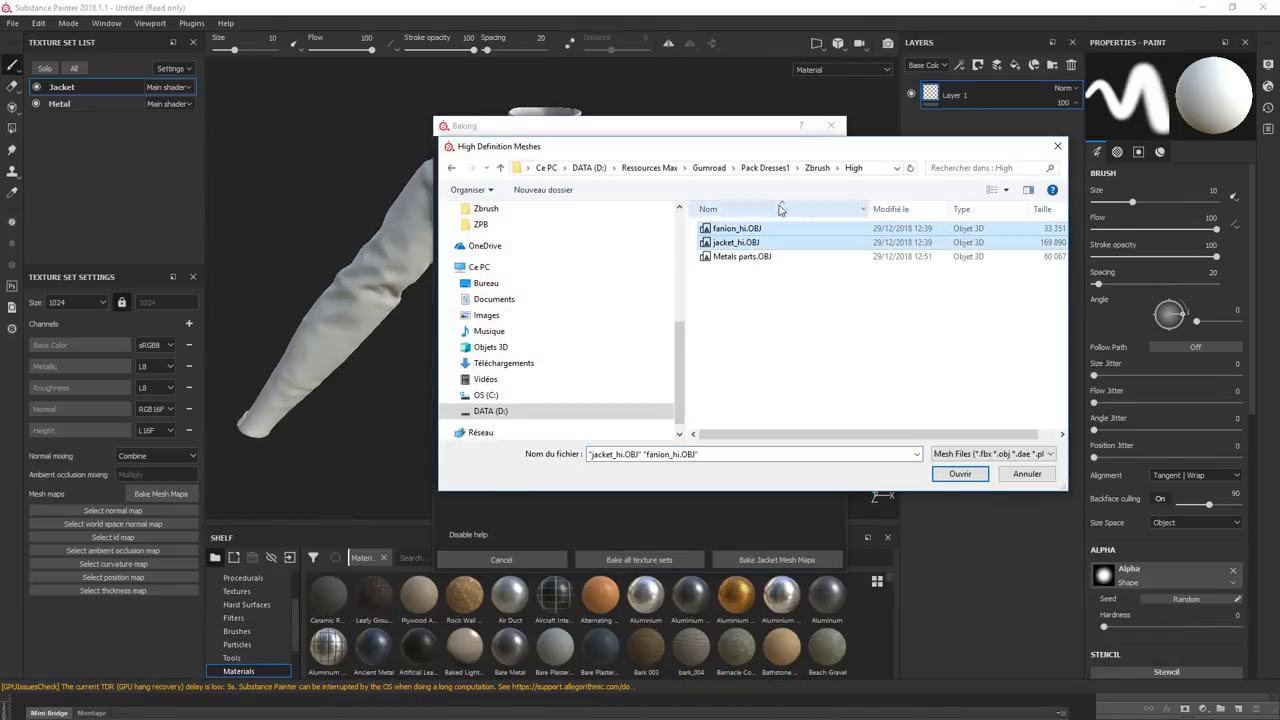
left_click(960, 473)
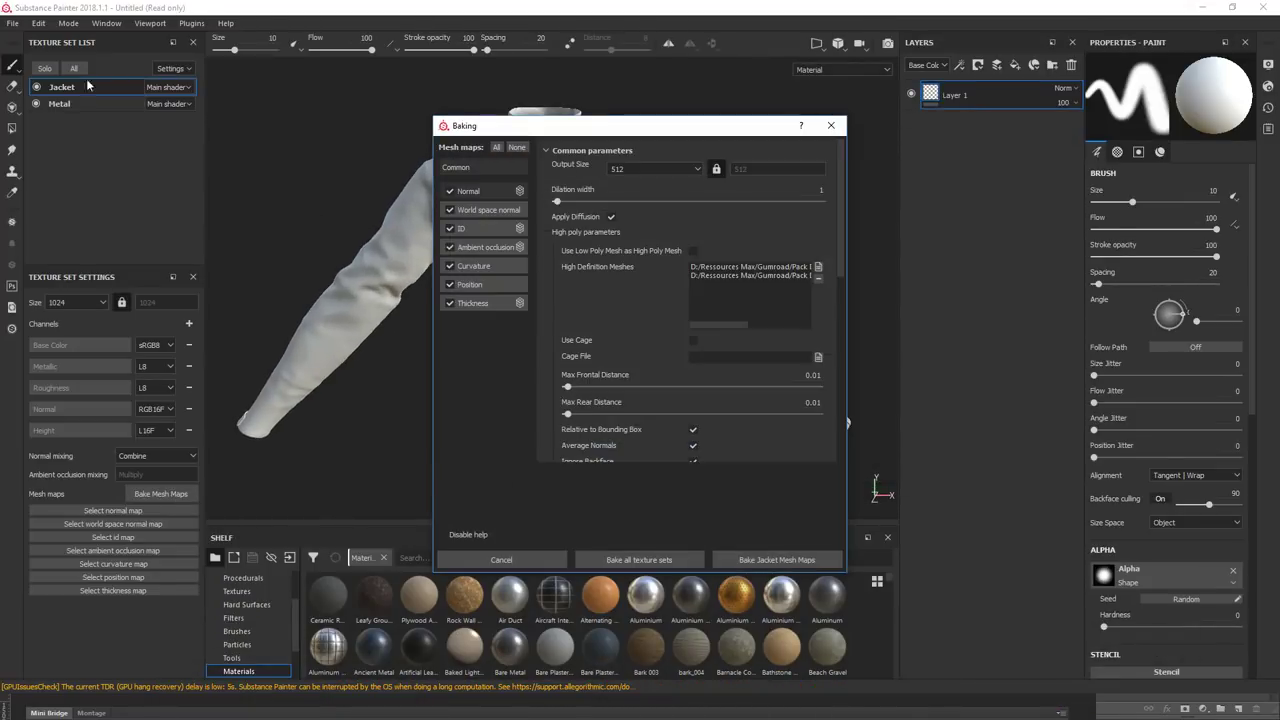
Step: Exclude the ID and Thickness maps and bake the Jacket mesh maps
left_click(500, 303)
left_click(500, 228)
scroll(795, 244, "down", 4)
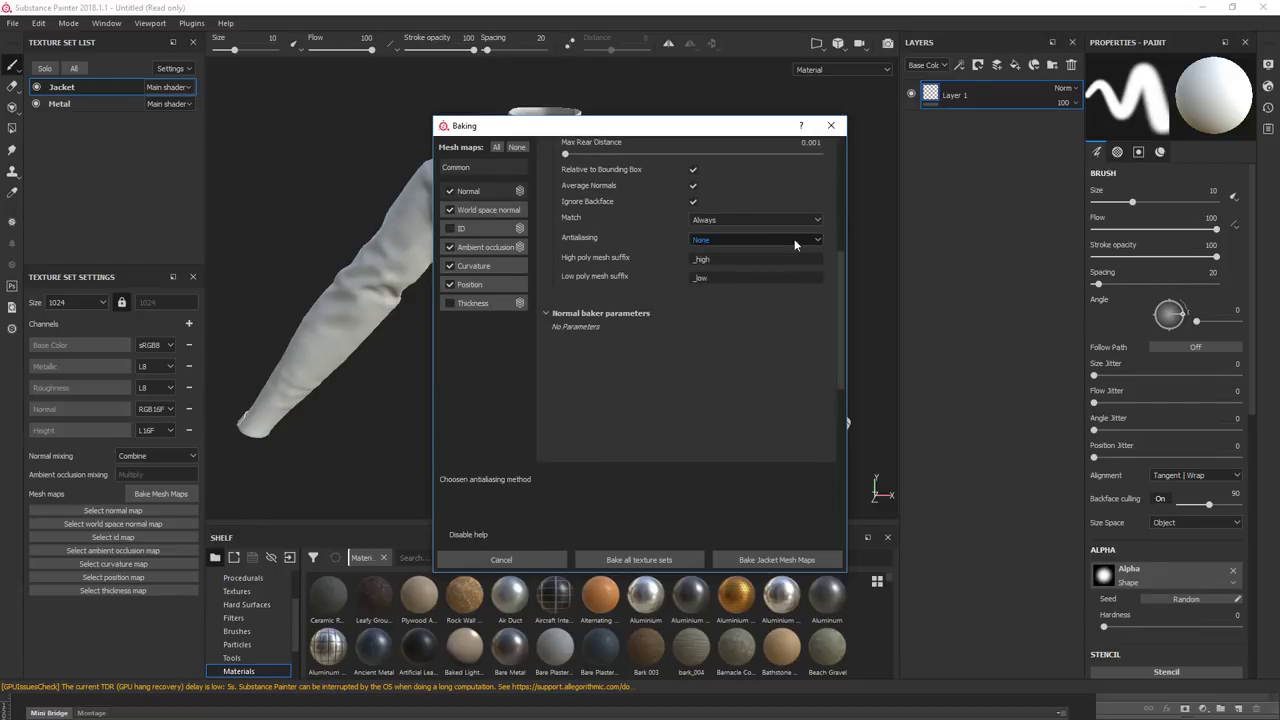
left_click(758, 553)
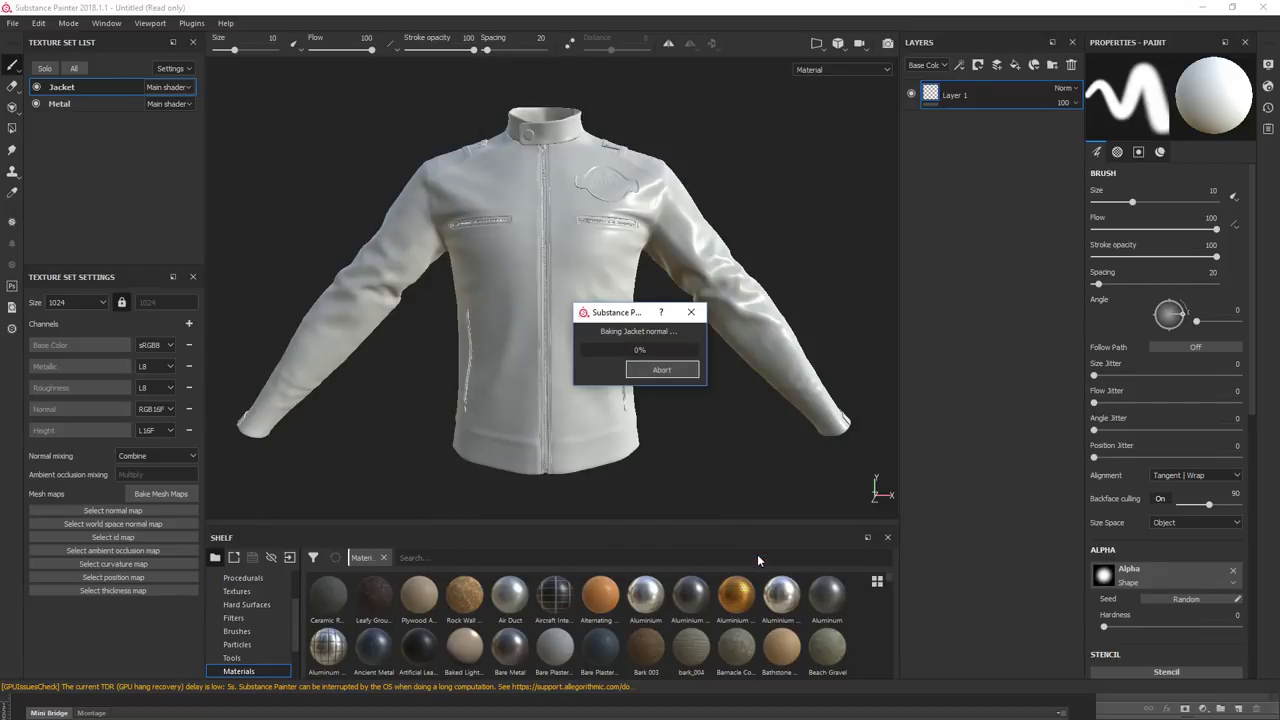
scroll(533, 370, "up", 3)
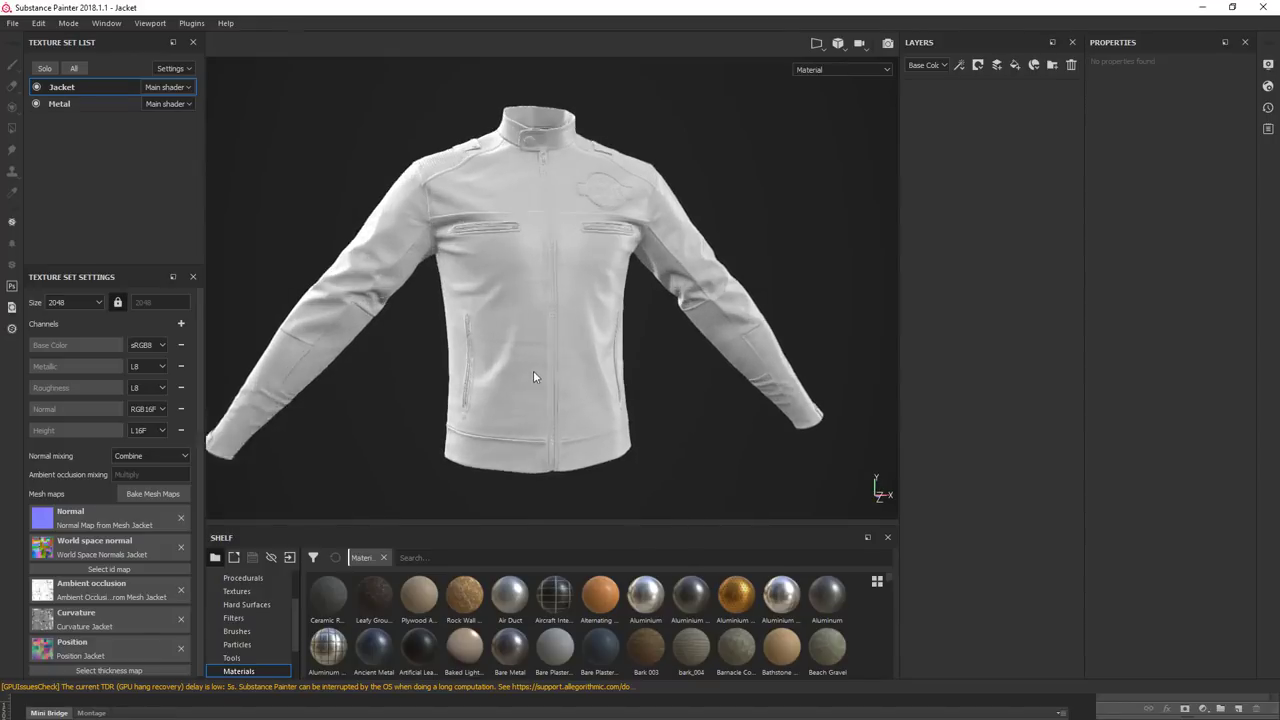
Step: Apply the Leather Stylized smart material to the Jacket texture set
left_click(422, 559)
type("leather")
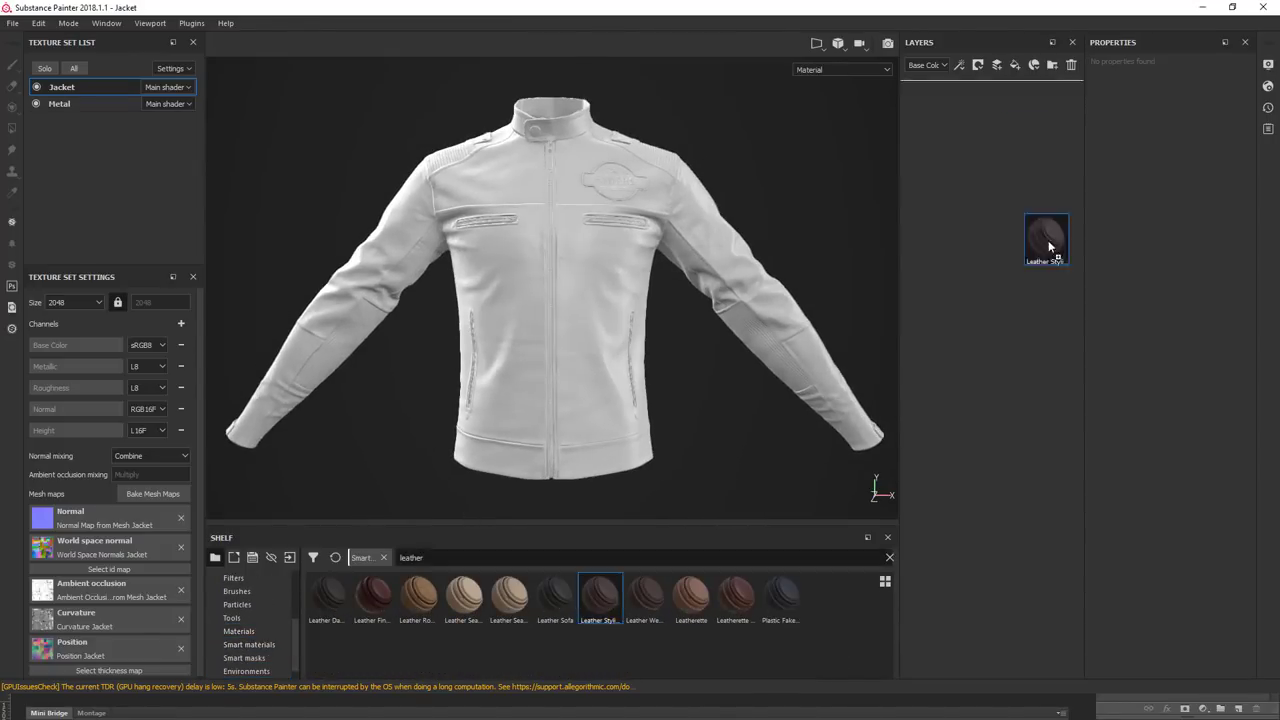
left_click_drag(600, 595, 1048, 240)
scroll(644, 245, "up", 5)
scroll(644, 252, "down", 5)
Step: Add a Brown Leather material layer above Base Color with UV scale 7
left_click(928, 94)
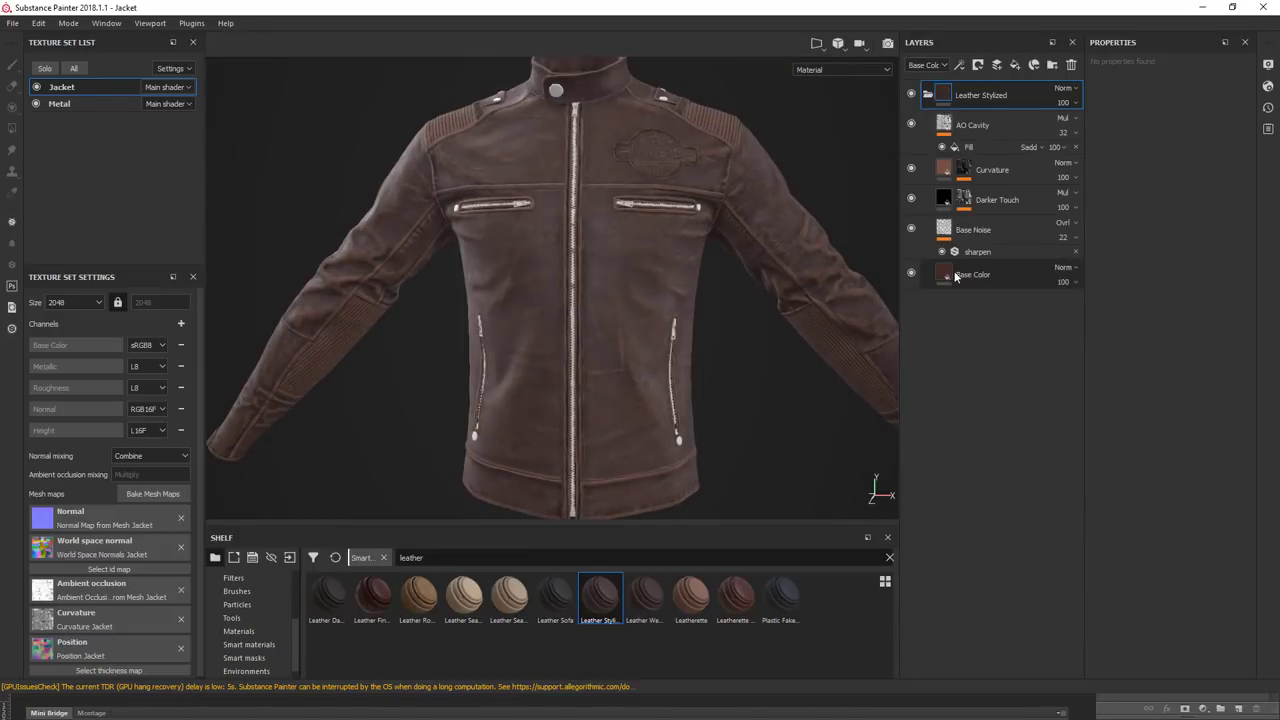
left_click(972, 274)
left_click(238, 631)
left_click(413, 557)
type("leather")
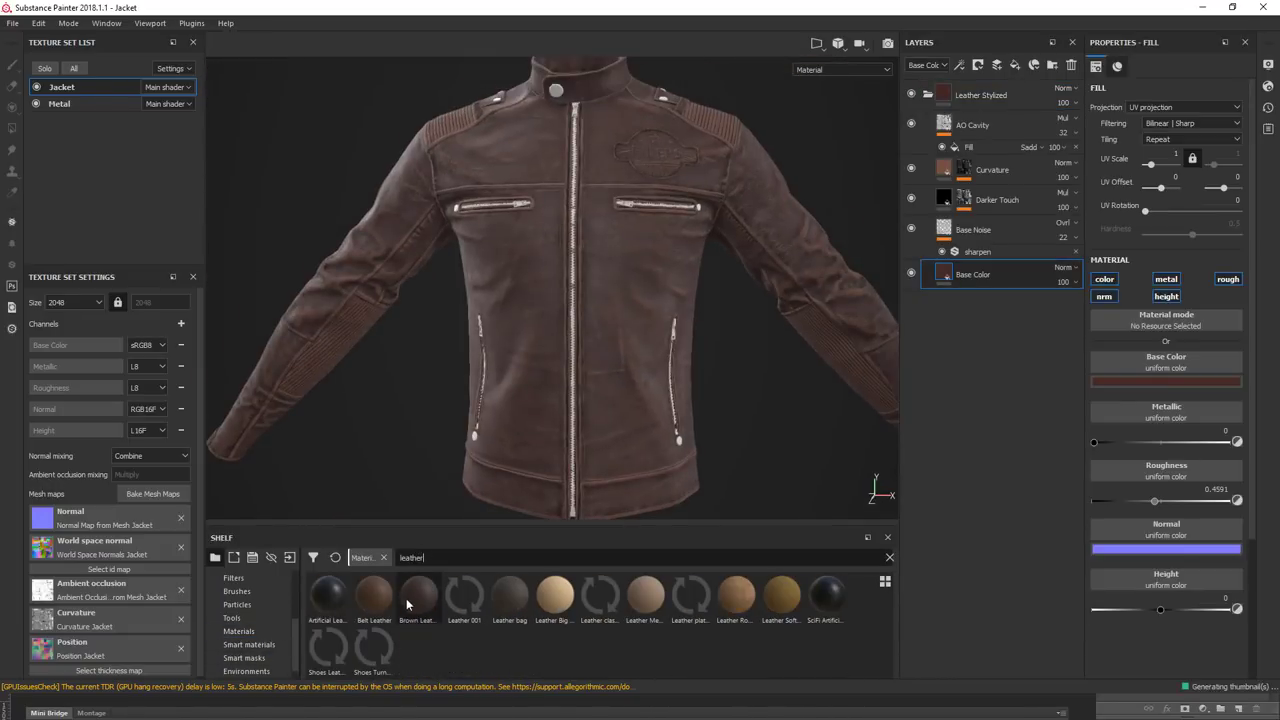
left_click_drag(407, 603, 990, 280)
scroll(553, 288, "up", 3)
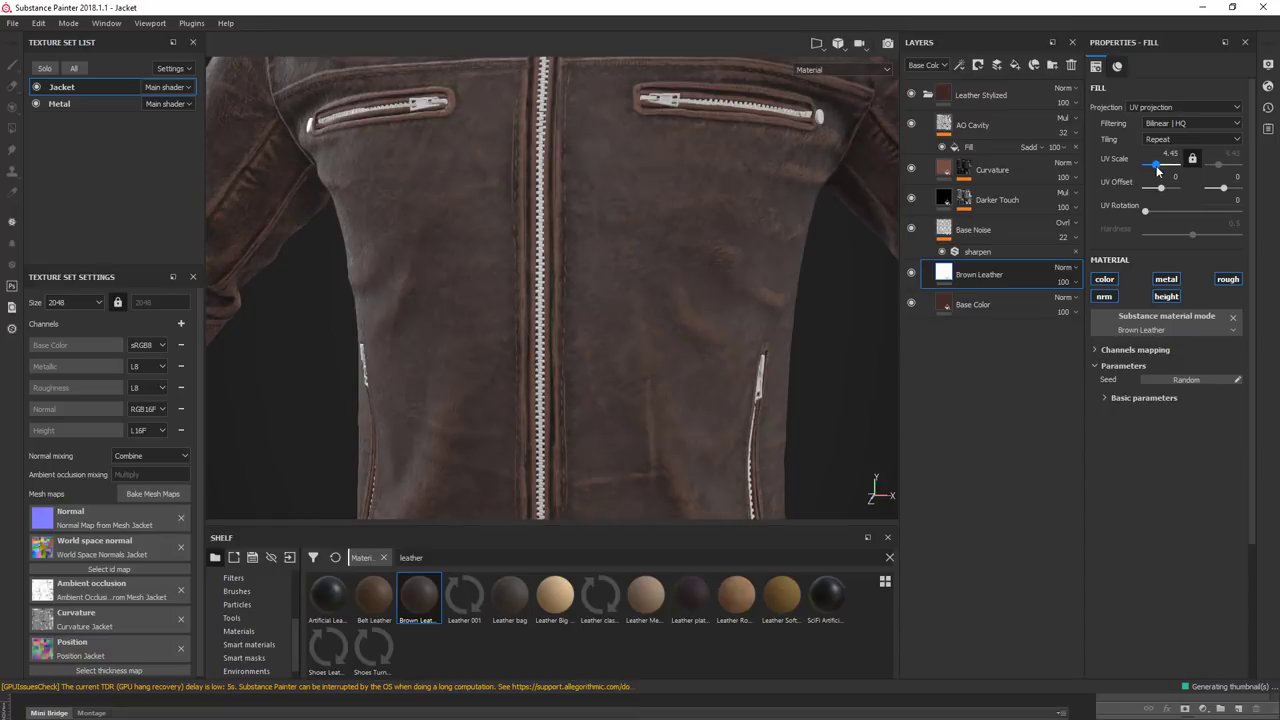
key("f")
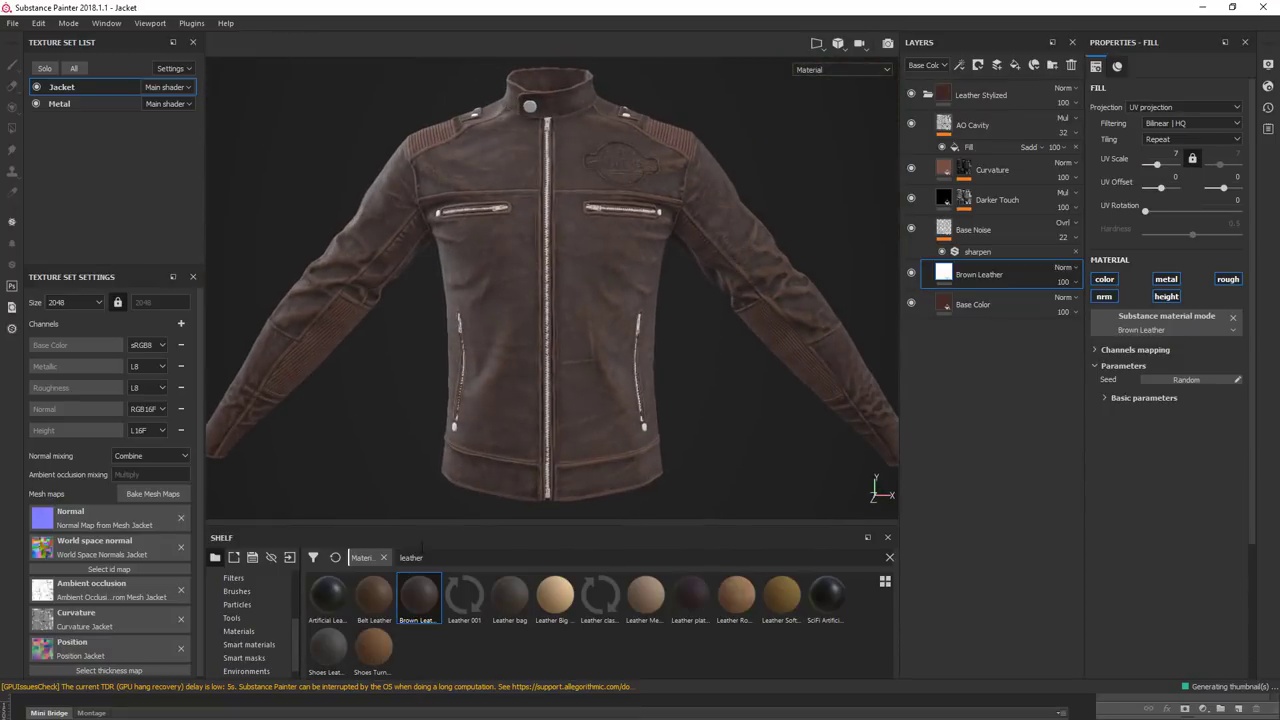
type("brown")
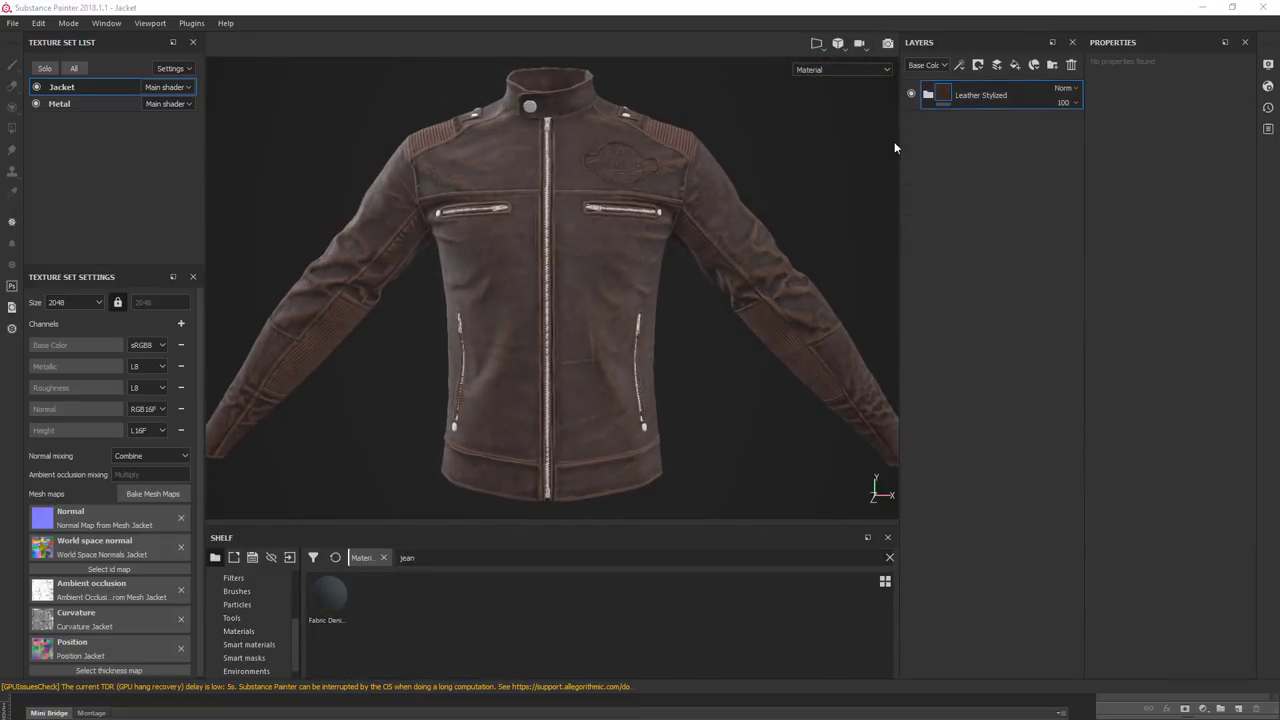
Step: Add a black mask to the new denim fill layer and show its material settings
right_click(968, 93)
left_click(1018, 117)
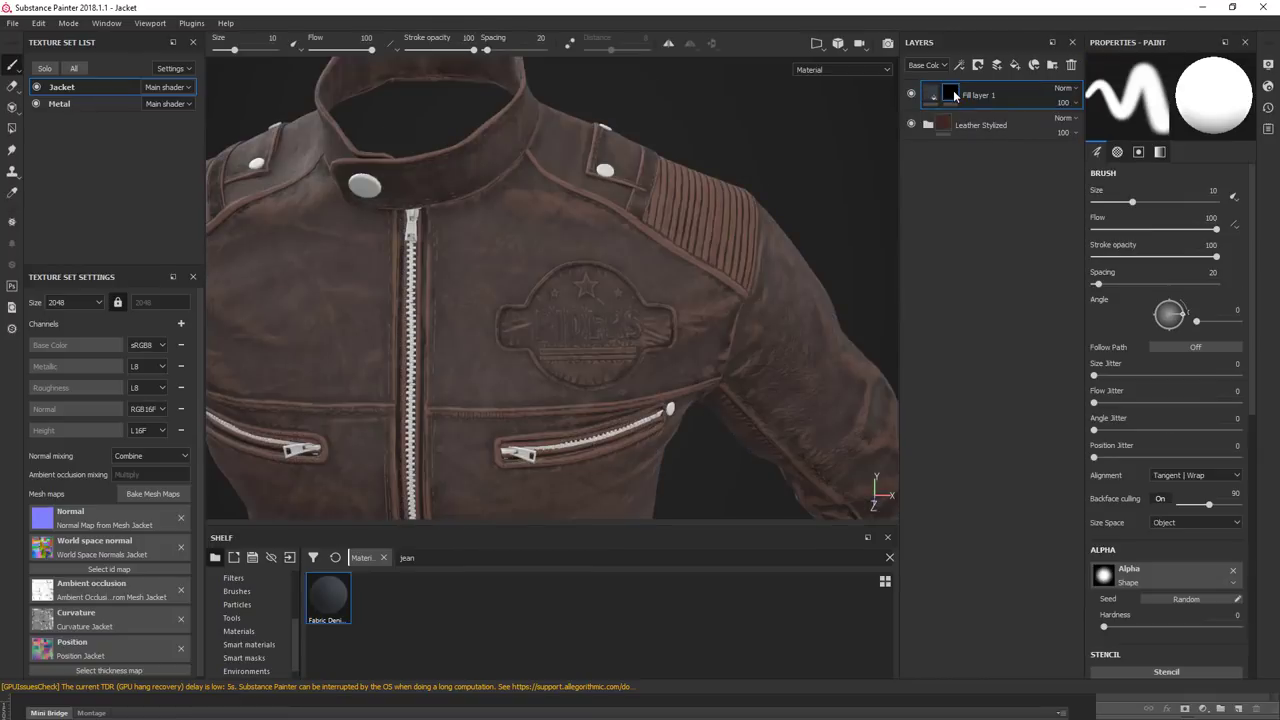
left_click(985, 95)
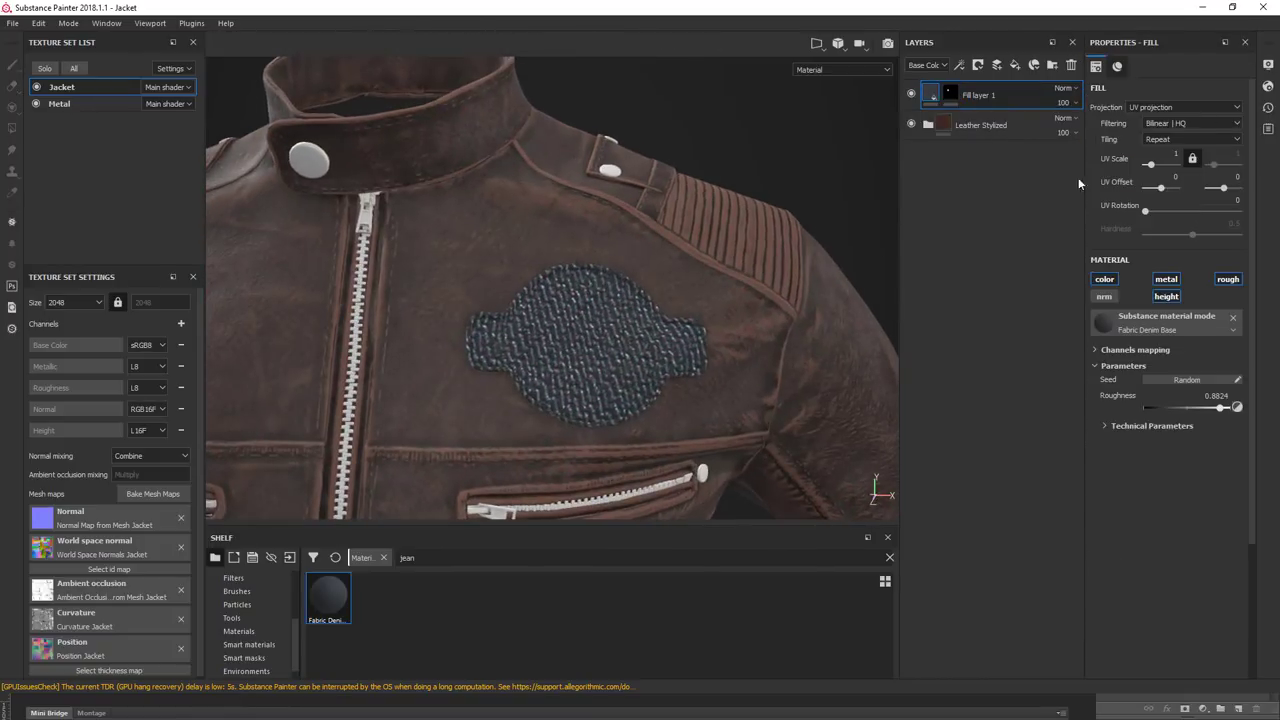
Step: Apply Fabric Soft Denim to the chest patch fill at UV scale 6.47, then select the Metal set
left_click_drag(560, 340, 623, 351, "alt")
scroll(677, 429, "up", 3)
scroll(677, 429, "down", 3)
left_click(1100, 427)
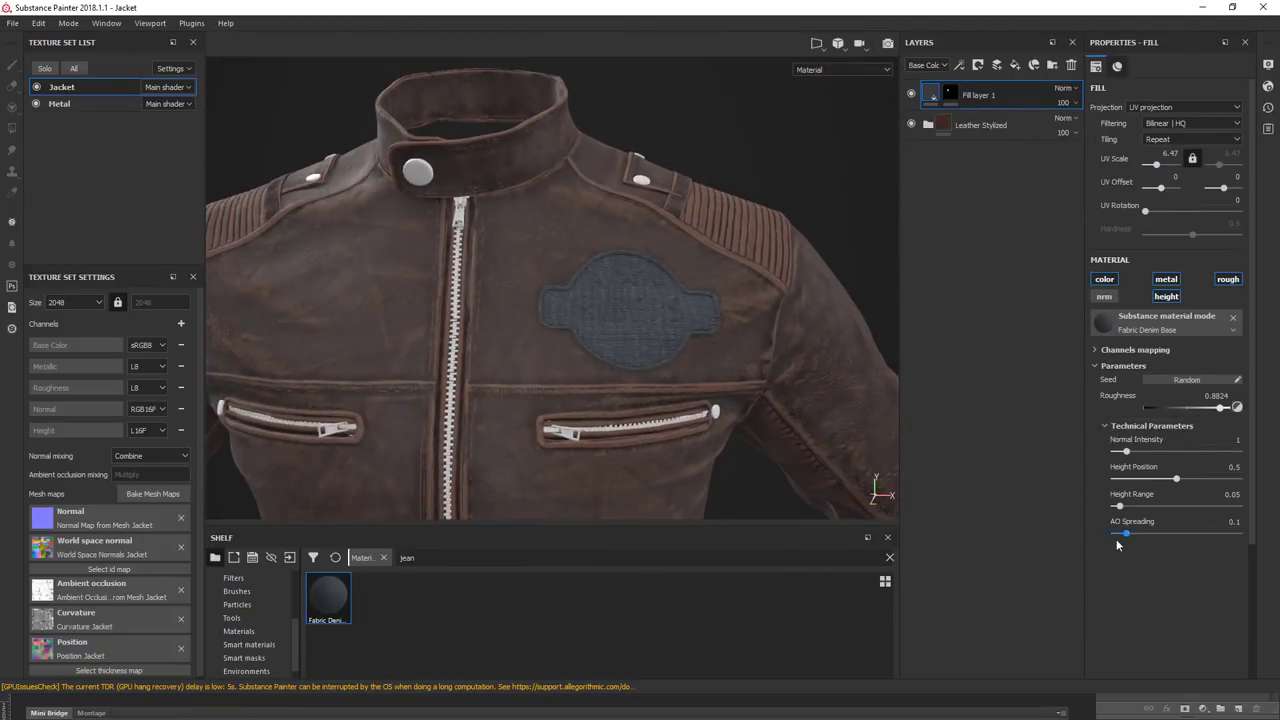
mouse_move(509, 618)
left_mouse_down()
mouse_move(643, 366)
mouse_move(615, 384)
left_mouse_up()
left_click(58, 105)
Step: Fill the metal parts with Aluminium brushed, then layer Brushed Copper on top
left_click(239, 617)
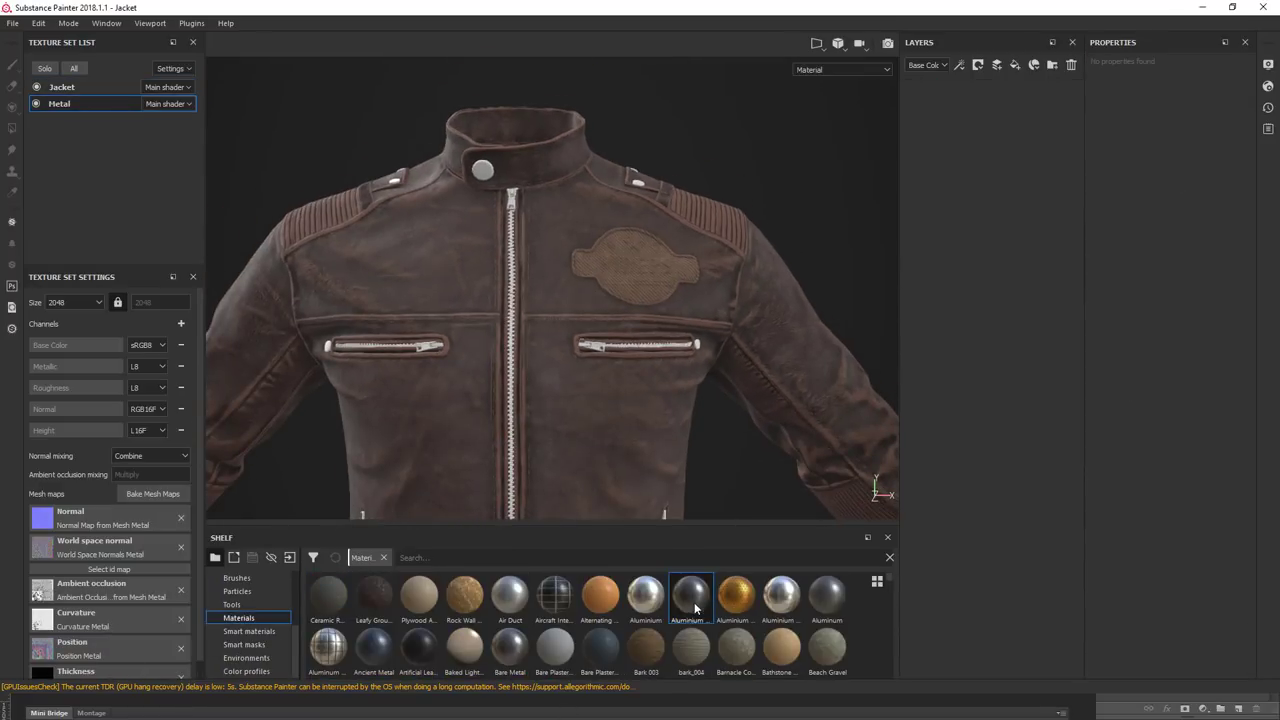
mouse_move(692, 597)
left_mouse_down()
mouse_move(550, 300)
mouse_move(600, 310)
left_mouse_up()
left_click(440, 557)
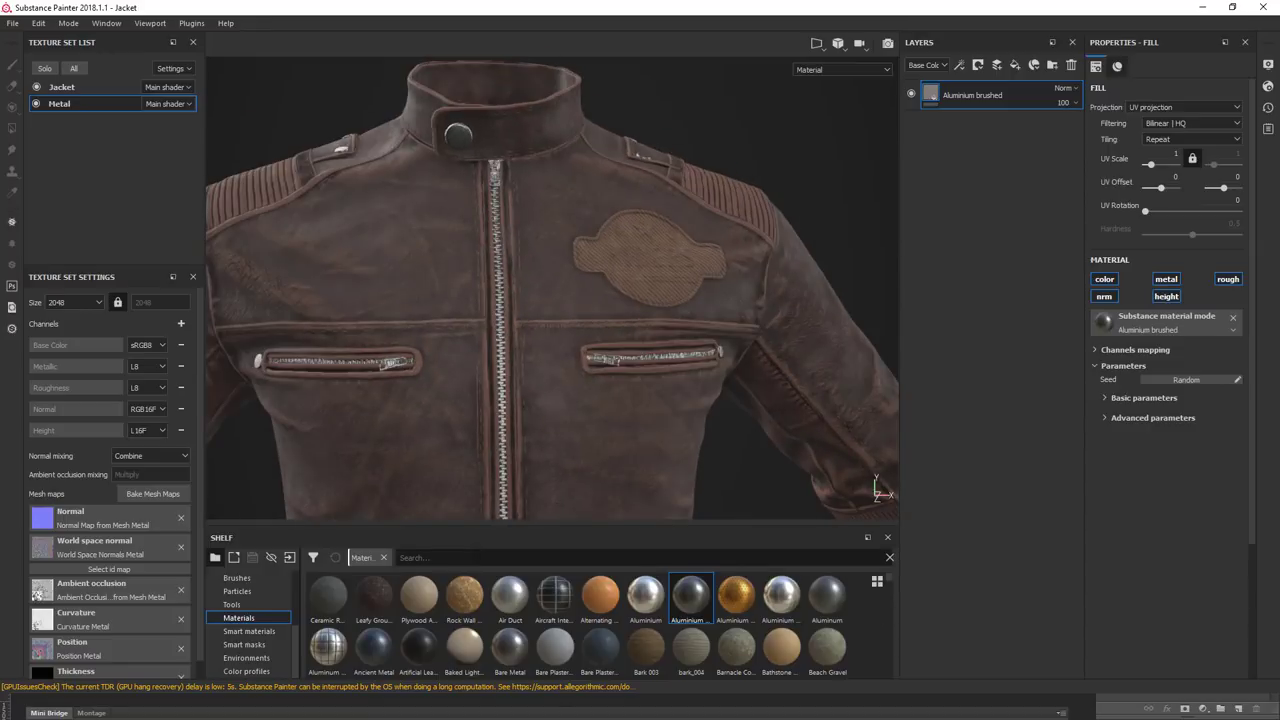
type("bronz")
key("BackSpace")
key("BackSpace")
key("BackSpace")
type("copper")
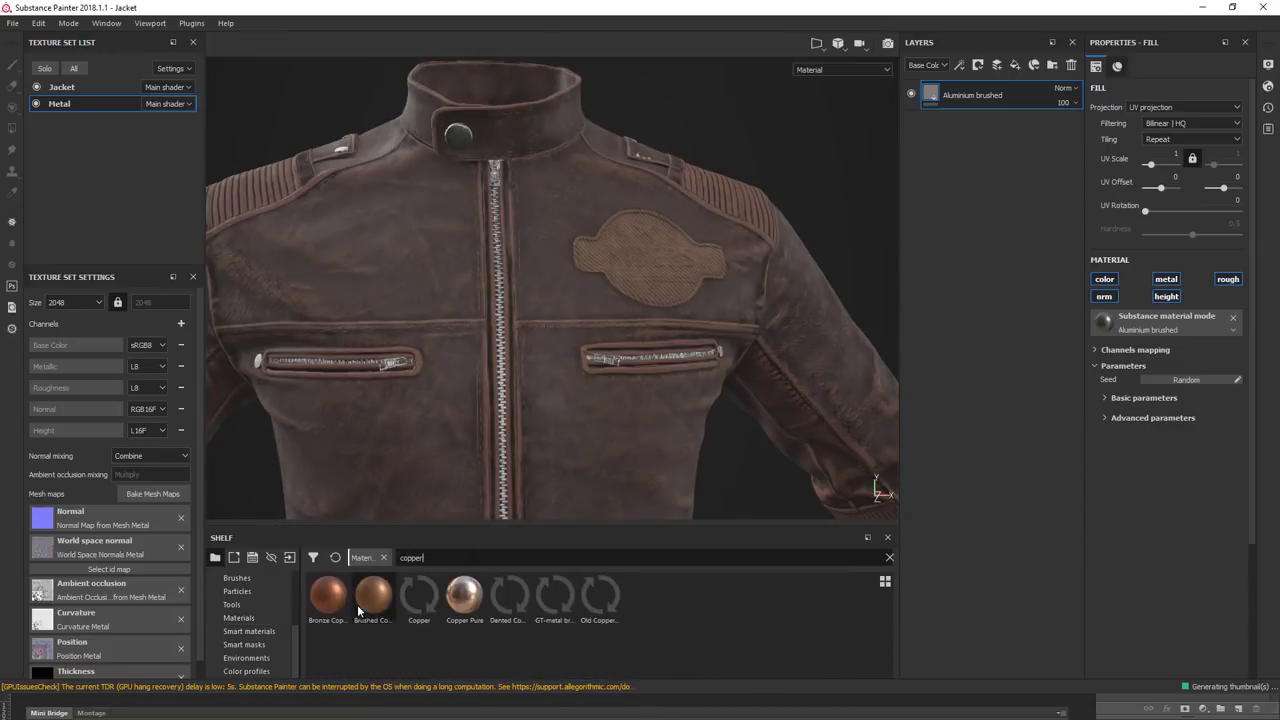
left_click_drag(373, 595, 431, 157)
Step: Lower the Brushed Copper roughness to about 0.41 and add a mask to the copper layer
left_click(1105, 397)
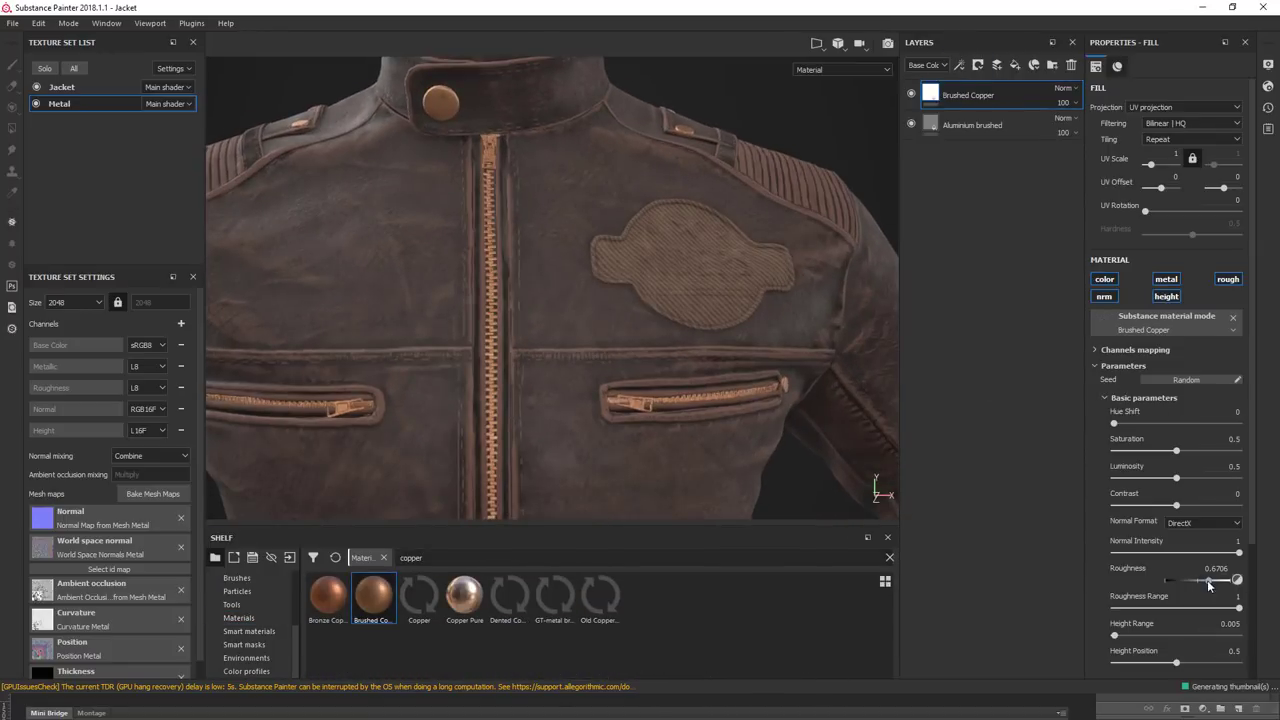
left_click_drag(1210, 580, 1190, 580)
left_click_drag(454, 253, 614, 243, "alt")
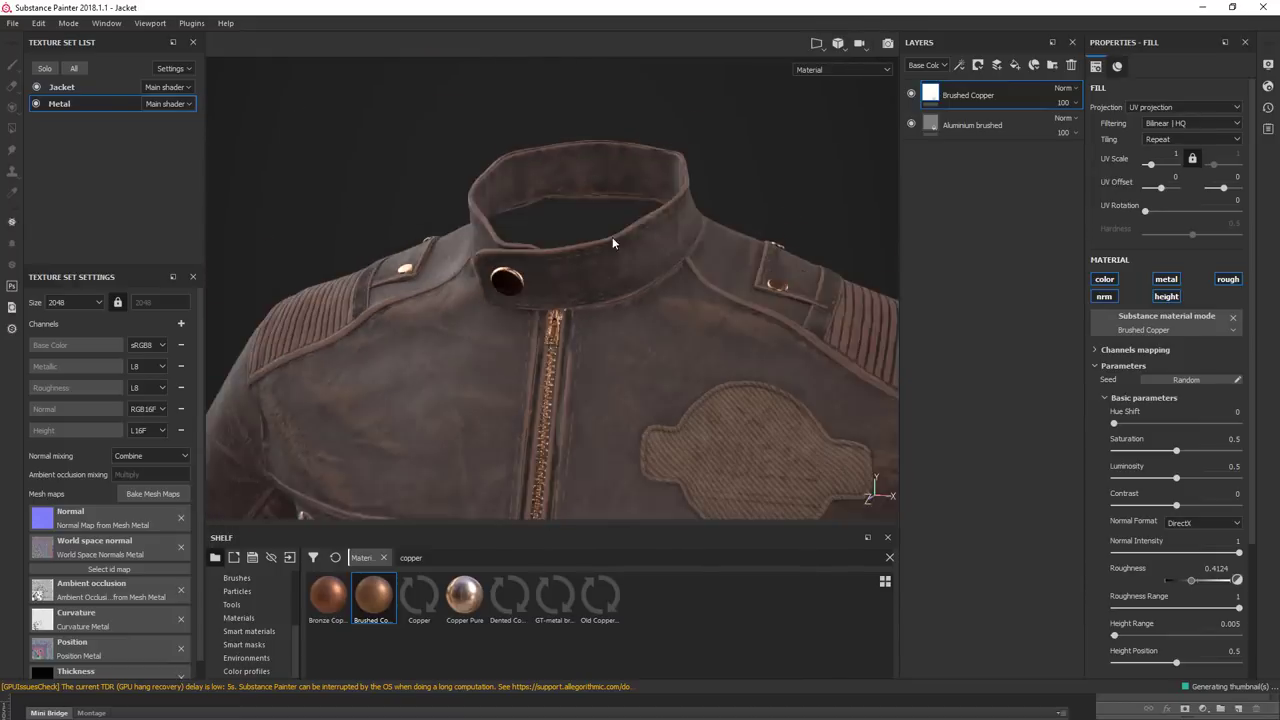
right_click(942, 95)
left_click(1000, 106)
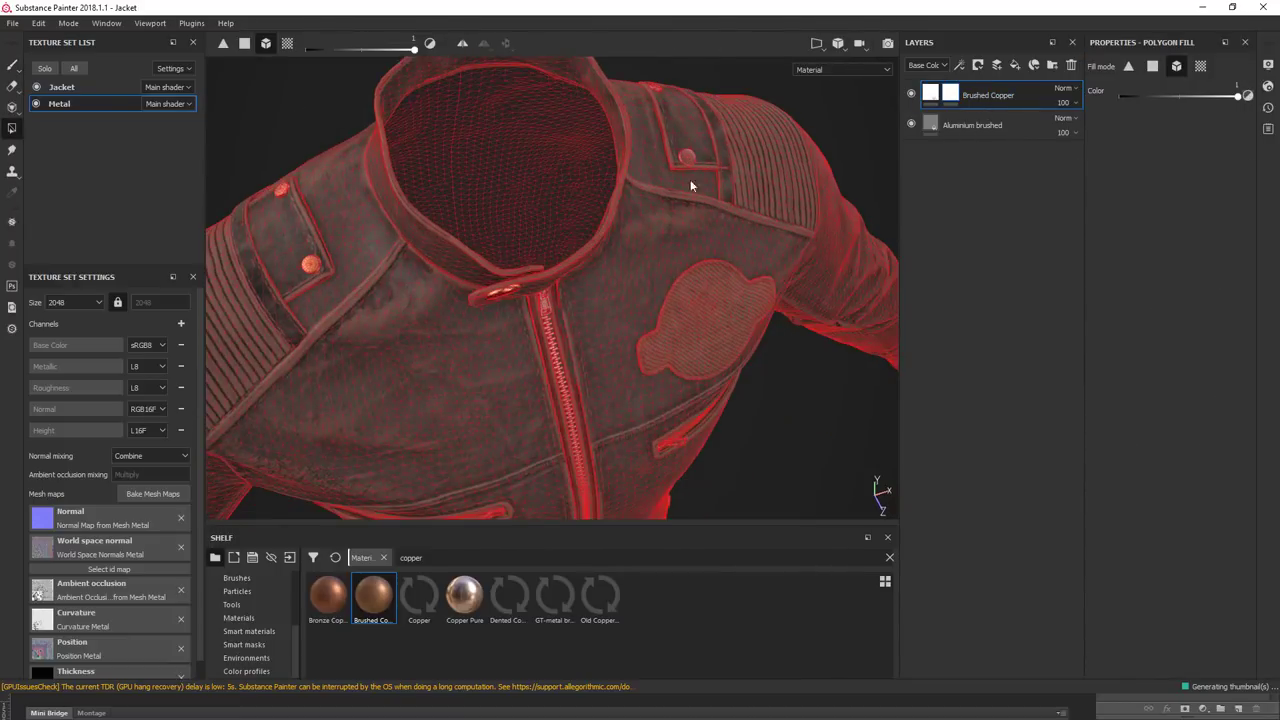
Step: Test-paint a stitch line on the jacket, undo it, and add a new Fill layer 2
left_click_drag(424, 307, 668, 73, "alt")
key("1")
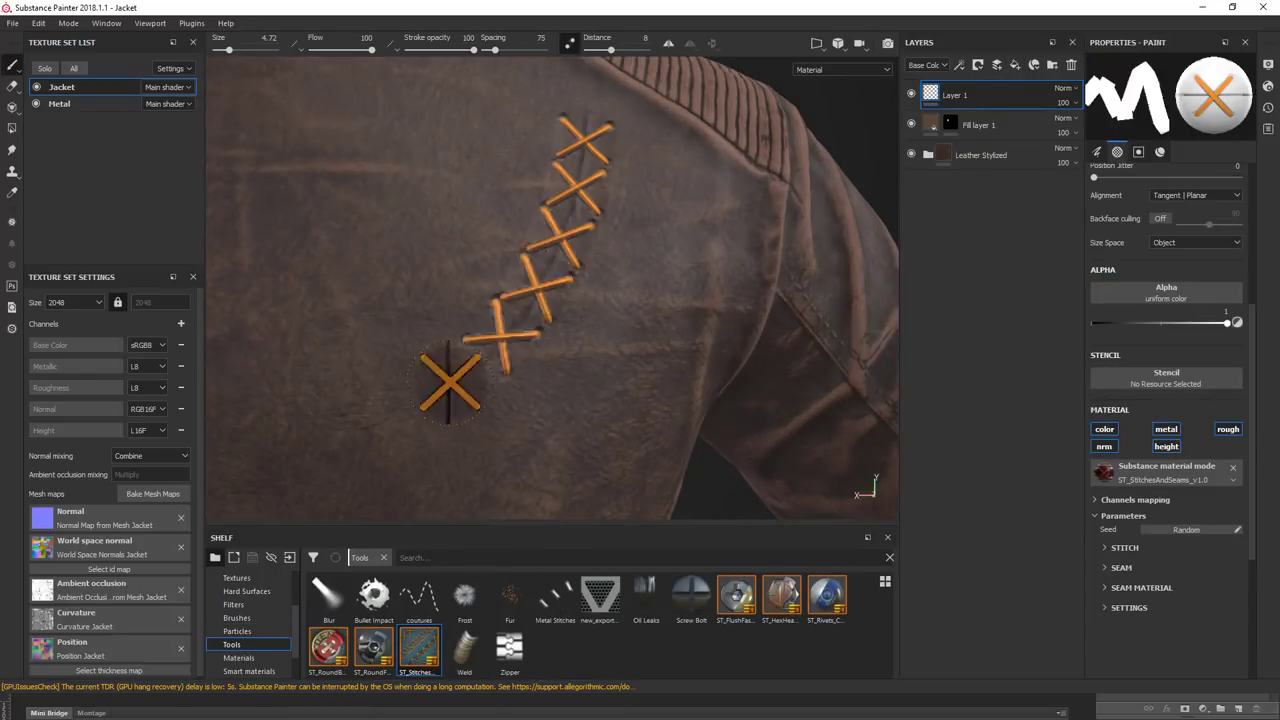
key("ctrl+z")
key("ctrl+z")
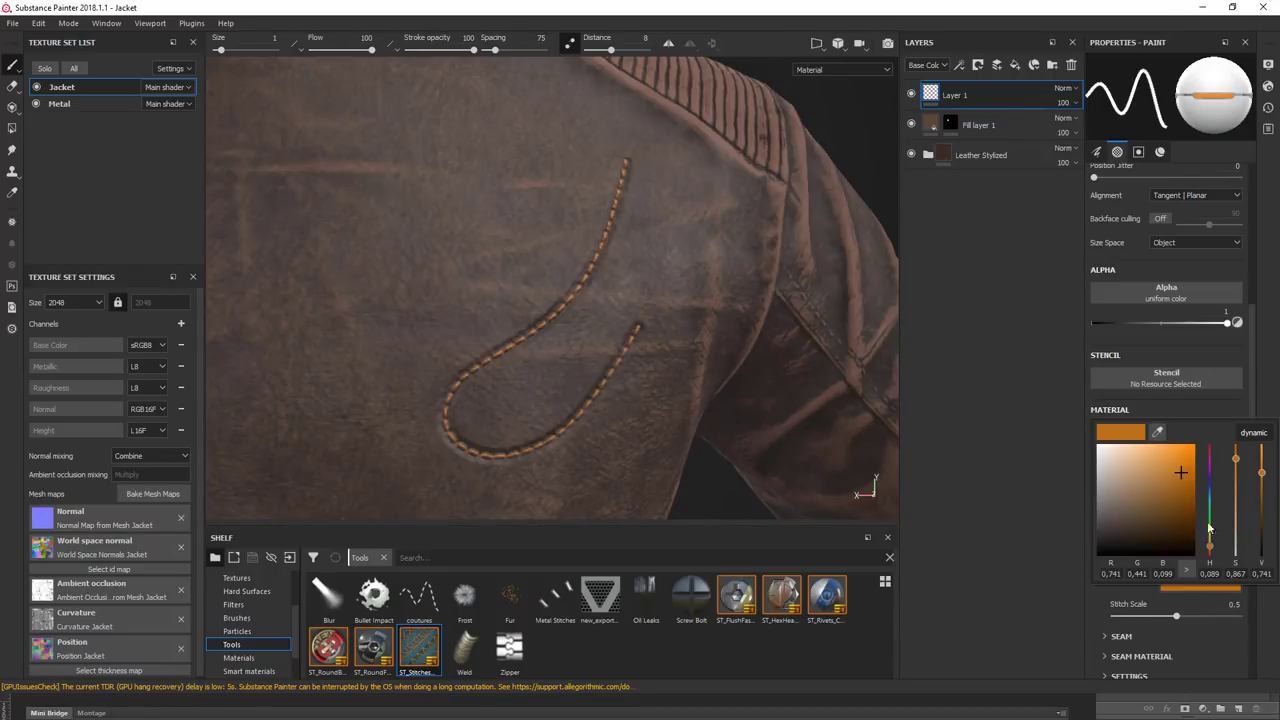
left_click_drag(600, 300, 400, 300, "alt")
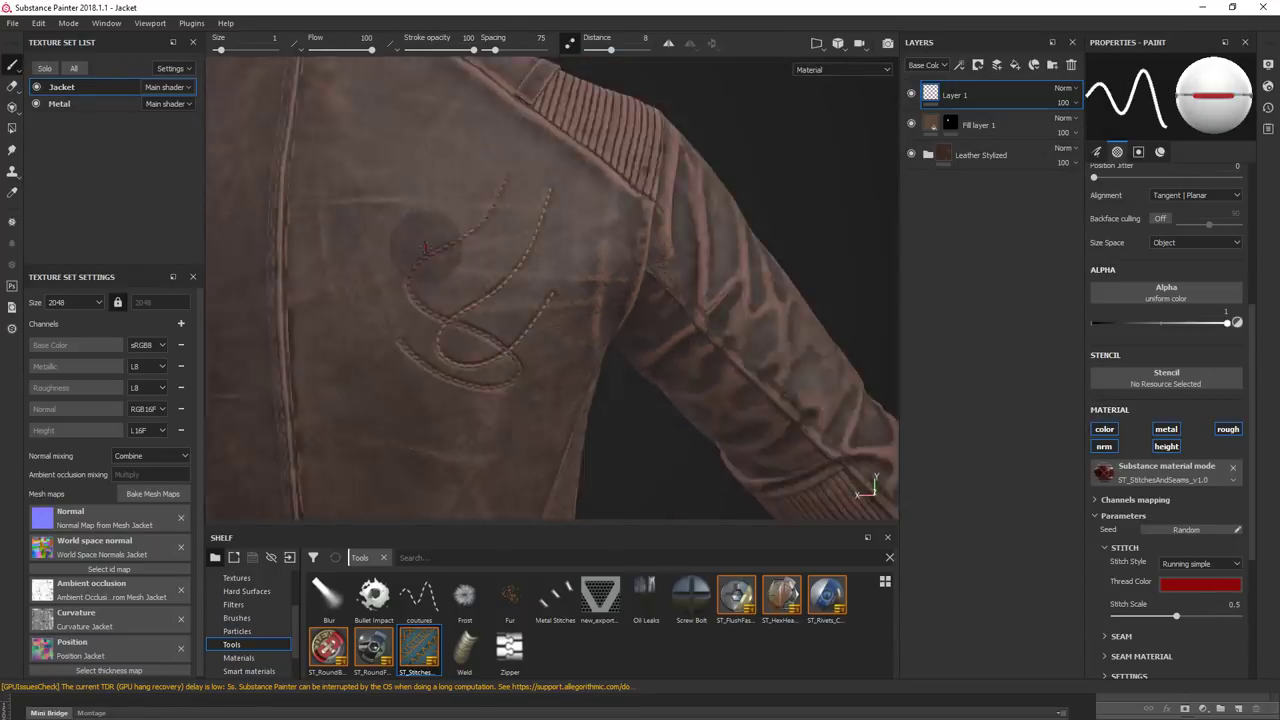
left_click(1015, 65)
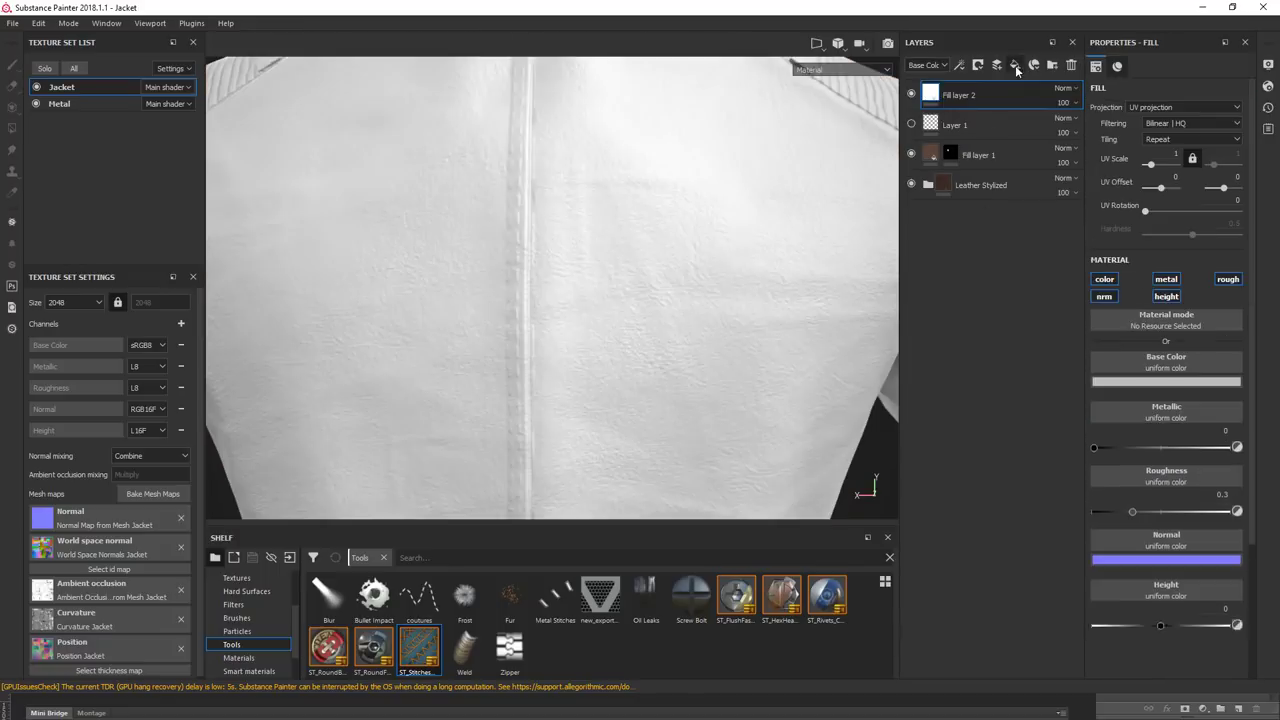
Step: Apply the Cotton material to Fill layer 2 with a yellow-brown Fabric Color
left_click(238, 657)
left_click(440, 557)
type("cotton")
left_click_drag(328, 597, 1166, 320)
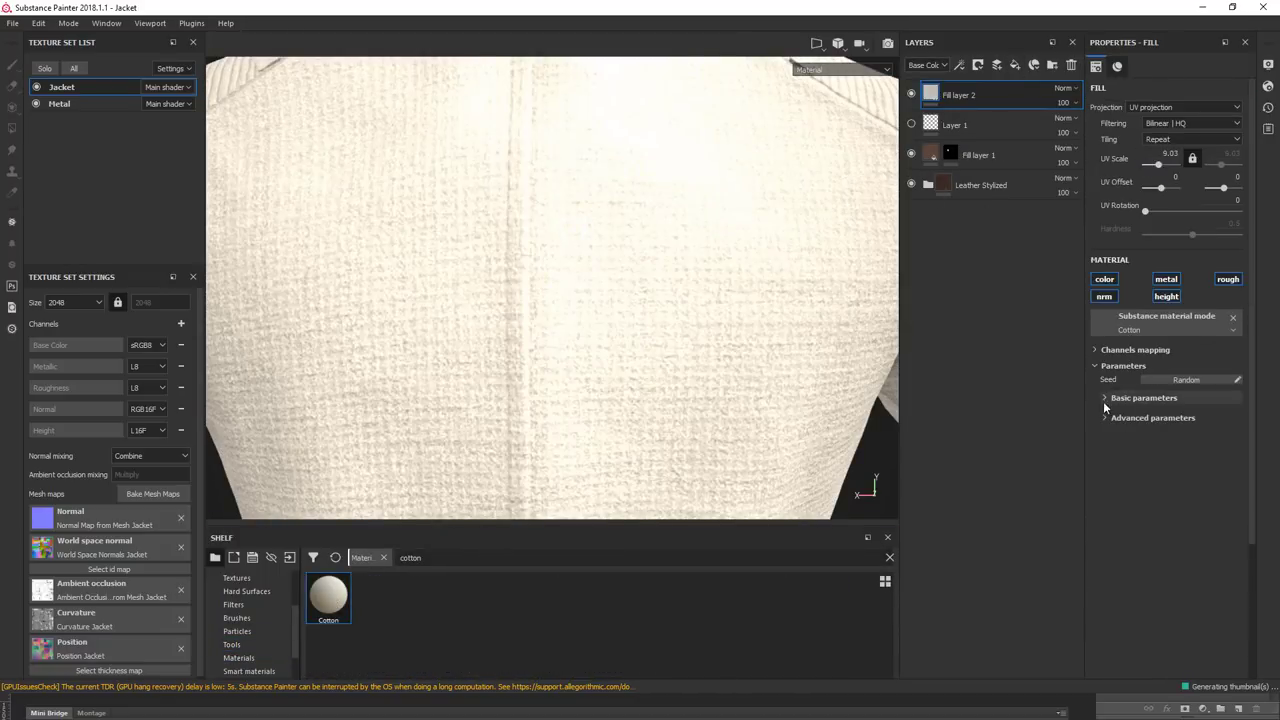
left_click(1104, 397)
scroll(1150, 400, "down", 3)
left_click(1199, 578)
left_click_drag(1103, 446, 1183, 517)
Step: Hide the cotton fill behind a black mask and select the Stitches Small brush
right_click(1040, 95)
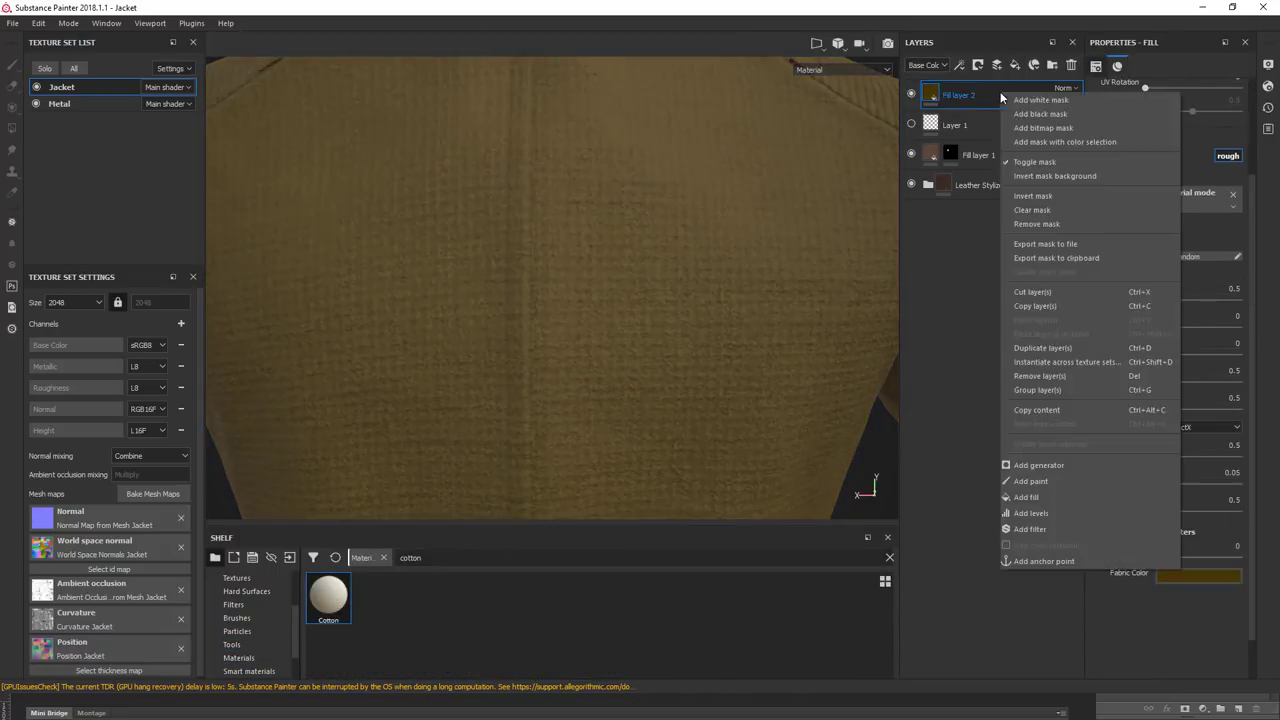
left_click(1165, 100)
left_click(237, 618)
type("stich")
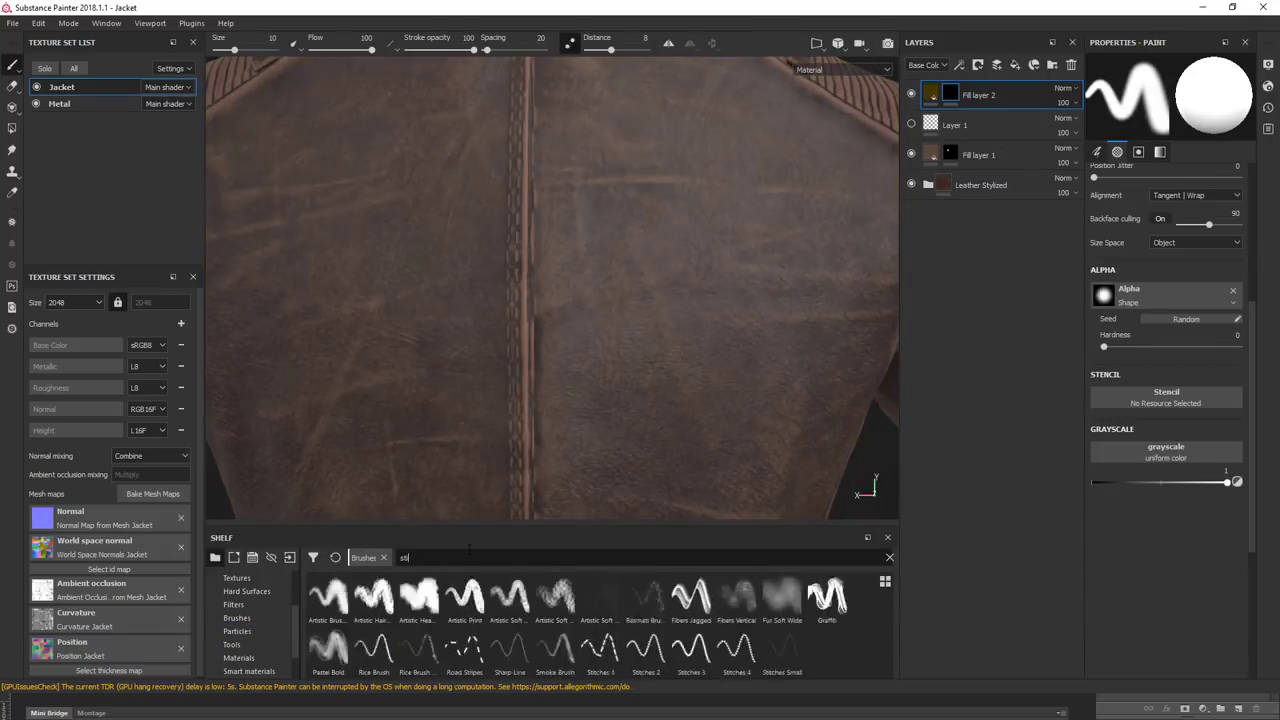
left_click(600, 597)
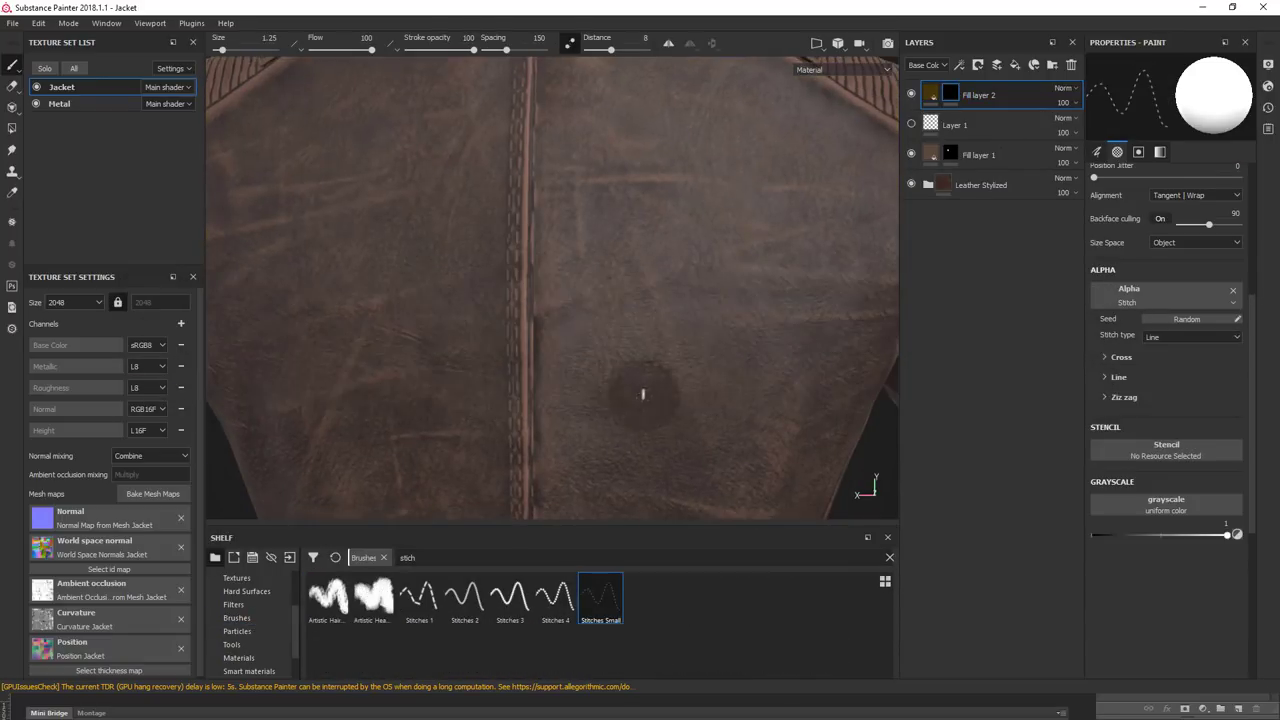
Step: Refine the cotton's Fabric Color while viewing the jacket's back
left_click_drag(643, 391, 603, 251, "alt")
left_click(934, 95)
scroll(1251, 469, "down", 2)
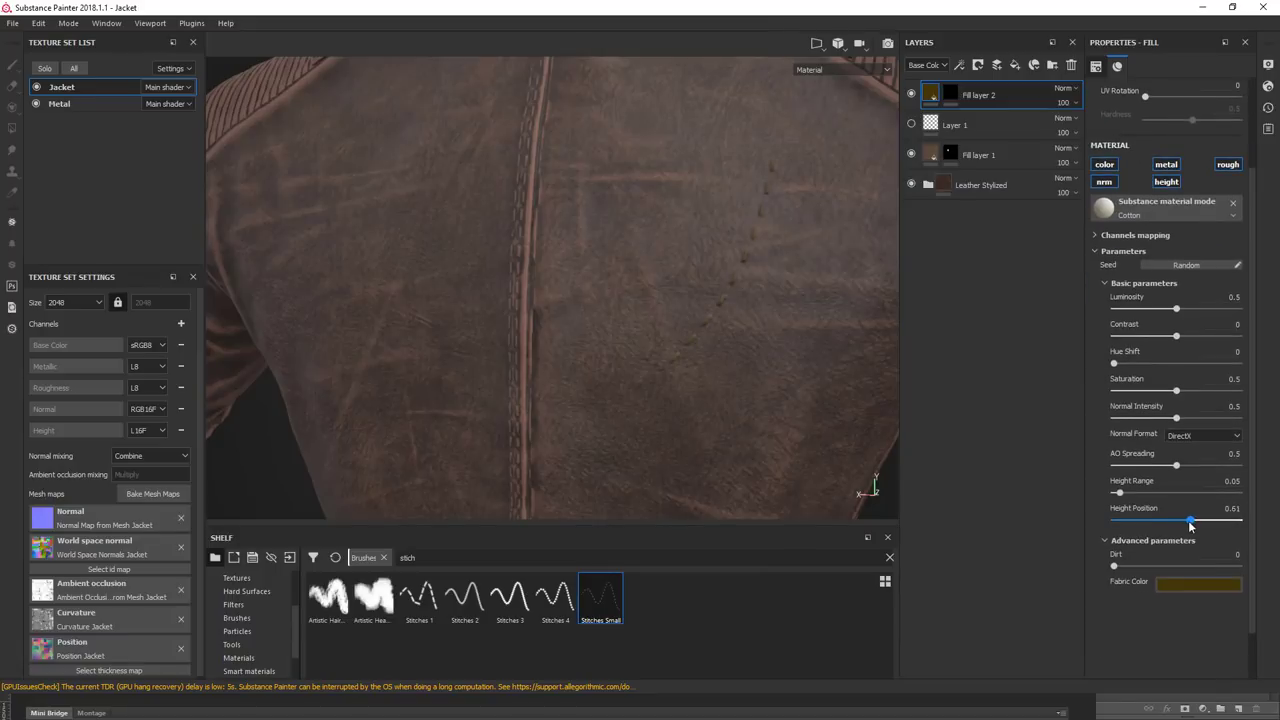
left_click_drag(1176, 520, 1187, 520)
left_click_drag(760, 294, 737, 300, "alt")
left_click(1165, 584)
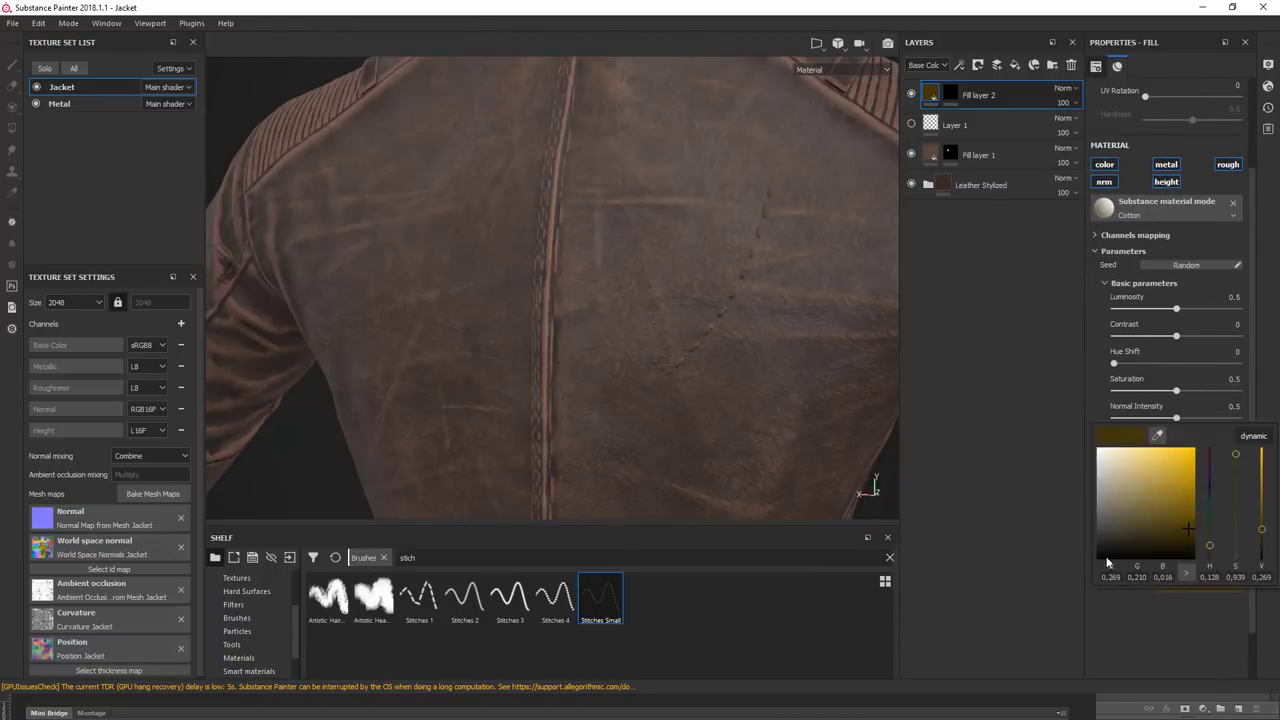
Step: Set the stitch brush to Line Count 2 and show Layer 1's stitch strokes again
key("1")
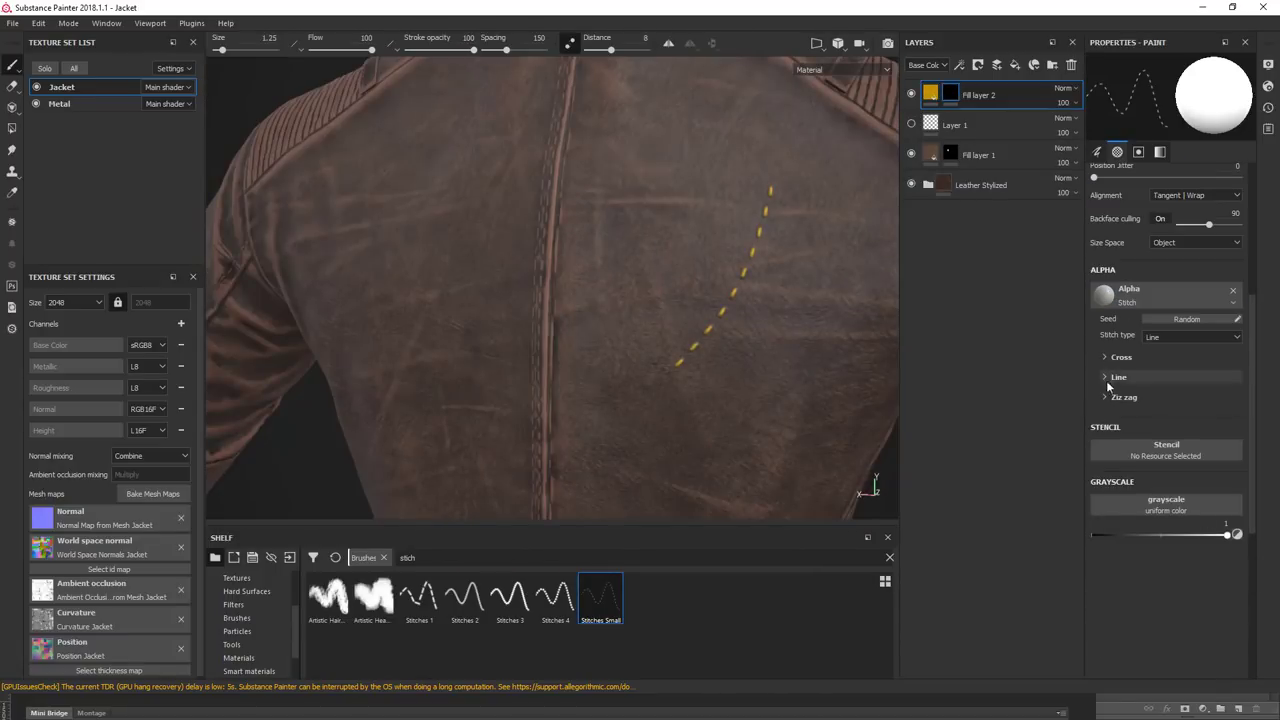
left_click_drag(1123, 456, 1119, 461)
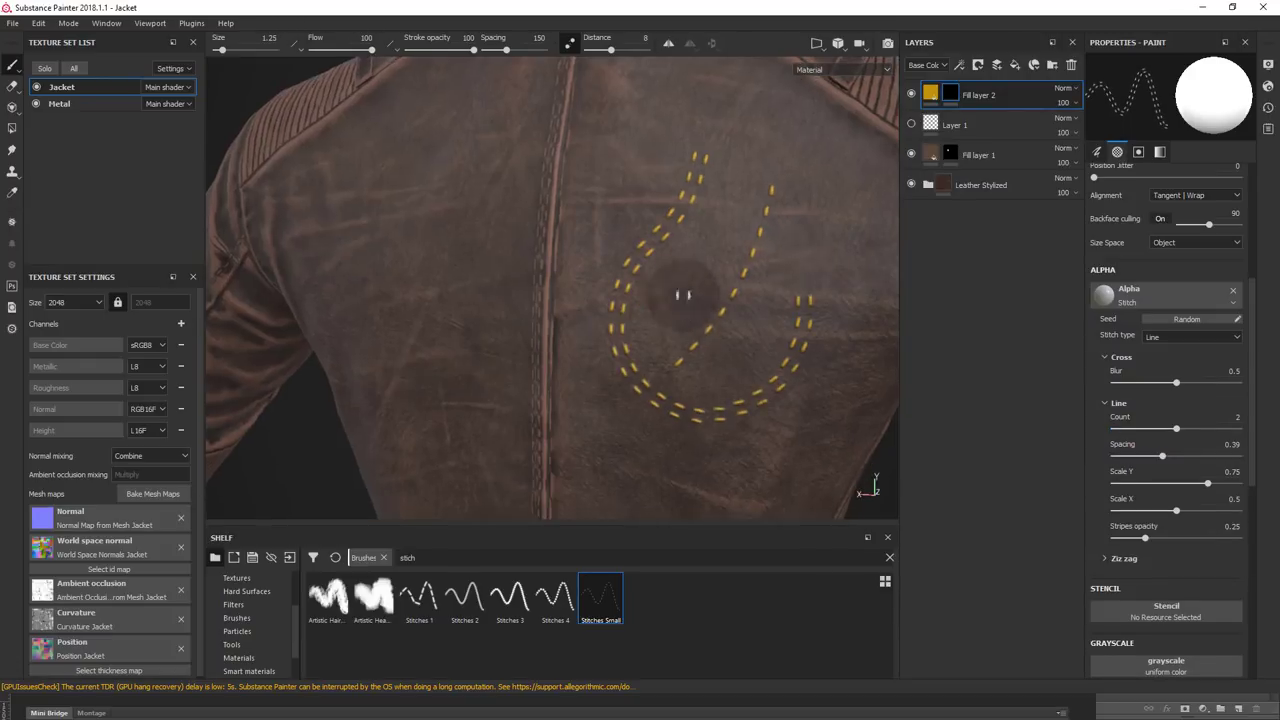
left_click(911, 124)
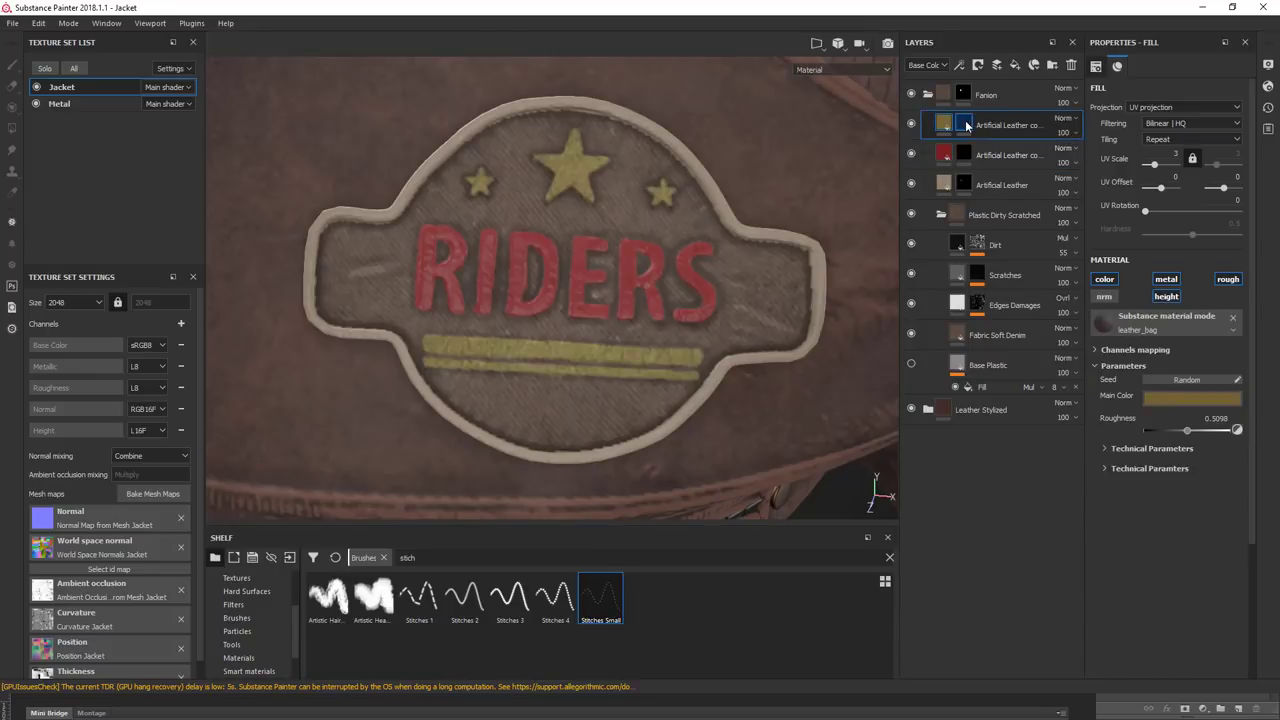
Step: Check the stitching layer's mask, then return to its material view
left_click(966, 125, "alt")
left_click(944, 122)
scroll(600, 342, "down", 5)
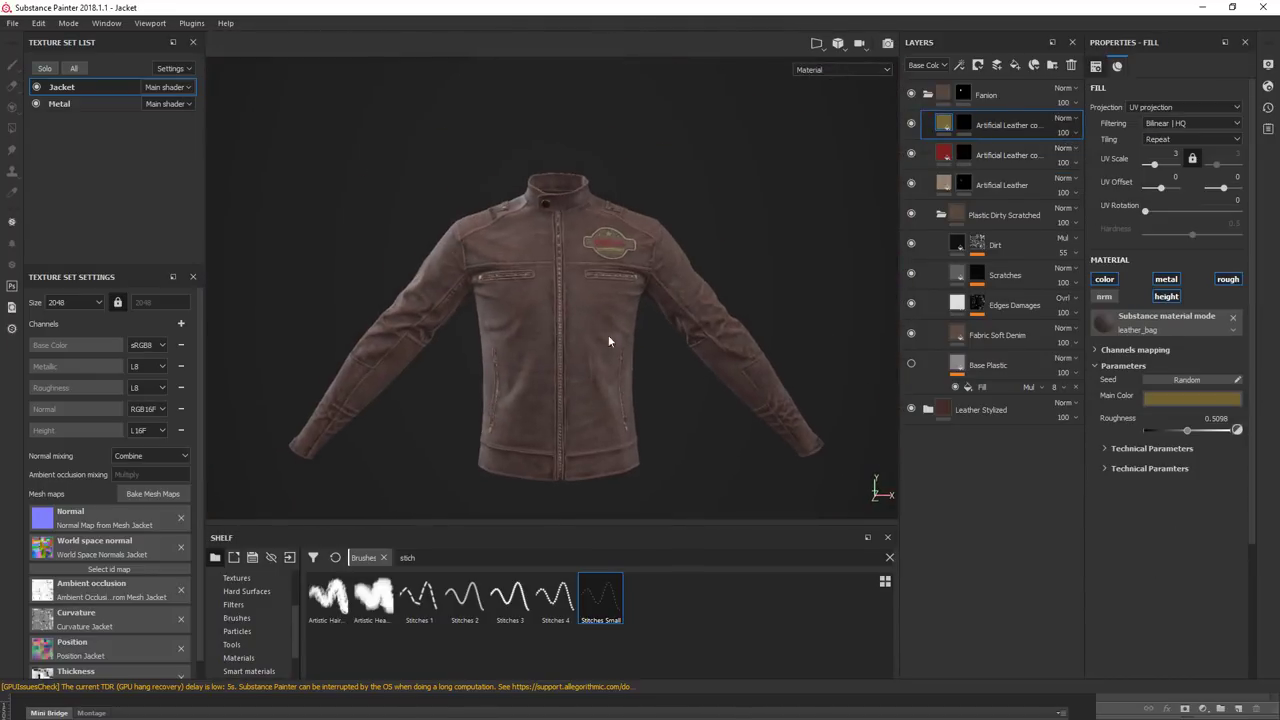
Step: Render the jacket in Iray with aperture 0.0058 and focus distance 0.2951 on the chest badge
left_click(887, 45)
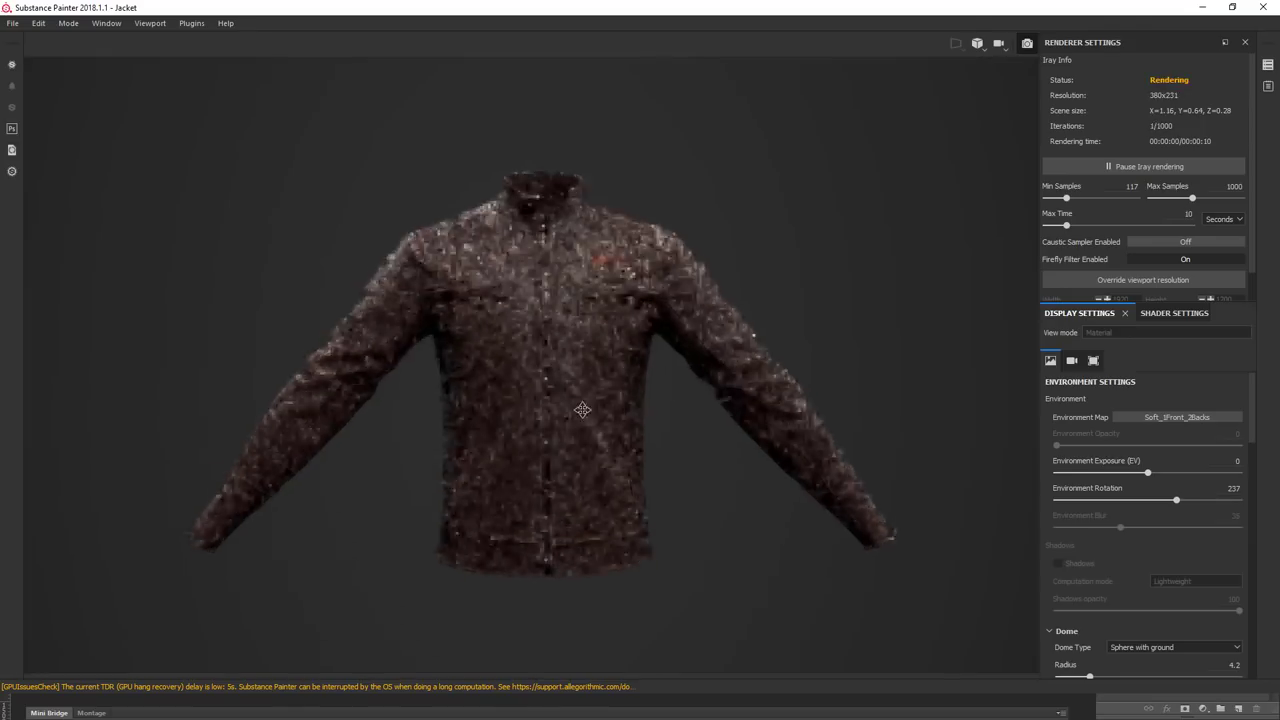
mouse_move(370, 500)
left_mouse_down("alt")
mouse_move(167, 351)
mouse_move(371, 337)
mouse_move(229, 355)
mouse_move(727, 341)
left_mouse_up("alt")
scroll(569, 325, "up", 5)
left_click_drag(466, 289, 608, 286, "alt")
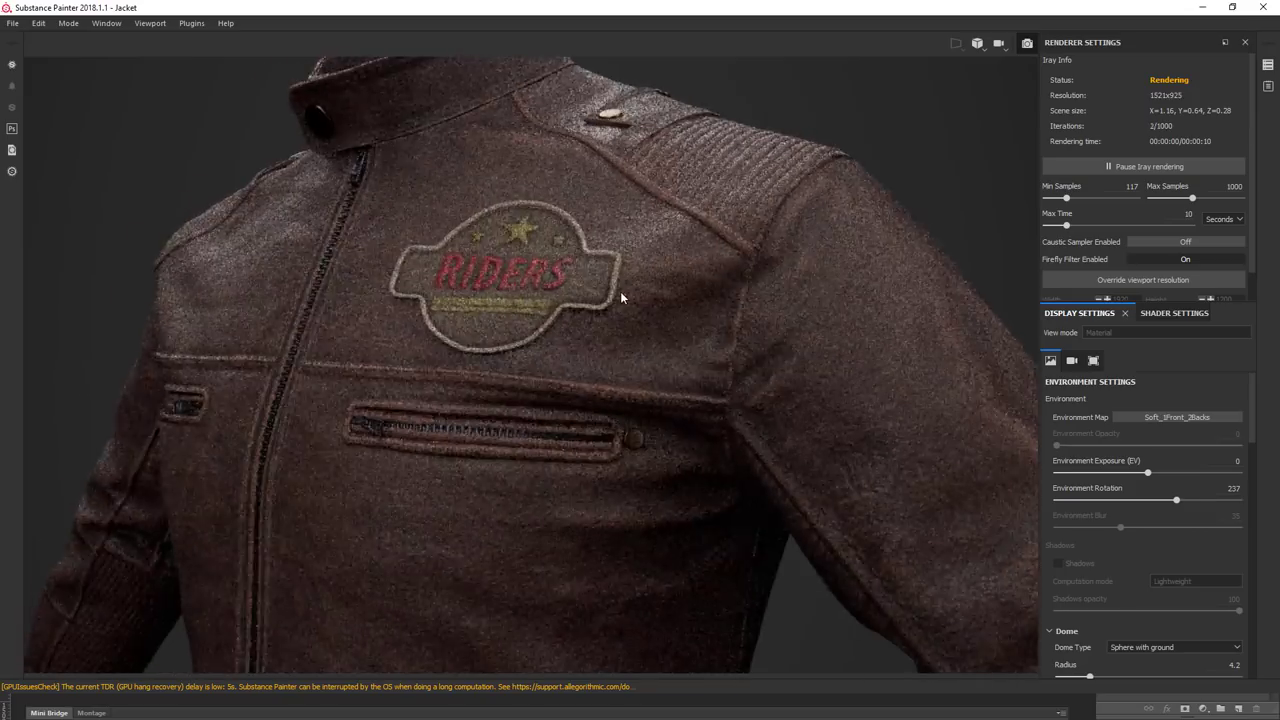
left_click(1071, 360)
left_click_drag(1063, 491, 1112, 468)
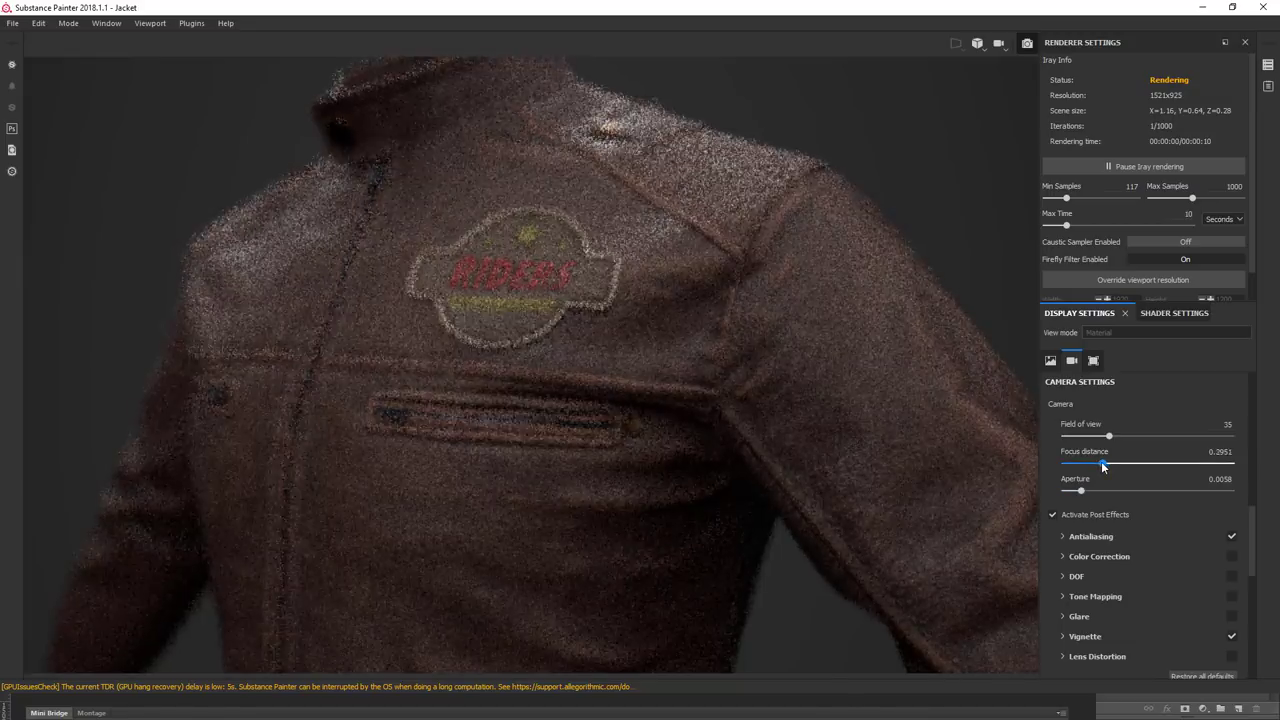